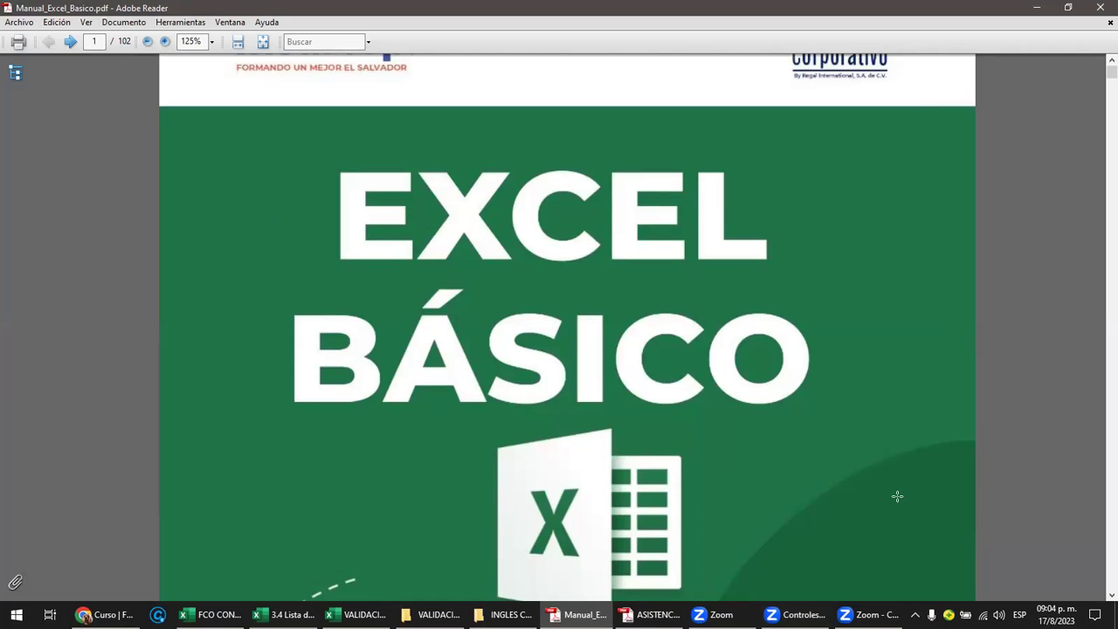
Step: Zoom the Excel Básico manual's cover page out from 125% to 100%
key(ctrl+minus)
scroll(773, 395, down, 1)
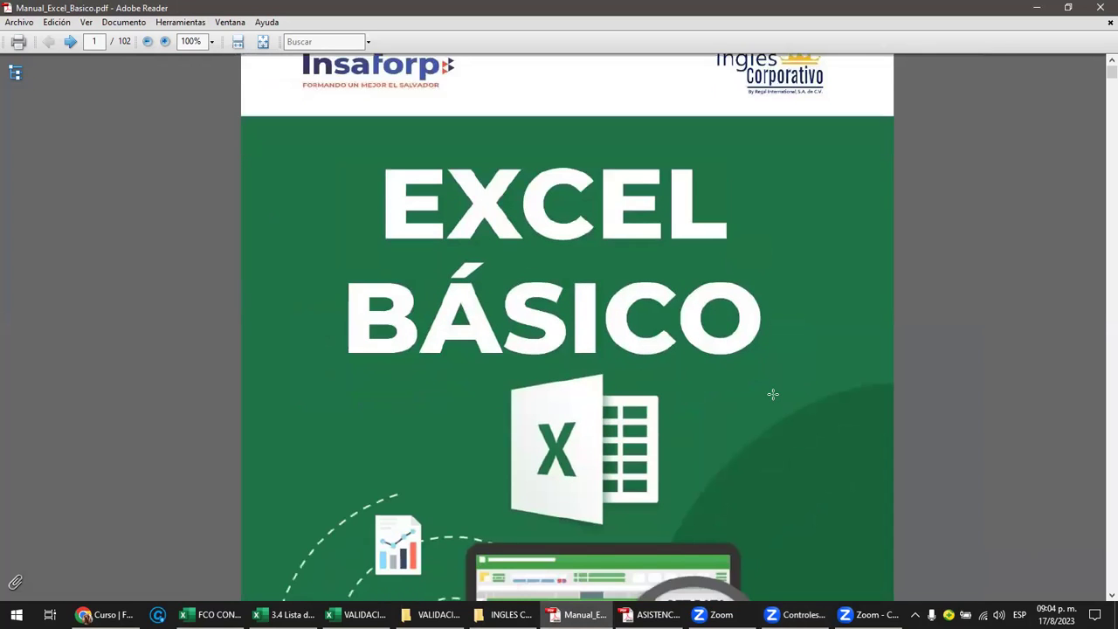
scroll(773, 394, down, 1)
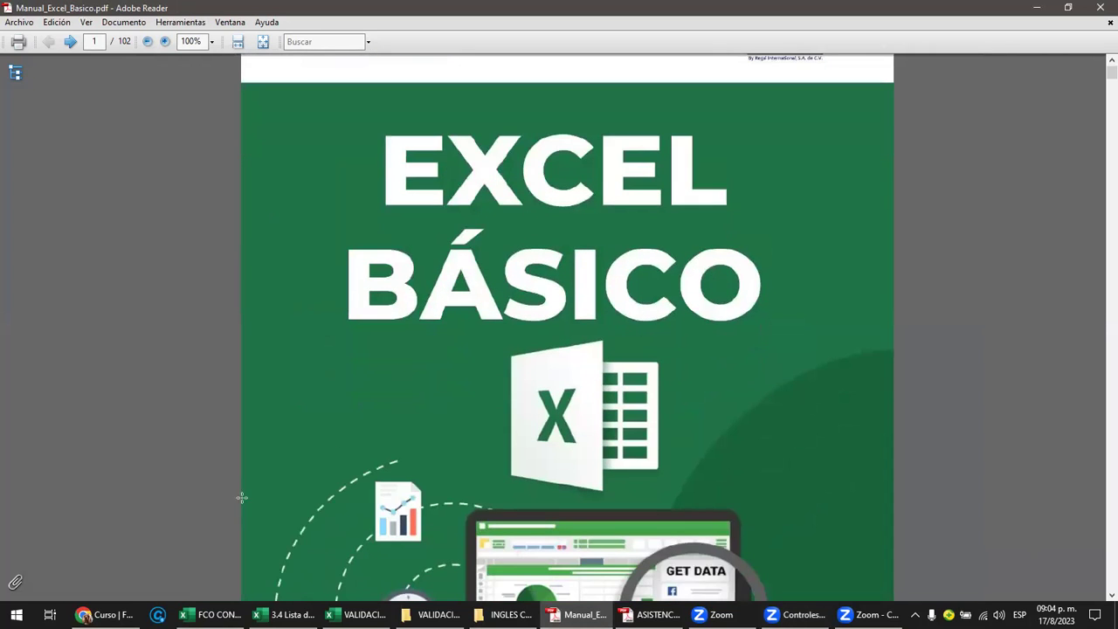
Step: Bring the Chrome course page forward and open the data validation lists lesson
mouse_move(103, 615)
click(122, 576)
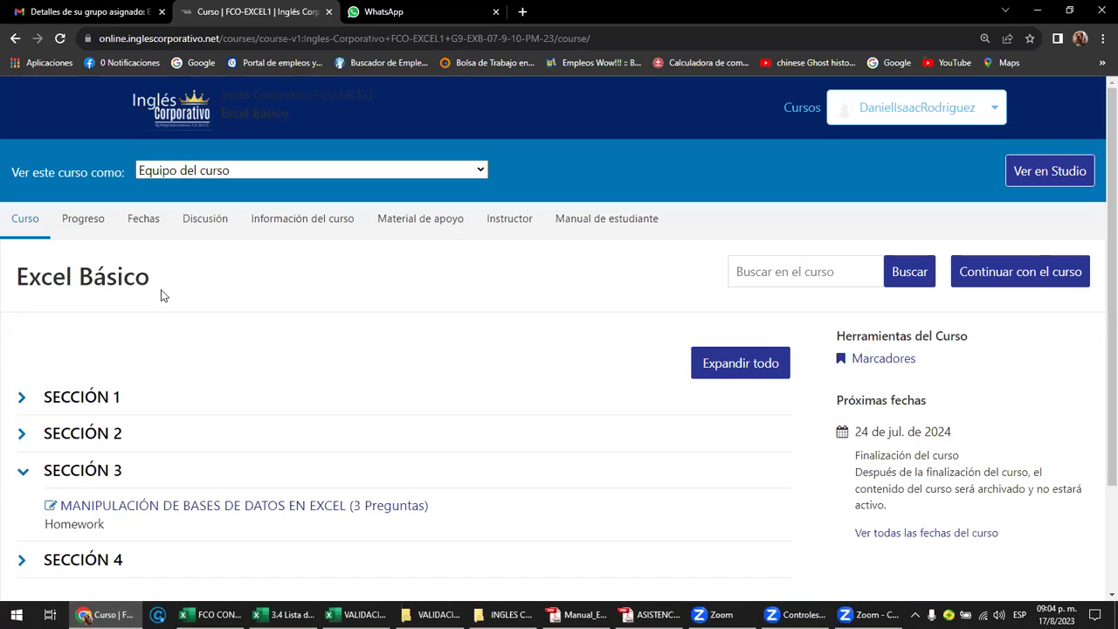
click(154, 509)
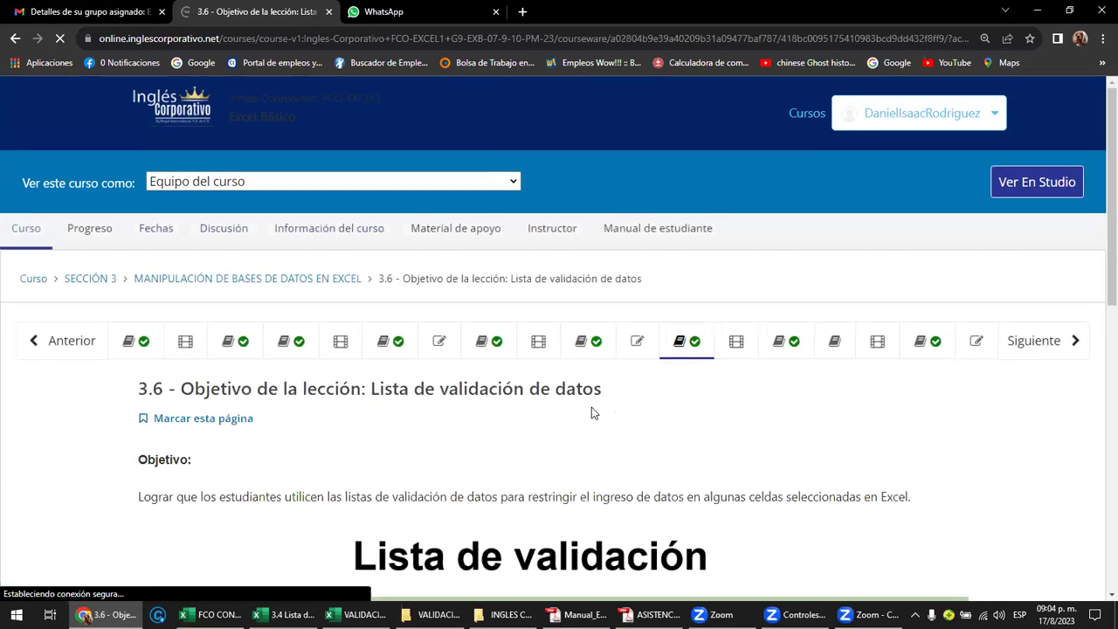
scroll(594, 412, down, 2)
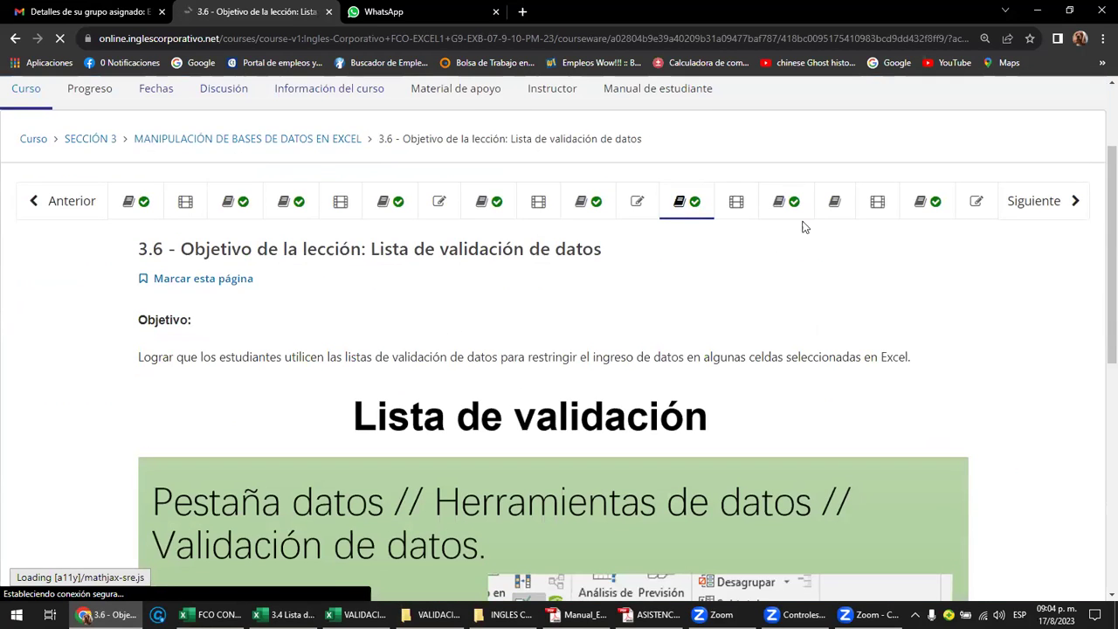
Step: Browse back to Videoconferencia #13, then forward to the 3.5 Laboratorio 8 quiz
click(88, 206)
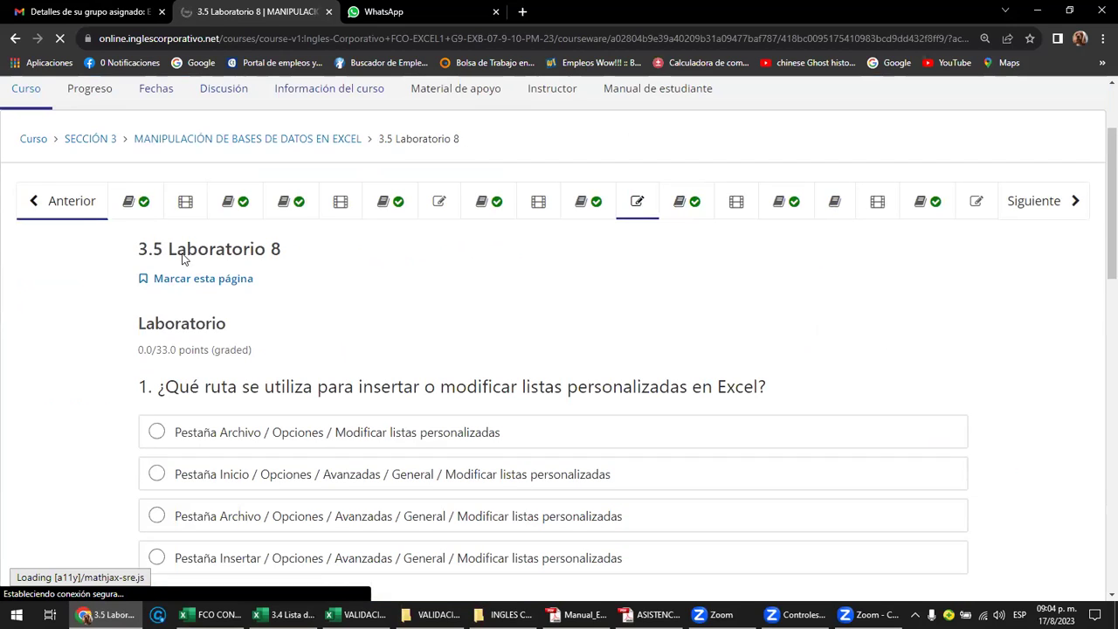
click(67, 205)
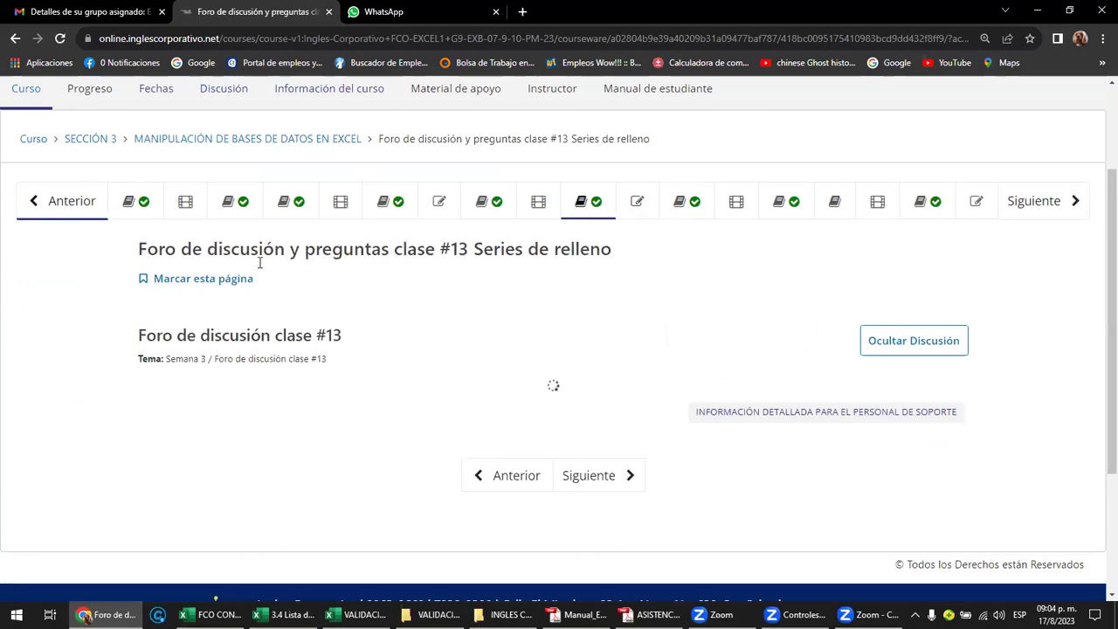
click(77, 203)
click(77, 204)
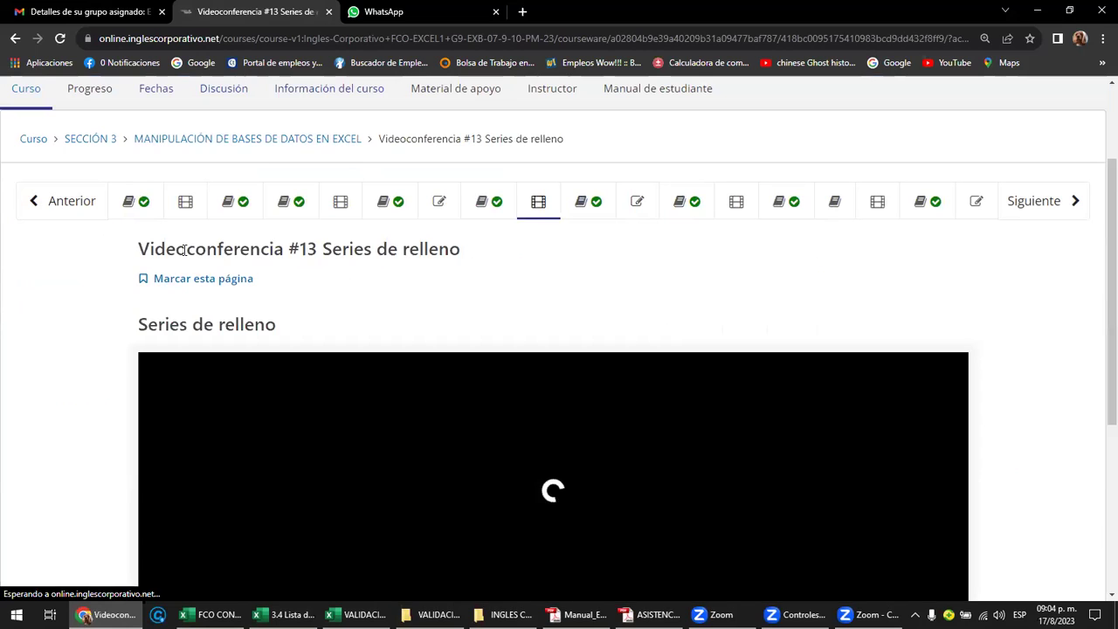
scroll(511, 327, down, 2)
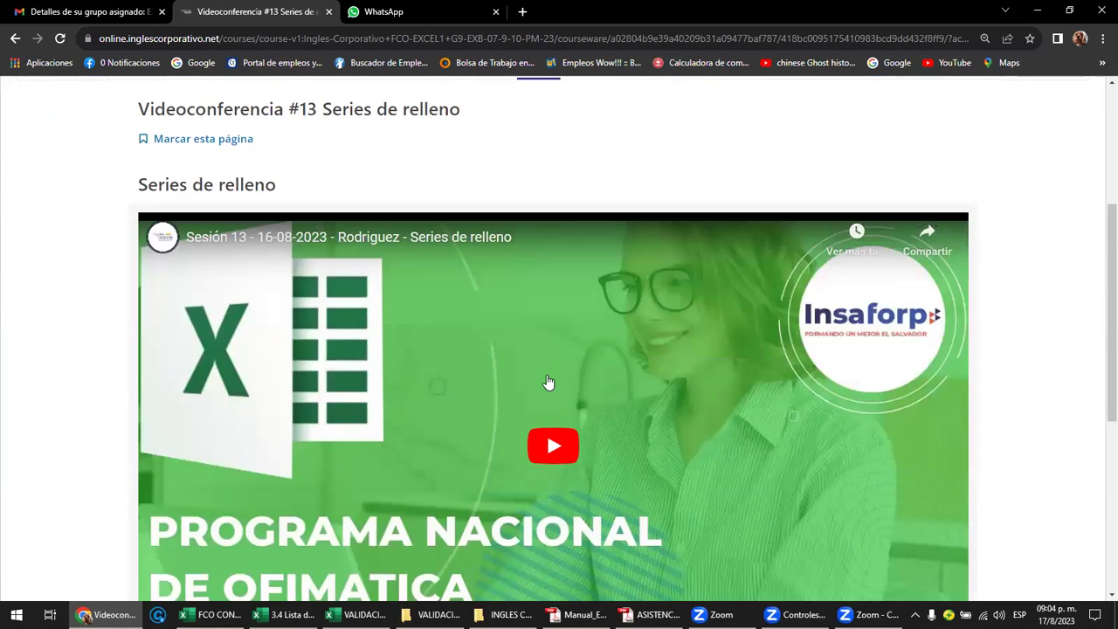
scroll(549, 383, up, 2)
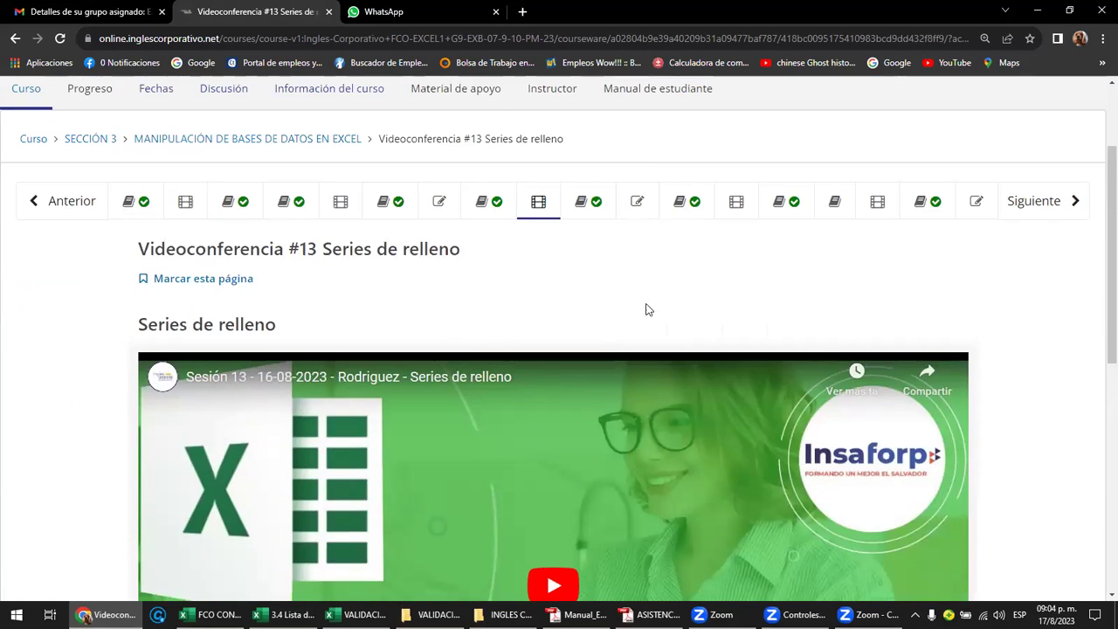
click(1027, 204)
click(1028, 203)
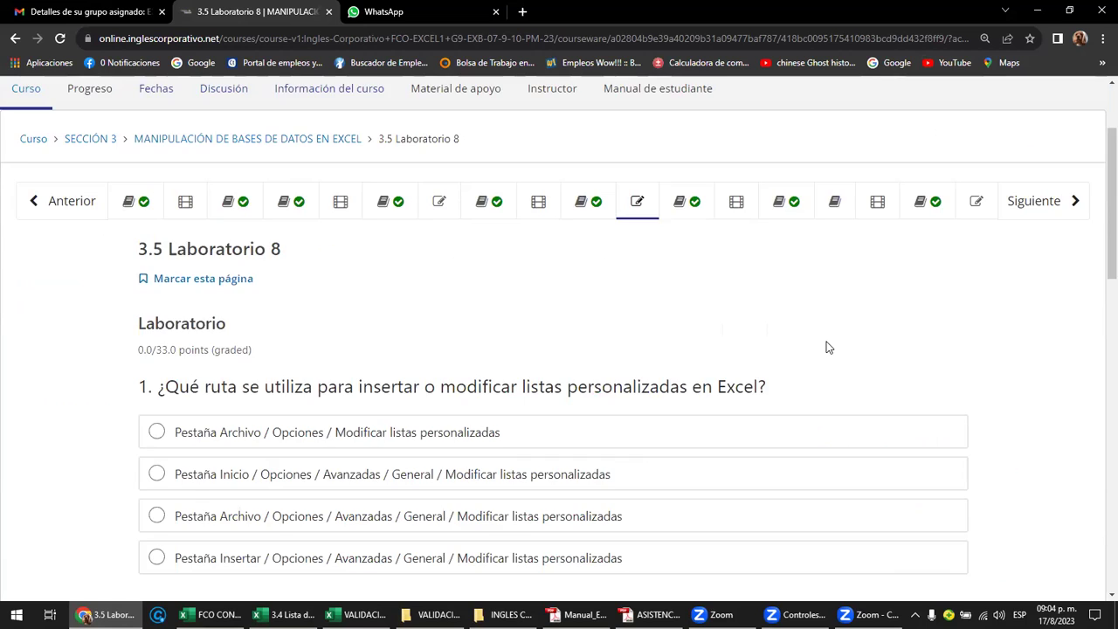
scroll(828, 347, down, 2)
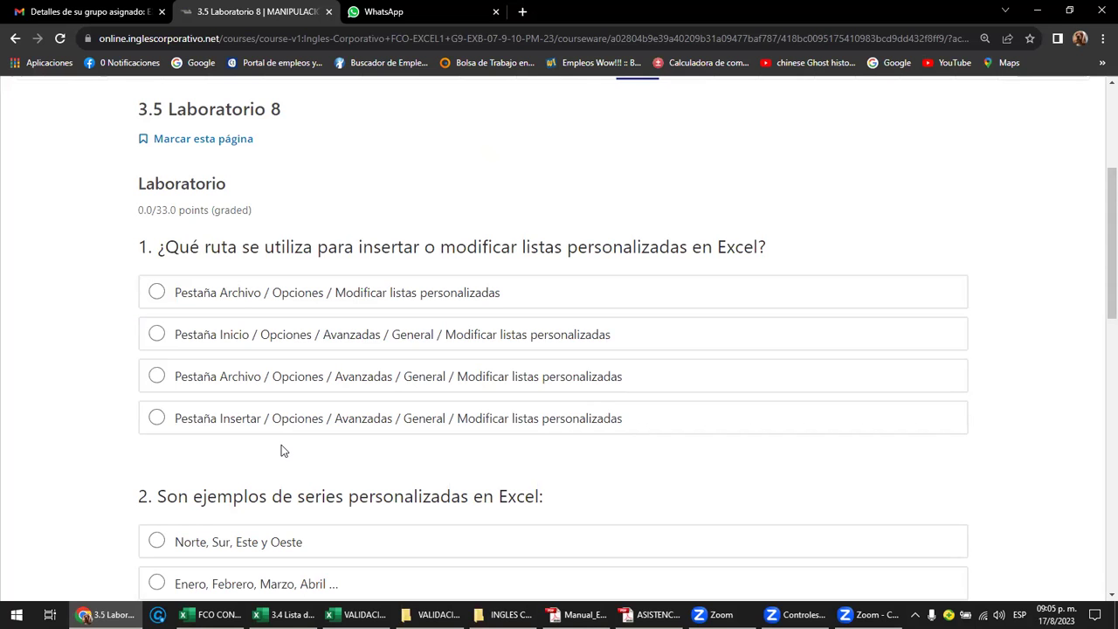
scroll(281, 450, down, 2)
scroll(281, 450, down, 1)
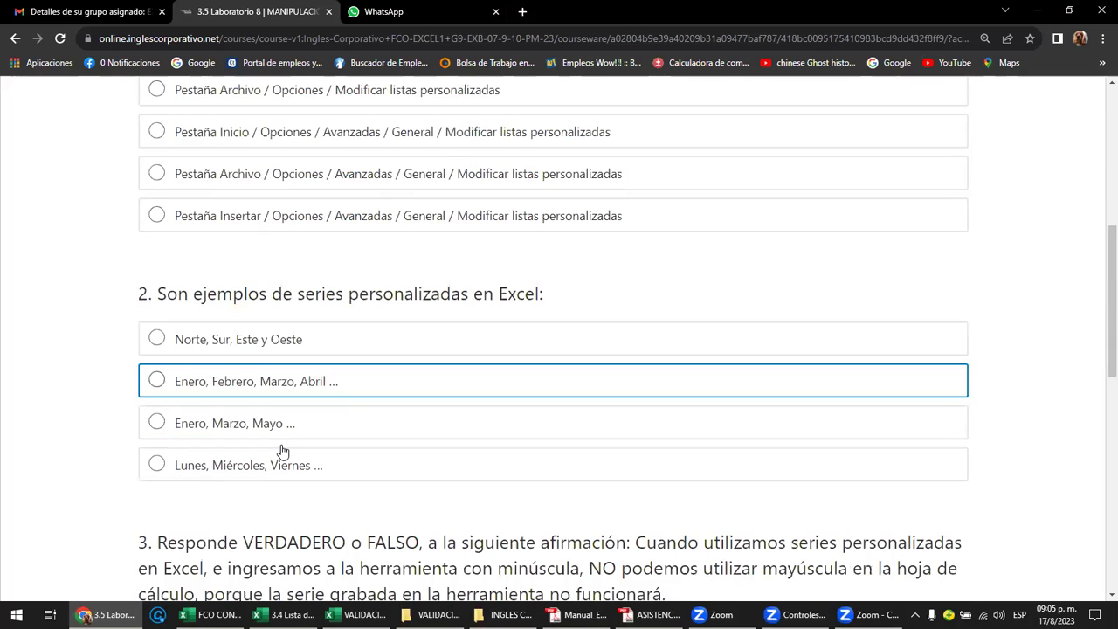
scroll(281, 451, down, 2)
scroll(281, 450, down, 1)
scroll(281, 451, down, 1)
scroll(281, 451, down, 1)
scroll(281, 450, down, 1)
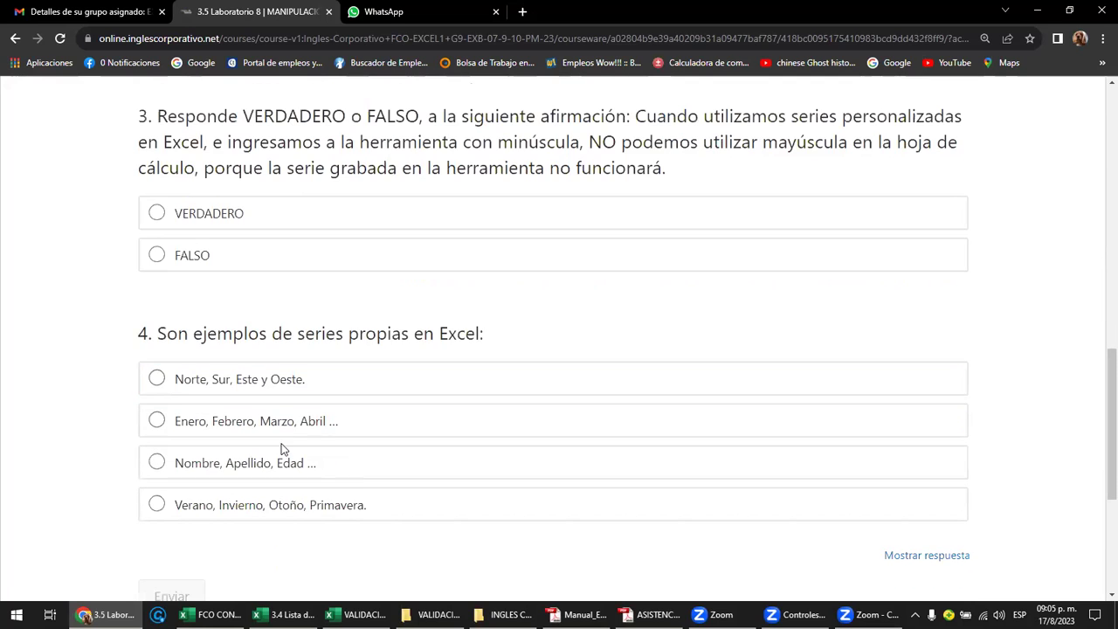
scroll(281, 451, down, 1)
scroll(190, 295, up, 1)
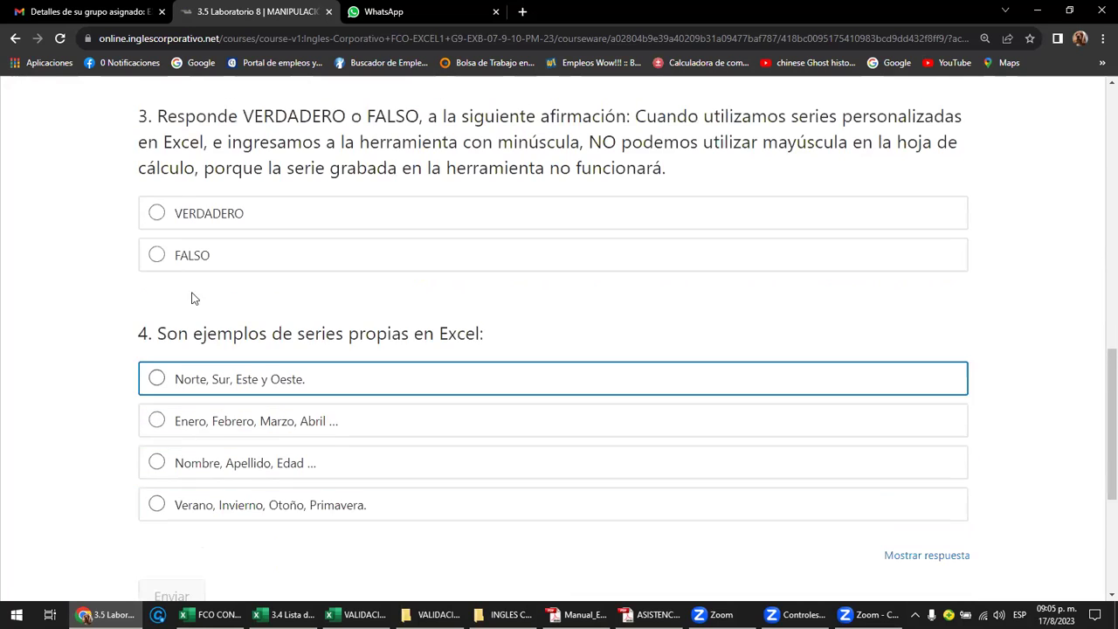
scroll(189, 295, up, 2)
scroll(179, 311, up, 1)
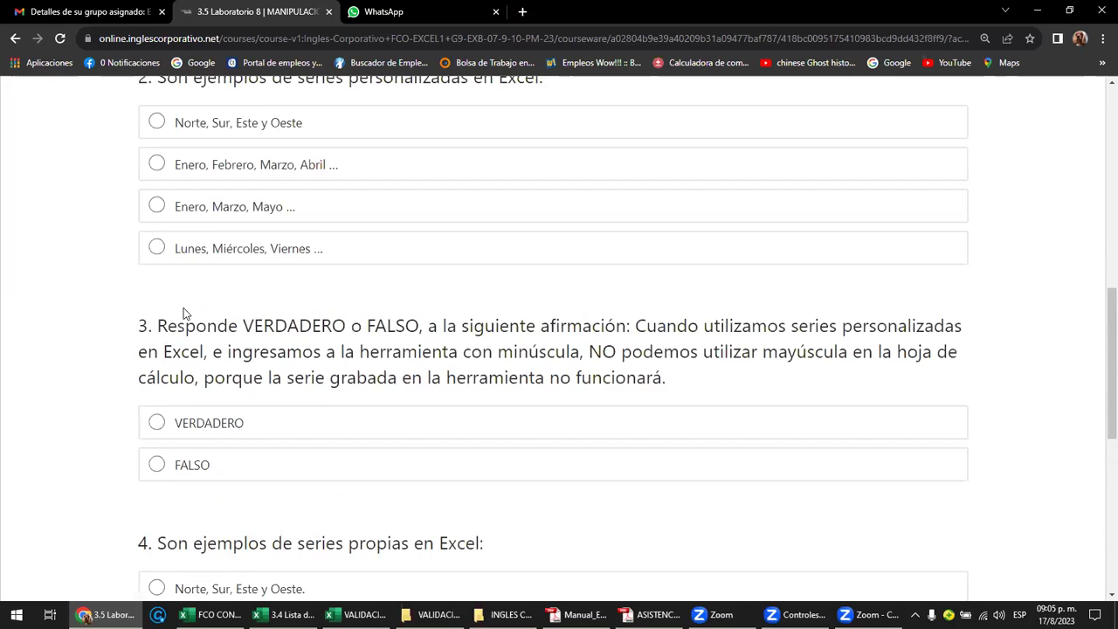
scroll(183, 319, up, 2)
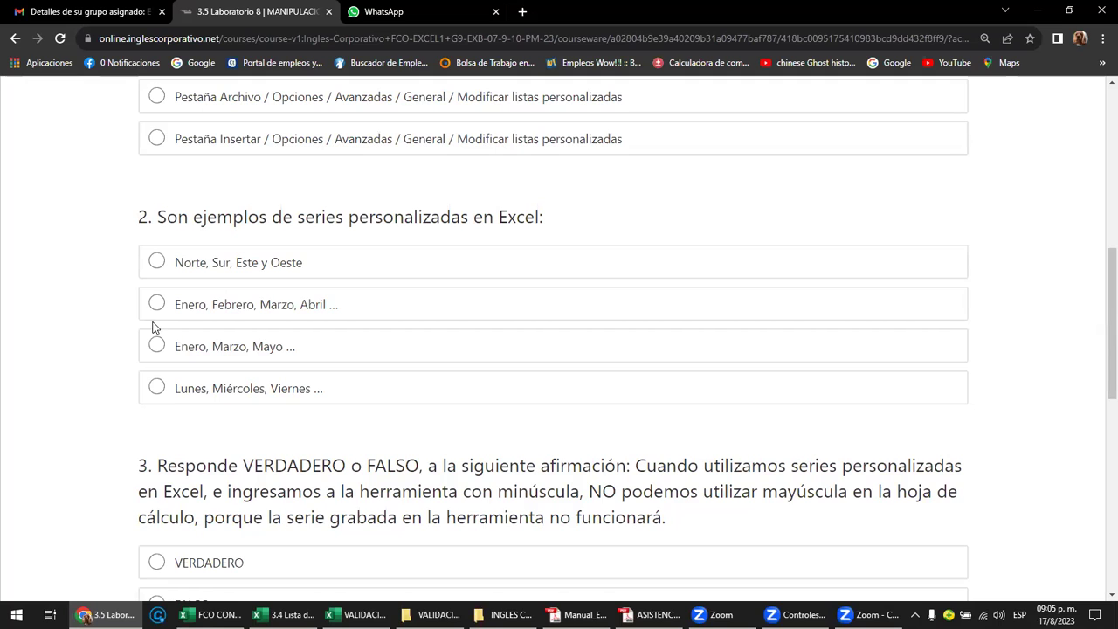
scroll(152, 329, up, 1)
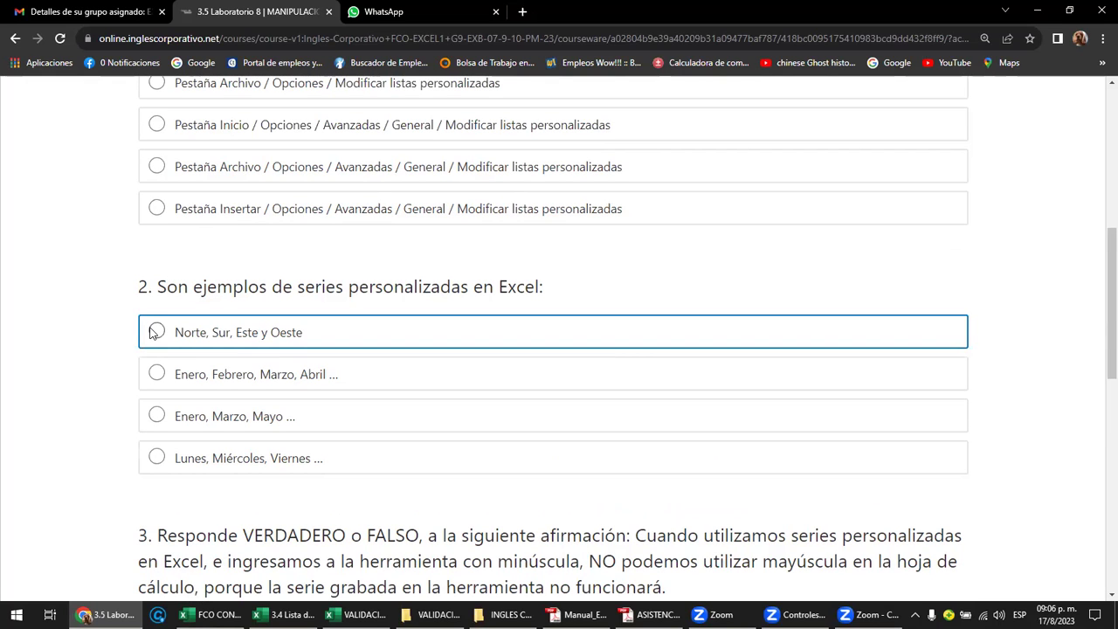
scroll(144, 297, up, 3)
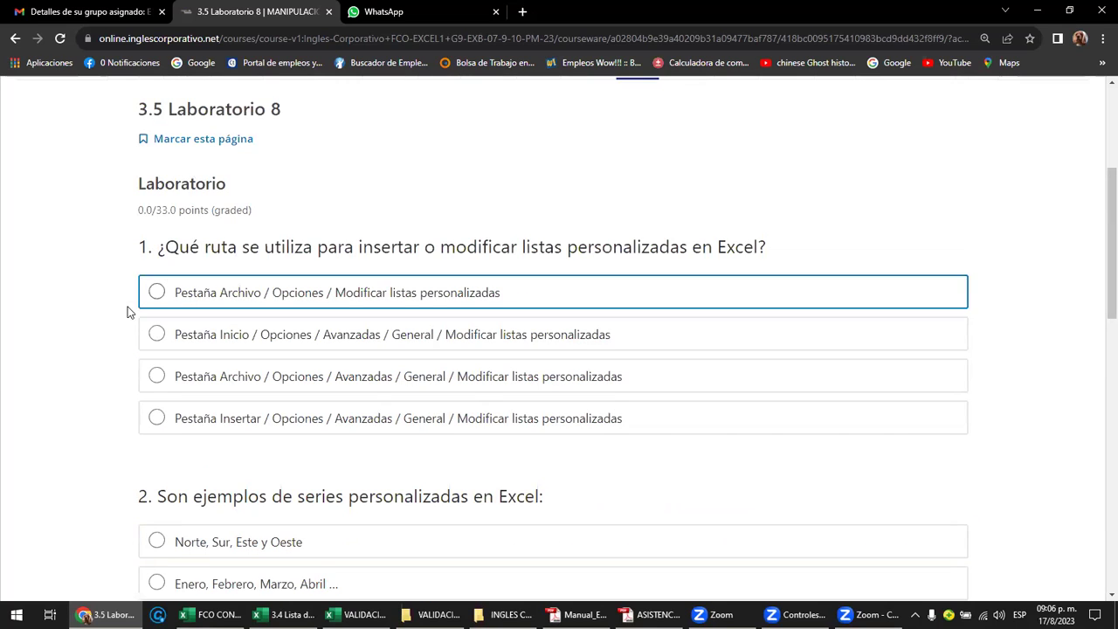
scroll(125, 316, down, 1)
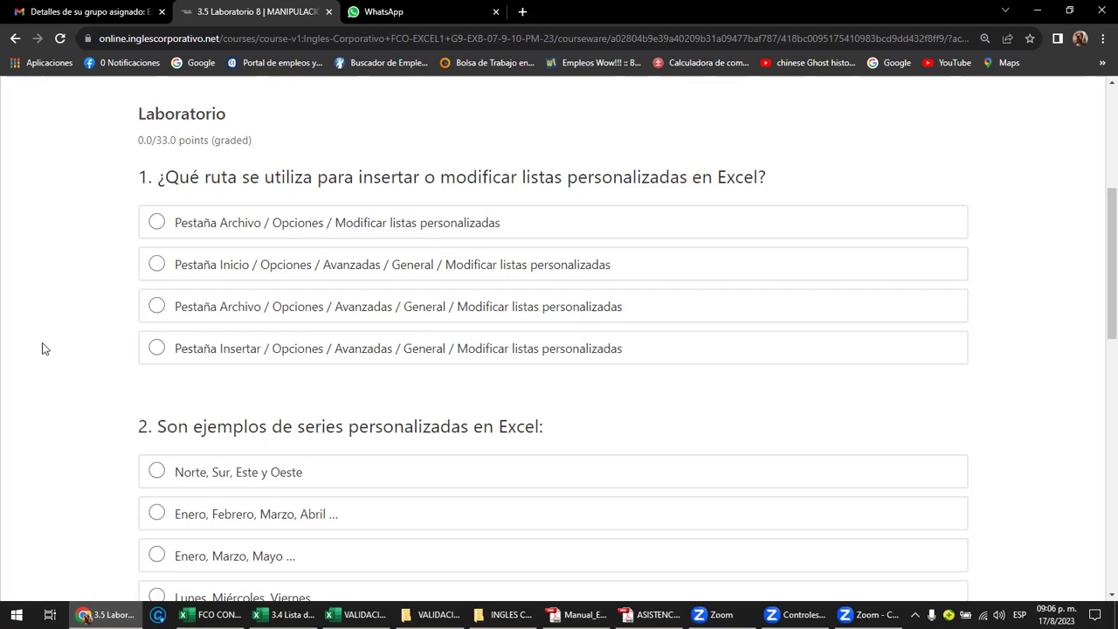
scroll(375, 319, up, 3)
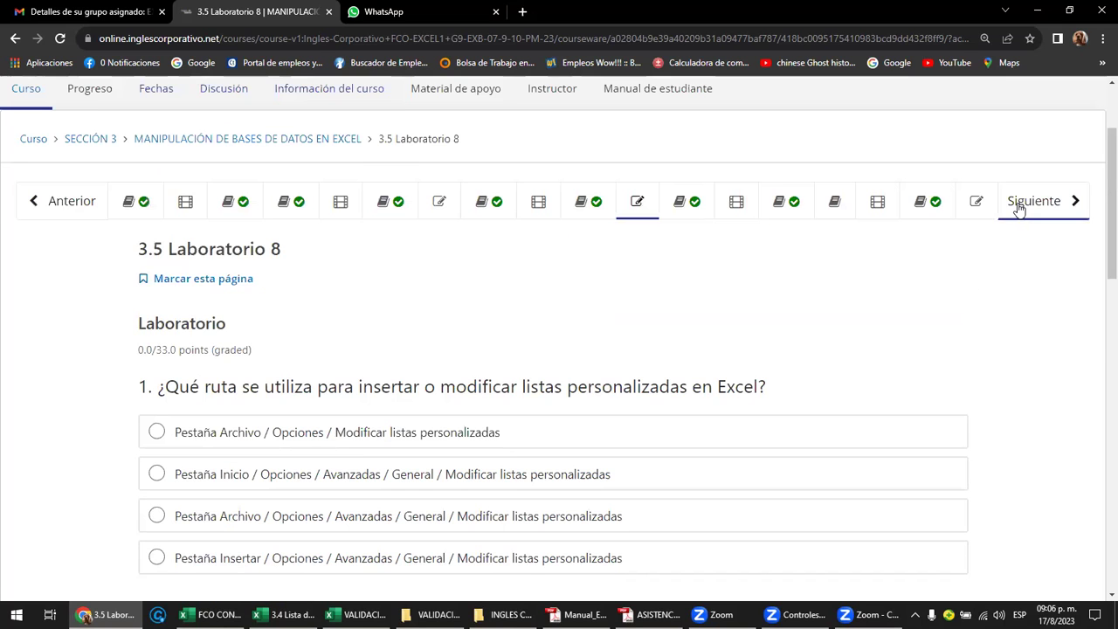
Step: Advance to lesson 3.6 and scroll down to the Validación de datos screenshot
click(1019, 206)
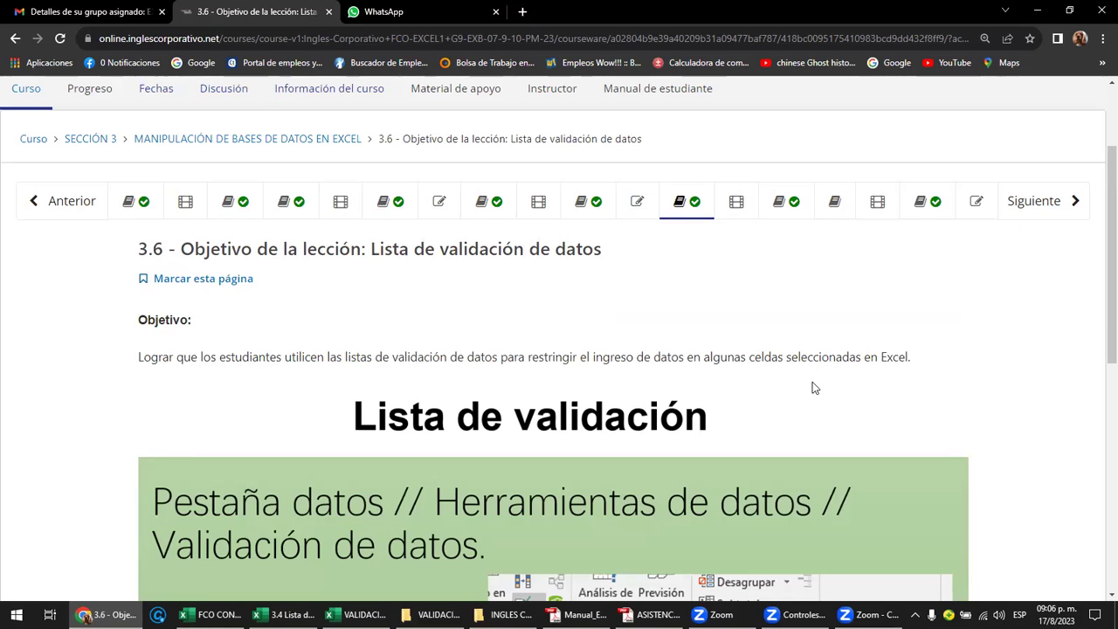
scroll(812, 388, down, 3)
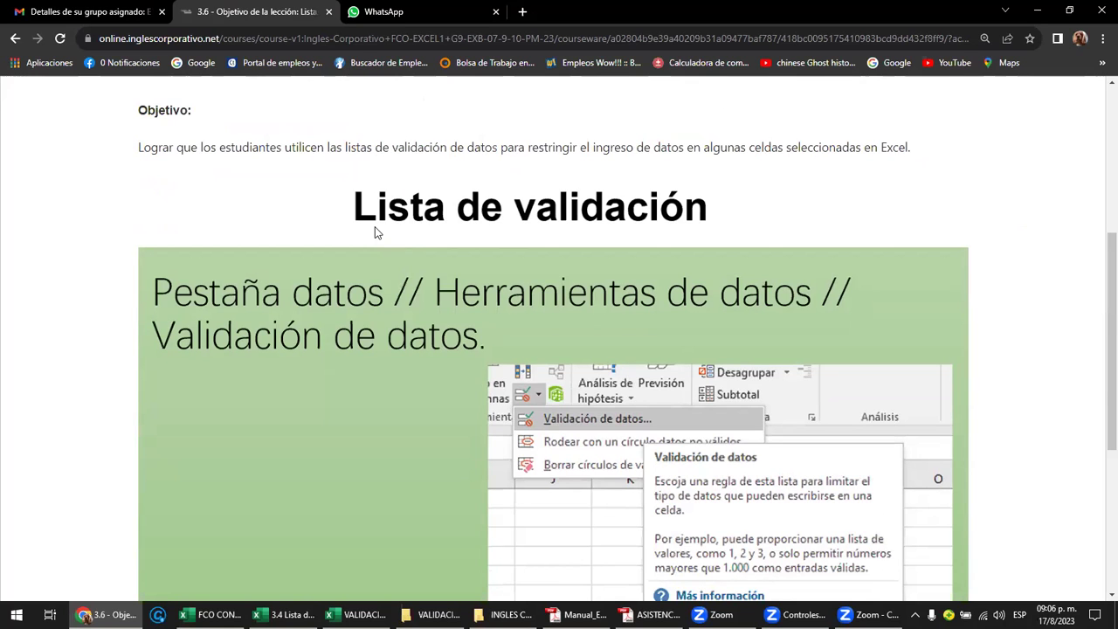
Step: In the Excel Básico PDF, scroll the table of contents to the Semana 3 validation entries
click(578, 614)
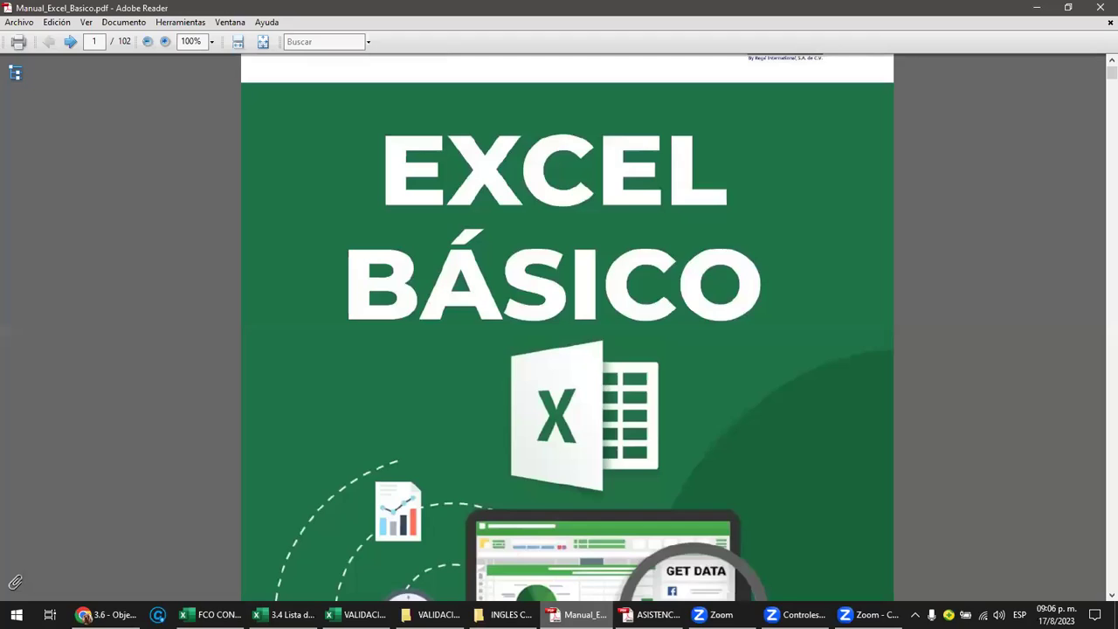
scroll(510, 385, down, 2)
scroll(511, 388, down, 2)
scroll(513, 395, down, 6)
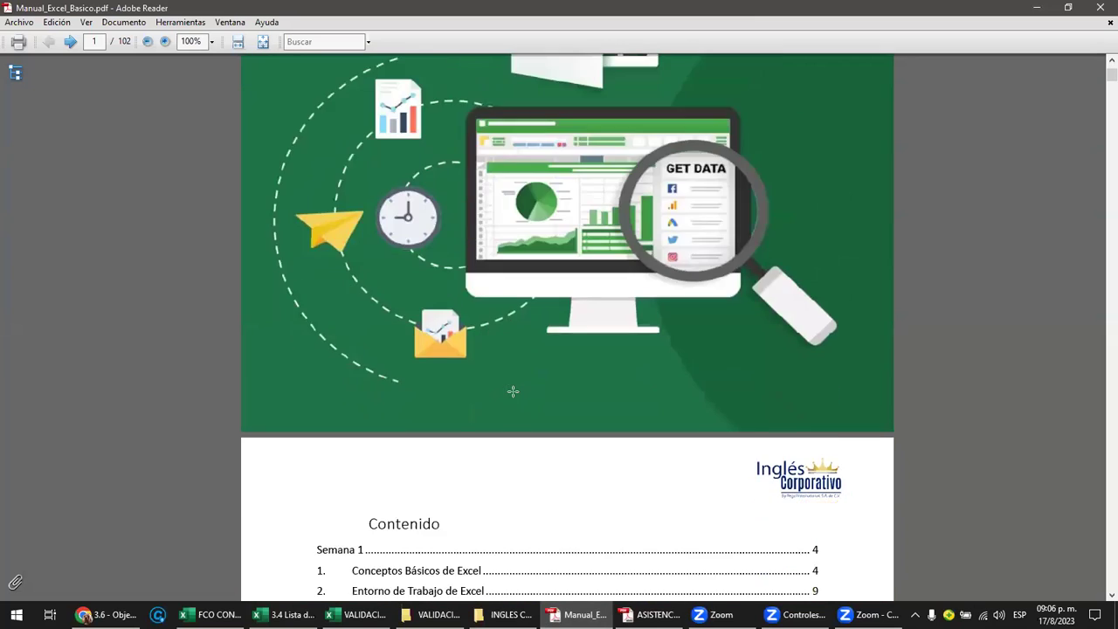
scroll(514, 401, down, 2)
scroll(512, 400, down, 7)
scroll(513, 403, down, 2)
scroll(515, 404, down, 1)
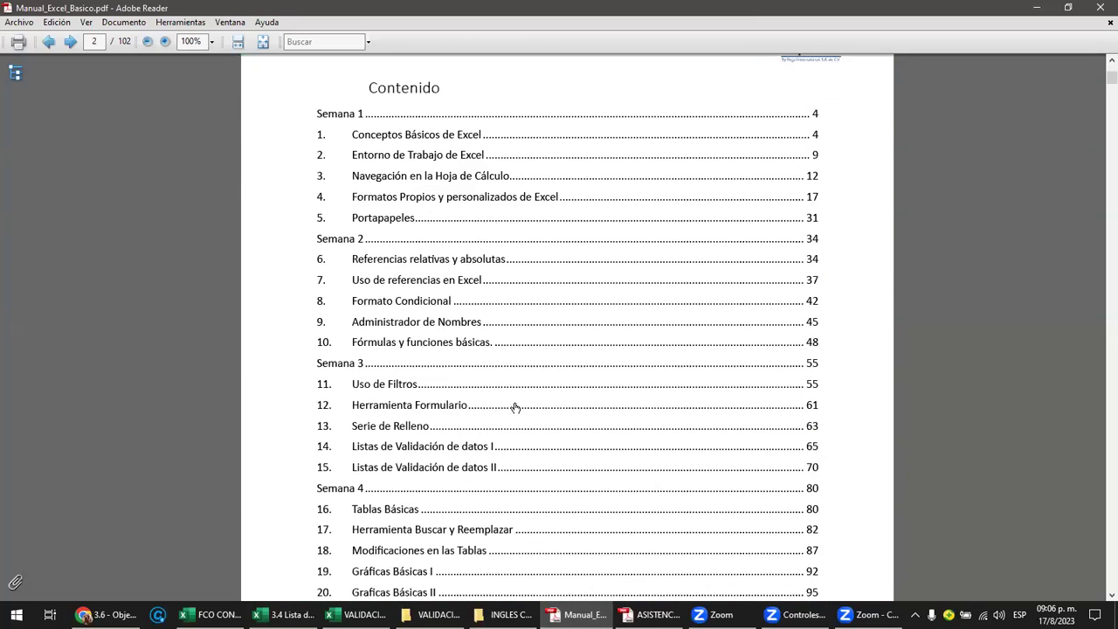
scroll(517, 407, down, 2)
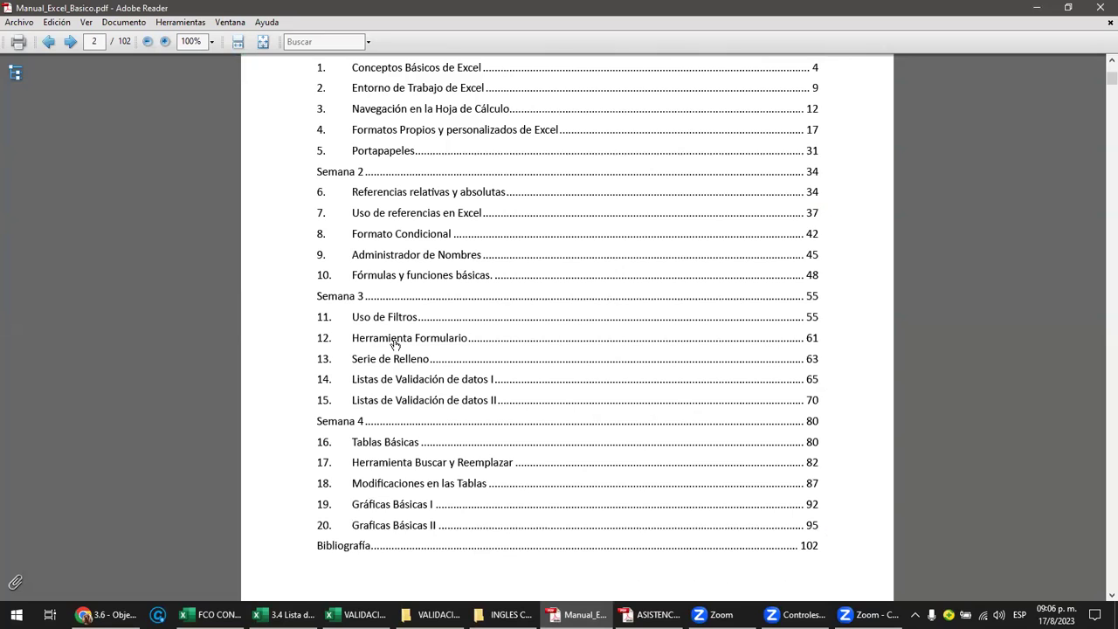
ctrl+scroll(394, 345, up, 1)
ctrl+scroll(394, 345, up, 1)
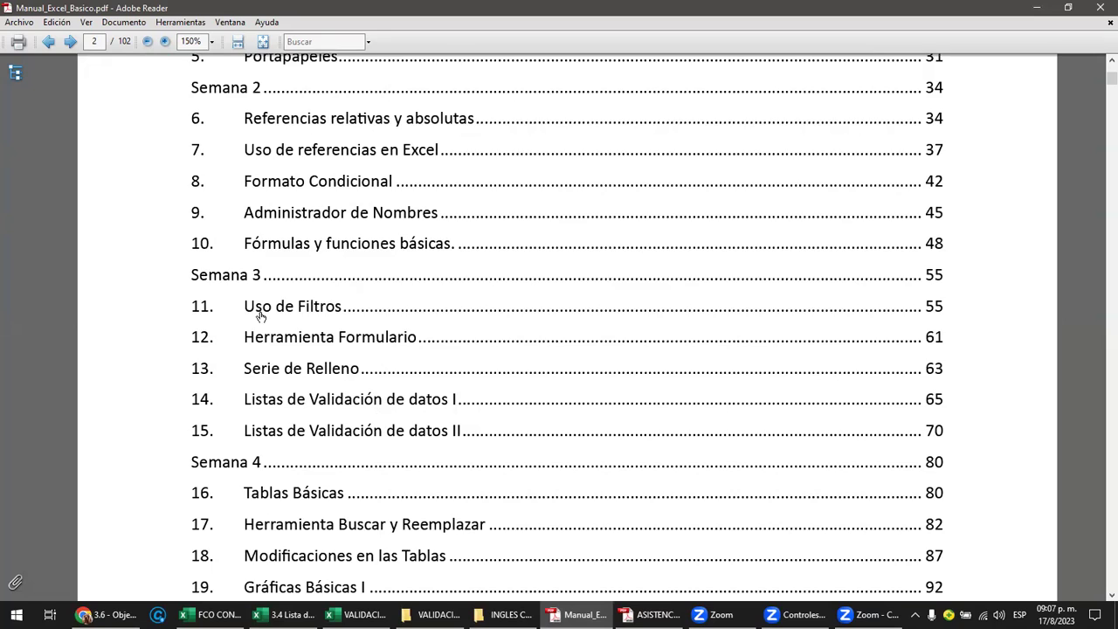
scroll(272, 264, up, 3)
scroll(262, 200, up, 1)
scroll(267, 199, up, 1)
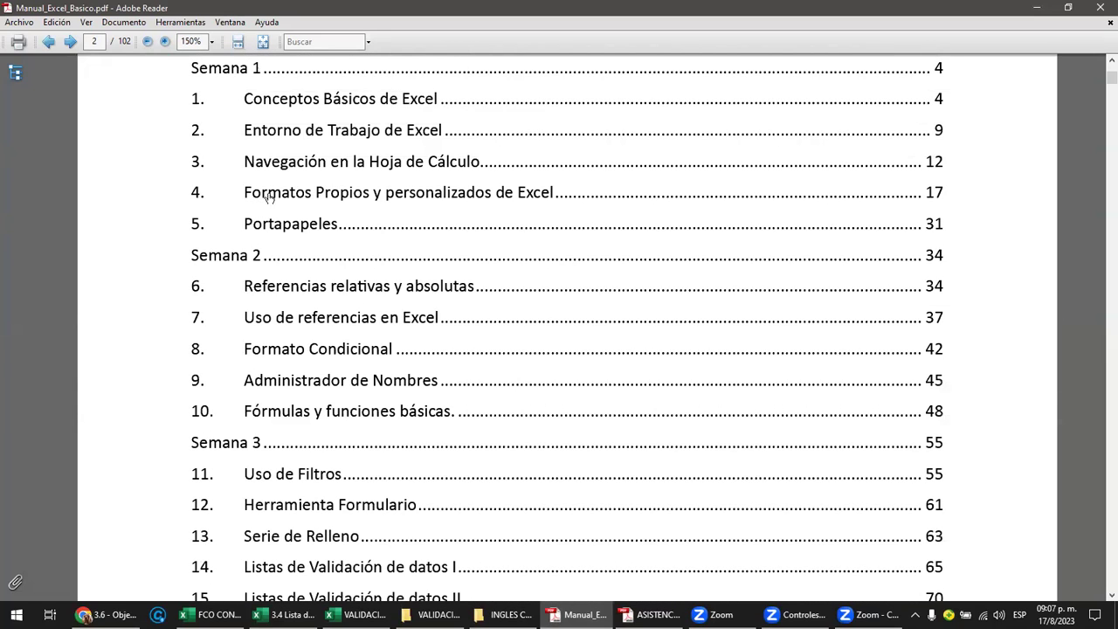
scroll(255, 360, down, 3)
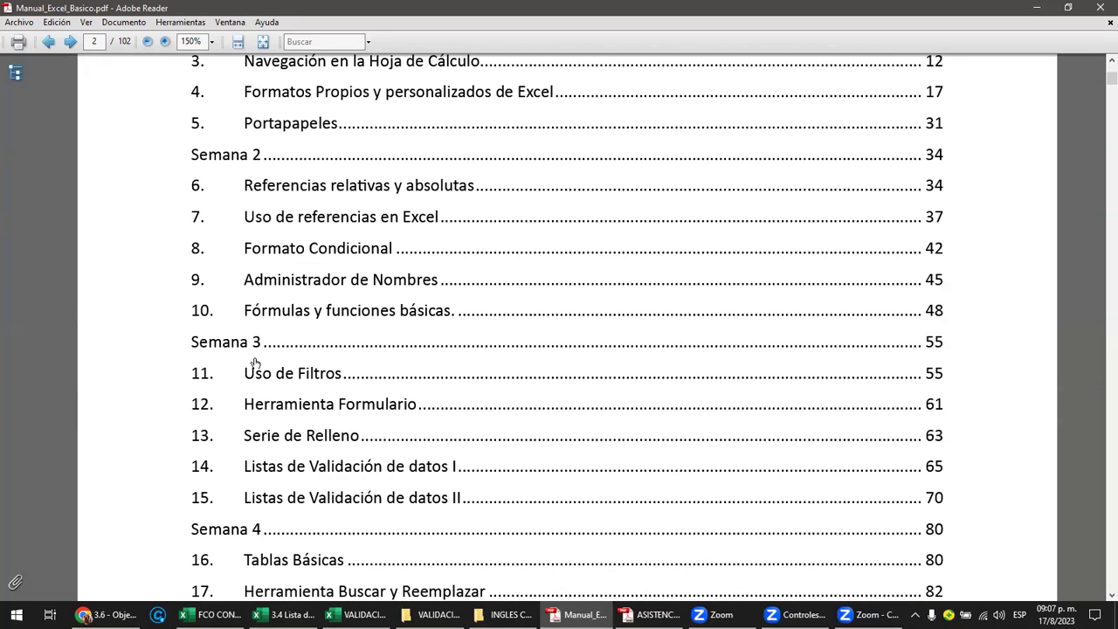
scroll(254, 360, down, 5)
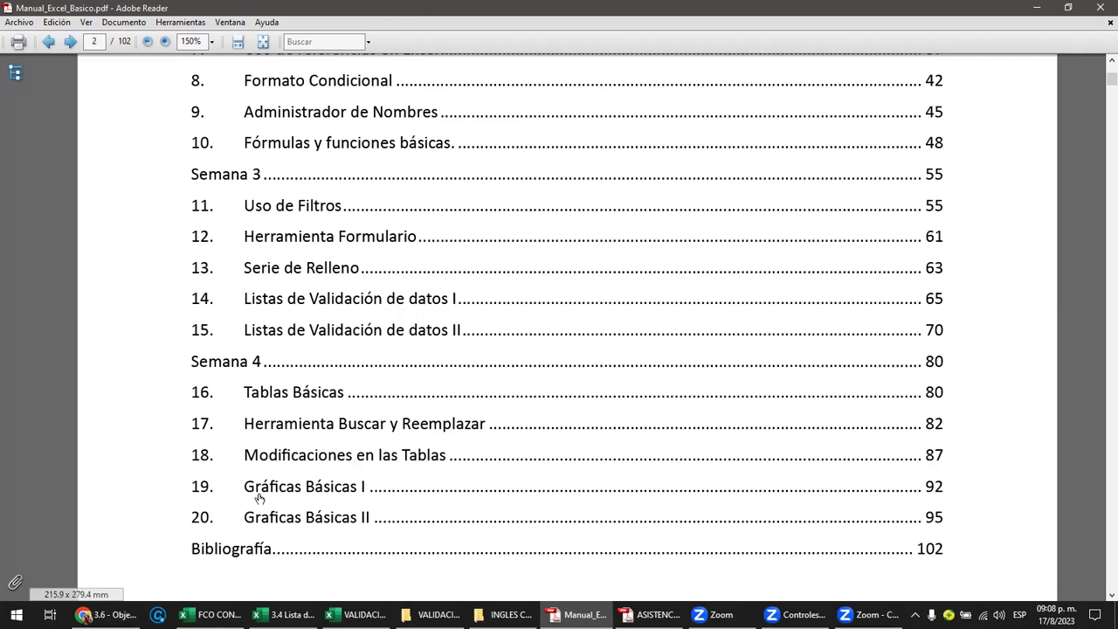
scroll(273, 430, down, 1)
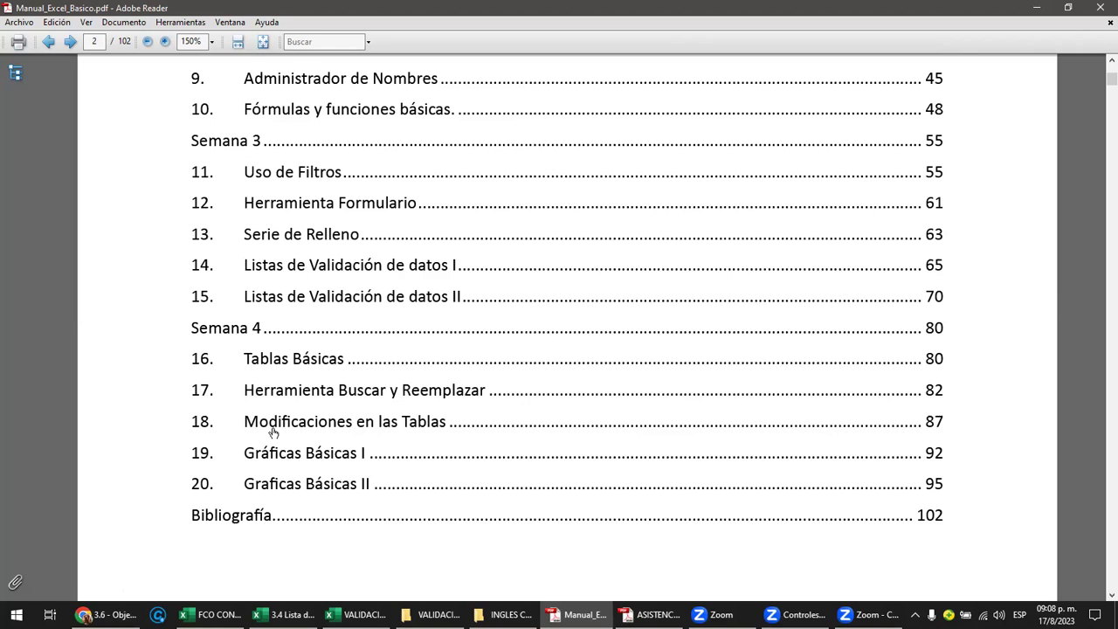
scroll(273, 430, down, 1)
scroll(272, 430, up, 1)
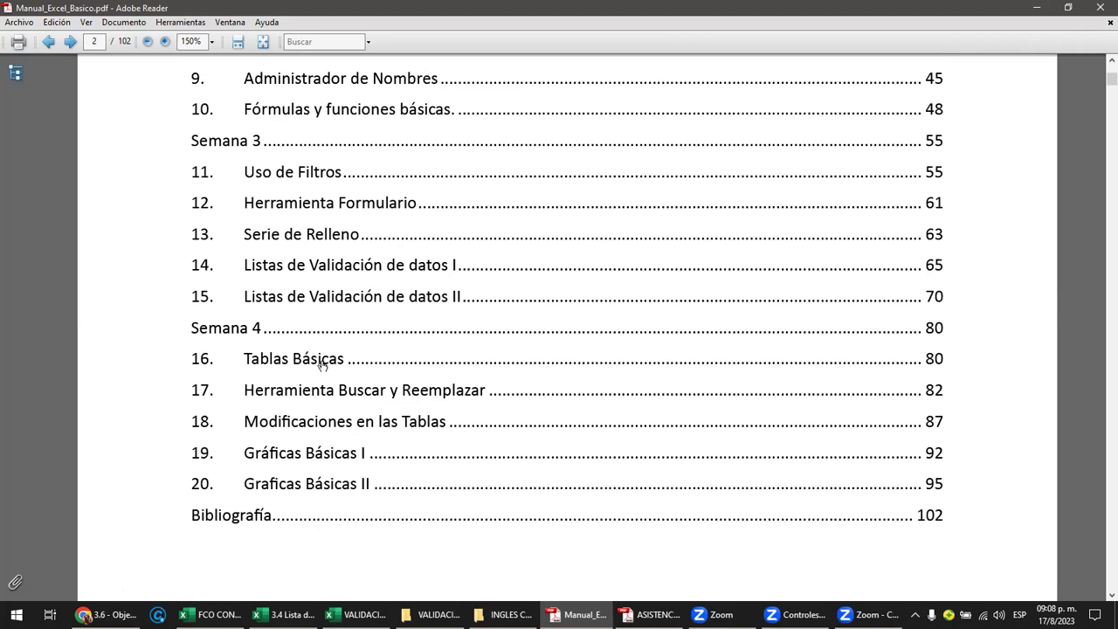
Step: Jump from the contents entry 'Listas de Validación de datos I' to its page 65 heading
click(299, 271)
scroll(340, 267, up, 2)
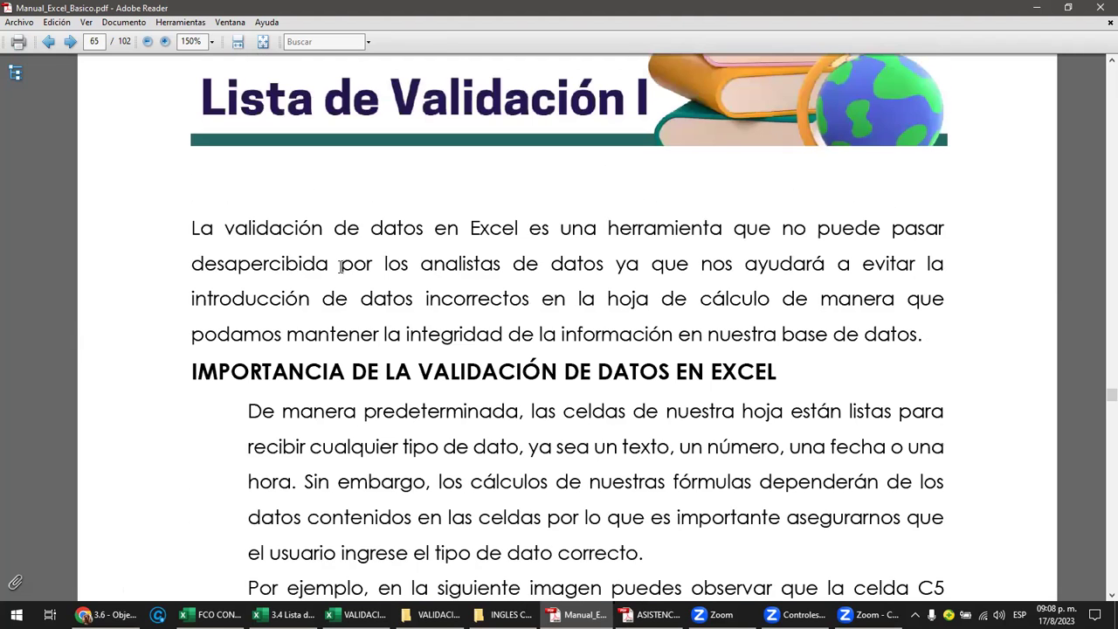
scroll(340, 266, up, 1)
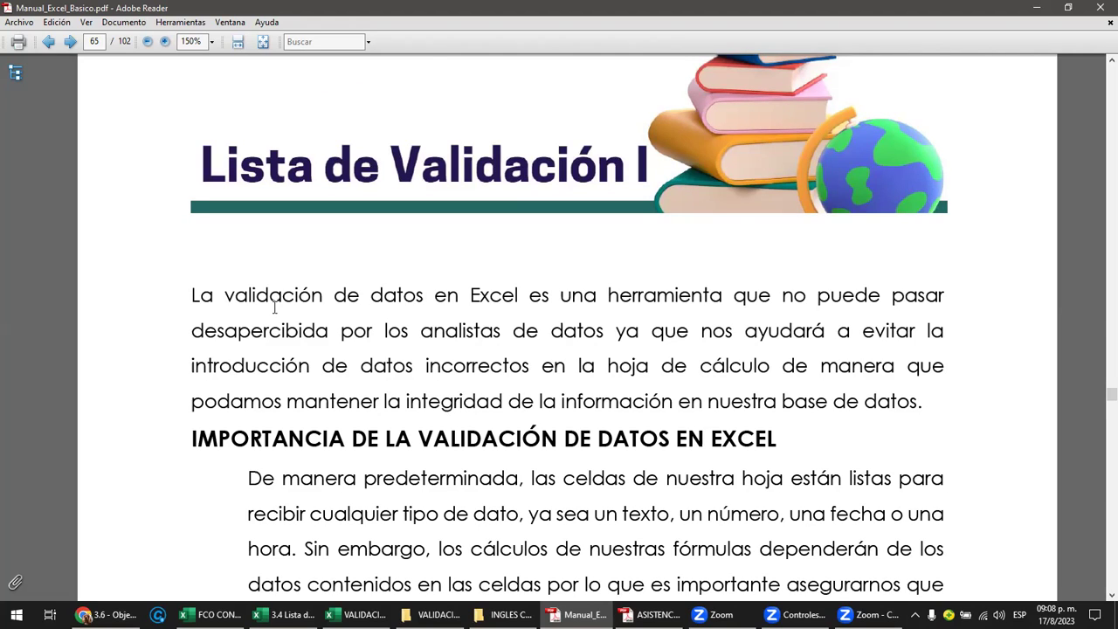
mouse_move(100, 614)
scroll(447, 345, down, 1)
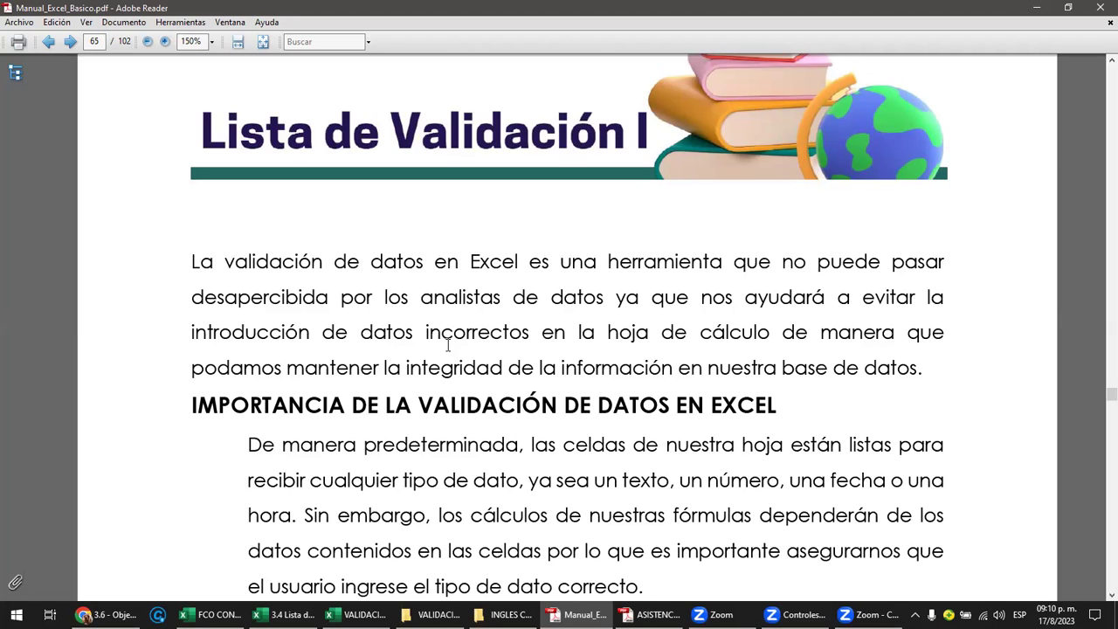
Step: Return to lesson 3.6 in Chrome and scroll to the 'Pestaña datos // Validación de datos' slide
click(105, 614)
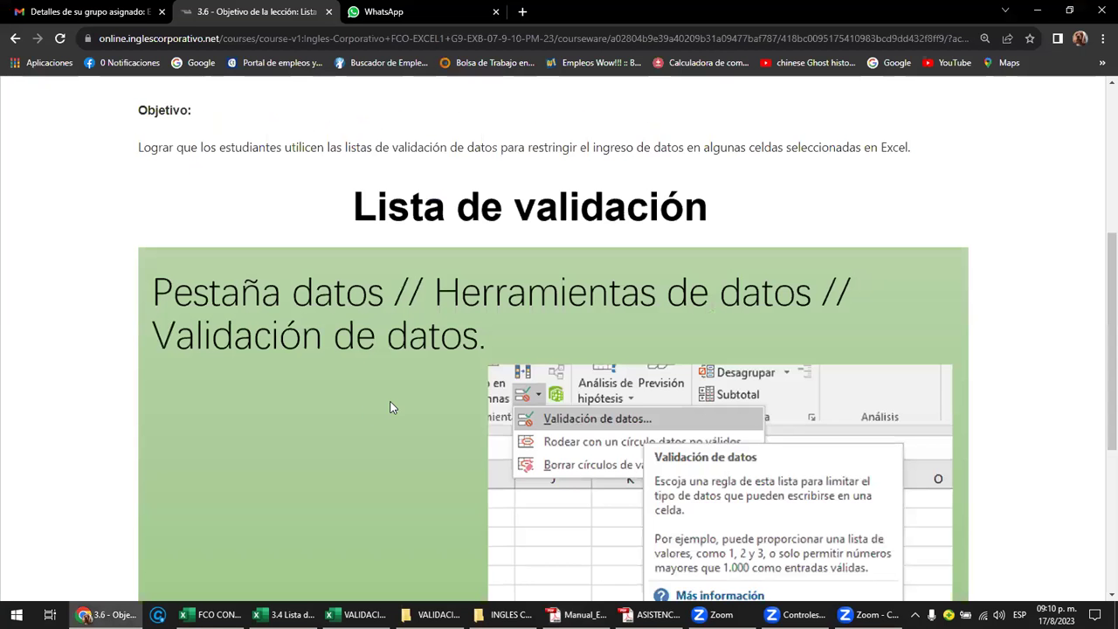
scroll(393, 402, down, 2)
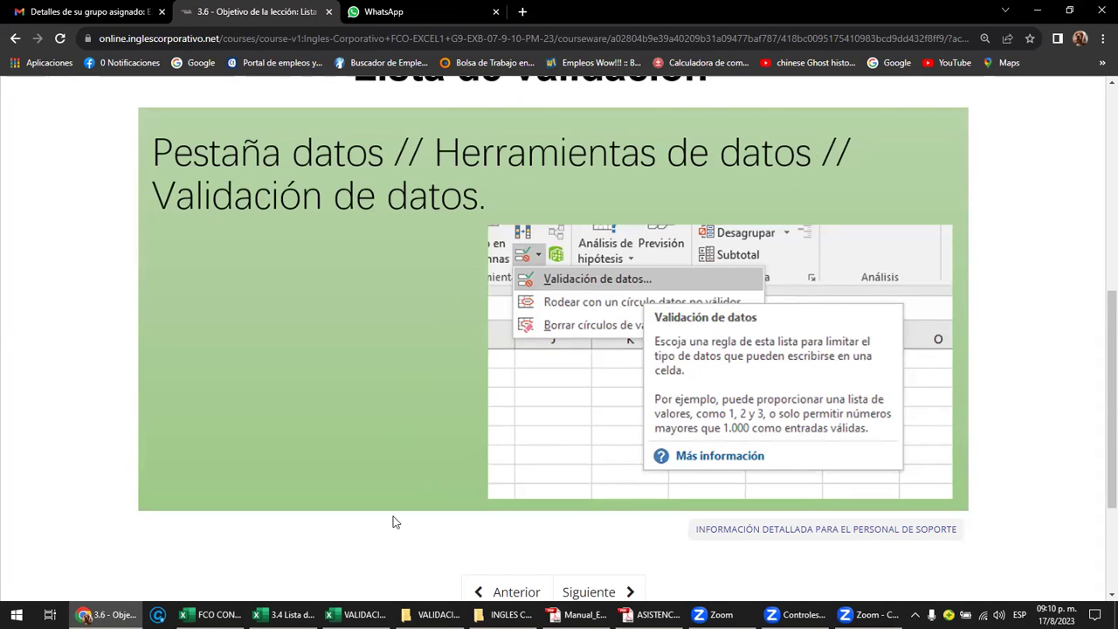
mouse_move(284, 615)
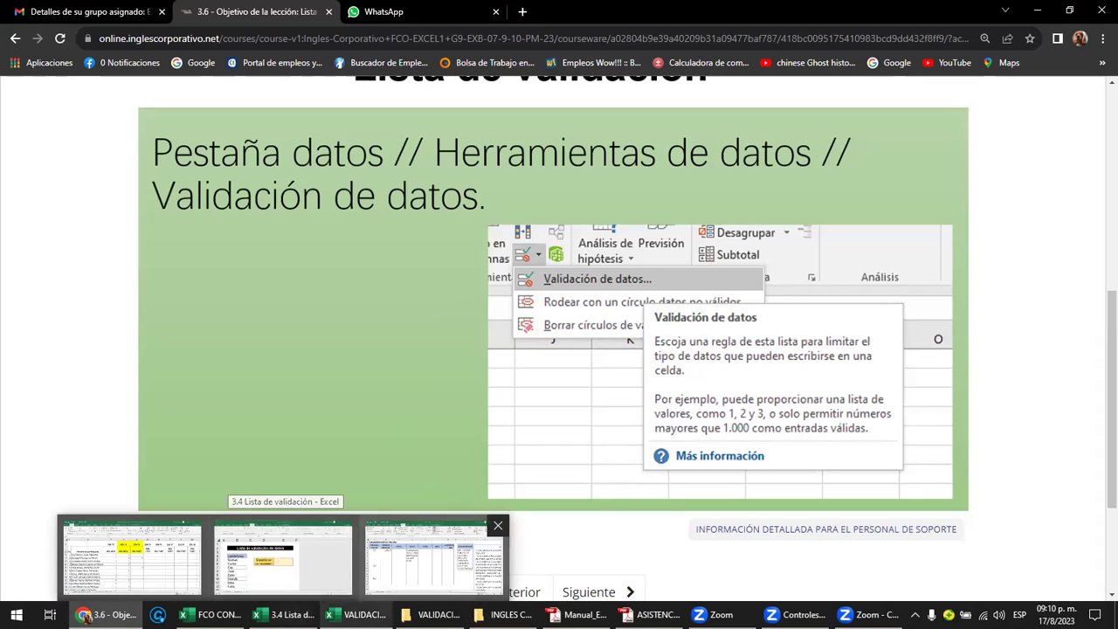
Step: In the '3.4 Lista de validación' workbook, clear the VALIDACIÓN 1 answers in E3:E27
click(284, 557)
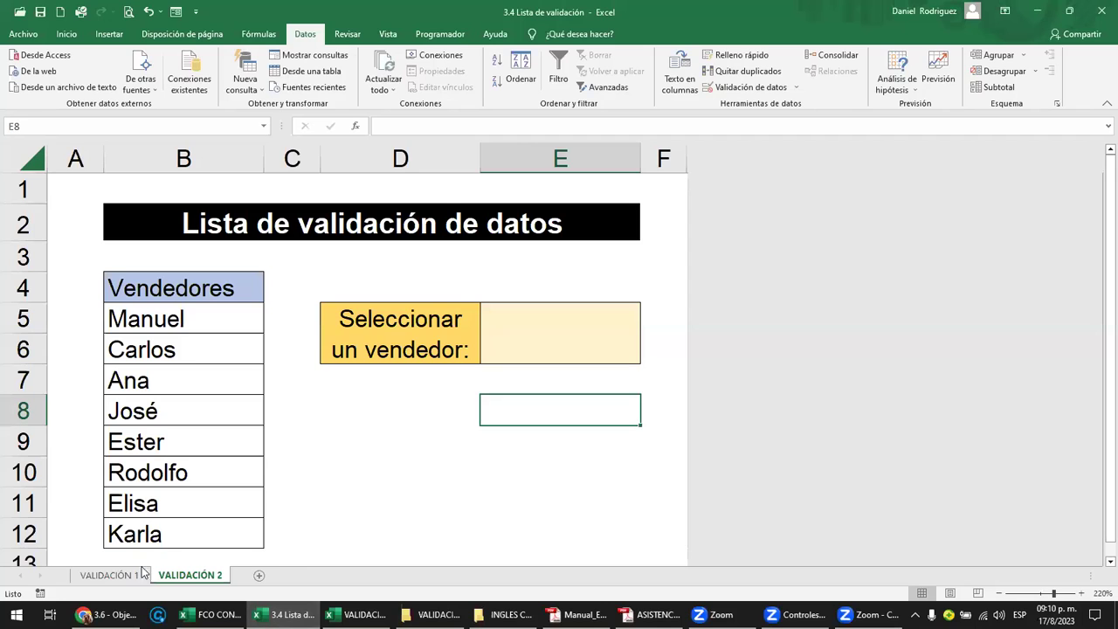
click(109, 575)
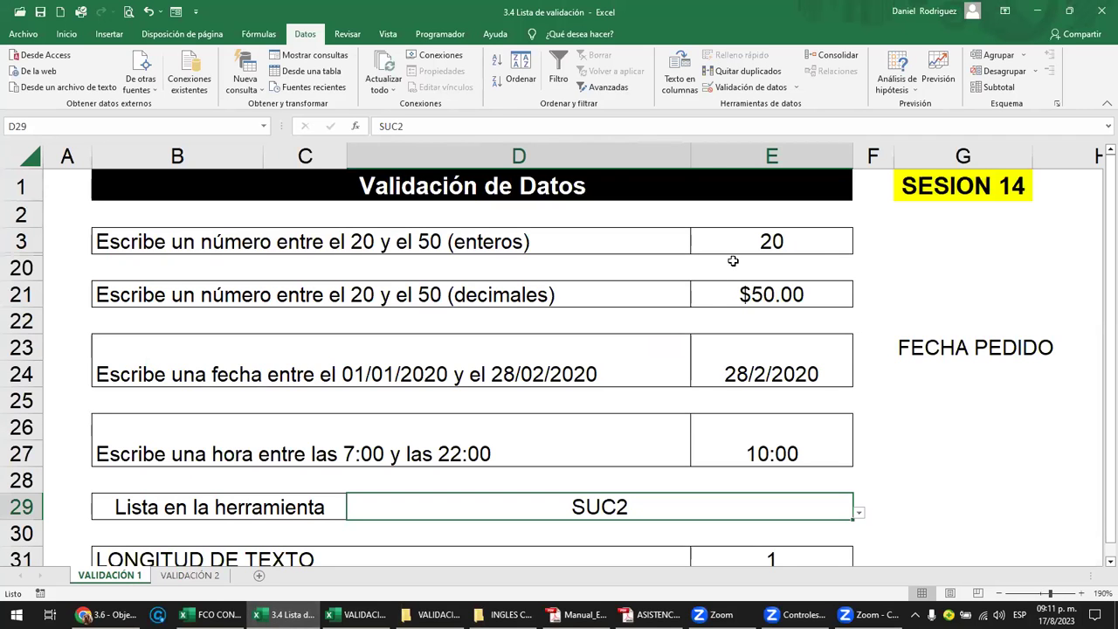
mouse_move(746, 242)
mouse_down()
mouse_move(782, 423)
mouse_move(814, 431)
mouse_up()
key(Delete)
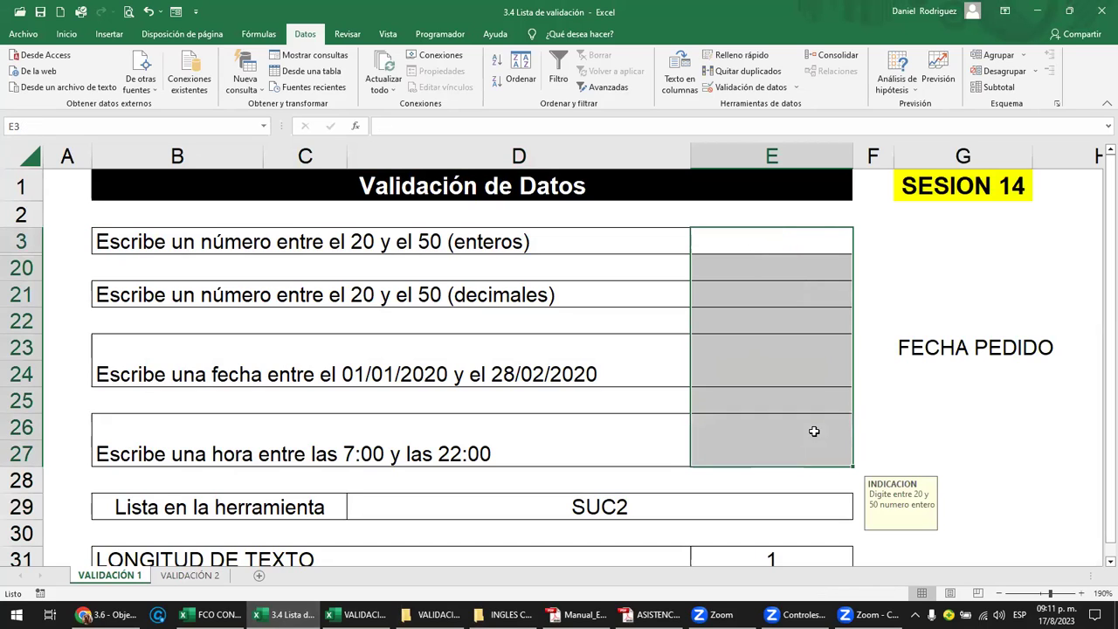
Step: Clear the SUC2 entry in D29 and delete the FECHA PEDIDO note in G23
click(637, 507)
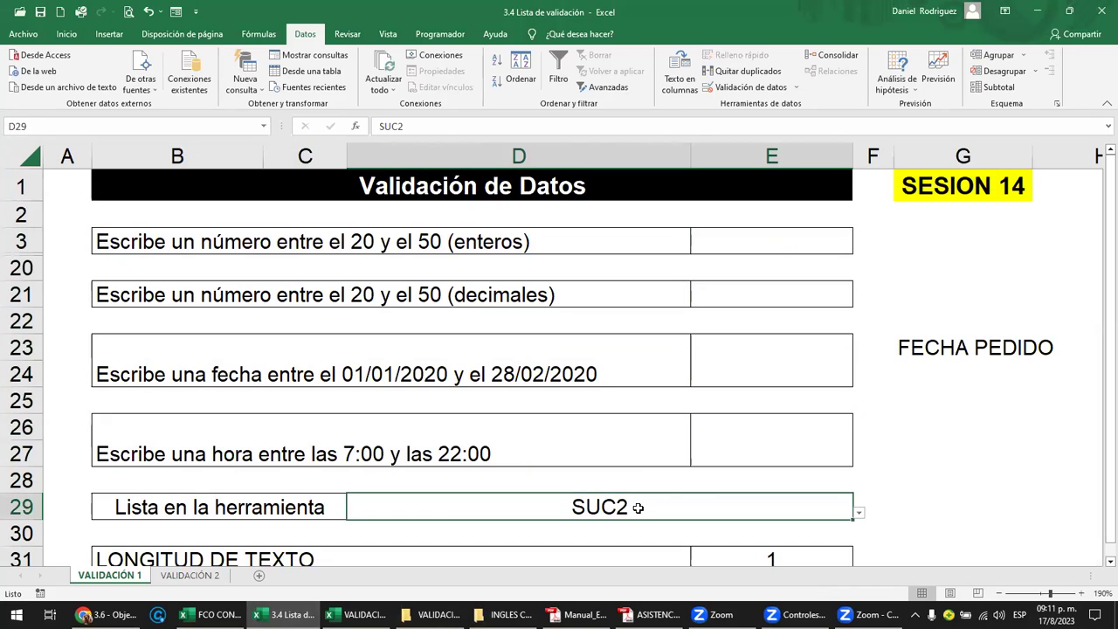
key(Delete)
click(942, 231)
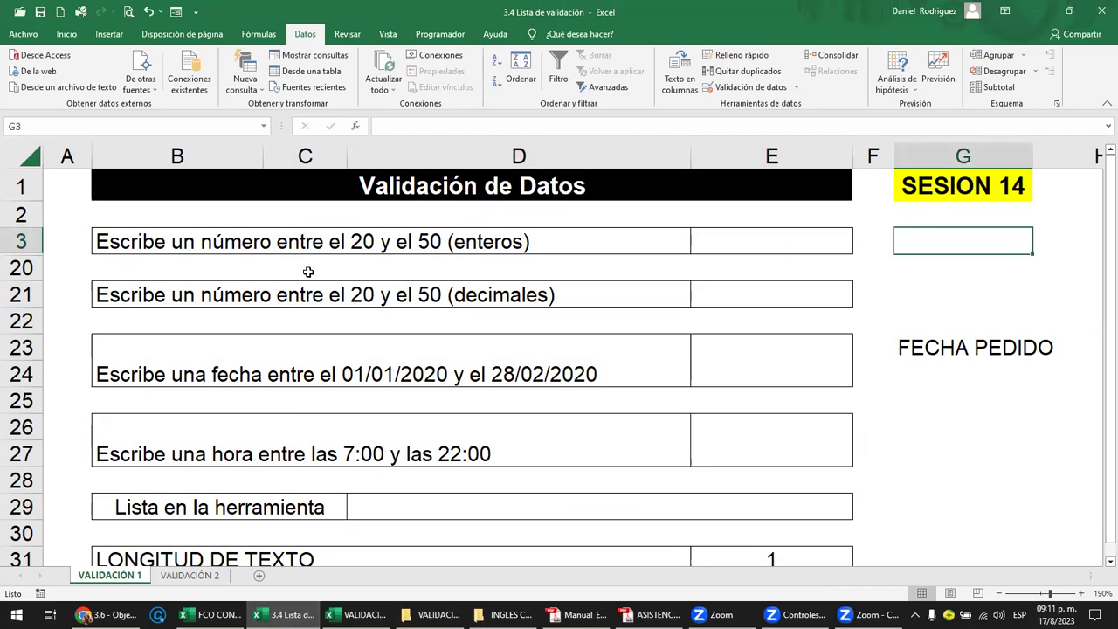
click(262, 243)
click(703, 236)
click(367, 298)
click(721, 289)
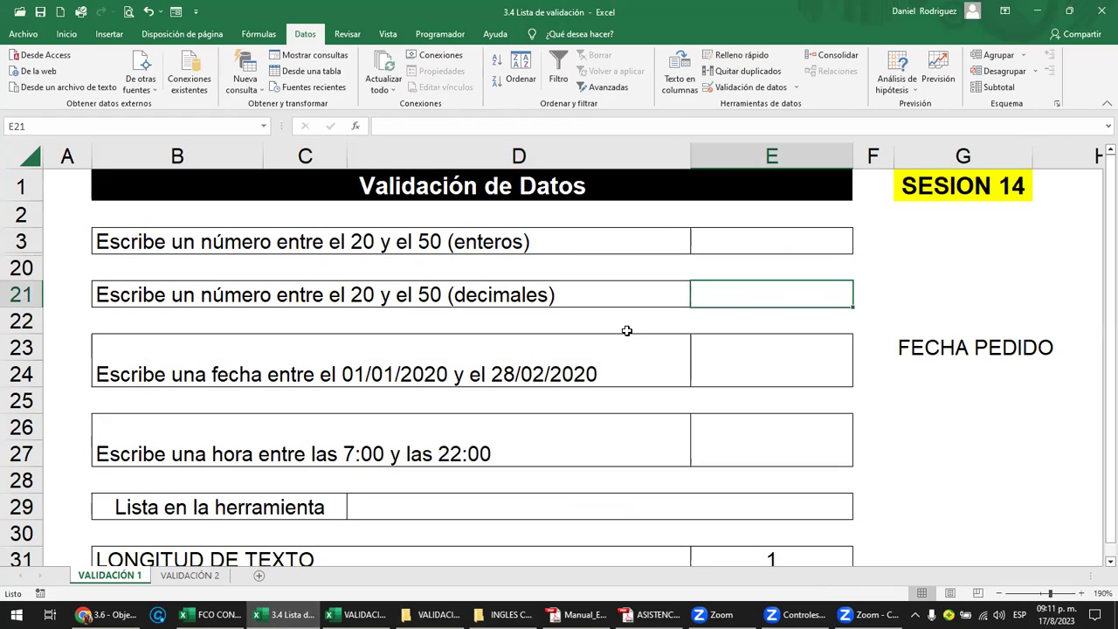
click(517, 361)
click(748, 353)
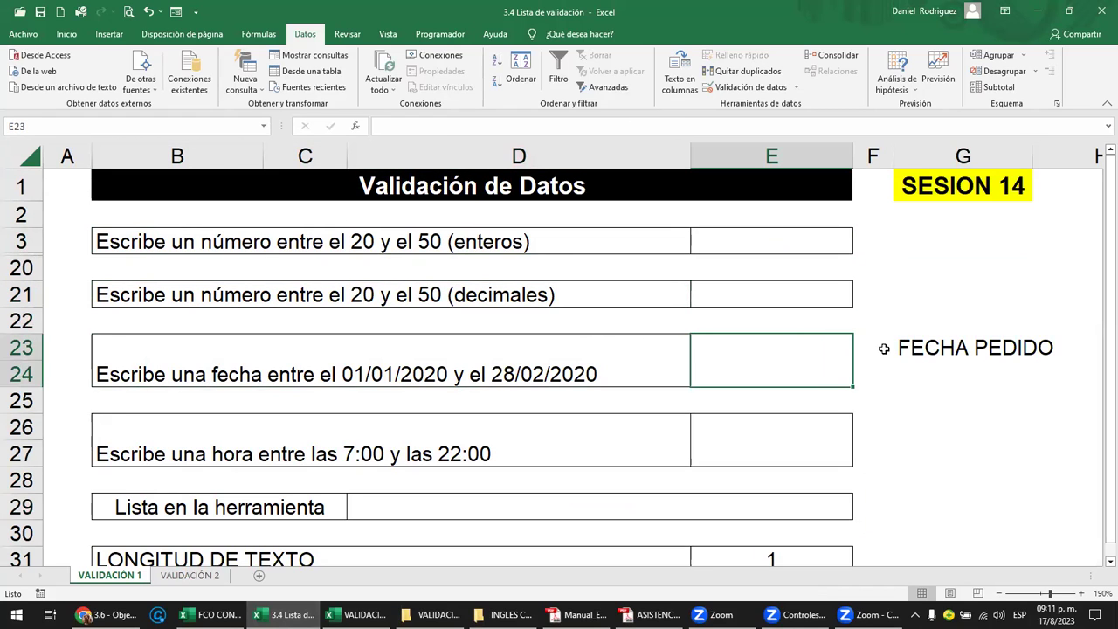
click(917, 347)
key(Delete)
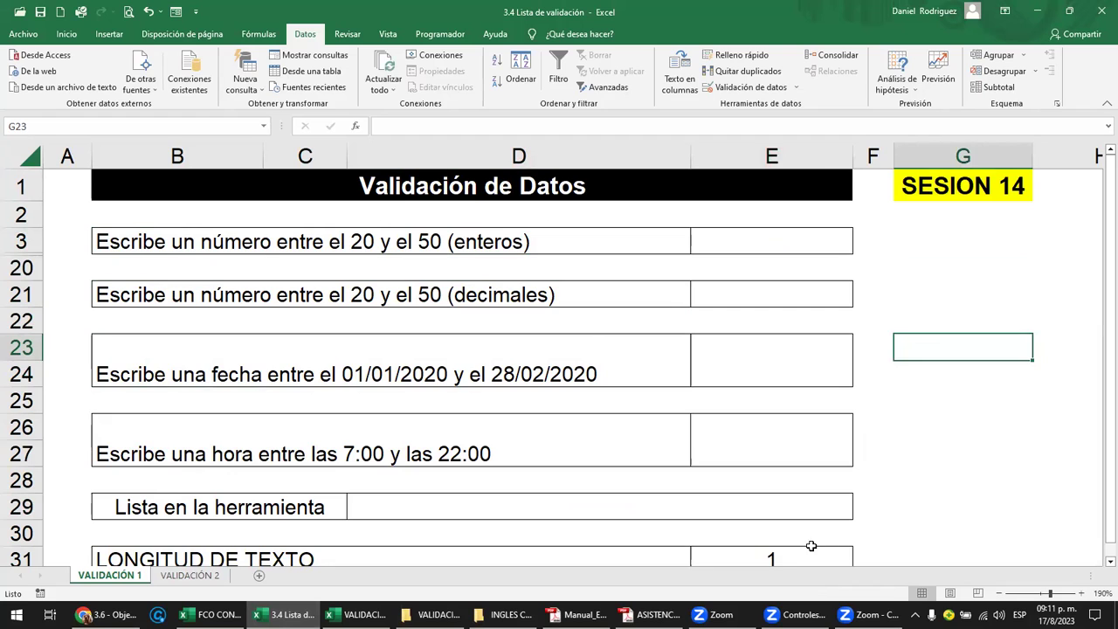
Step: Glance at the VALIDACION DE DATOS BASICA workbook, then return to answer cell E3
click(811, 546)
scroll(814, 524, down, 2)
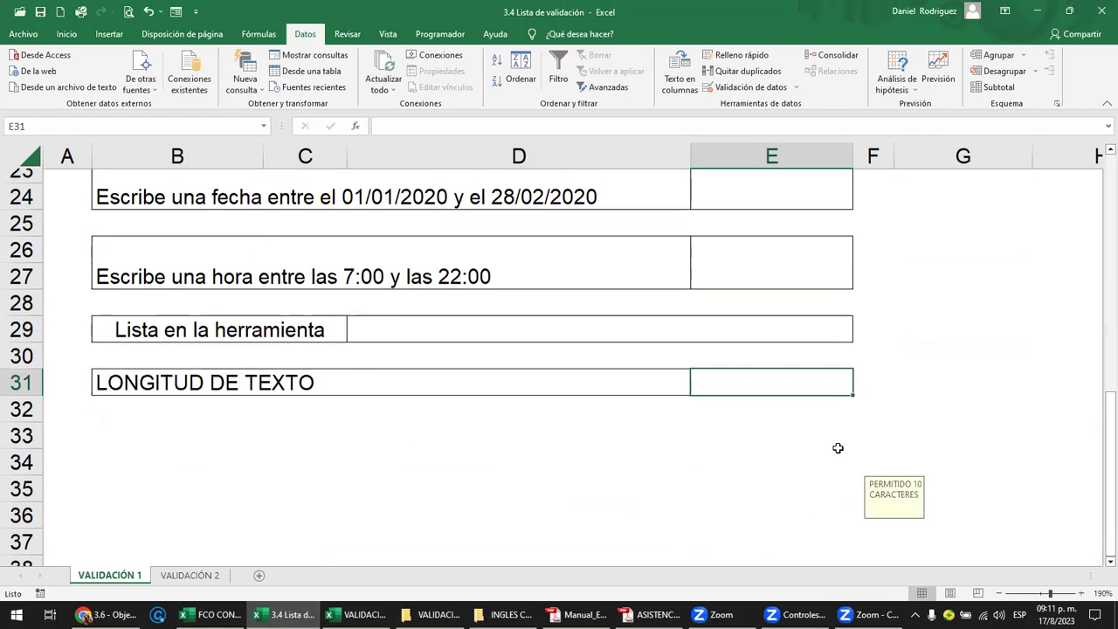
scroll(838, 448, up, 2)
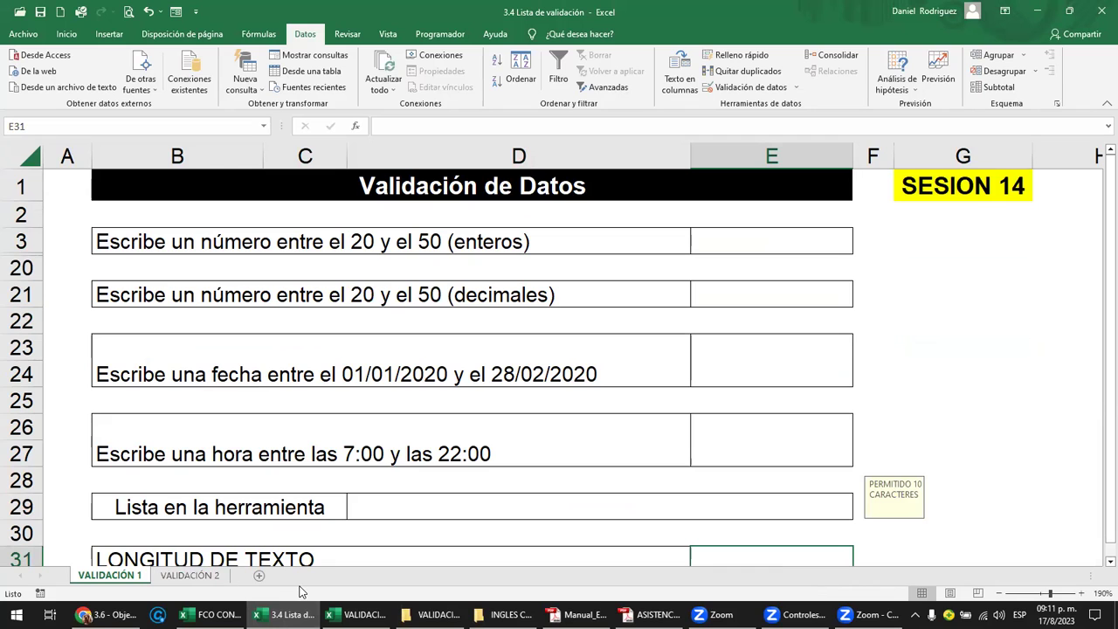
click(356, 615)
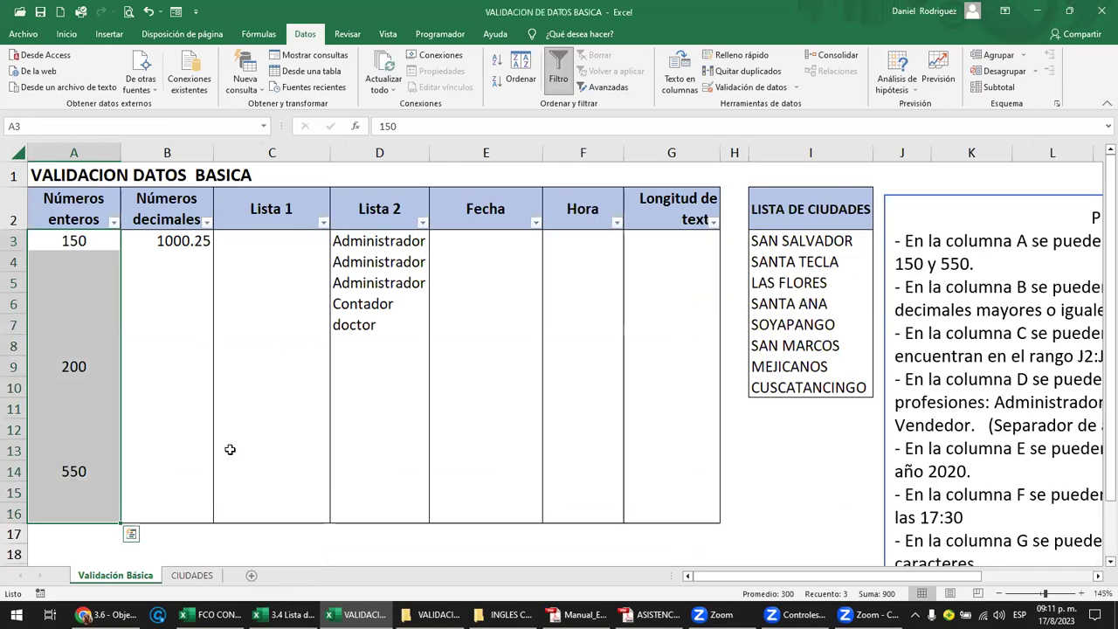
click(284, 615)
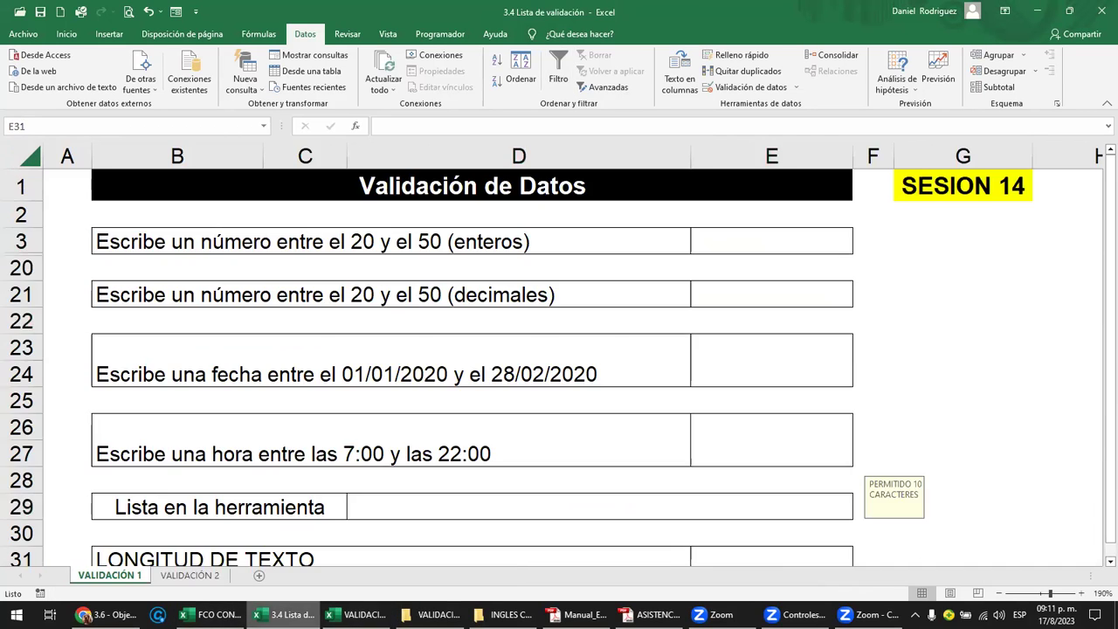
click(728, 234)
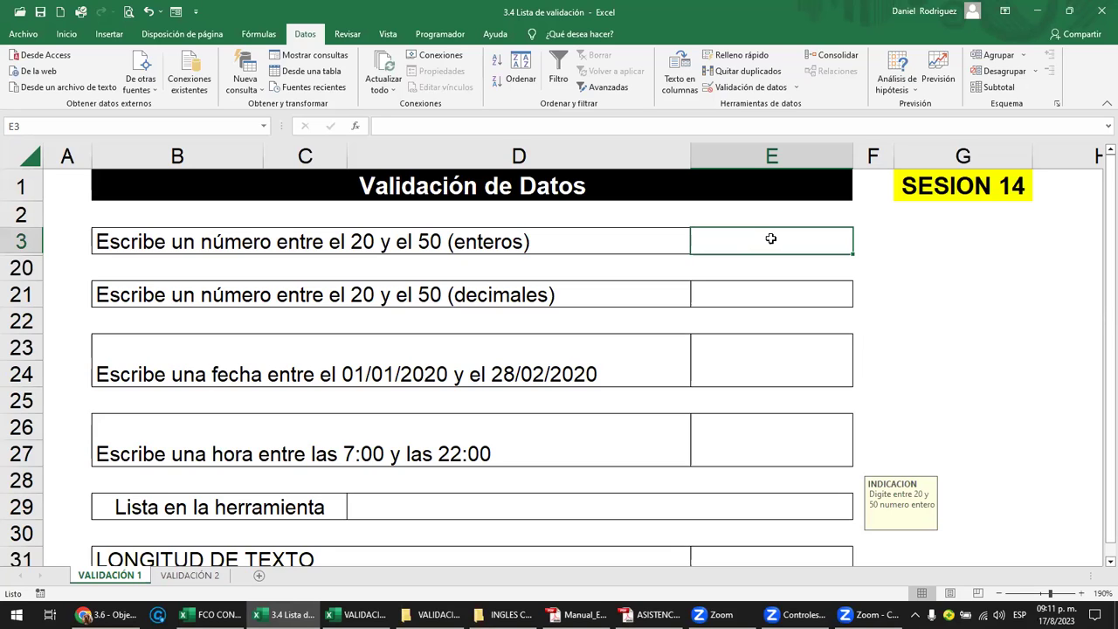
Step: Remove all data validation from cell E3 with Borrar todos
click(795, 88)
click(758, 98)
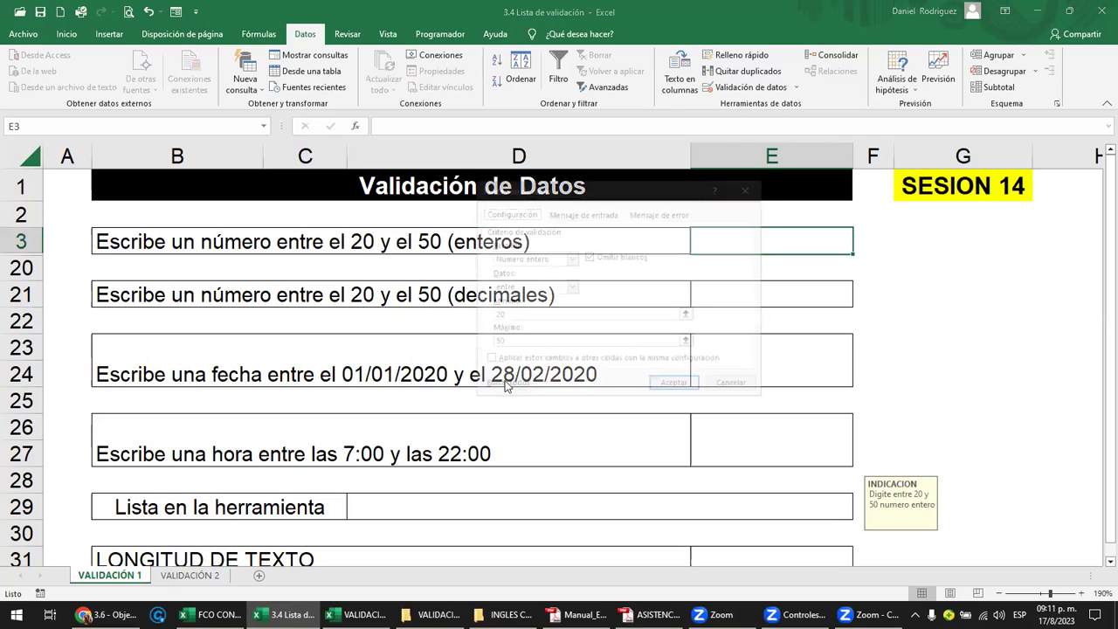
click(676, 386)
click(913, 233)
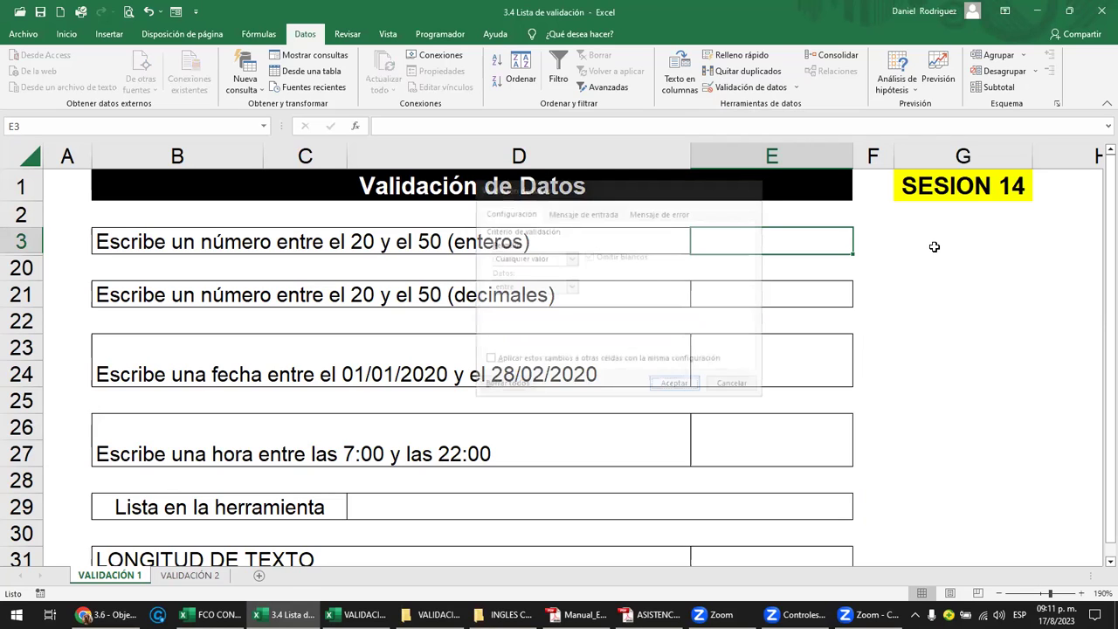
Step: Review ranges G3:G23, E3:E21 and G3:G30, ending back on cell E3
drag(913, 232, 945, 341)
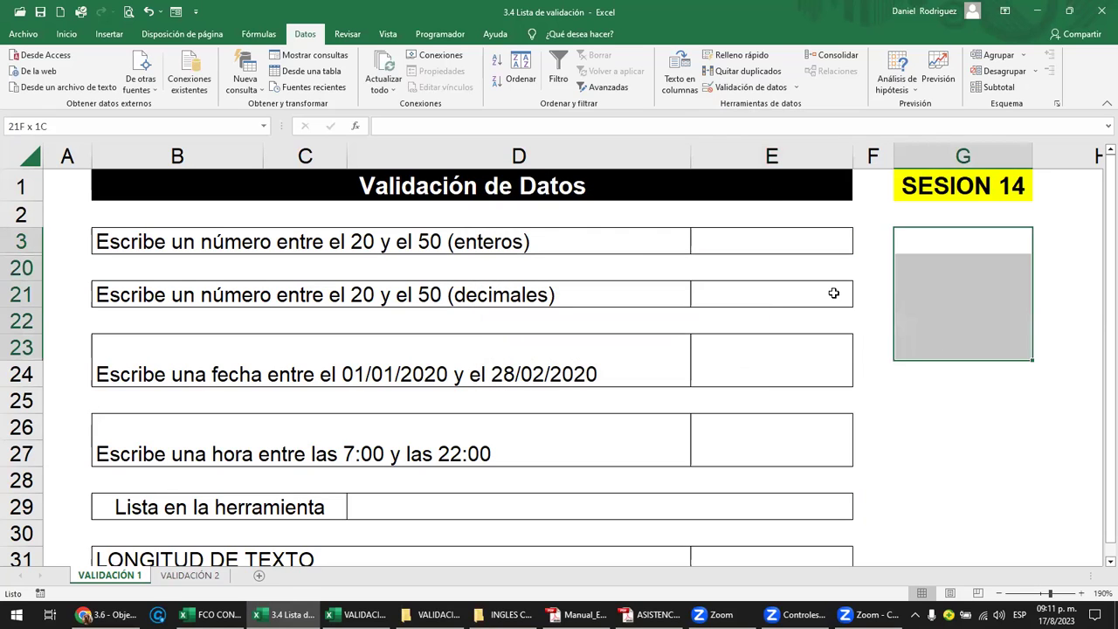
click(767, 231)
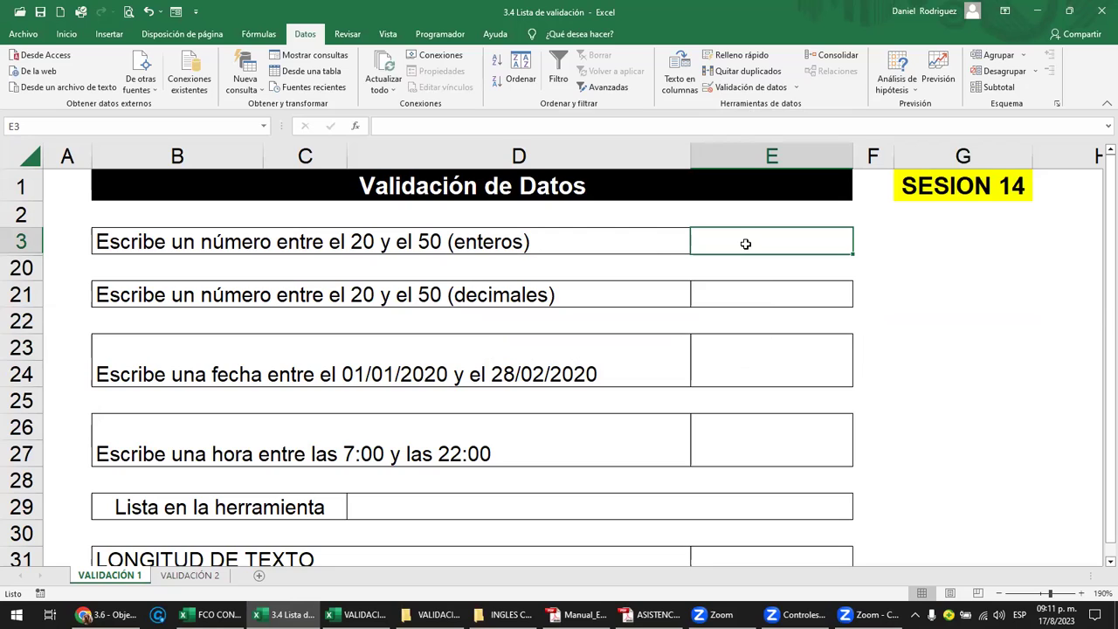
drag(759, 237, 757, 297)
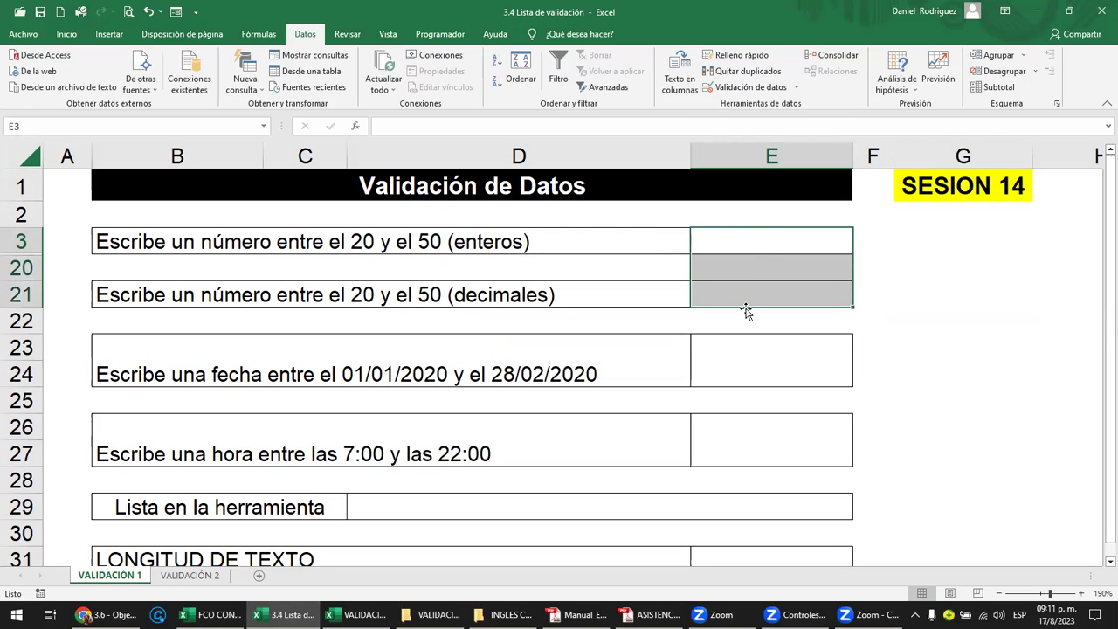
click(763, 244)
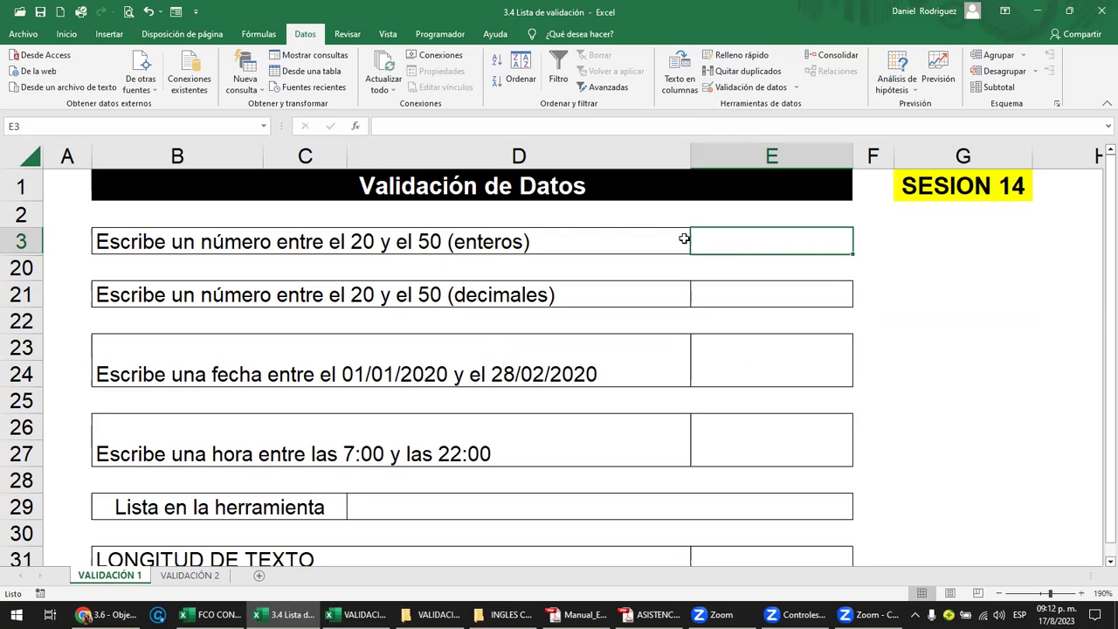
click(122, 242)
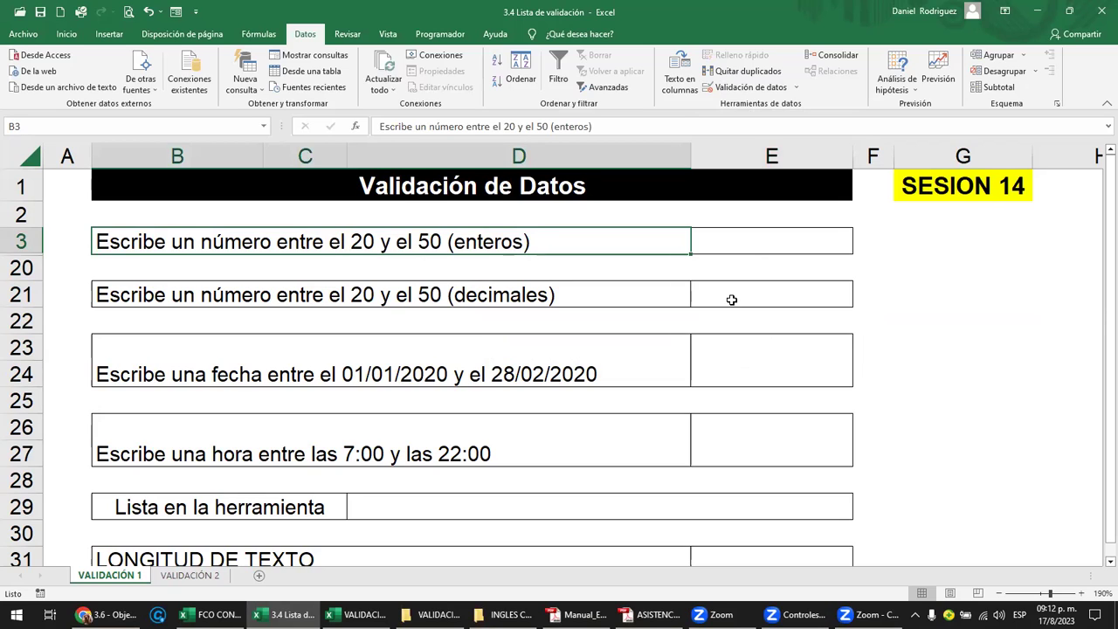
click(755, 242)
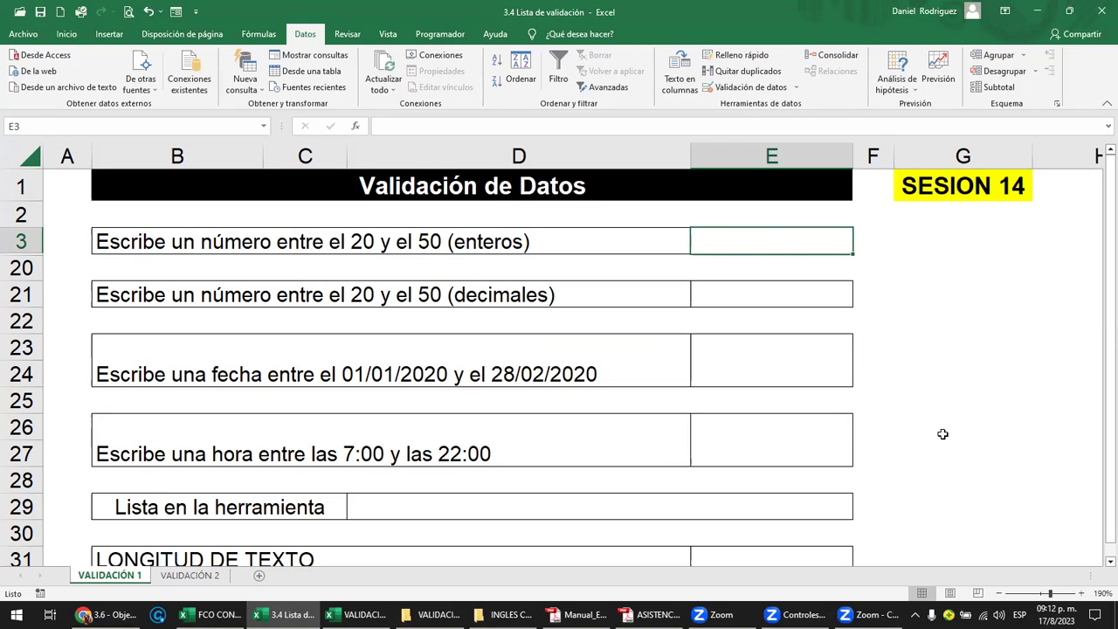
drag(961, 241, 950, 523)
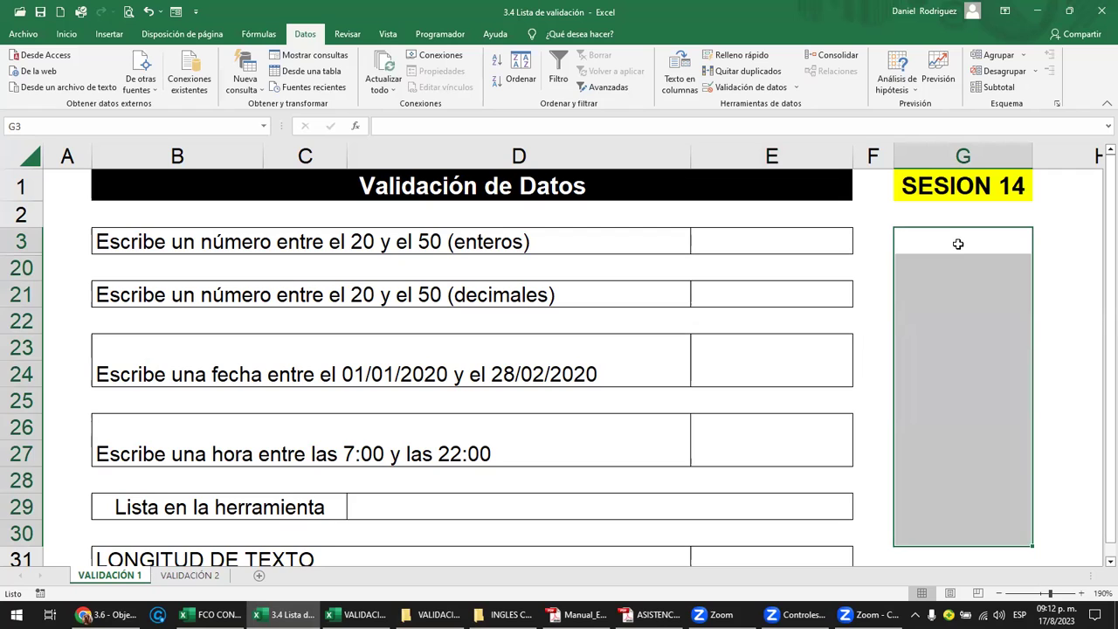
drag(958, 243, 968, 519)
click(789, 235)
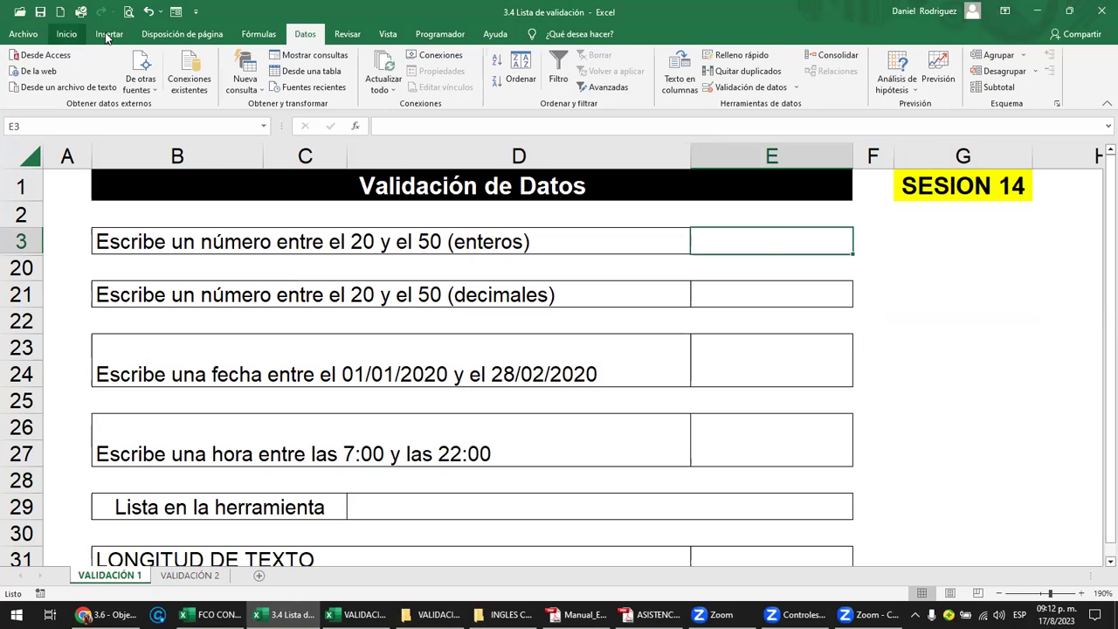
Step: Restore the Datos ribbon and open Validación de datos for cell E3
click(66, 37)
scroll(288, 33, down, 1)
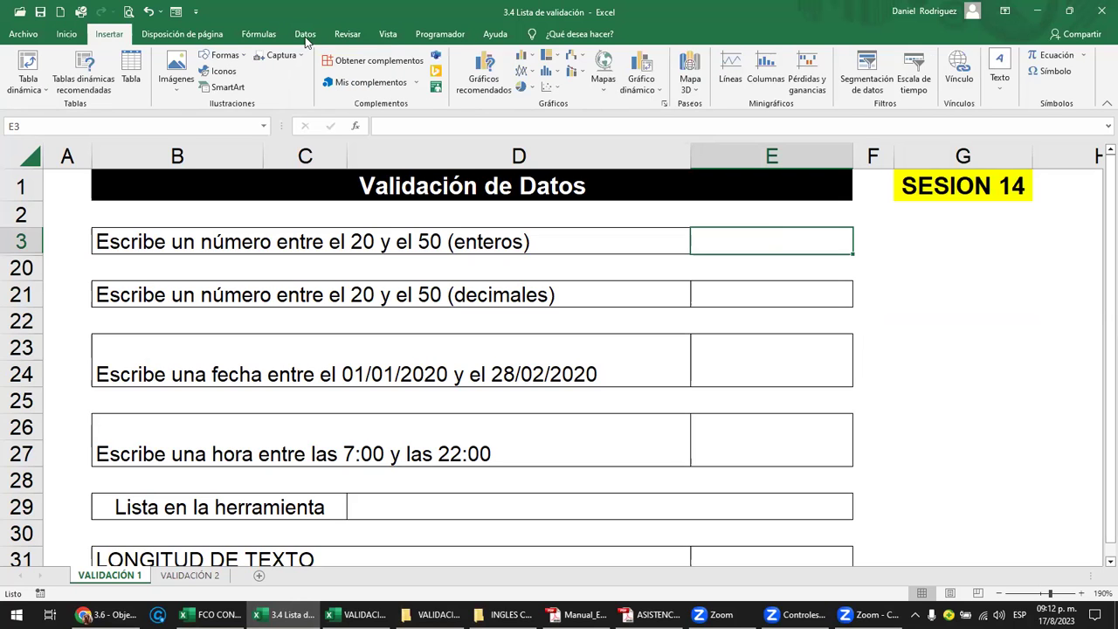
click(305, 37)
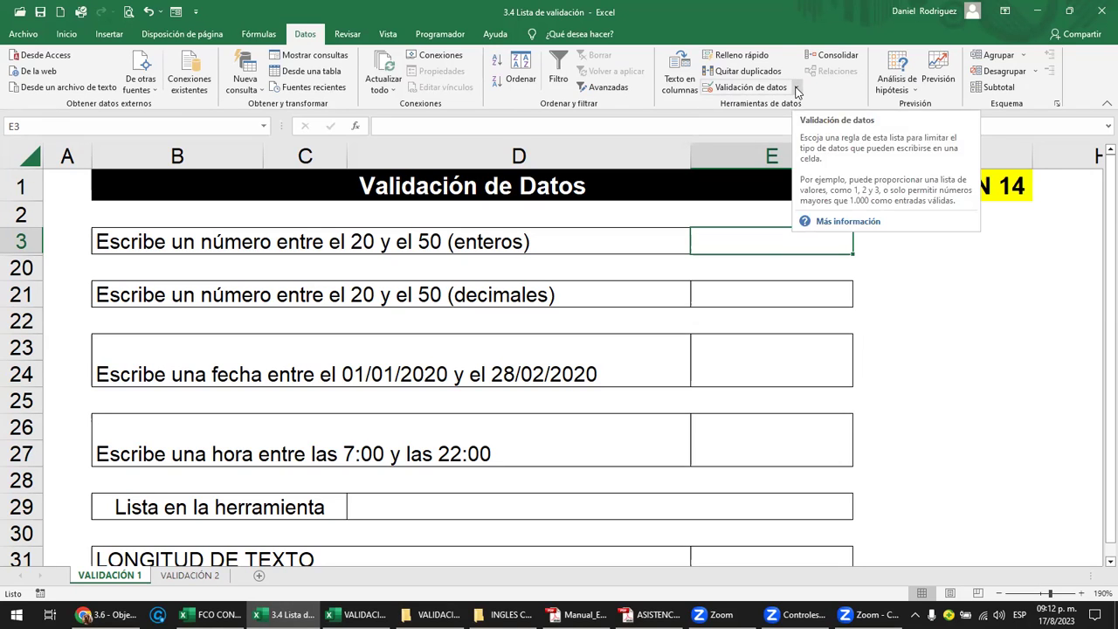
click(796, 90)
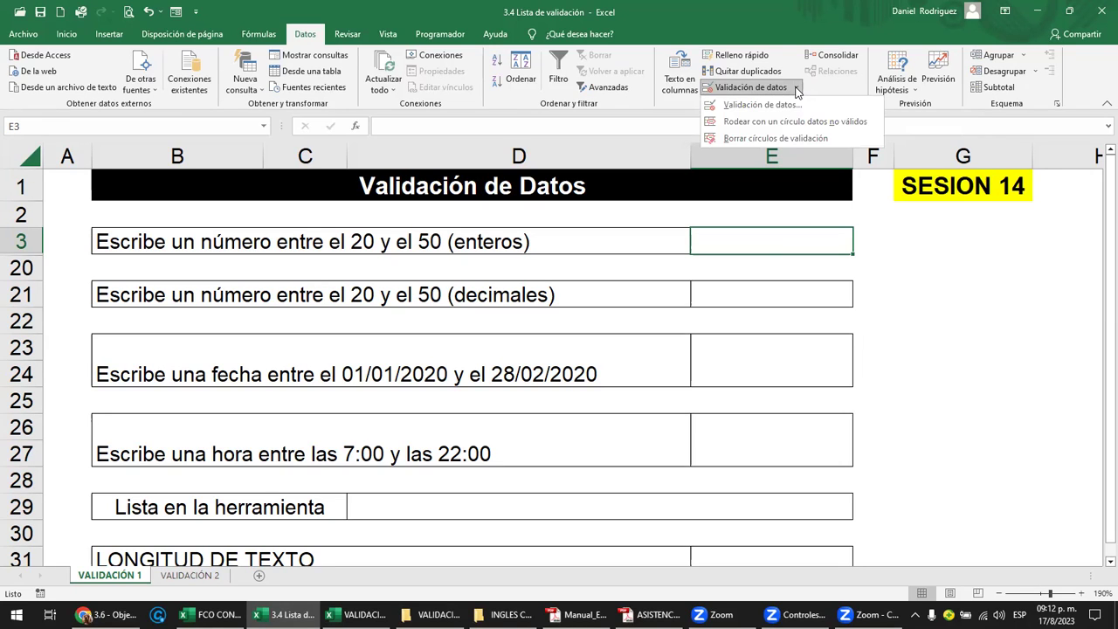
click(744, 106)
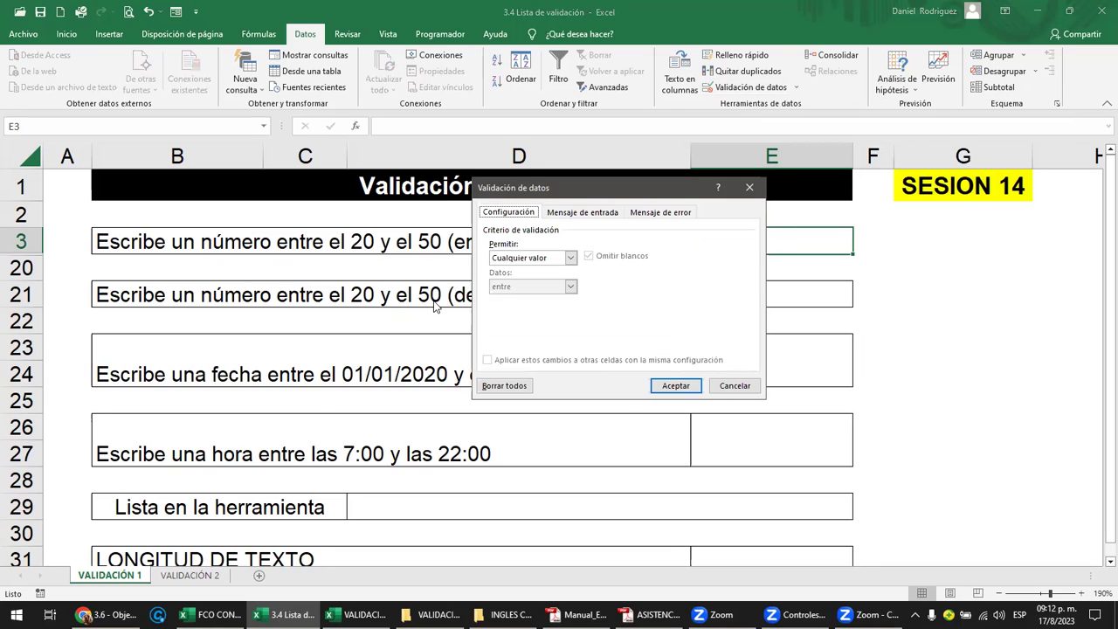
Step: Move the dialog aside, check the Mensaje de entrada and Mensaje de error tabs, then expand Permitir
drag(574, 191, 437, 271)
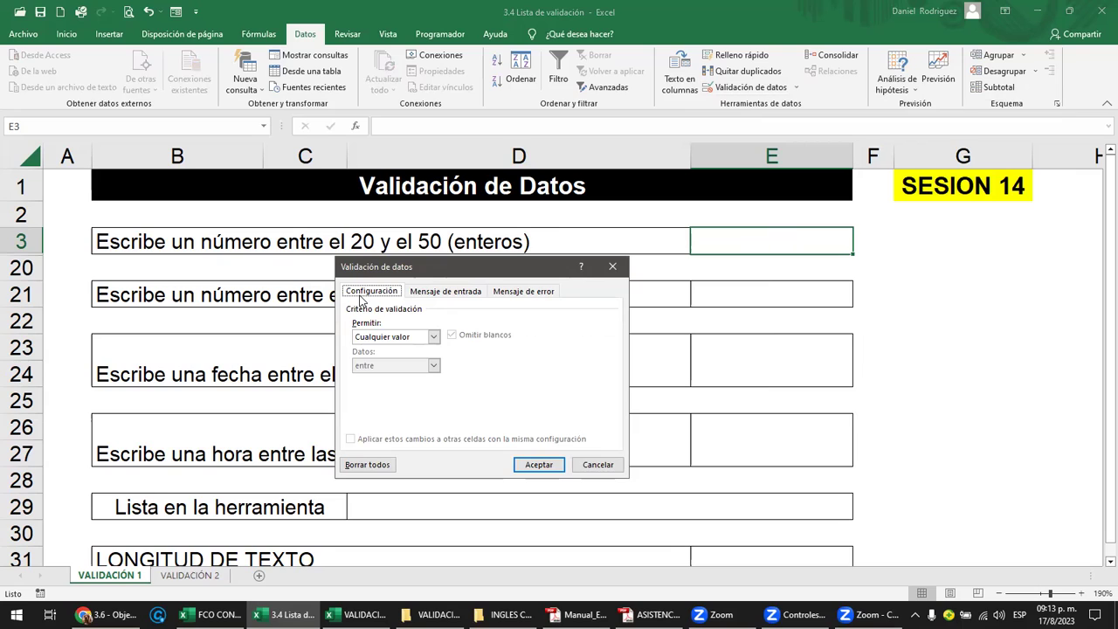
click(453, 294)
click(524, 293)
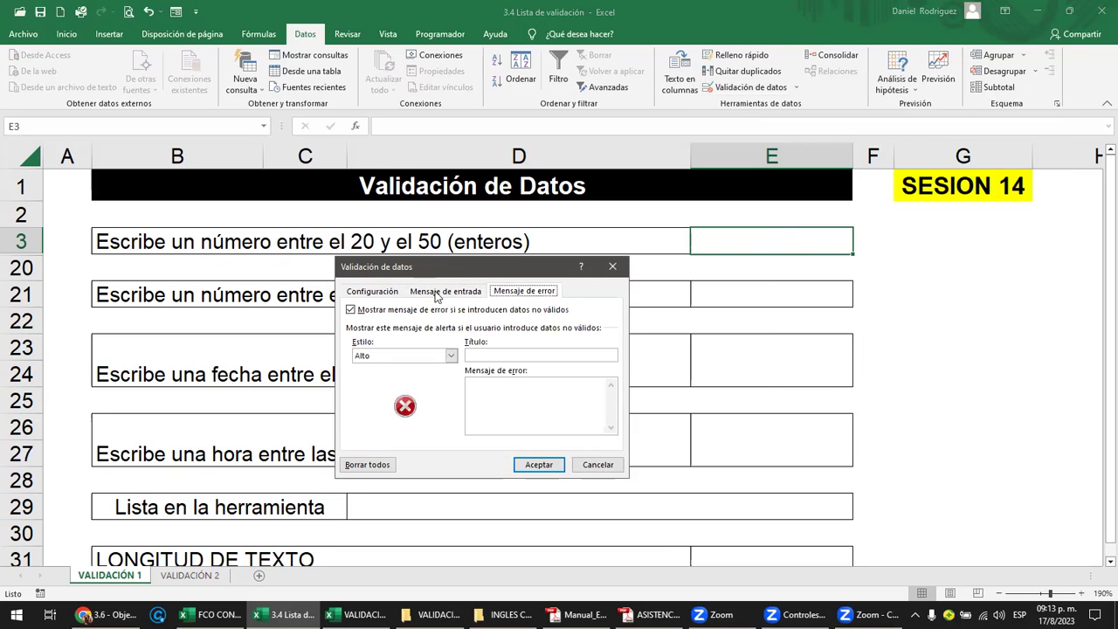
click(379, 293)
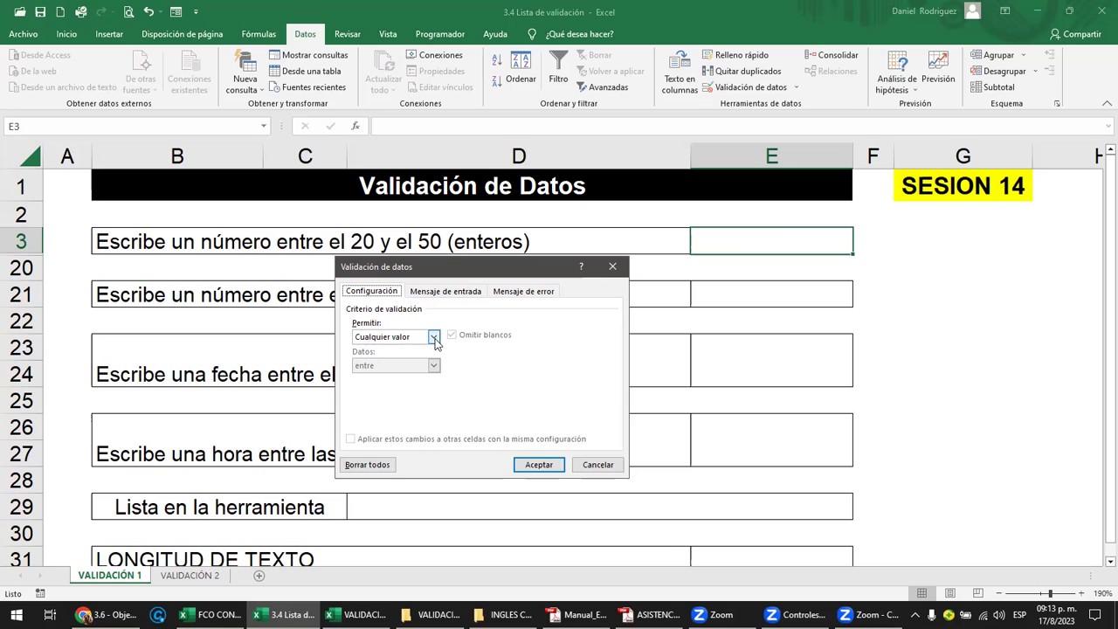
click(434, 337)
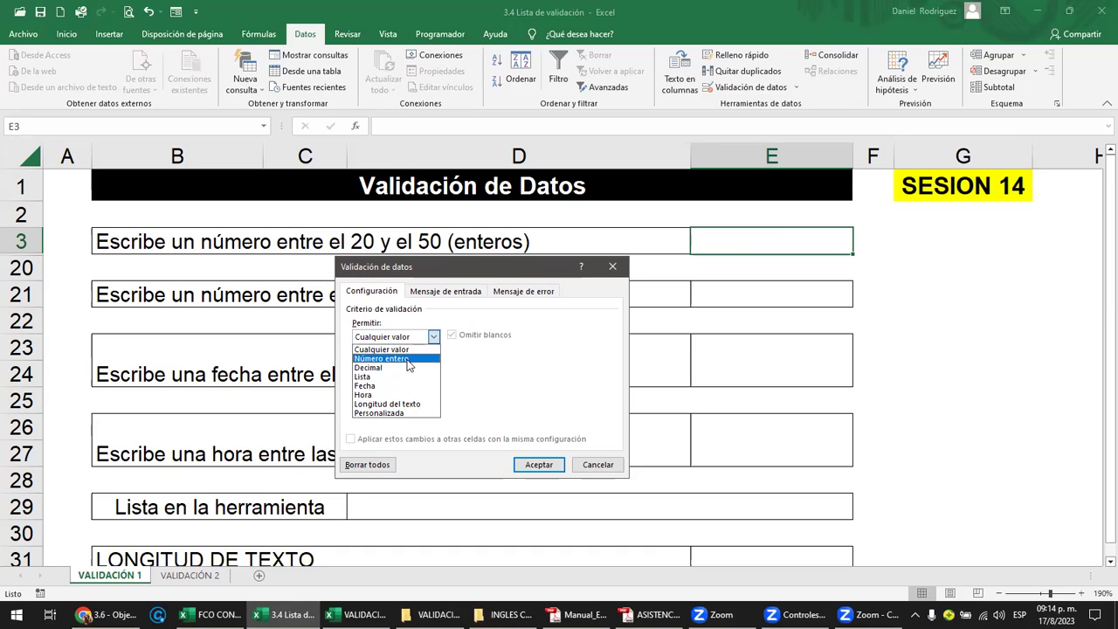
Step: Allow only whole numbers in E3, briefly trying an equal-to-50 condition before erasing it
click(409, 359)
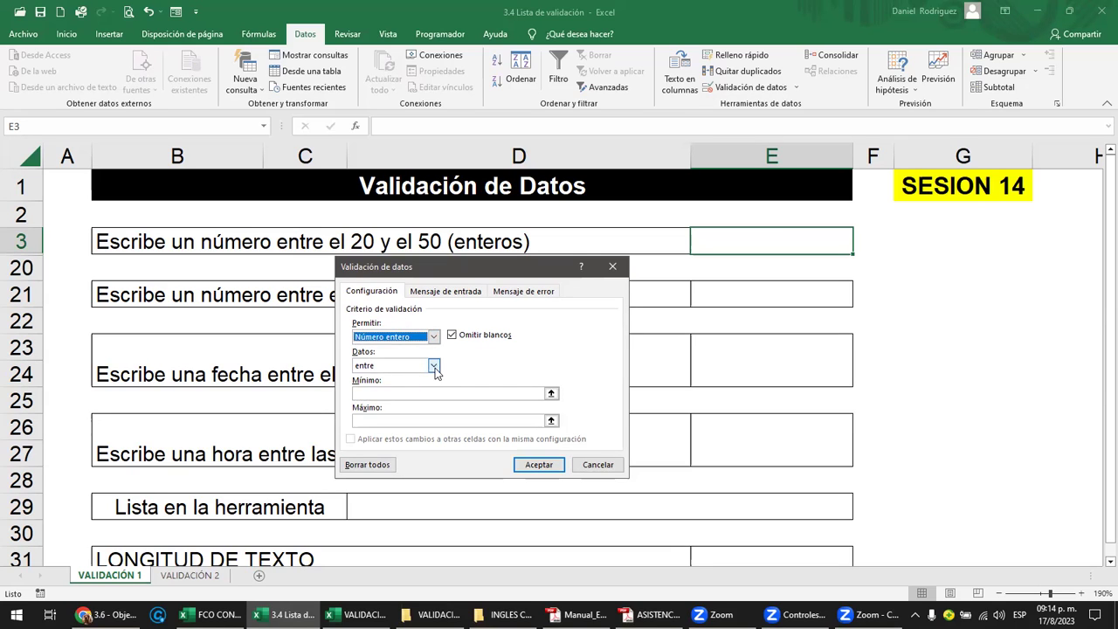
click(434, 367)
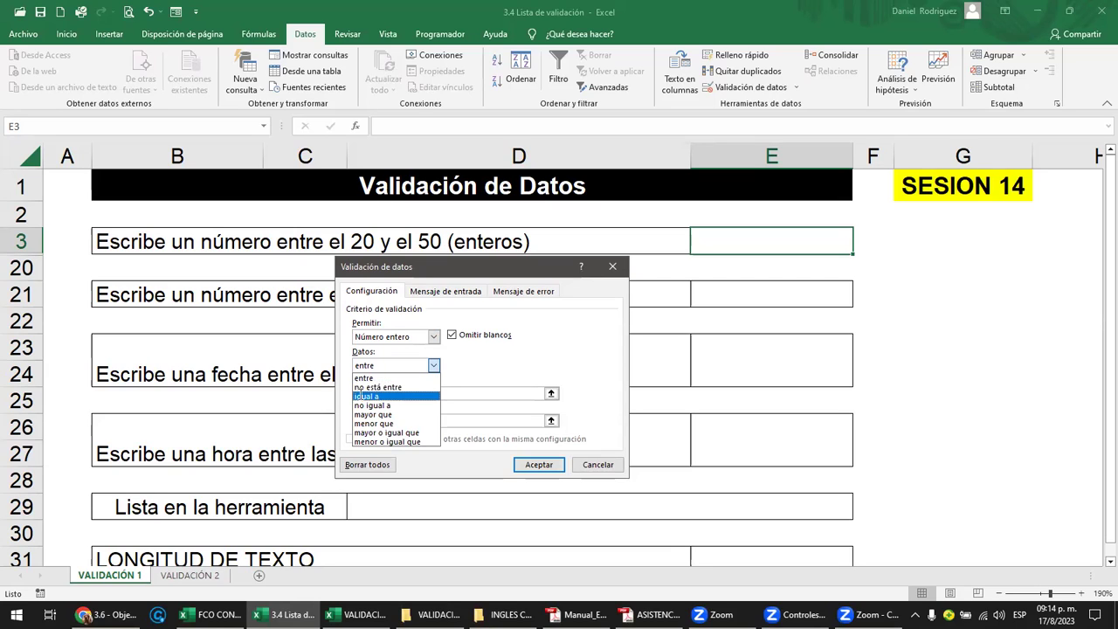
click(363, 395)
click(377, 392)
text(50)
key(BackSpace)
key(BackSpace)
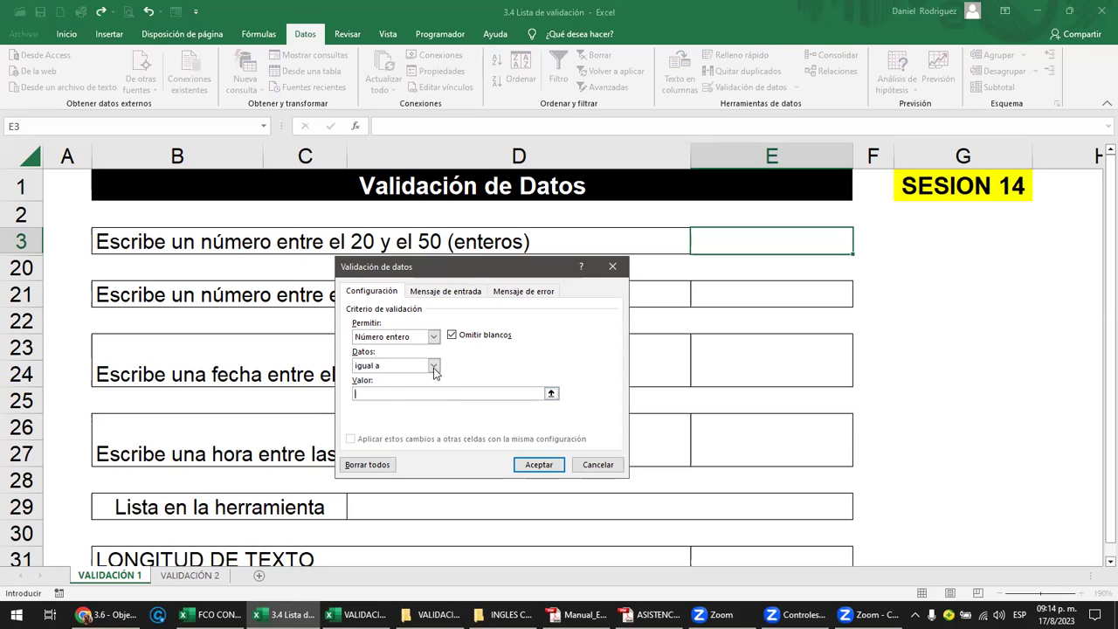
Step: Switch the condition to entre with Mínimo 20 and Máximo 50, and apply the rule
click(434, 367)
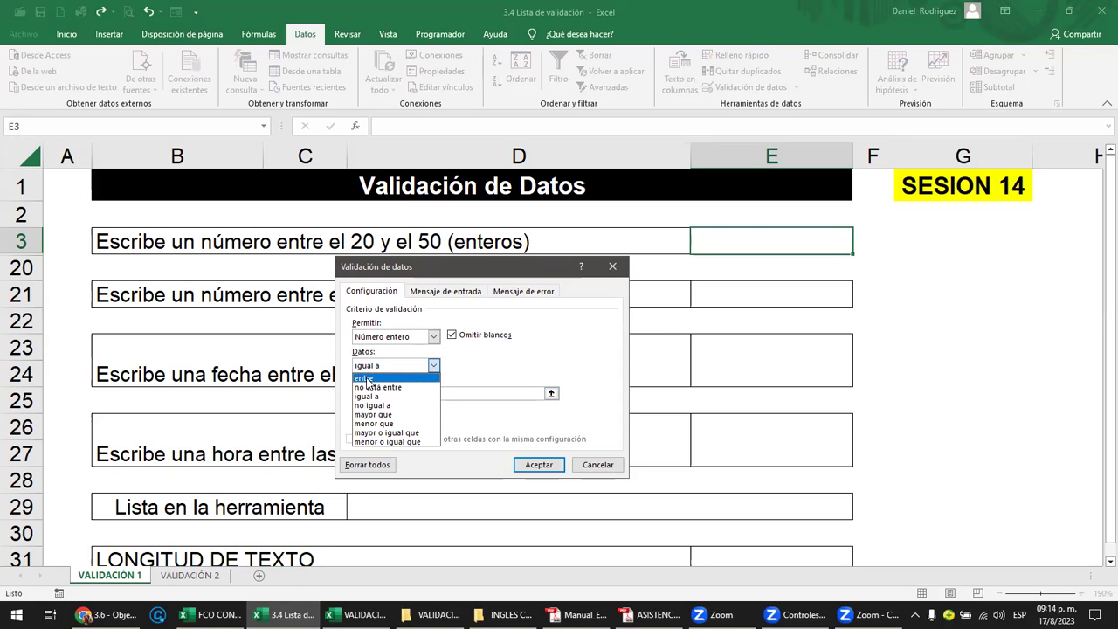
click(364, 378)
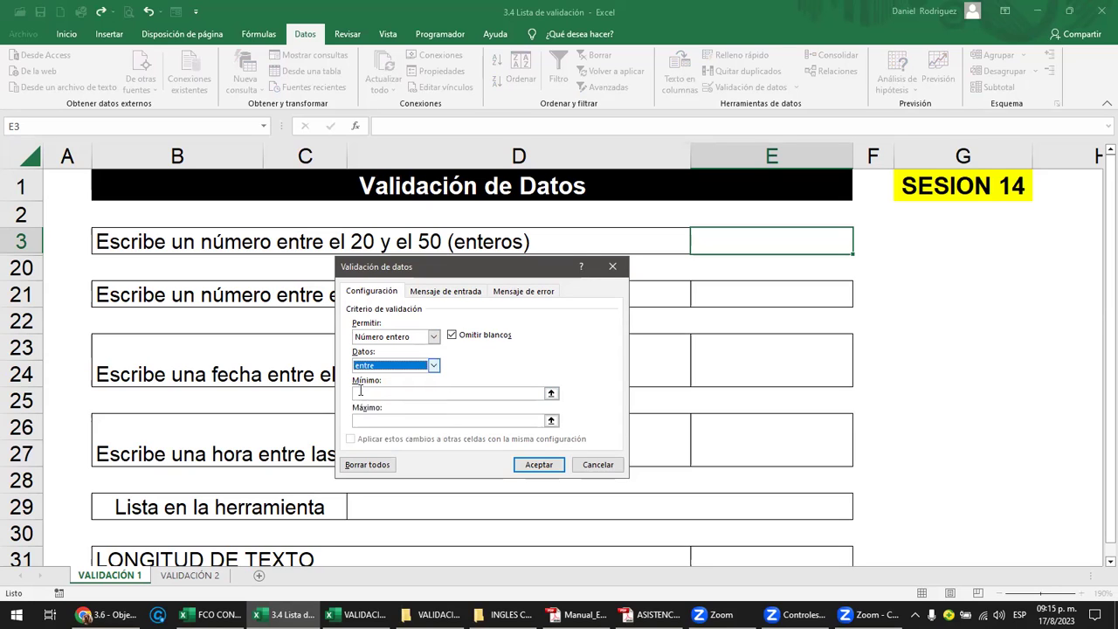
click(360, 392)
text(20)
click(357, 421)
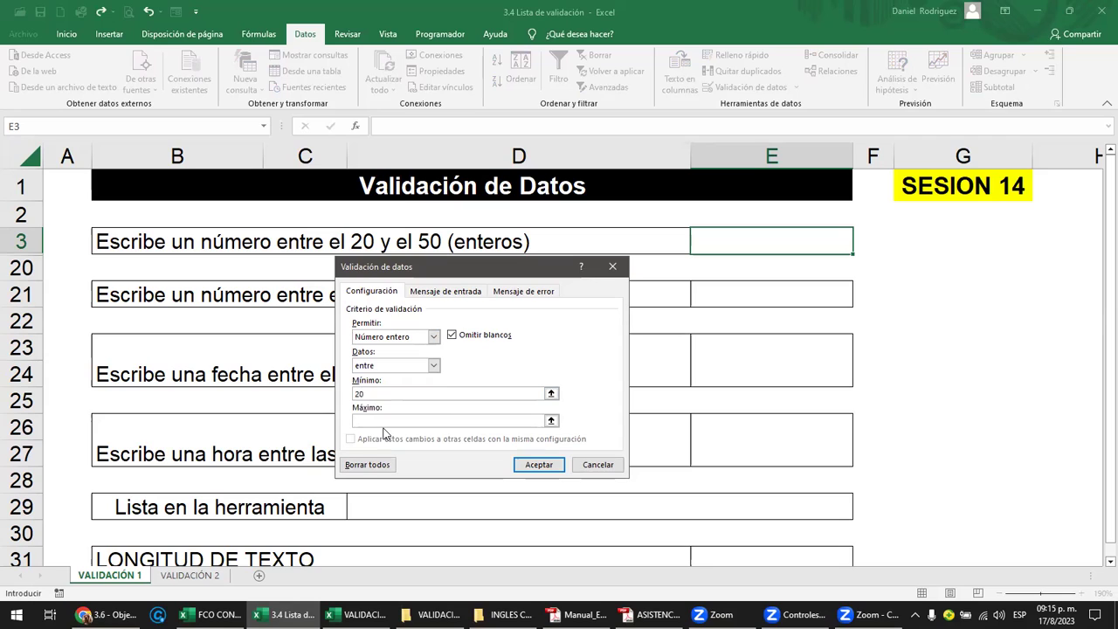
text(50)
key(Tab)
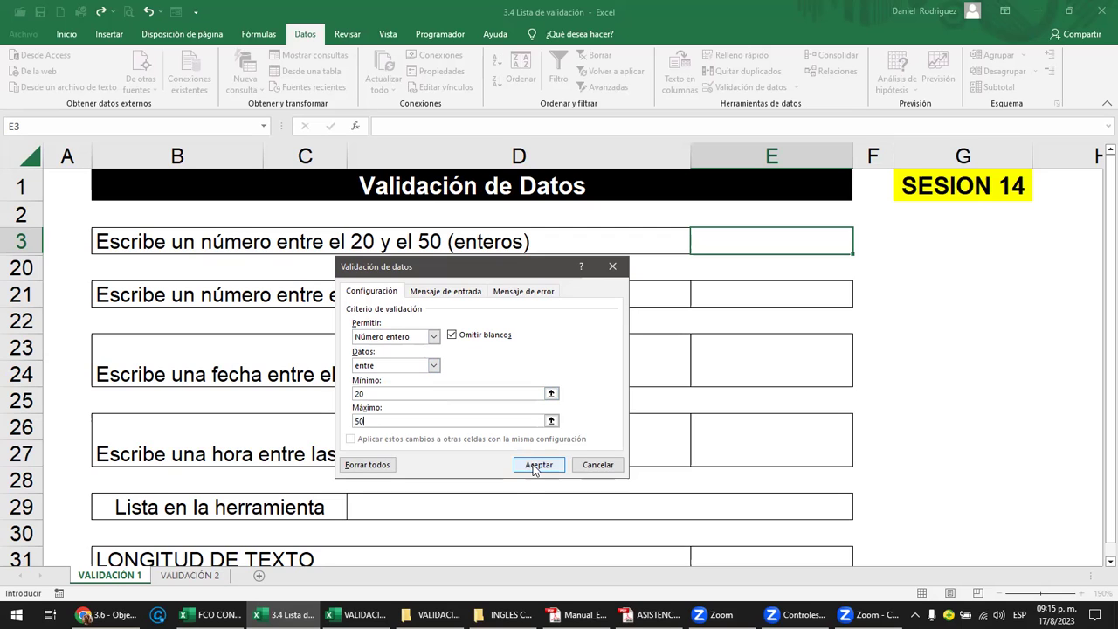
key(Return)
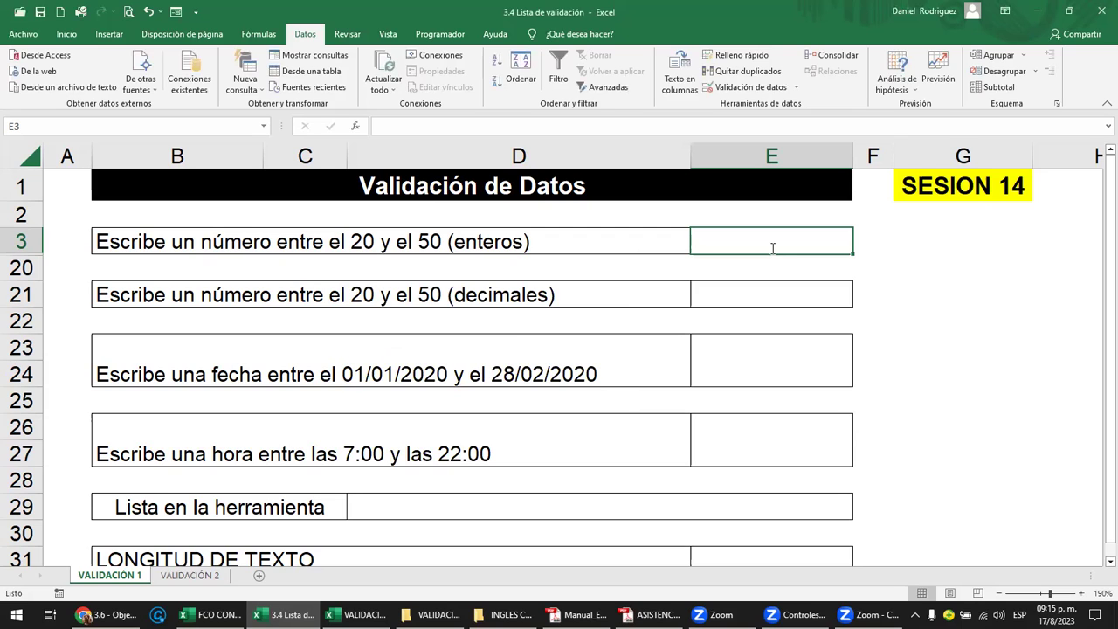
Step: Test E3 with 1 and then 5, both rejected, and cancel the entry
text(1)
key(Return)
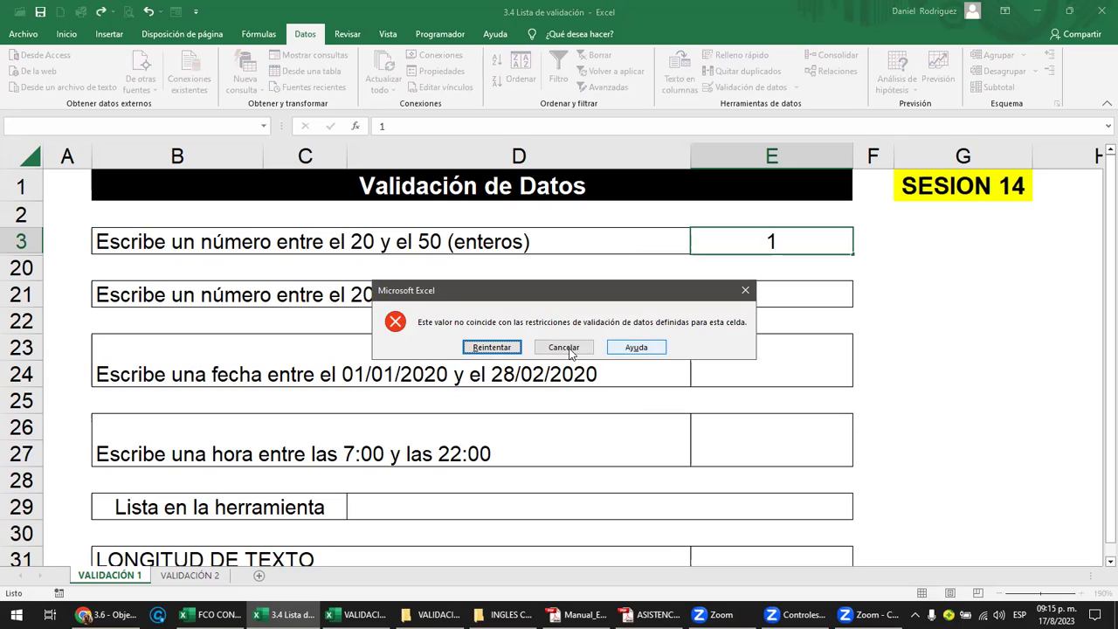
click(492, 348)
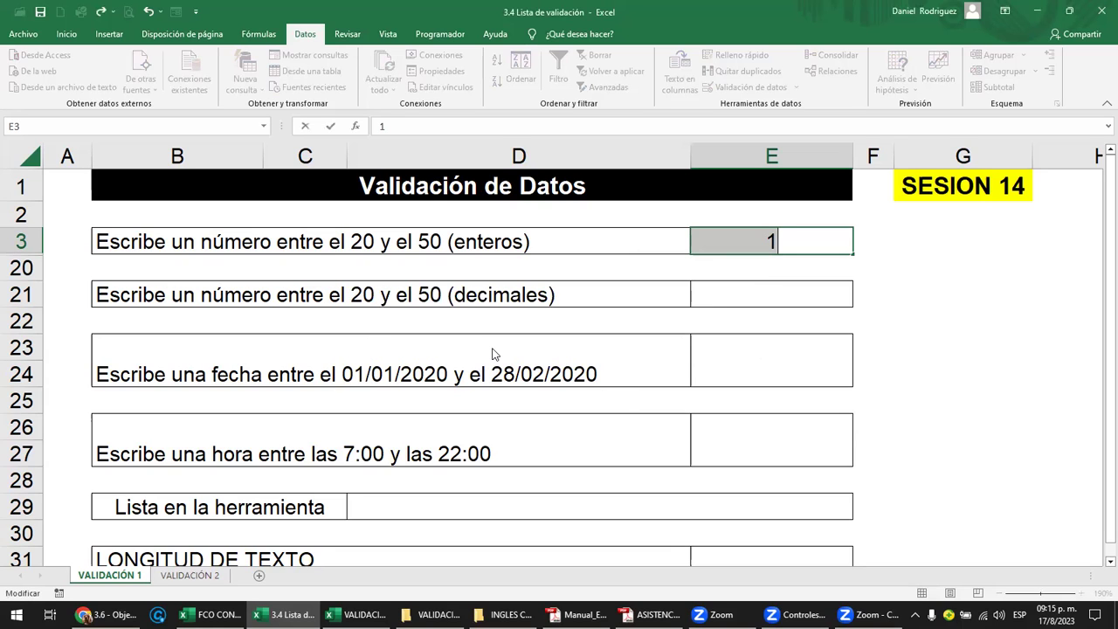
text(5)
key(Return)
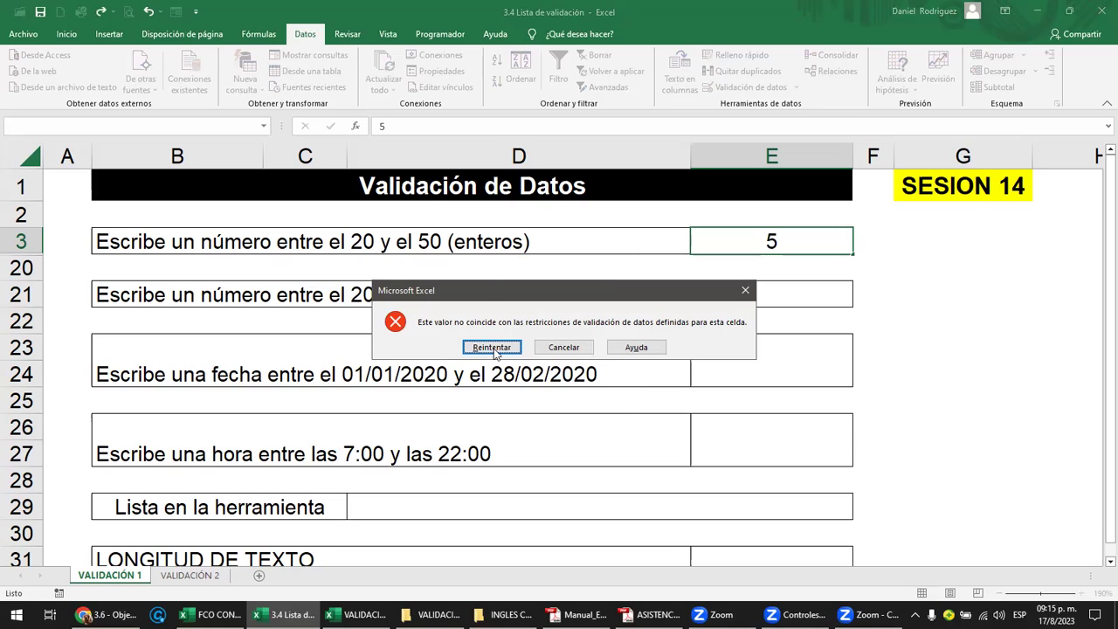
click(550, 347)
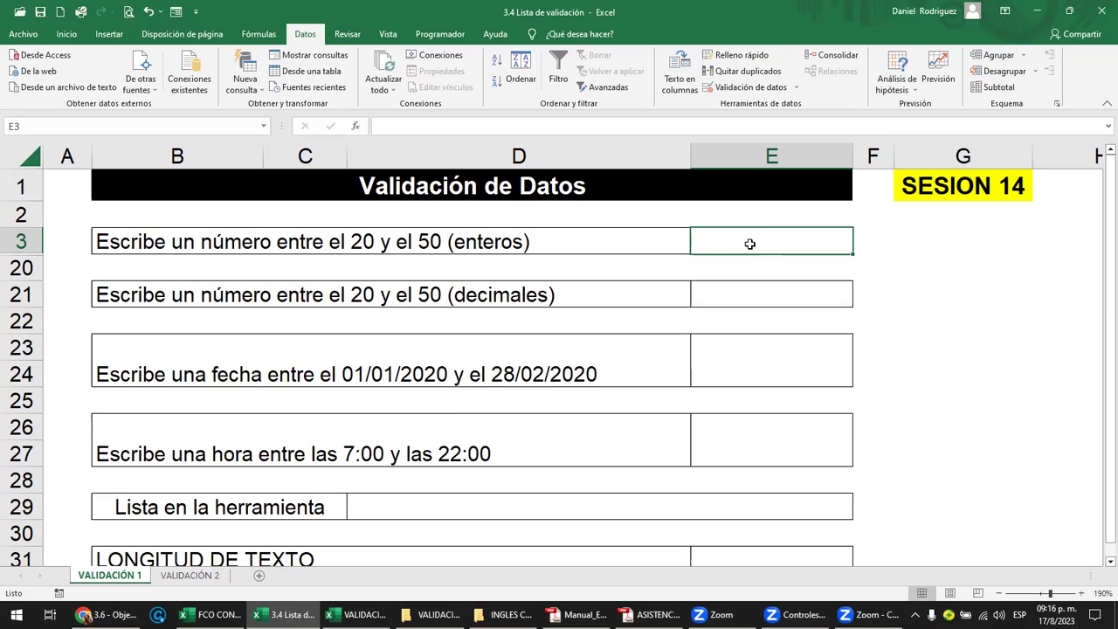
Step: Enter 21 in E3, then confirm 99 is rejected and cancelled, leaving 21
text(21)
key(Return)
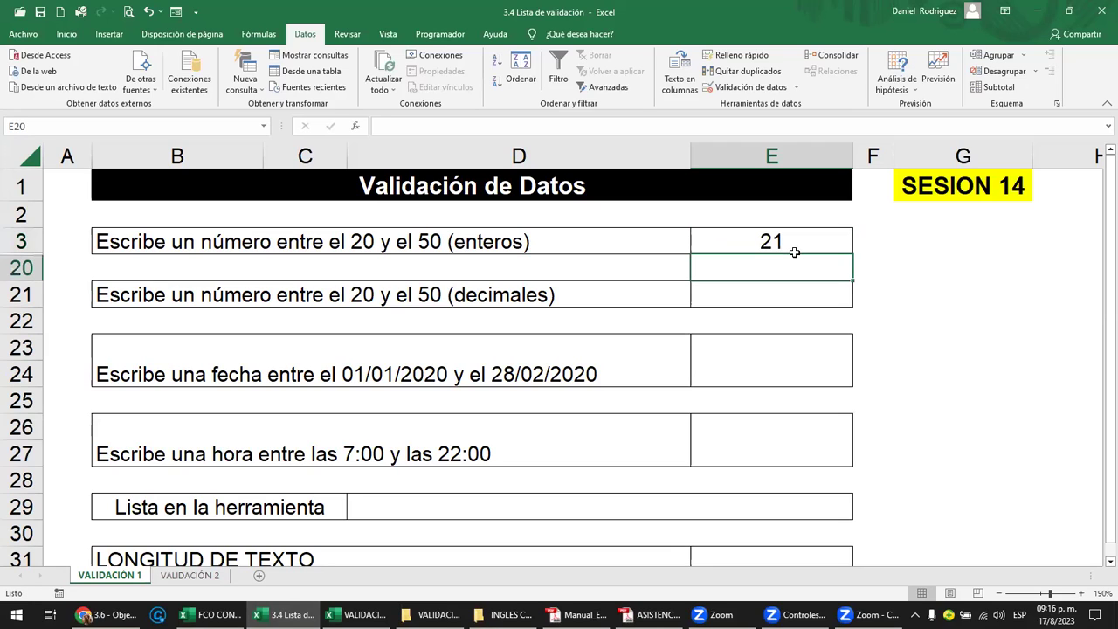
click(794, 251)
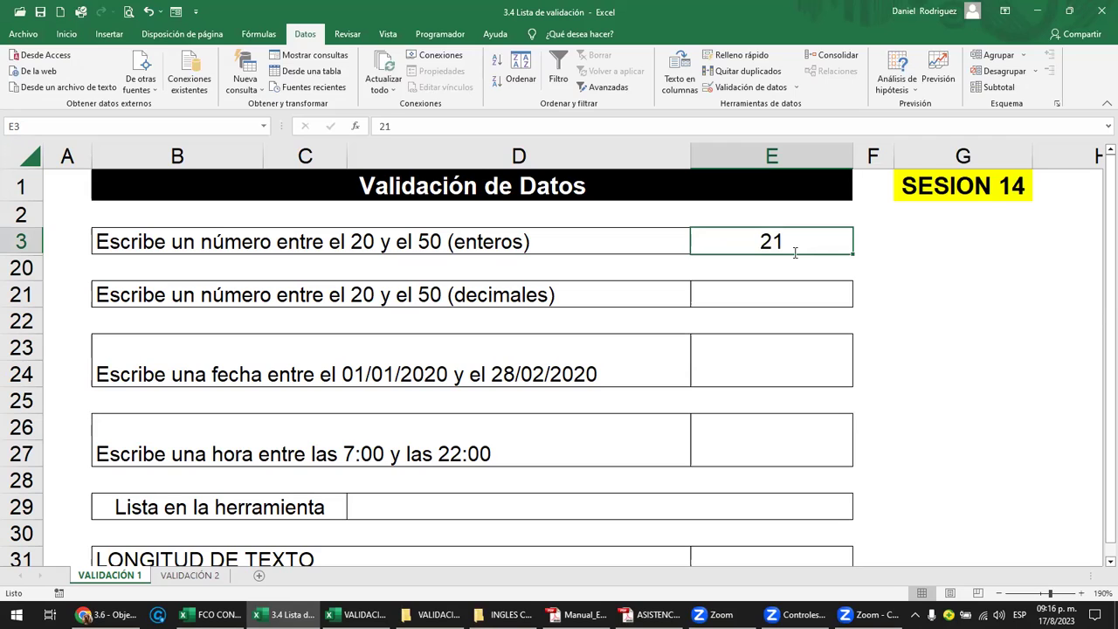
text(99)
key(Return)
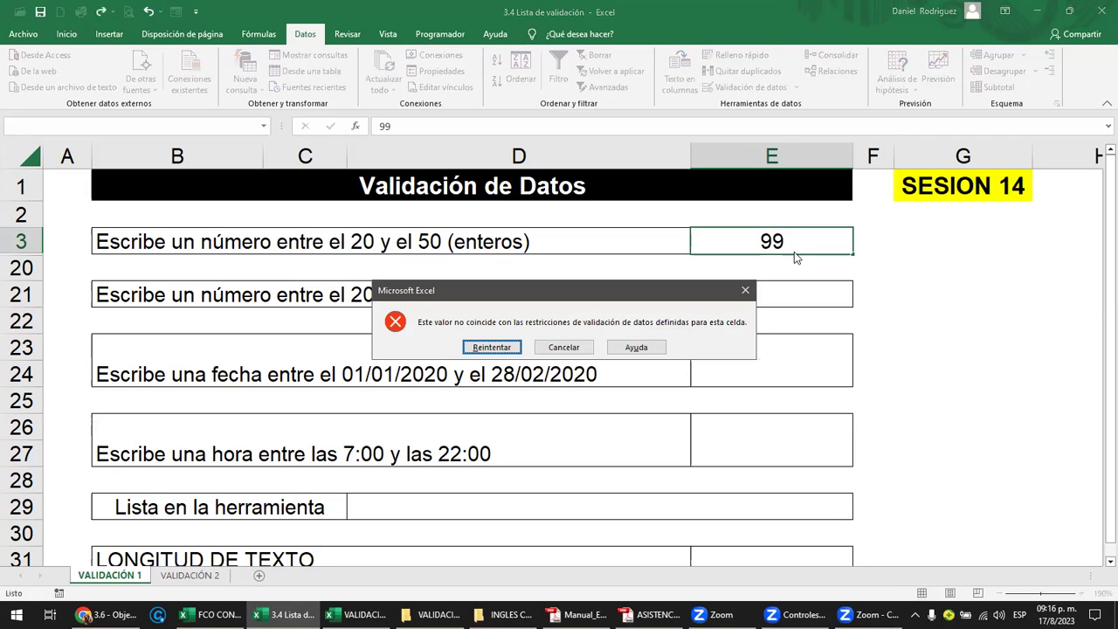
drag(564, 347, 163, 242)
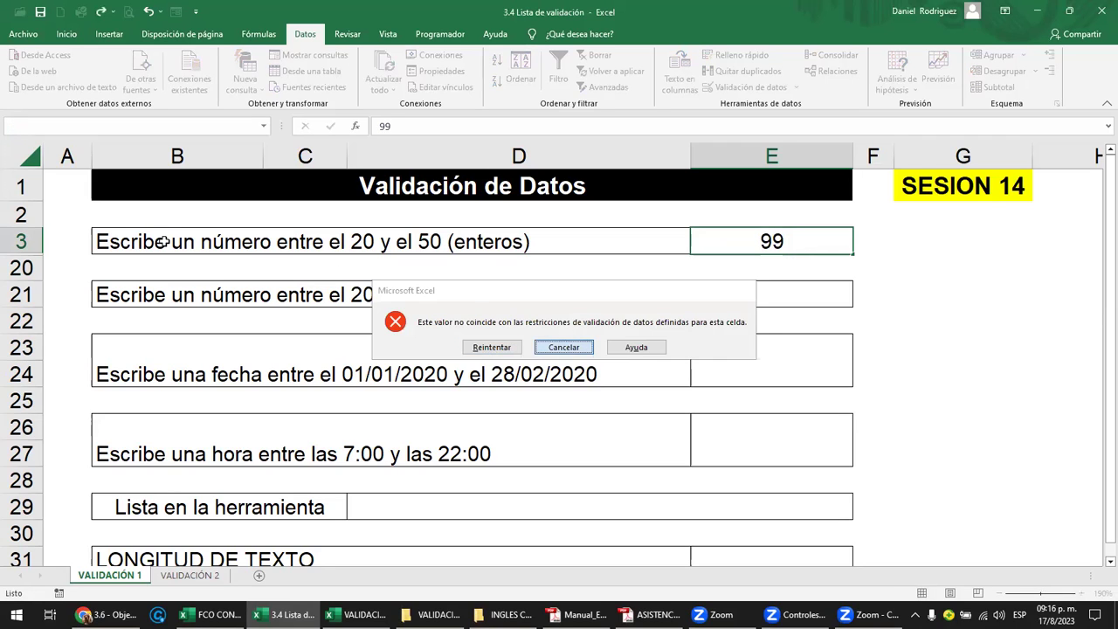
key(Escape)
click(388, 243)
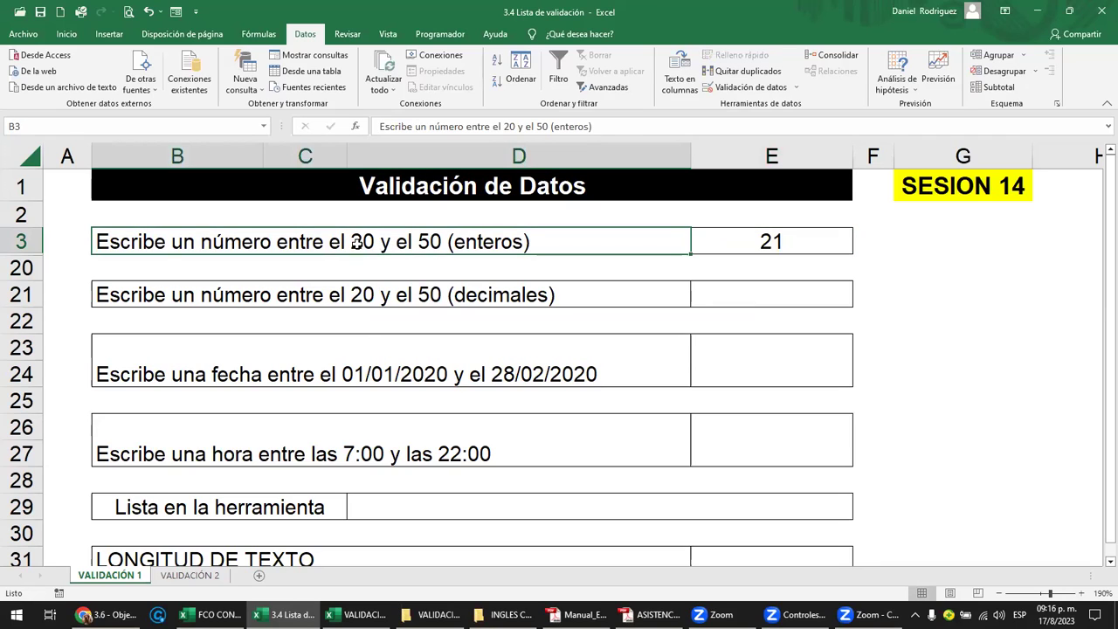
click(810, 238)
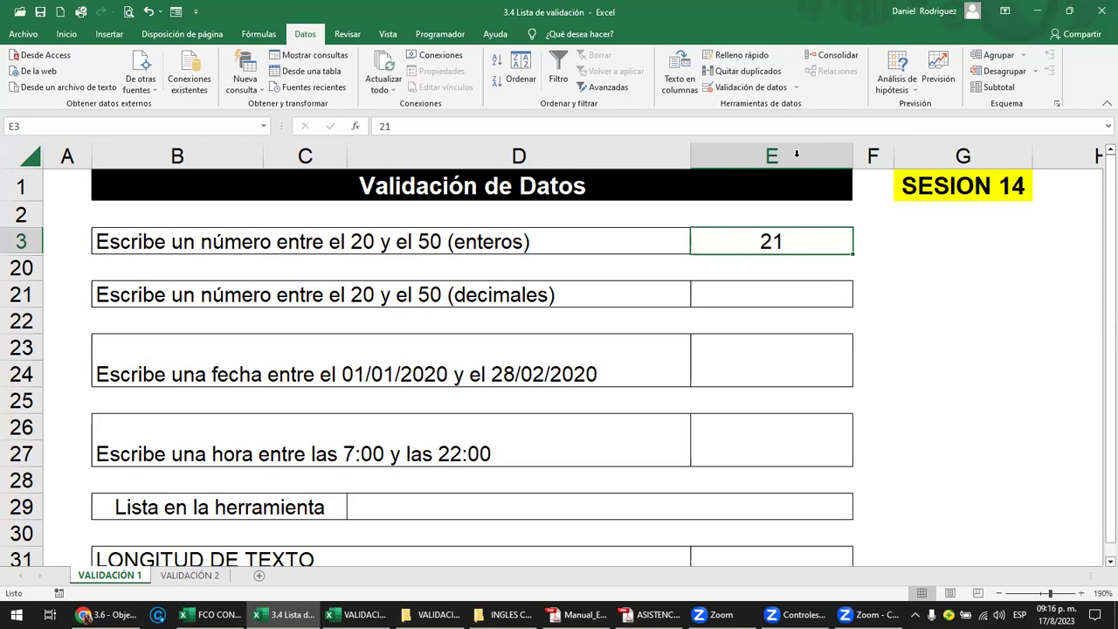
Step: Give E3 an input message titled INDICACION reading NUMERO ENTRE 20 Y 50
click(790, 93)
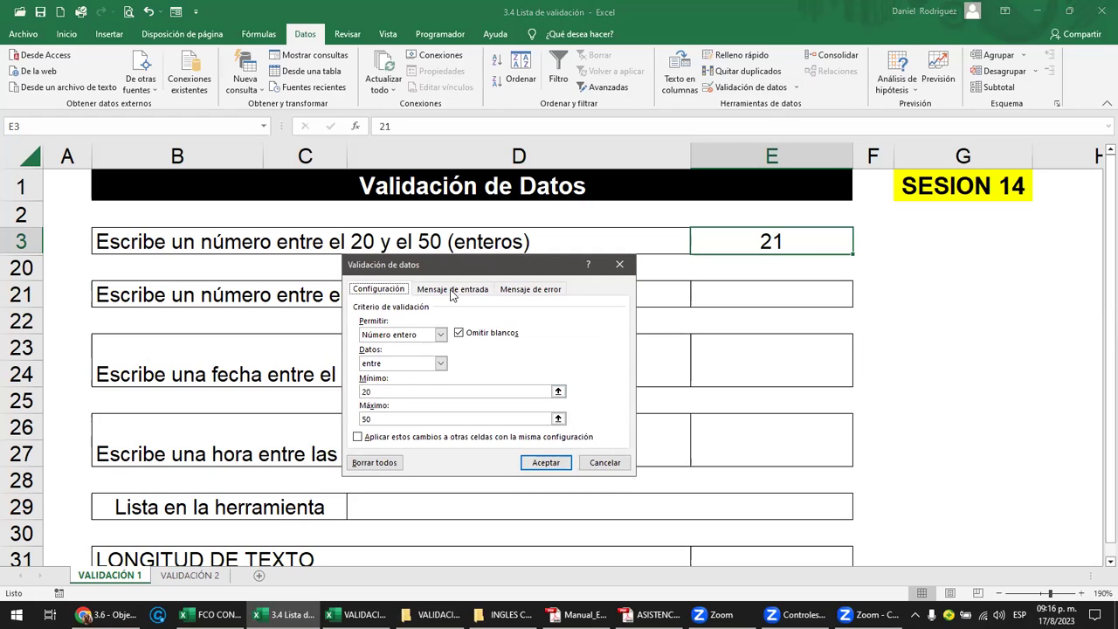
click(453, 292)
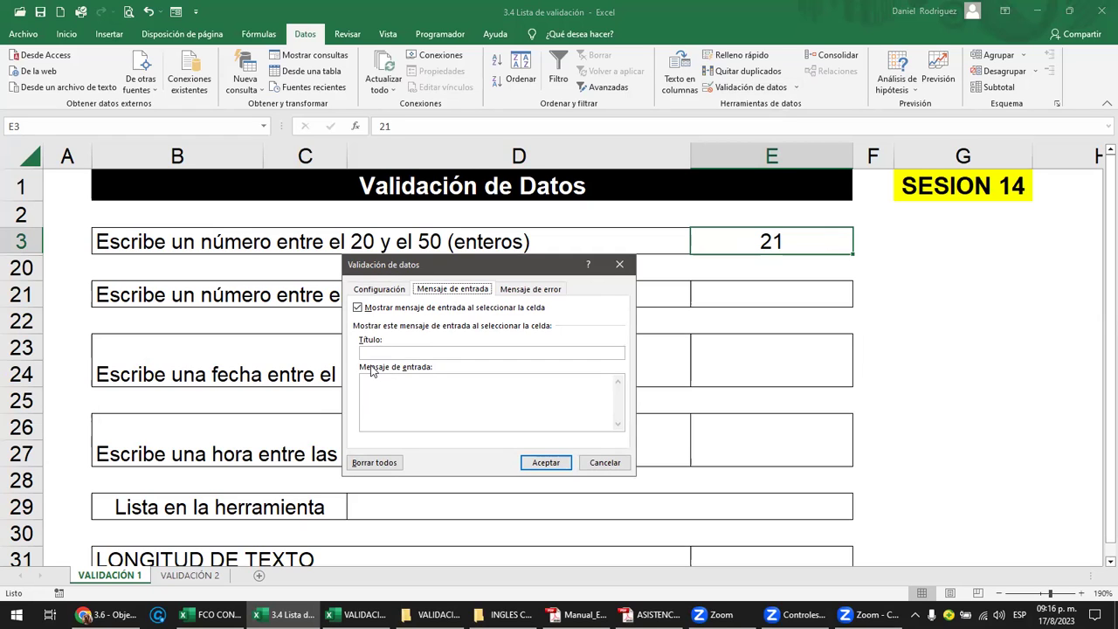
key(Tab)
key(Tab)
text(ndicacion)
key(BackSpace)
key(BackSpace)
key(BackSpace)
key(BackSpace)
key(BackSpace)
text(NDICACION)
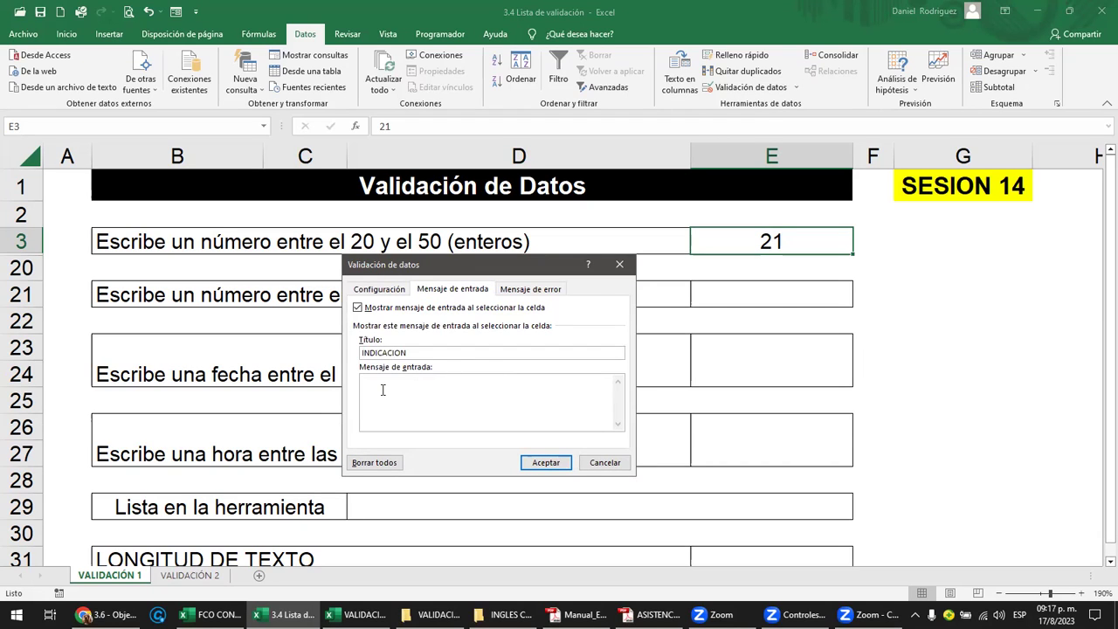
text(NUMERO ENTRE 20 Y 50)
key(Return)
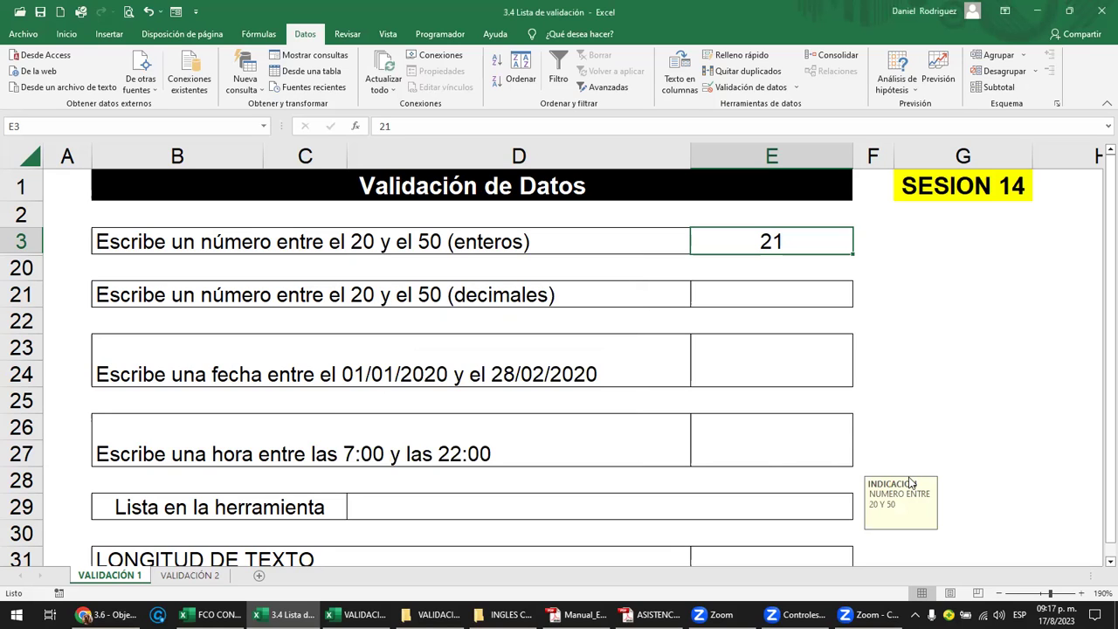
Step: Reposition the input message box beside E3 and reselect E3 to display it
drag(908, 483, 879, 244)
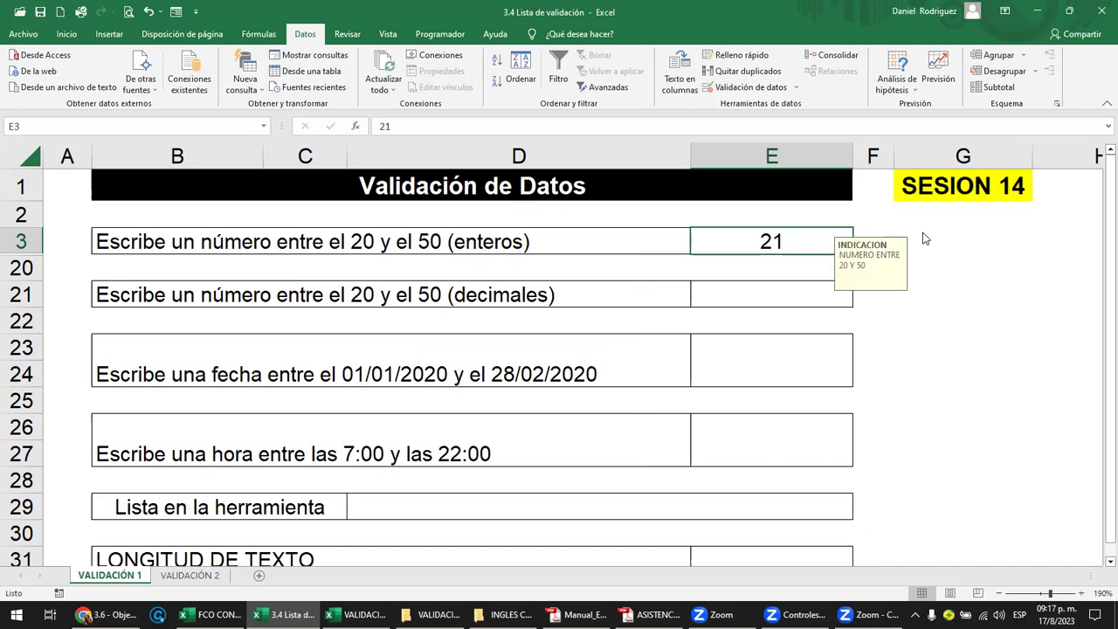
drag(921, 239, 954, 231)
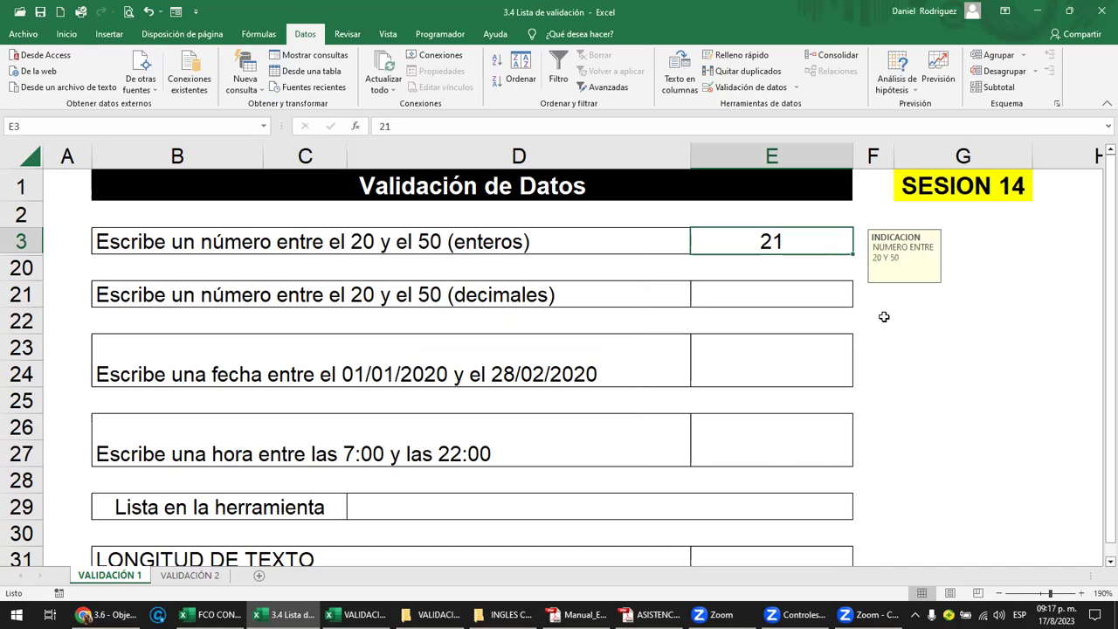
click(949, 250)
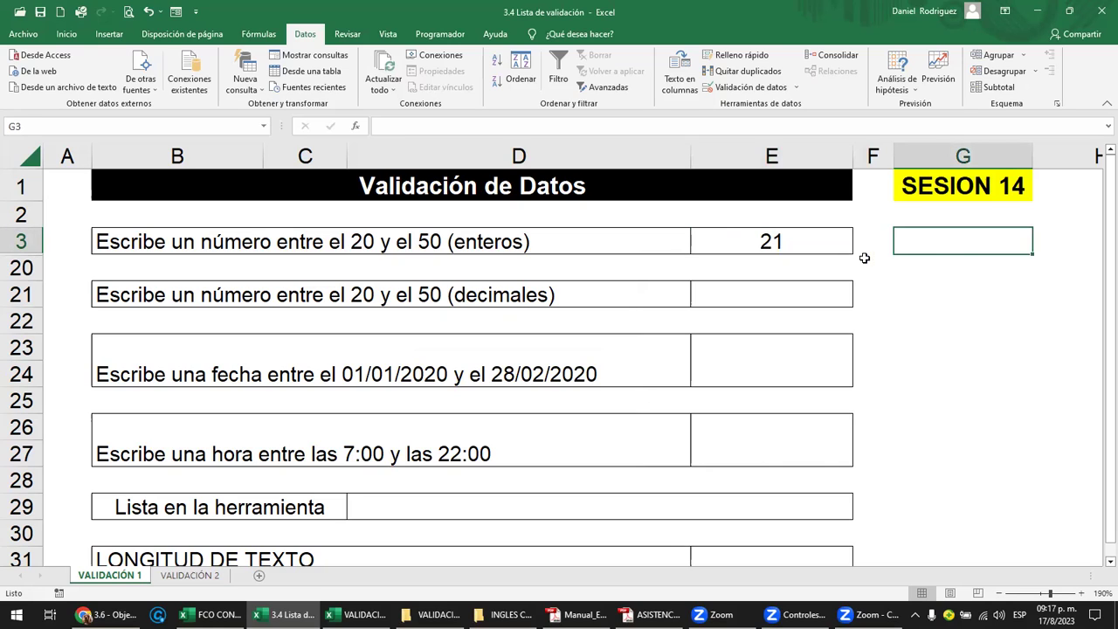
key(Left)
key(Left)
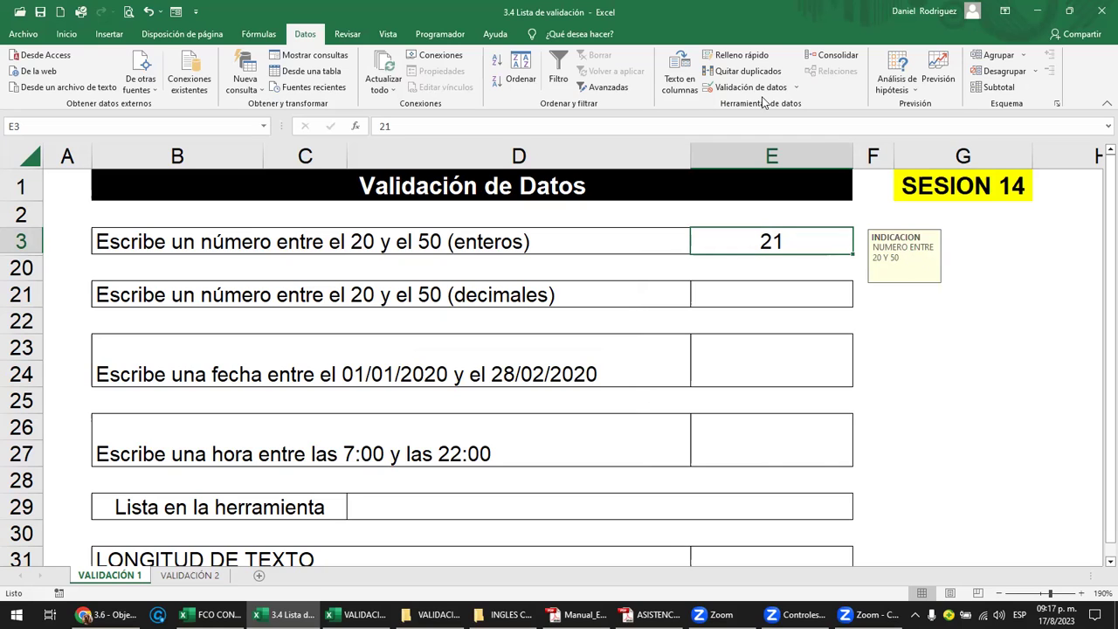
Step: Reopen E3's Data Validation settings on the Mensaje de error tab
click(796, 87)
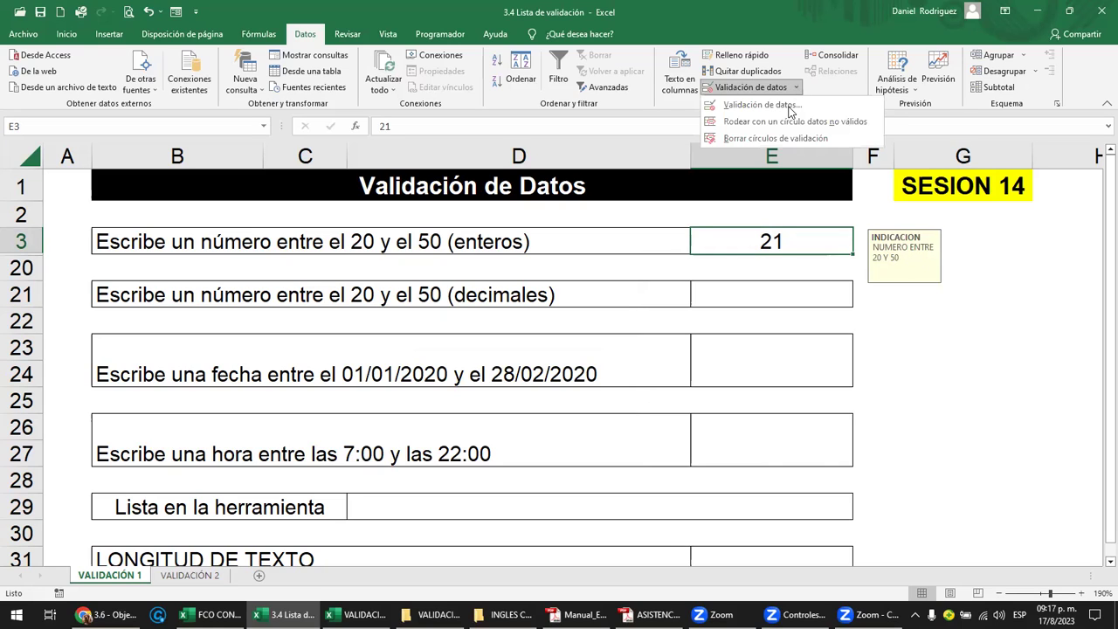
click(790, 108)
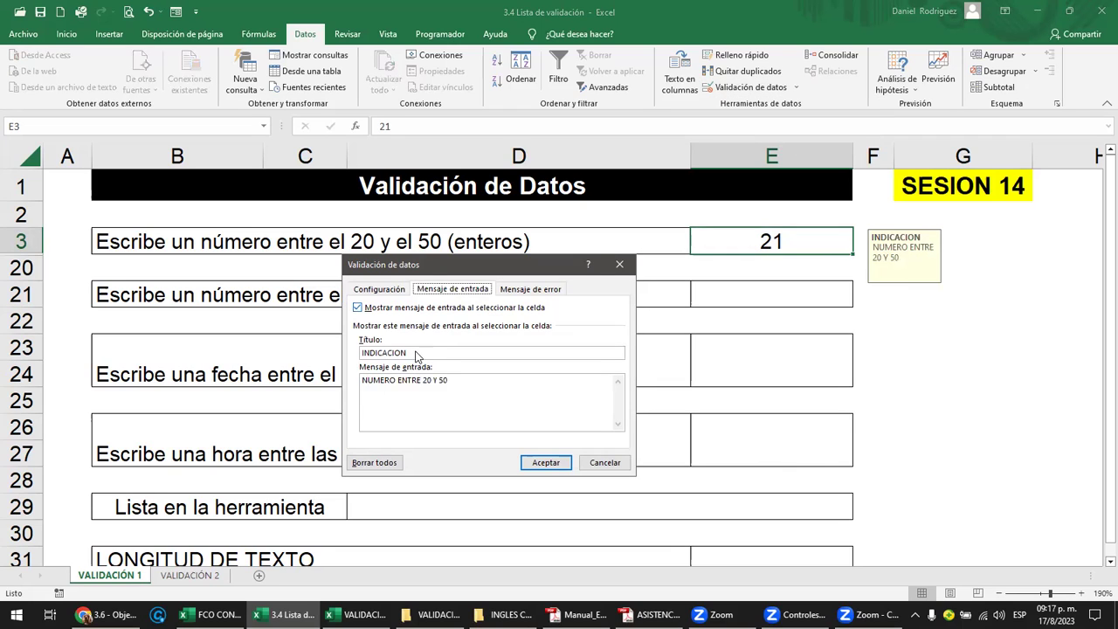
key(Tab)
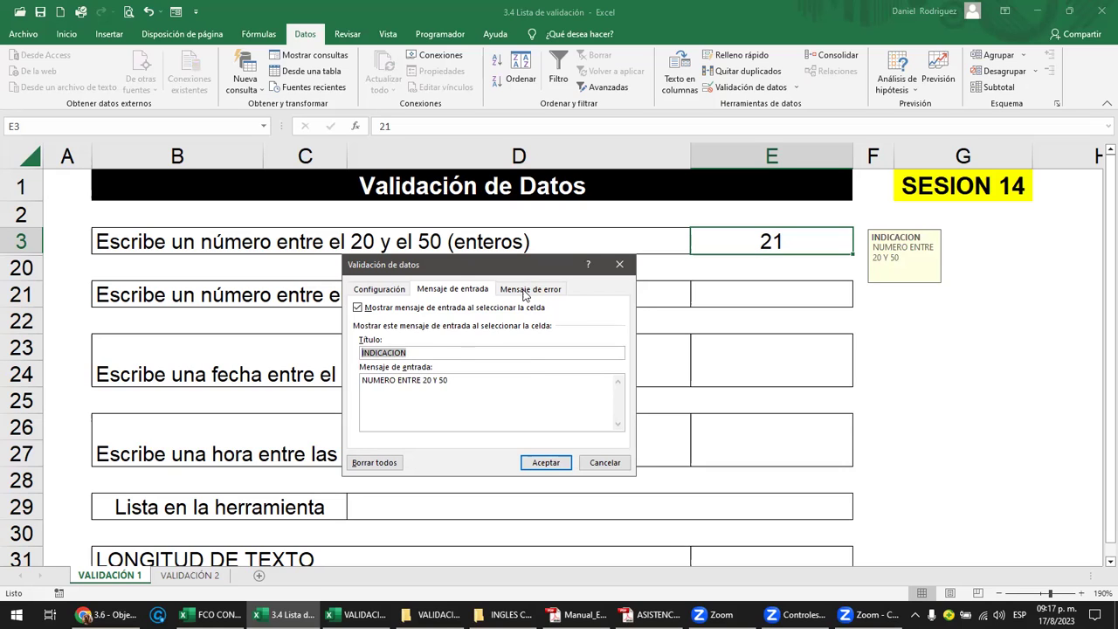
click(525, 293)
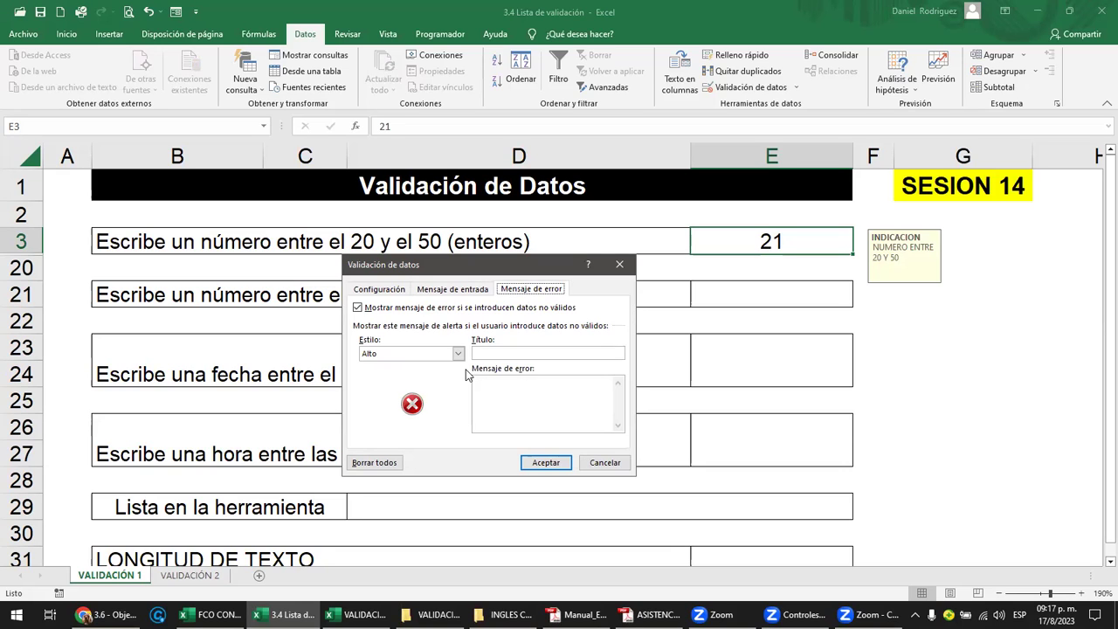
Step: Keep the Alto alert style after trying the others, titled ERROR with message NUMERO NO PERMITIDO
click(380, 354)
click(406, 361)
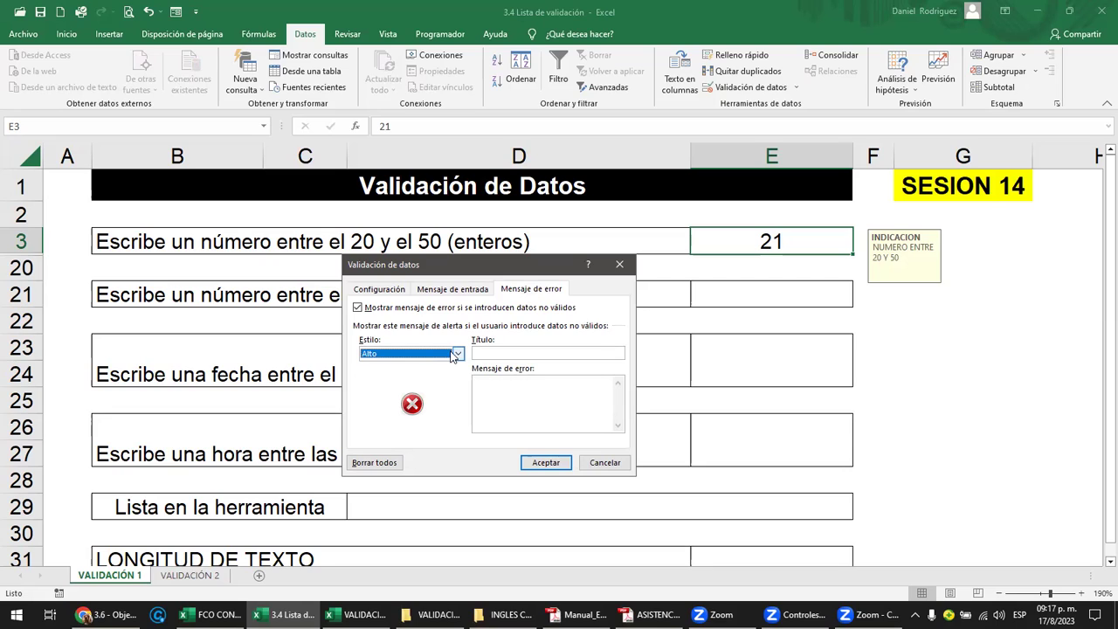
key(alt+Down)
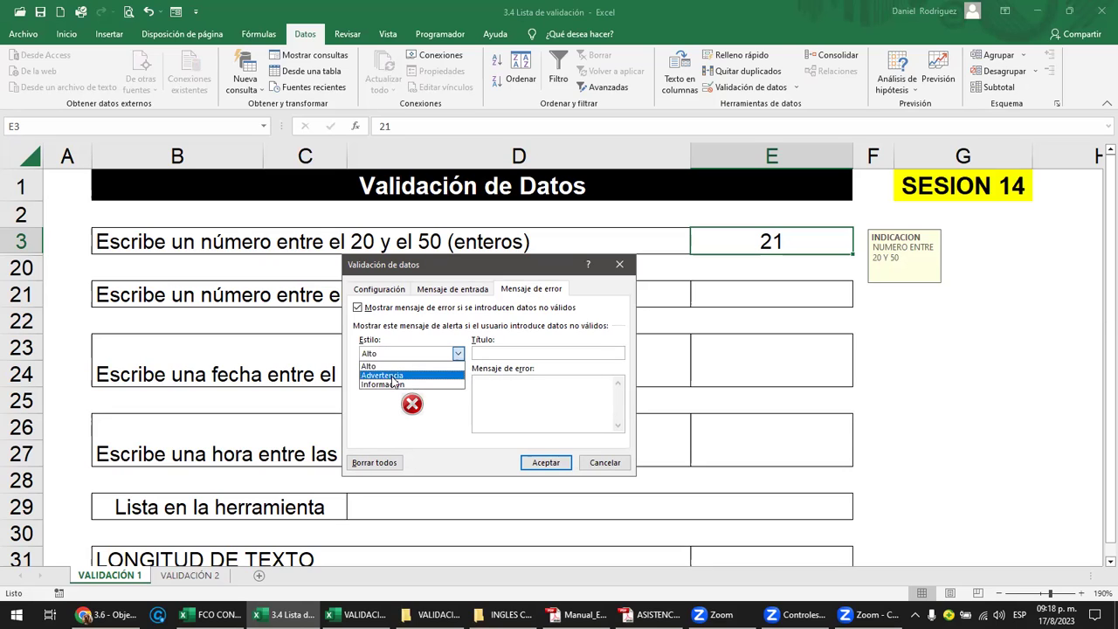
key(Return)
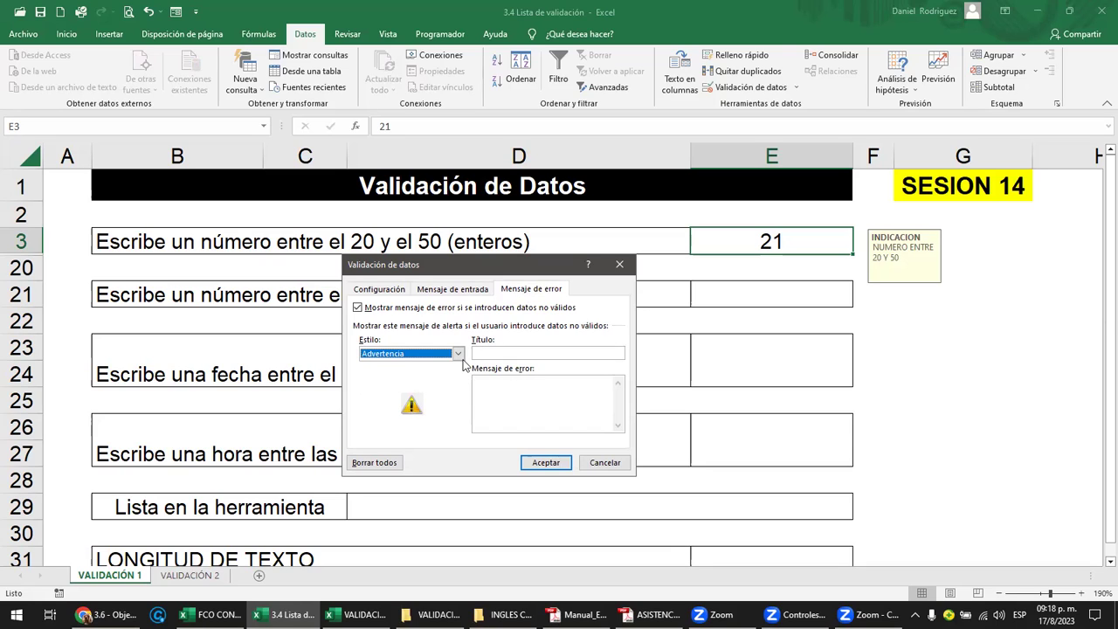
key(alt+Down)
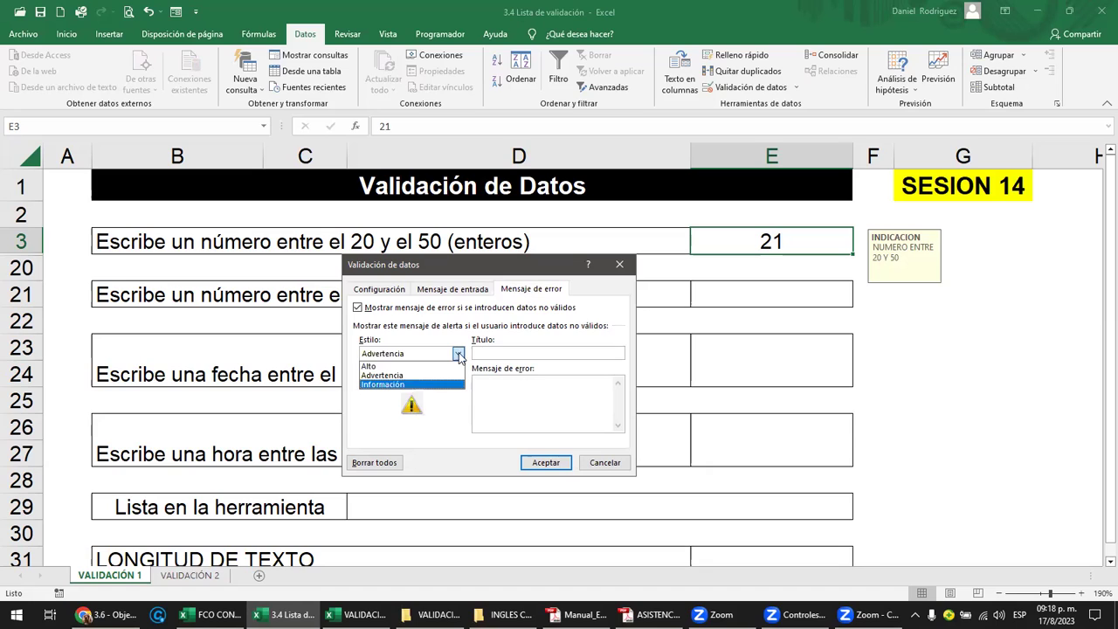
click(459, 353)
key(alt+Down)
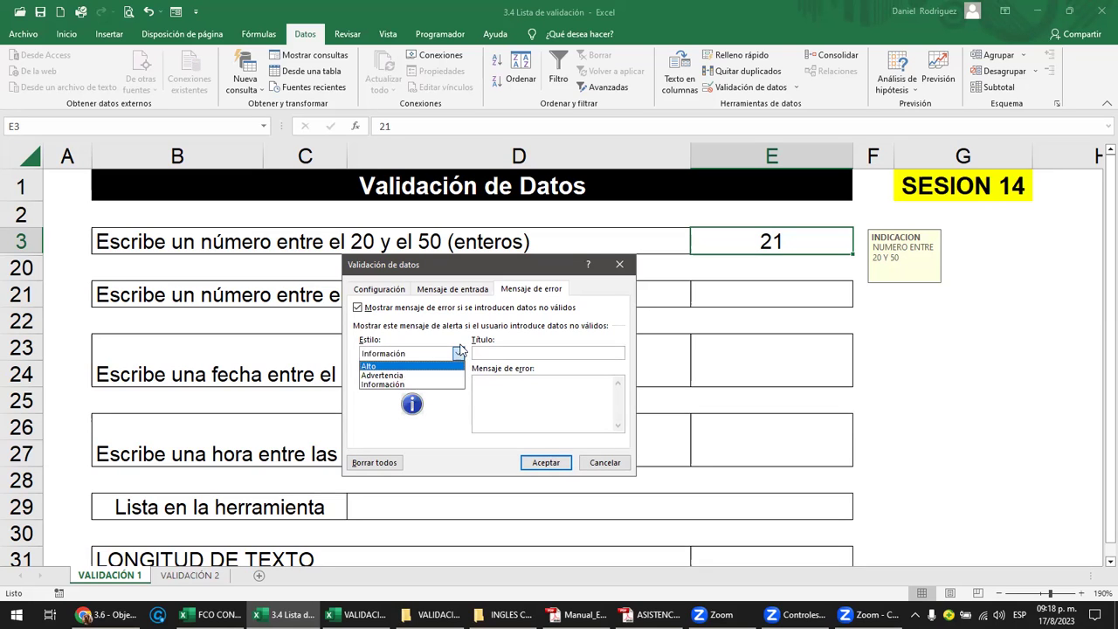
click(459, 350)
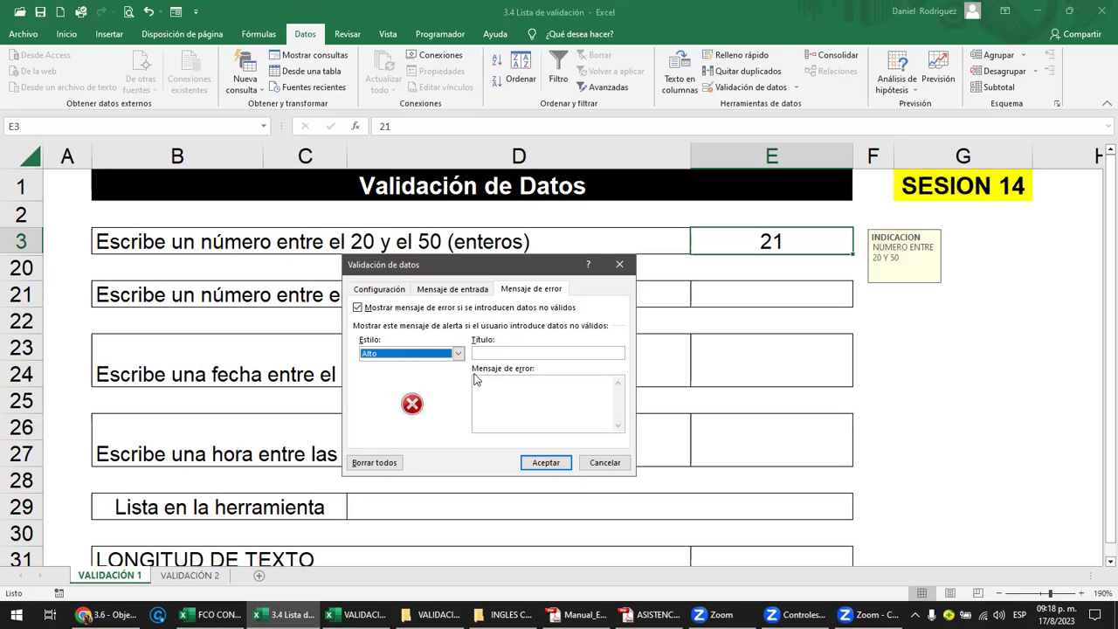
key(Tab)
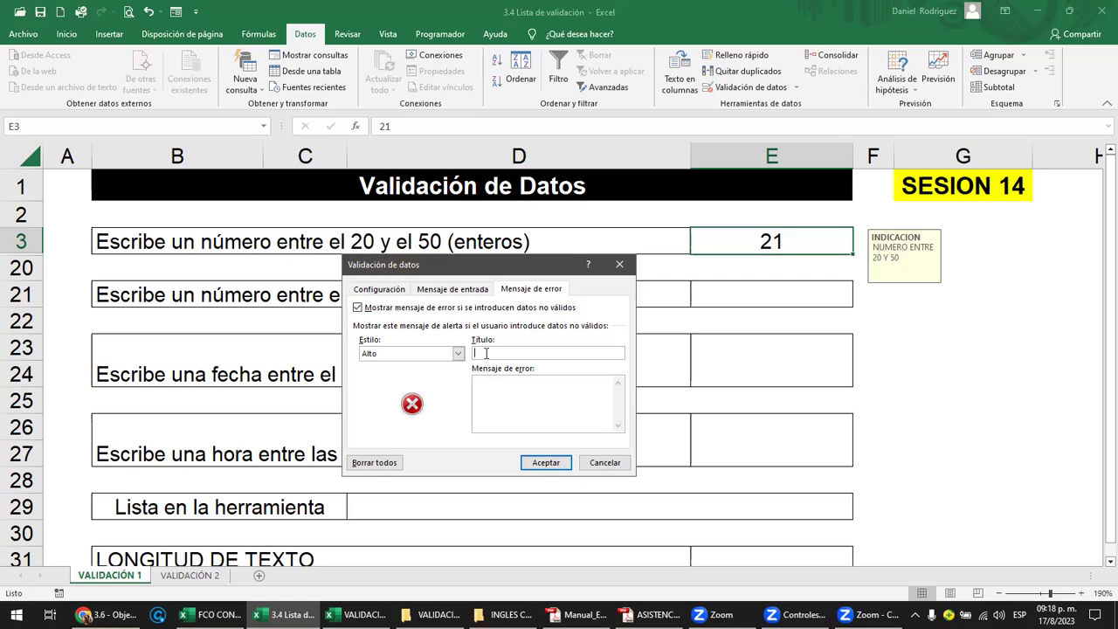
text(ERR)
text(OR)
text(NUME)
text(RO N)
text(O PER)
text(MITI)
text(DO)
Step: Save the alert, then test 15 in E3, retrying once and cancelling so 21 remains
click(548, 463)
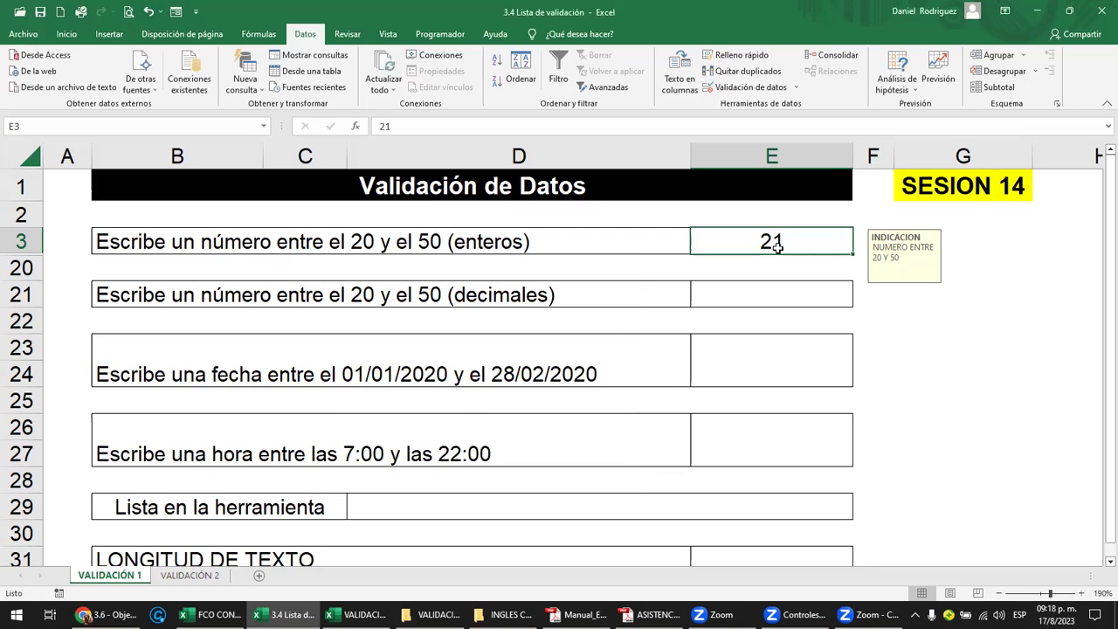
text(15)
key(Return)
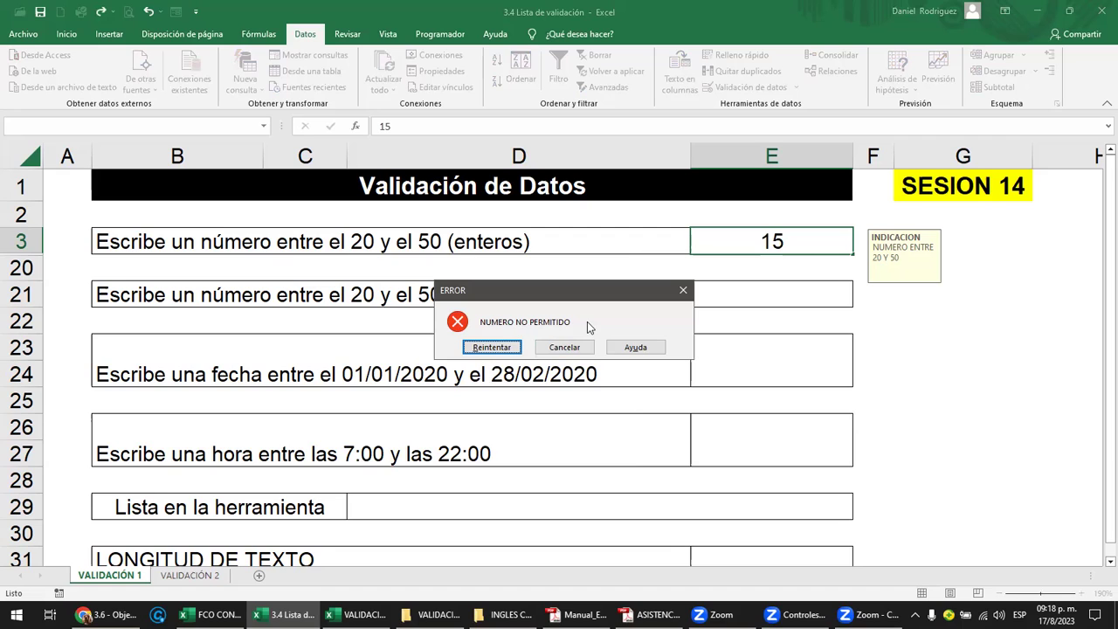
click(505, 349)
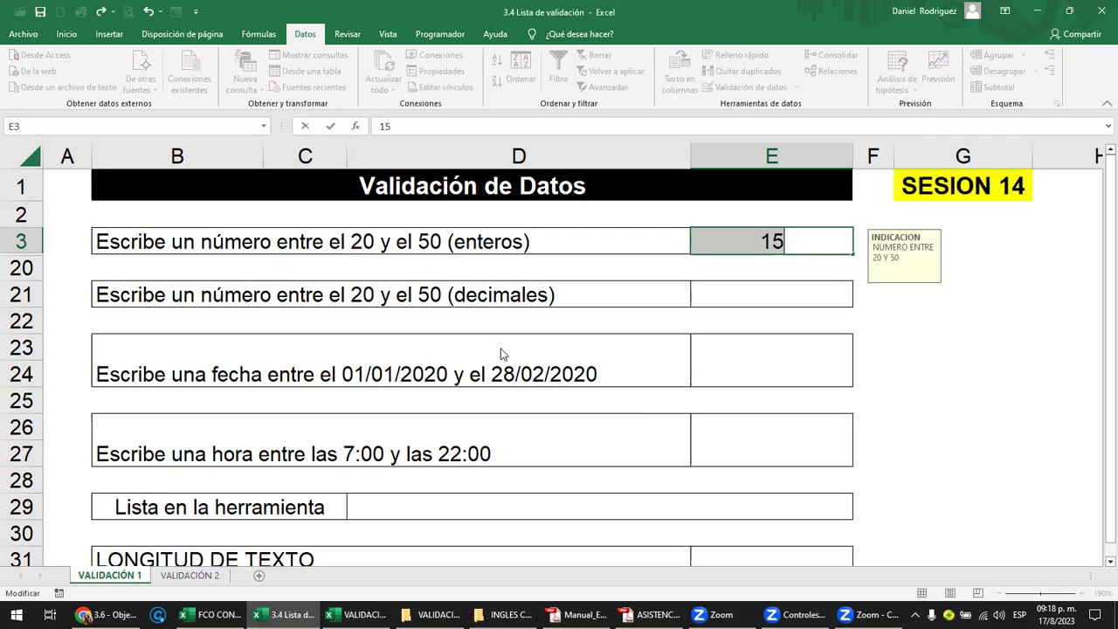
key(Return)
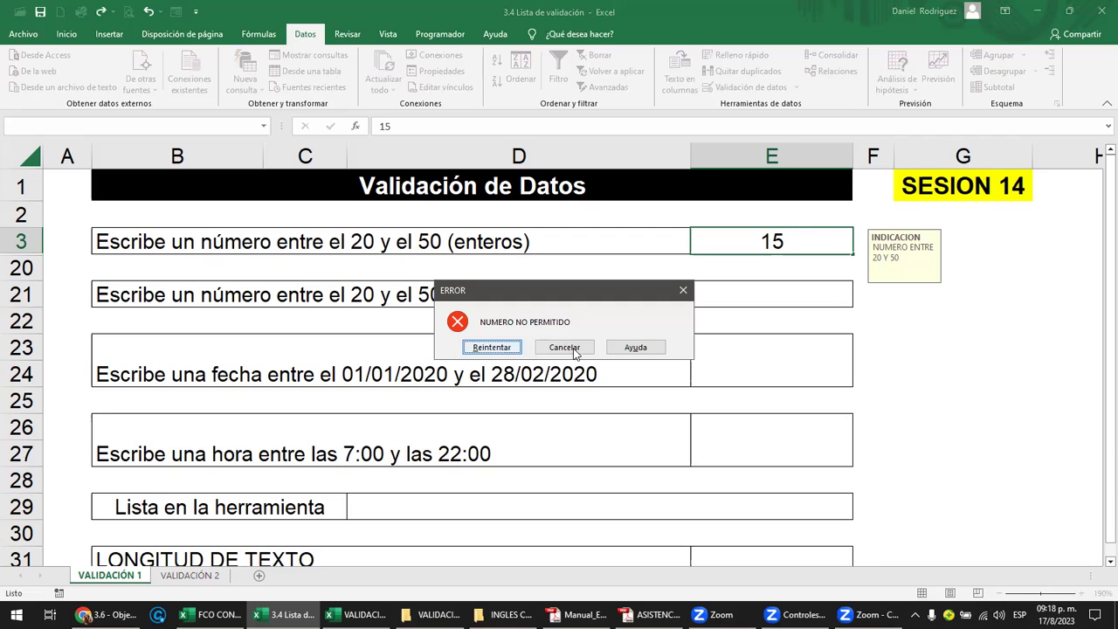
click(572, 347)
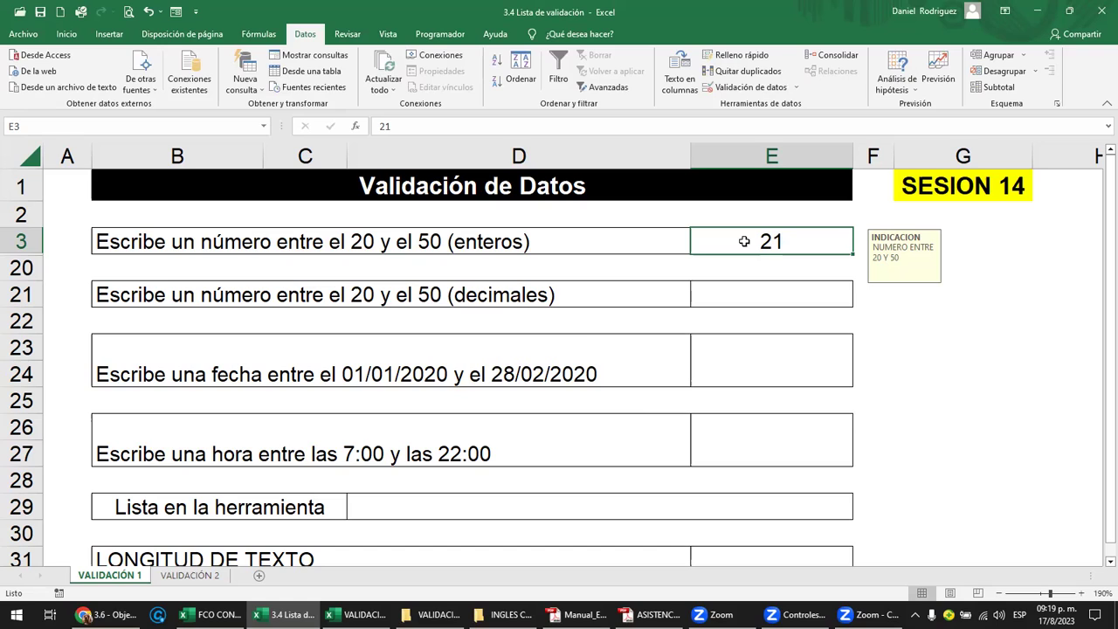
Step: Change E3's error alert style from Alto to Advertencia and save the settings
click(797, 88)
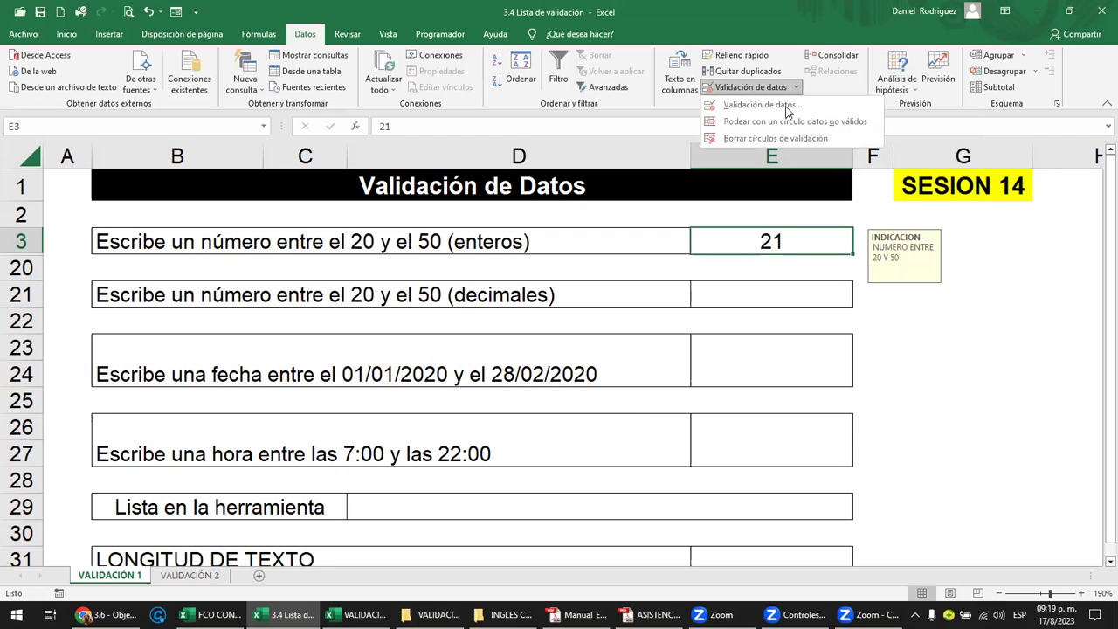
click(789, 112)
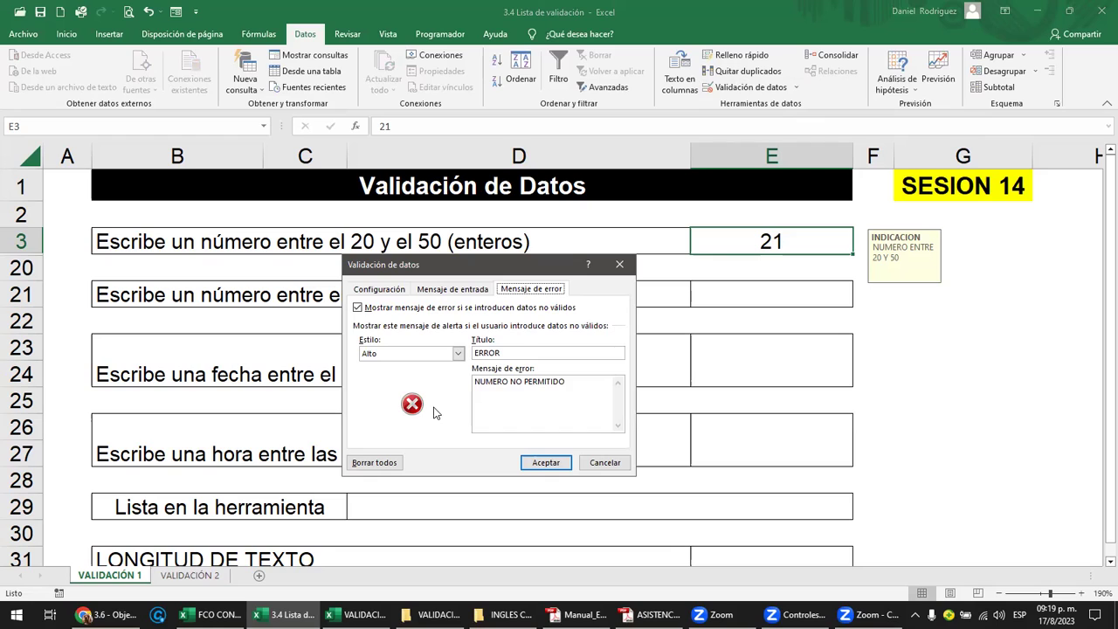
click(457, 354)
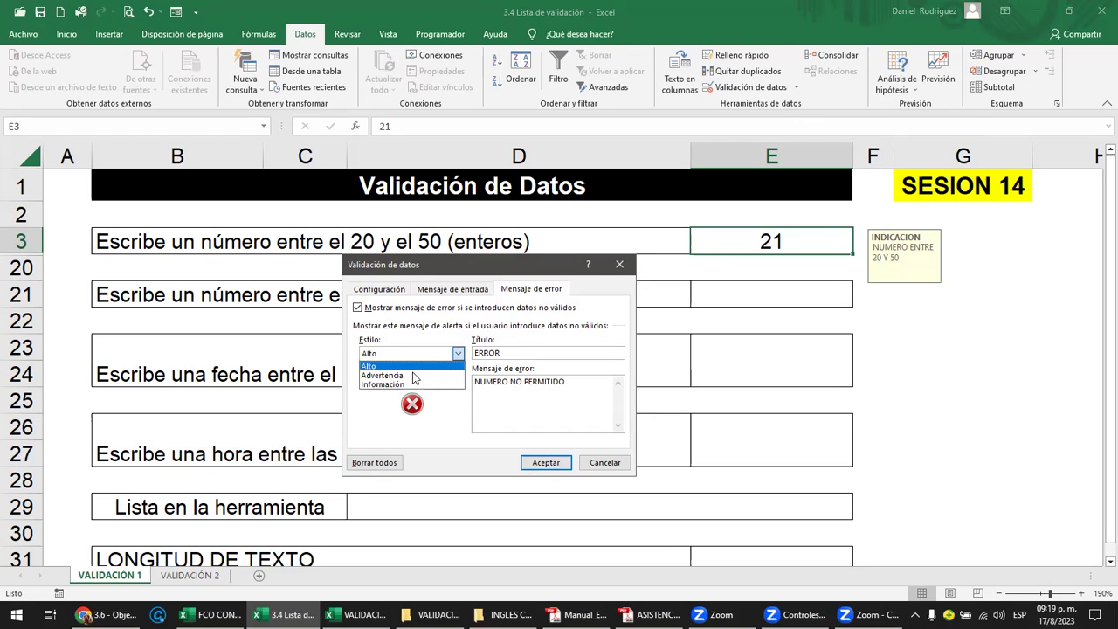
click(414, 375)
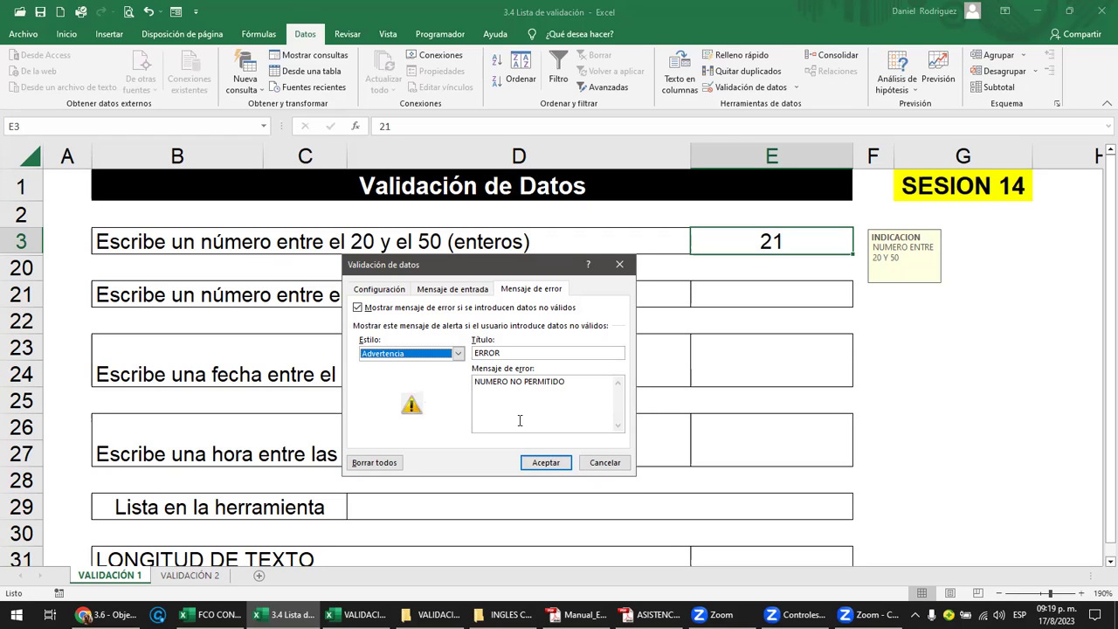
click(545, 463)
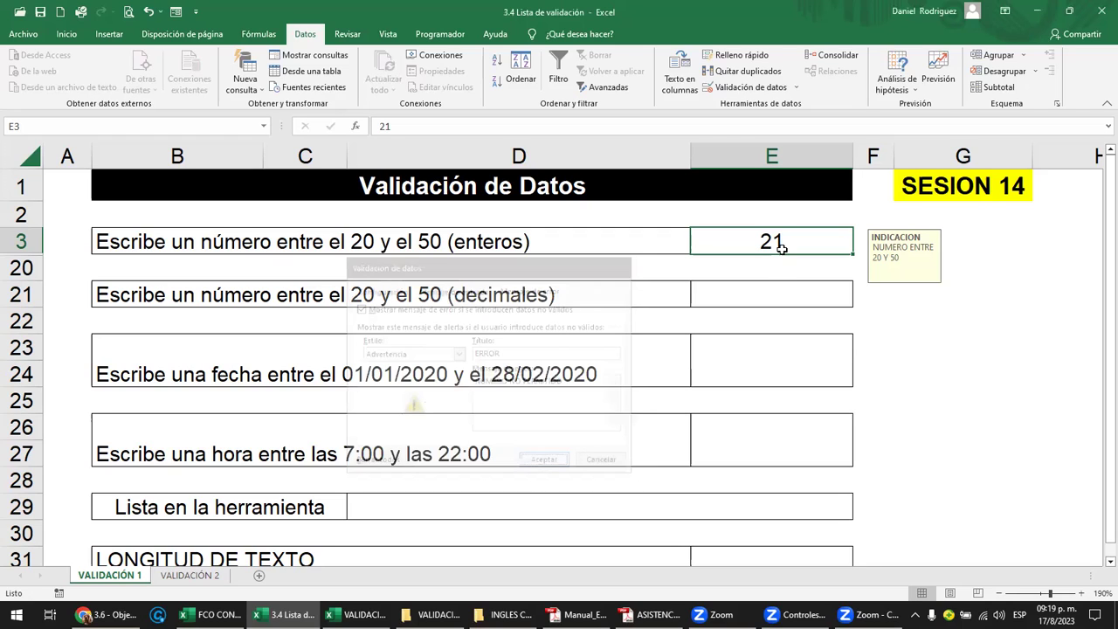
Step: Enter 25 in E3, then test 5 and answer No at the warning
text(25)
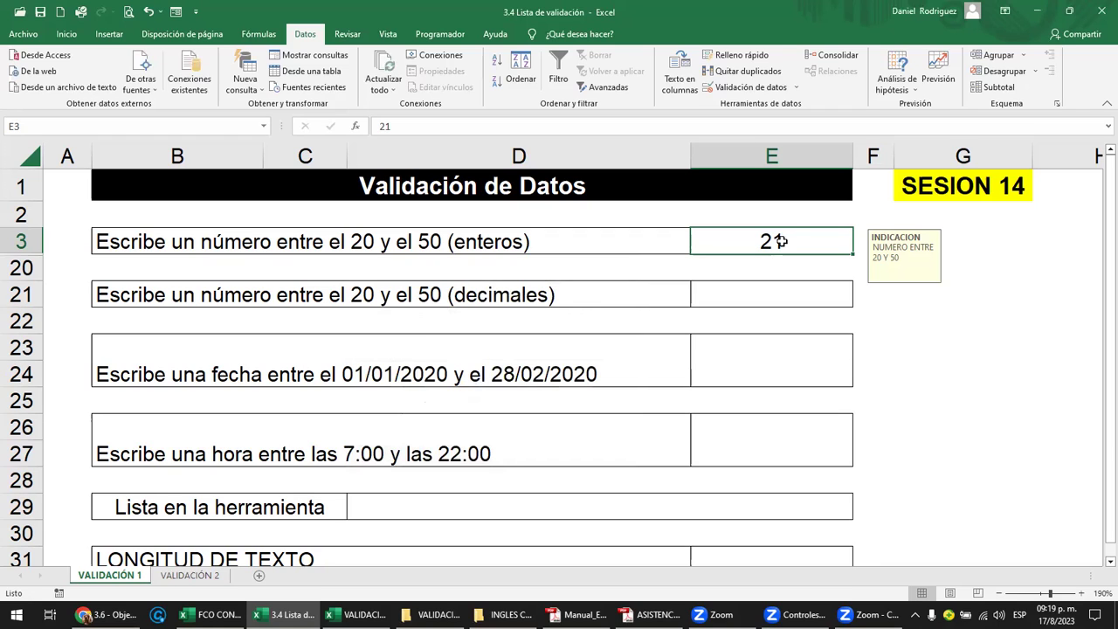
key(Return)
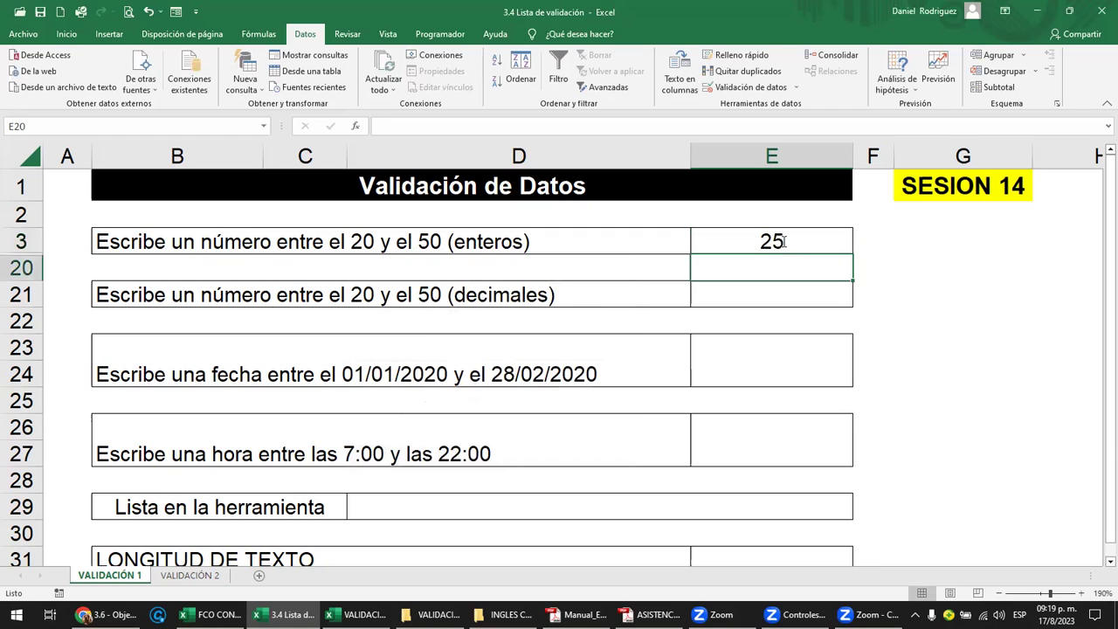
click(780, 244)
text(5)
key(Return)
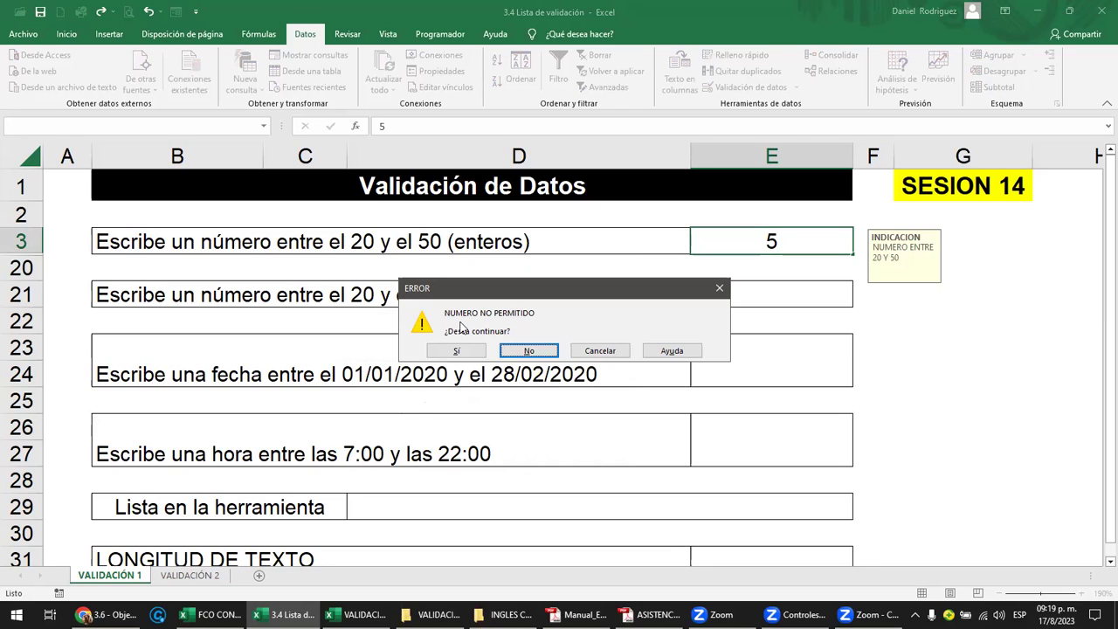
click(523, 350)
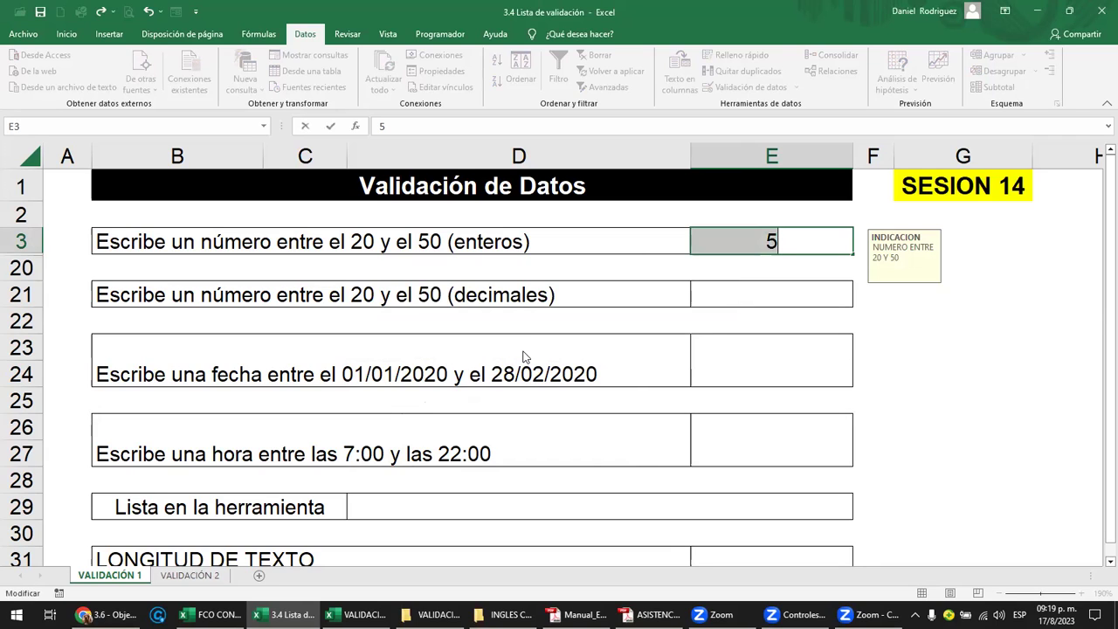
Step: Test 6 and cancel it, restoring 25, then close File Explorer
text(6)
key(Return)
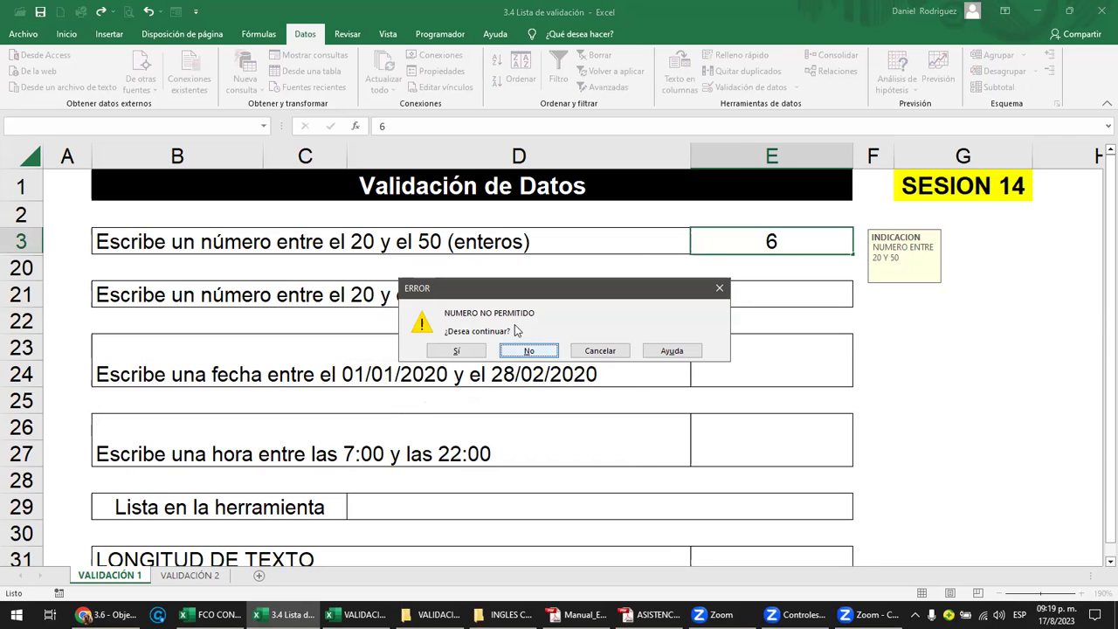
click(597, 353)
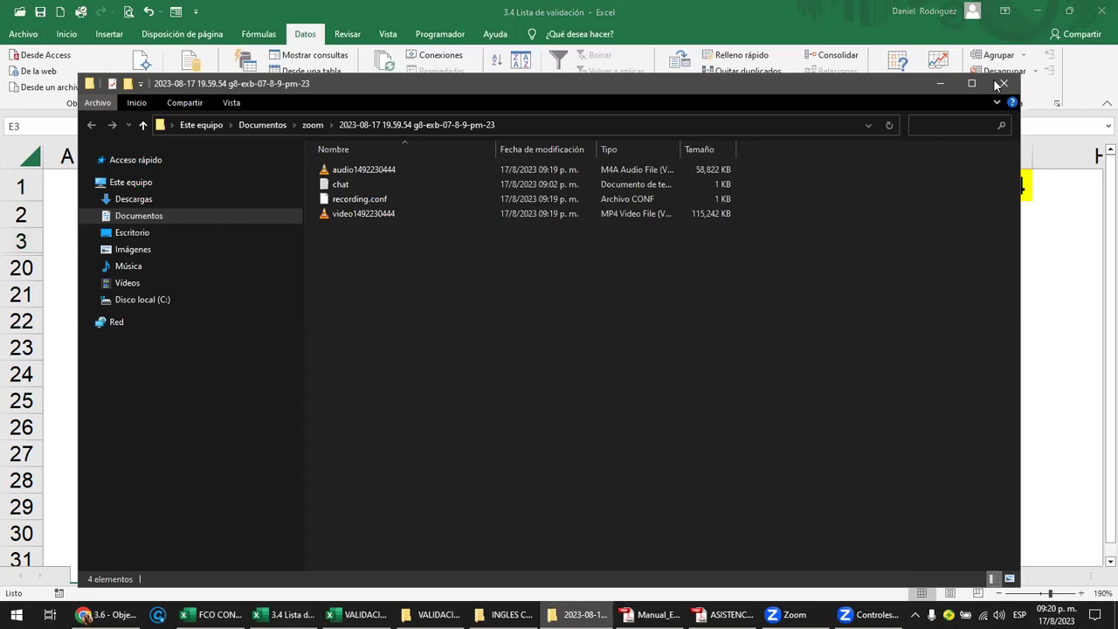
click(1004, 83)
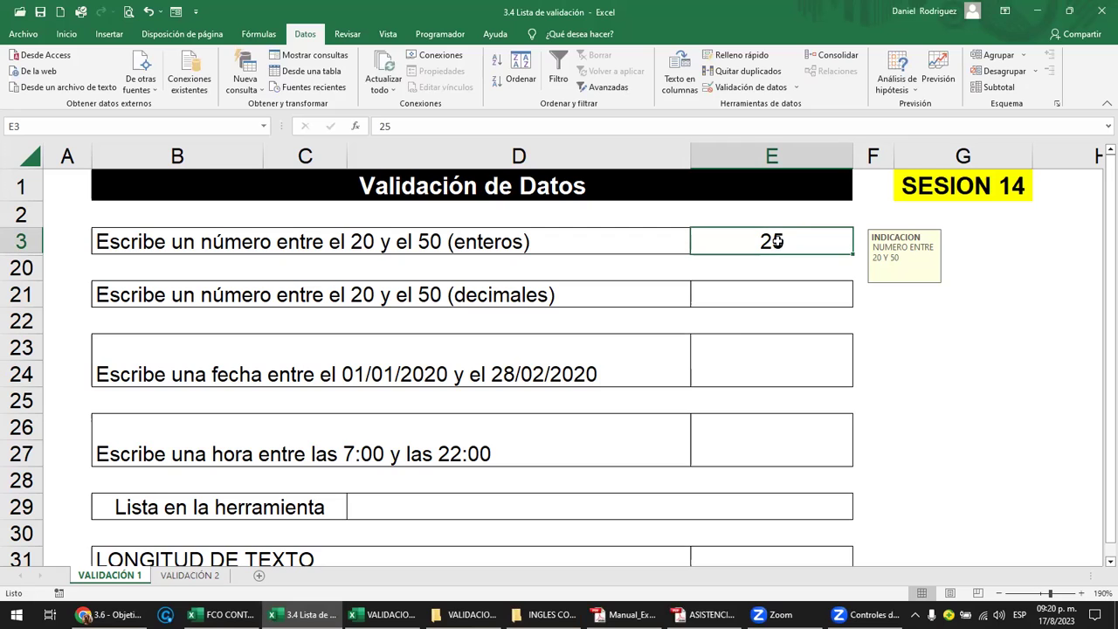
Step: Enter 2 in E3 and keep it by answering Sí at the warning
text(2)
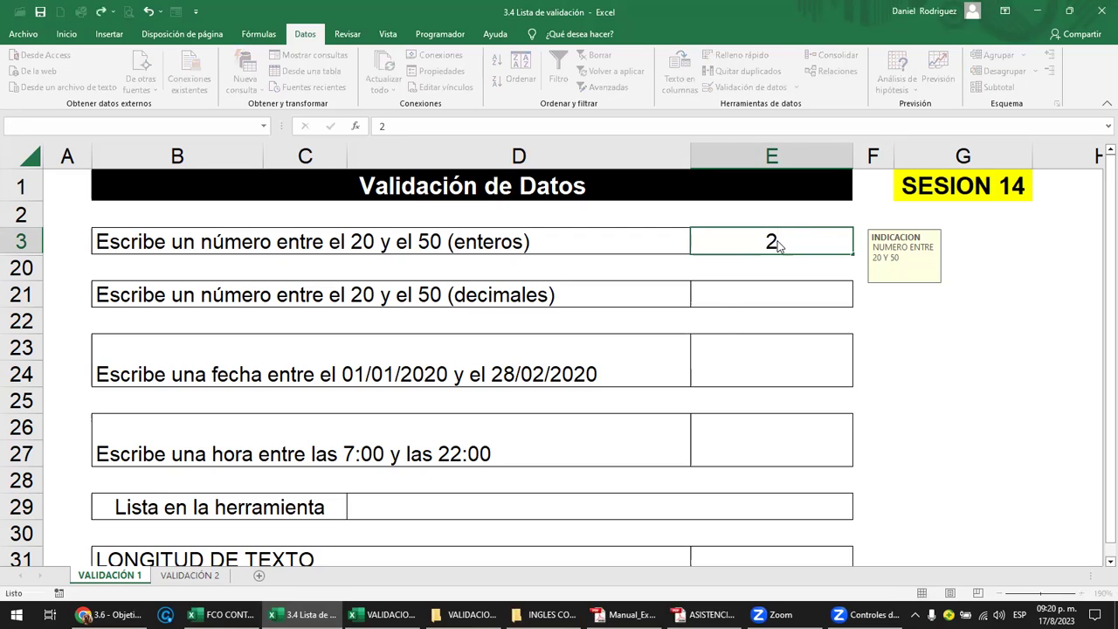
key(Return)
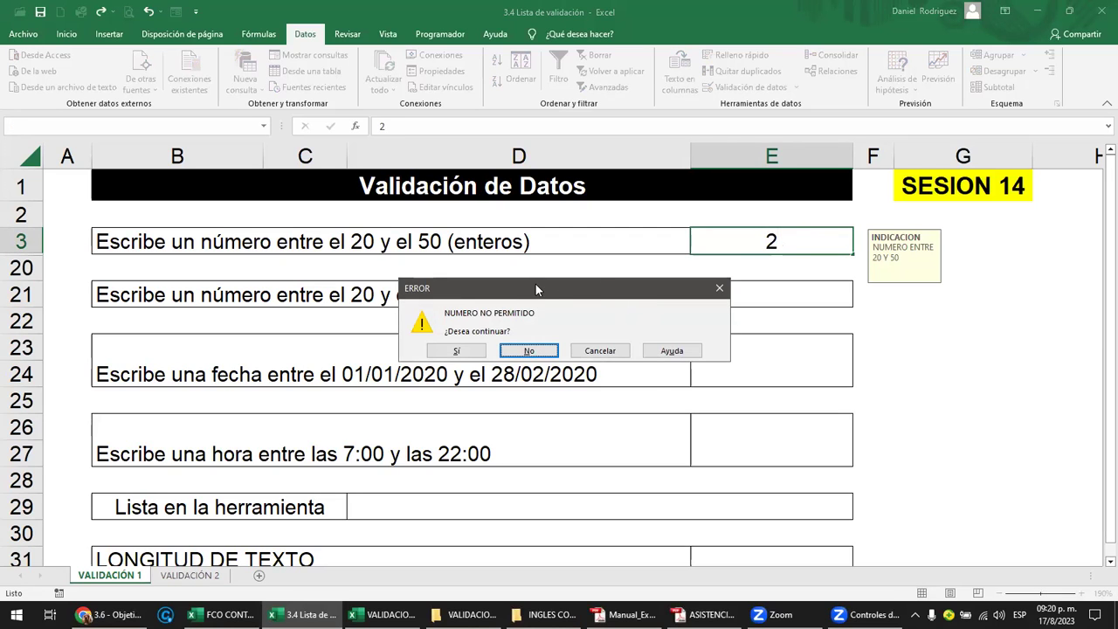
click(459, 350)
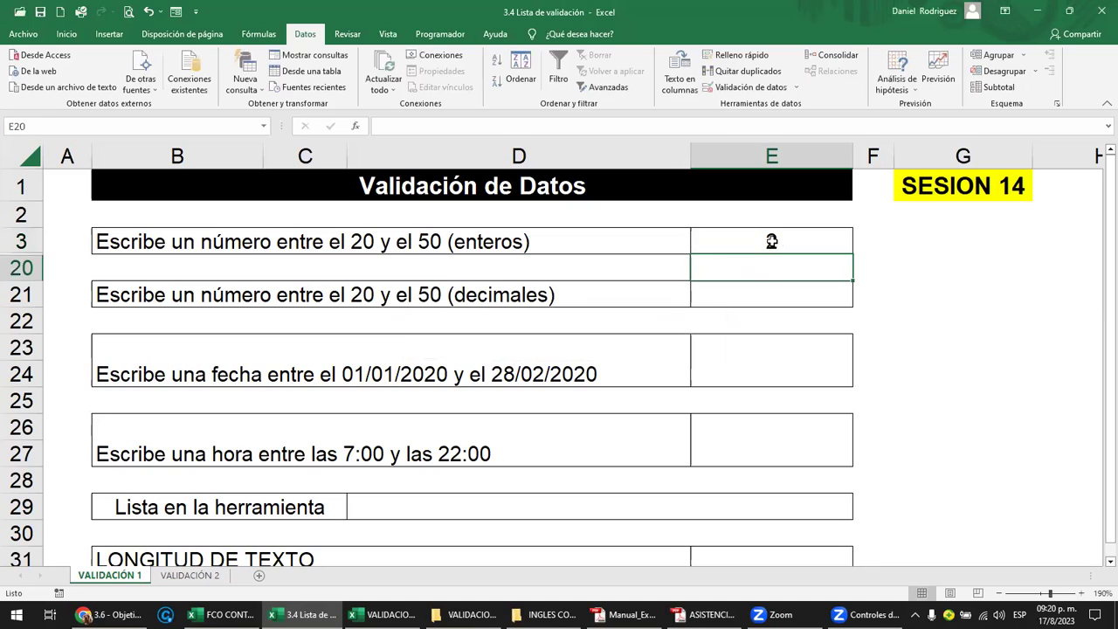
click(770, 249)
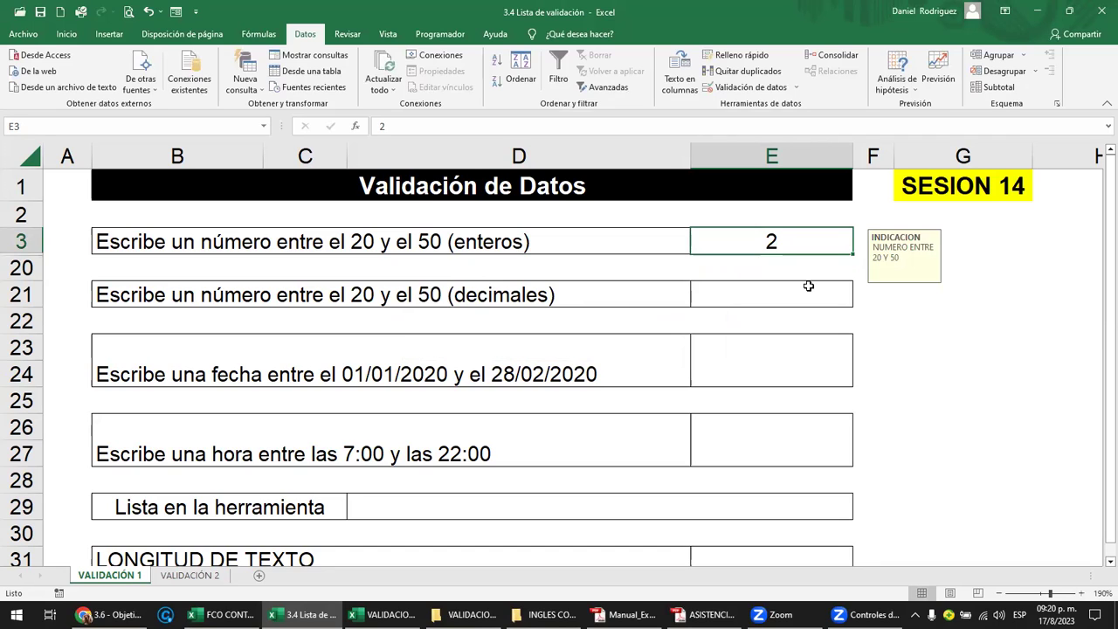
click(800, 88)
Step: Set E3's error alert style to Información and confirm the change
click(769, 105)
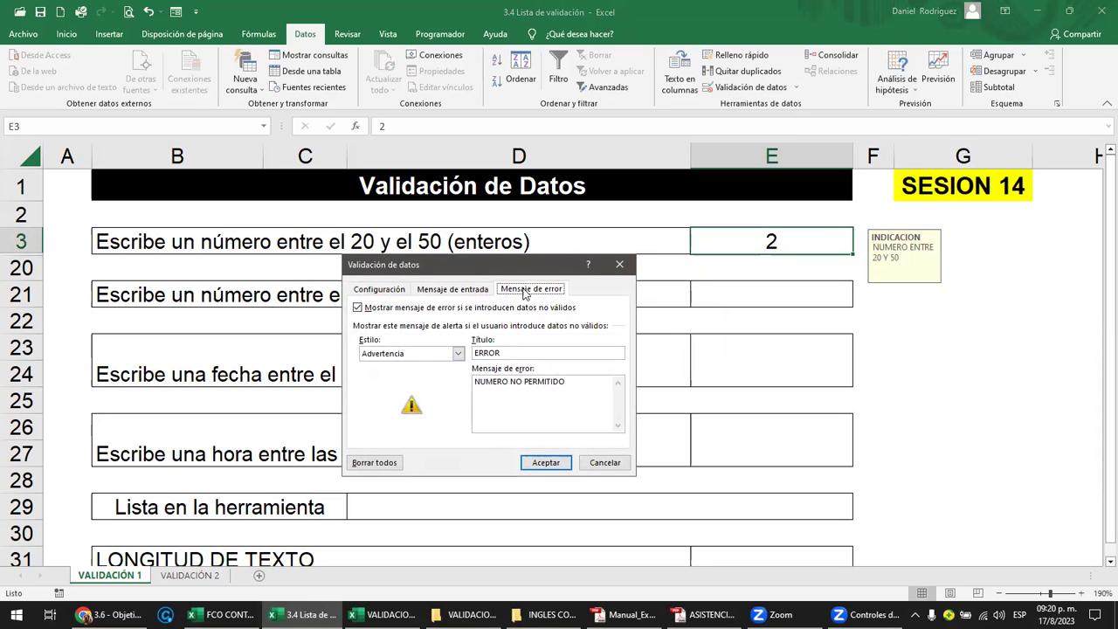
click(458, 355)
click(388, 384)
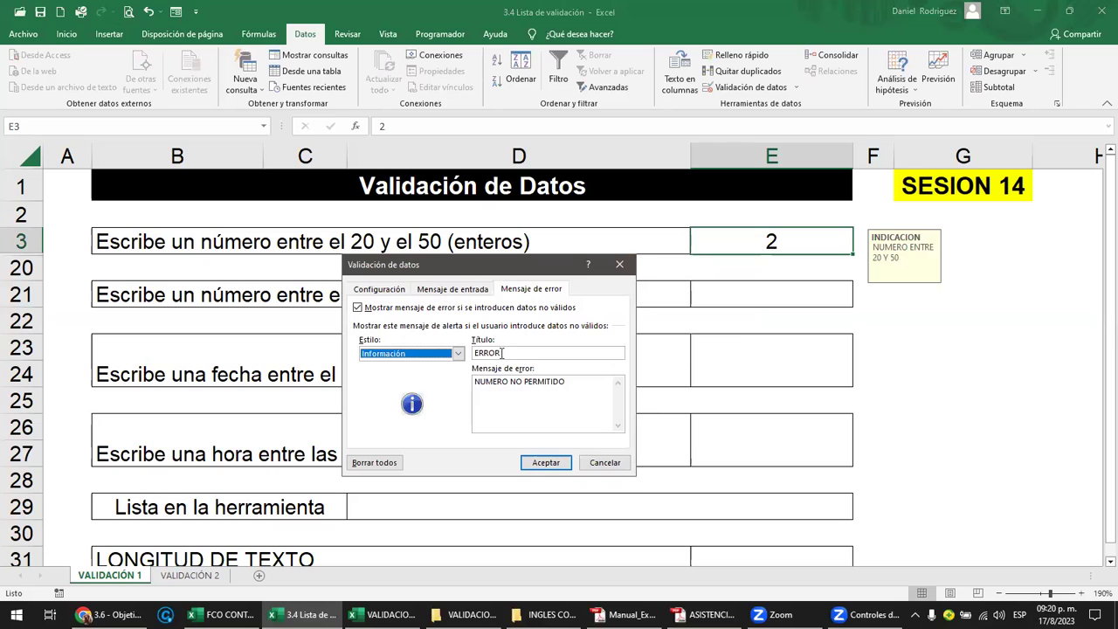
click(546, 464)
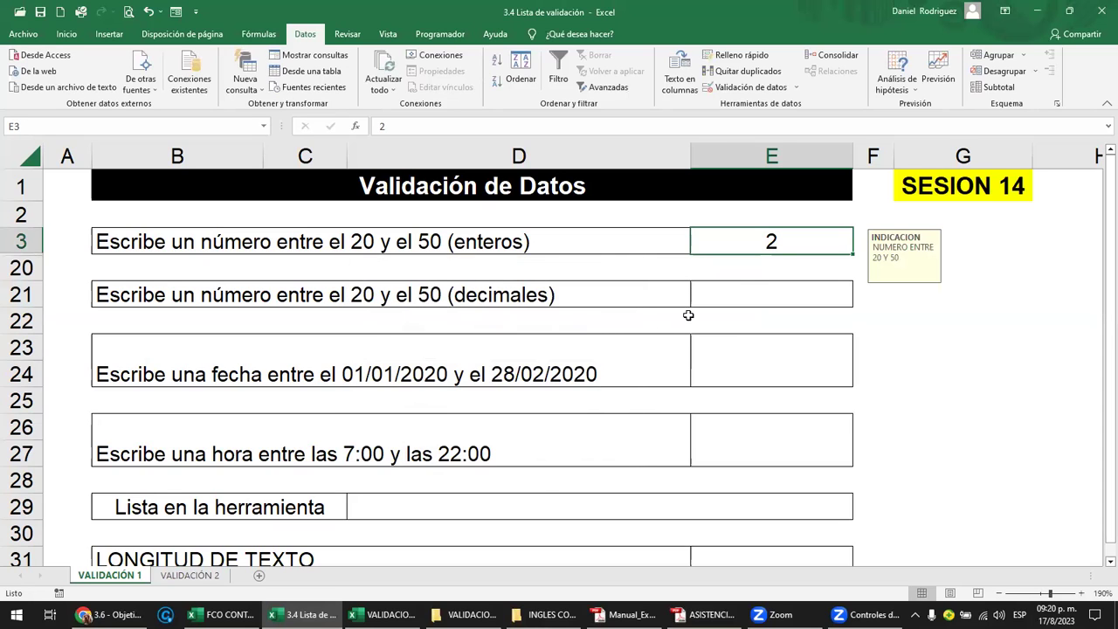
Step: Test E3 with 3, cancelled at the notice, then 4, accepted and kept
click(757, 268)
click(761, 242)
text(3)
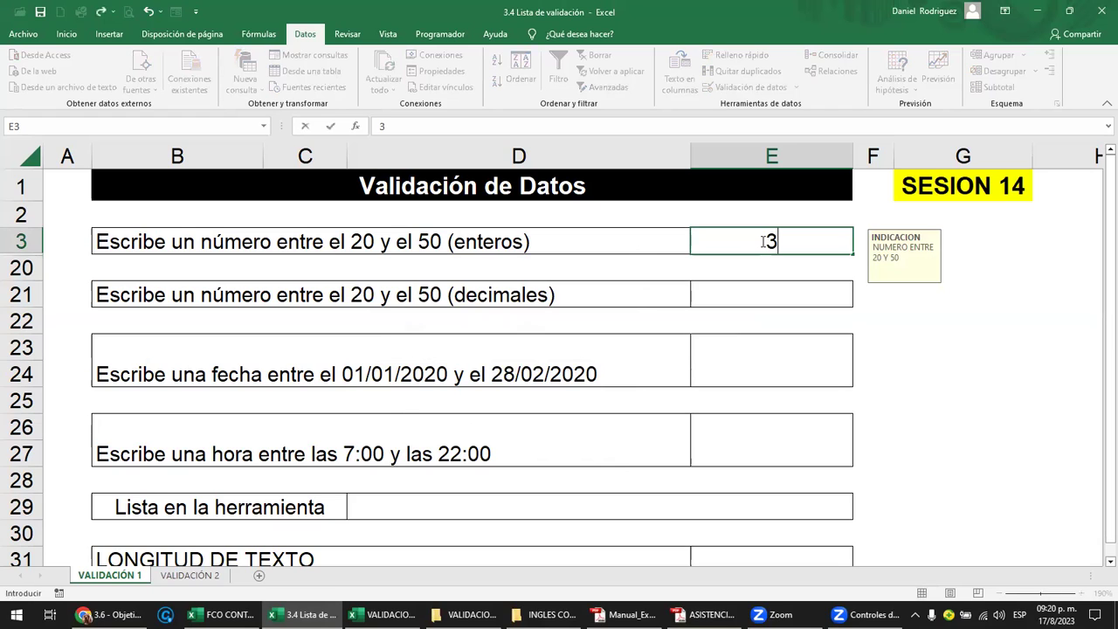
key(Return)
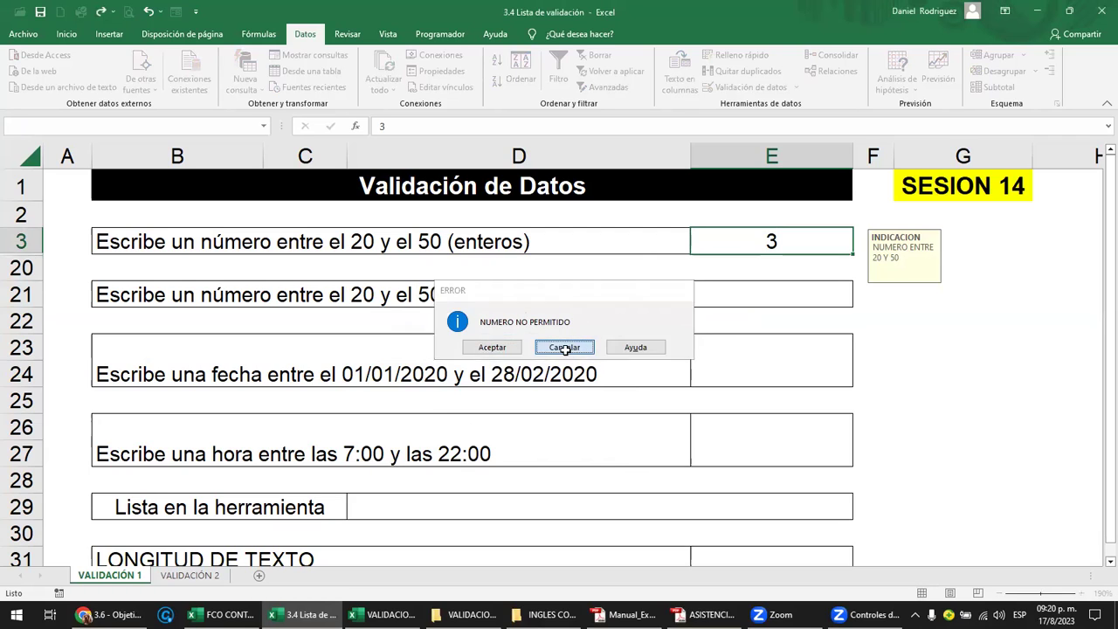
click(564, 349)
text(4)
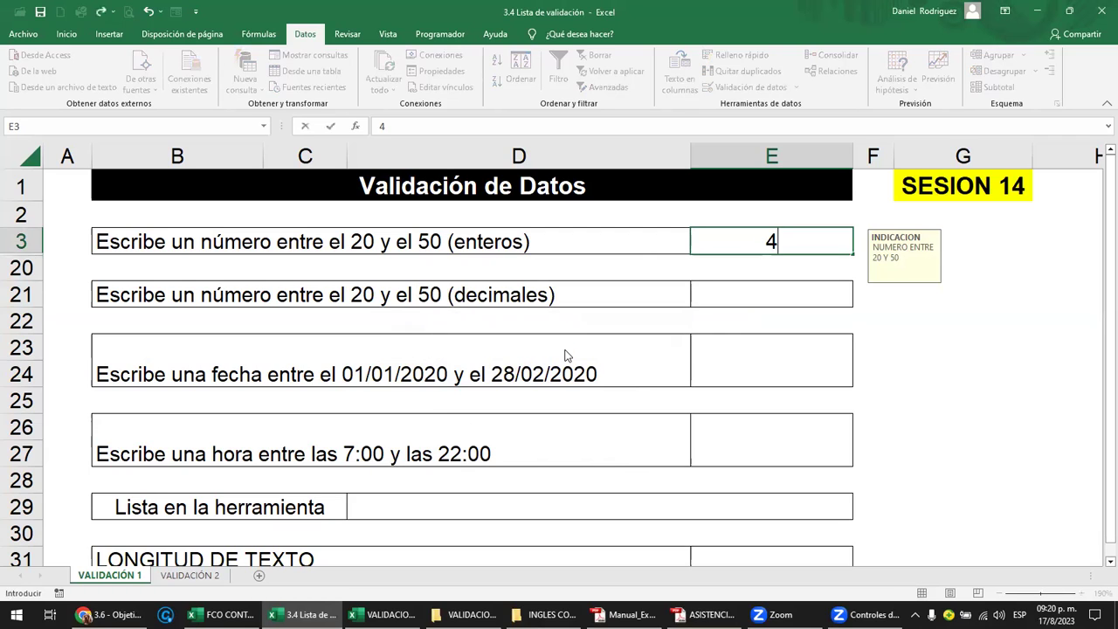
key(Return)
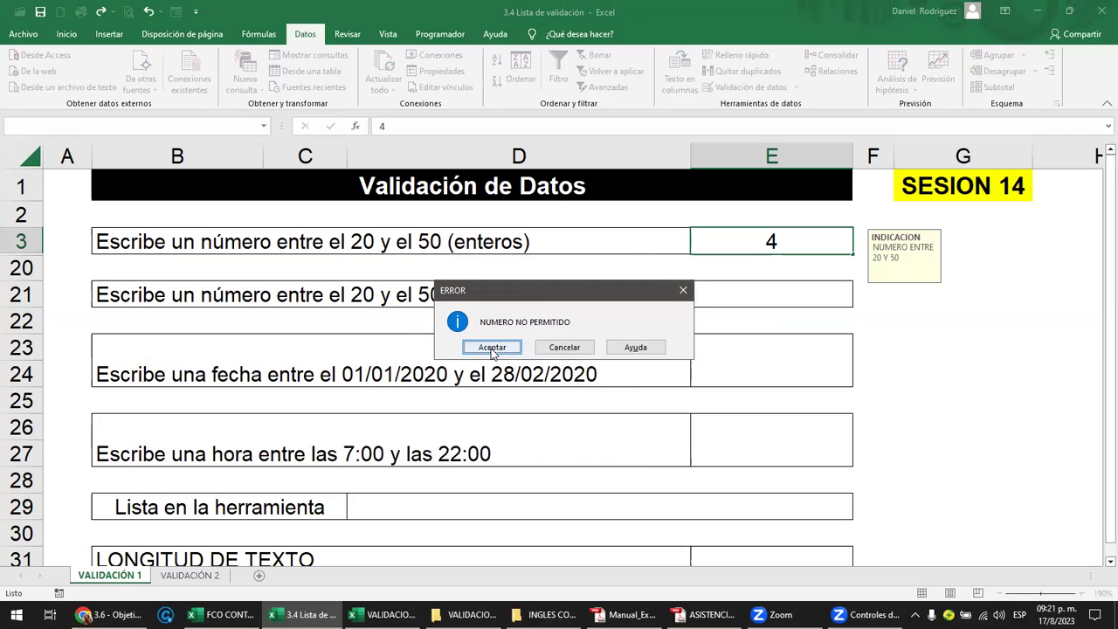
click(492, 349)
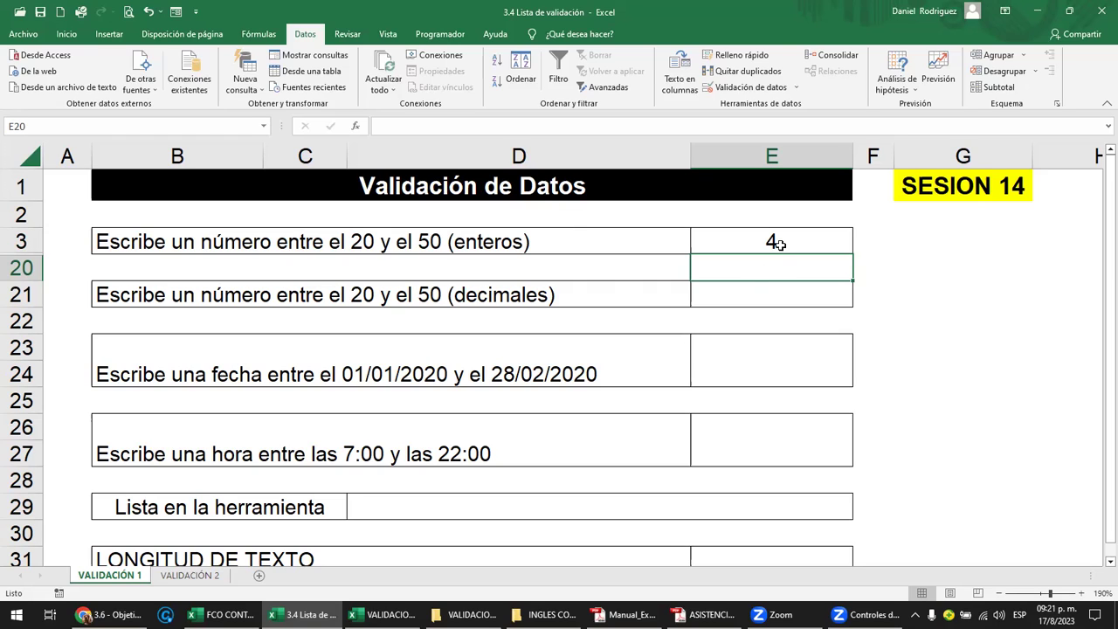
click(780, 245)
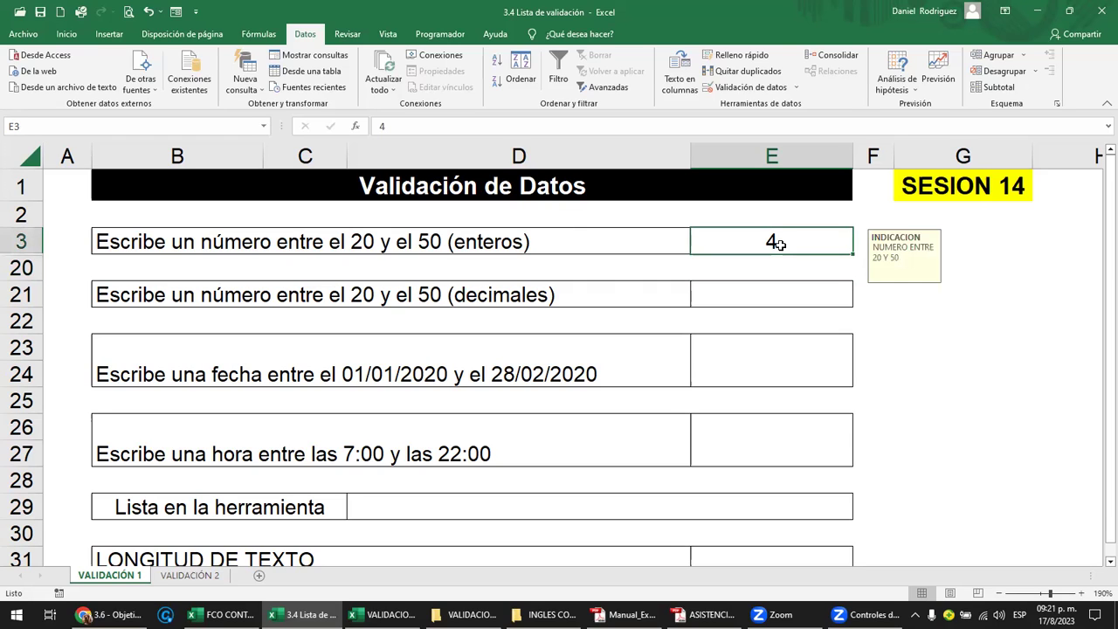
Step: Enter the test values 5, 7, 30 and 15 into G3, G20, G21 and G22
click(1007, 269)
click(975, 238)
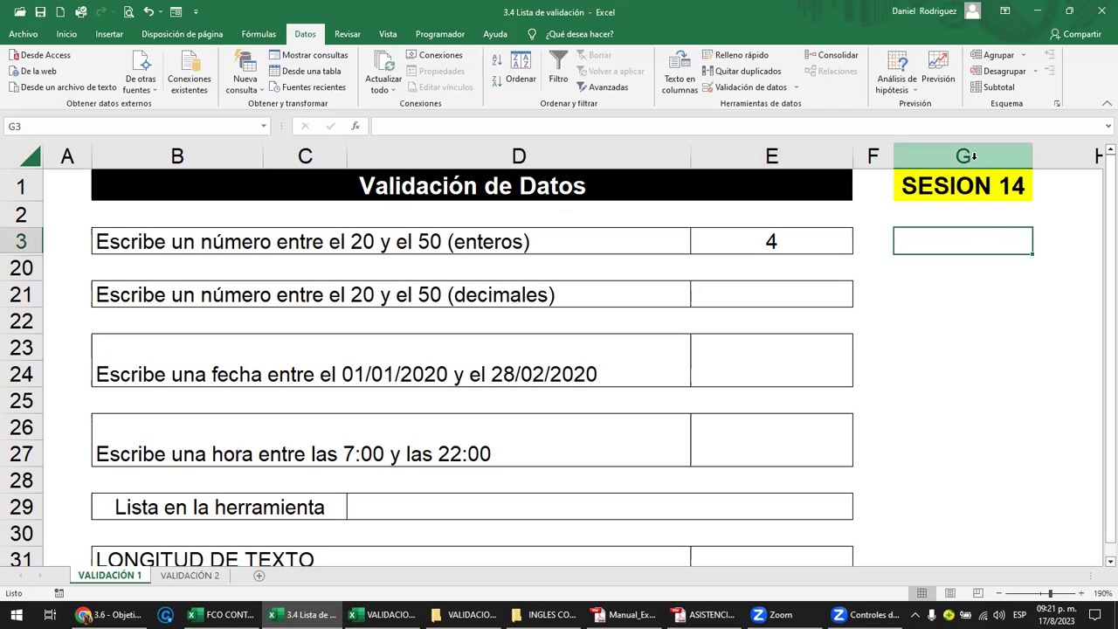
drag(980, 241, 981, 318)
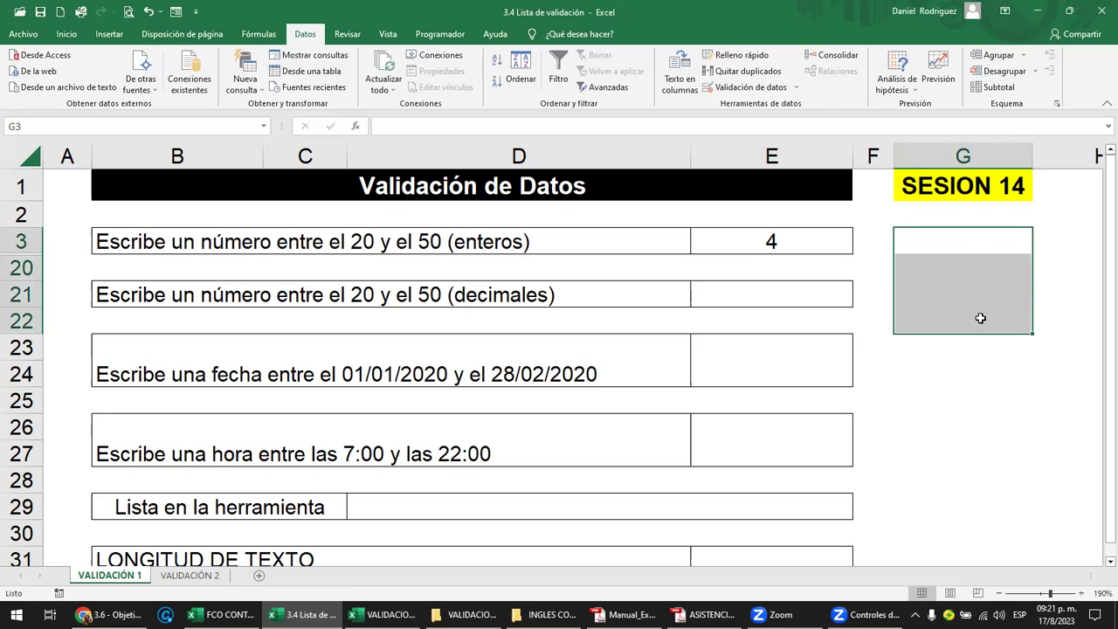
click(982, 250)
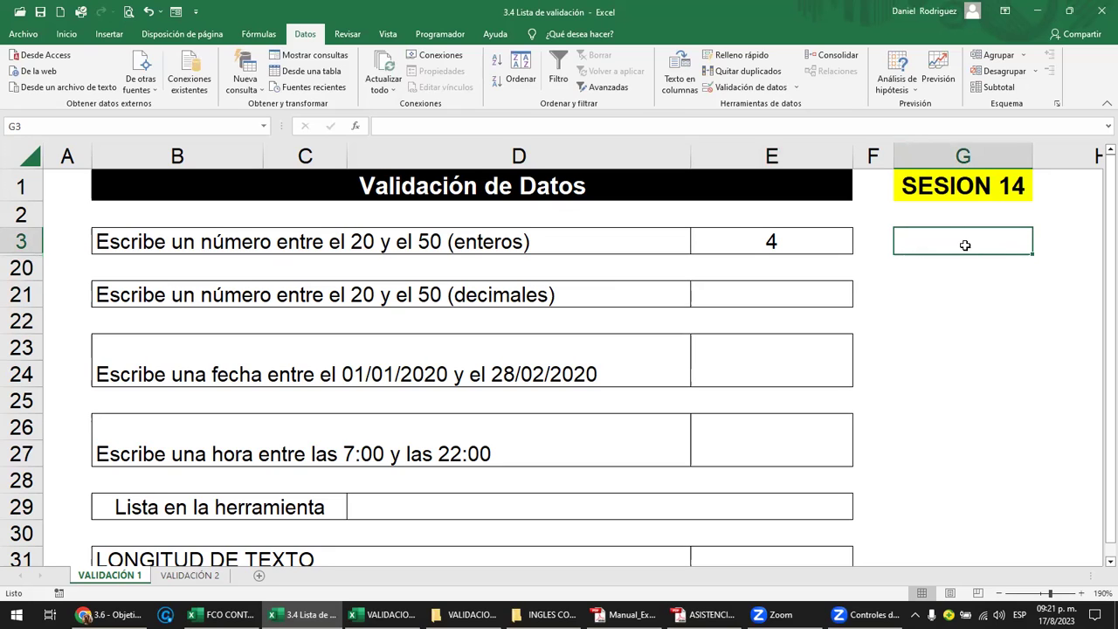
text(5)
key(Return)
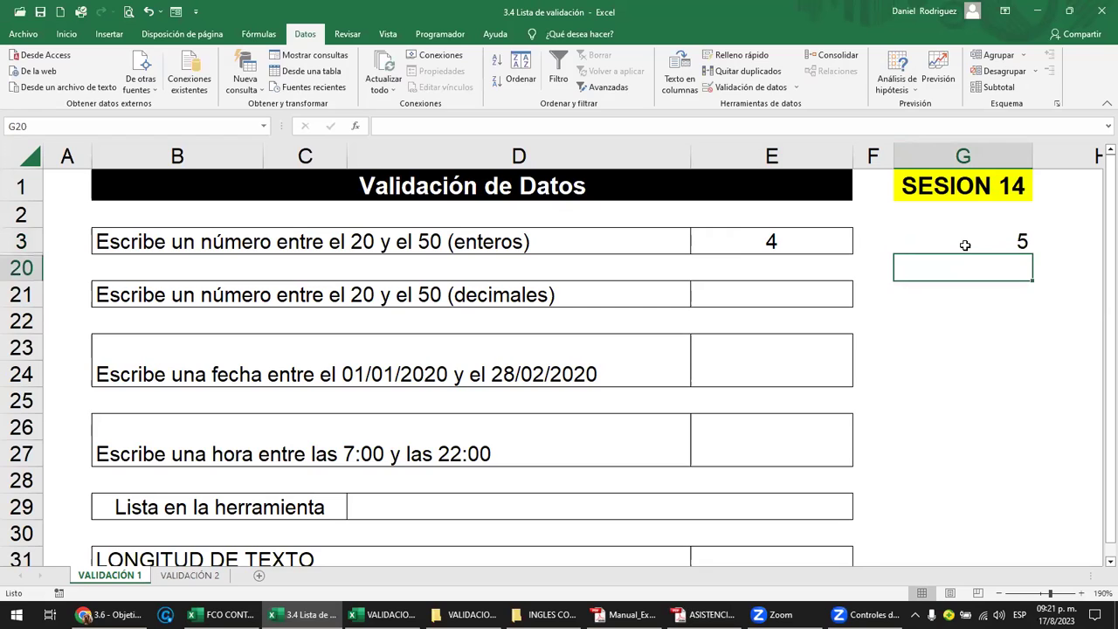
text(7)
key(Return)
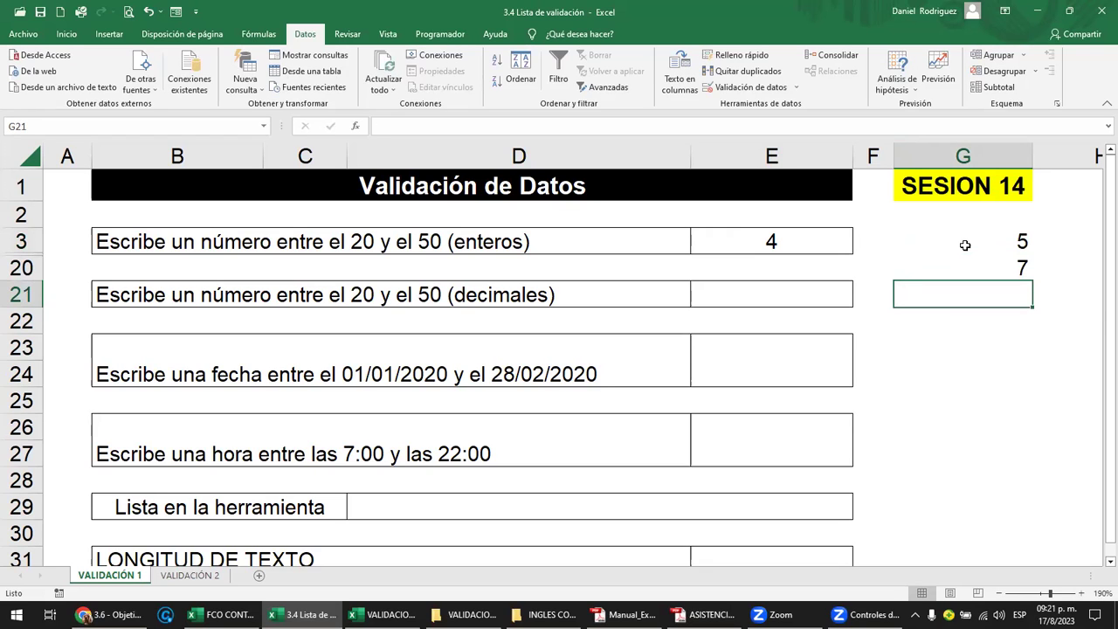
text(30)
key(Return)
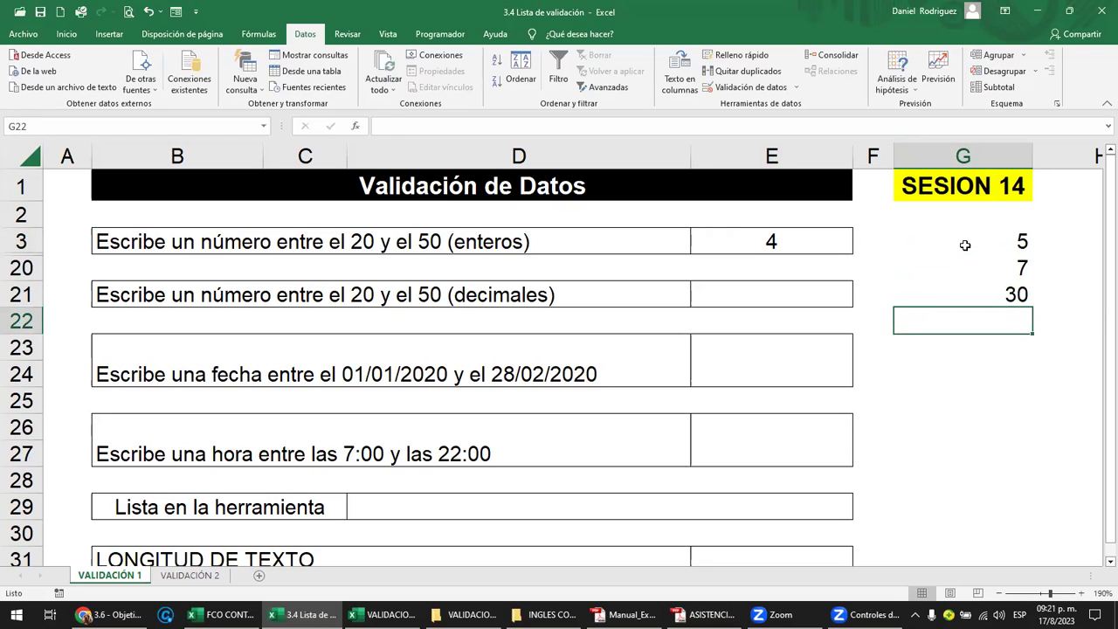
text(15)
key(Return)
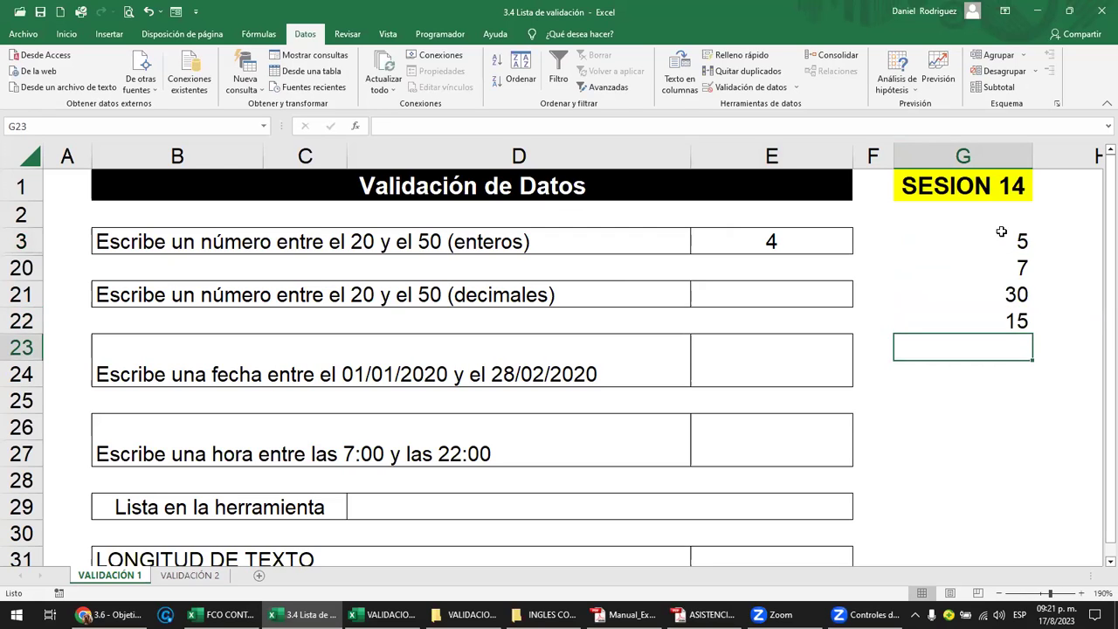
Step: Select the range G3:G22 holding the four test values
drag(1001, 231, 1005, 321)
click(1005, 294)
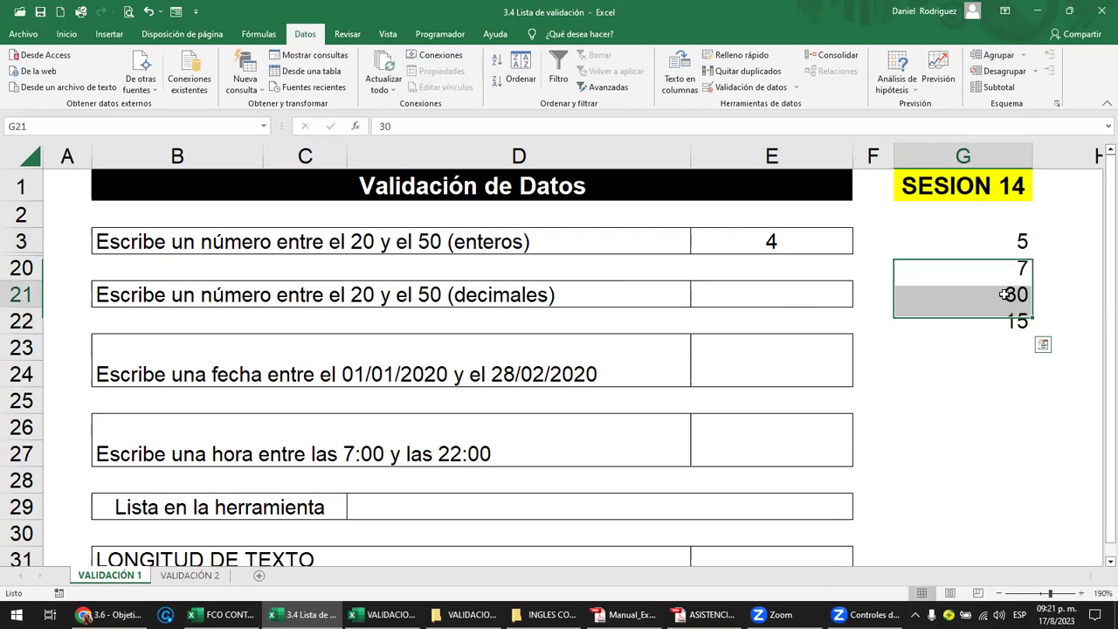
click(1005, 294)
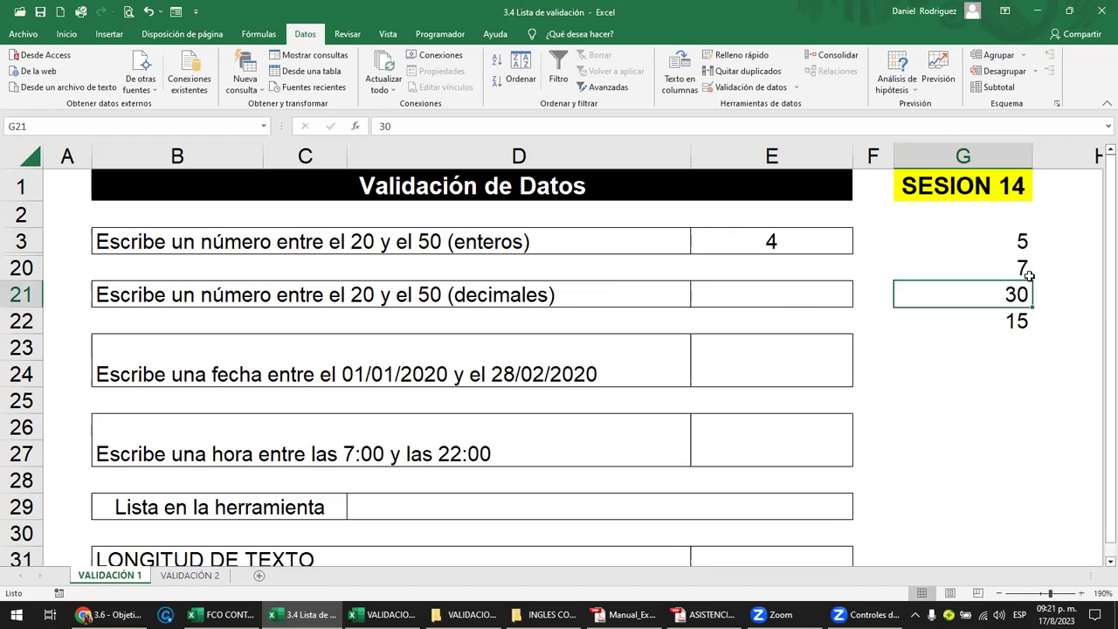
drag(1005, 242, 1016, 314)
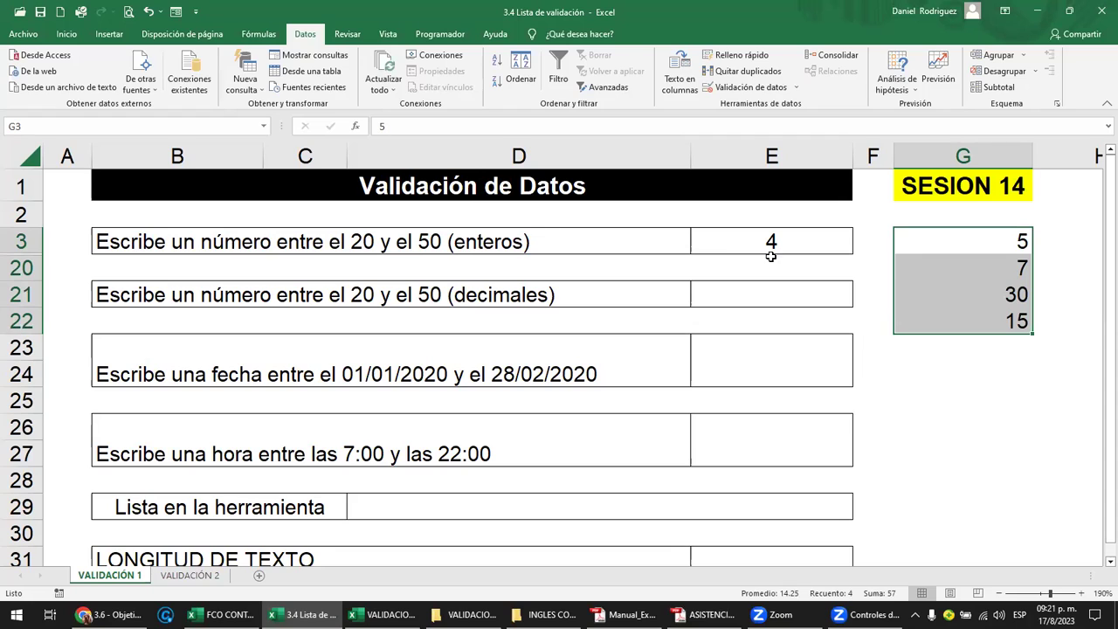
click(1023, 294)
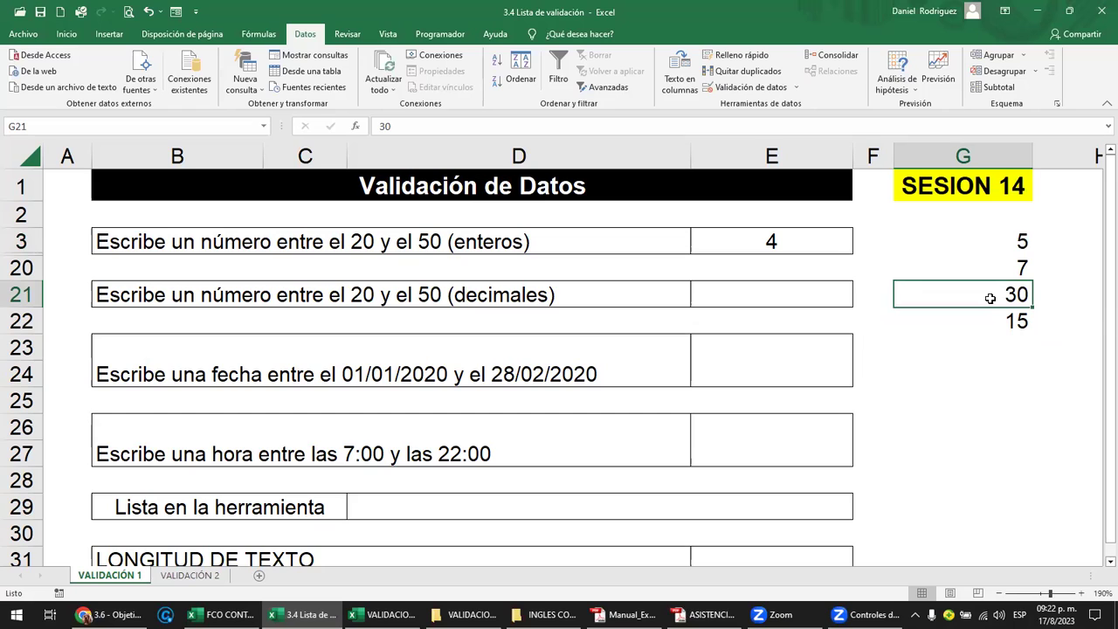
click(995, 337)
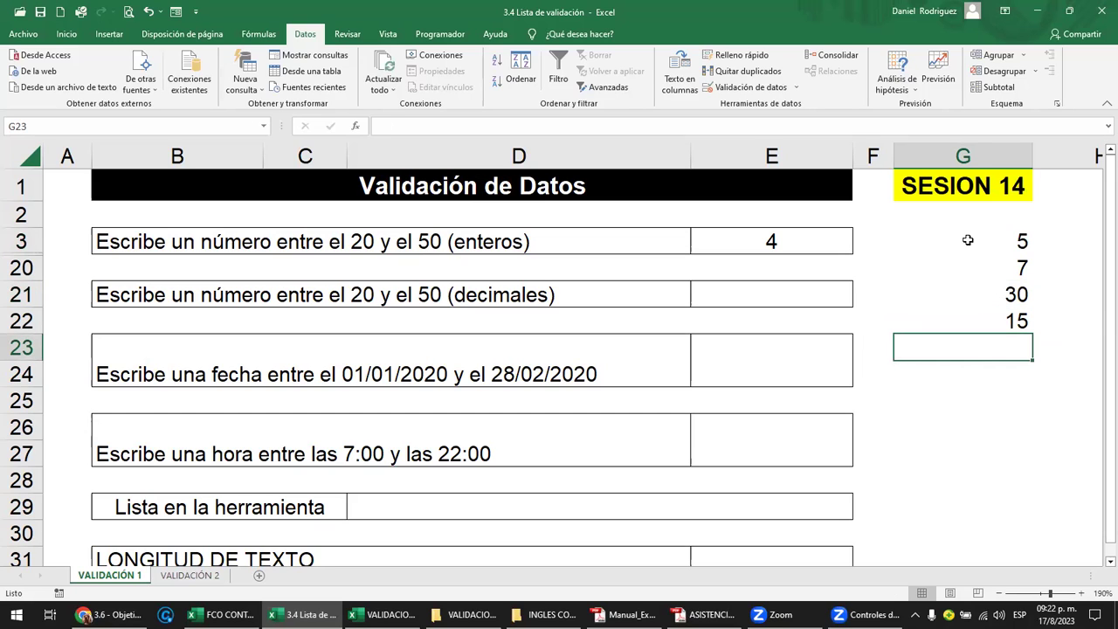
drag(968, 240, 996, 319)
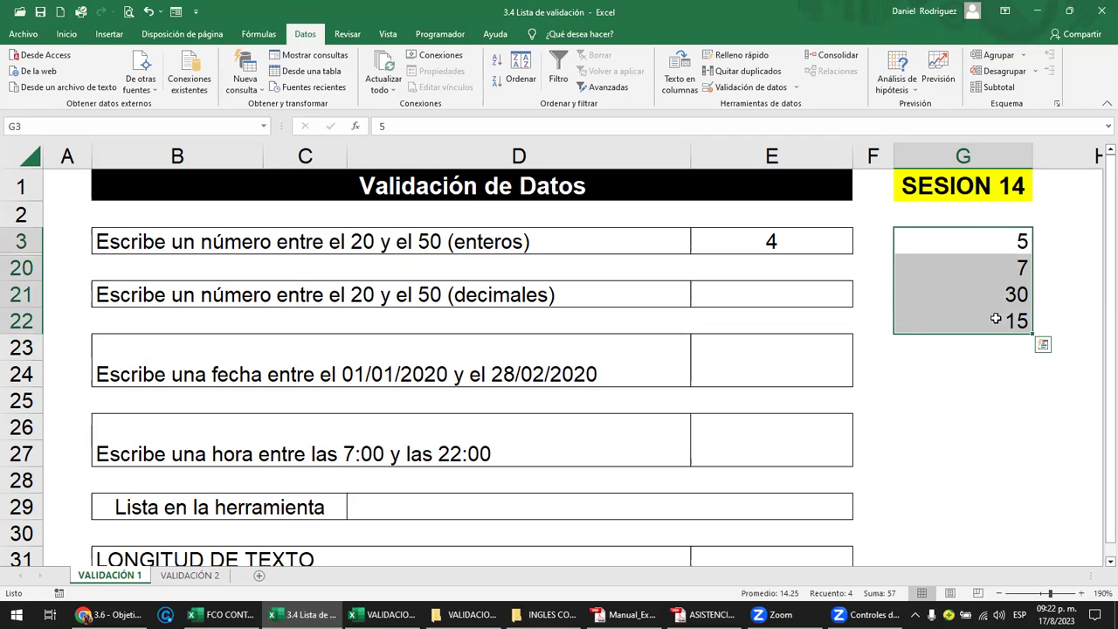
click(968, 358)
drag(996, 237, 1013, 316)
Step: Give G3:G22 a Número entero rule with Mínimo 20 and Máximo 50, and accept
click(796, 87)
click(771, 105)
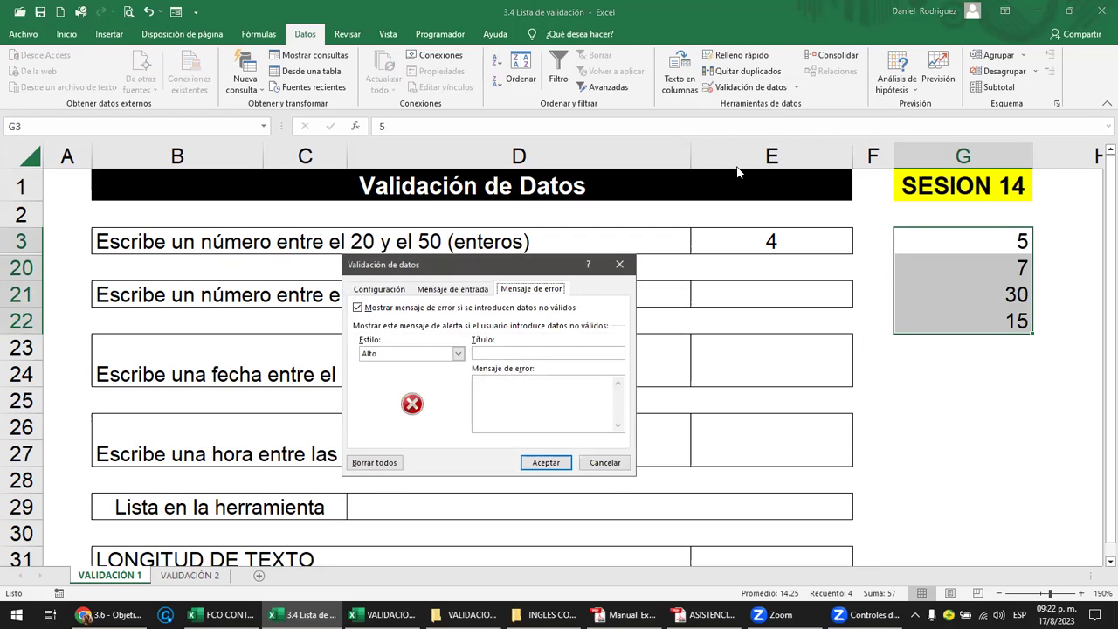
click(376, 289)
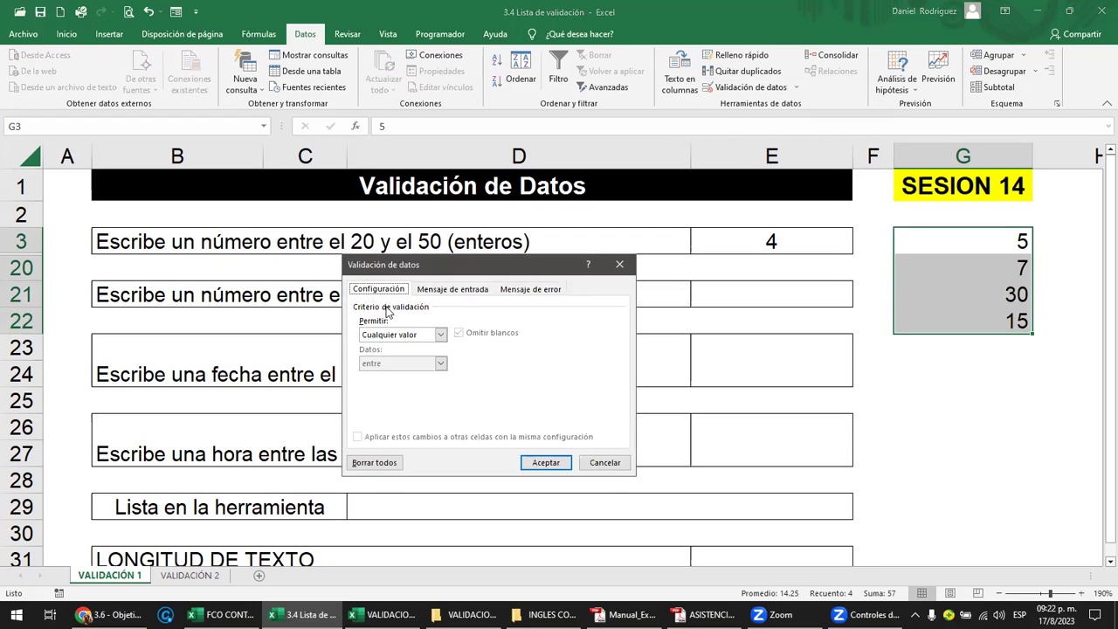
click(440, 336)
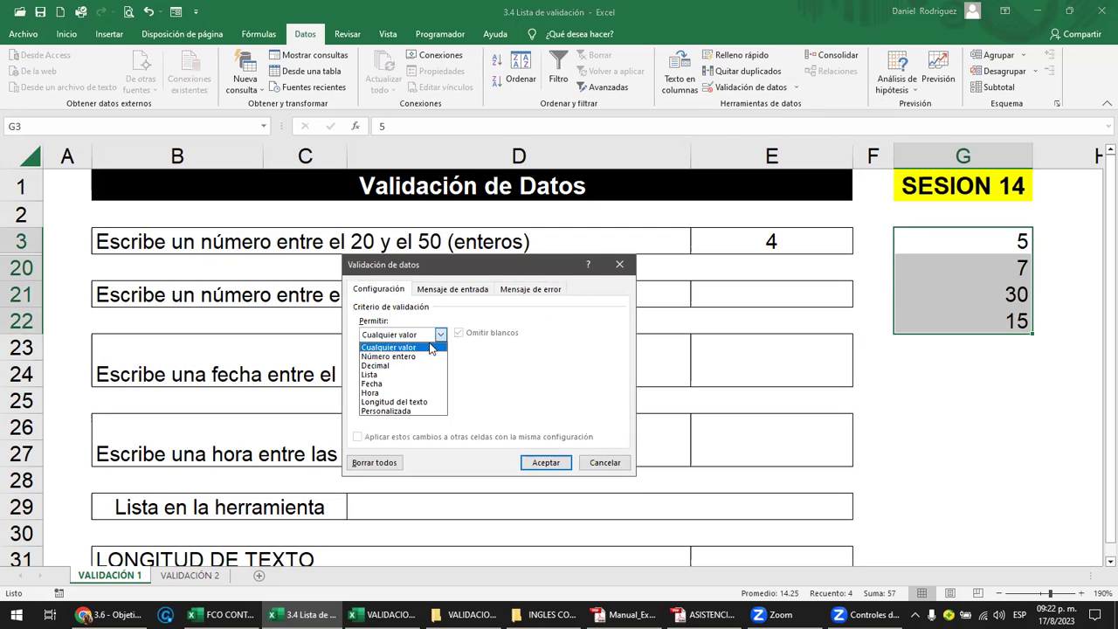
click(411, 357)
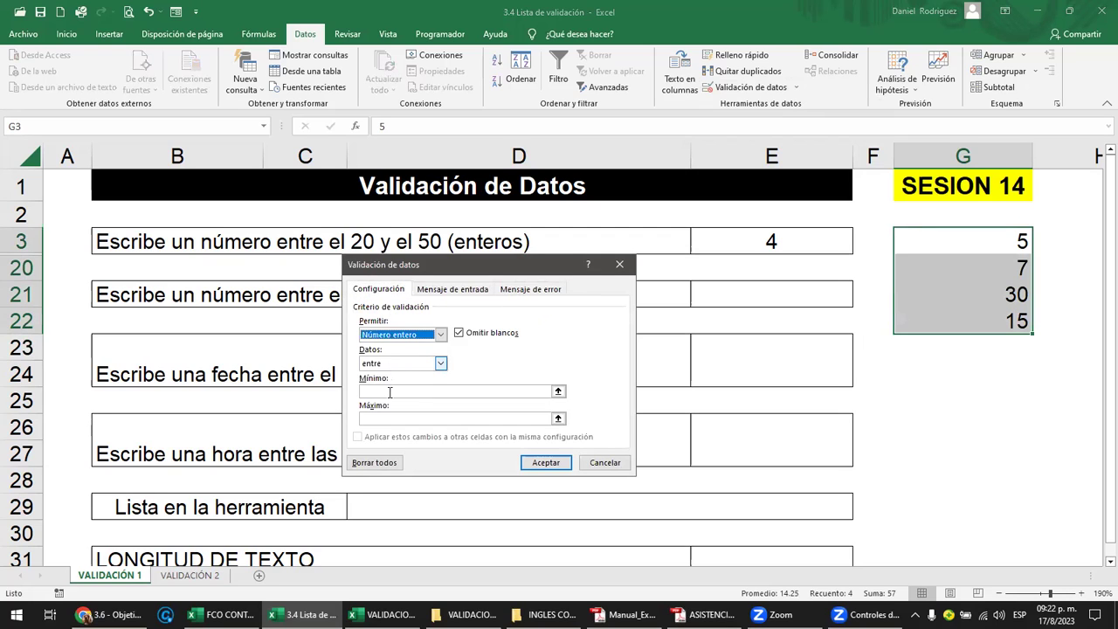
click(384, 392)
text(2)
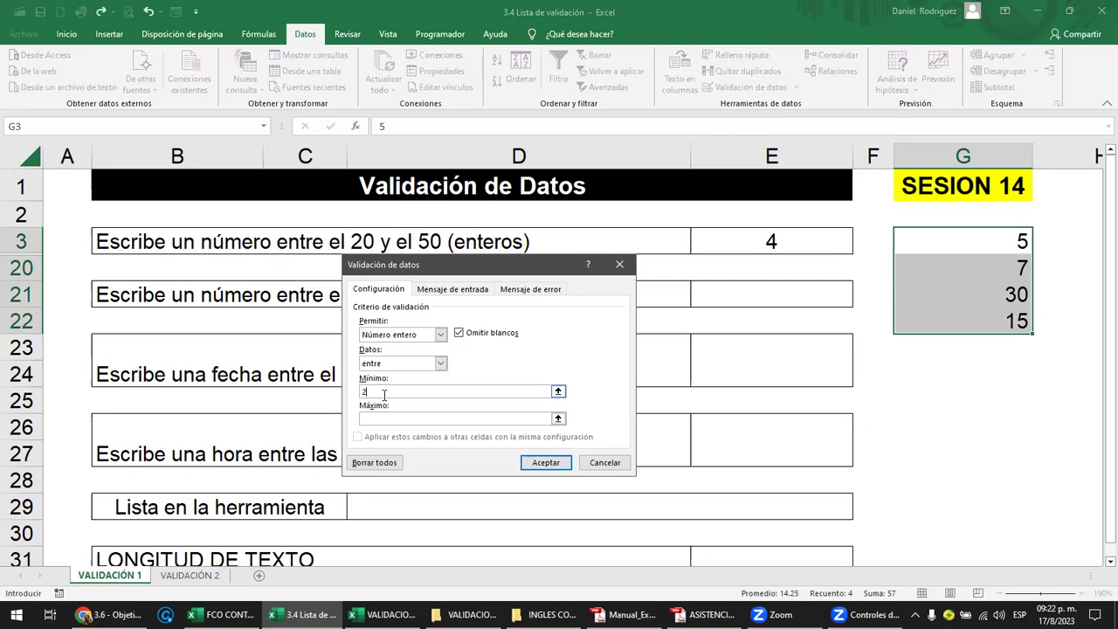
text(0)
click(382, 418)
text(50)
click(454, 291)
click(526, 291)
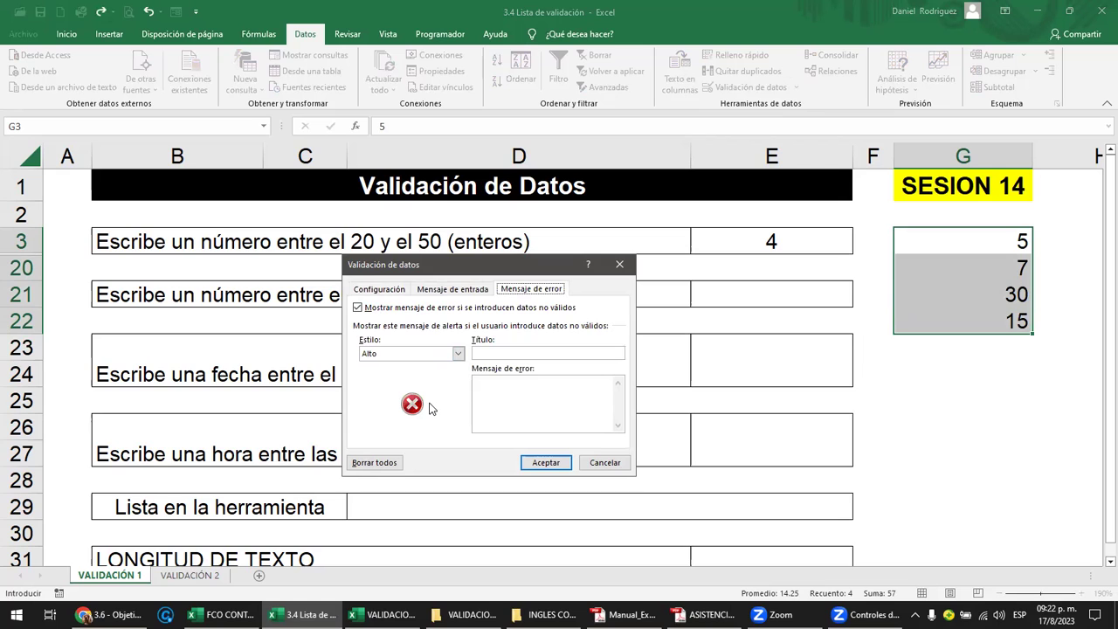
click(548, 463)
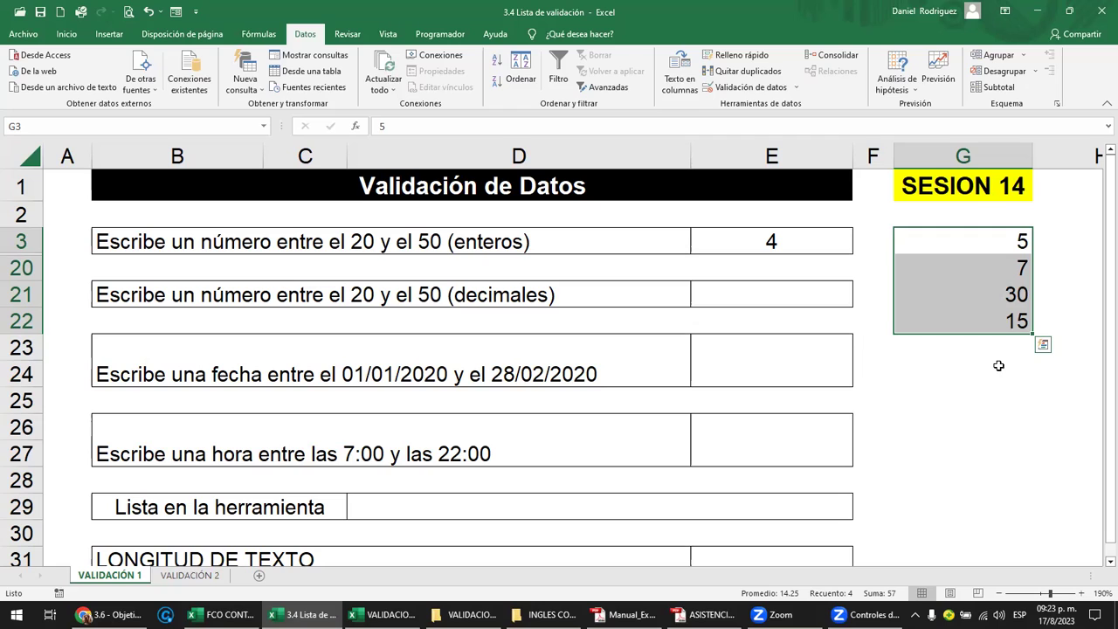
Step: Circle the invalid test values in column G in red, then select the circled 5 in G3
click(998, 365)
drag(999, 238, 1009, 322)
click(795, 88)
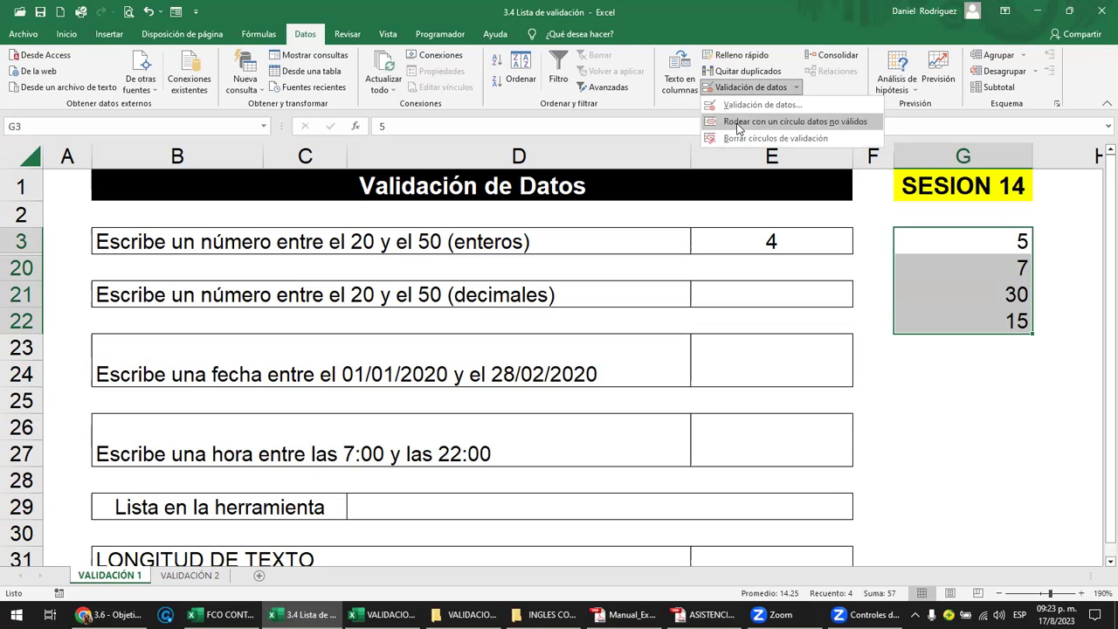
click(830, 128)
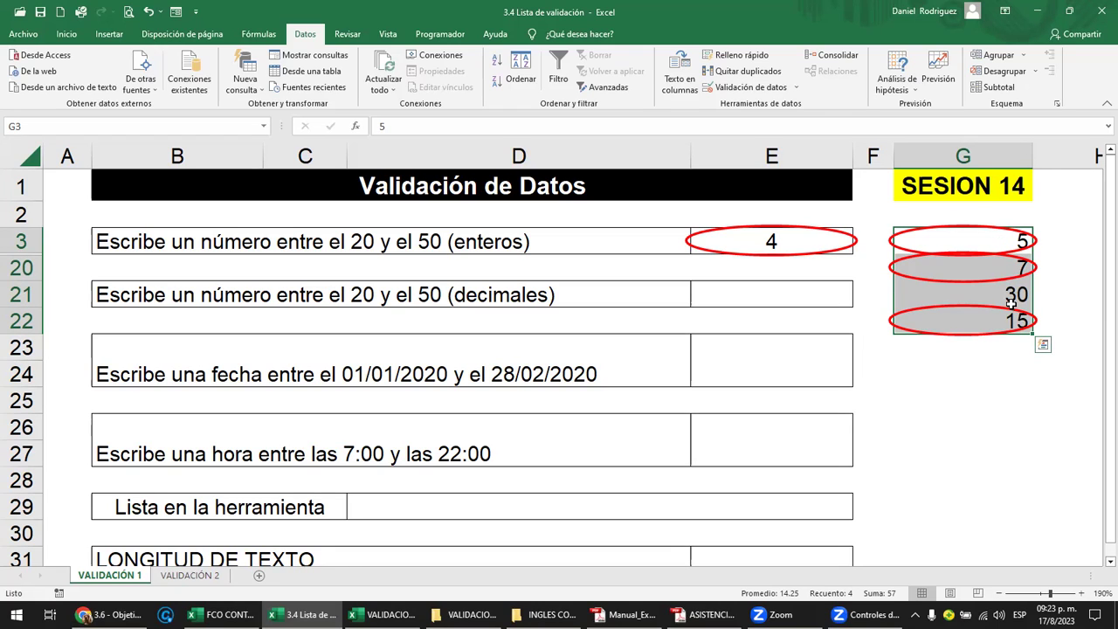
click(986, 371)
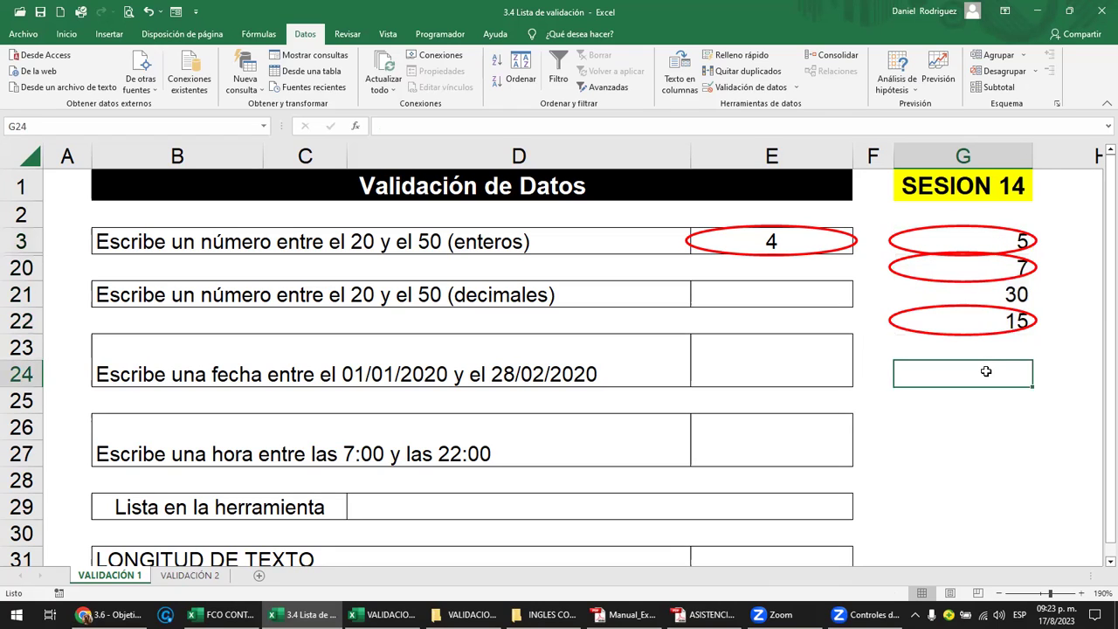
click(1000, 243)
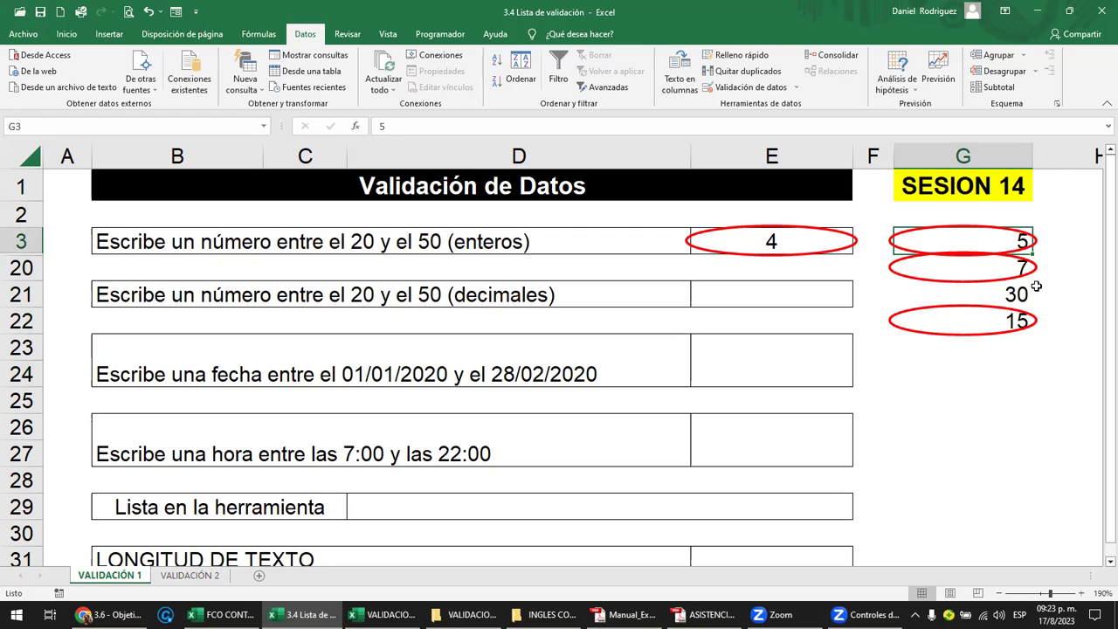
Step: Enter 25 in G3, then test 5 there and cancel the rejection
text(25)
key(Return)
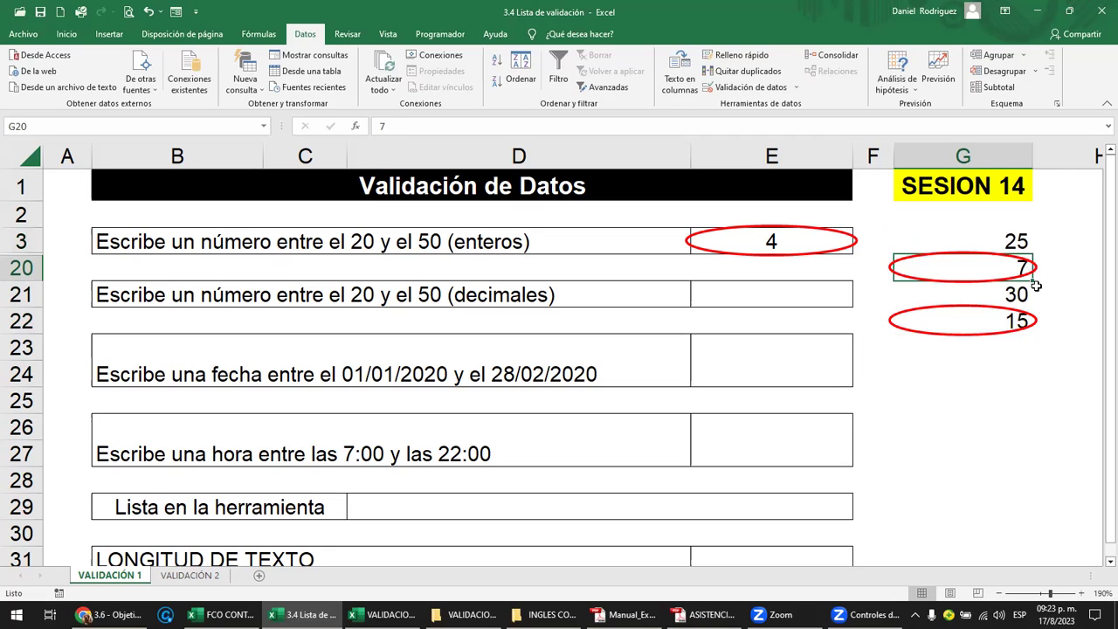
key(Up)
text(5)
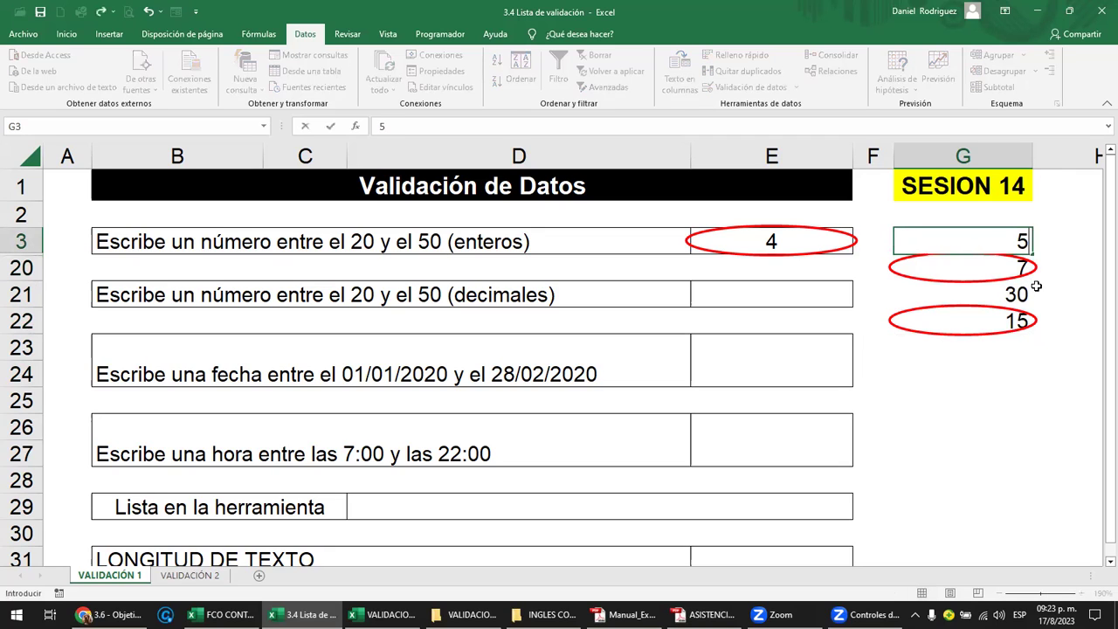
key(Return)
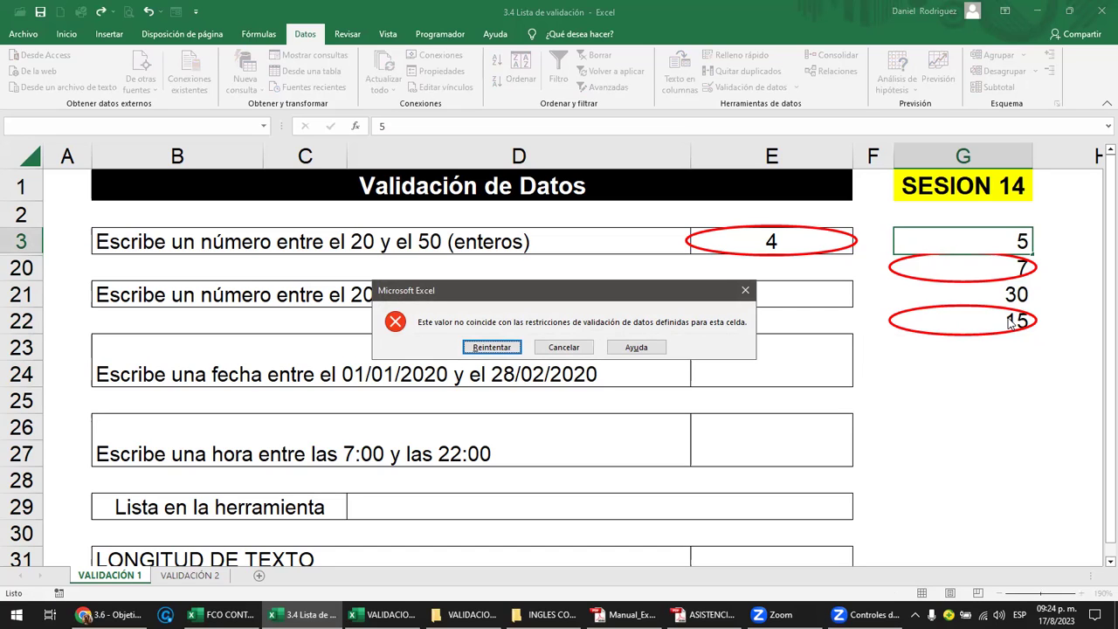
key(Escape)
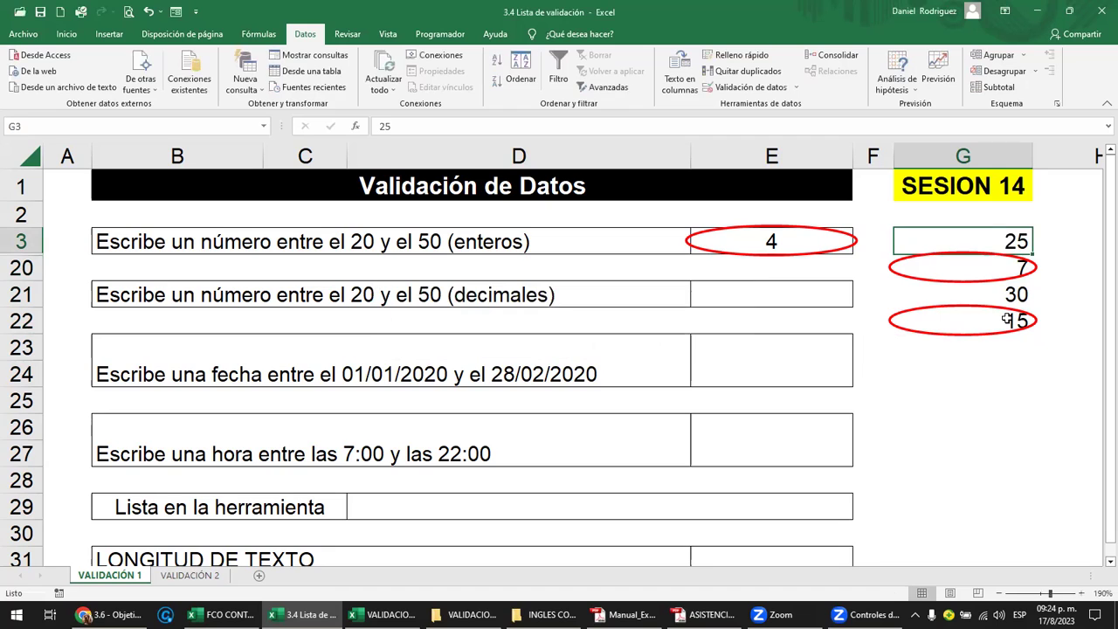
Step: Replace the circled 15 in G22 with 30
click(998, 325)
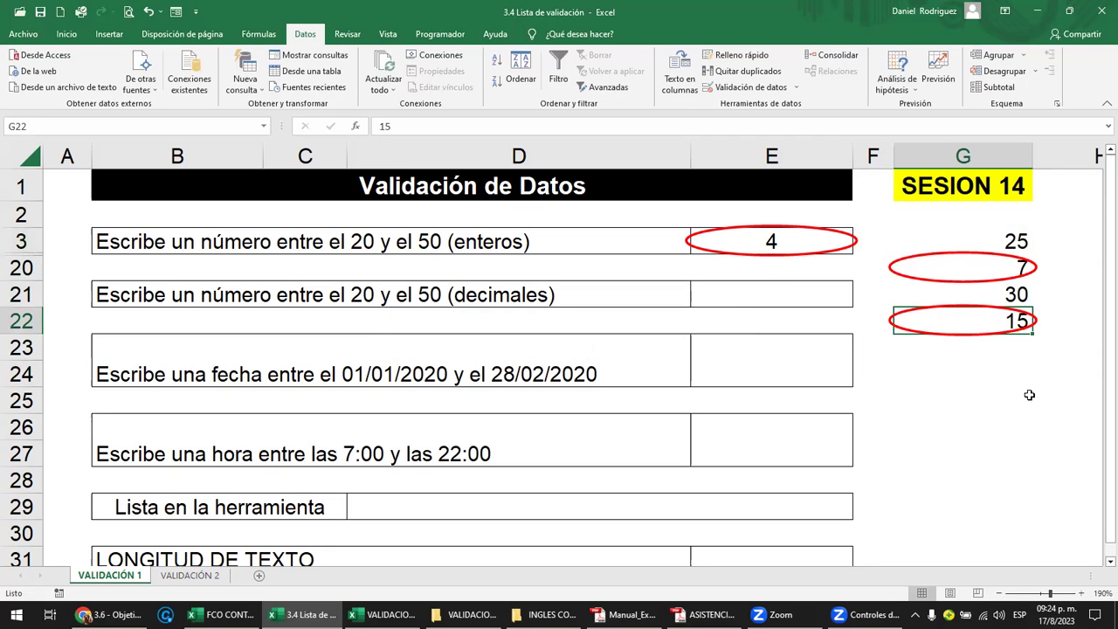
text(30)
key(Return)
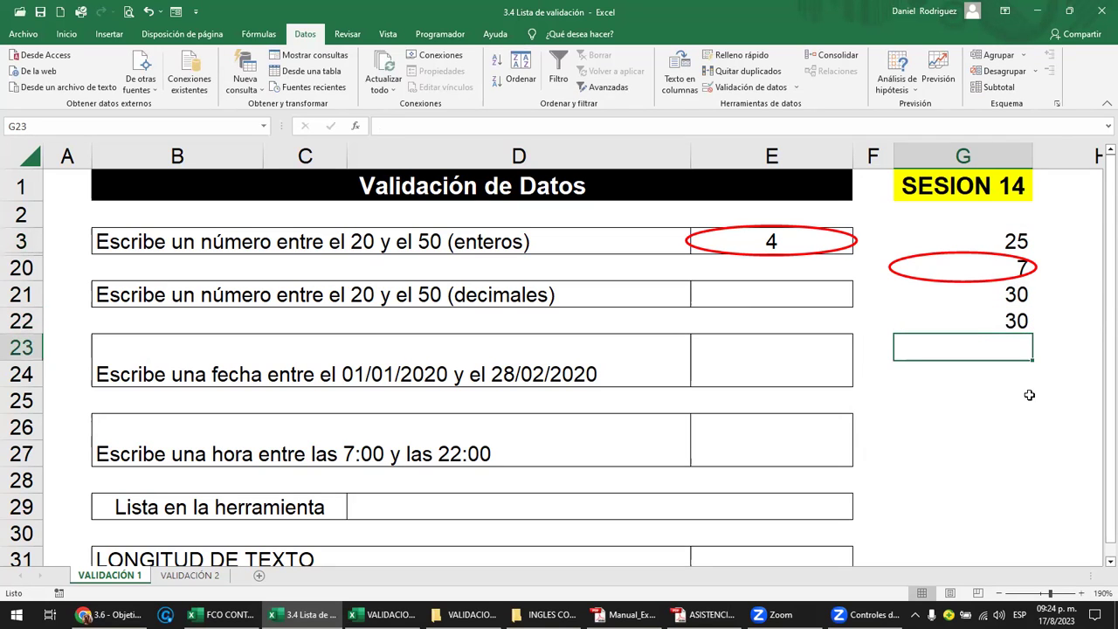
Step: Record 1 in cell V4 of the attendance workbook, then return
key(alt+Tab)
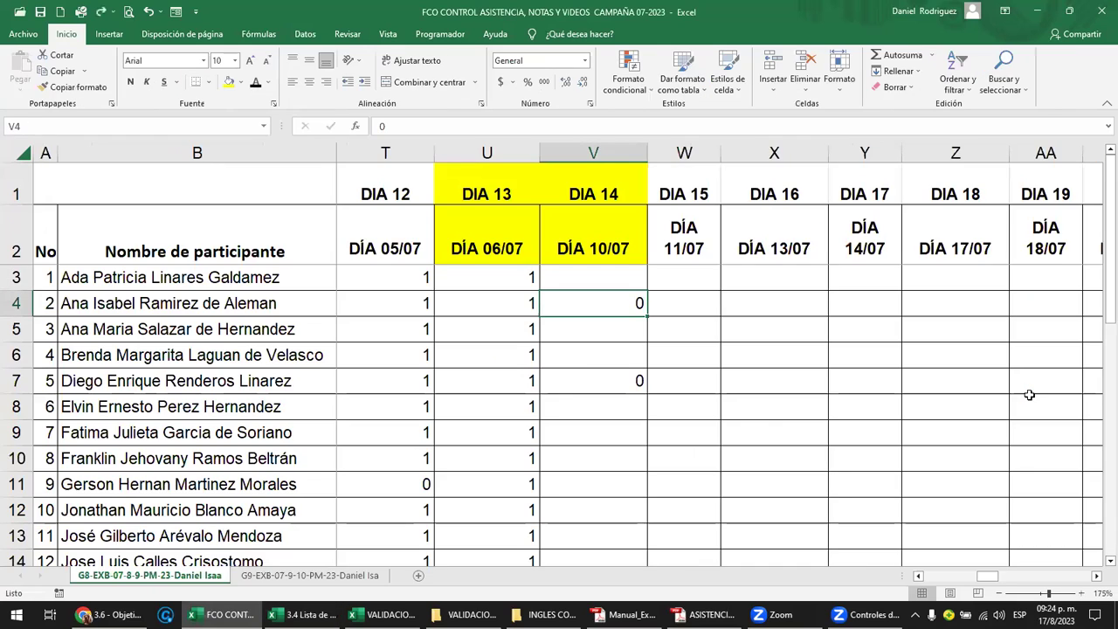
text(1)
key(ctrl+Return)
click(302, 614)
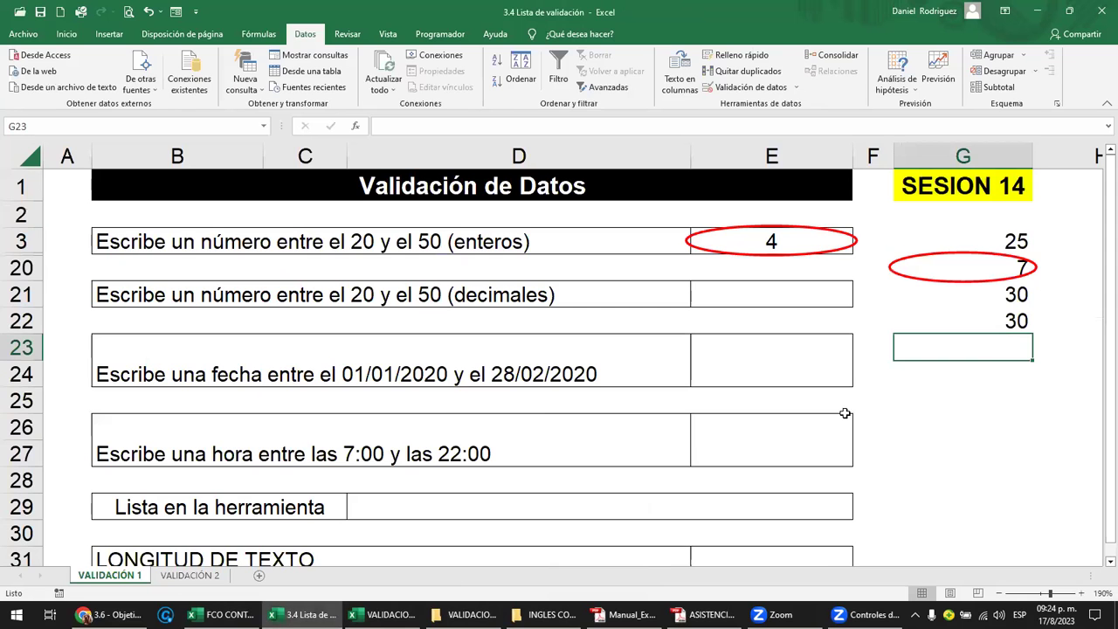
Step: Test 15 in G22 and cancel the rejection so 30 stays
click(1031, 321)
text(15)
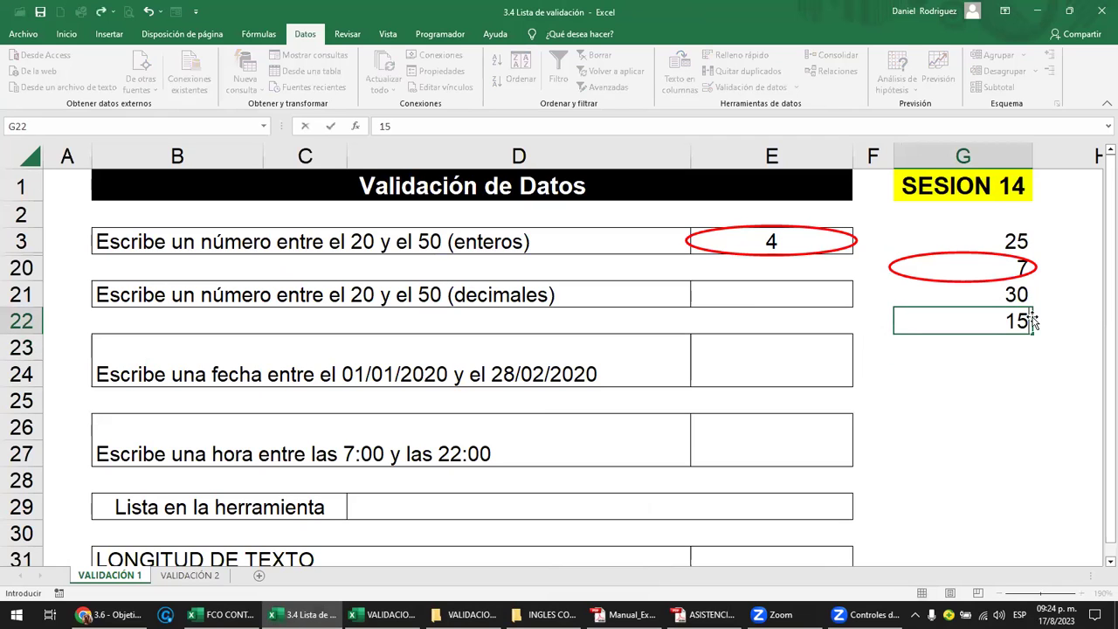
key(Return)
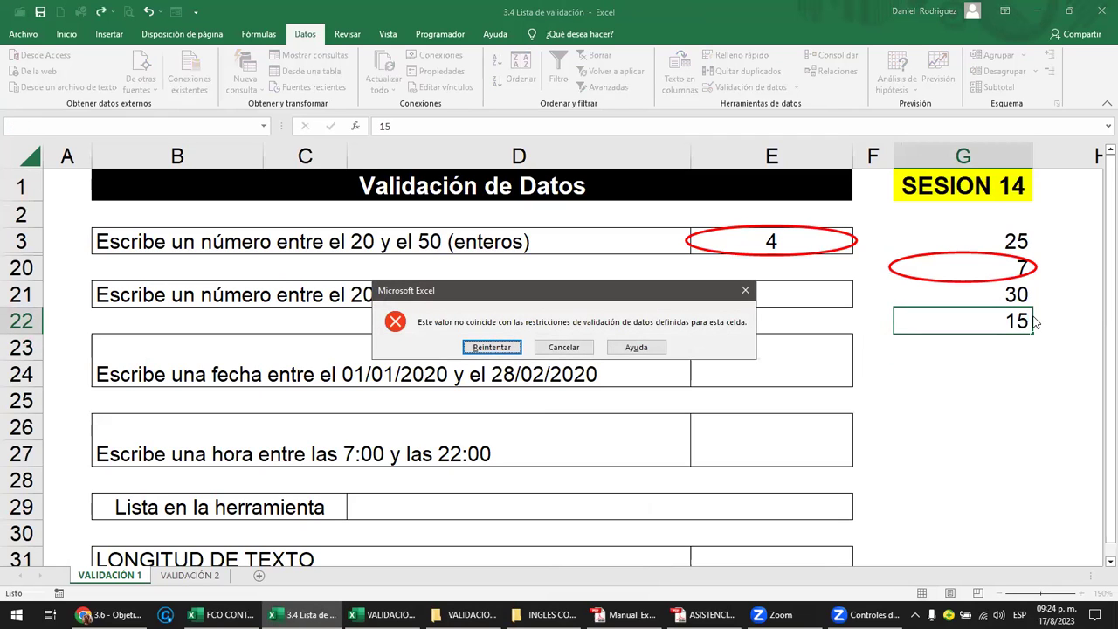
key(Escape)
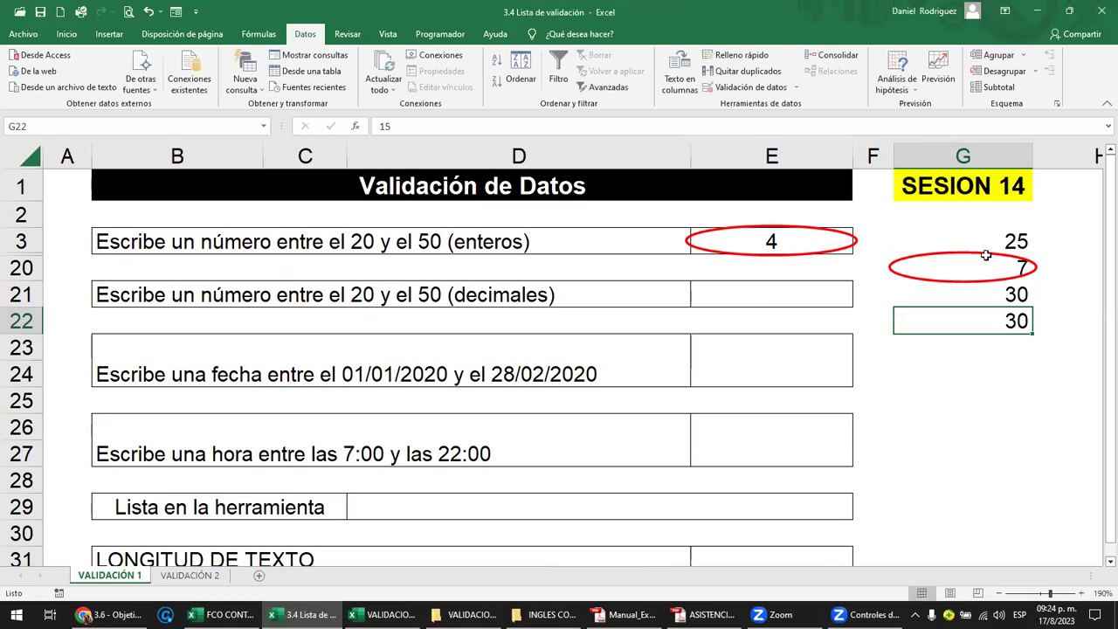
click(983, 245)
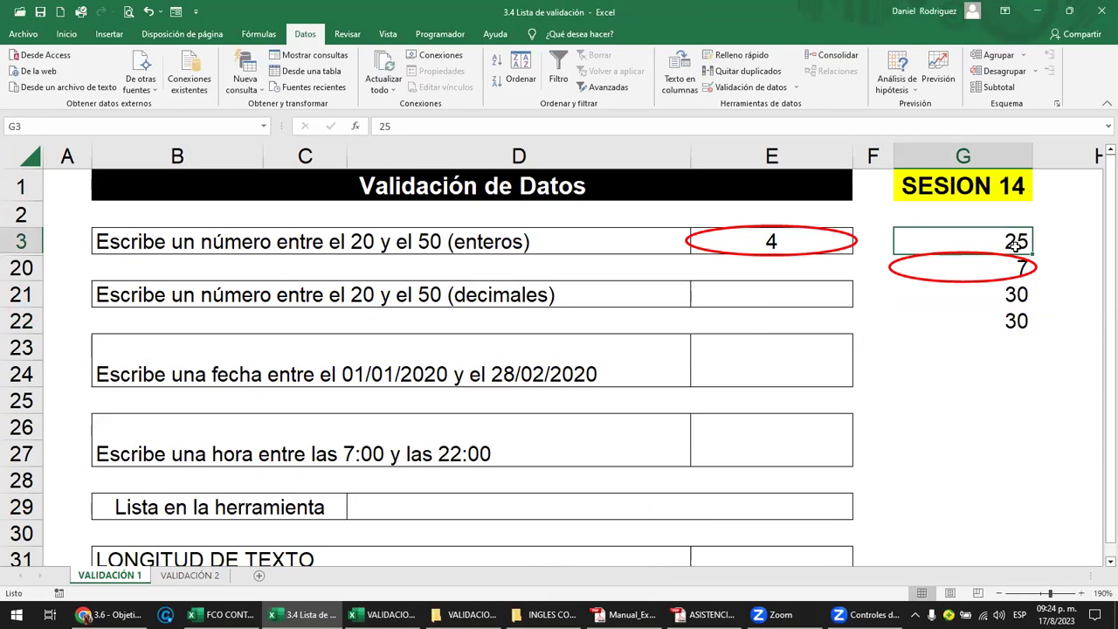
click(796, 87)
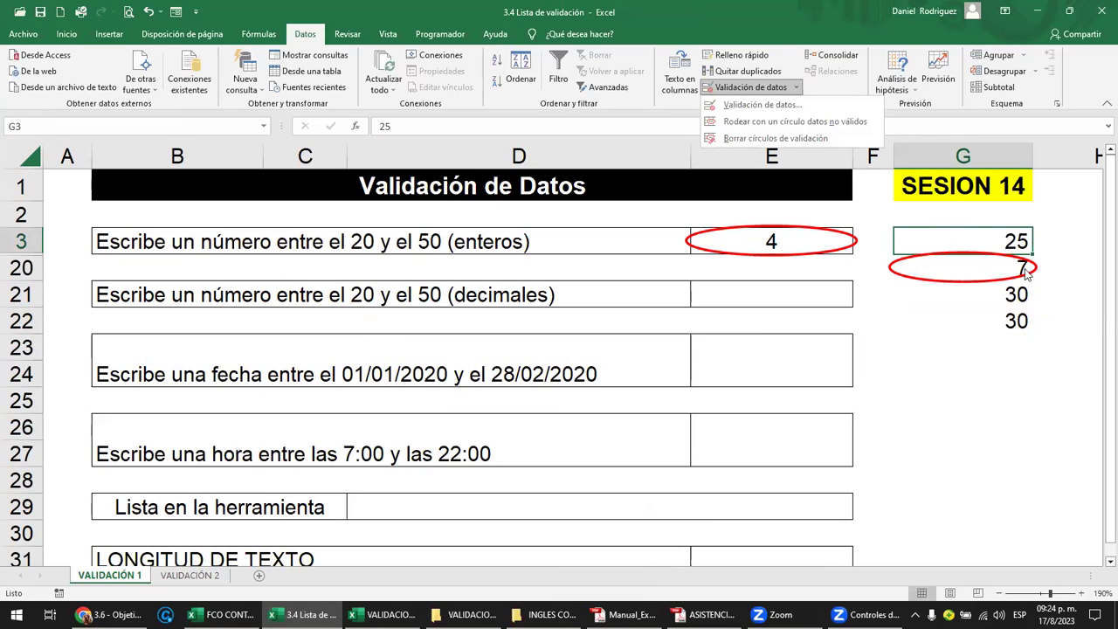
Step: Clear the red validation circles, redraw them with Circle Invalid Data, then clear them again
click(785, 142)
click(796, 92)
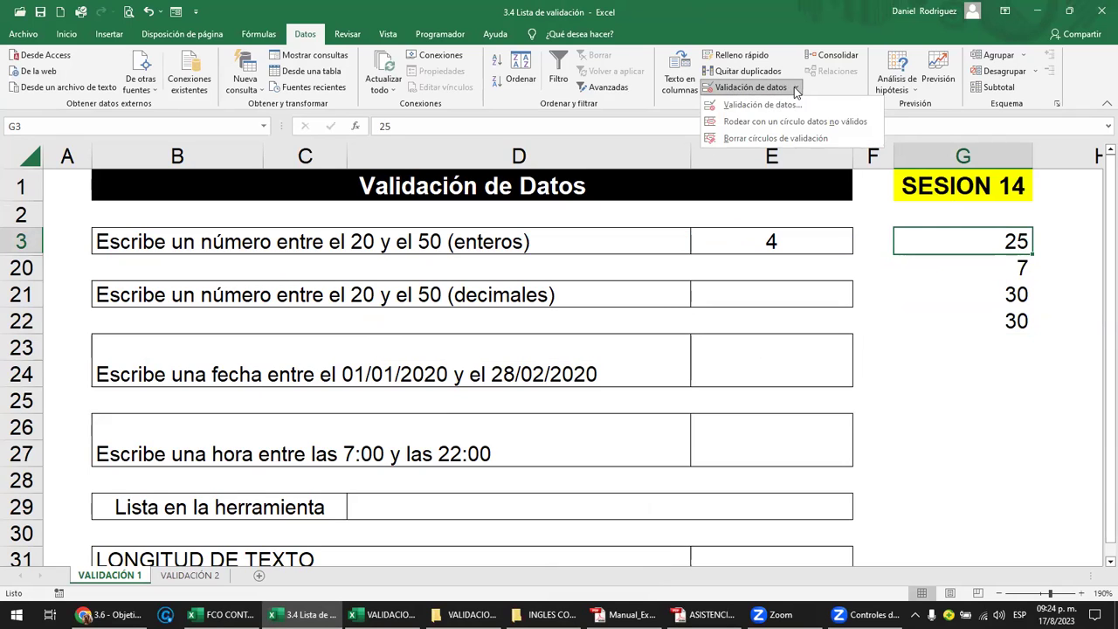
click(783, 125)
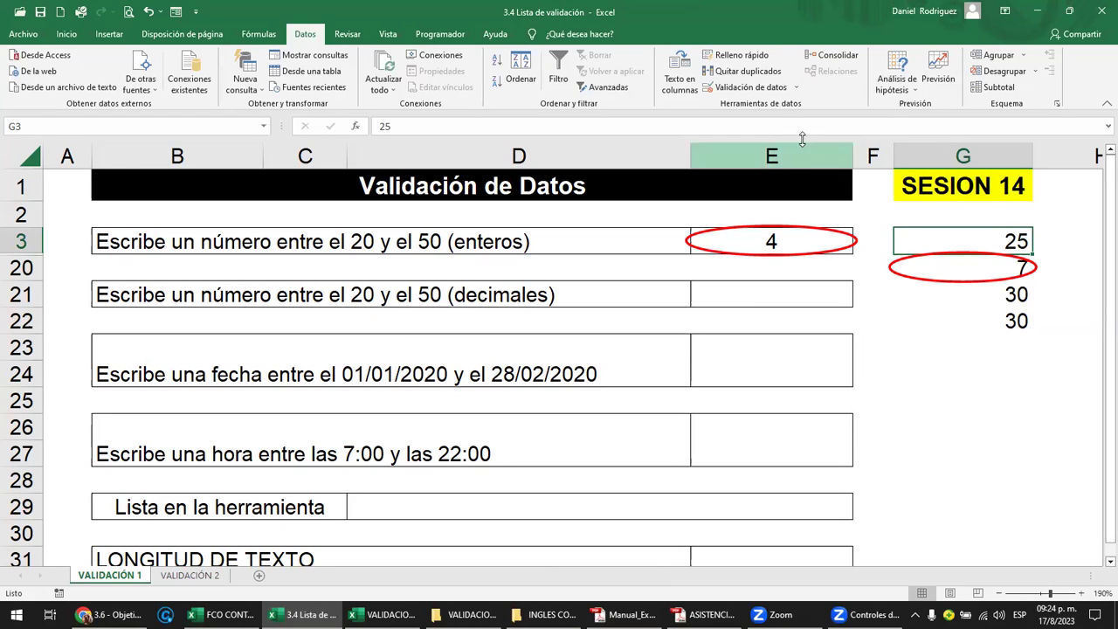
click(796, 88)
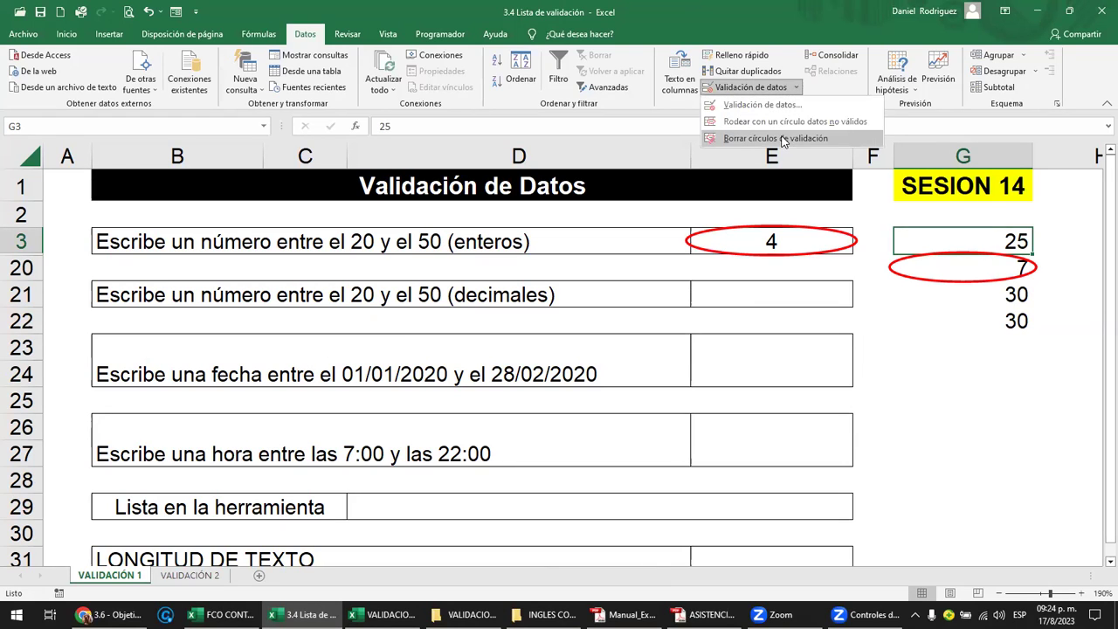
click(751, 138)
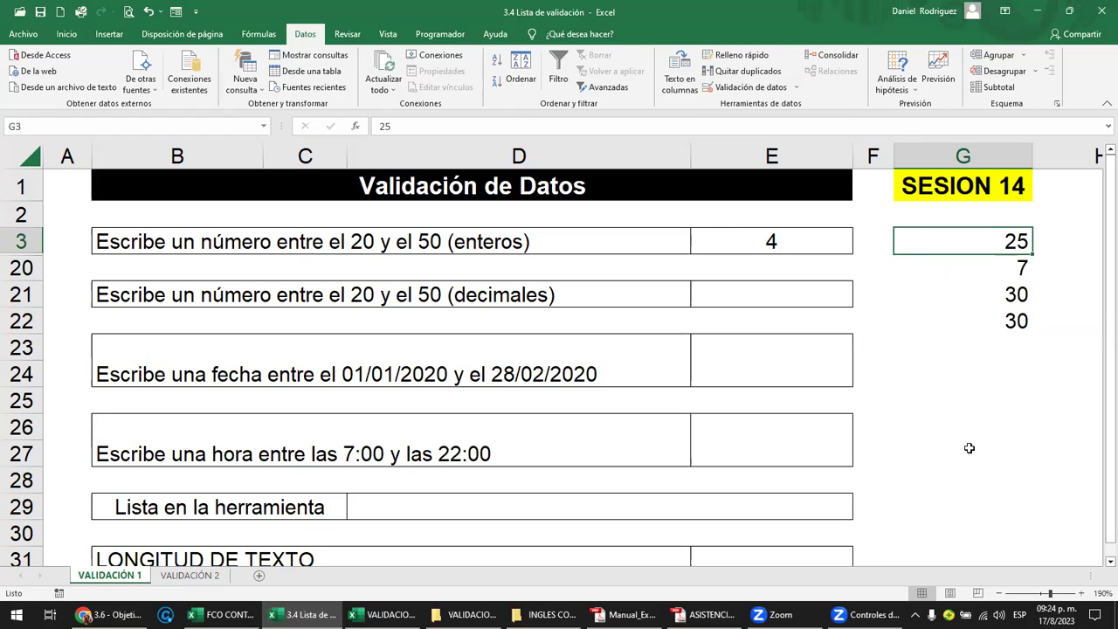
Step: Select the test cells G3 through G23
click(994, 375)
drag(1003, 241, 1003, 315)
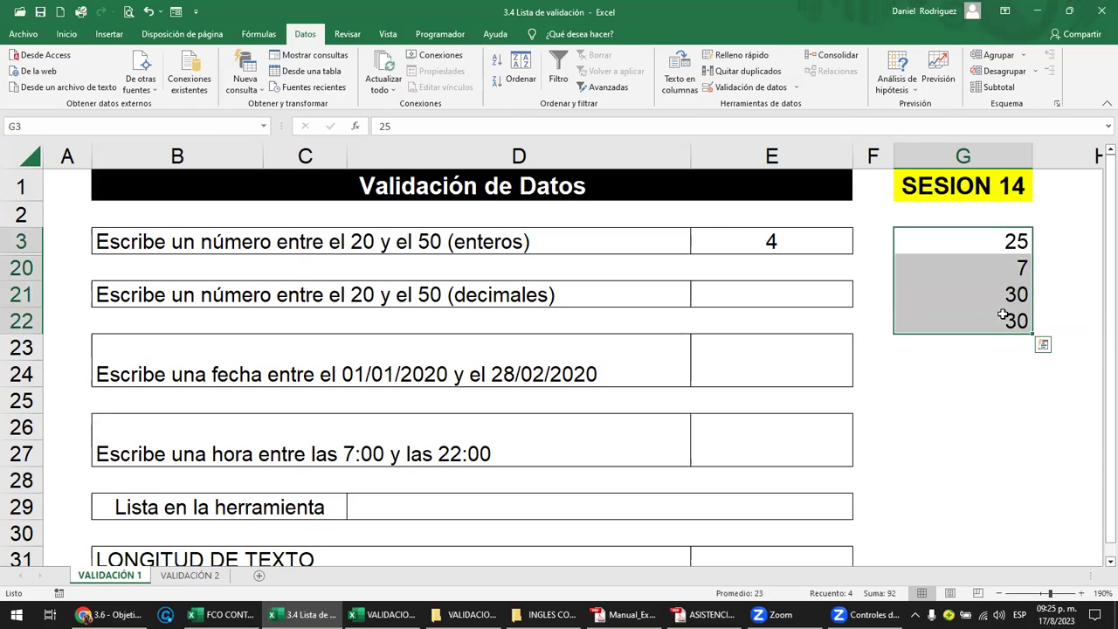
drag(1001, 236, 1002, 319)
drag(975, 238, 989, 343)
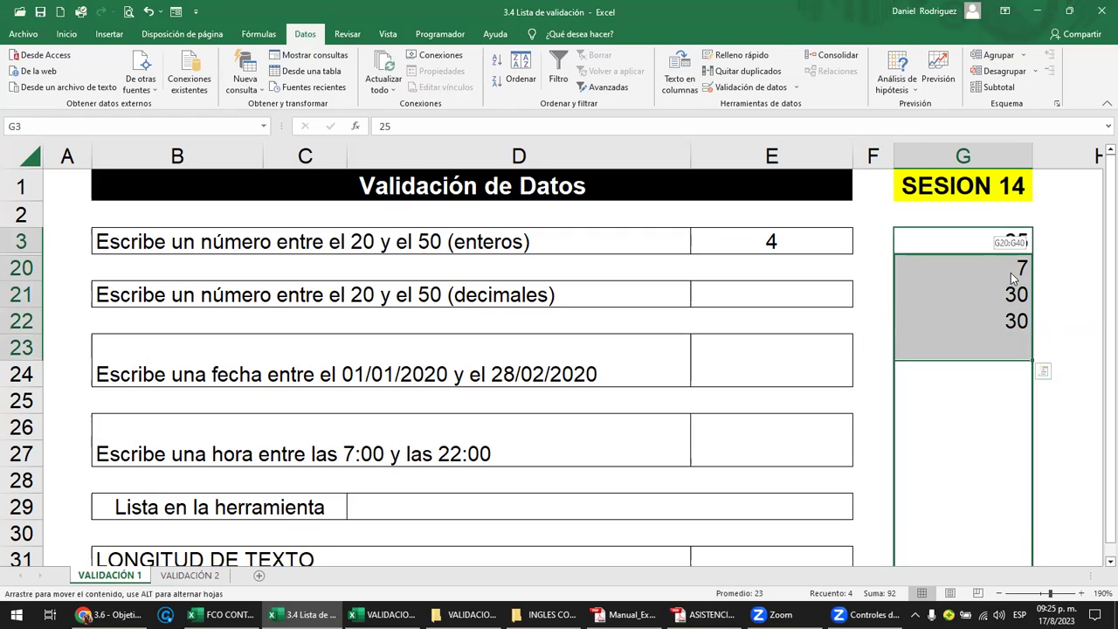
Step: Extend validation to all selected cells, remove every rule with Borrar todos, and apply
click(796, 88)
click(757, 105)
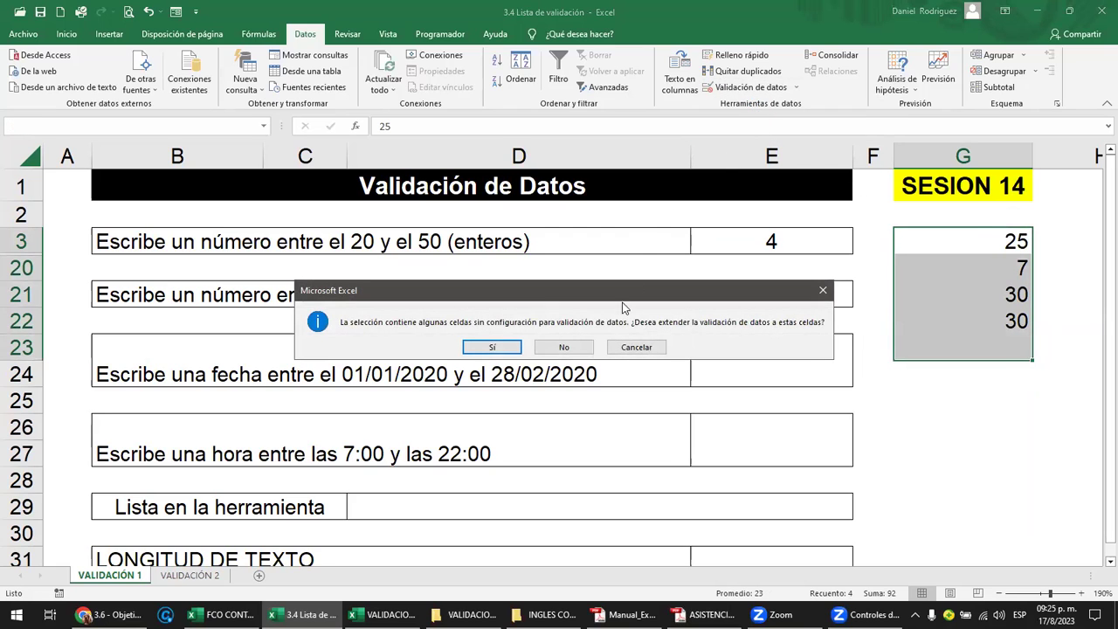
click(492, 348)
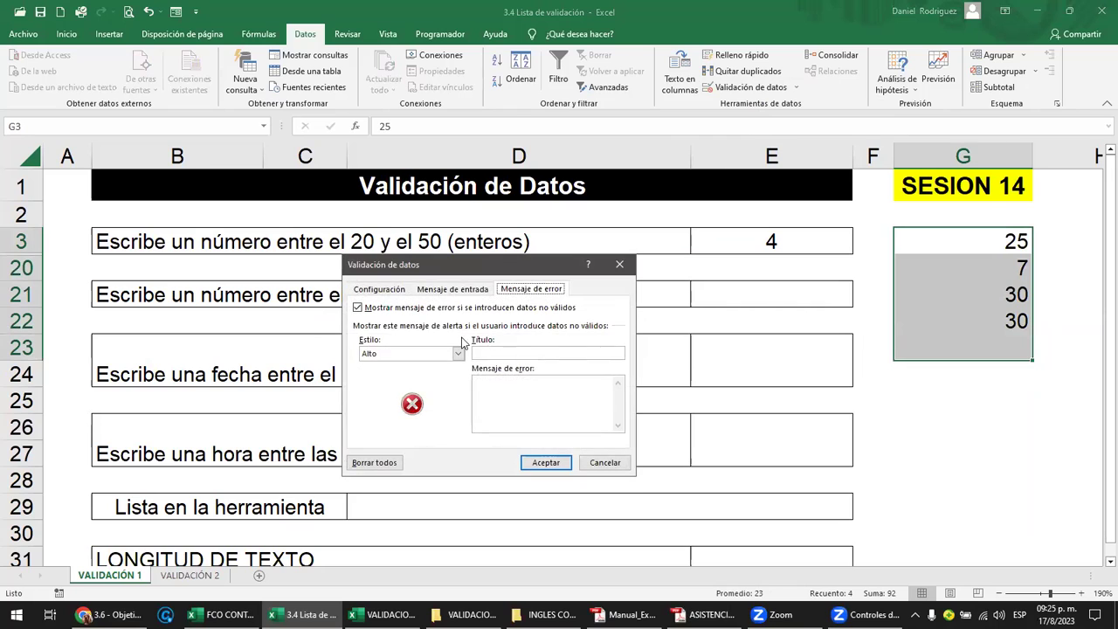
drag(503, 264, 665, 216)
click(541, 241)
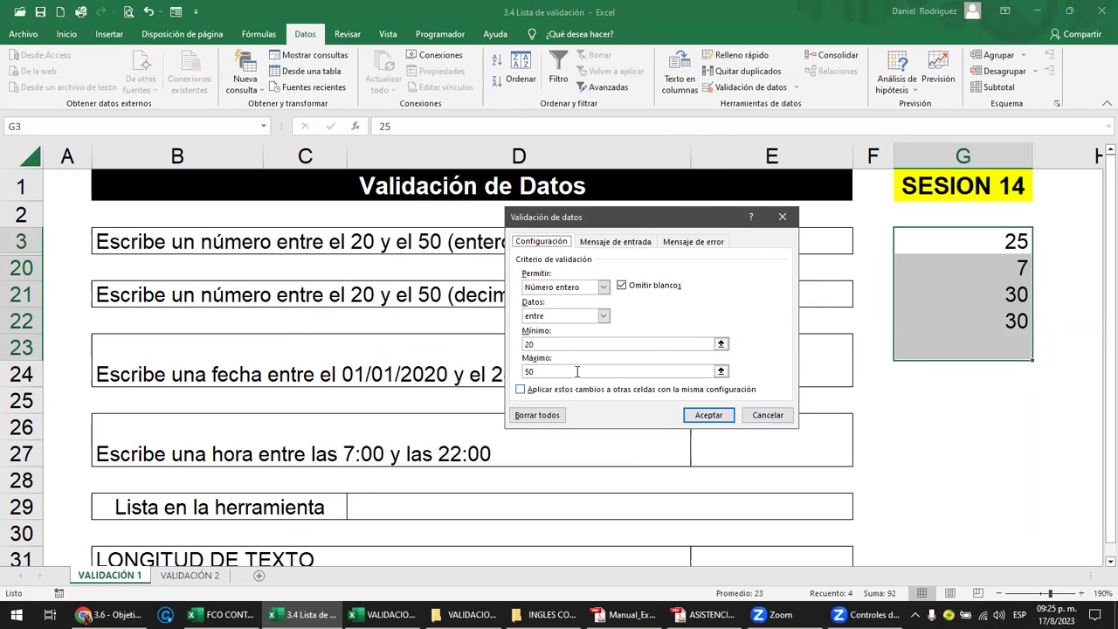
click(539, 416)
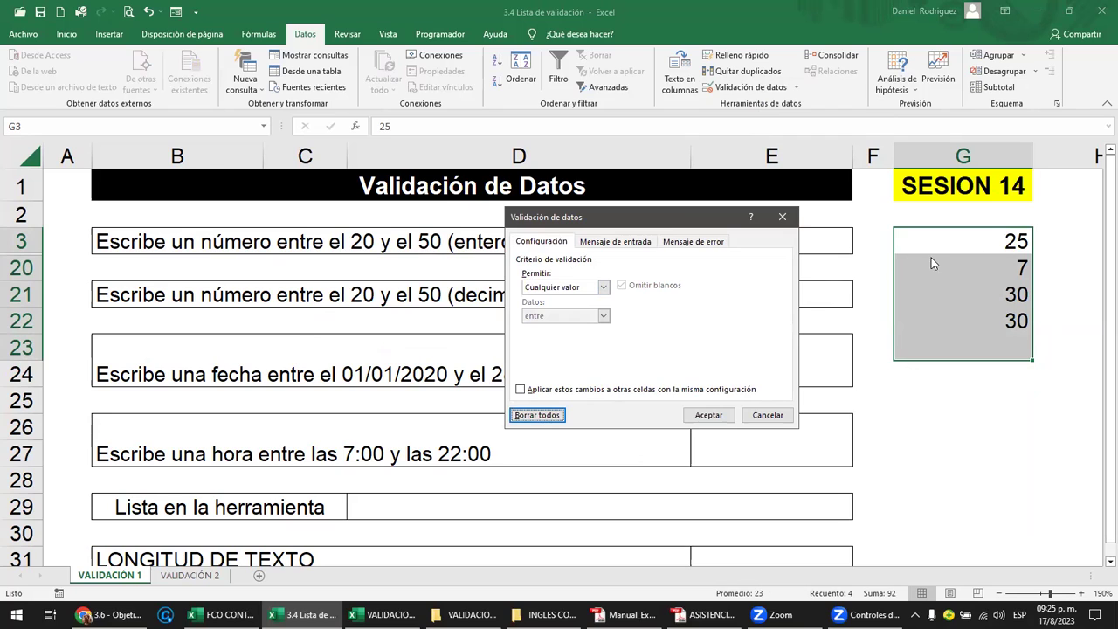
click(690, 416)
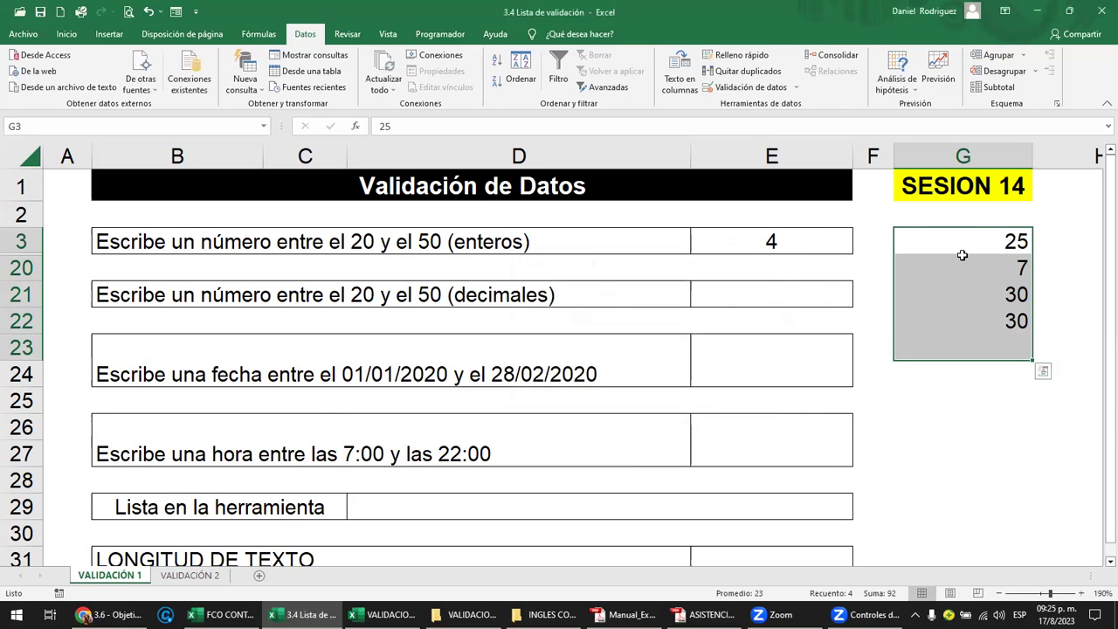
click(980, 234)
drag(979, 234, 1038, 239)
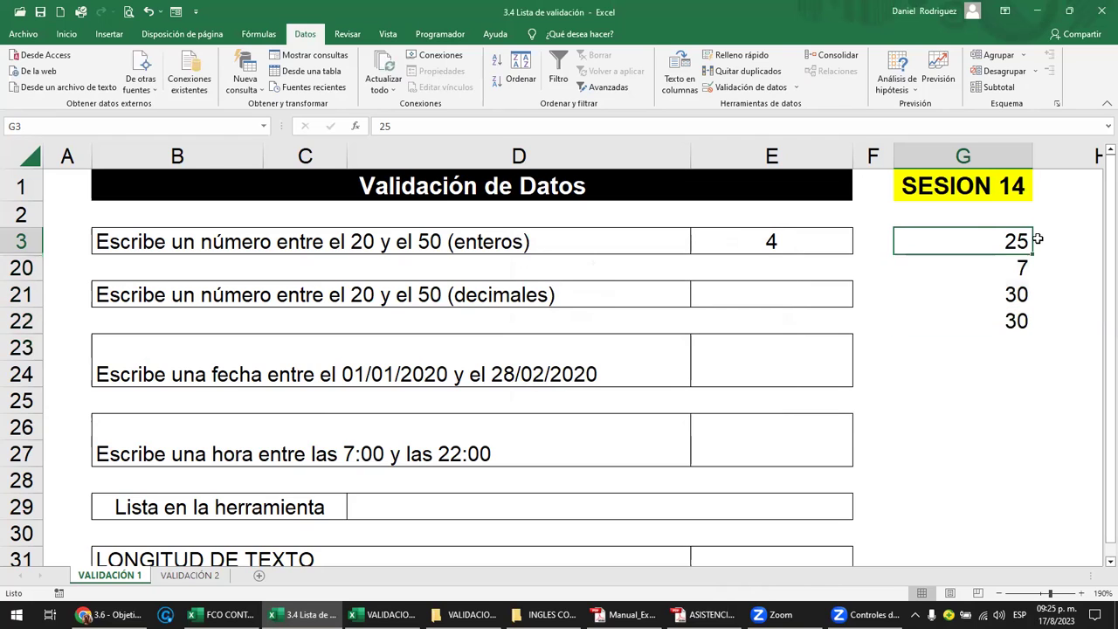
Step: Enter 1 in three column G cells, then delete all the column G test values
text(1)
key(Return)
text(1)
key(Return)
text(1)
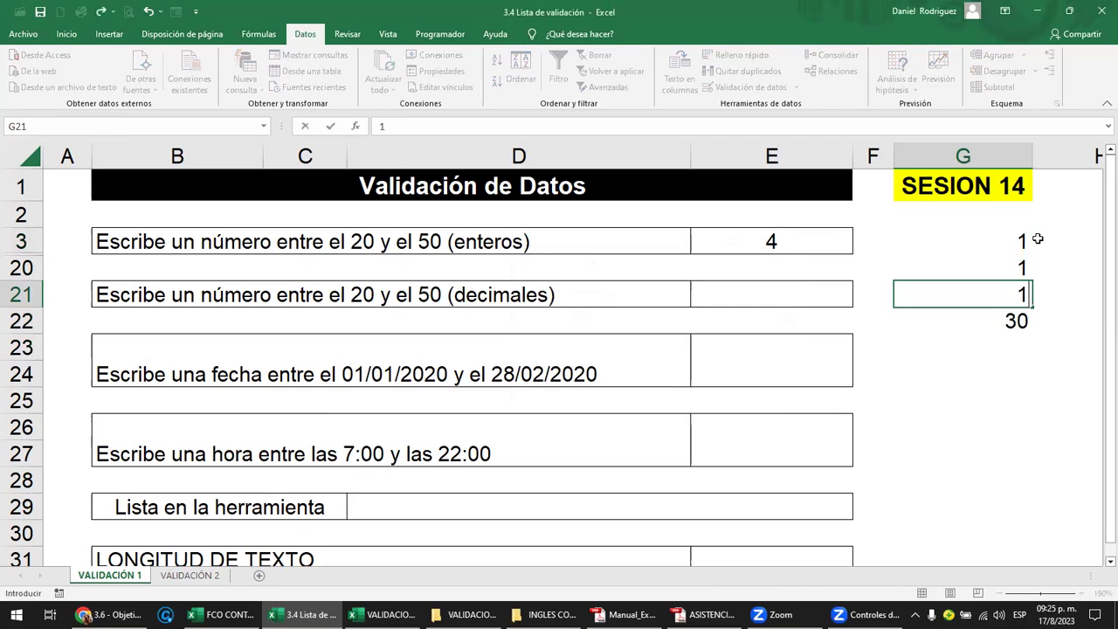
key(Return)
key(shift+Up)
key(shift+Up)
key(shift+Up)
key(Delete)
Step: Enter 20 then 20.5 in E3, dismissing the NUMERO NO PERMITIDO alert to keep 20.5
key(Left)
key(Left)
key(Up)
key(Up)
key(Up)
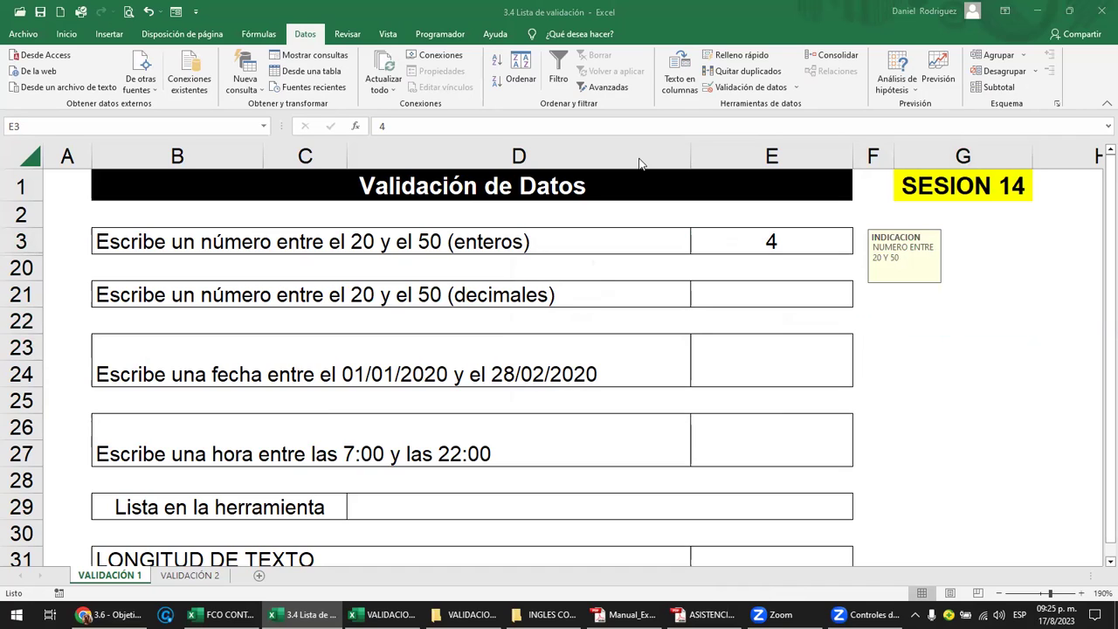
click(787, 299)
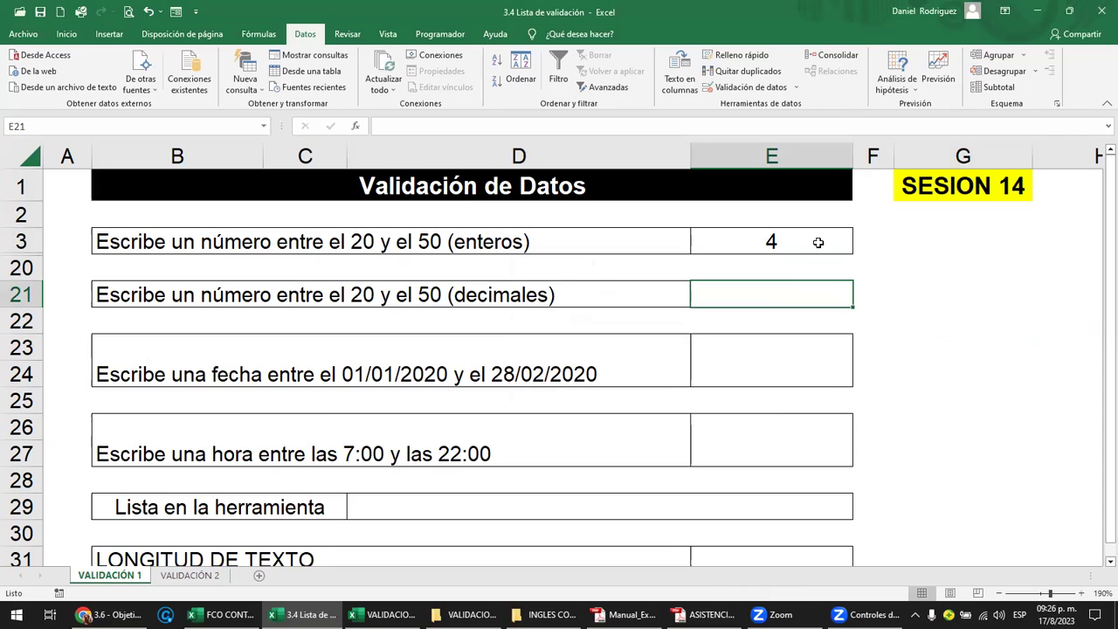
click(773, 242)
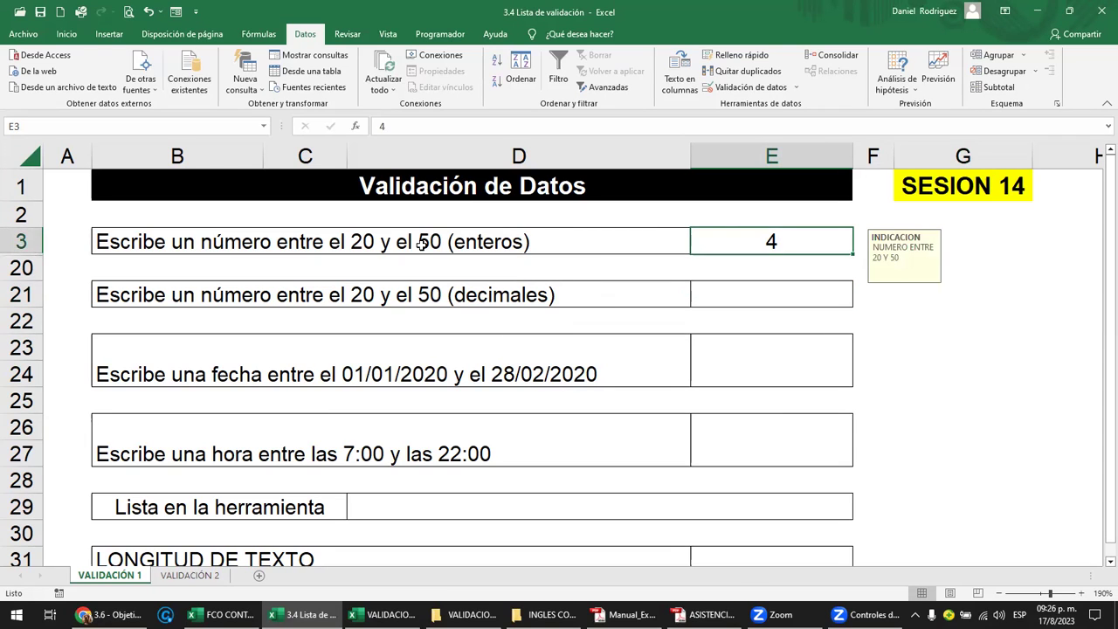
text(20)
key(Return)
key(Up)
text(20.5)
key(Return)
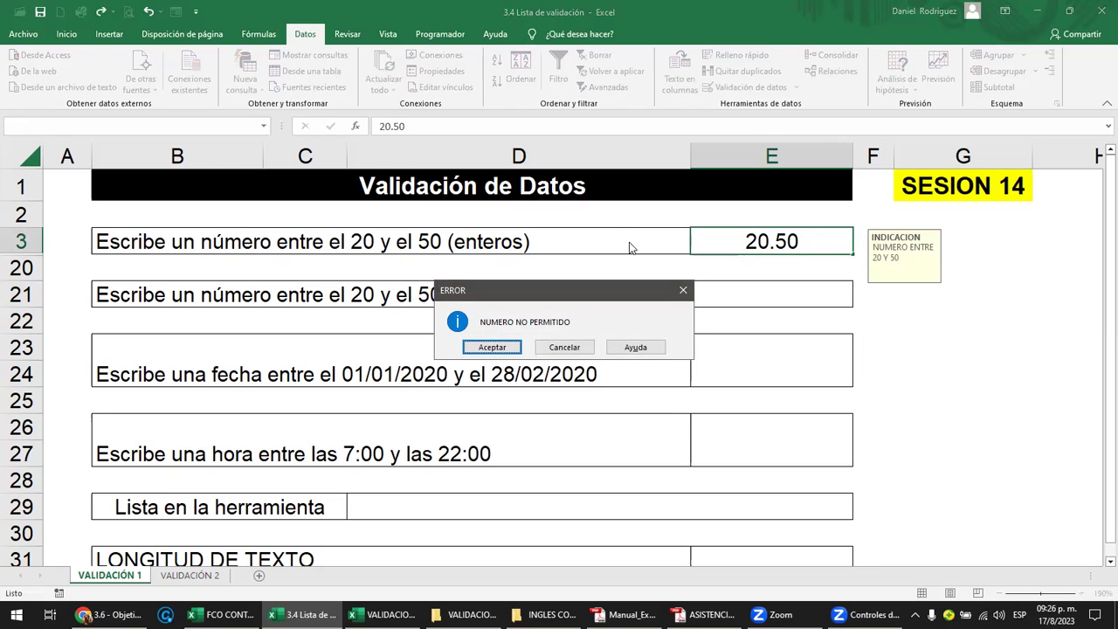
key(Return)
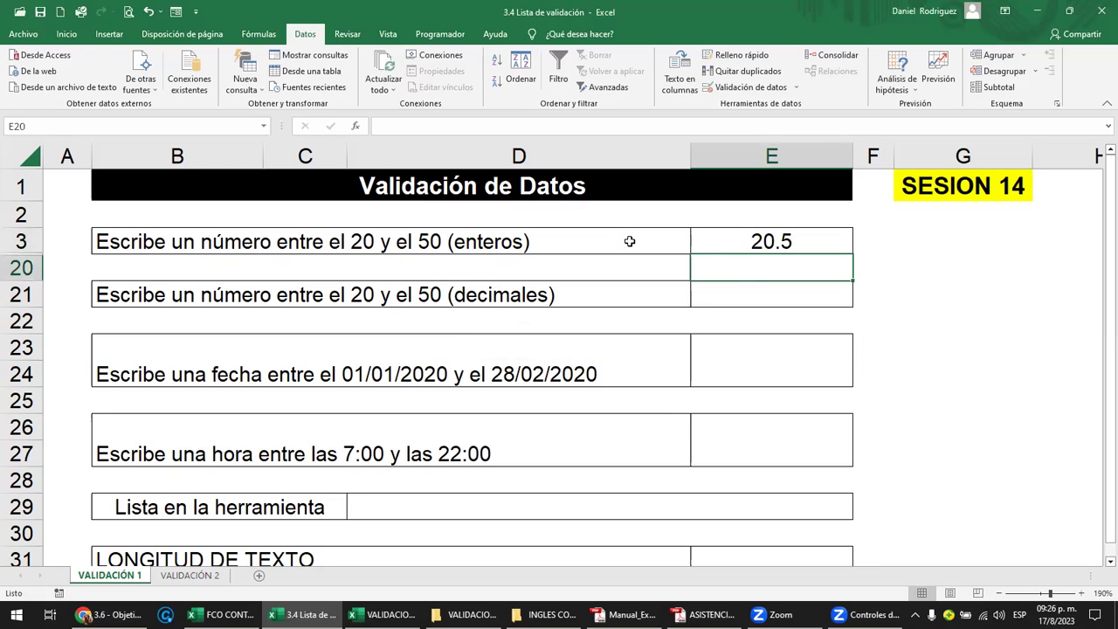
click(753, 295)
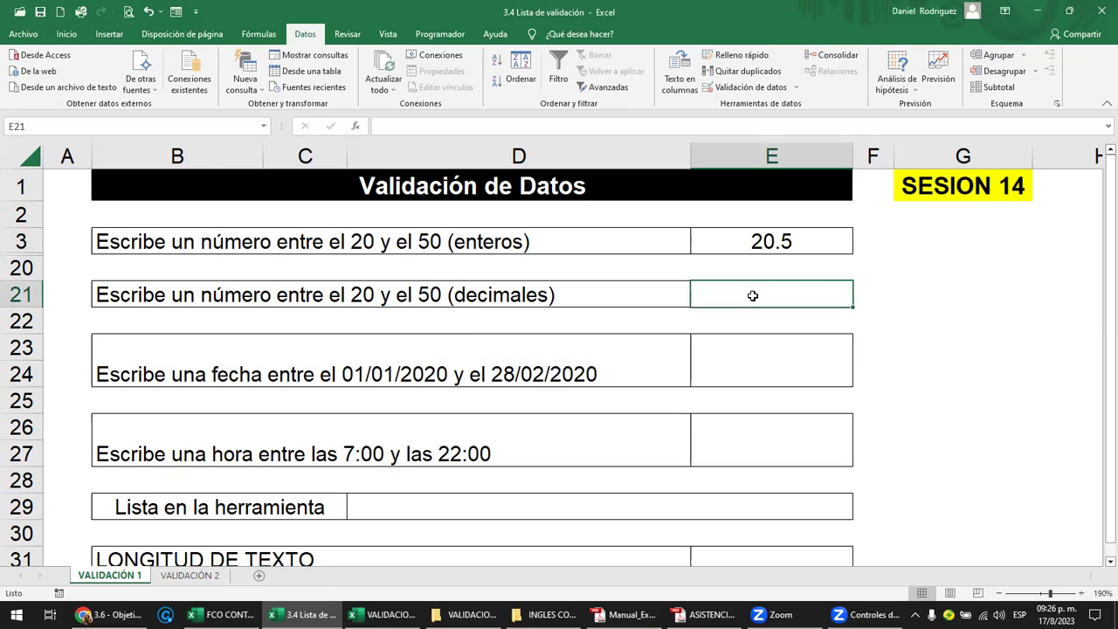
Step: Remove all validation rules from the decimals cell E21
click(796, 87)
click(787, 107)
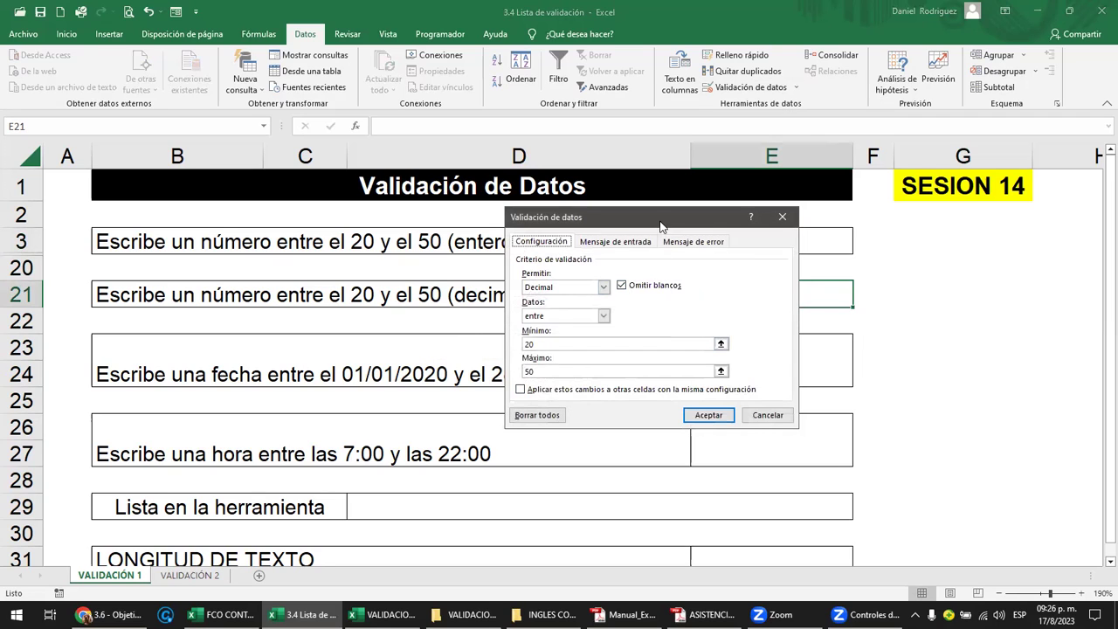
drag(664, 218, 517, 206)
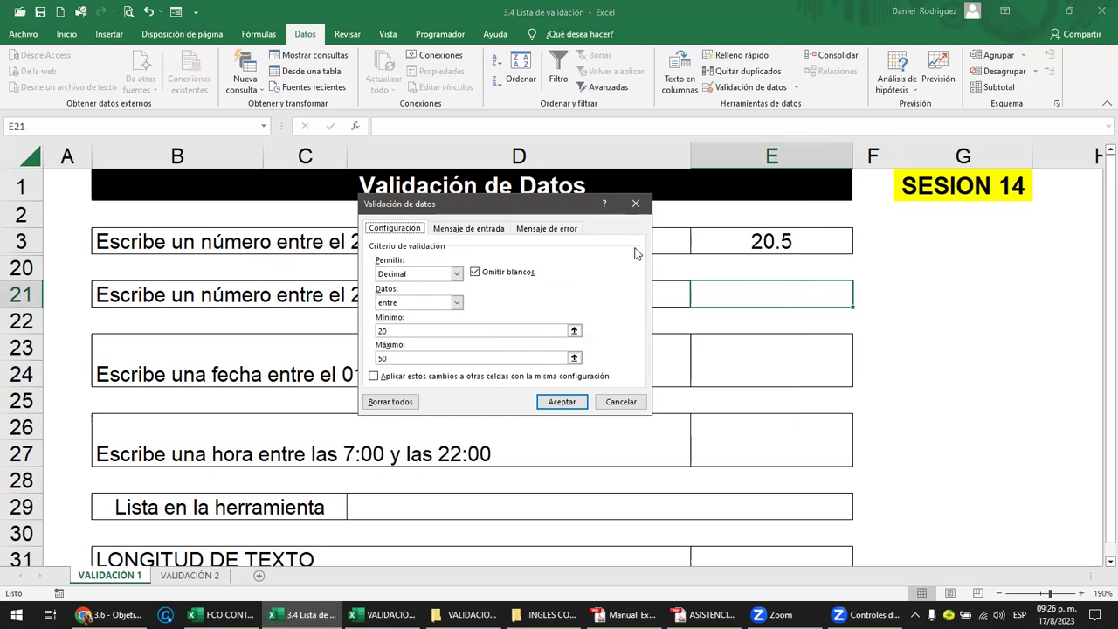
click(390, 402)
click(562, 402)
Step: Remove the date validation rule from cell E23
click(735, 356)
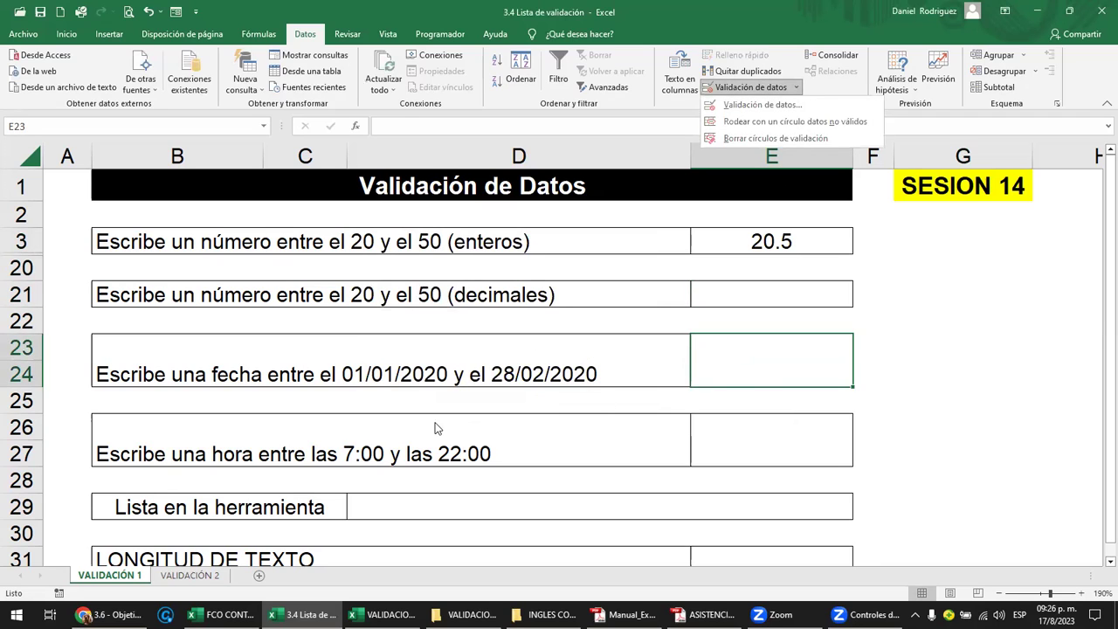
click(219, 367)
click(794, 354)
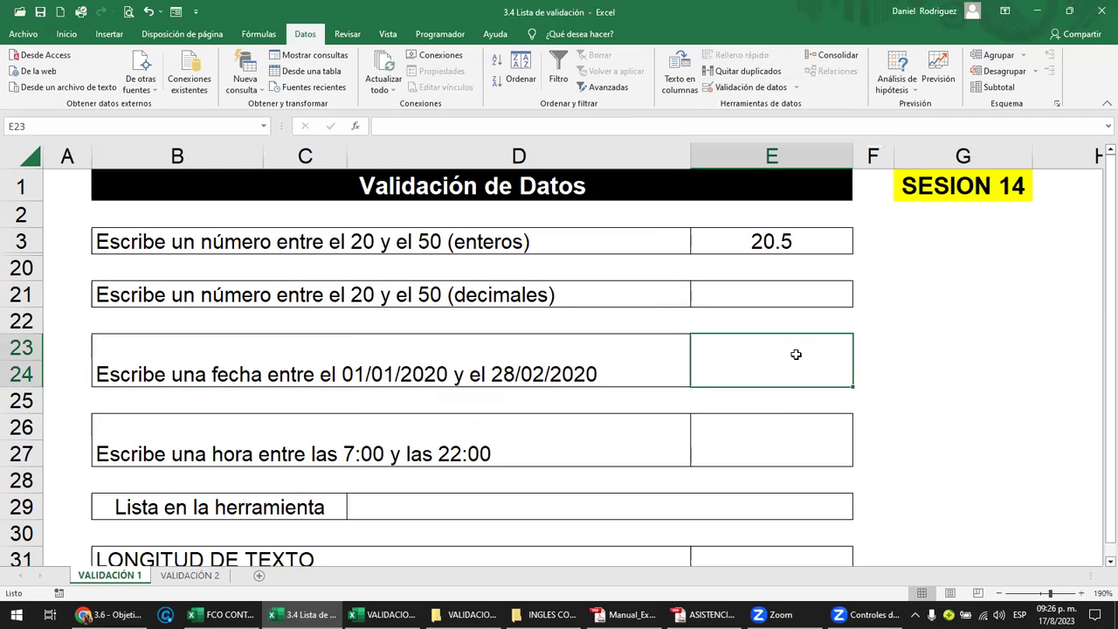
click(768, 438)
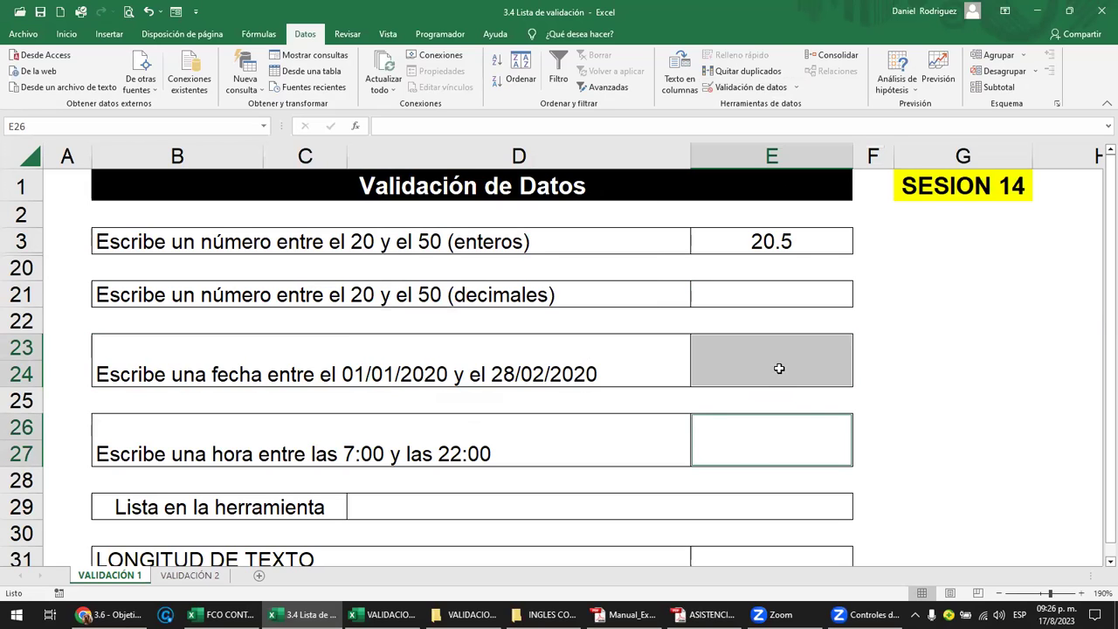
click(780, 368)
click(797, 91)
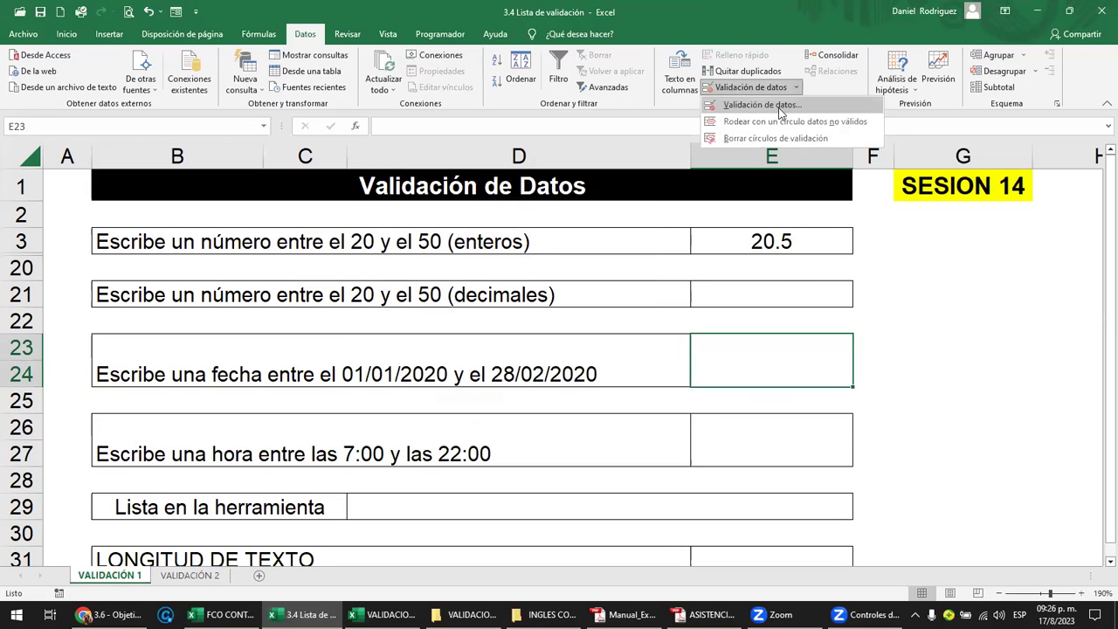
click(783, 109)
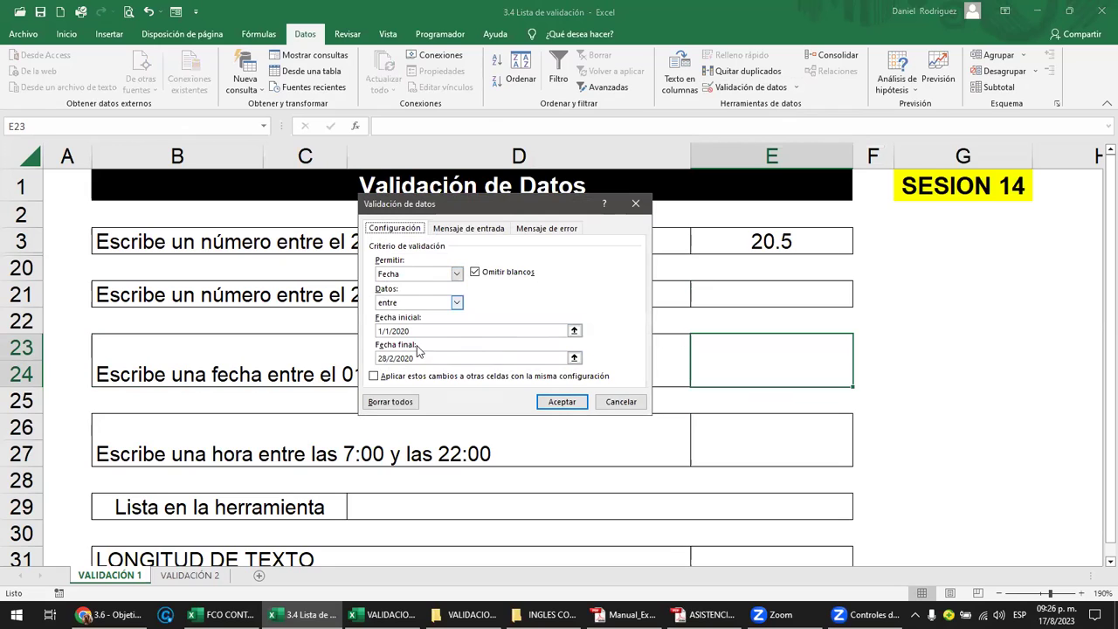
click(395, 407)
click(552, 404)
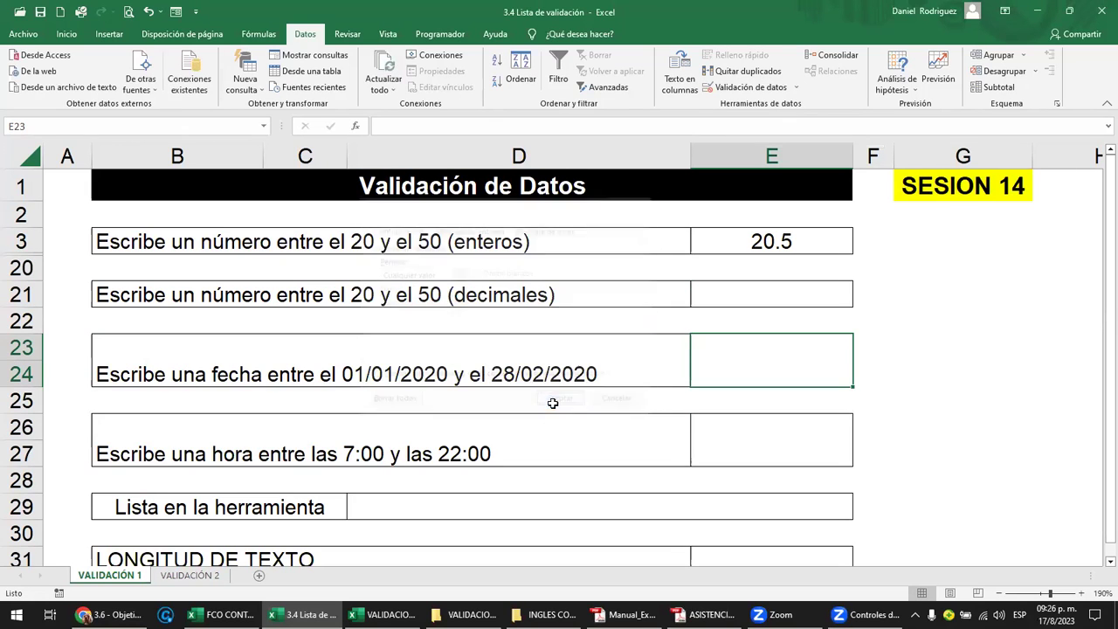
Step: Remove the list validation from cell D29
click(707, 507)
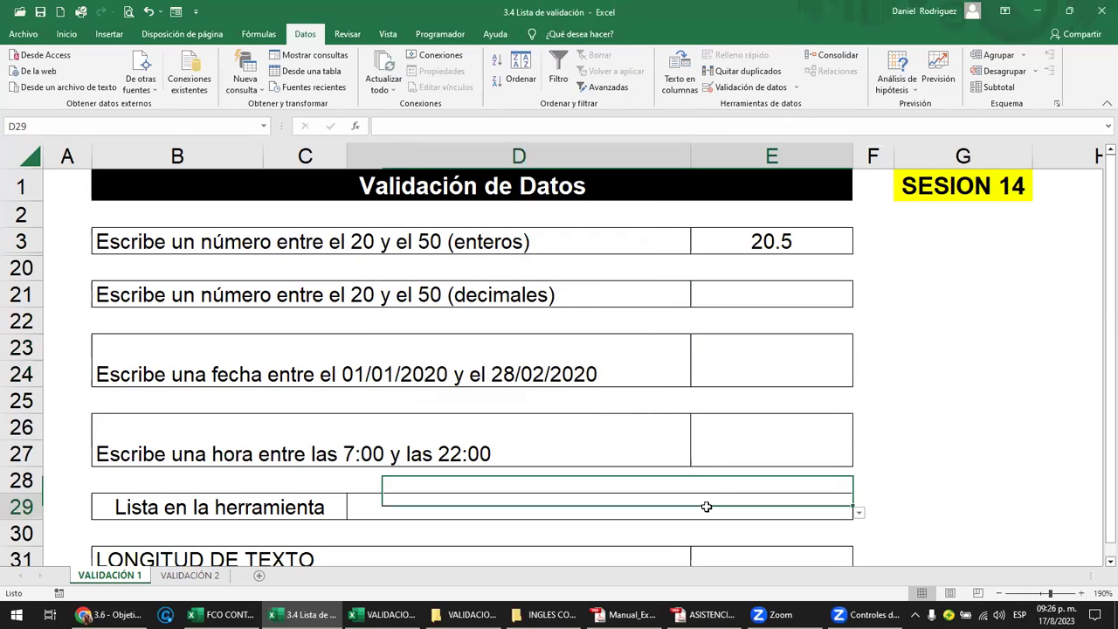
click(859, 514)
click(860, 514)
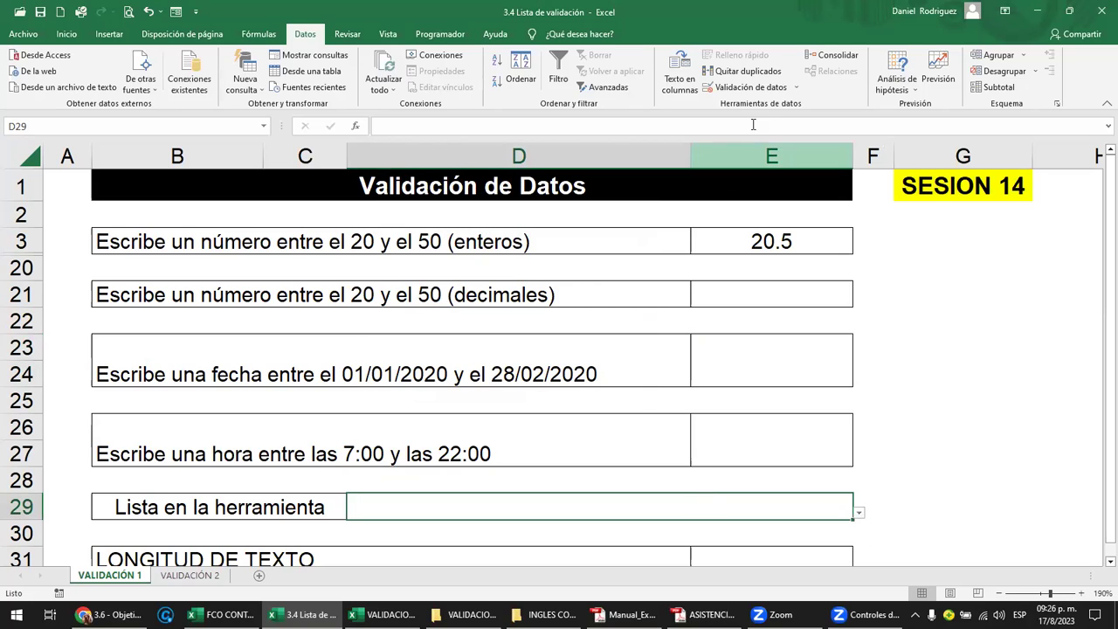
click(796, 87)
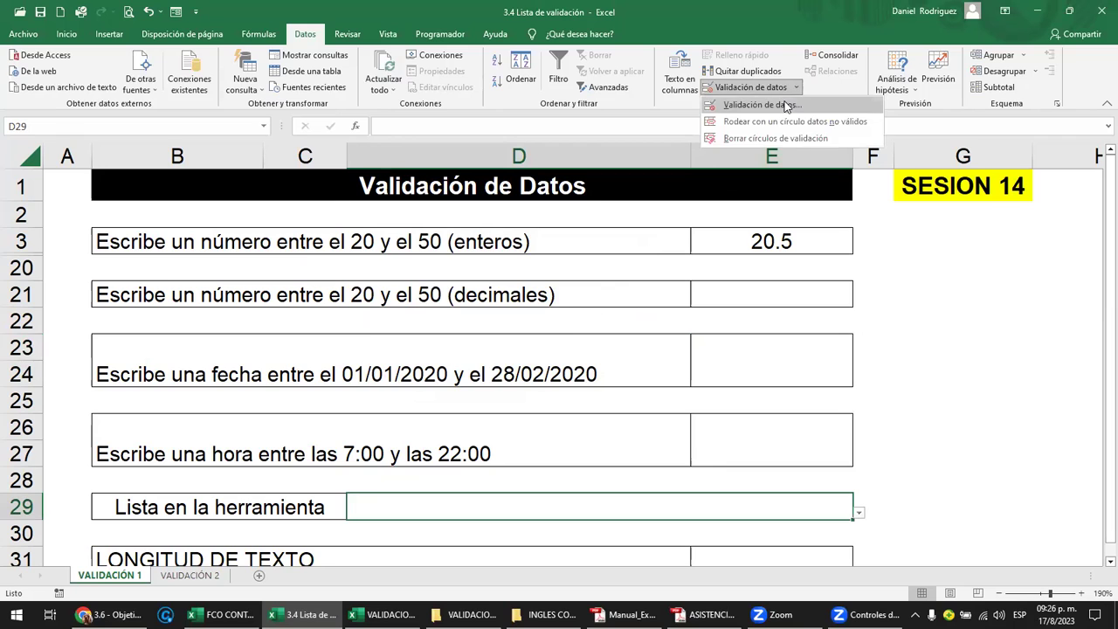
click(787, 105)
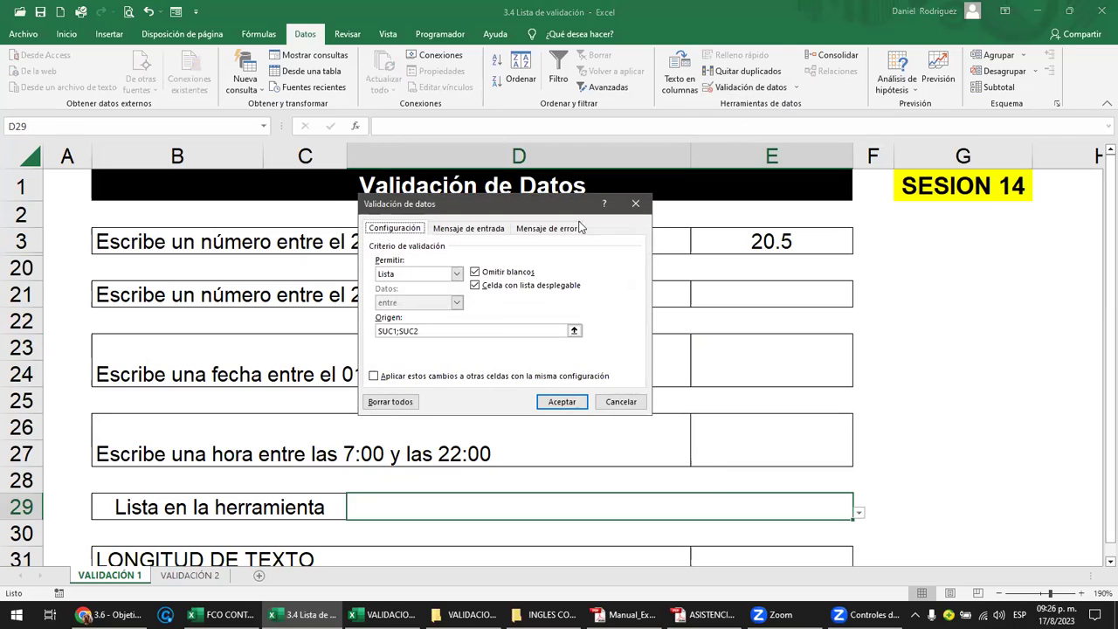
click(382, 408)
click(566, 403)
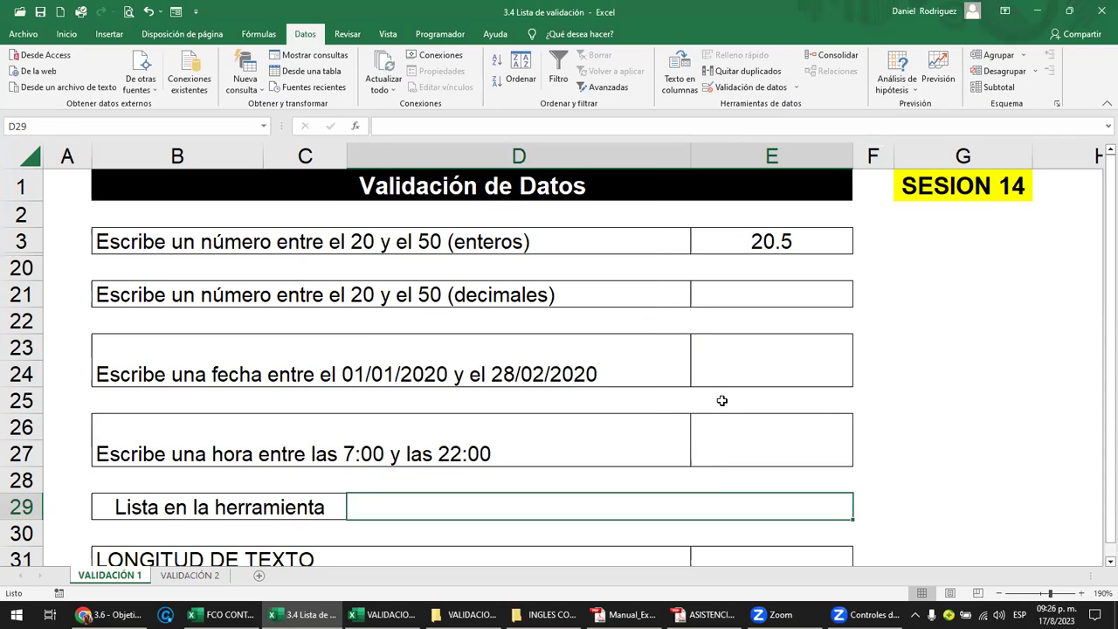
Step: Remove E31's 1–10 character text-length rule and scroll back to the top
scroll(721, 400, down, 1)
click(734, 469)
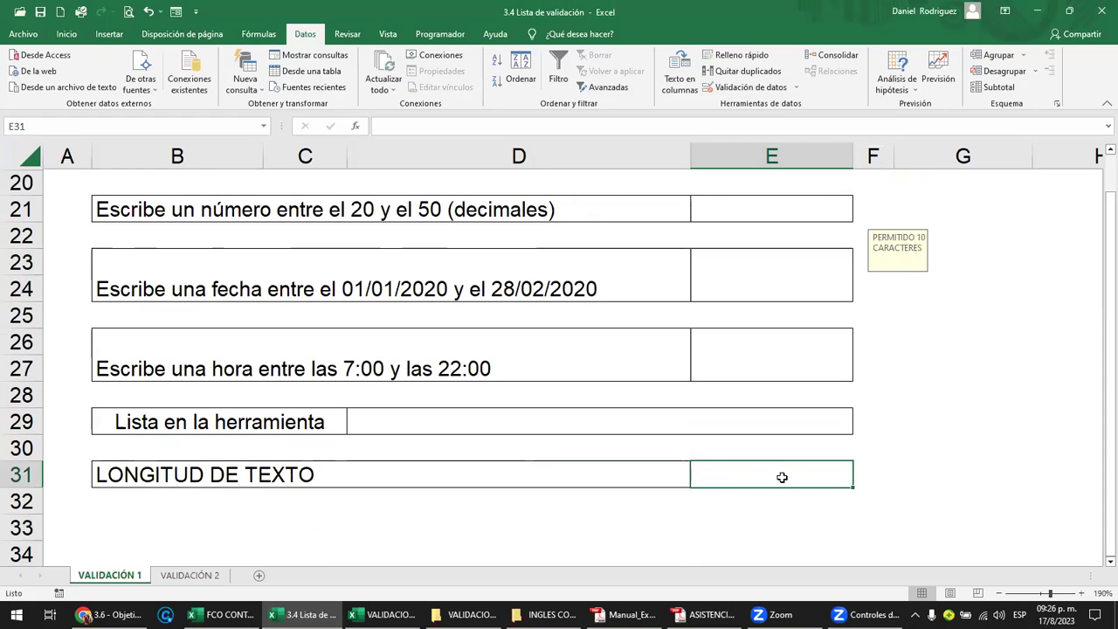
click(796, 88)
click(782, 105)
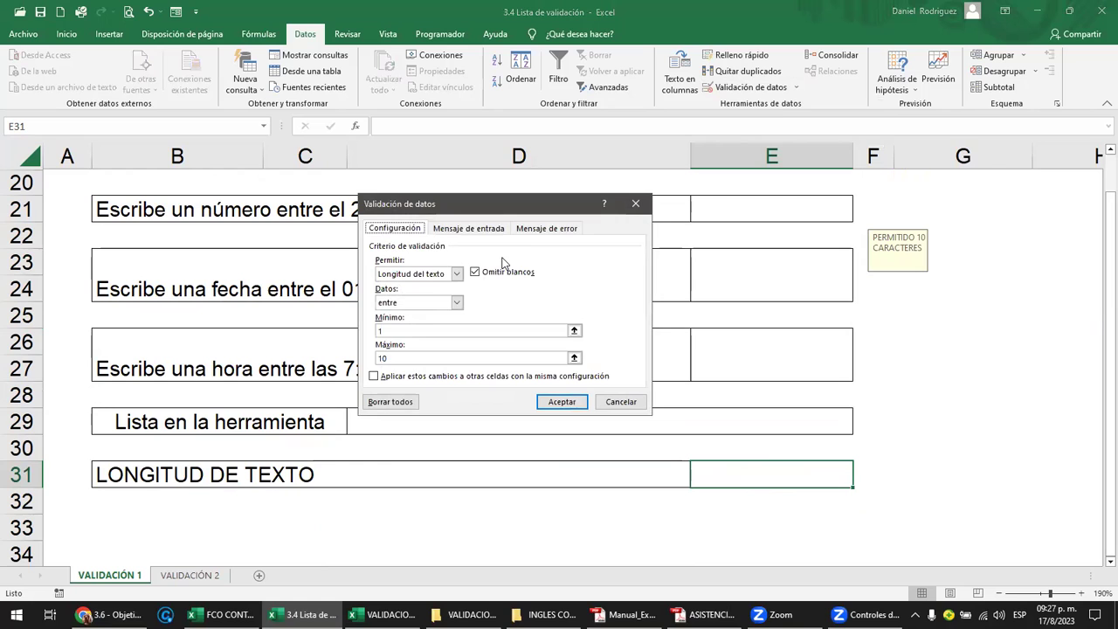
click(393, 403)
click(546, 402)
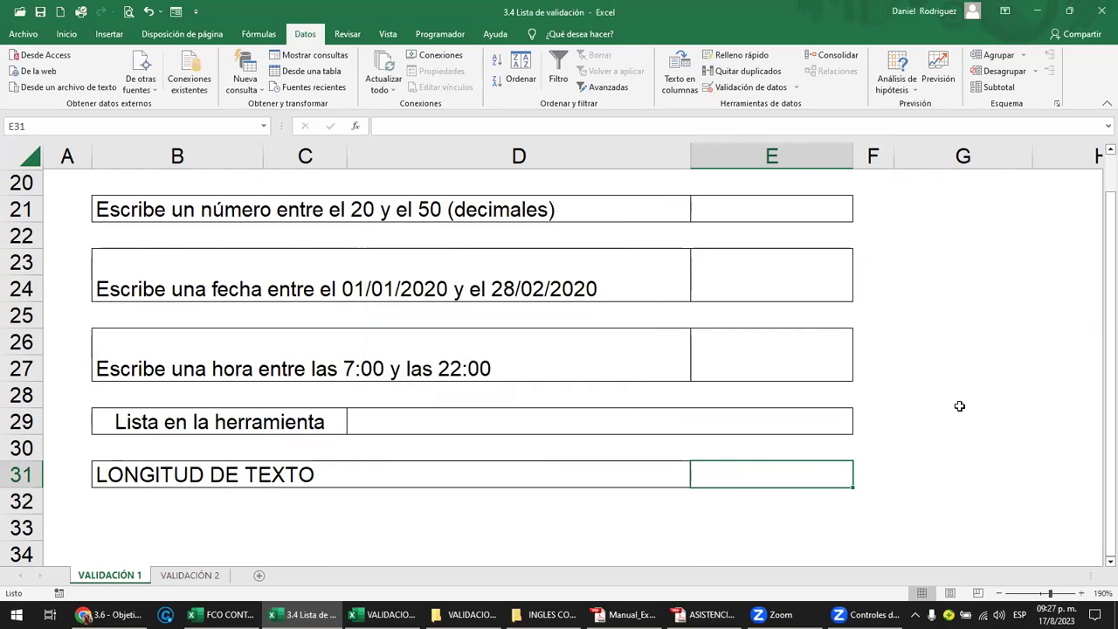
click(931, 397)
scroll(930, 397, up, 1)
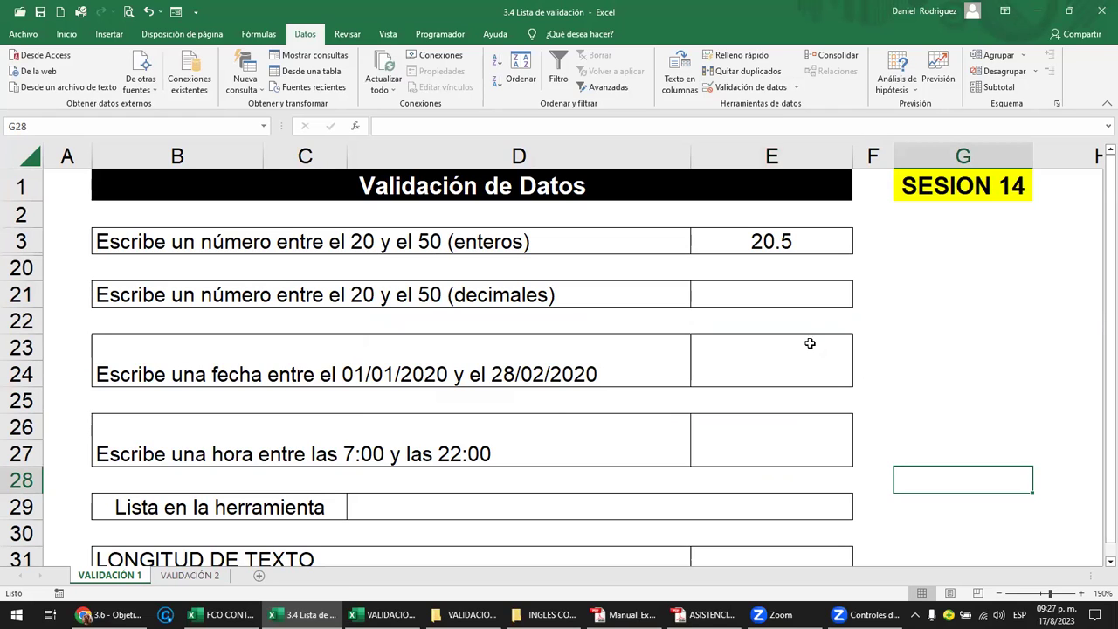
click(771, 295)
drag(769, 292, 779, 440)
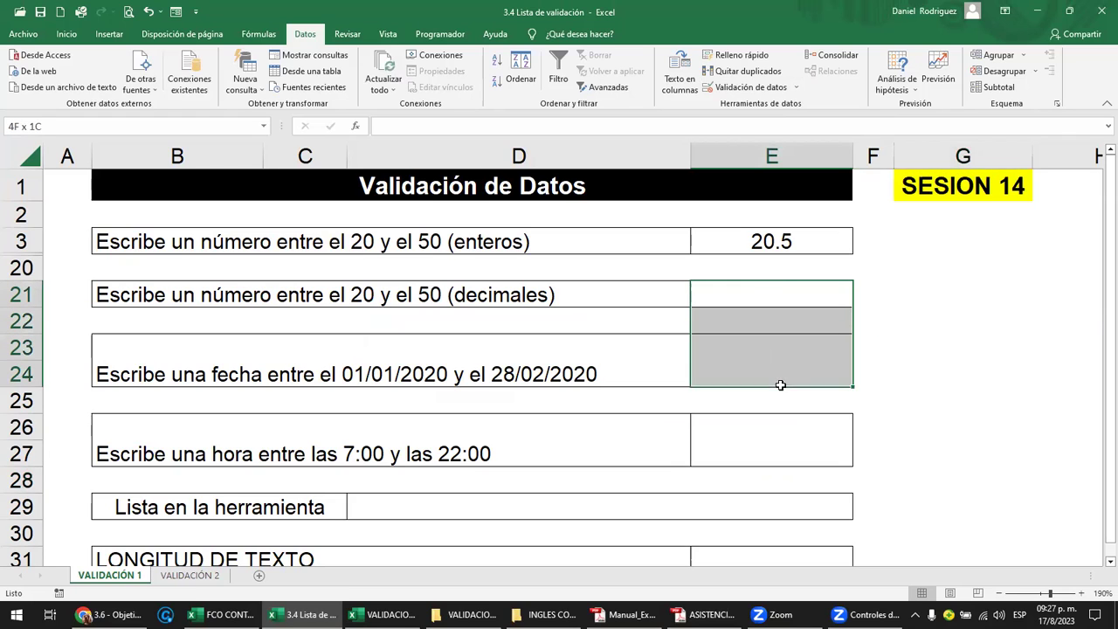
click(963, 319)
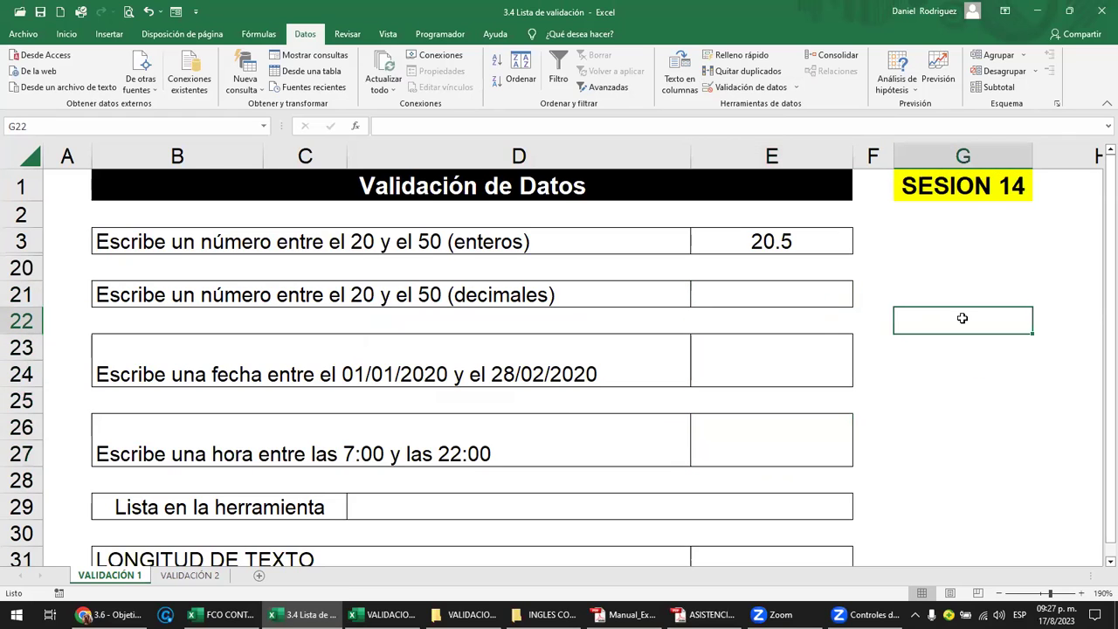
click(162, 296)
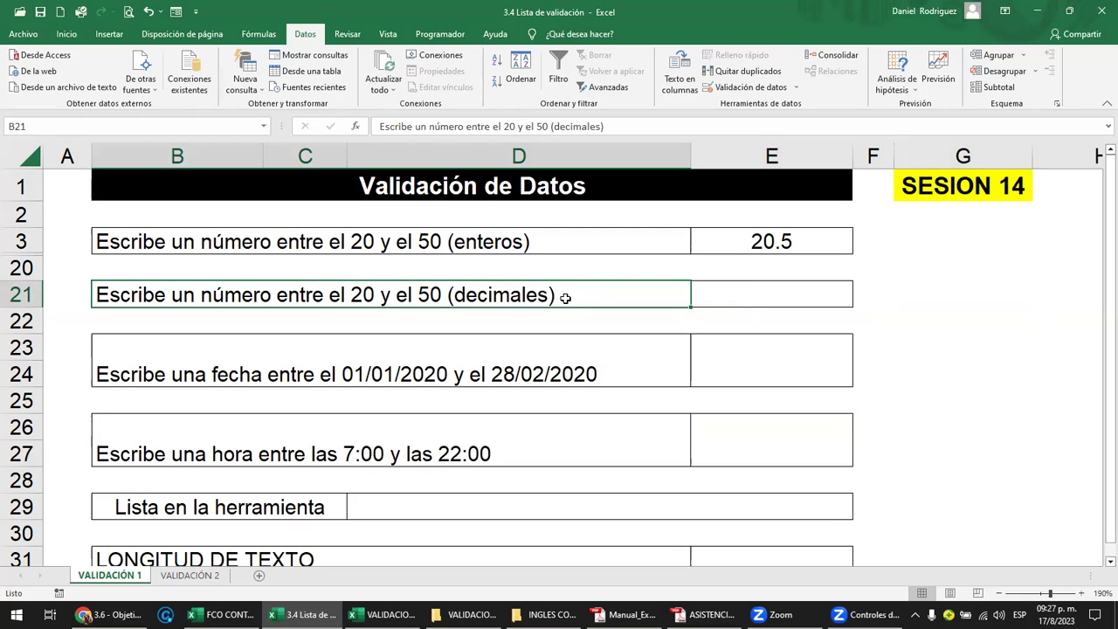
click(775, 297)
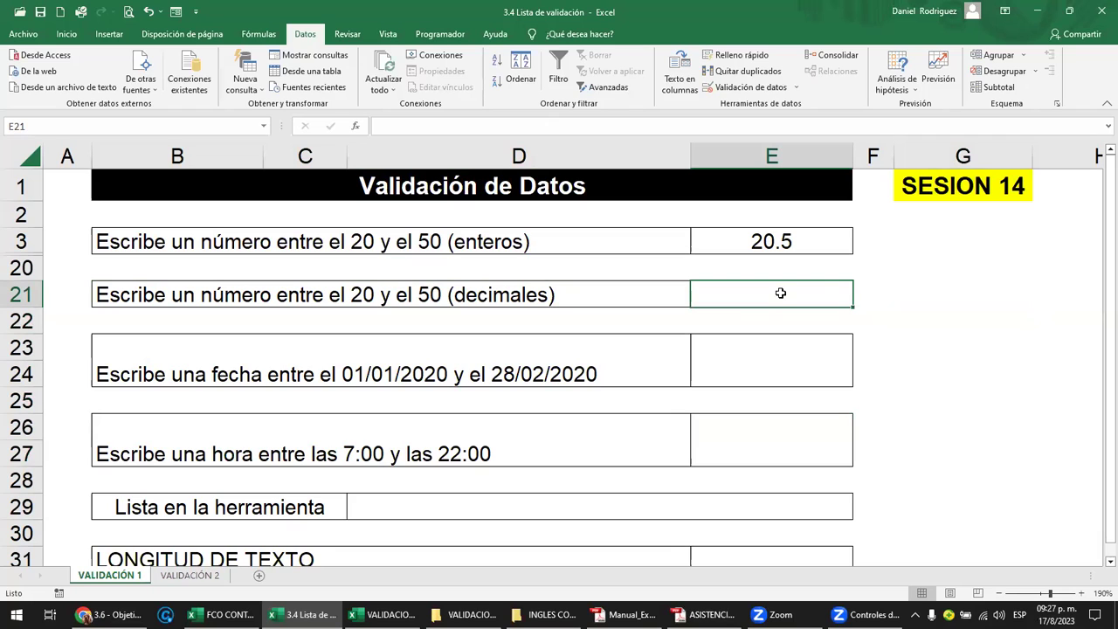
drag(946, 292, 941, 434)
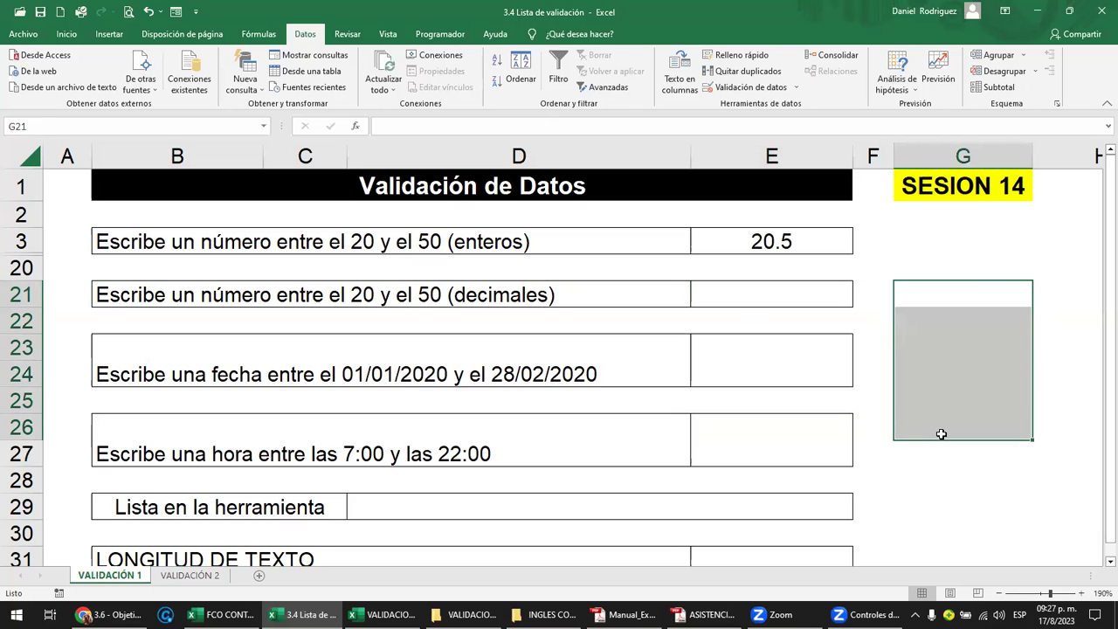
click(798, 292)
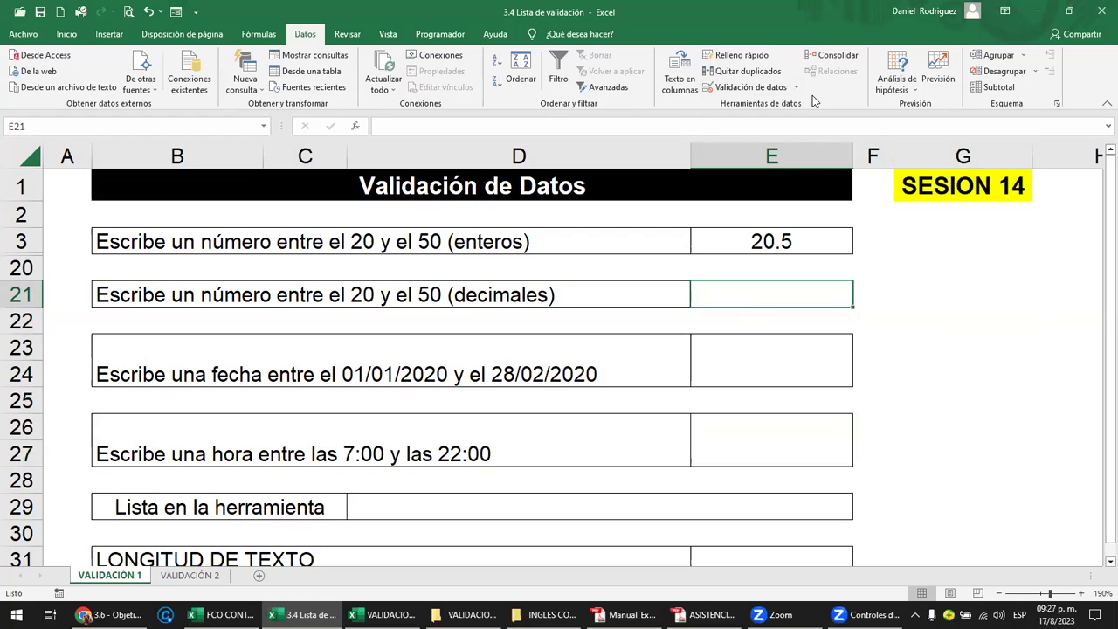
click(795, 90)
Step: Set E21's validation to Decimal between minimum 20 and maximum 50, and apply it
click(786, 105)
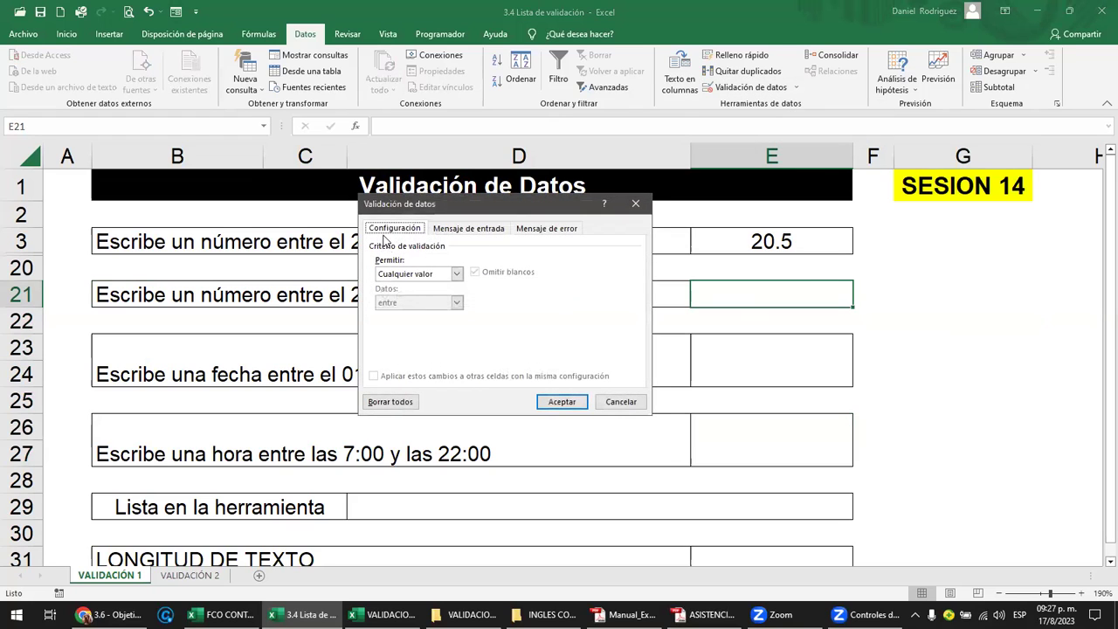
click(456, 275)
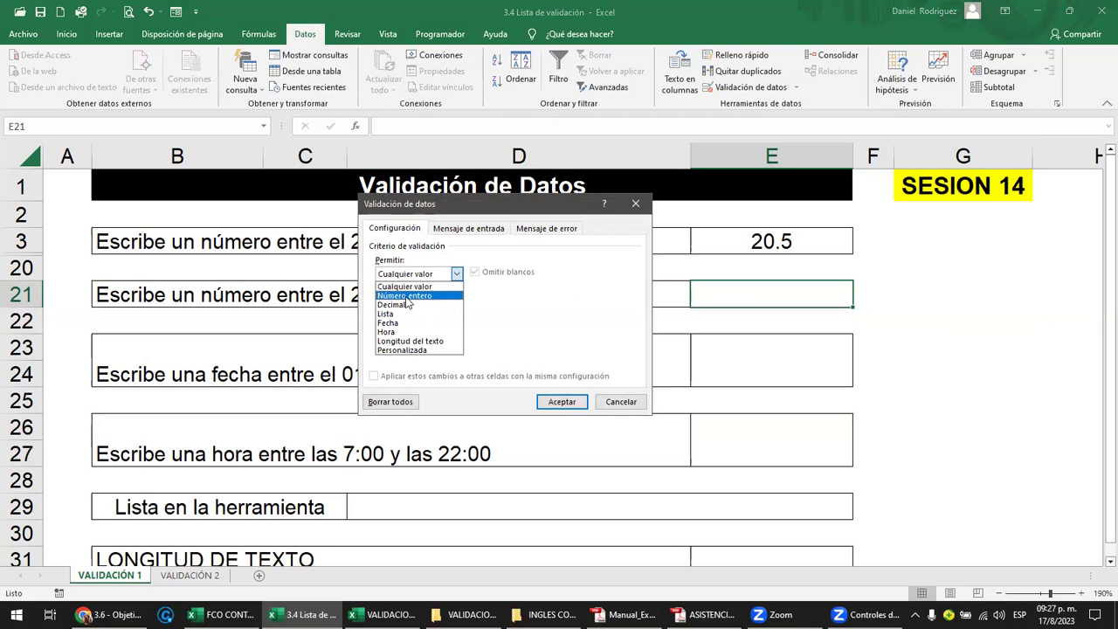
click(401, 305)
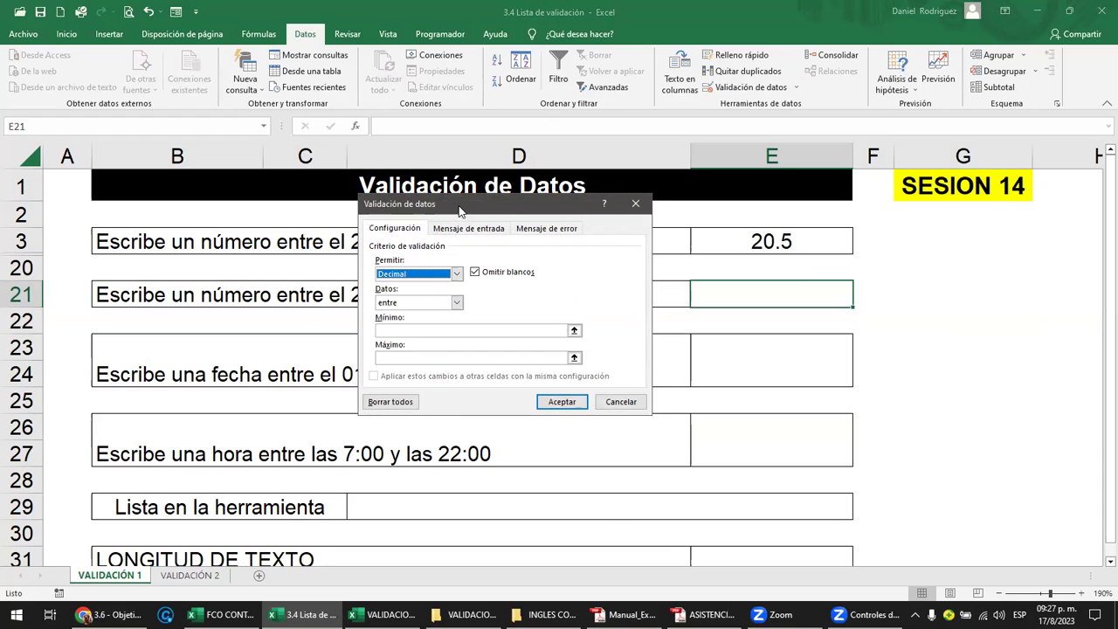
drag(460, 212, 375, 314)
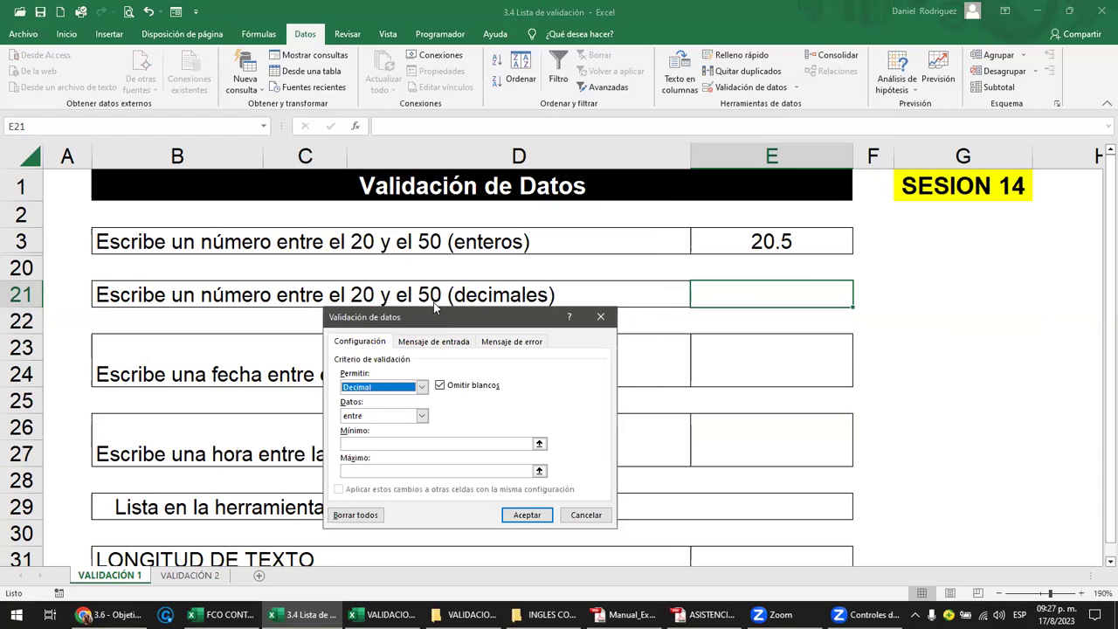
click(355, 445)
click(436, 466)
text(50)
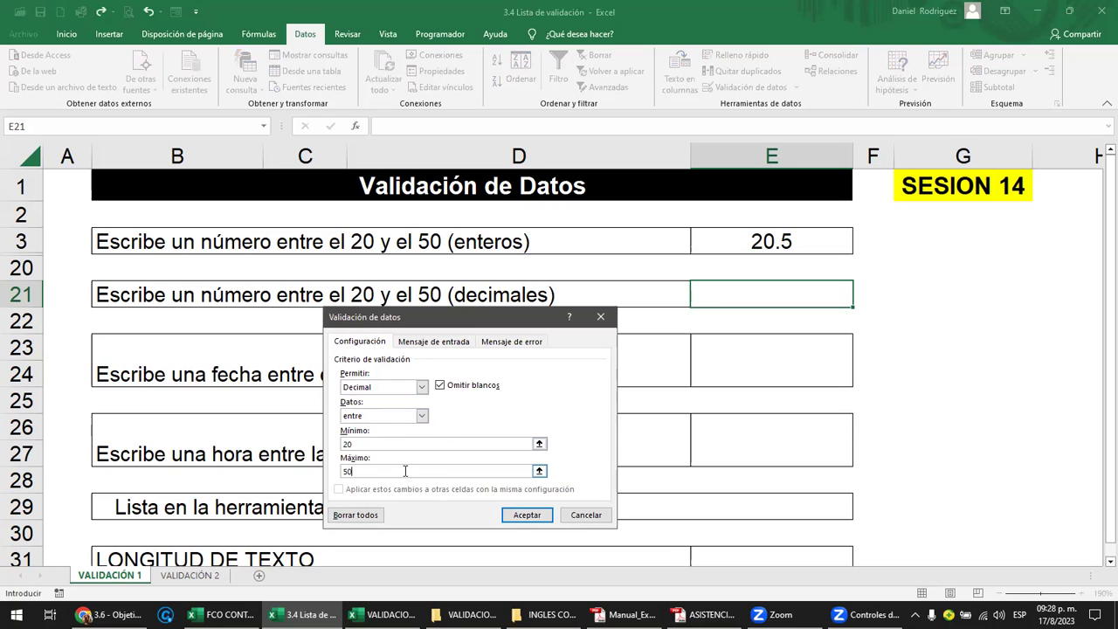
click(527, 515)
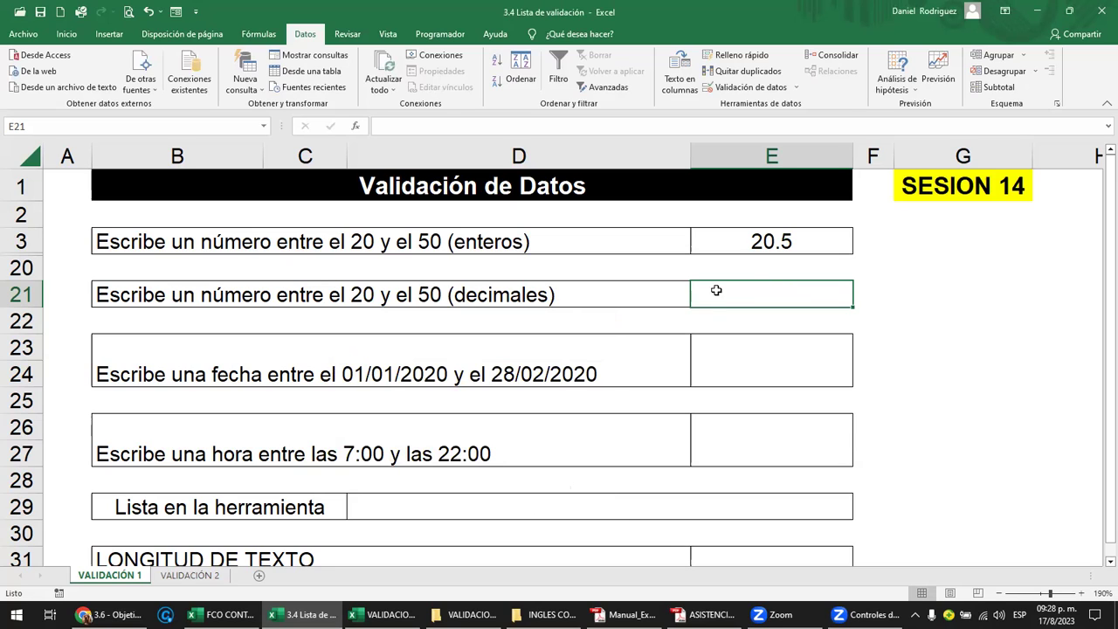
Step: Circle invalid data to flag E3's 20.5, then clear the validation circles
click(797, 88)
click(800, 123)
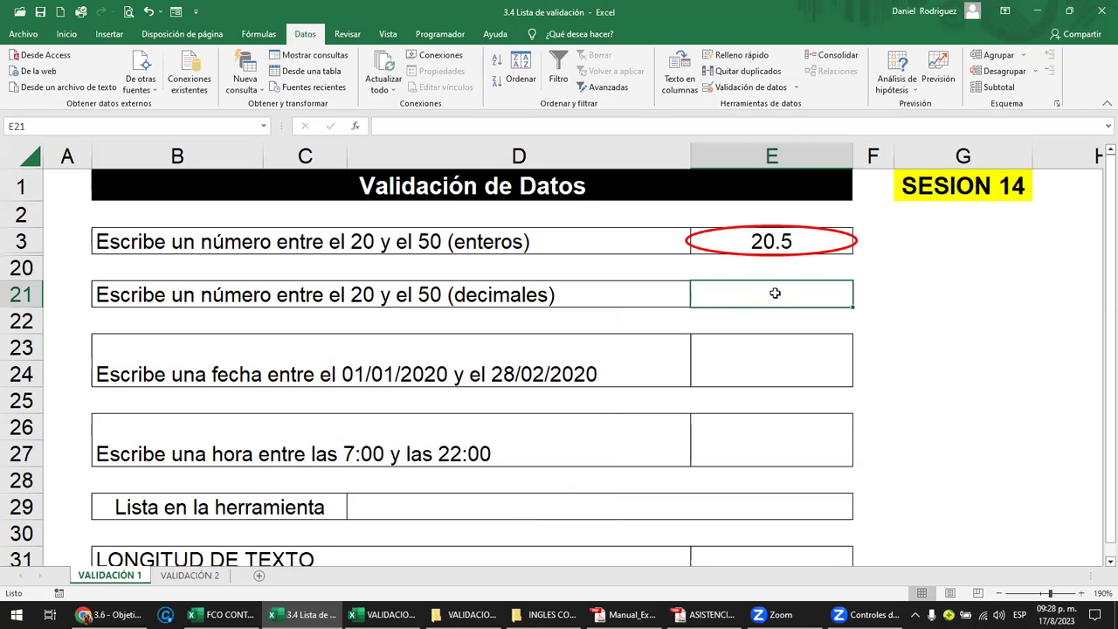
click(795, 91)
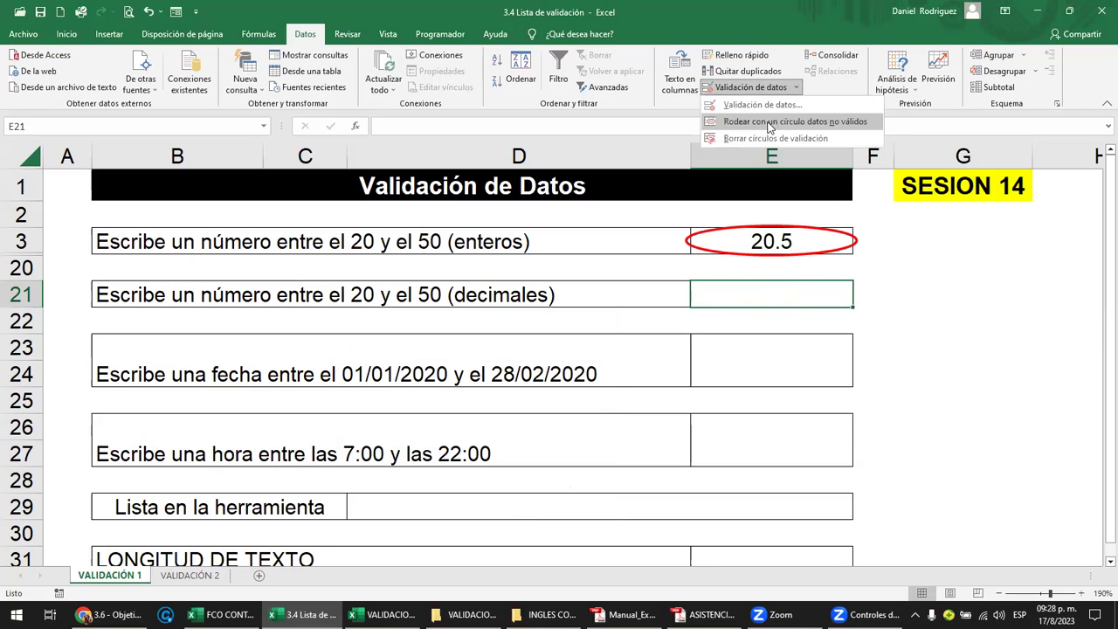
click(761, 140)
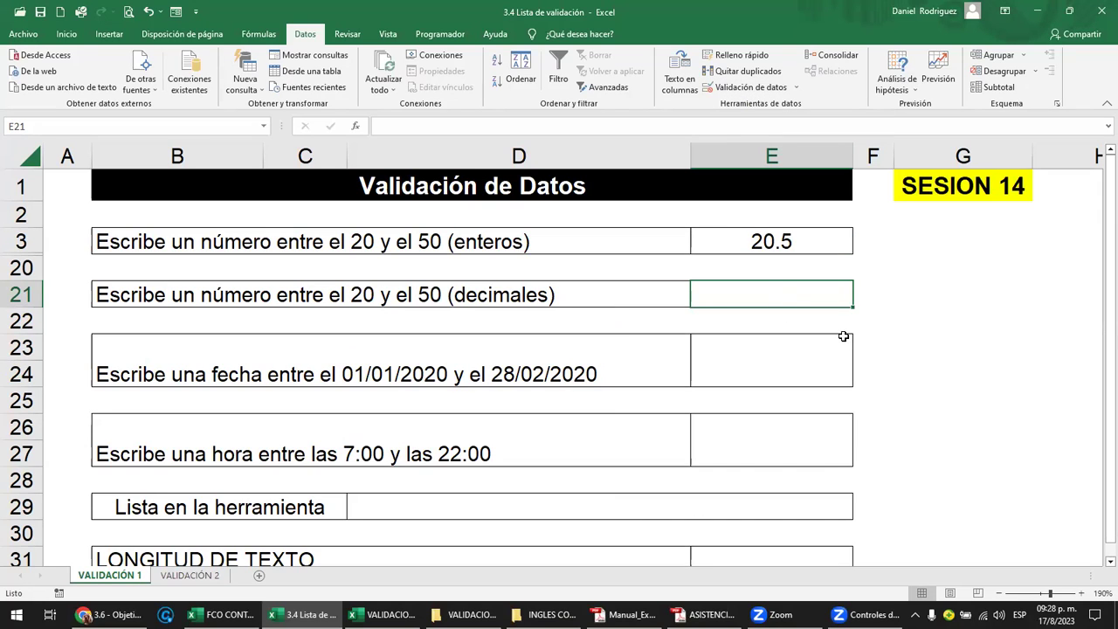
Step: Test 1 in E21, retry after the rejection, and enter 20 instead
text(1)
key(Return)
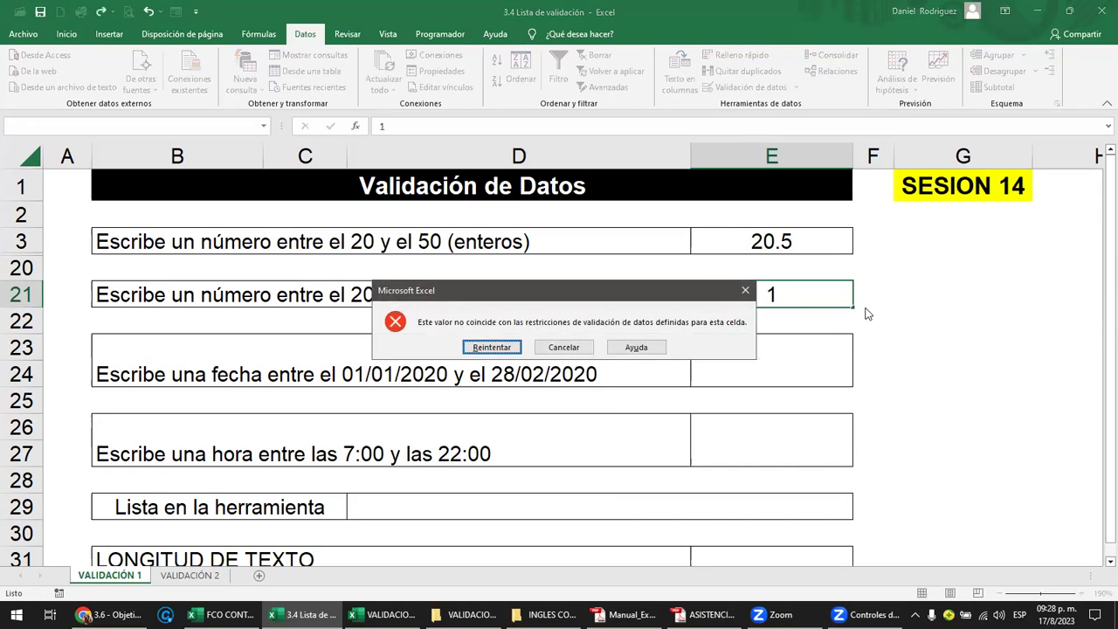
key(Return)
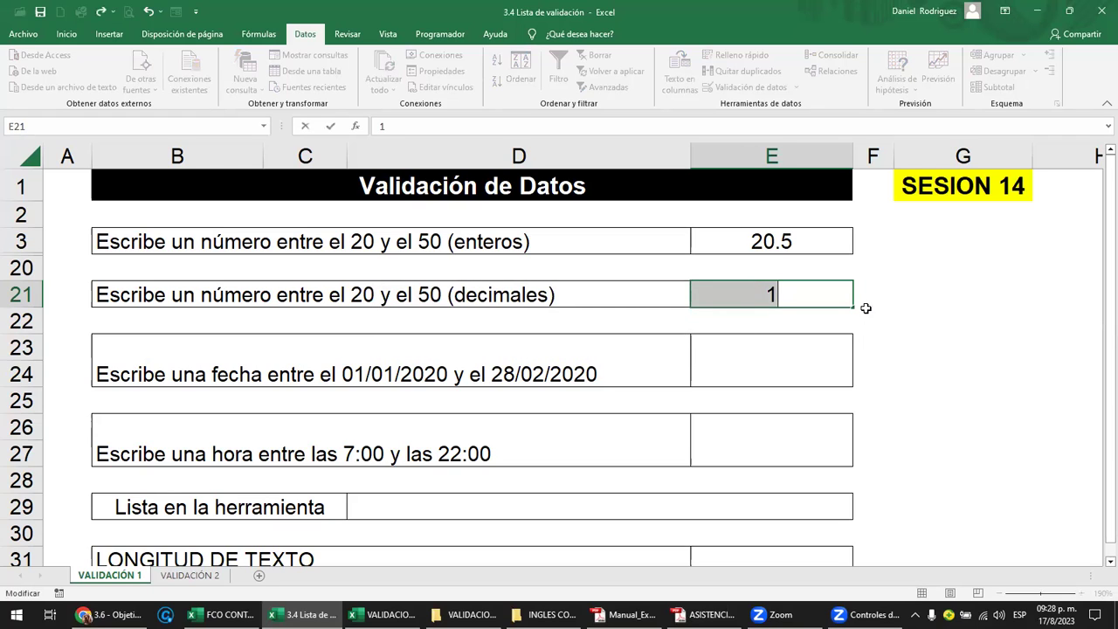
text(20)
key(Return)
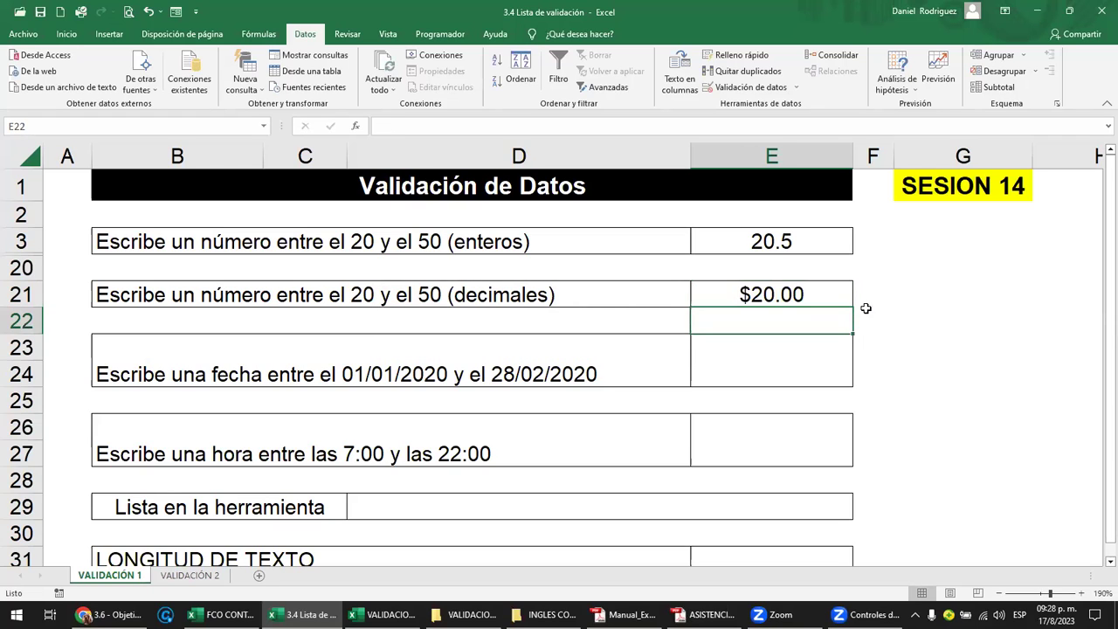
Step: Set cell E21 to the General number format
key(Up)
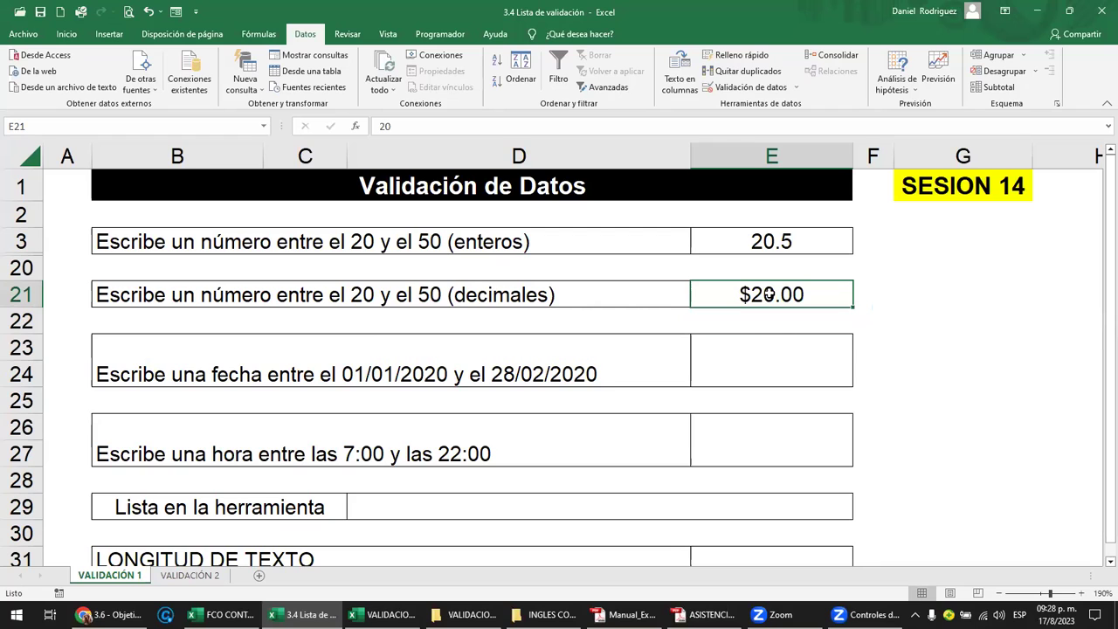
click(67, 34)
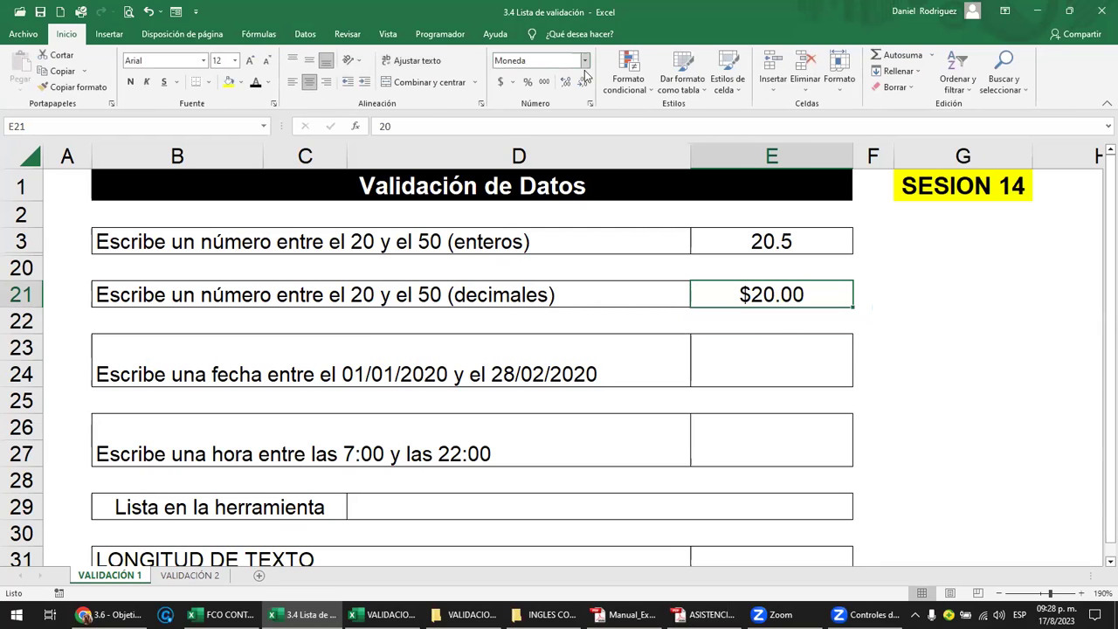
click(585, 60)
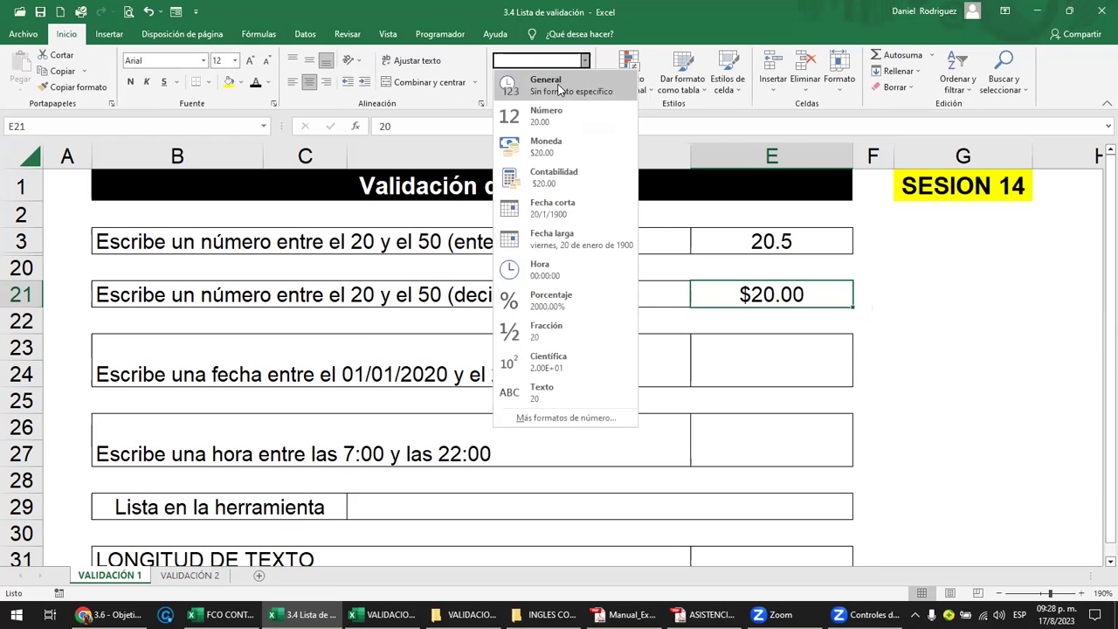
click(560, 87)
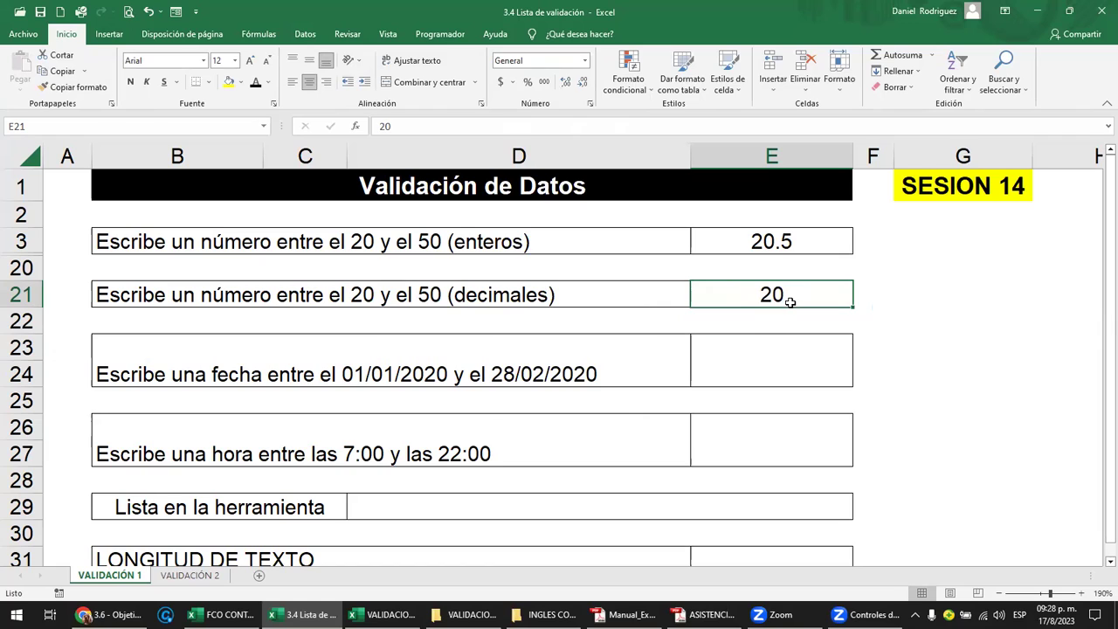
Step: Enter the valid test values 25.50, 49.99 and 50 in E21
text(25.50)
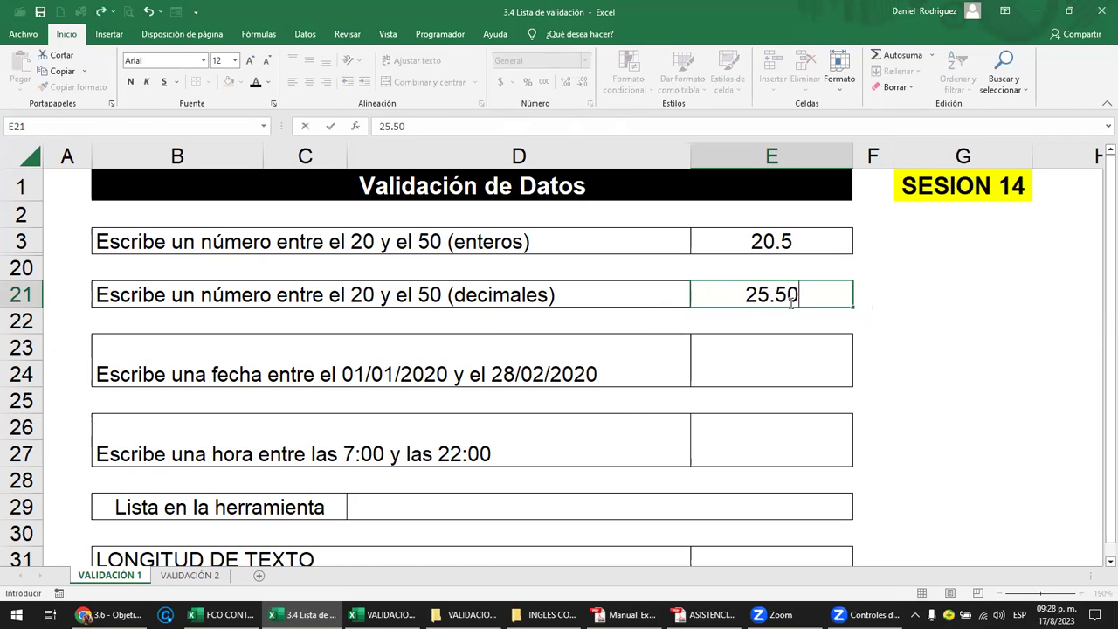
key(Return)
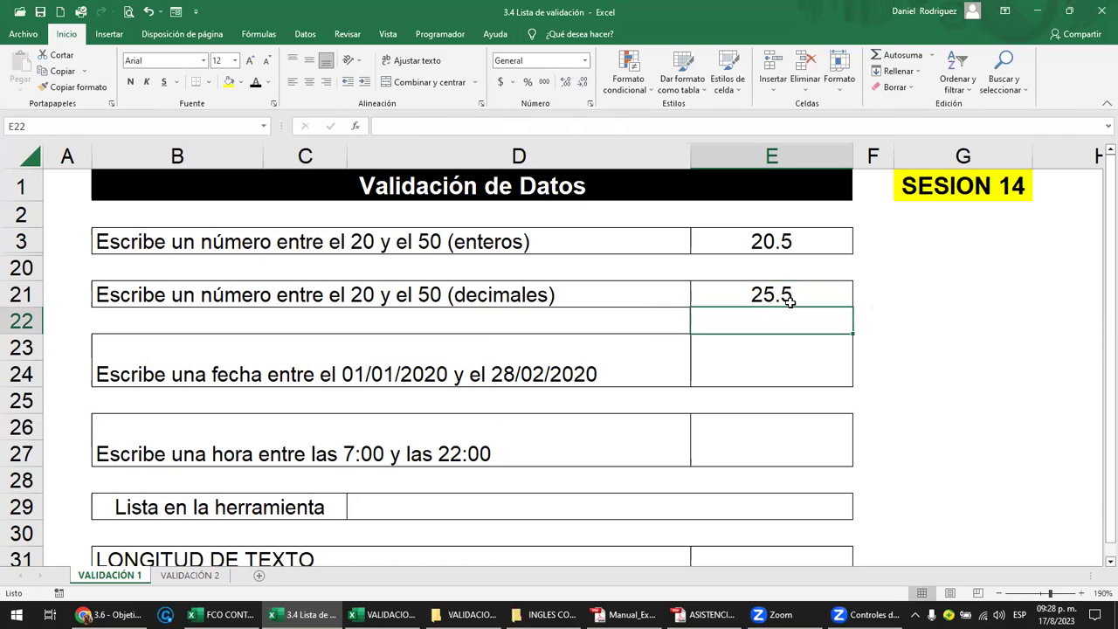
click(789, 301)
text(49.99)
key(Return)
click(789, 300)
text(50)
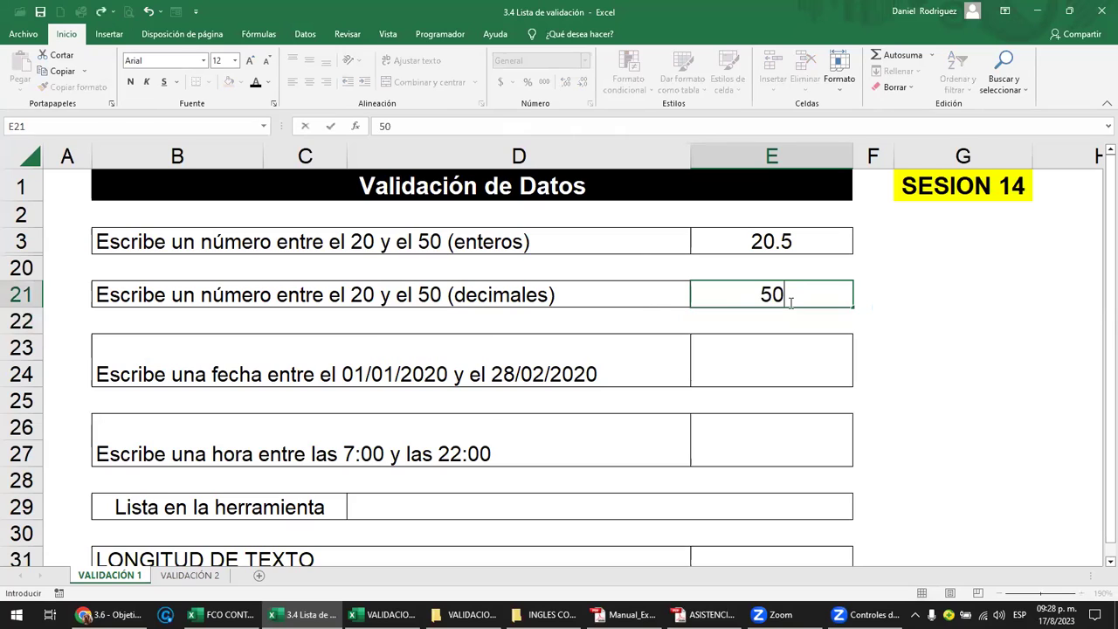
key(Return)
Step: Test 50.01 in E21, dismiss its rejection, and enter 45.75 instead
click(789, 301)
text(50.)
text(01)
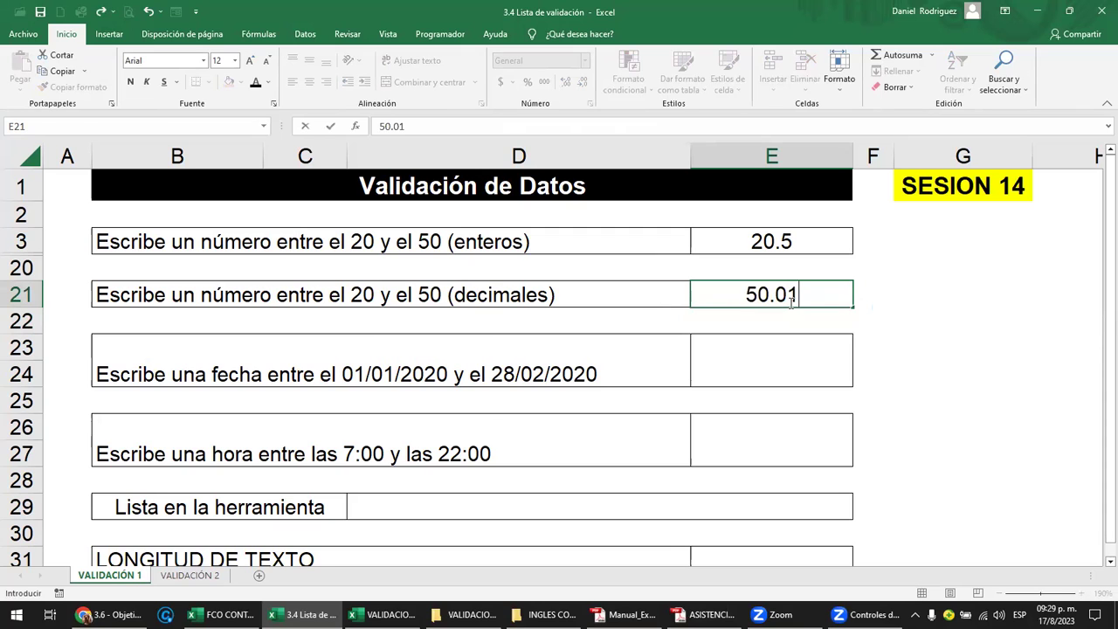
key(Return)
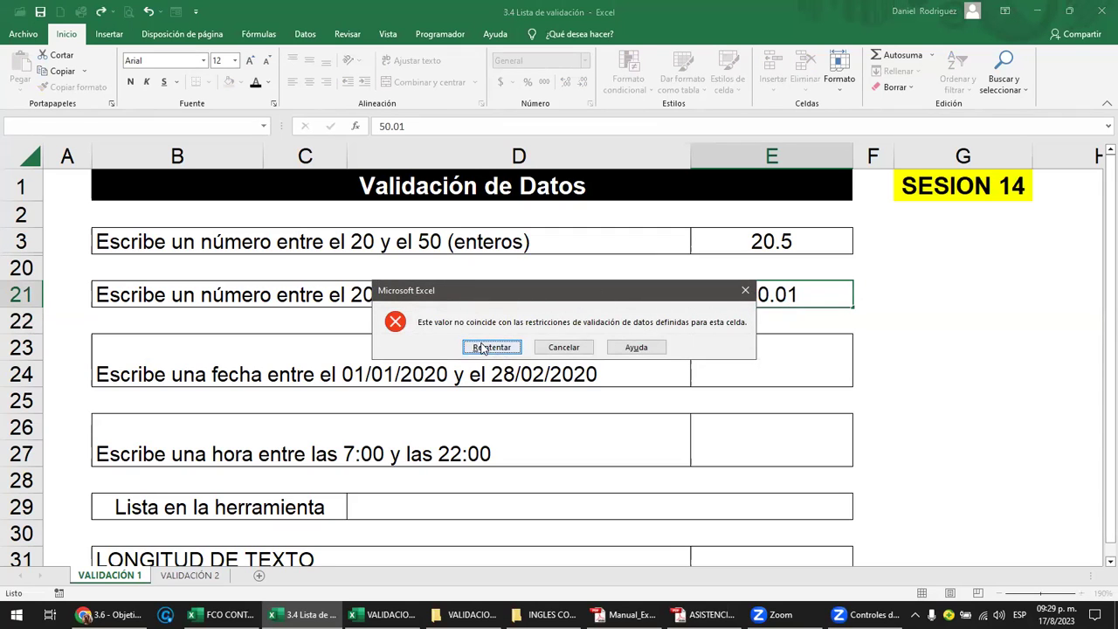
click(563, 347)
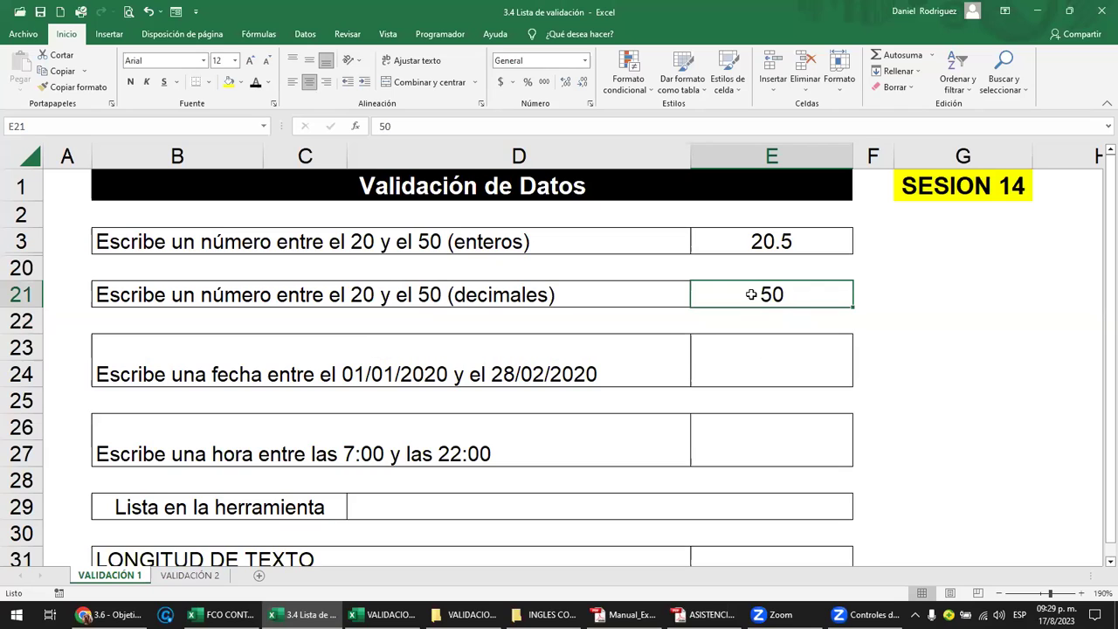
text(45.75)
key(Return)
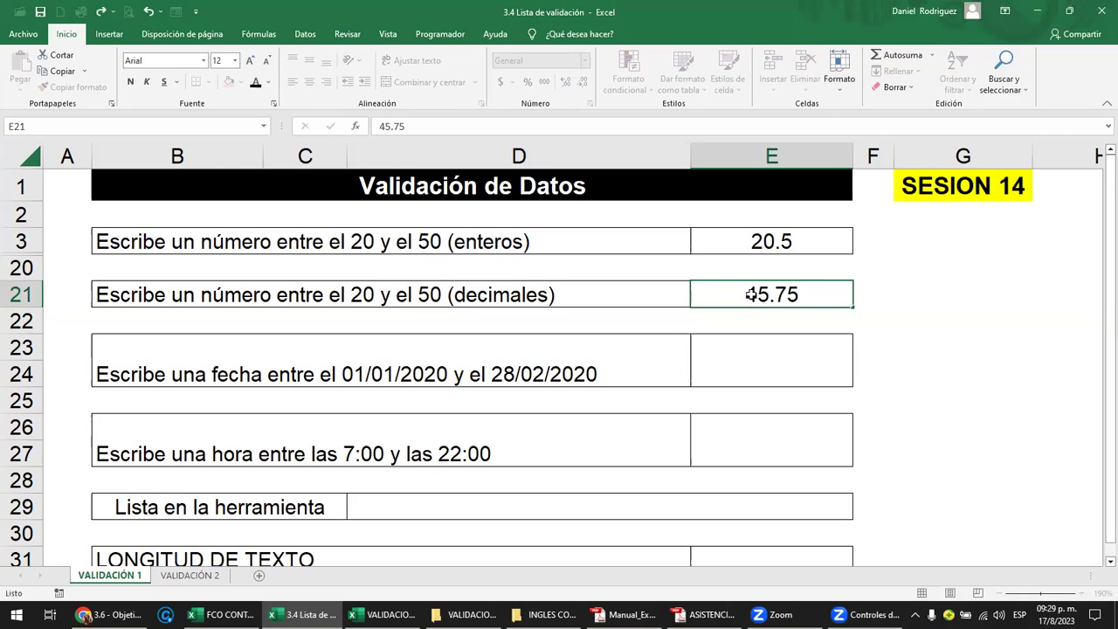
click(751, 294)
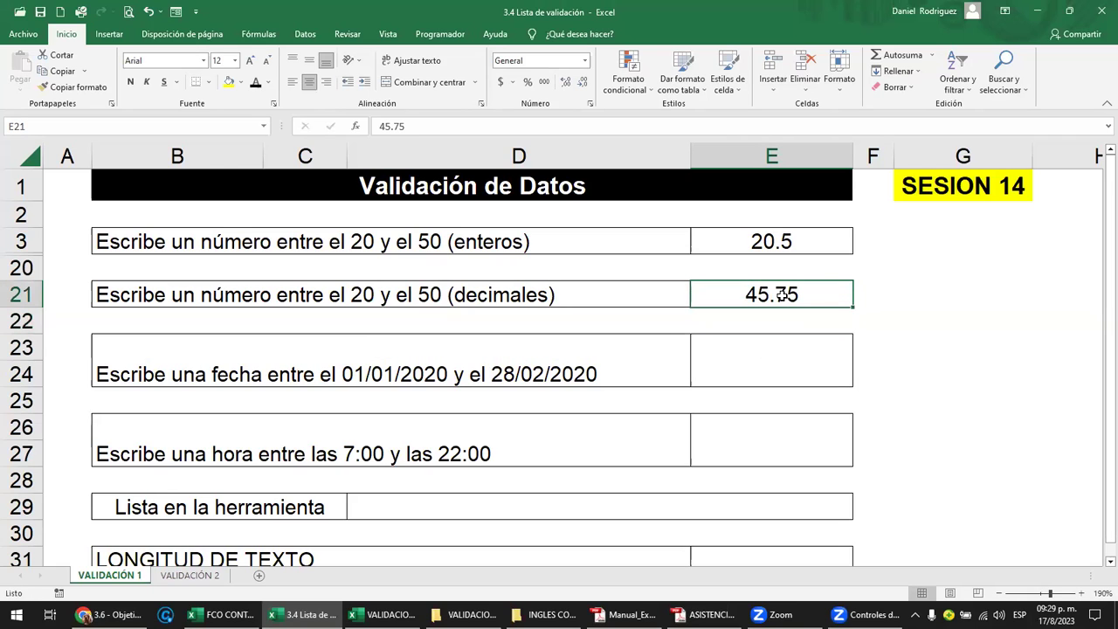
Step: Experiment with fewer and more decimal places on E21, ending with it rounded to a whole number
click(581, 84)
click(581, 85)
click(563, 83)
click(564, 84)
click(563, 84)
click(563, 84)
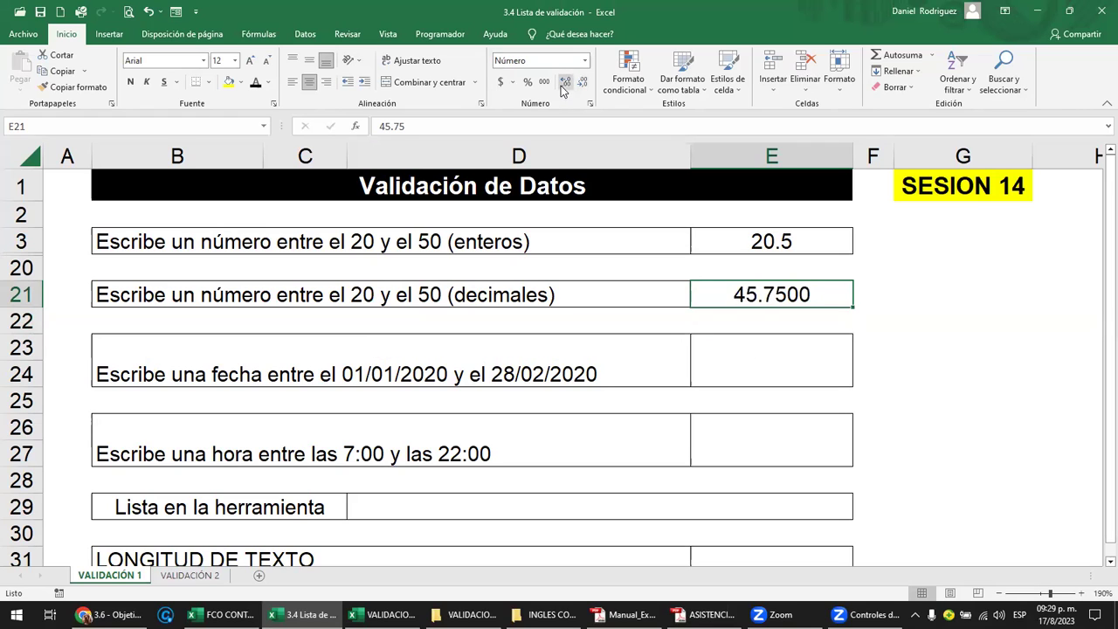
click(584, 85)
click(584, 85)
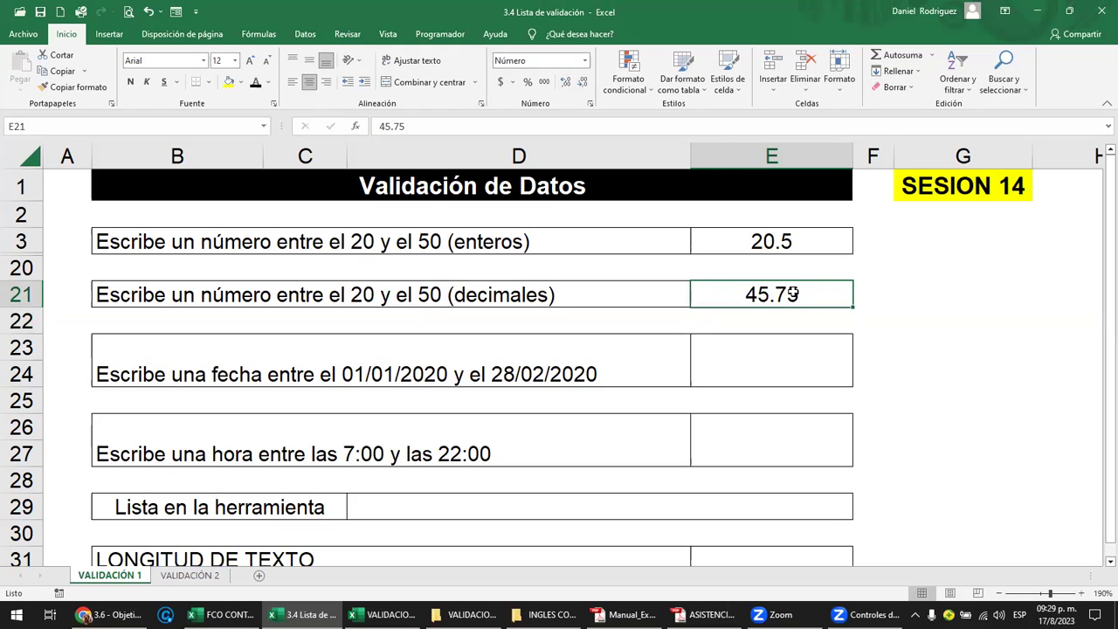
click(581, 85)
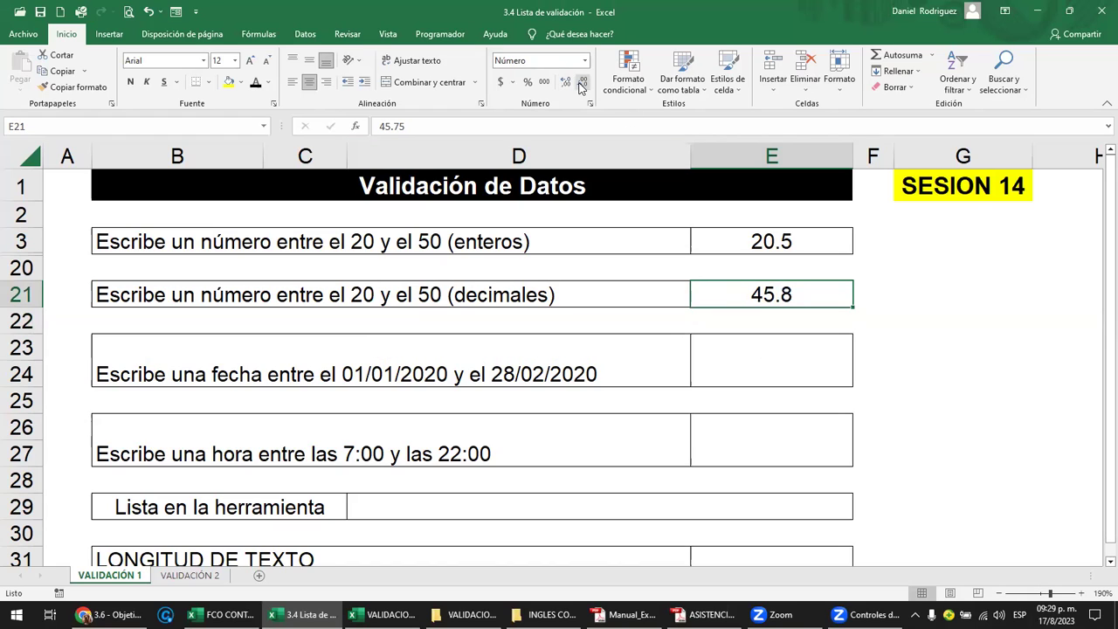
click(582, 84)
Step: Widen E21 to many decimal places, then trim it back so it shows 45.75
click(566, 83)
click(566, 83)
click(566, 83)
click(566, 83)
click(566, 83)
click(566, 83)
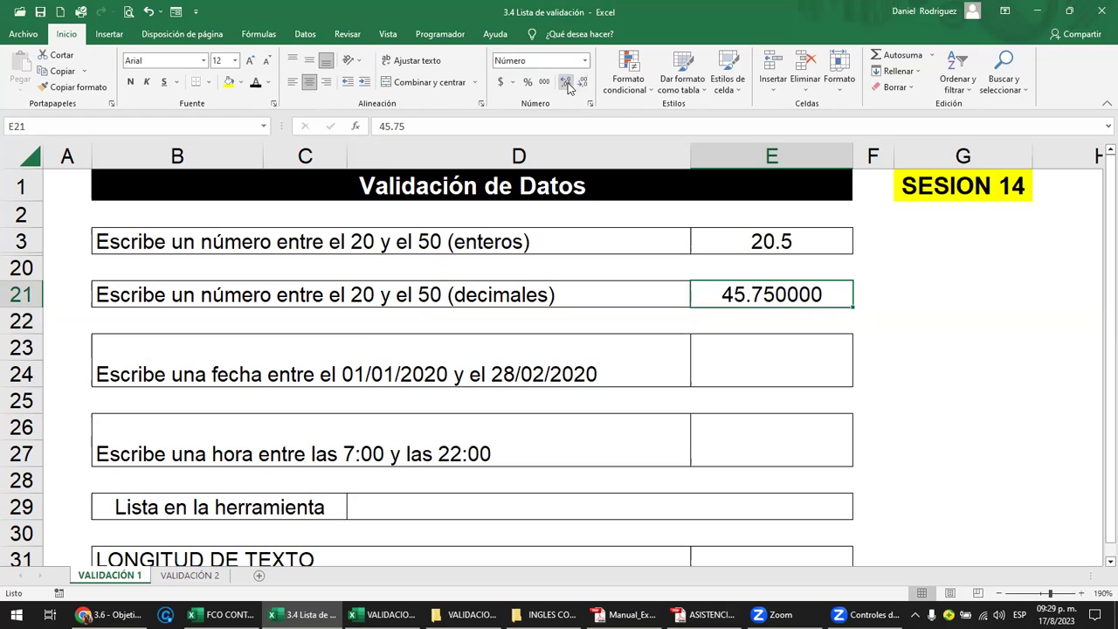
click(566, 83)
click(582, 85)
click(582, 85)
click(582, 85)
click(582, 85)
click(582, 85)
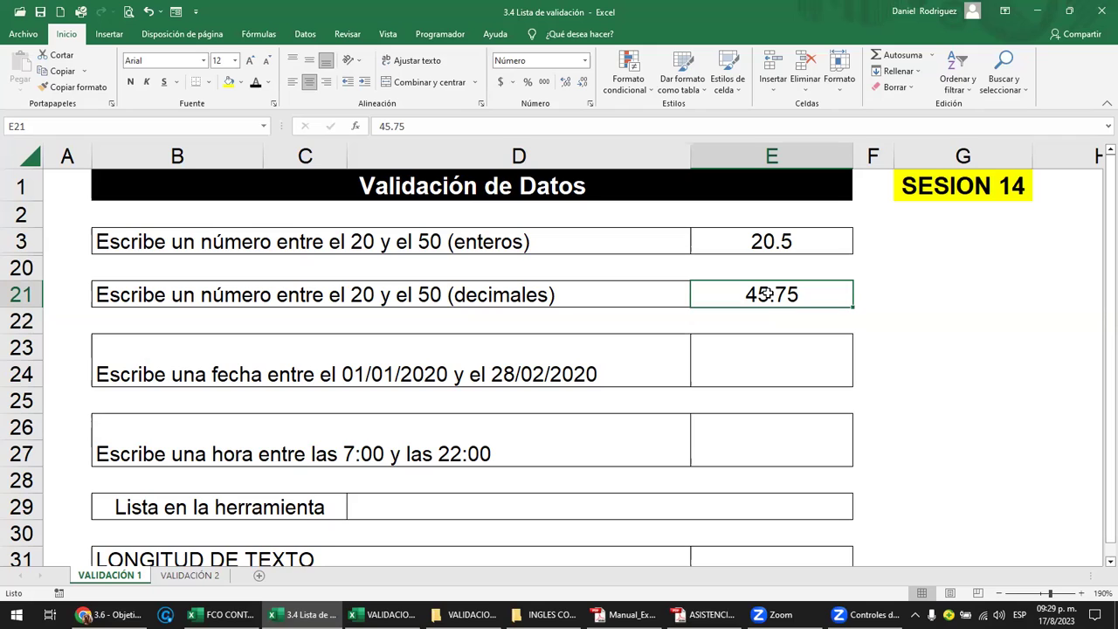
click(760, 241)
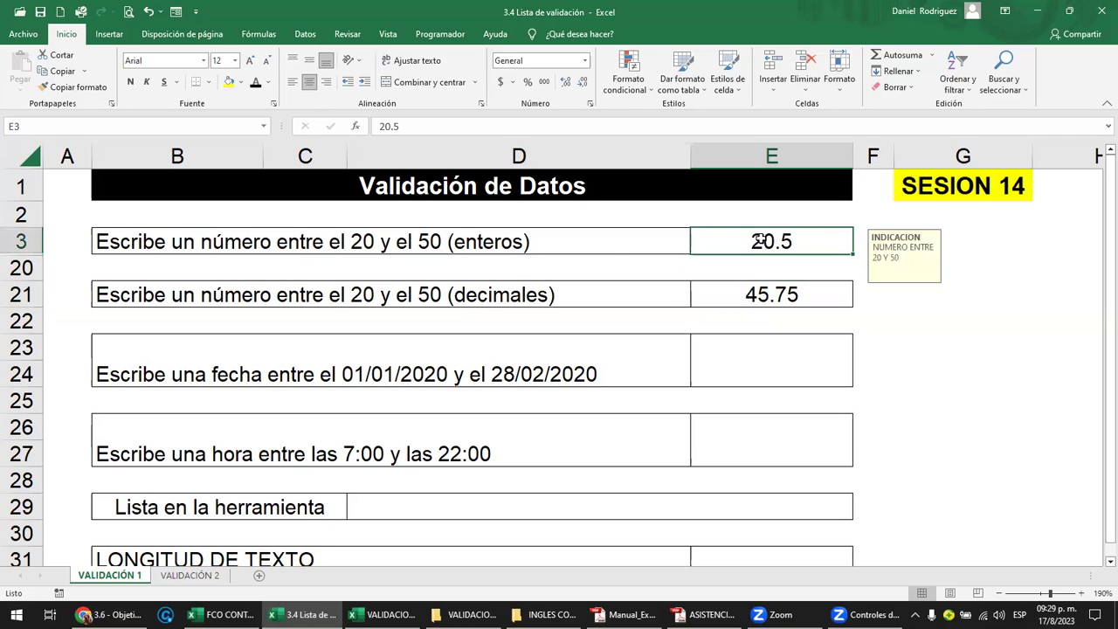
click(773, 294)
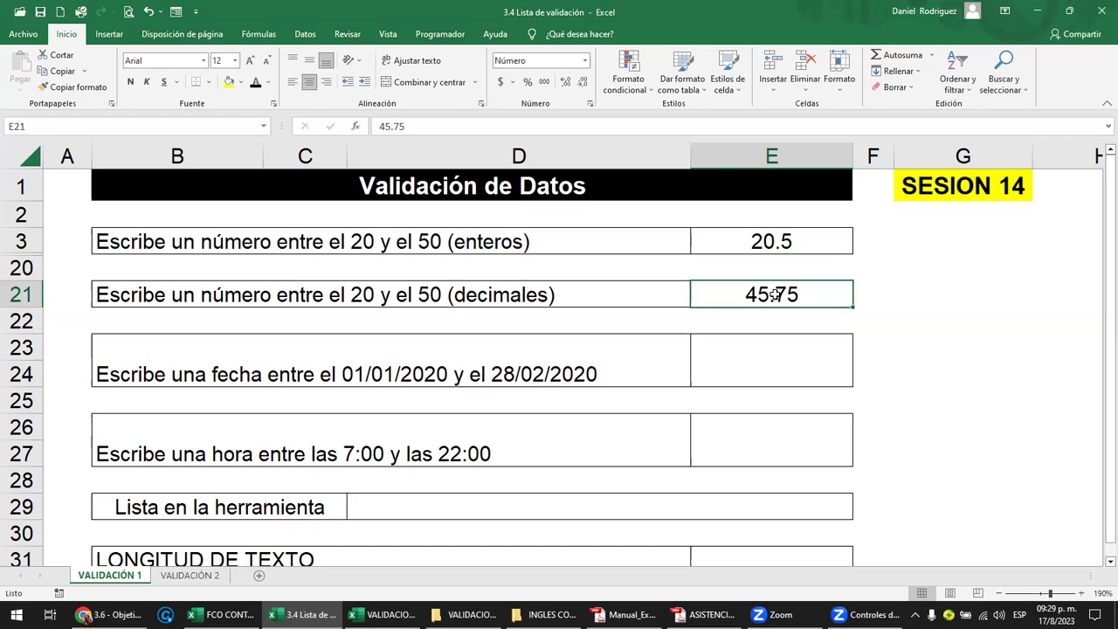
click(222, 373)
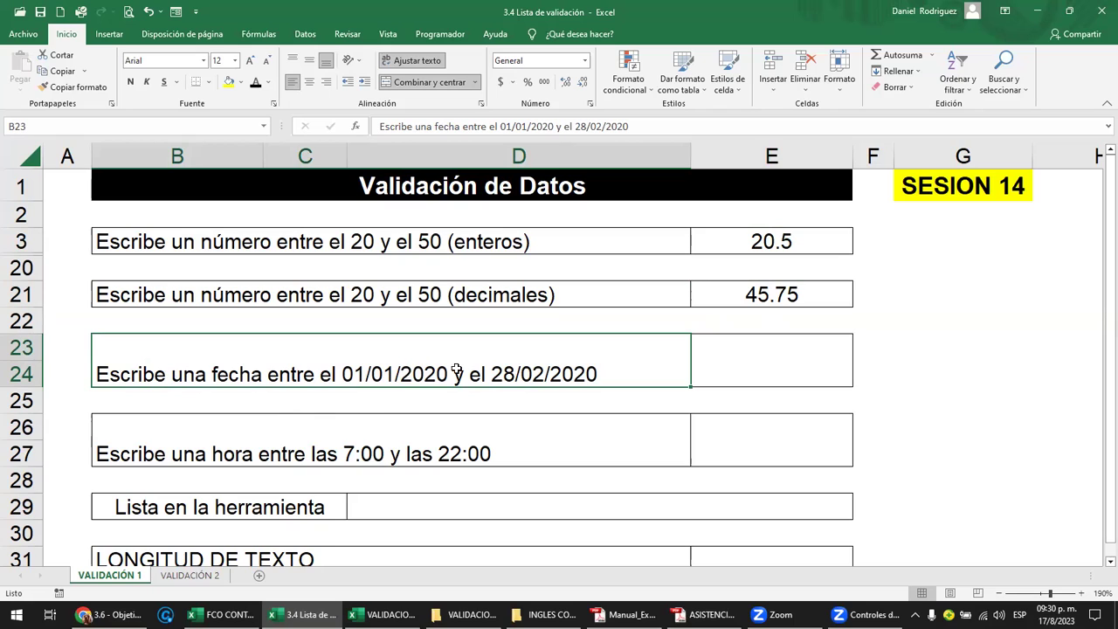
click(734, 361)
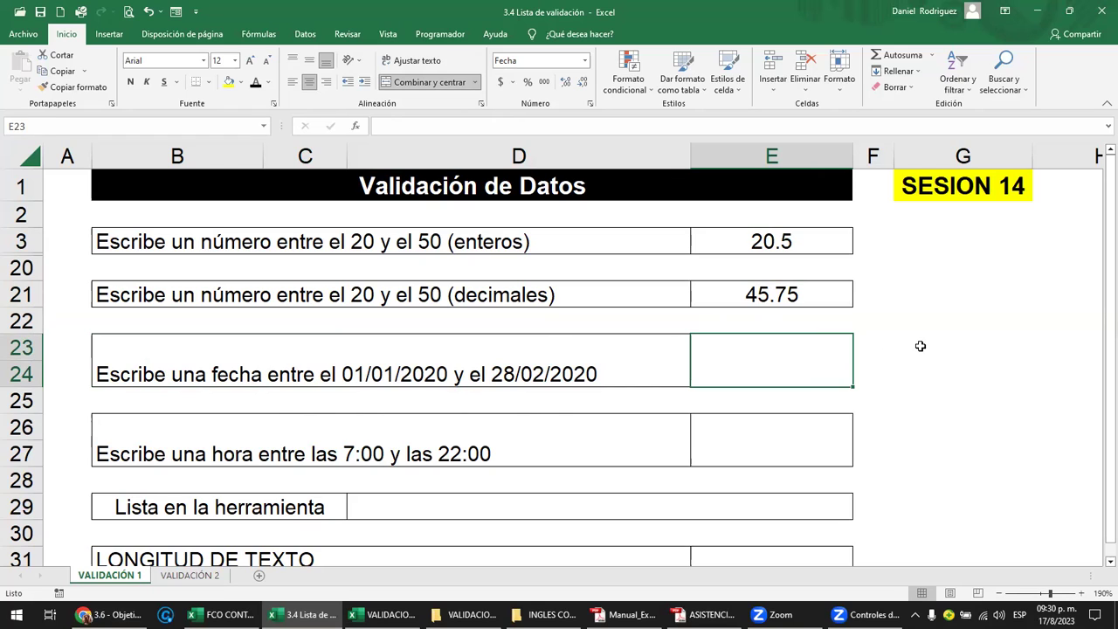
drag(921, 346, 933, 509)
click(794, 373)
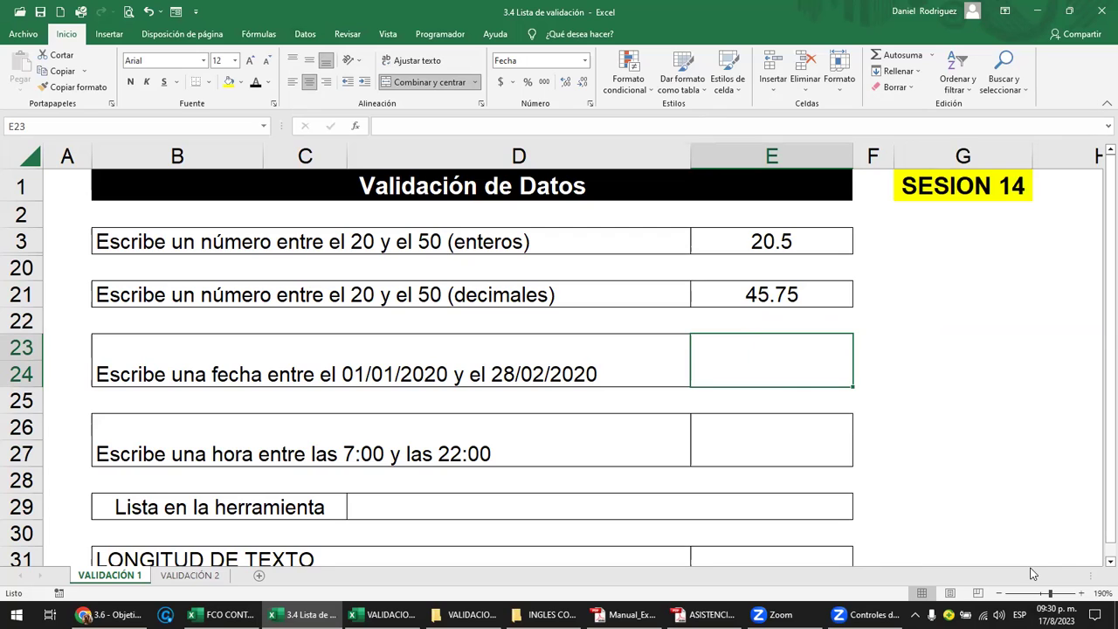
Step: Open Data Validation for E23 and set Permitir to Fecha
click(306, 35)
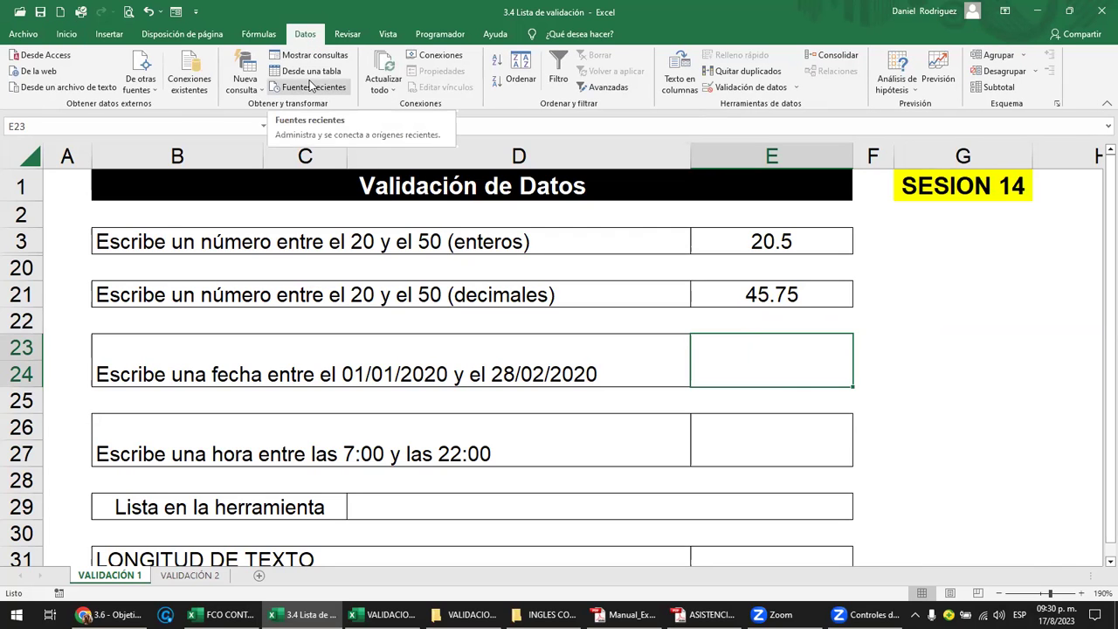
click(769, 91)
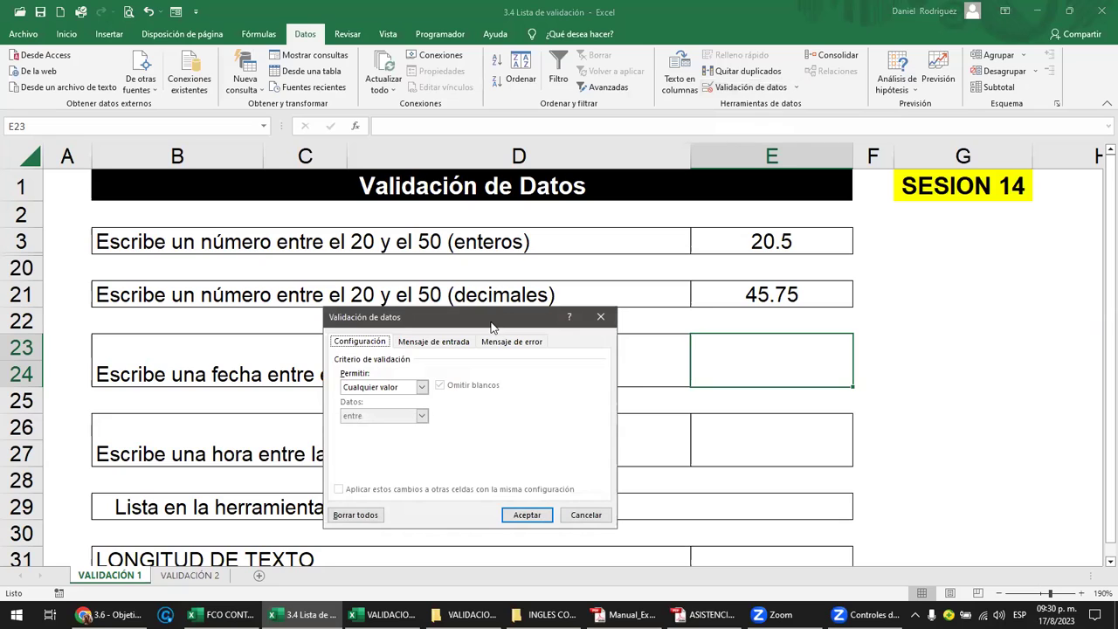
drag(492, 325, 585, 227)
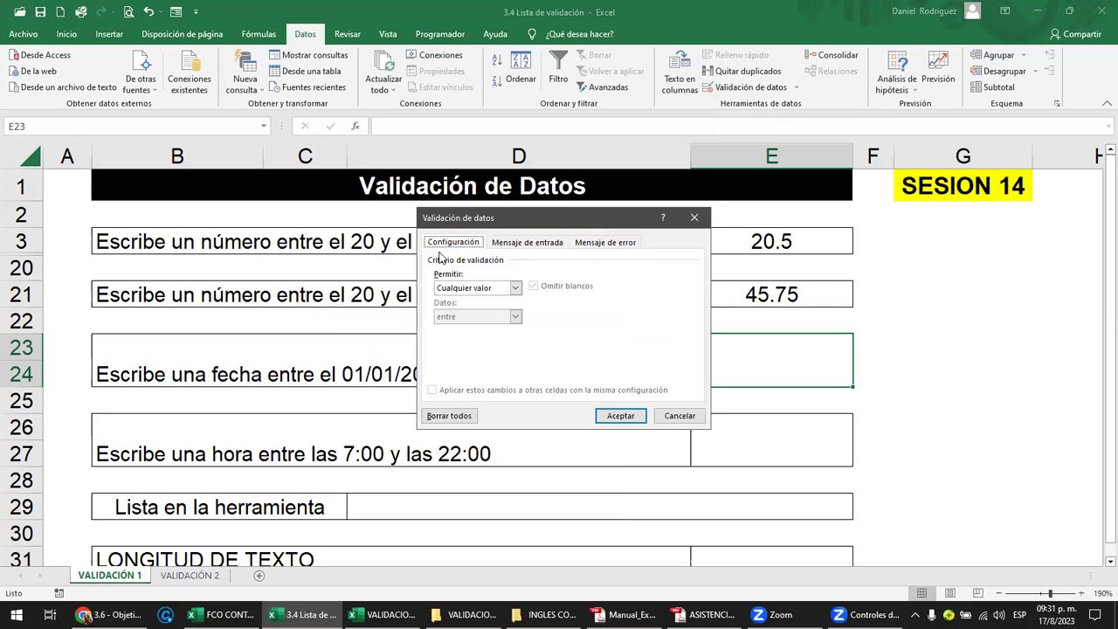
click(514, 289)
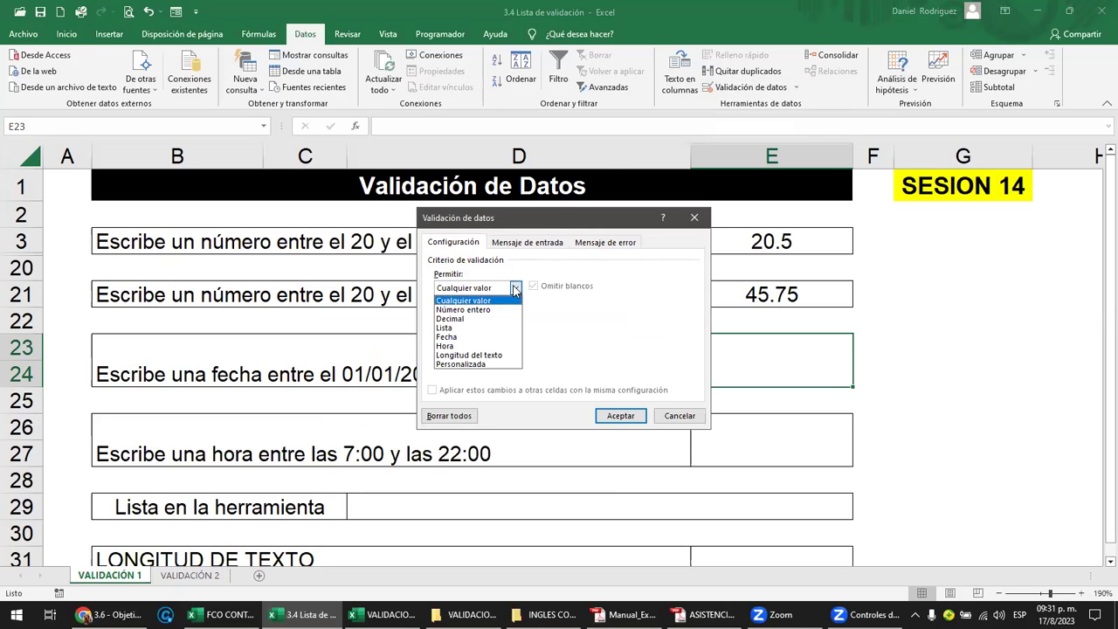
click(454, 337)
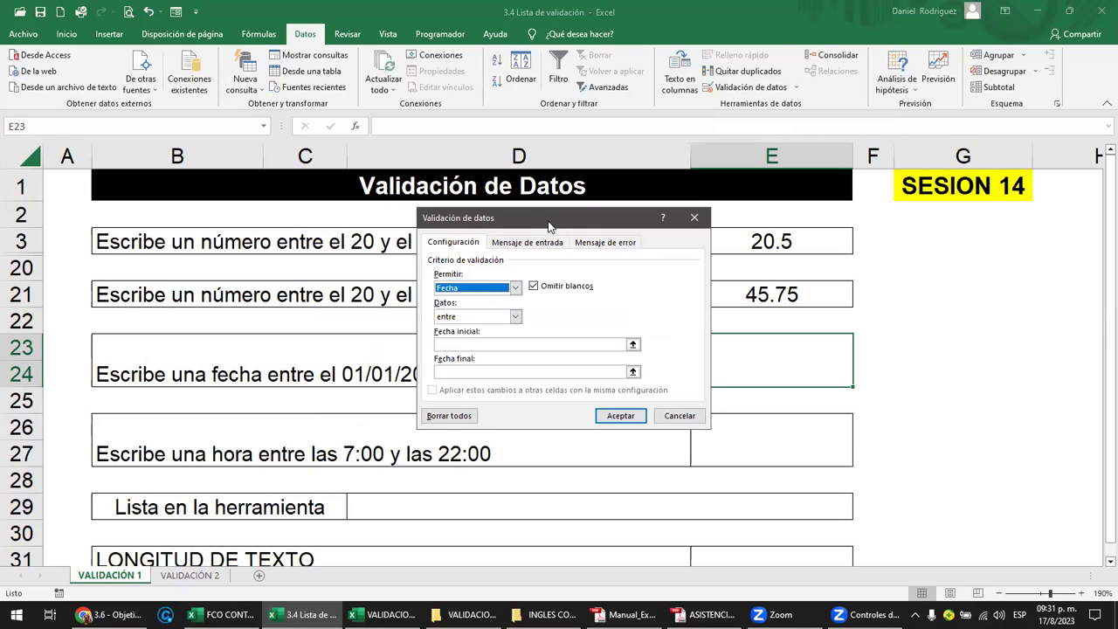
drag(549, 227, 594, 337)
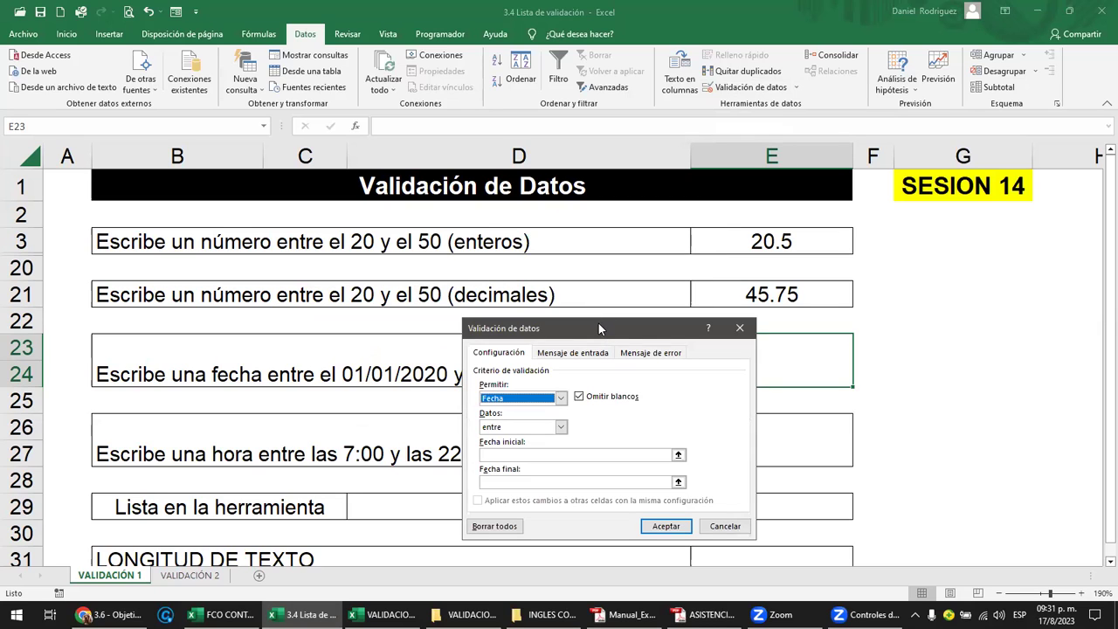
drag(599, 328, 723, 108)
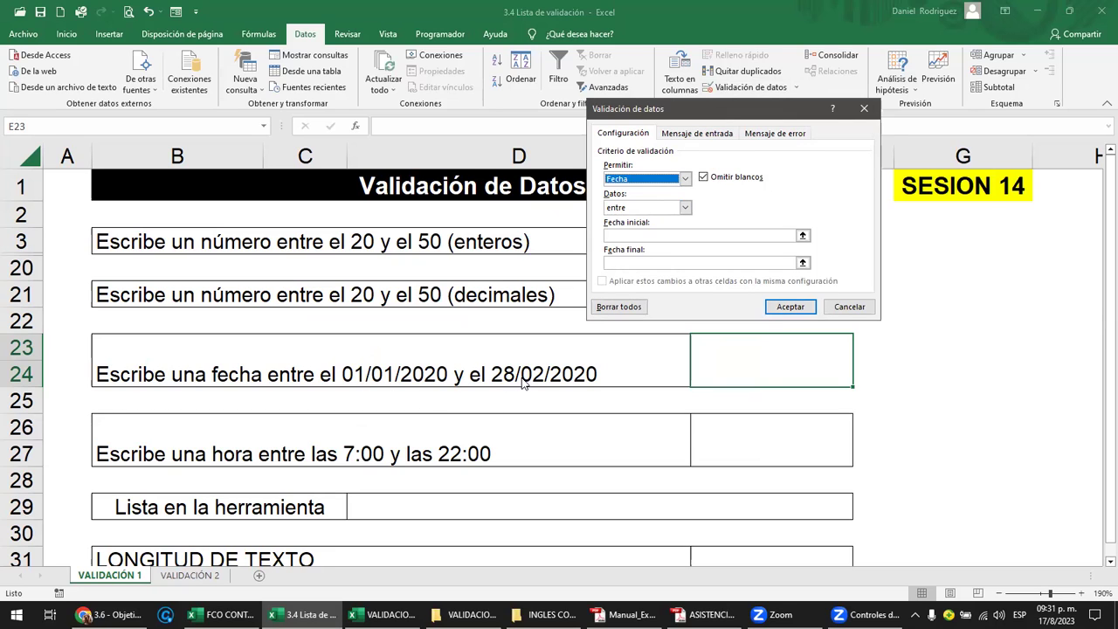
Step: Set the date condition to 'entre' and put the cursor in Fecha inicial
click(630, 212)
click(623, 236)
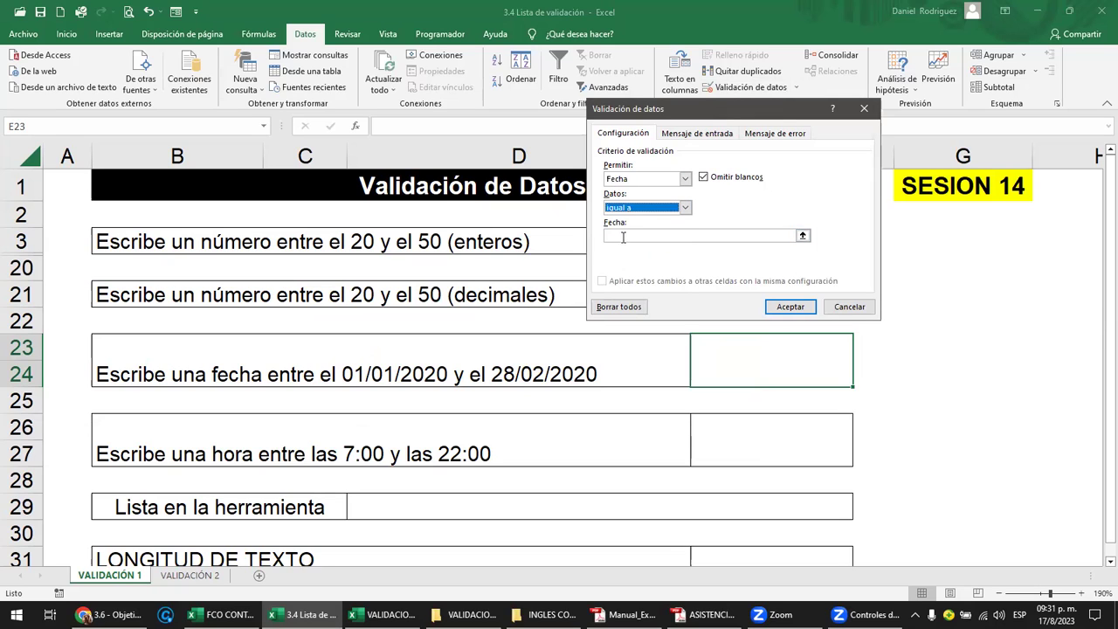
click(644, 210)
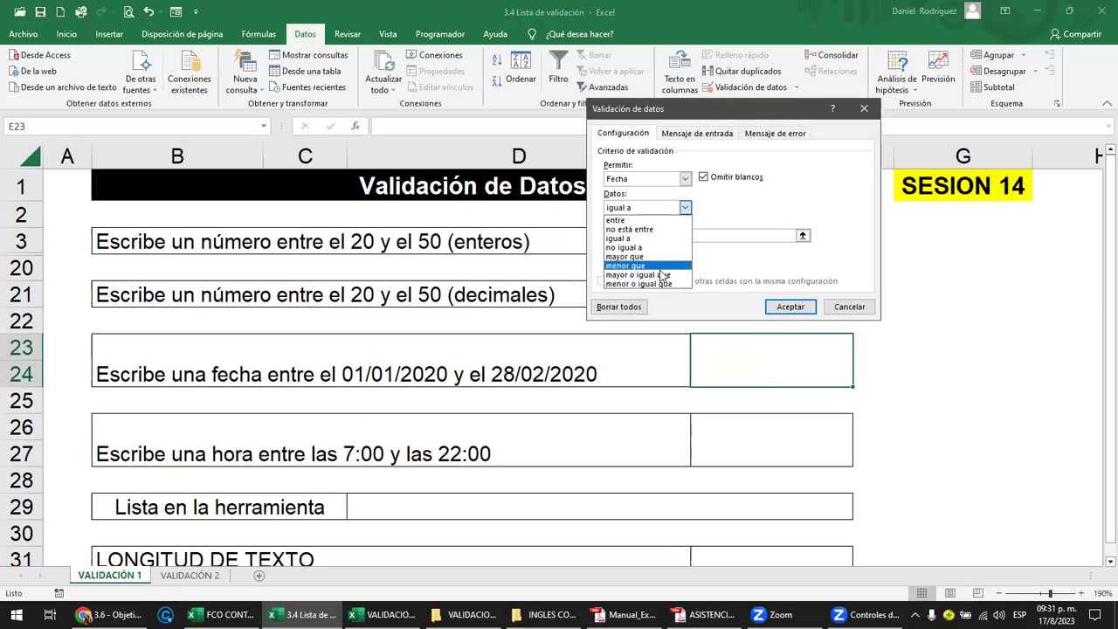
click(717, 207)
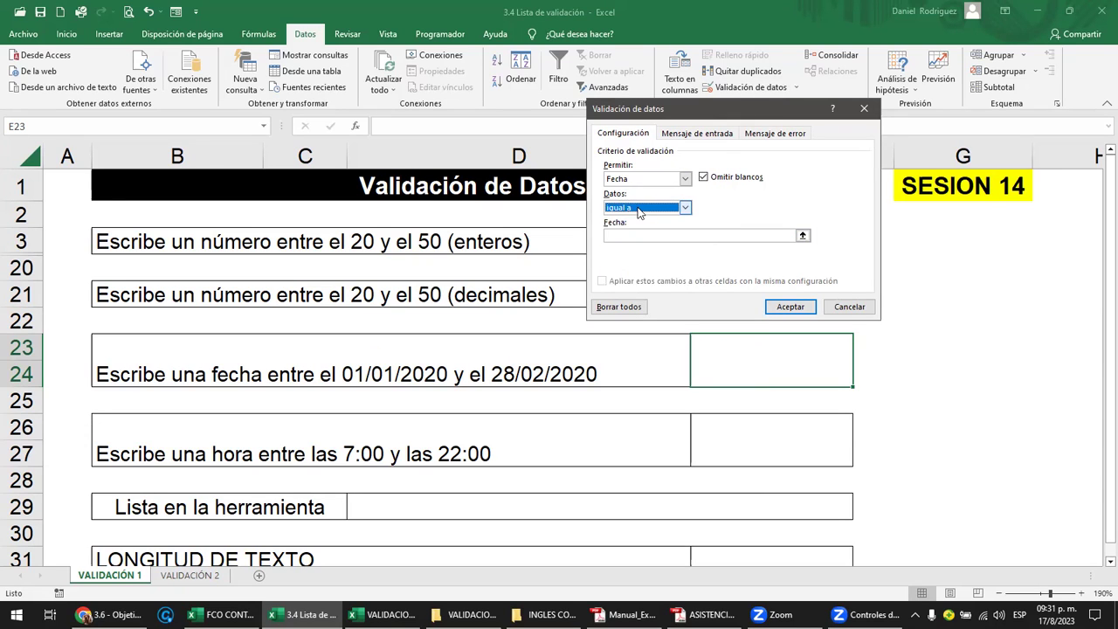
click(639, 213)
click(618, 219)
click(616, 236)
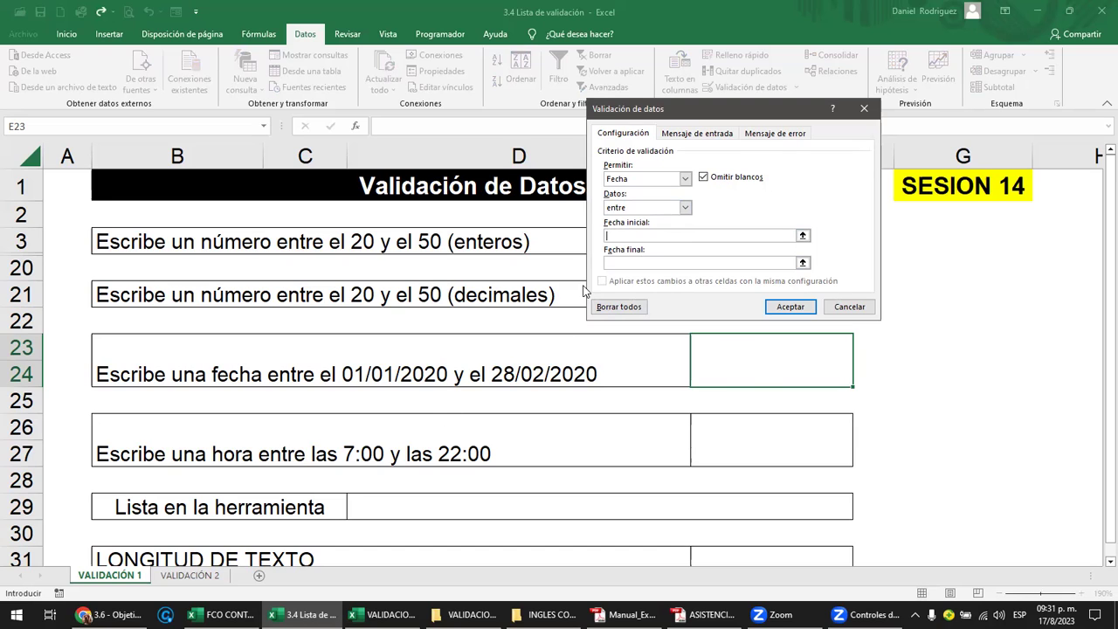
Step: Enter 01/01/2020 as the start date and 28/02/2020 as the end date, then confirm
text(01)
text(/)
text(01/2020)
click(615, 265)
text(28/02/2020)
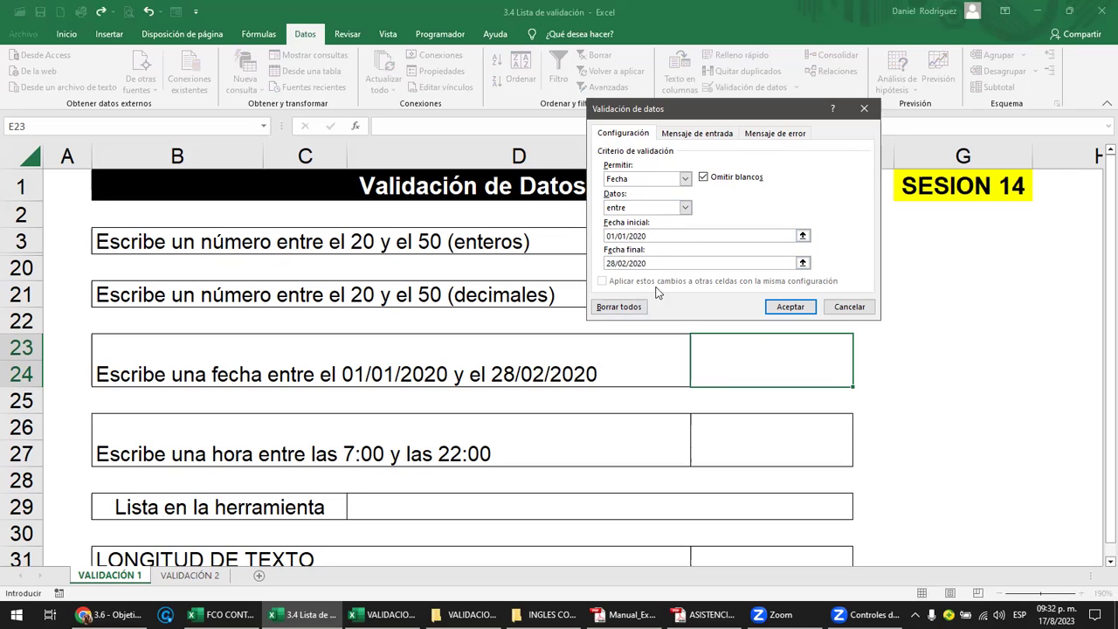
click(789, 307)
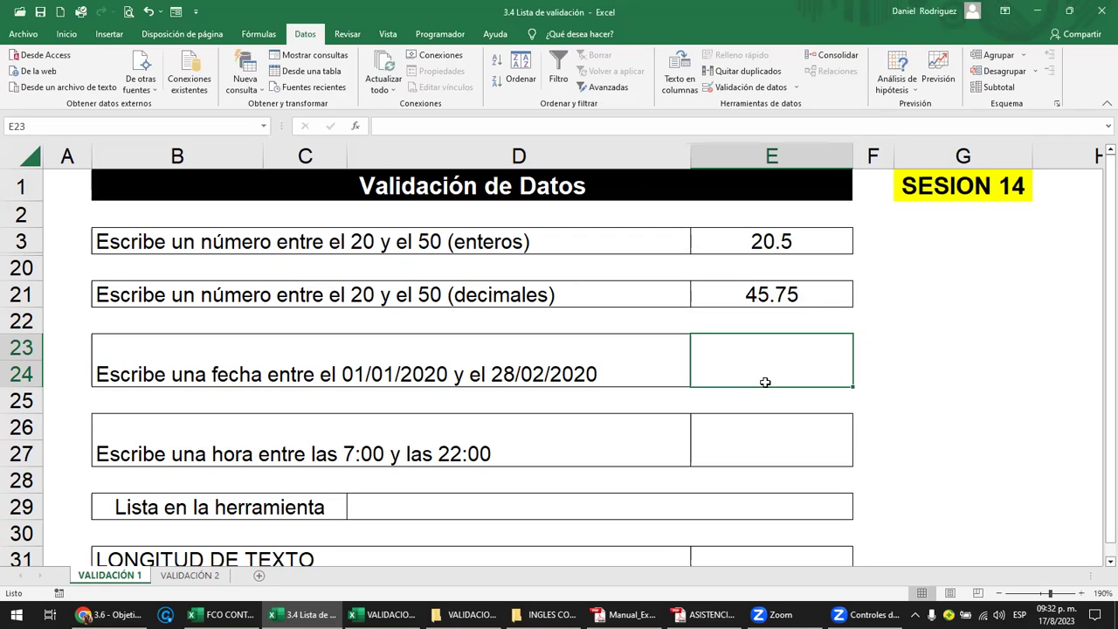
text(25/)
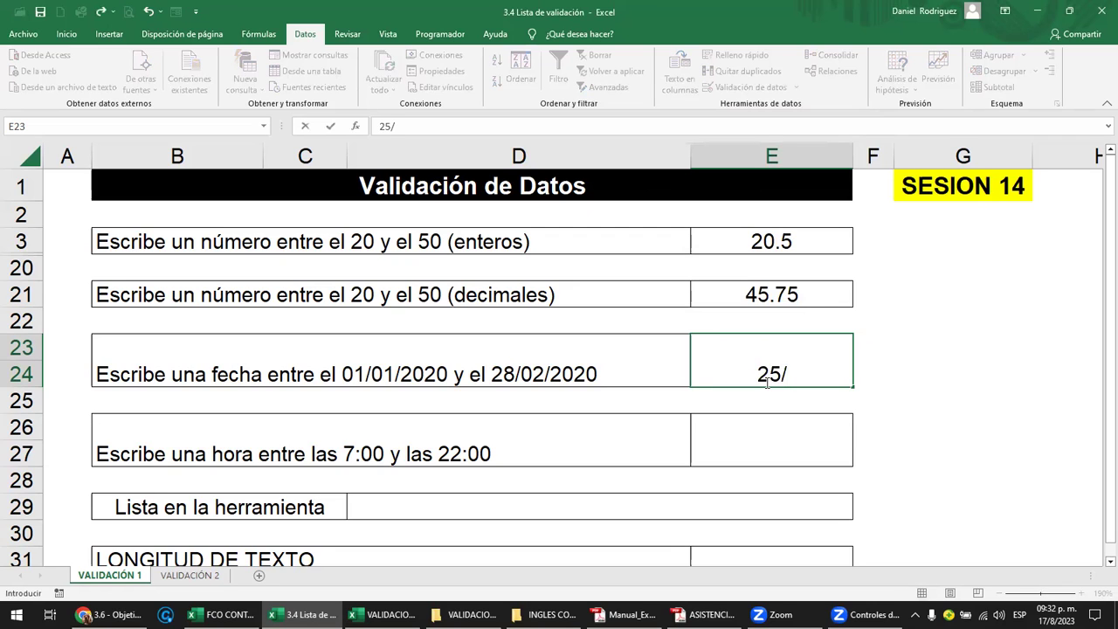
text(11)
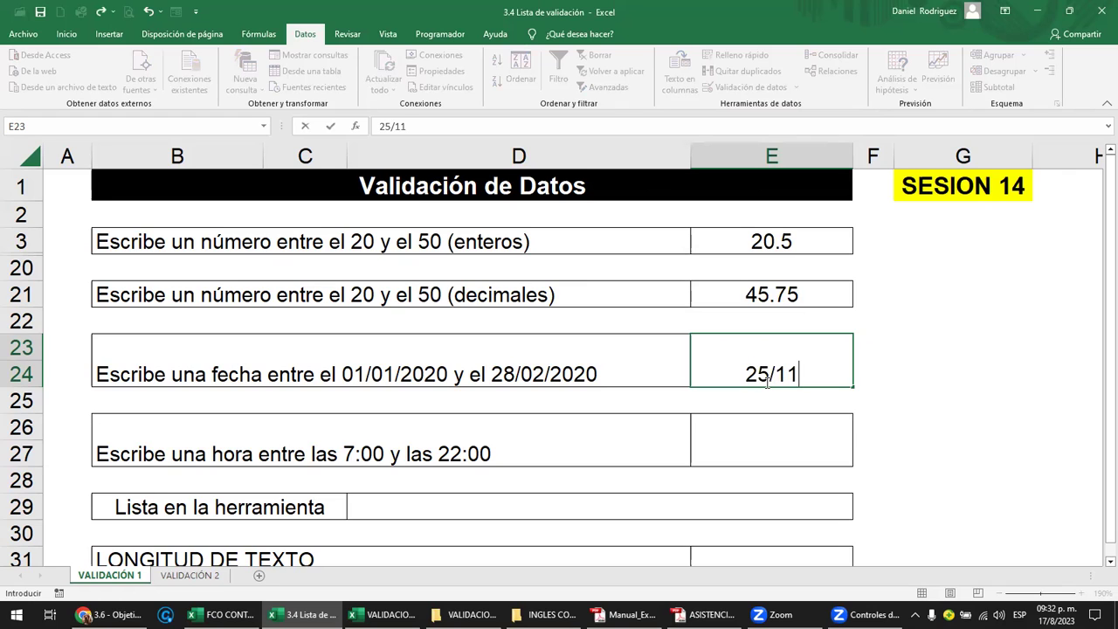
text(/2020)
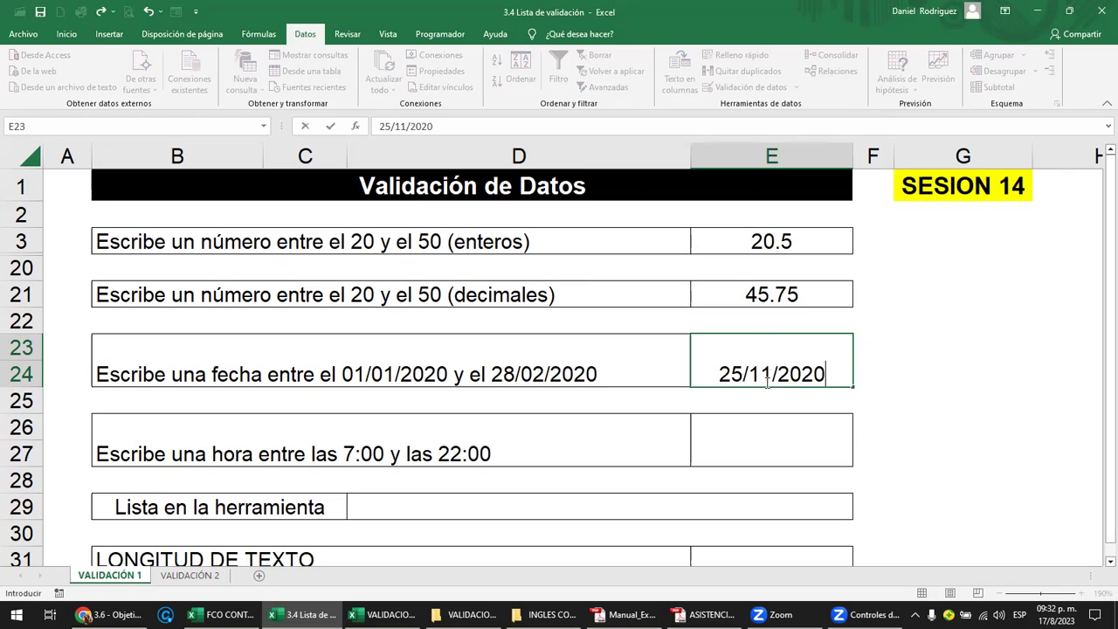
key(Return)
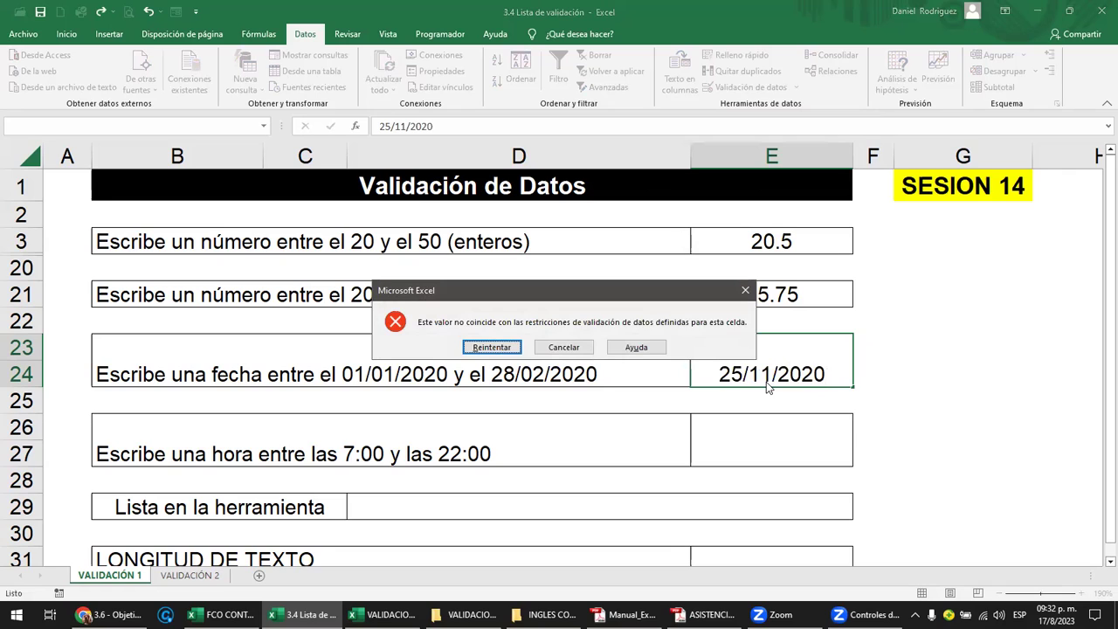
drag(601, 288, 633, 245)
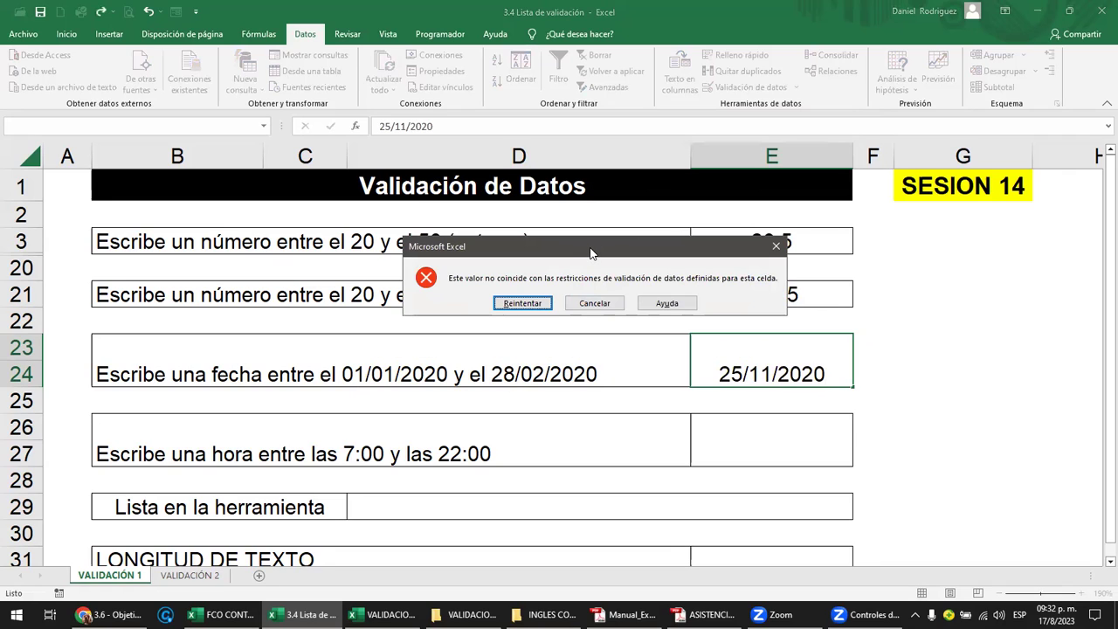
drag(590, 253, 741, 262)
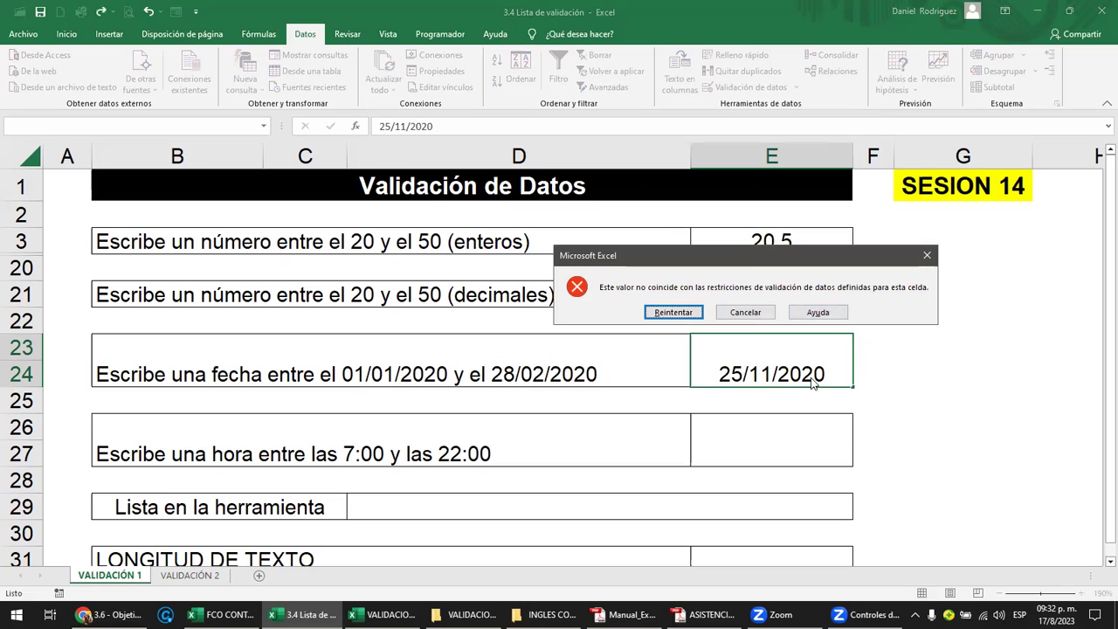
key(Escape)
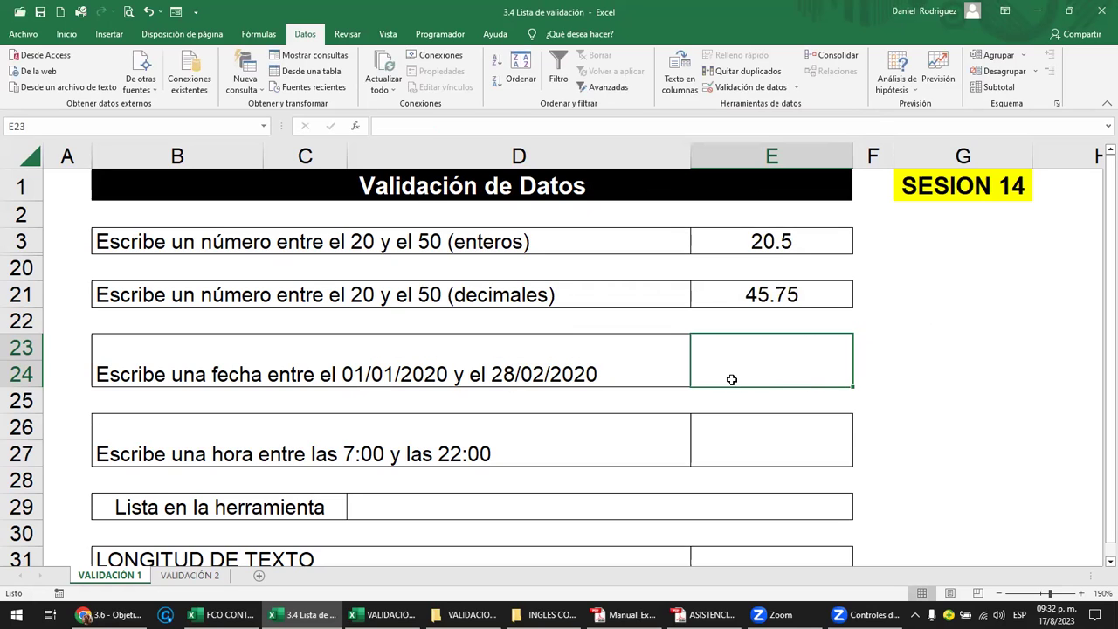
key(Right)
click(813, 355)
click(795, 87)
click(783, 106)
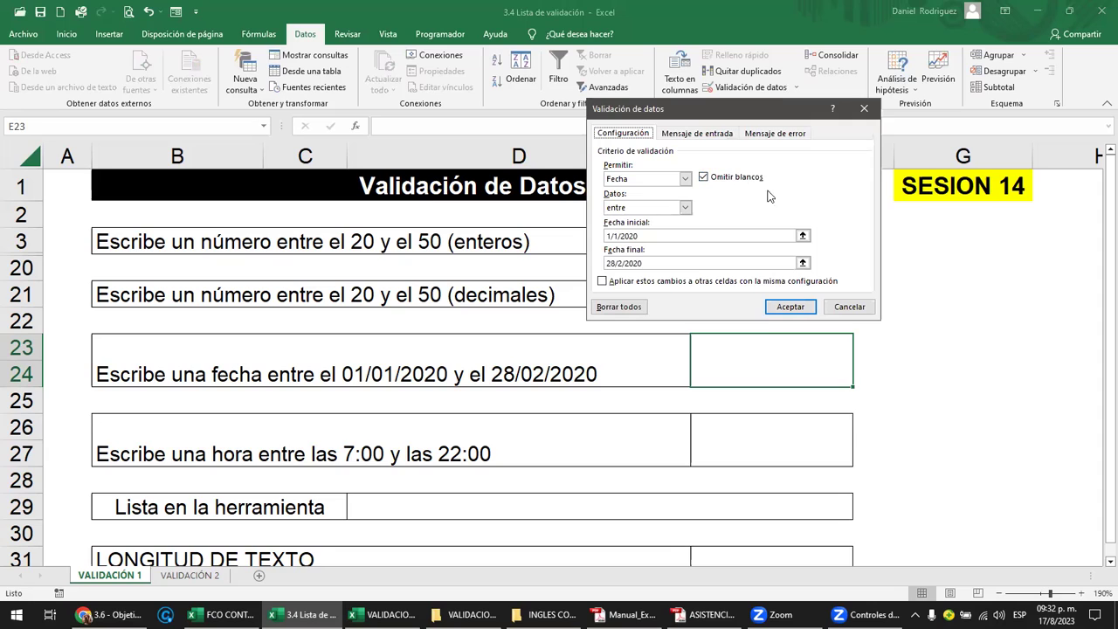
click(843, 311)
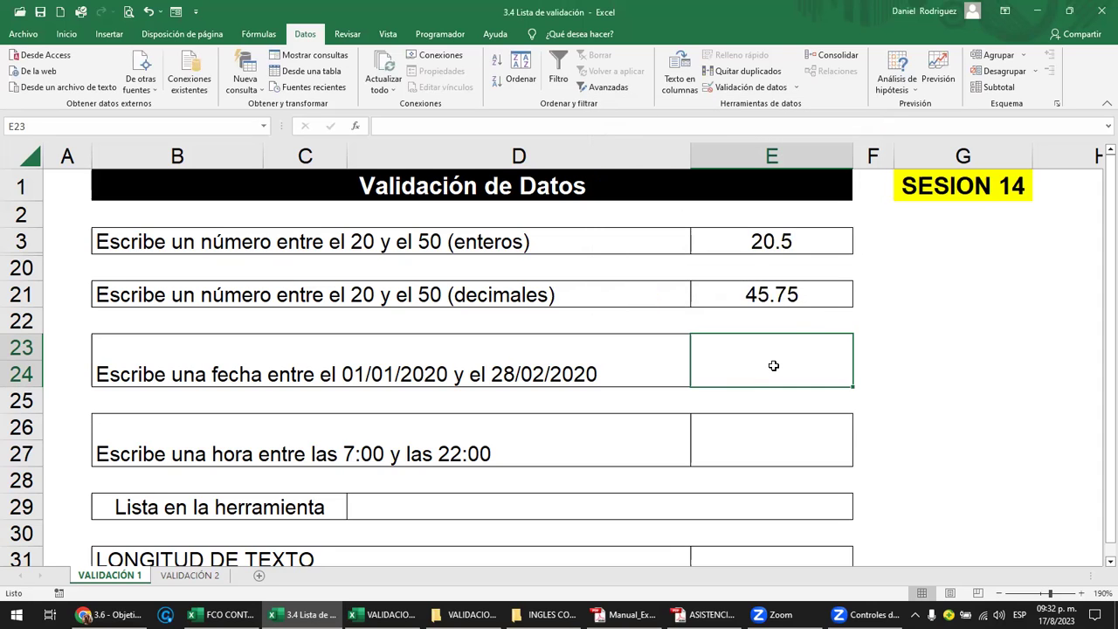
Step: Enter the in-range dates 25/01/2020 and then 27/02/2020 in E23
text(25/01/2020)
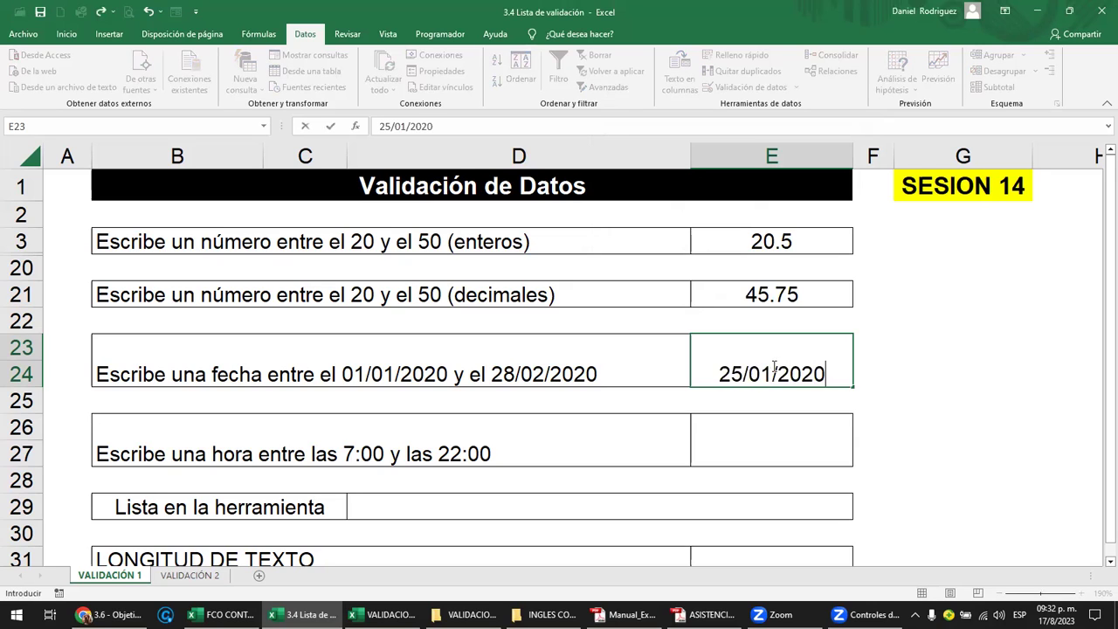
key(Return)
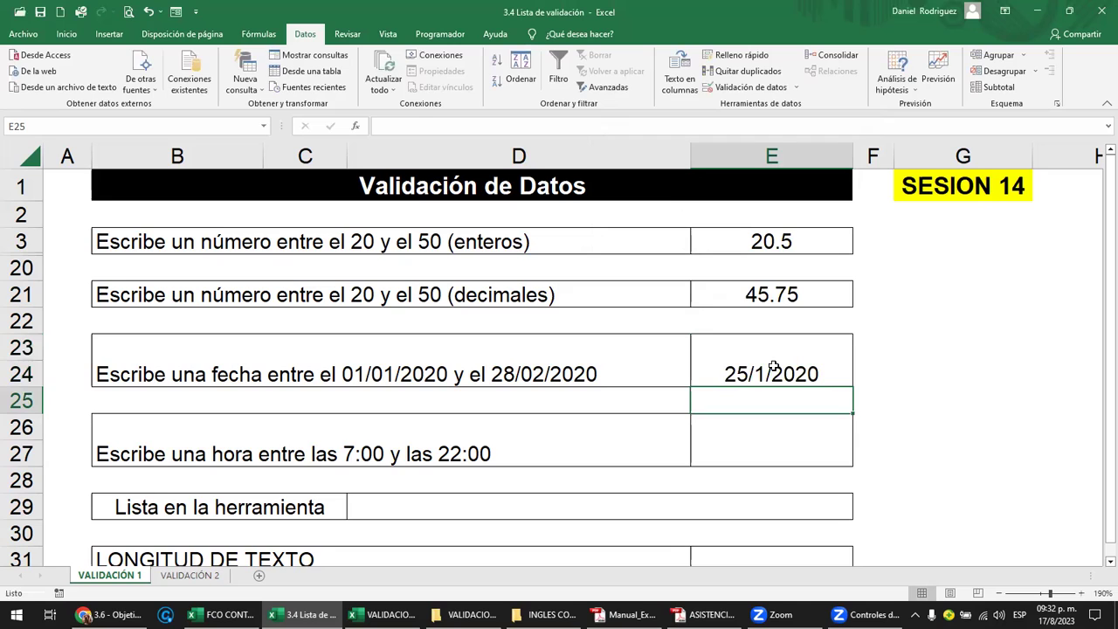
click(773, 367)
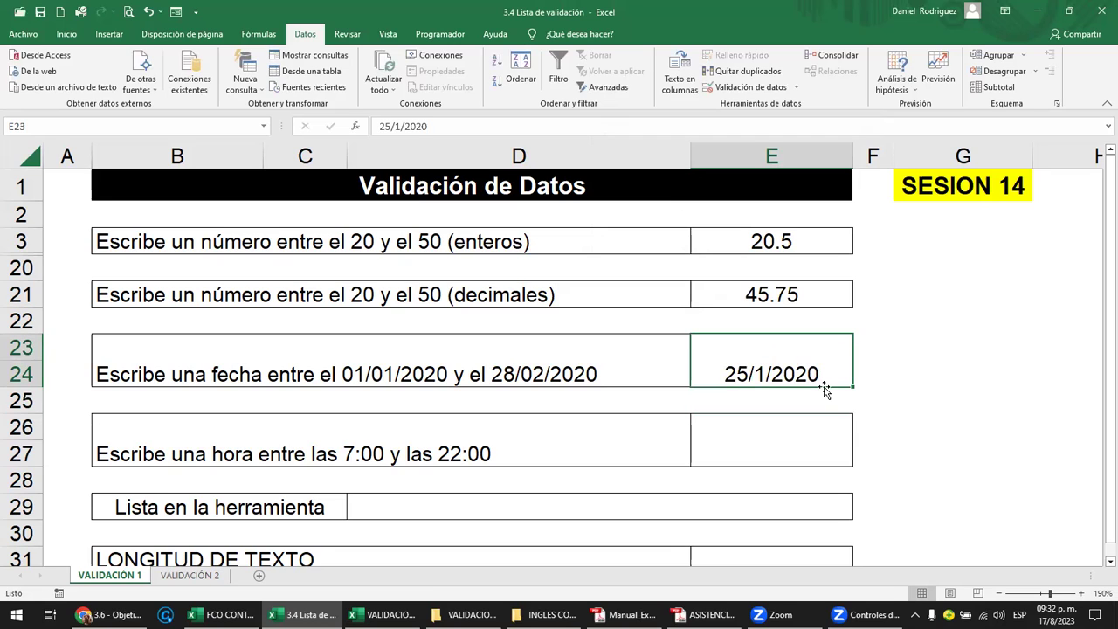
text(27/02/2020)
key(Return)
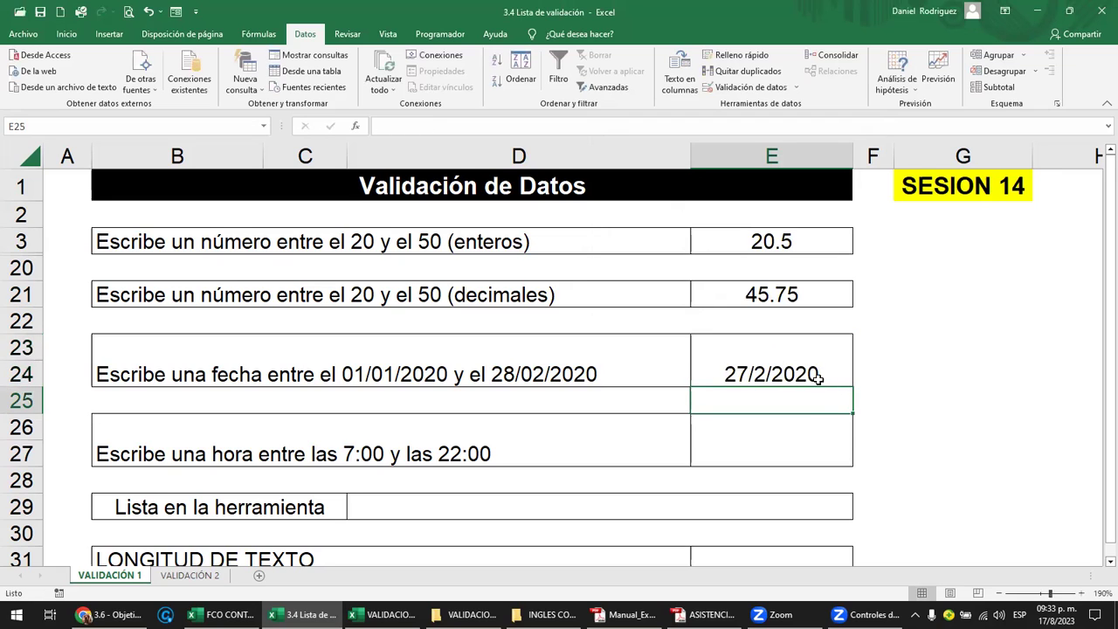
Step: Try 29/02/2020 in E23, cancel the rejected entry, and reselect E23
click(813, 375)
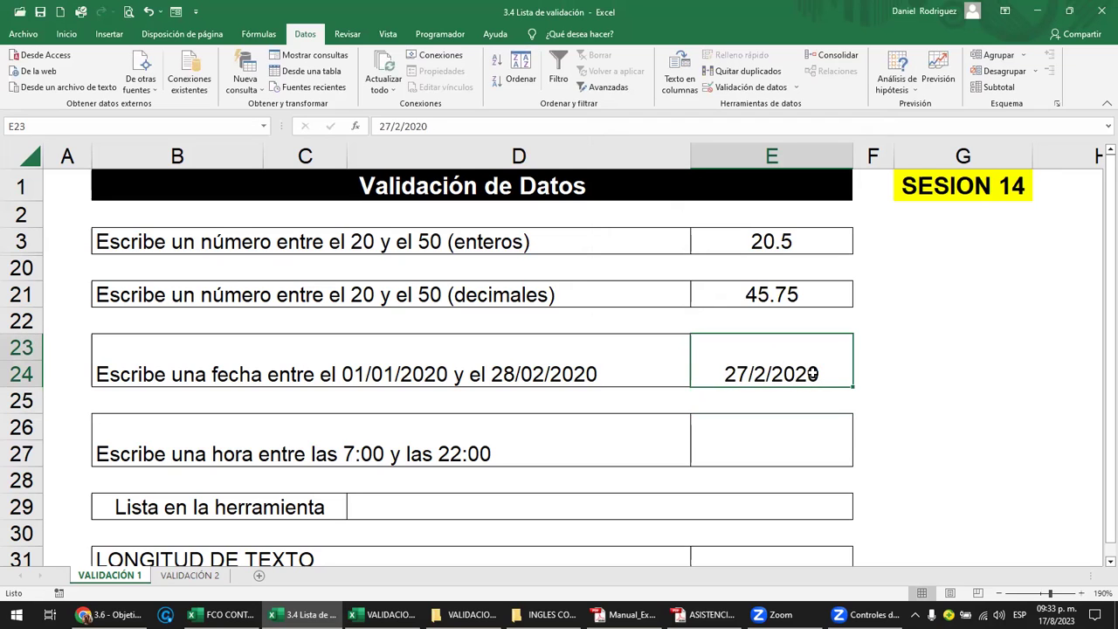
text(29/0)
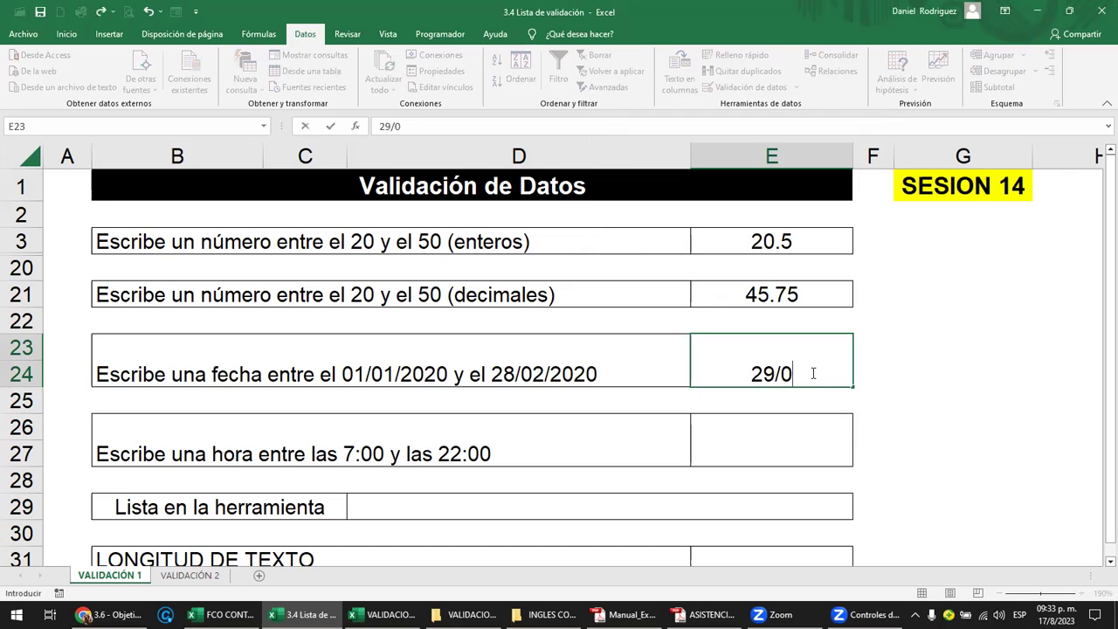
text(2/)
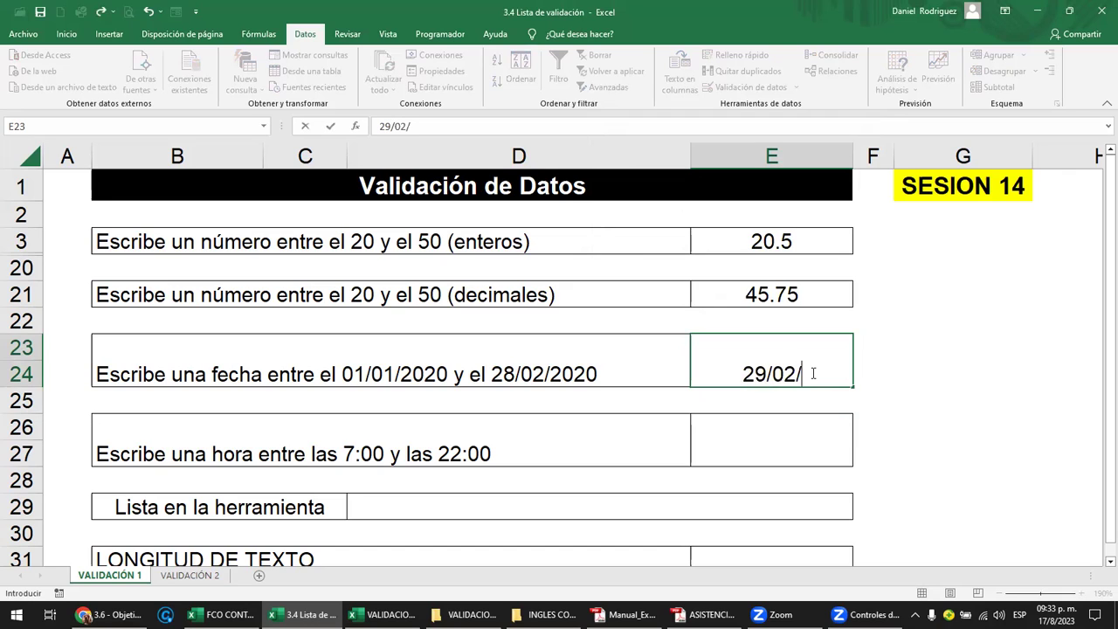
text(2020)
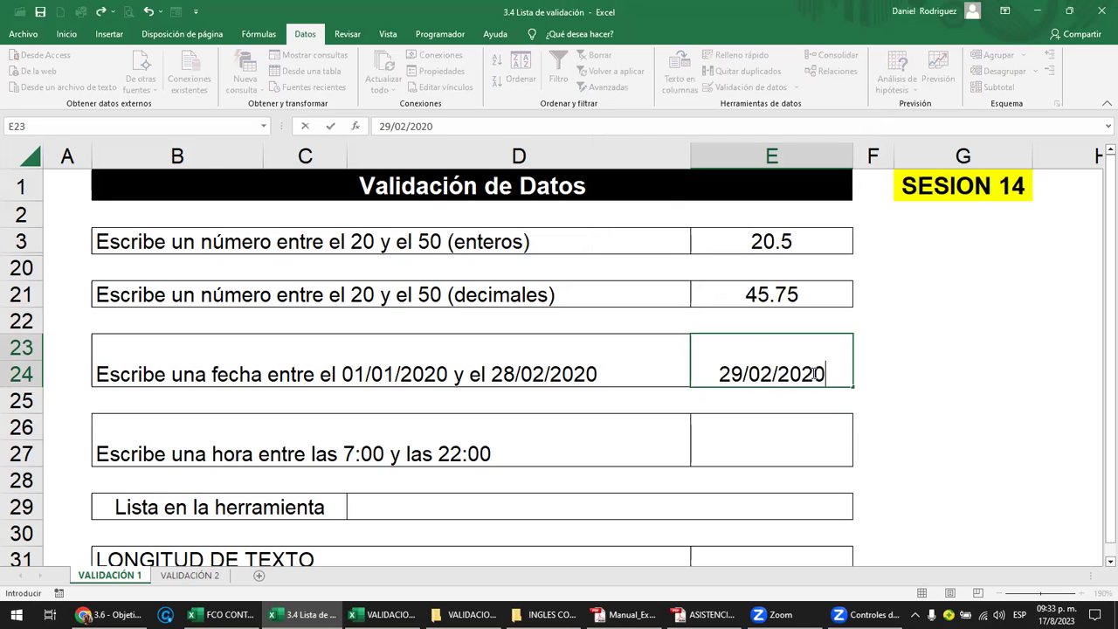
key(Return)
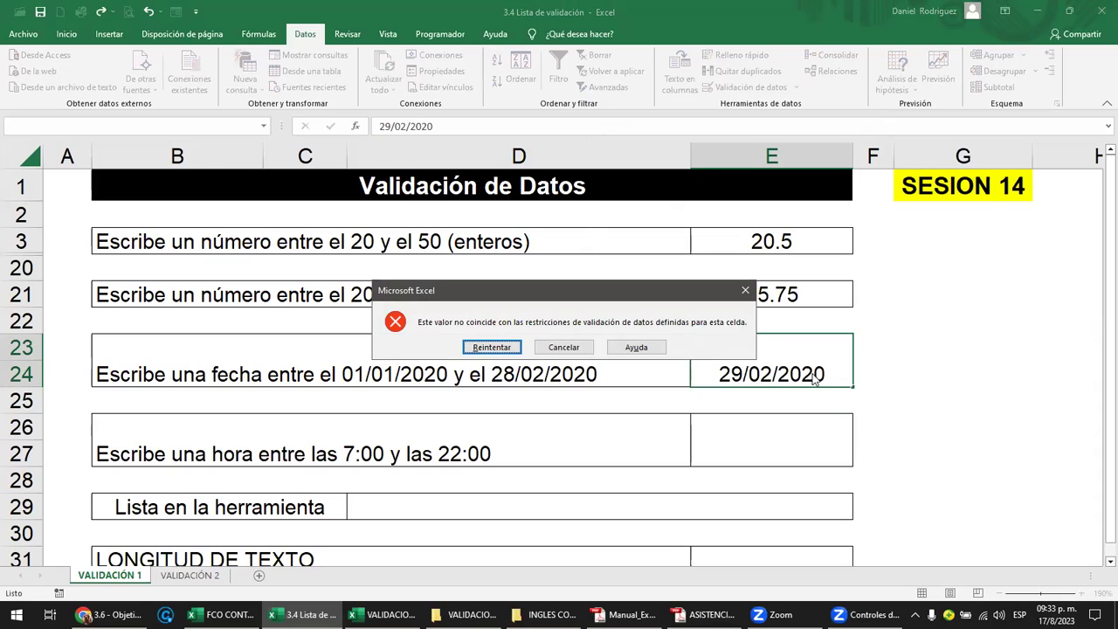
key(Escape)
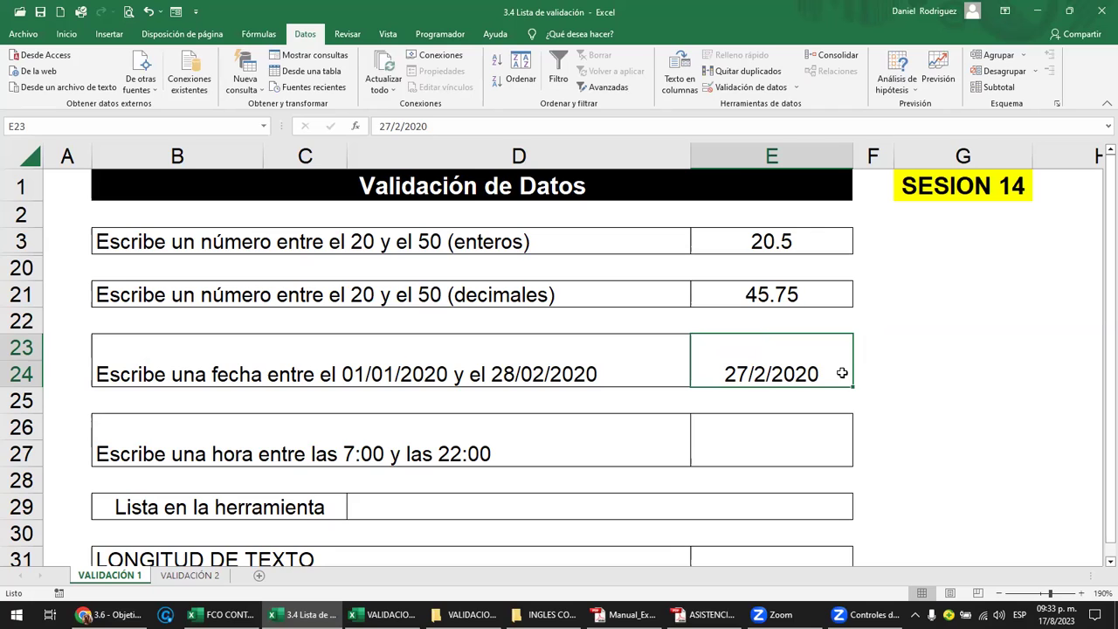
click(871, 372)
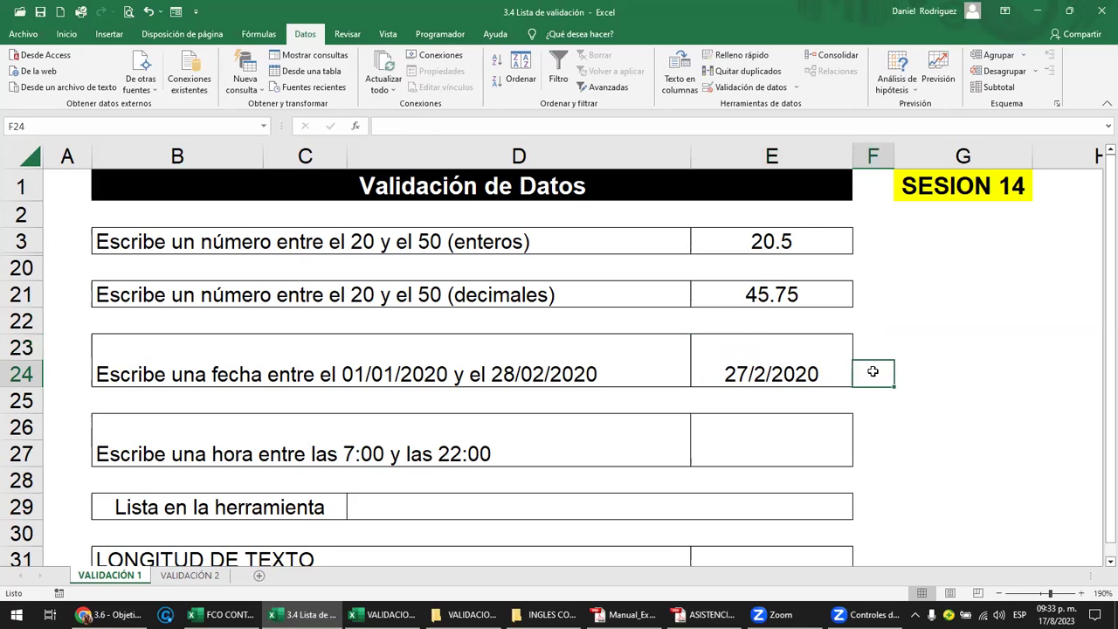
click(762, 377)
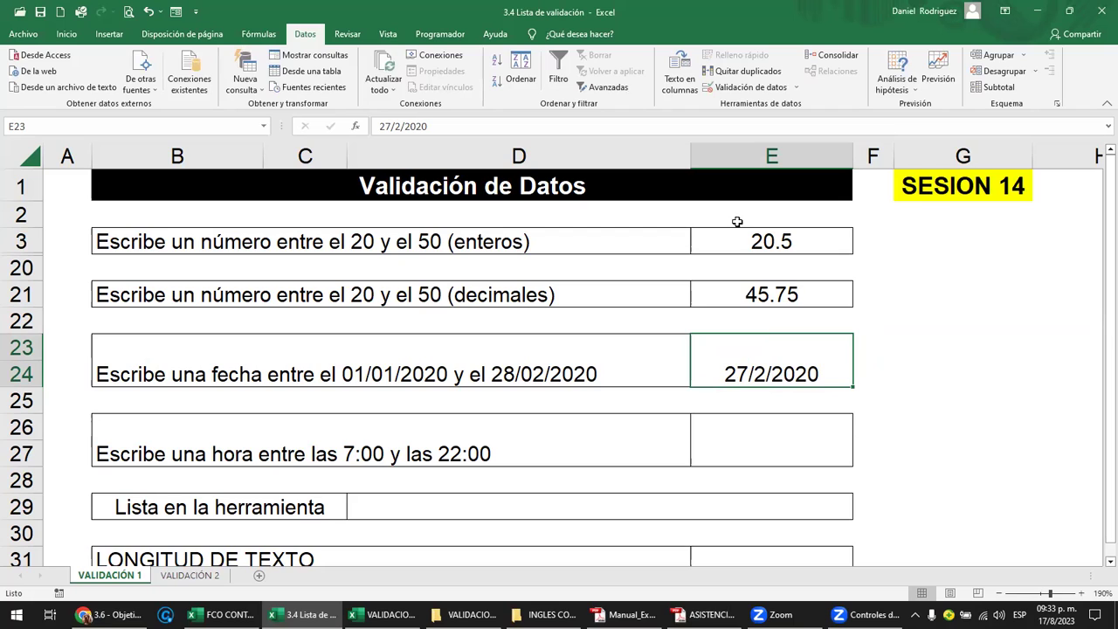
click(796, 91)
click(756, 106)
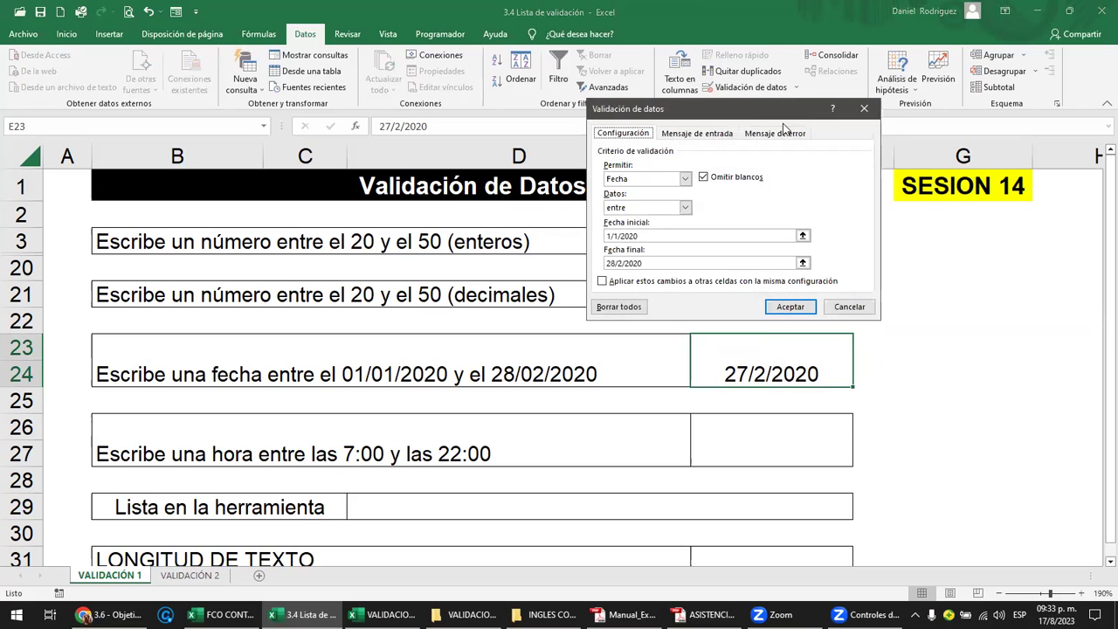
drag(726, 117, 707, 187)
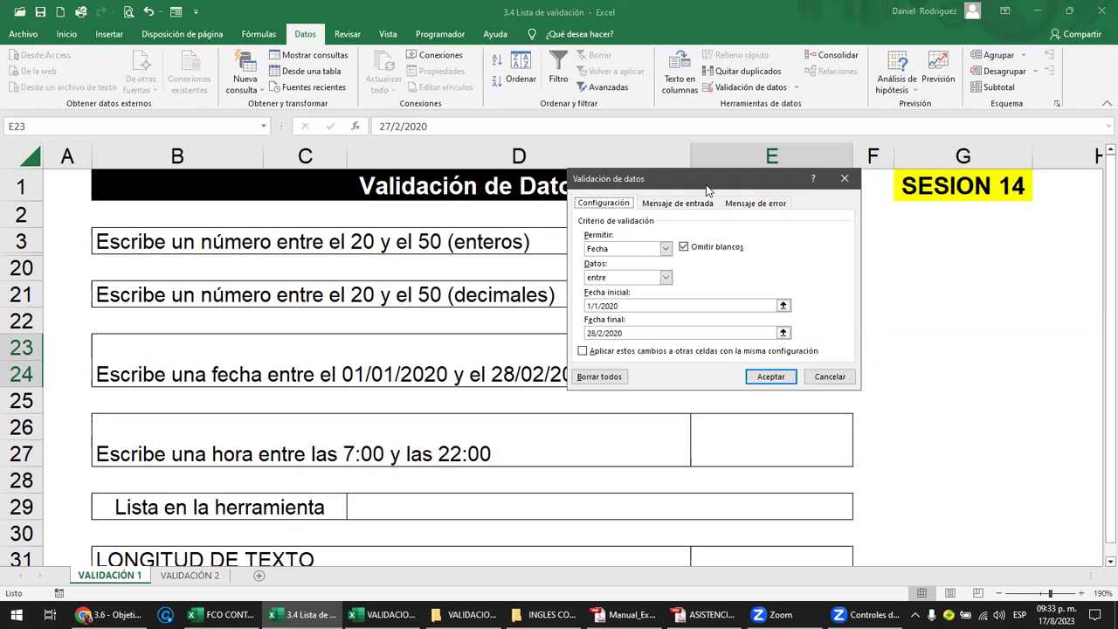
click(626, 308)
double_click(581, 307)
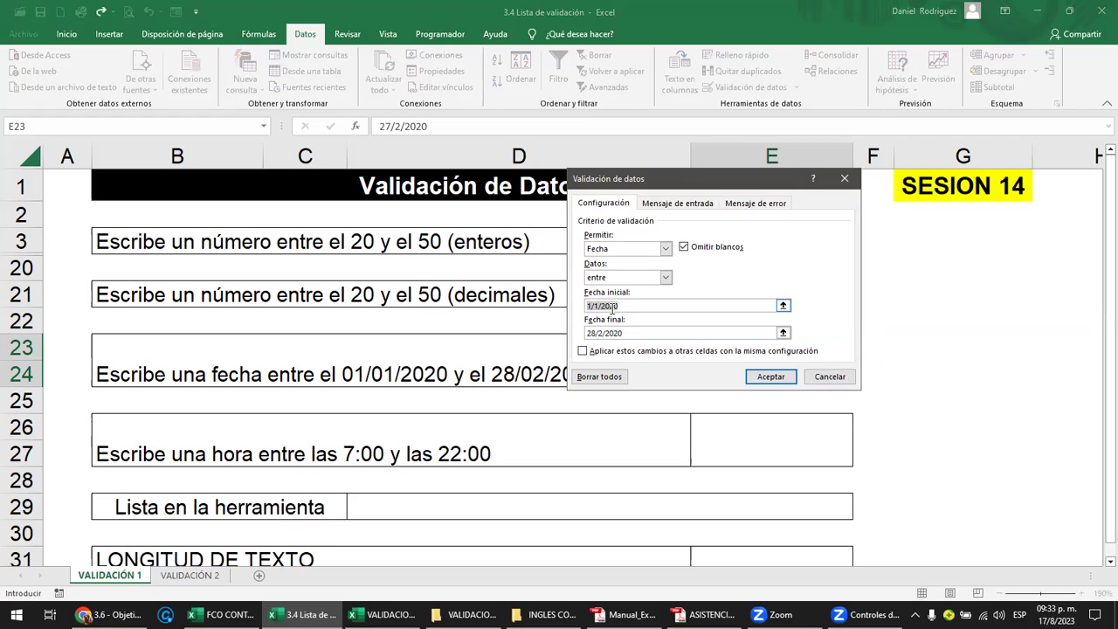
text(01/)
text(08/2023)
text(0)
key(BackSpace)
key(BackSpace)
text(0)
drag(635, 333, 576, 339)
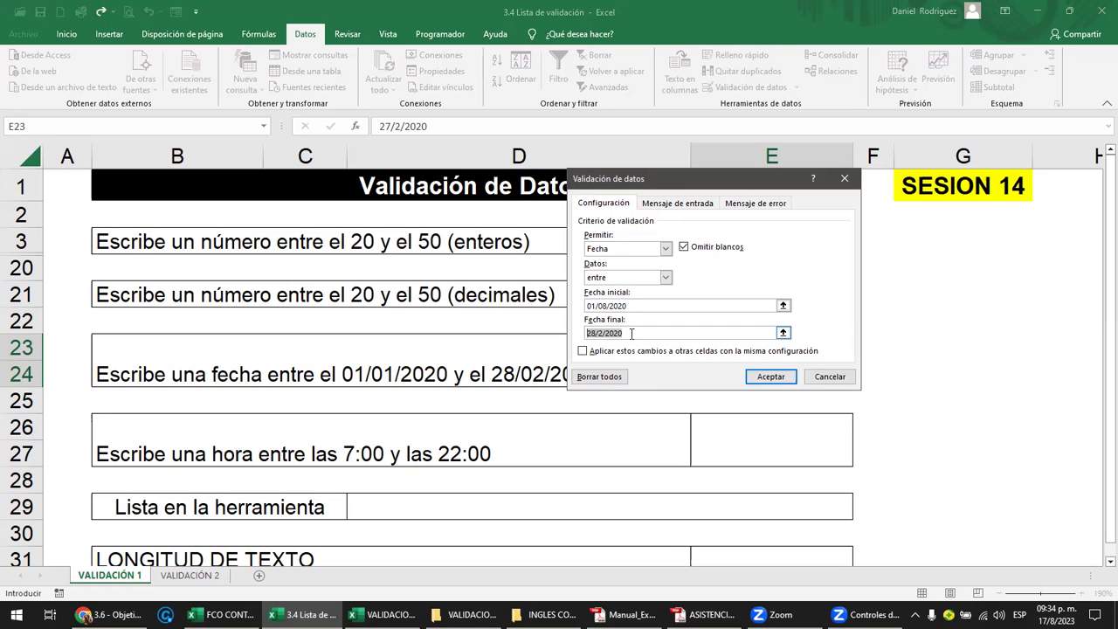
click(840, 376)
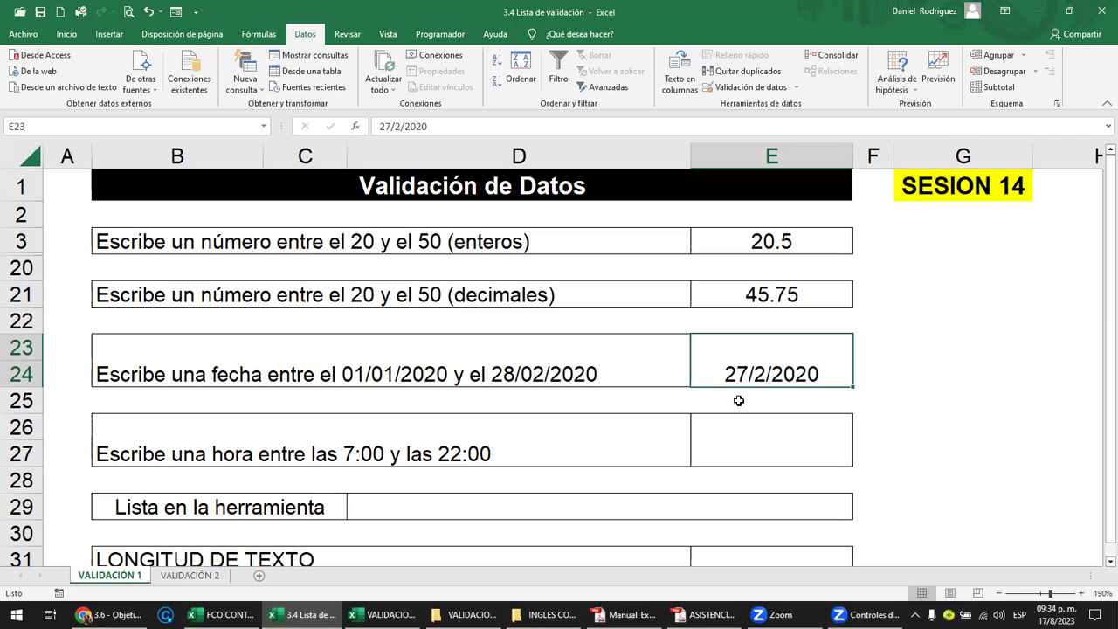
click(775, 429)
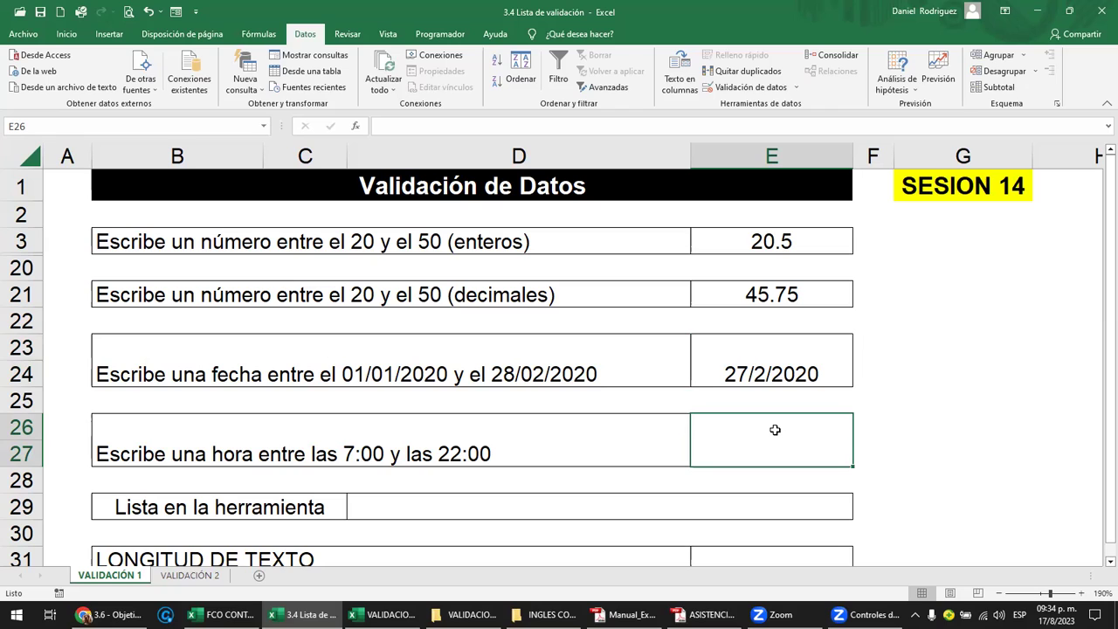
click(215, 450)
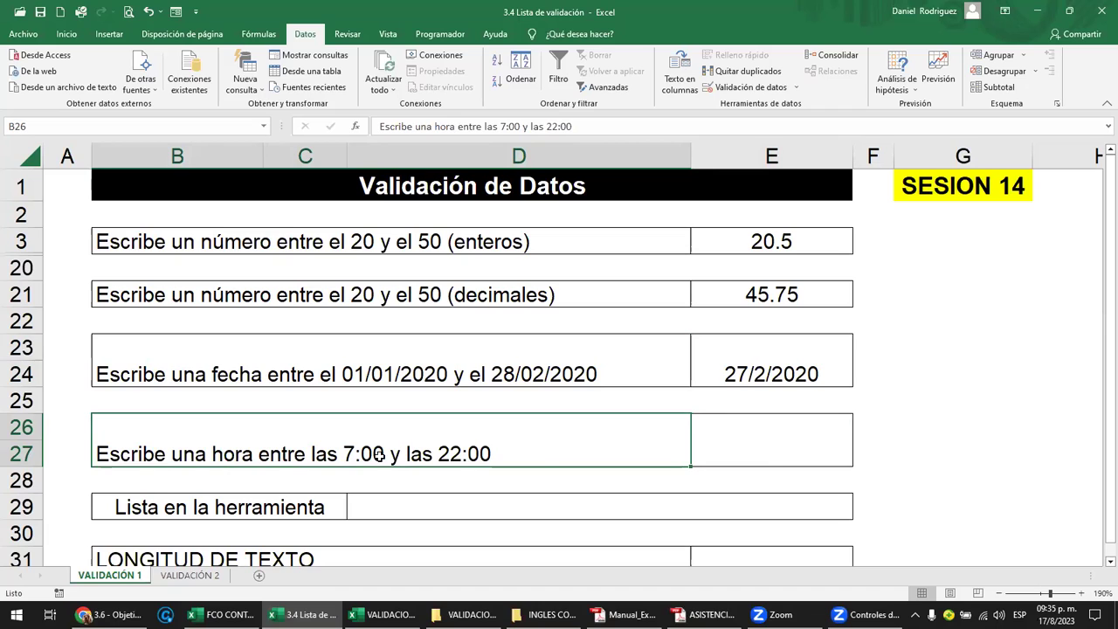
Step: Open Data Validation for E26 with Permitir set to Hora and condition 'entre'
click(724, 443)
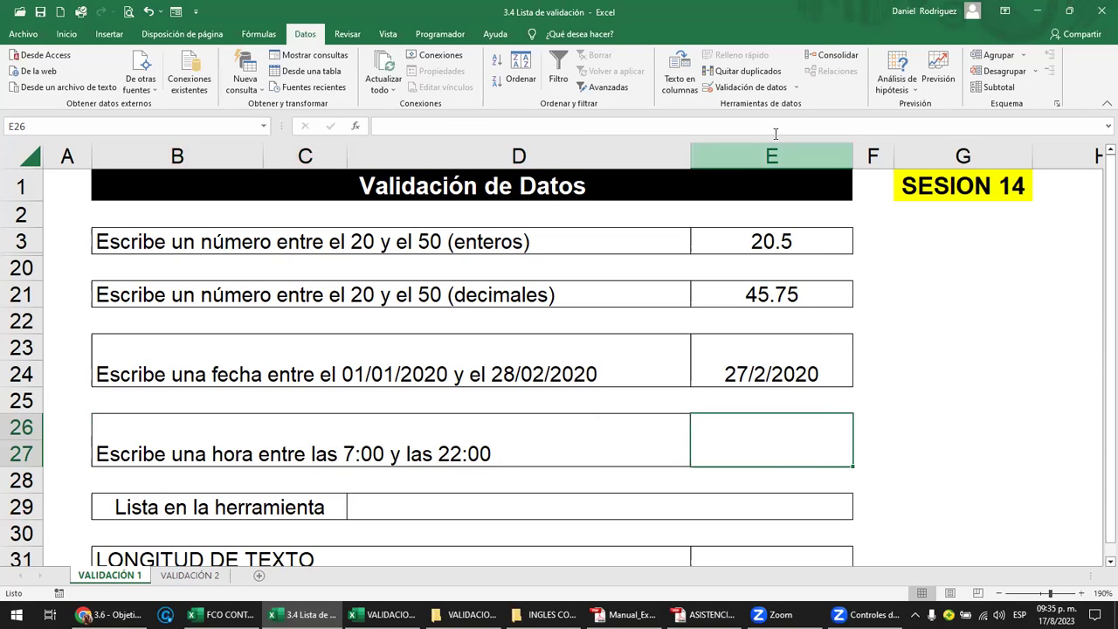
click(798, 89)
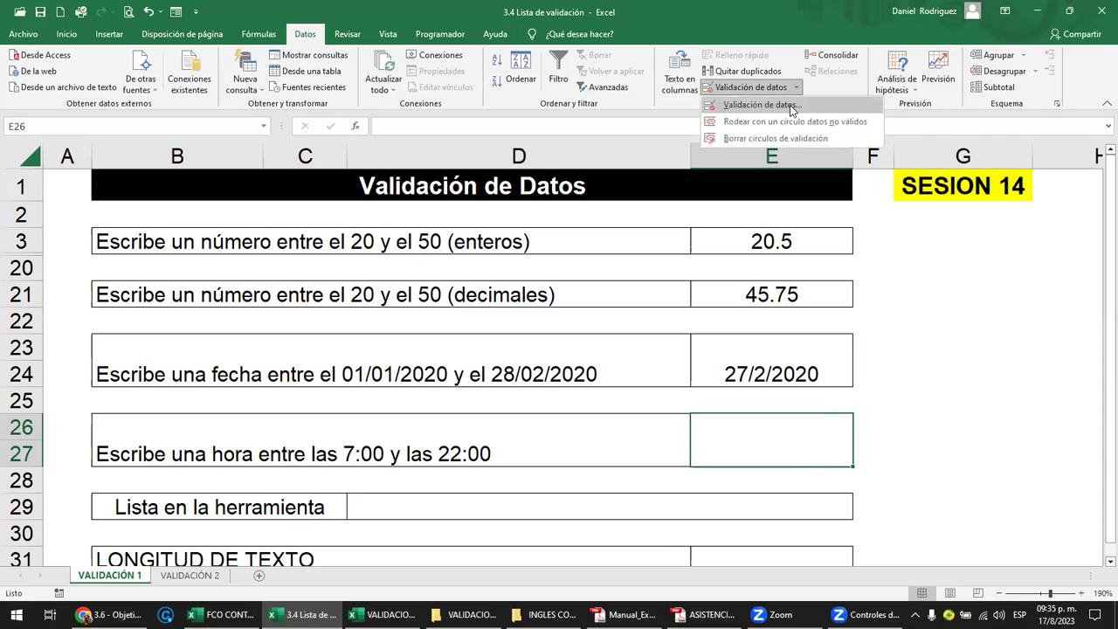
click(790, 105)
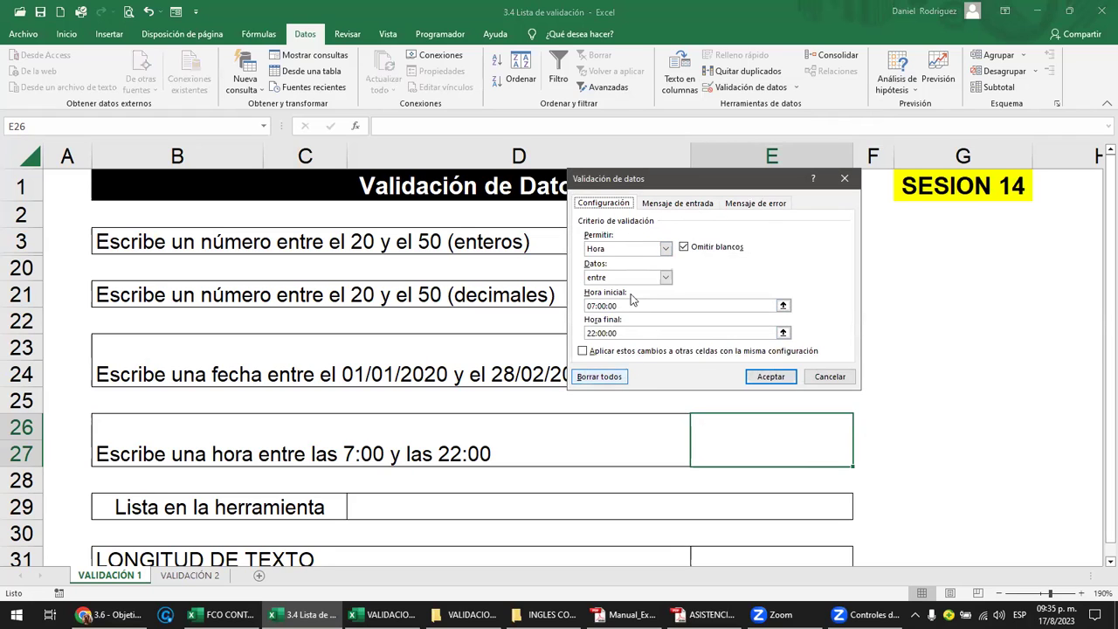
click(665, 251)
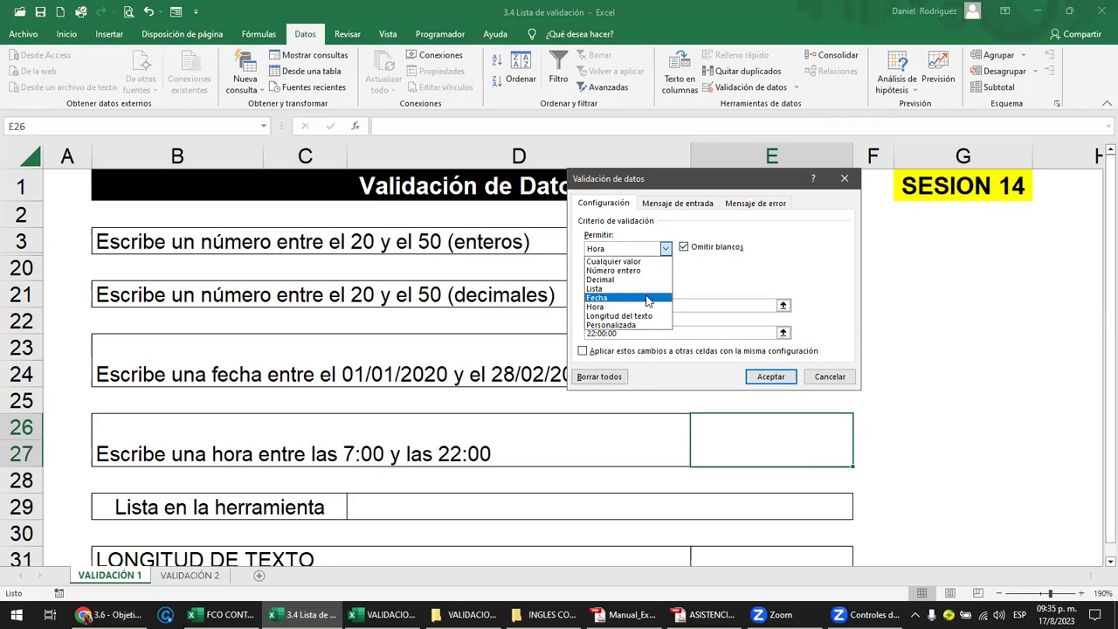
click(613, 308)
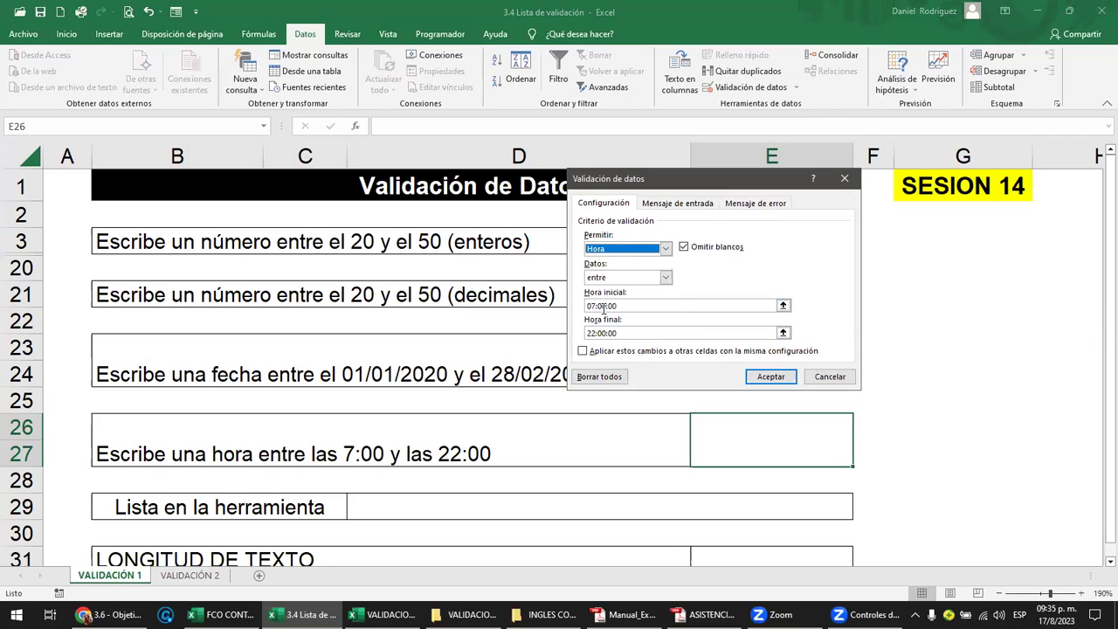
click(629, 278)
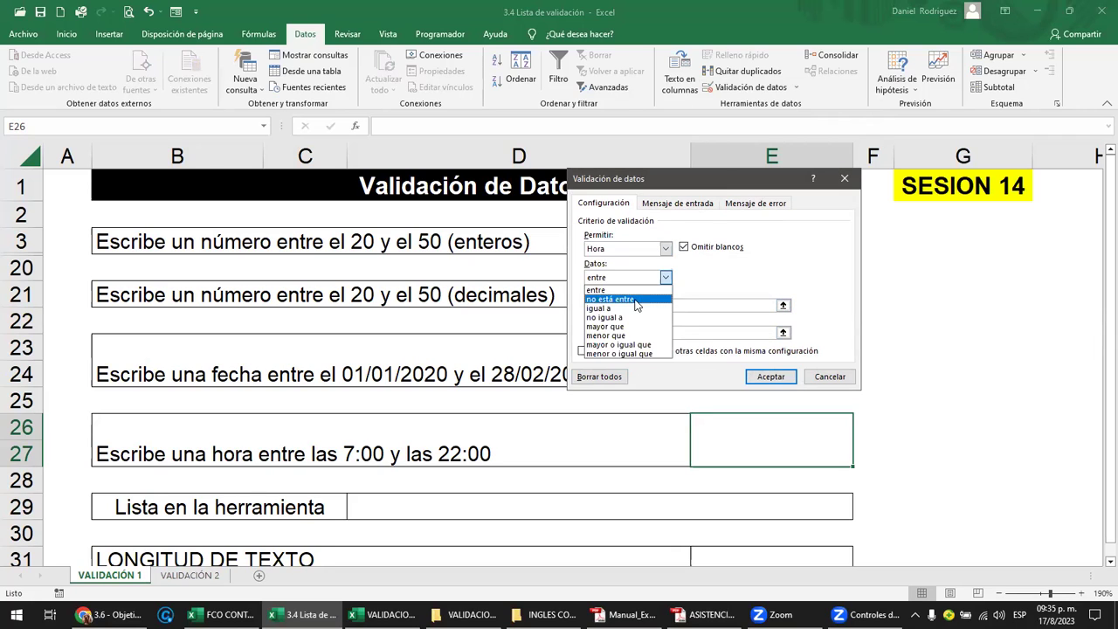
click(638, 299)
click(665, 277)
click(623, 297)
Step: Replace the time limits with 07:00 start and 22:00 end, and apply the rule
click(624, 305)
double_click(624, 305)
key(BackSpace)
click(623, 333)
double_click(623, 333)
key(BackSpace)
click(605, 306)
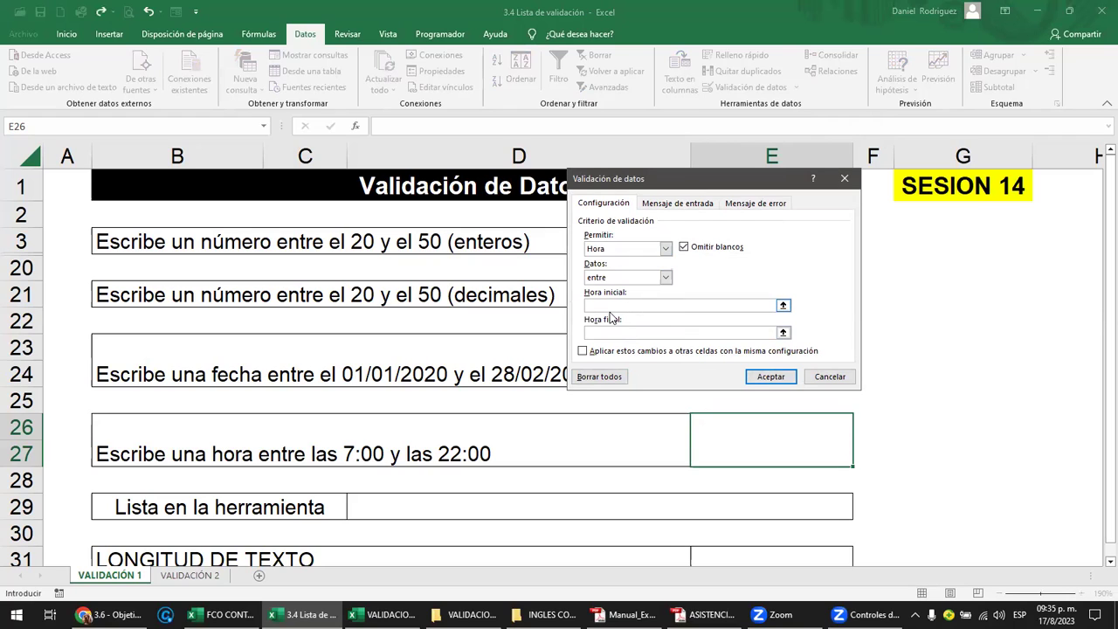
text(07)
text(:)
text(00)
text(22:)
text(0)
click(777, 375)
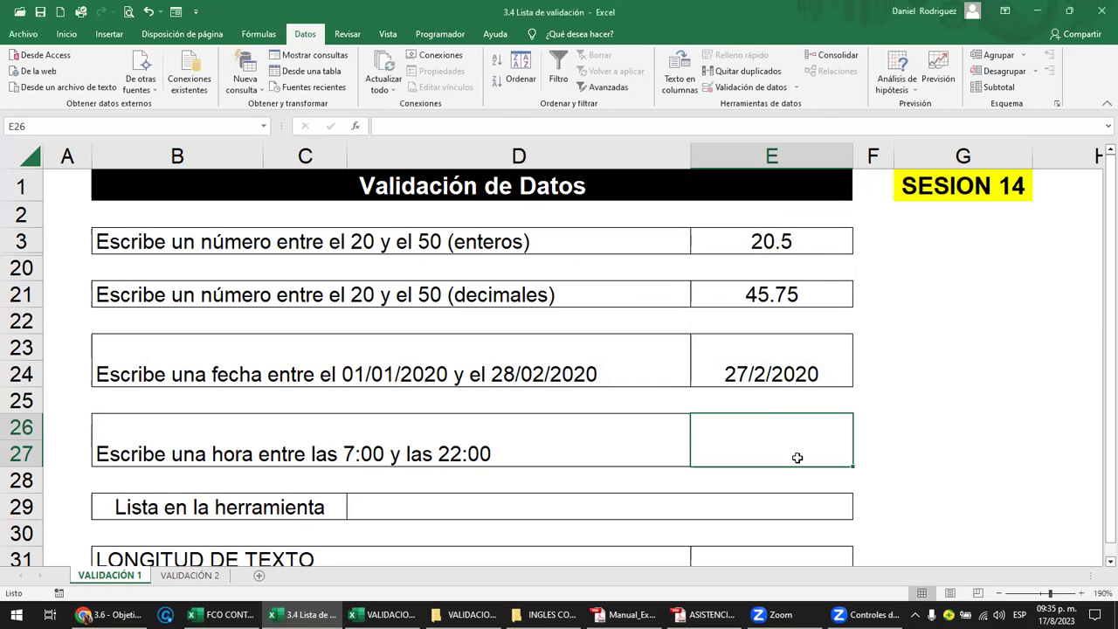
Step: Test 23:00 in E26, retry after the rejection, and enter 2 PM instead
text(23)
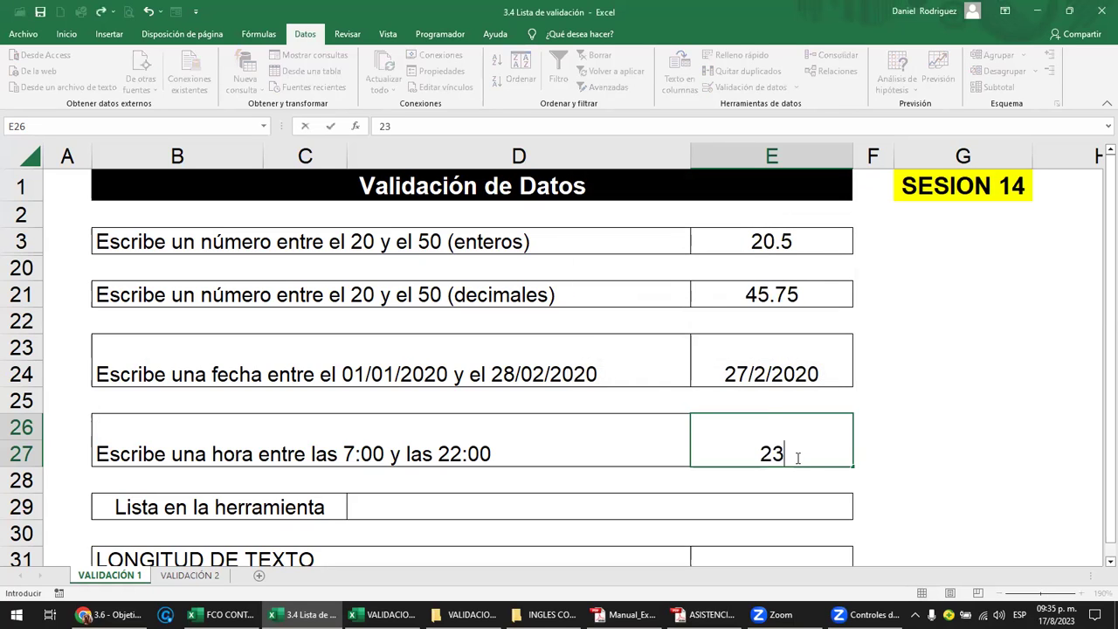
text(:00)
key(Return)
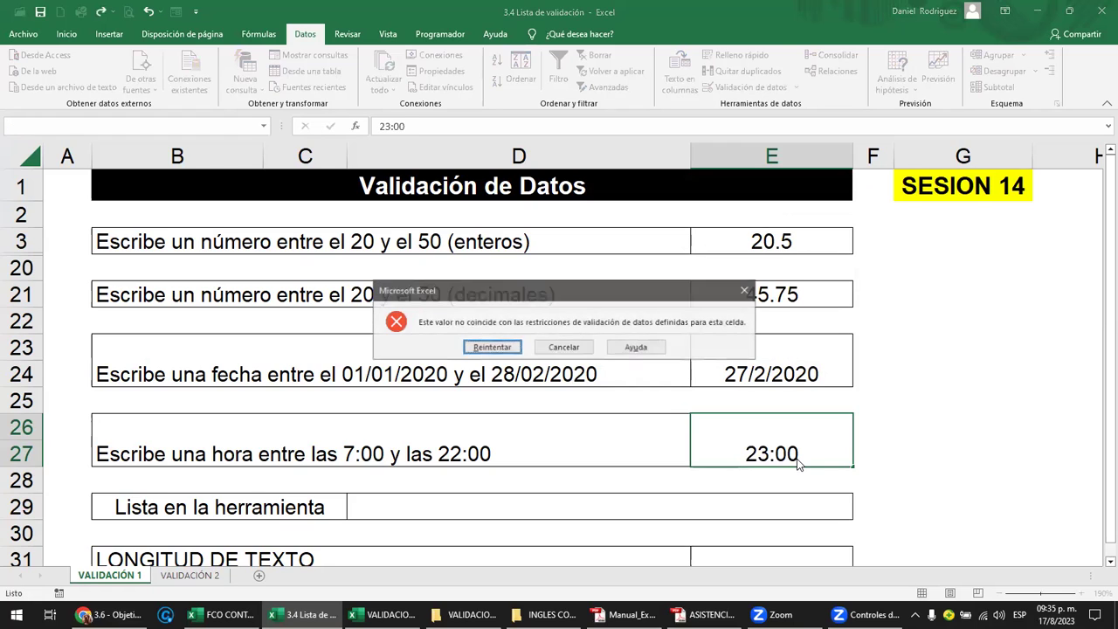
key(Return)
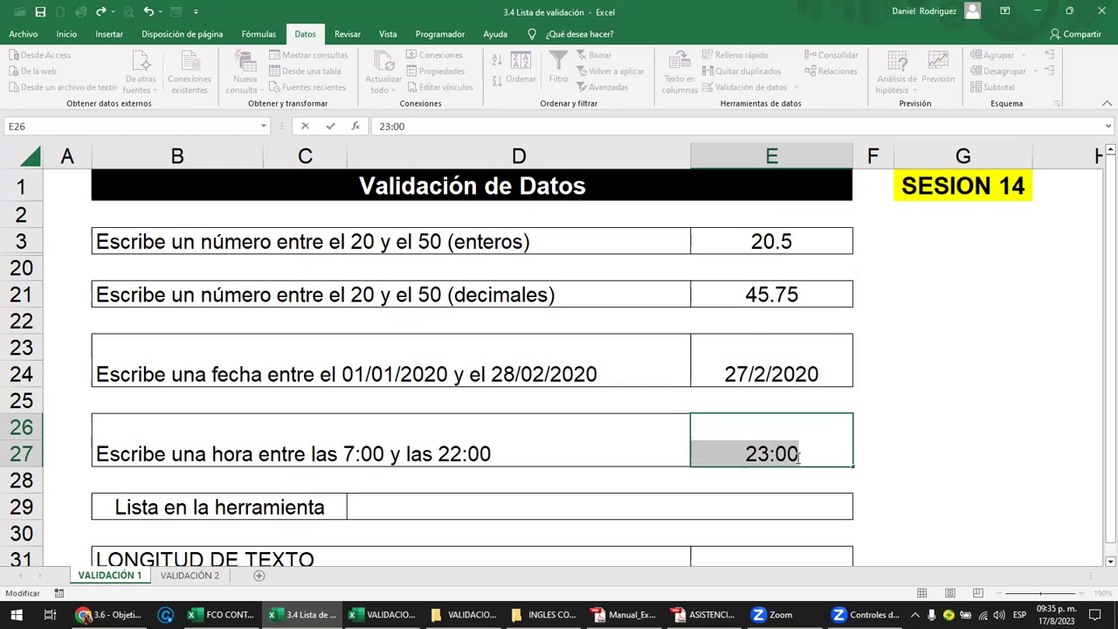
text(2 )
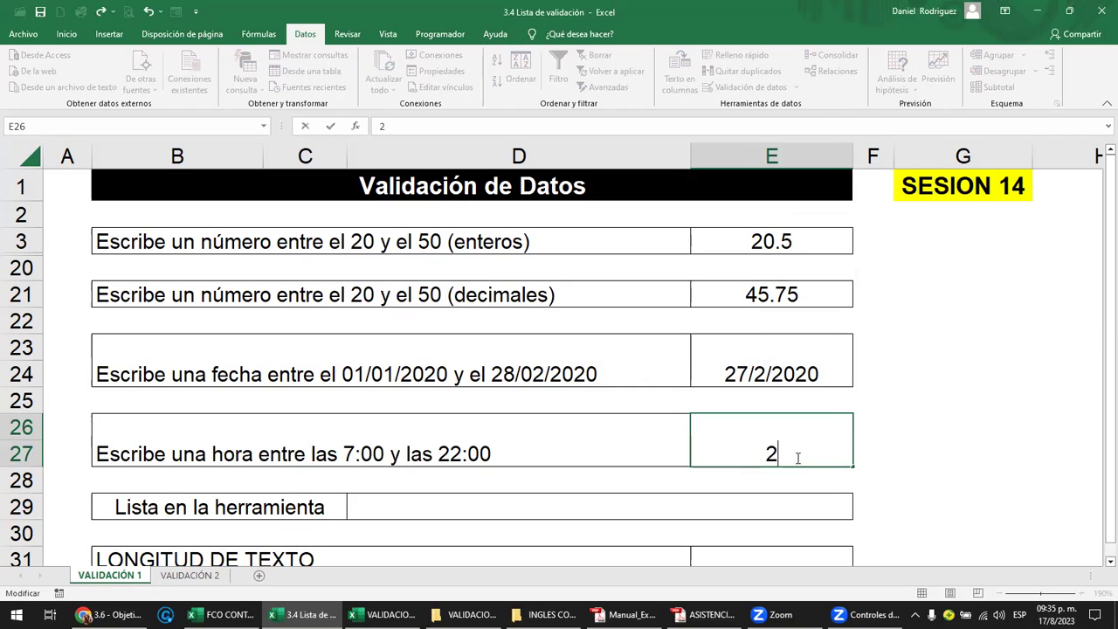
text(PM)
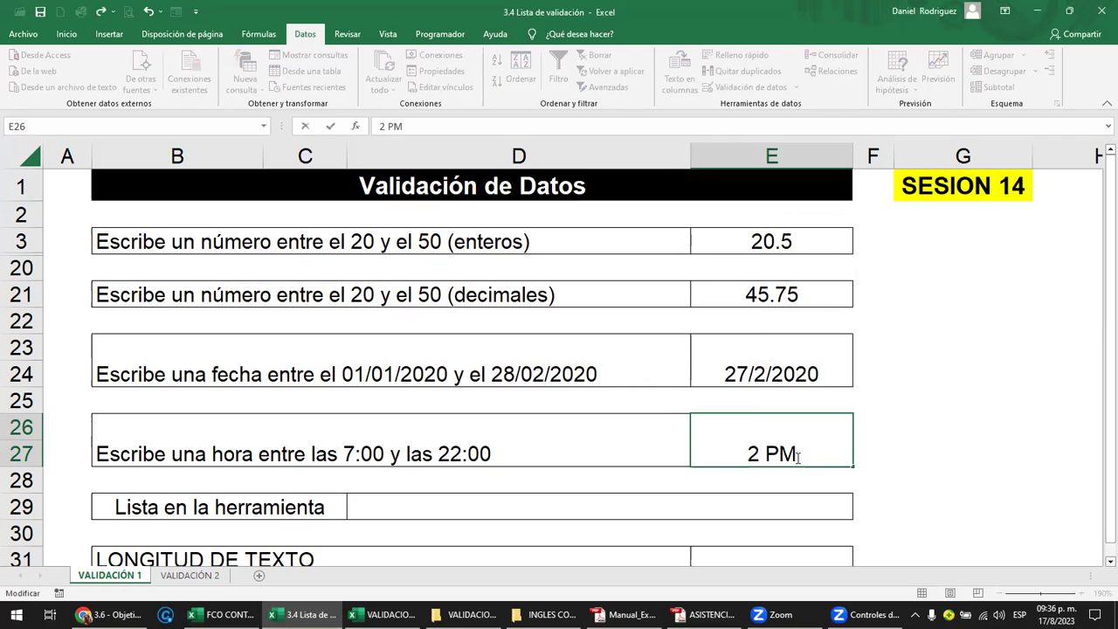
key(Return)
Step: Try 05:00 in E26, cancel the rejected entry, and enter 10 AM
click(797, 456)
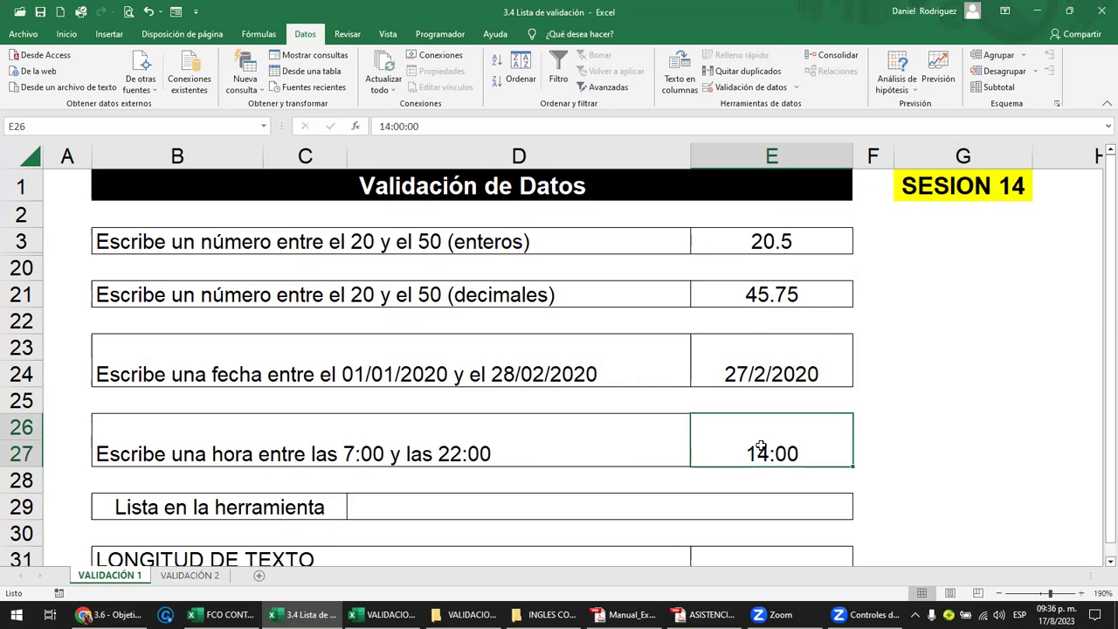
text(05:00)
key(Return)
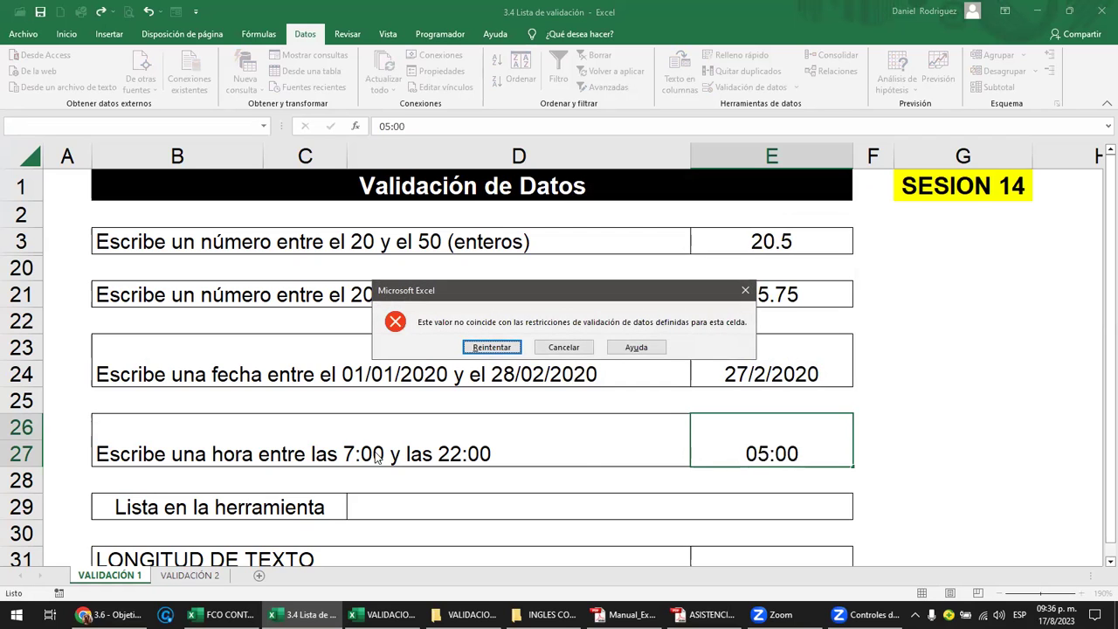
key(Escape)
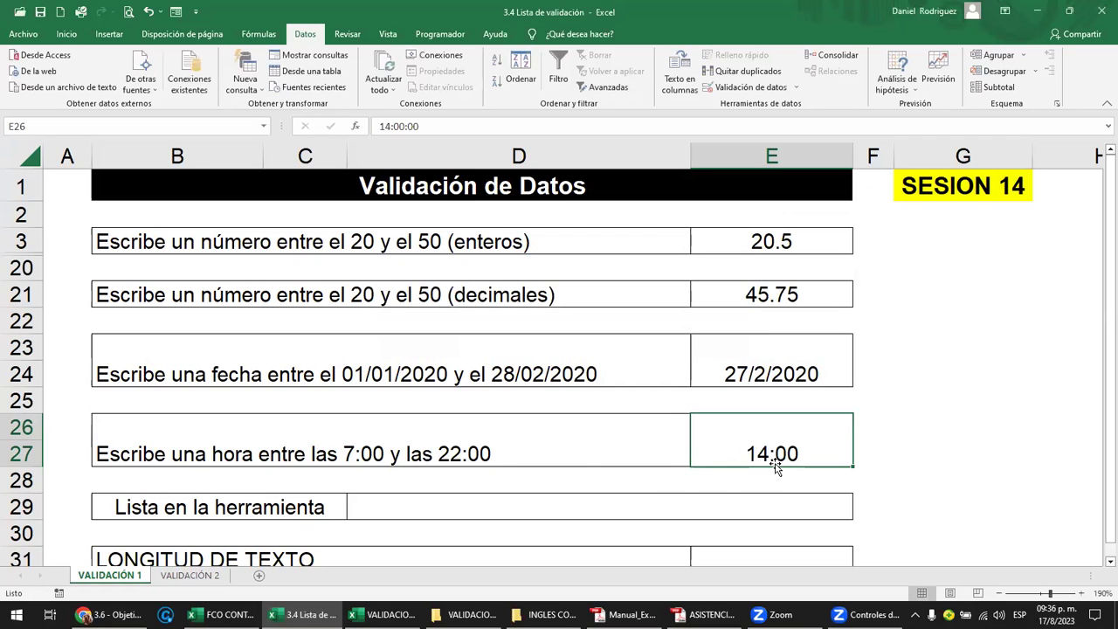
text(10 AM)
key(Return)
key(Up)
Step: Enter 11:45 AM as the time in E26
text(11;)
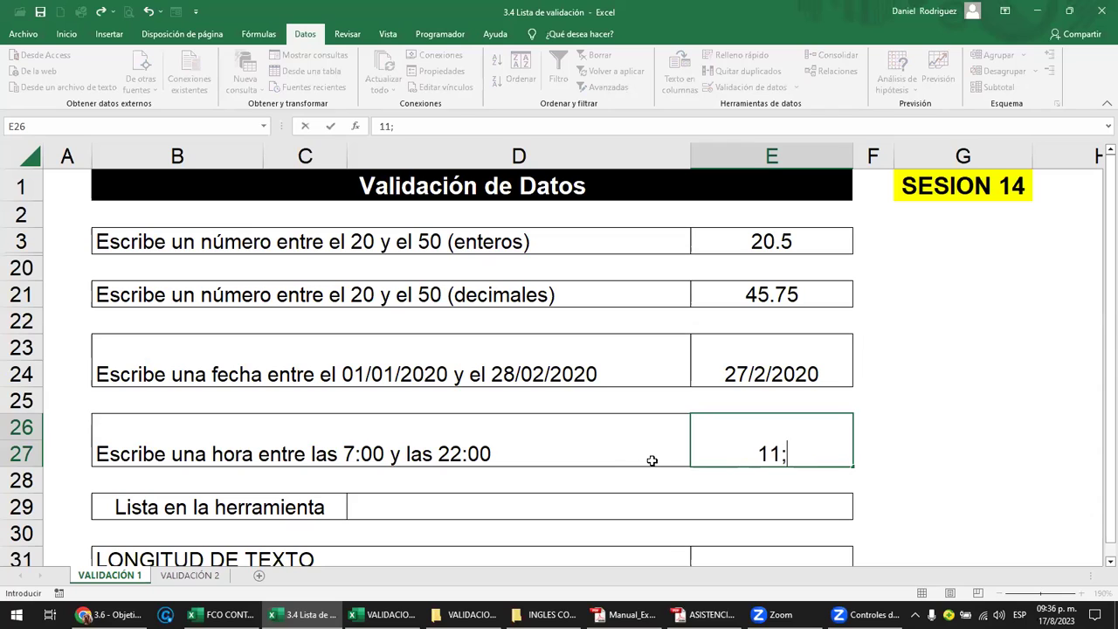
key(BackSpace)
text(:45 AM)
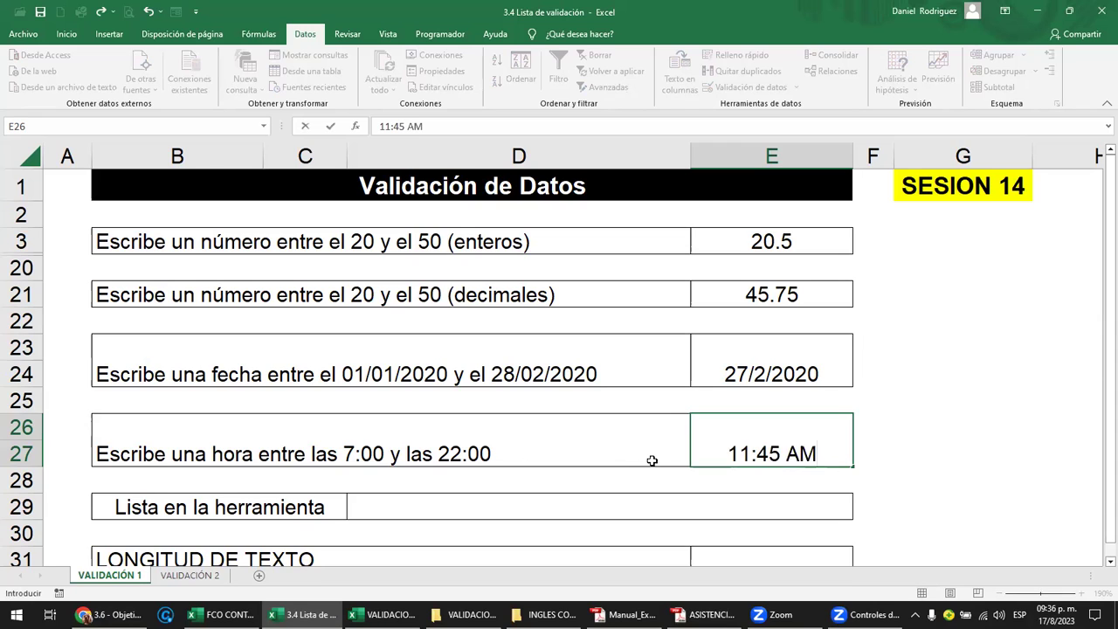
key(Return)
key(Up)
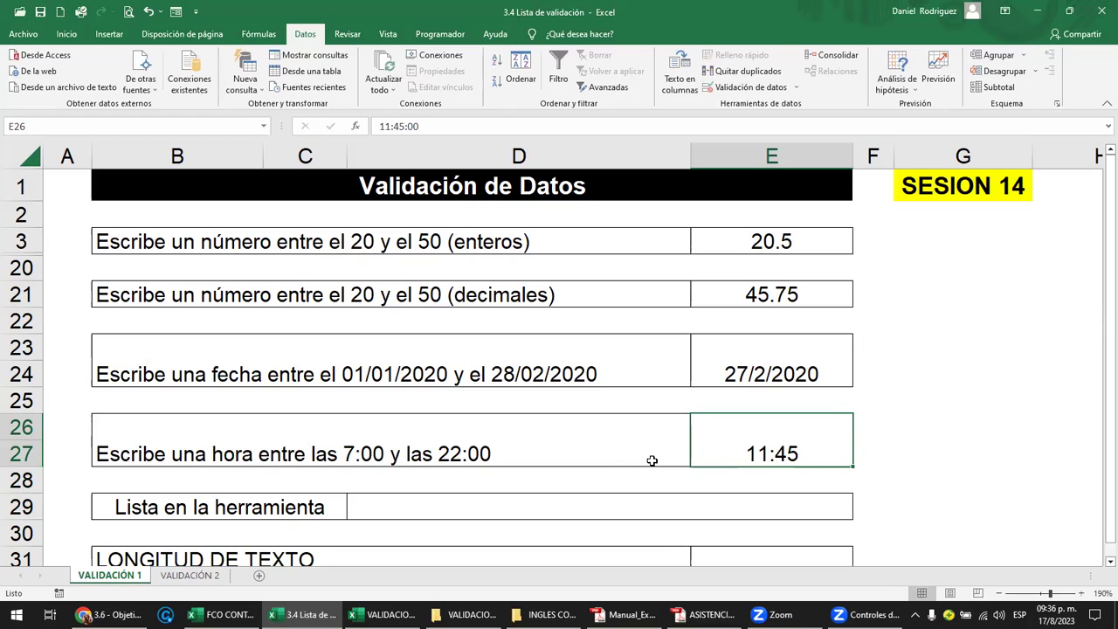
Step: Try 23:00 PM in E26 and retry after the validation error
text(23;)
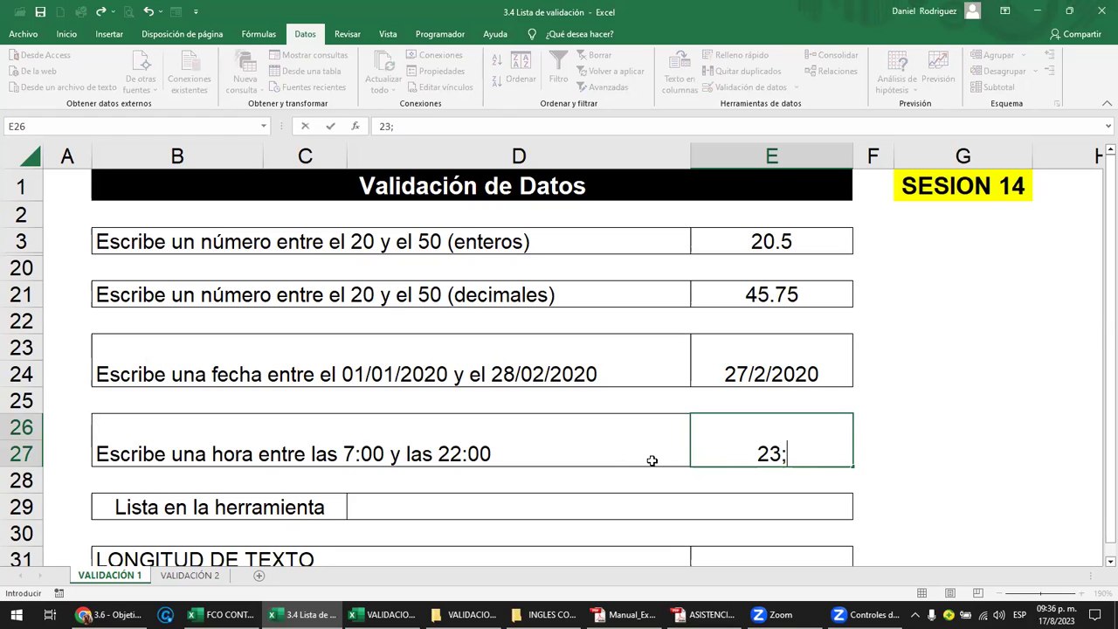
key(BackSpace)
text(:00 )
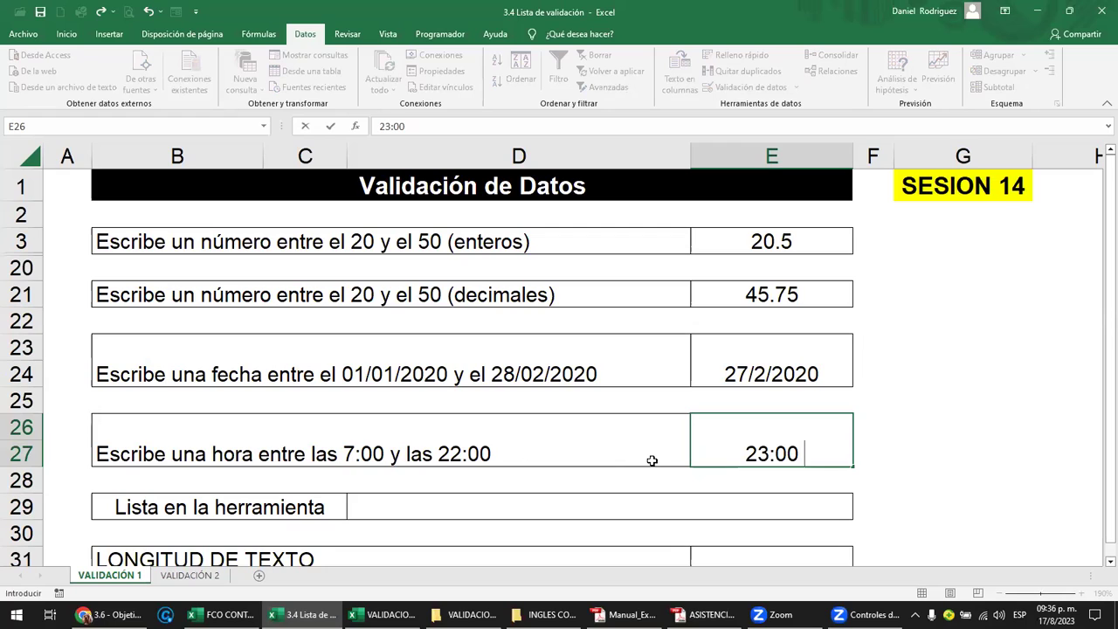
text(PM)
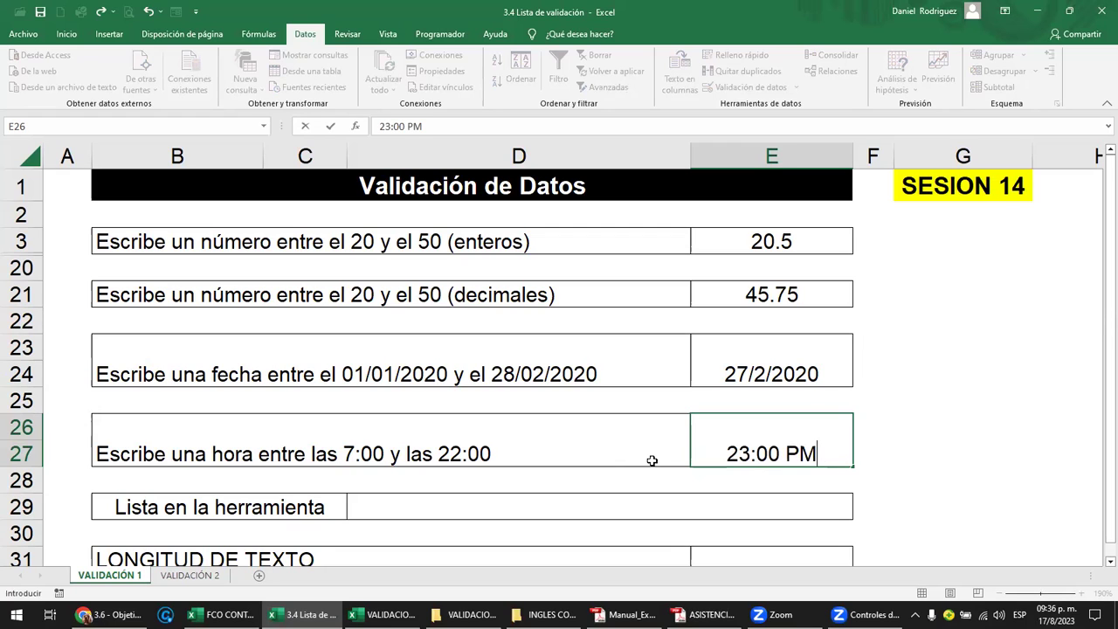
key(Return)
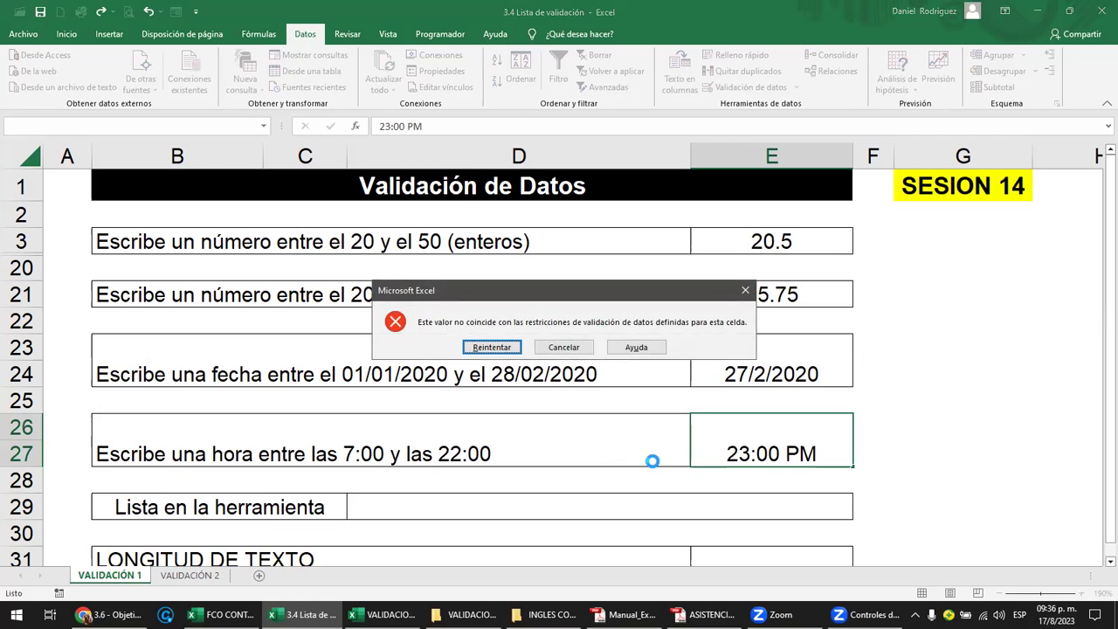
key(Return)
Step: Cancel the rejected 23:00 PM entry and enter 12:00 in E26
key(Escape)
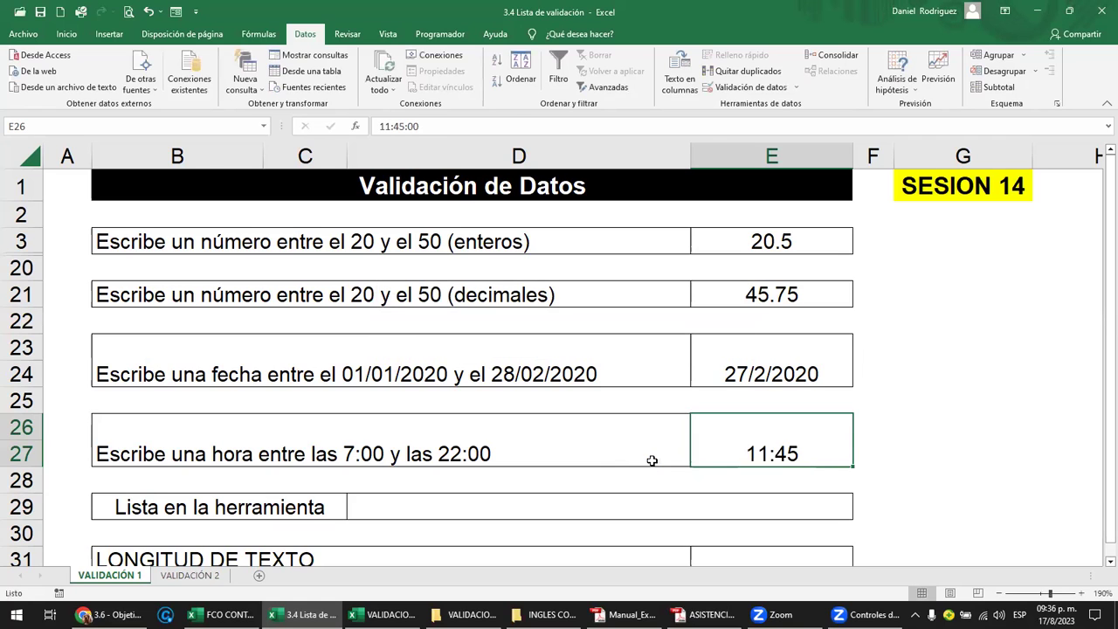
key(Right)
key(Left)
text(12)
text(;)
key(BackSpace)
text(:00)
key(Return)
key(Up)
Step: Try 12 AM and then 12 MD in E26, cancelling each rejected entry
text(12:)
key(BackSpace)
text(AM)
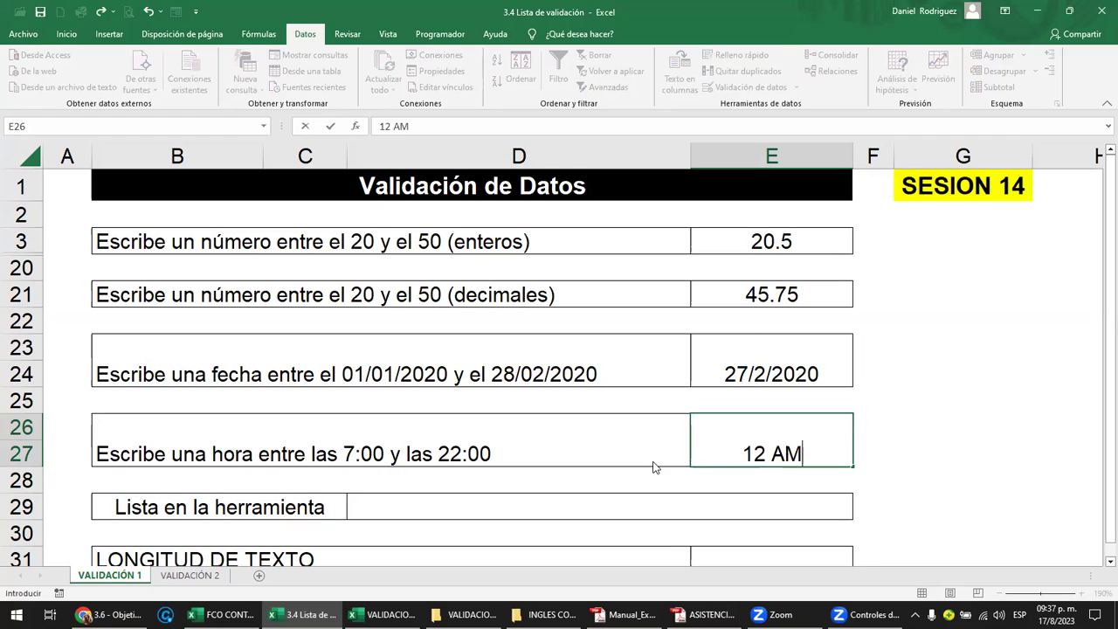
key(Return)
key(Return)
key(Return)
key(Return)
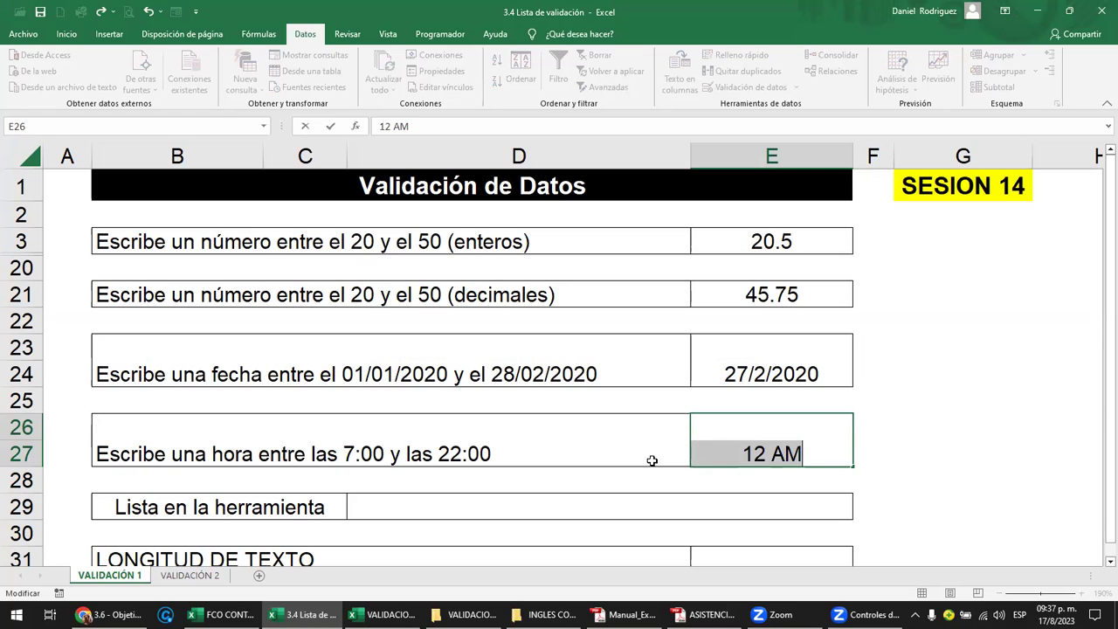
key(End)
key(BackSpace)
key(BackSpace)
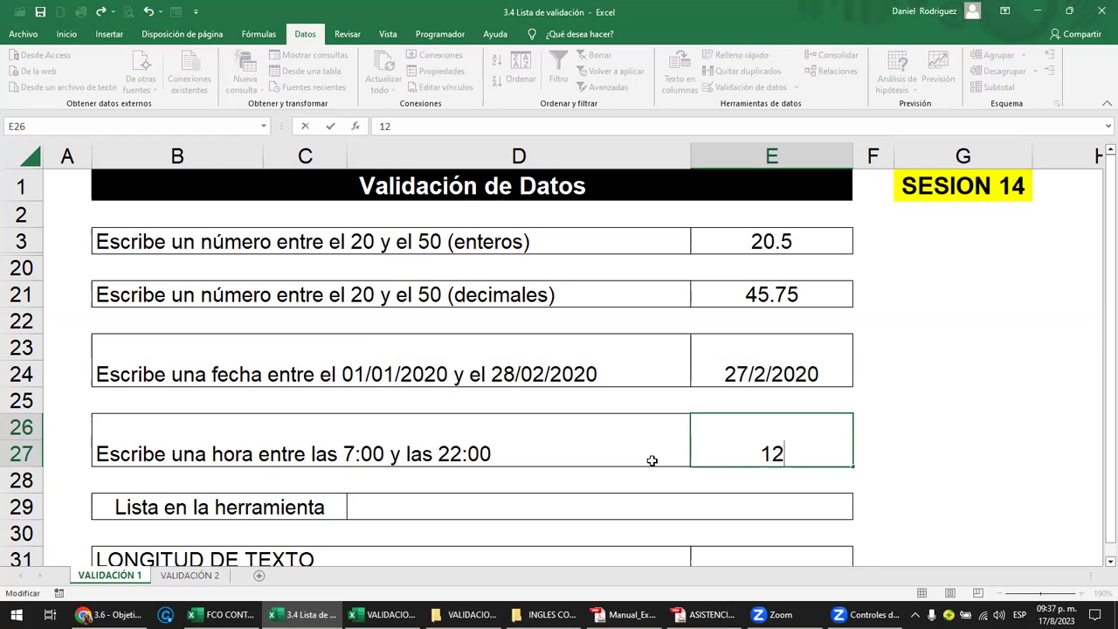
text( MD)
key(Return)
key(Escape)
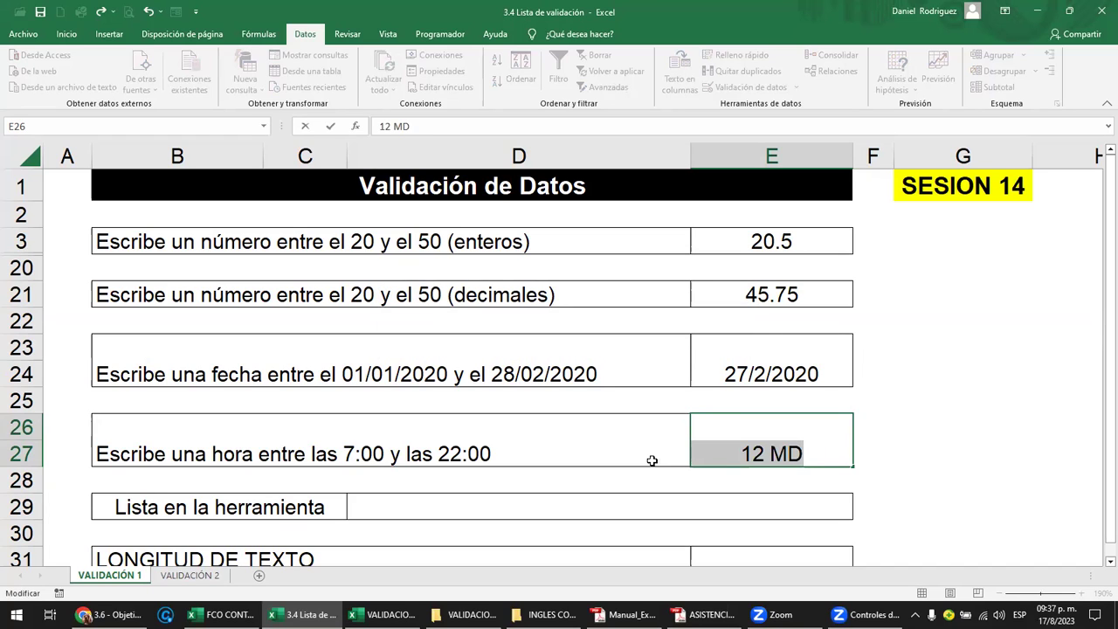
key(Escape)
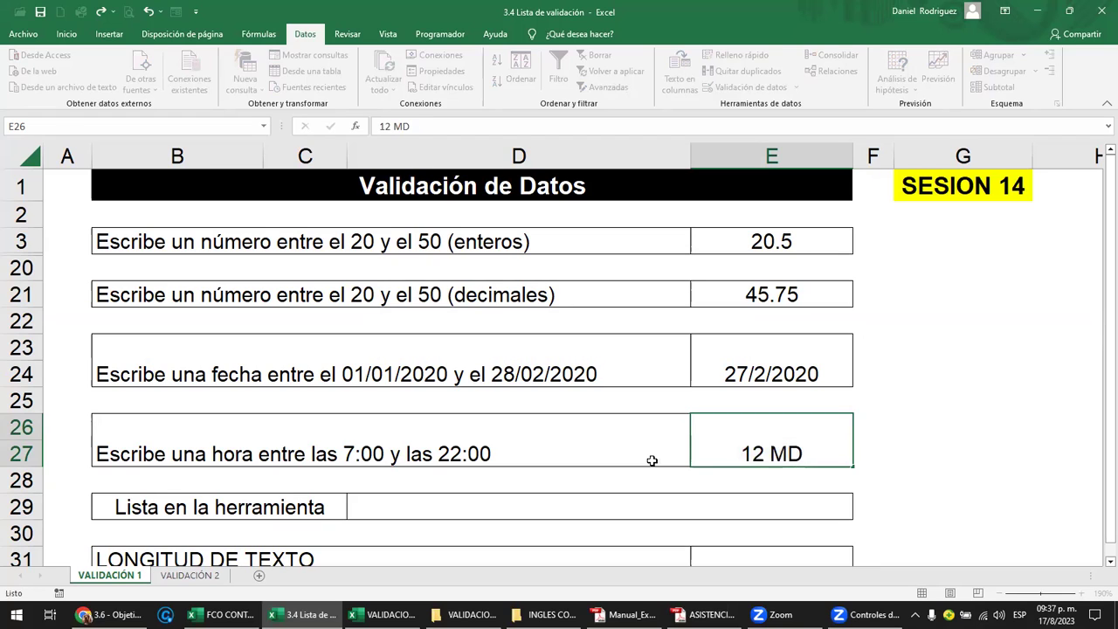
Step: Switch from the worksheet to the Excel manual PDF
click(329, 448)
click(752, 441)
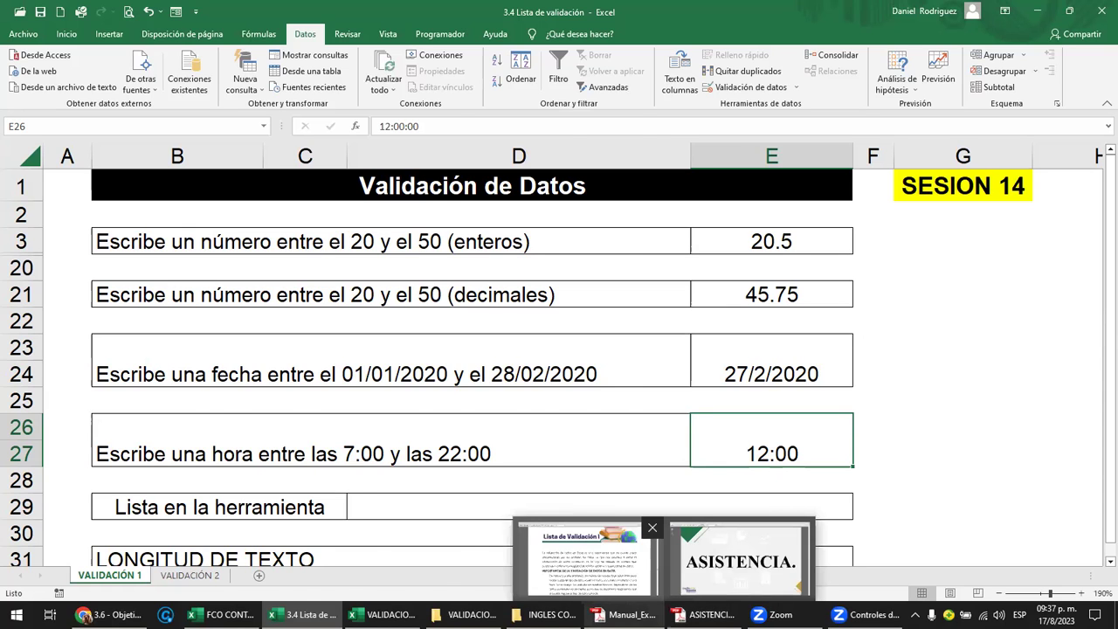
click(623, 614)
Step: Highlight the example cells B5/C5 and columns B and C in the manual's figures
scroll(587, 417, down, 5)
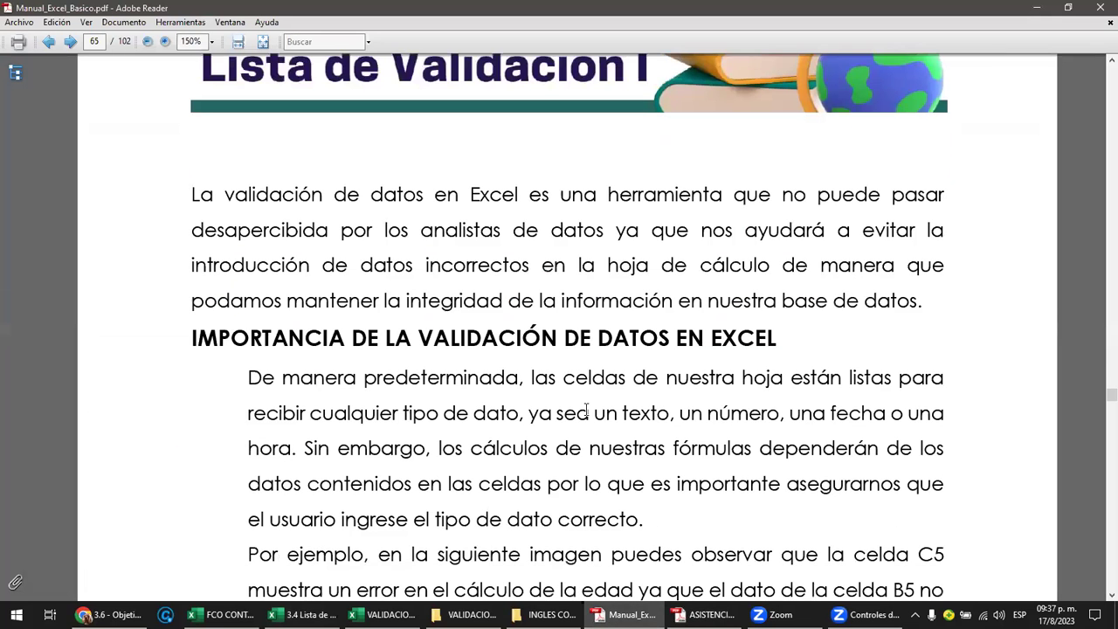
scroll(593, 414, down, 4)
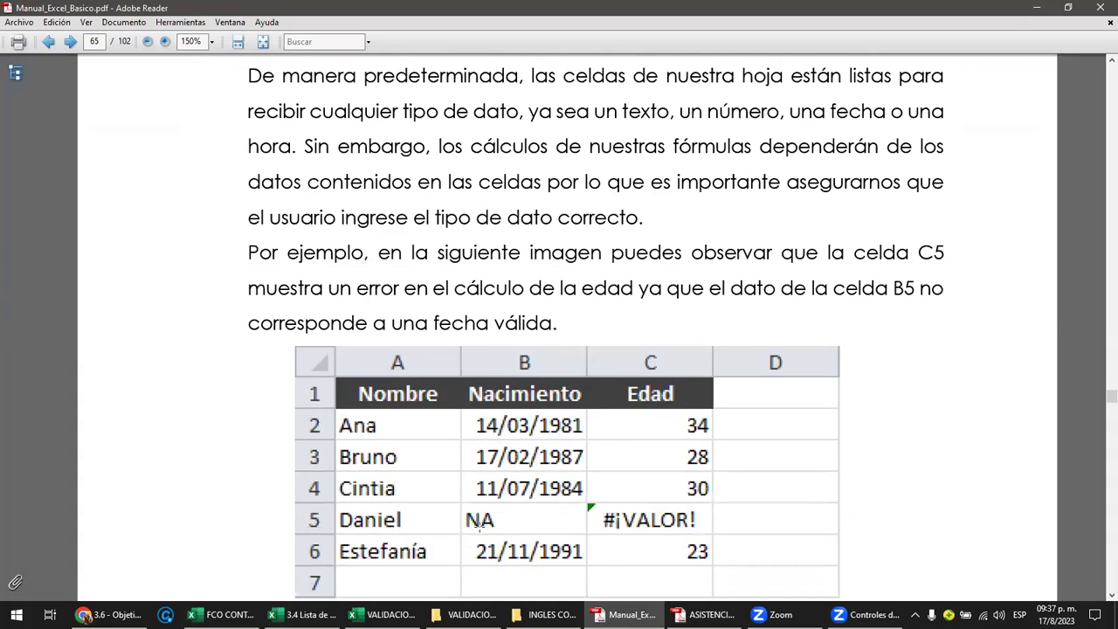
drag(466, 509, 576, 538)
drag(713, 502, 603, 533)
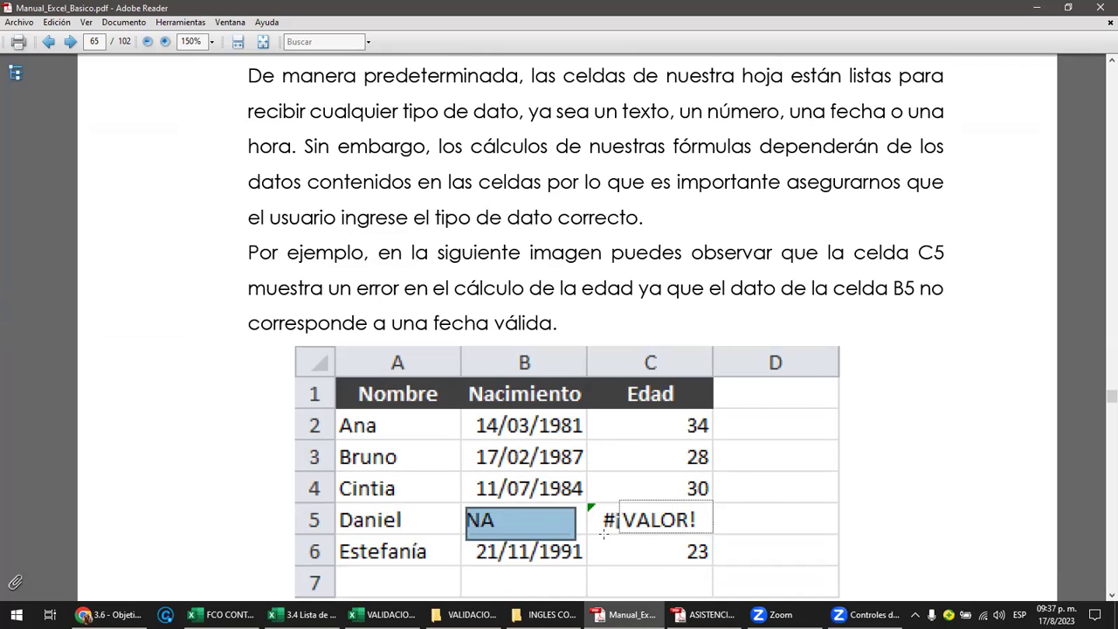
drag(603, 534, 591, 536)
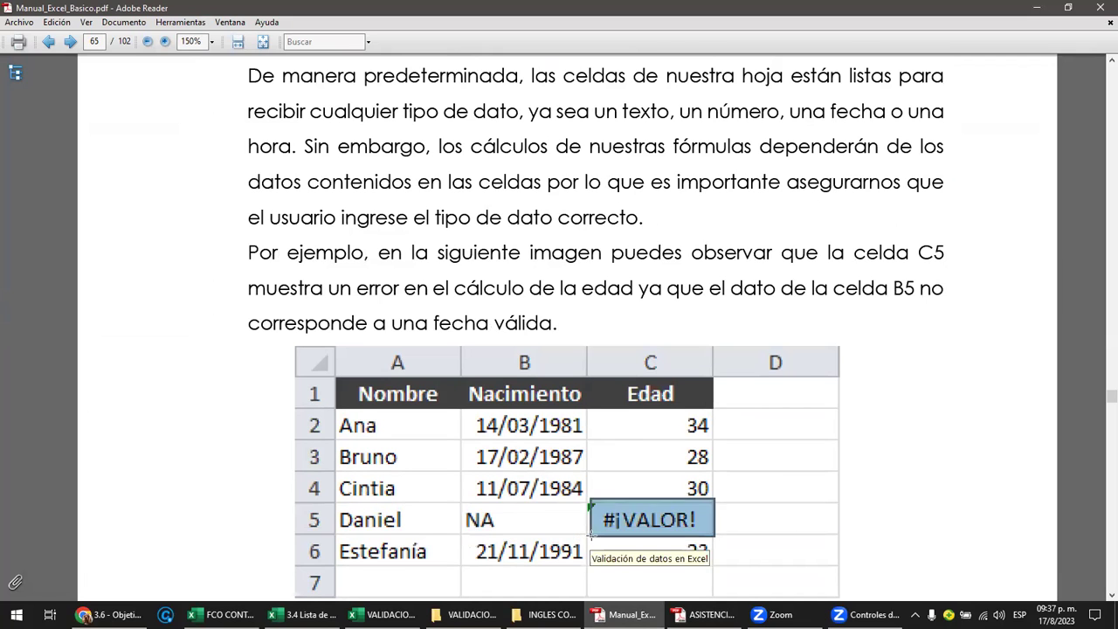
scroll(592, 536, down, 2)
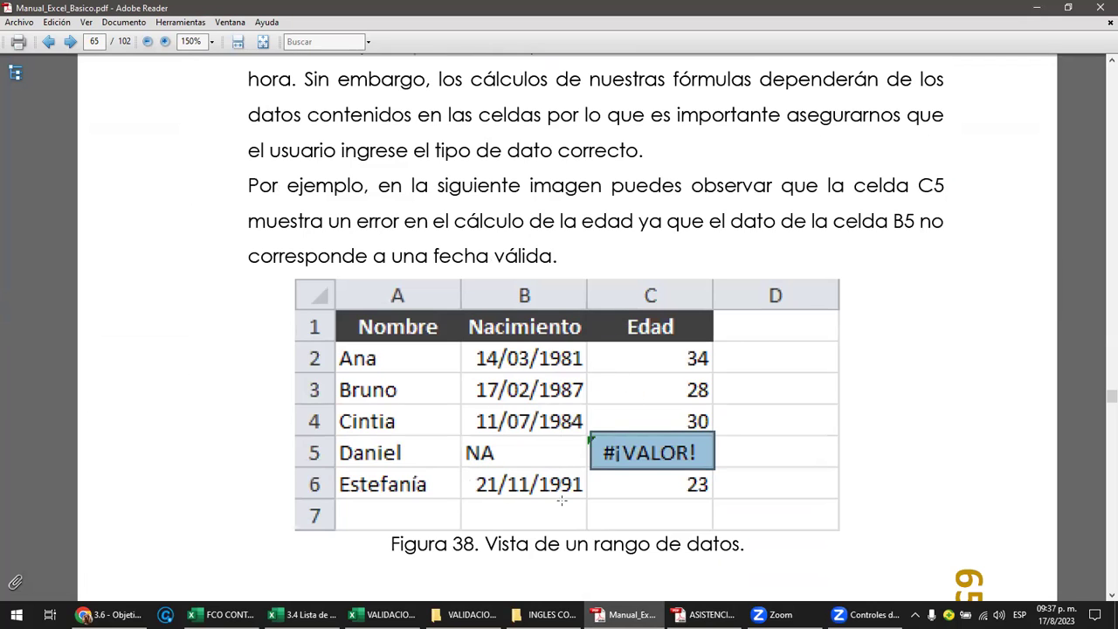
drag(562, 500, 489, 350)
drag(644, 350, 707, 498)
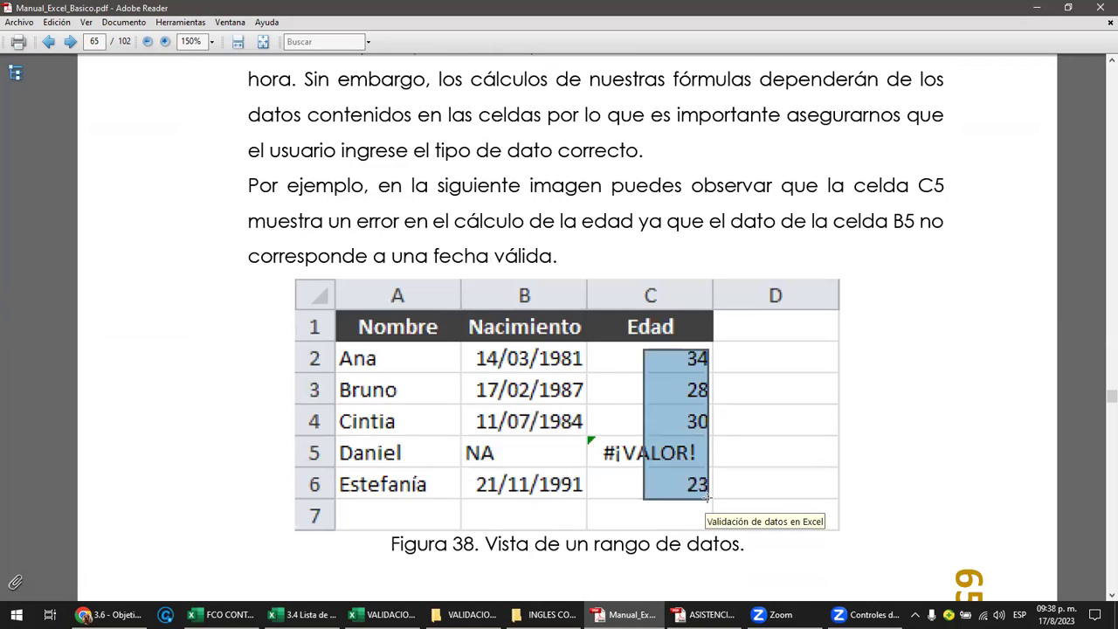
Step: Scroll to the ribbon picture and highlight the Datos tab and Validación de datos
scroll(709, 498, down, 1)
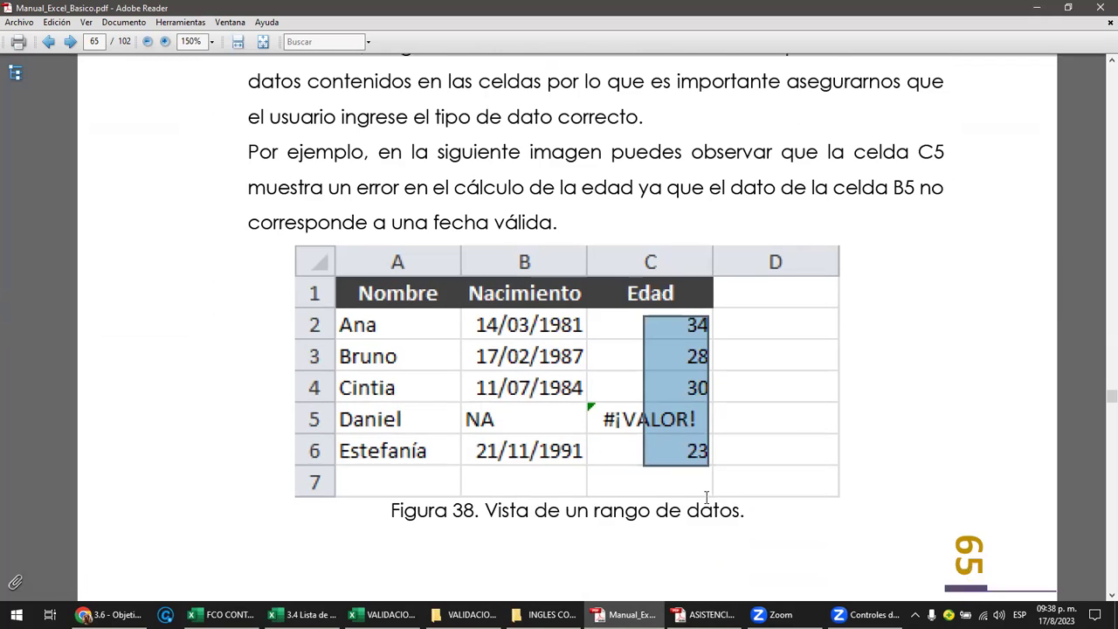
scroll(709, 500, down, 1)
scroll(711, 500, down, 2)
scroll(712, 496, down, 2)
scroll(711, 497, down, 1)
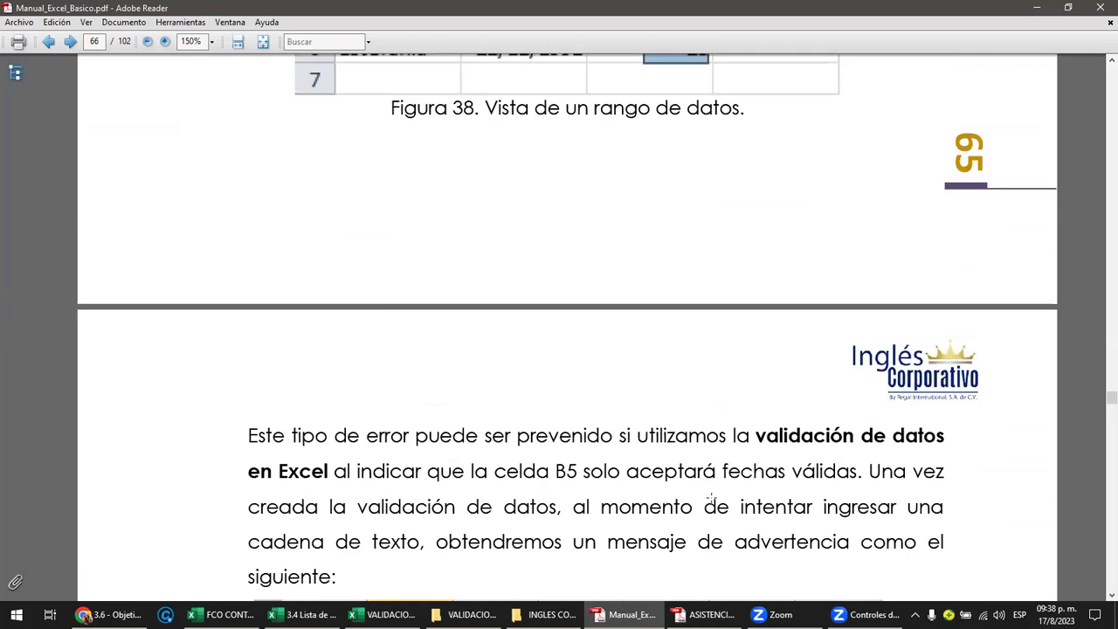
scroll(711, 498, down, 2)
scroll(712, 498, down, 3)
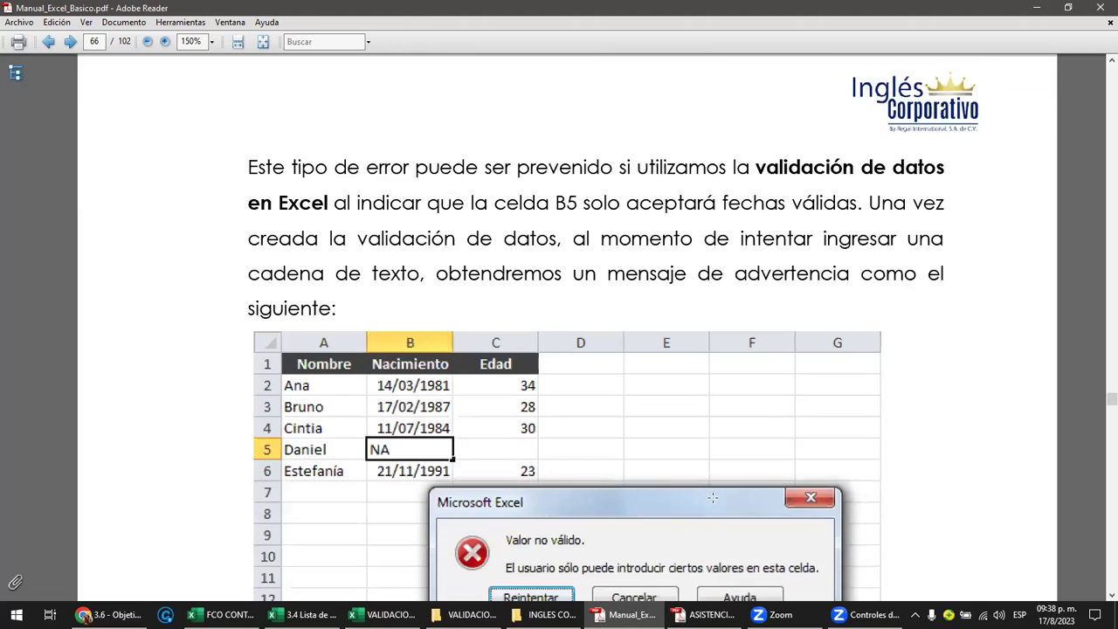
scroll(516, 467, down, 2)
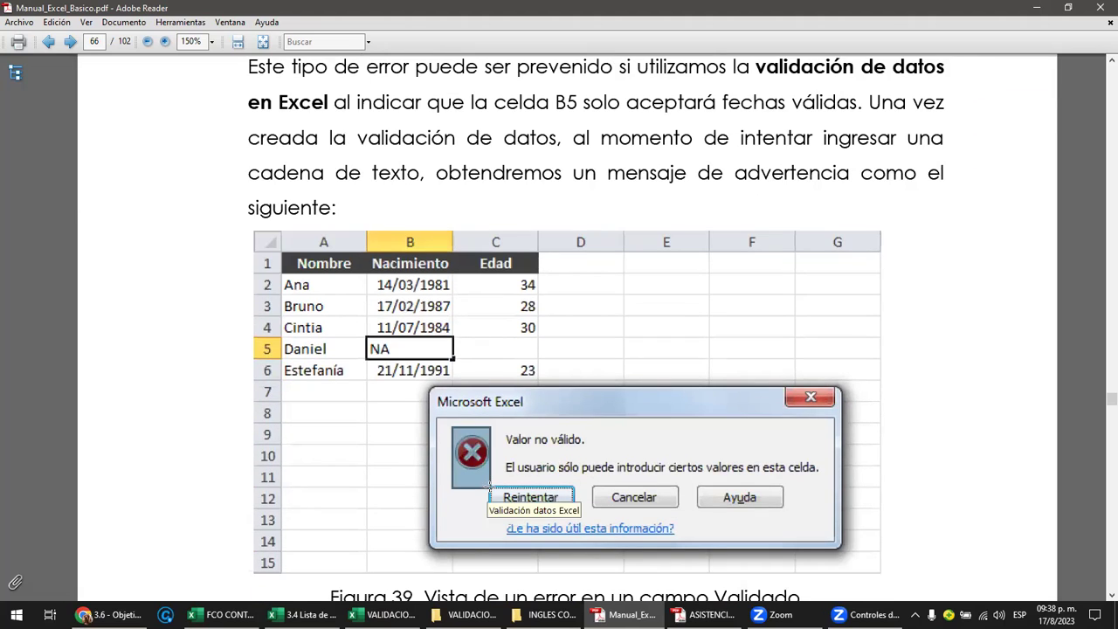
scroll(494, 487, down, 3)
scroll(495, 486, down, 4)
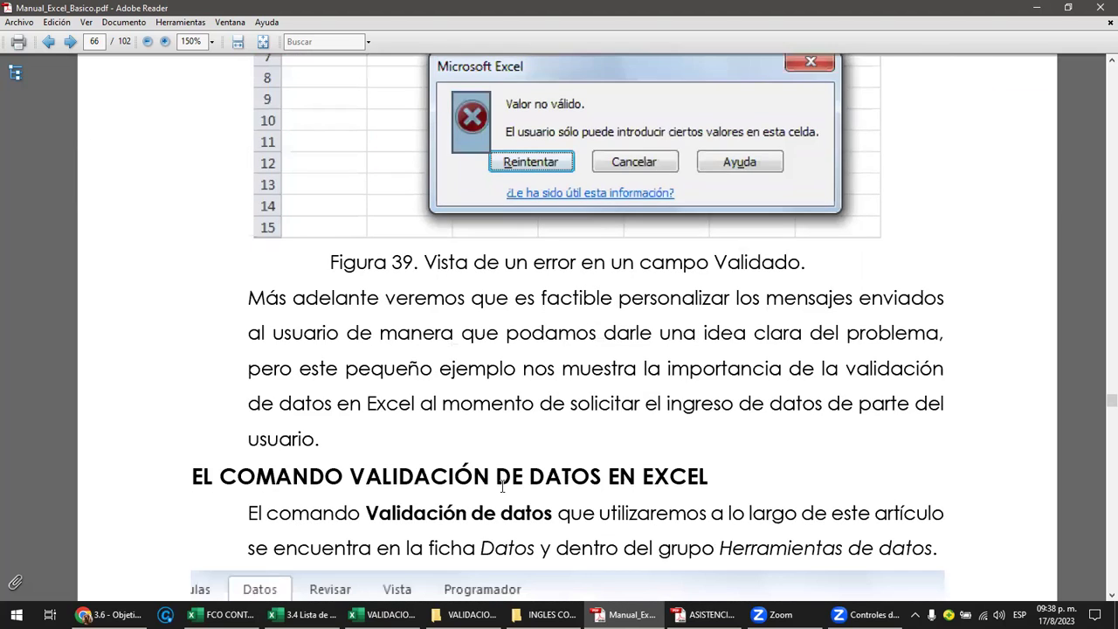
scroll(503, 487, down, 2)
scroll(503, 487, down, 1)
scroll(504, 489, down, 1)
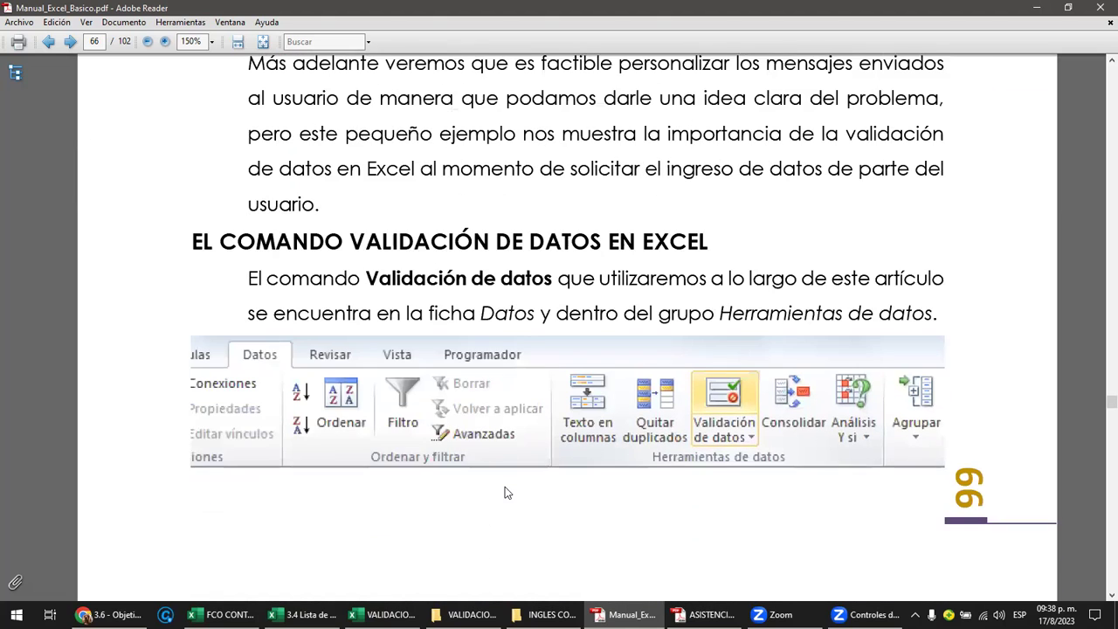
drag(229, 340, 283, 375)
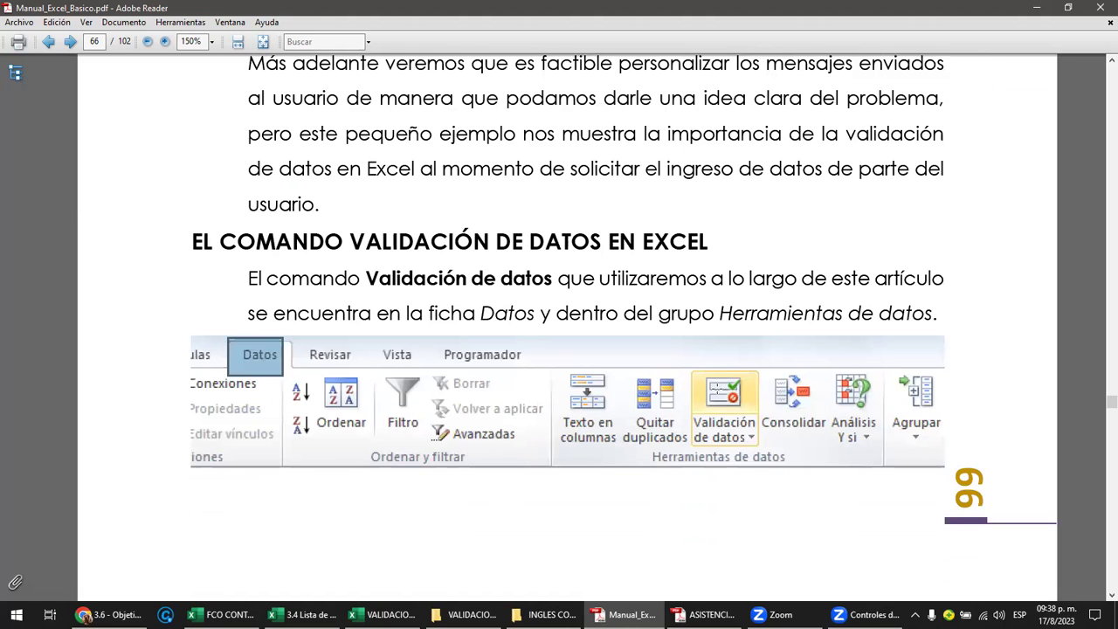
drag(699, 360, 753, 455)
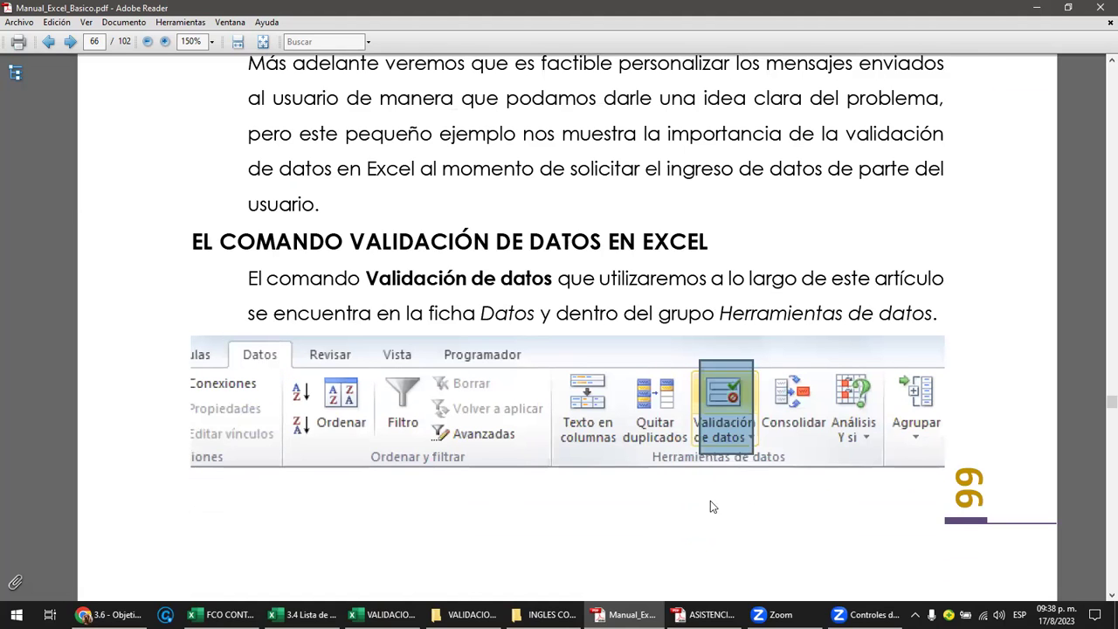
Step: Scroll to page 67 listing the validation types, then return to the workbook
scroll(710, 507, down, 3)
scroll(703, 472, down, 2)
scroll(704, 472, down, 5)
scroll(703, 472, down, 2)
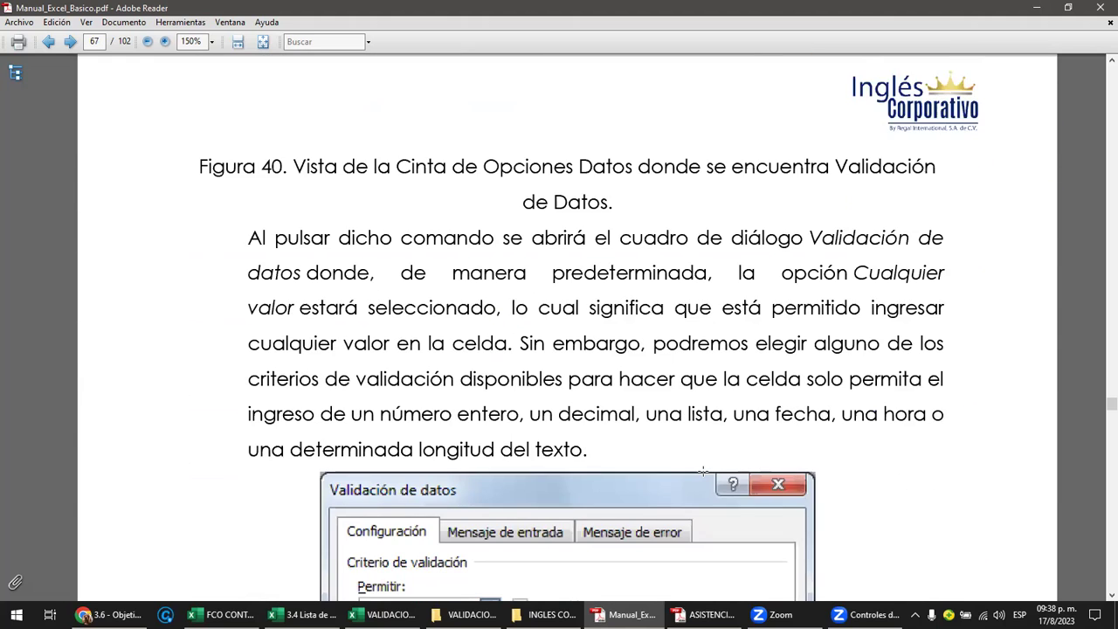
scroll(703, 472, down, 1)
scroll(703, 472, down, 2)
scroll(703, 472, down, 2)
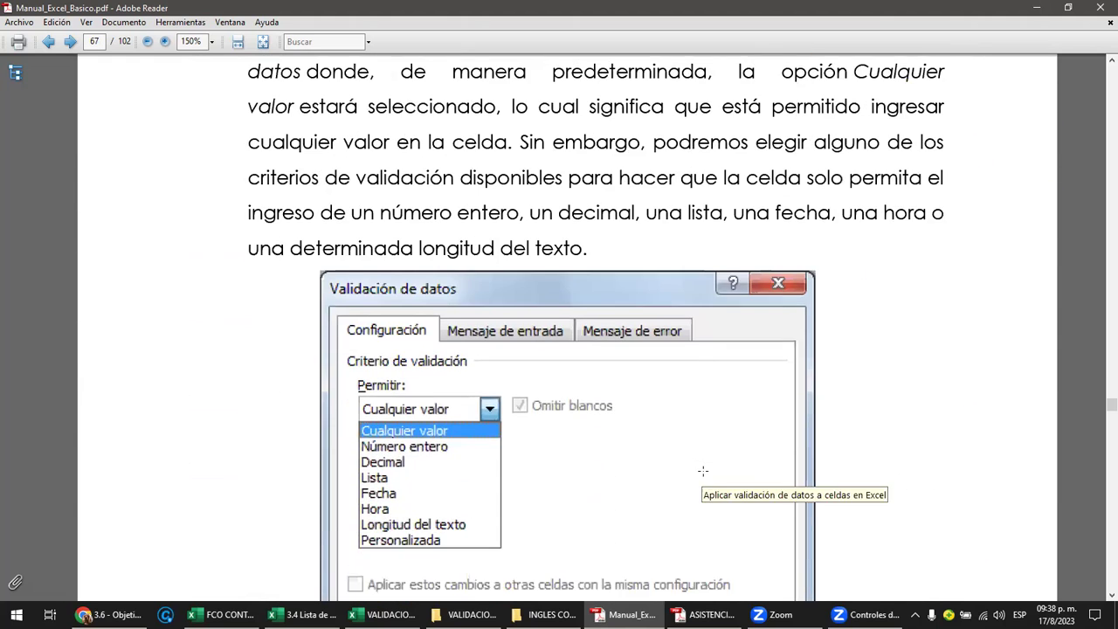
scroll(703, 472, down, 2)
scroll(704, 471, down, 2)
scroll(704, 472, down, 1)
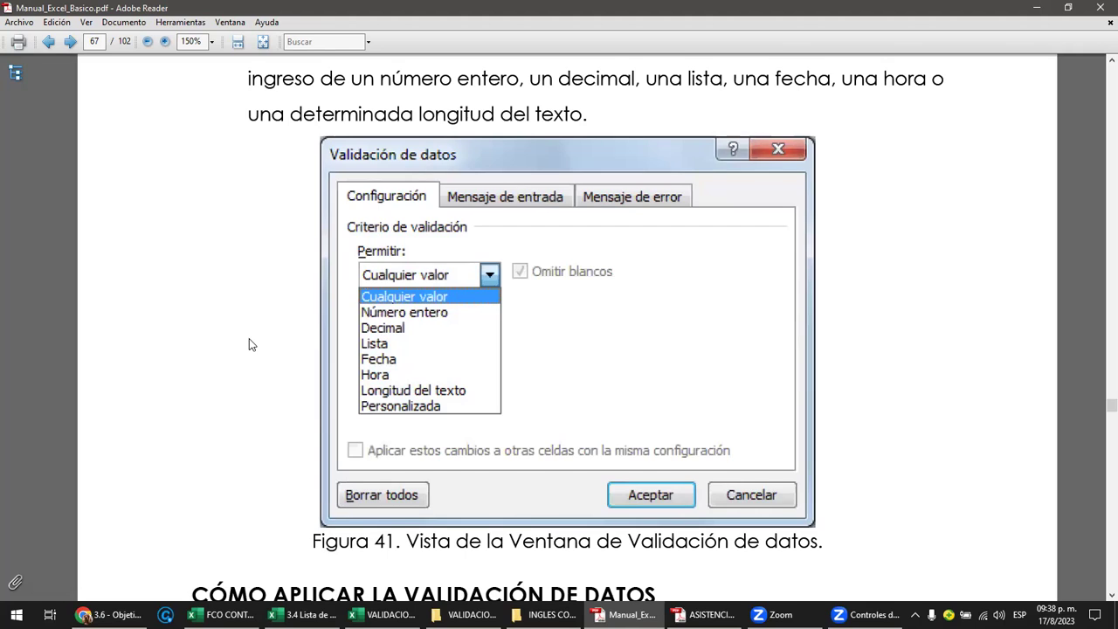
scroll(249, 339, down, 3)
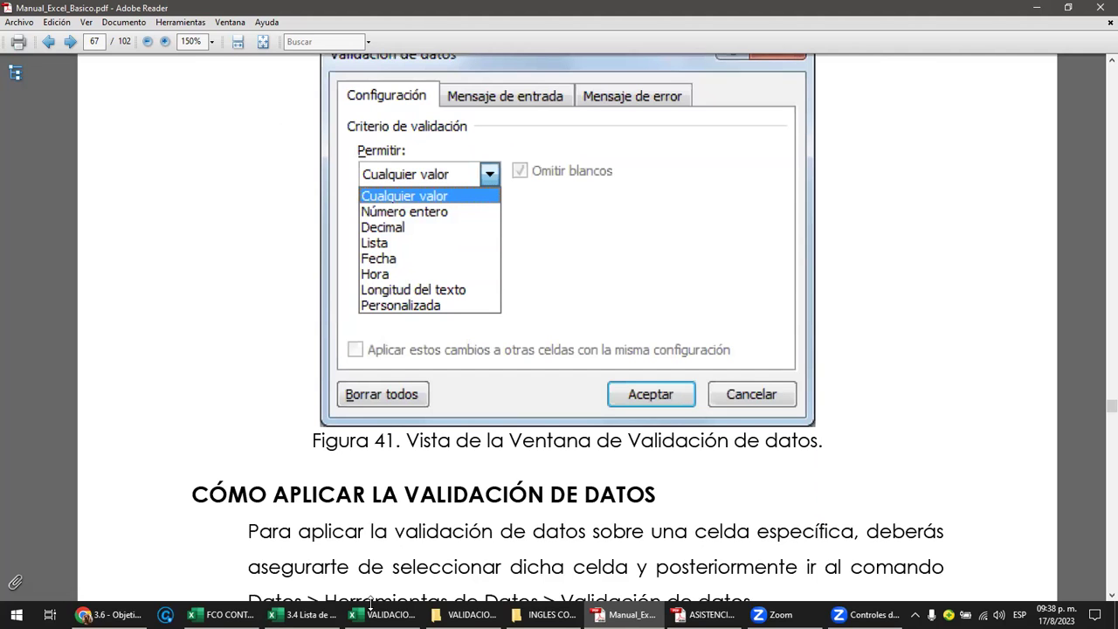
click(306, 614)
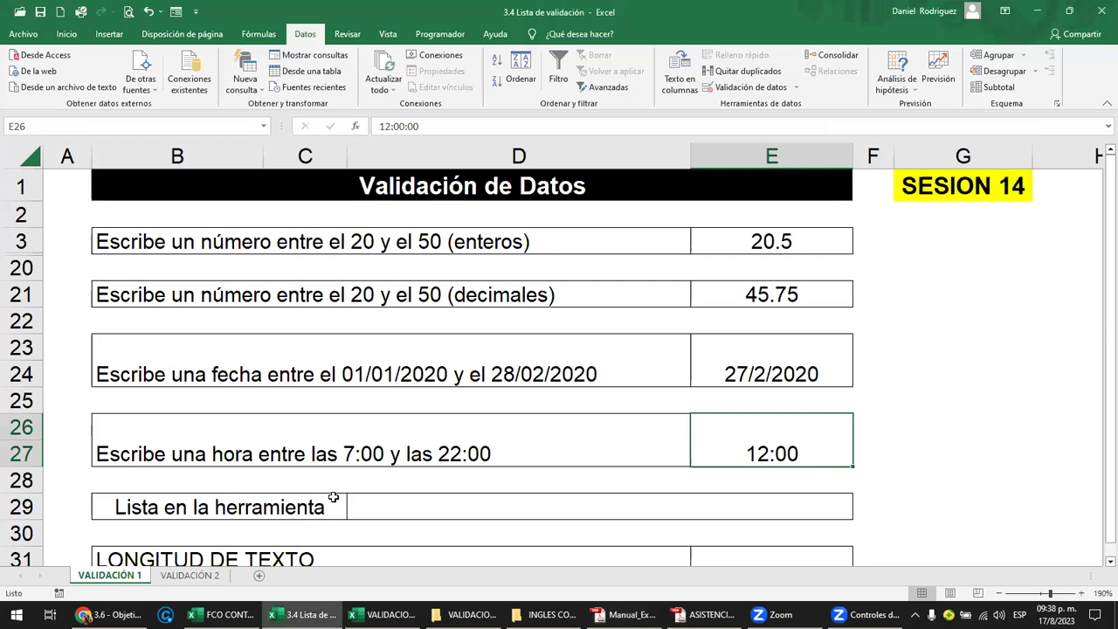
Step: Open Data Validation for E31 and set Permitir to Longitud del texto
scroll(344, 489, down, 2)
click(347, 396)
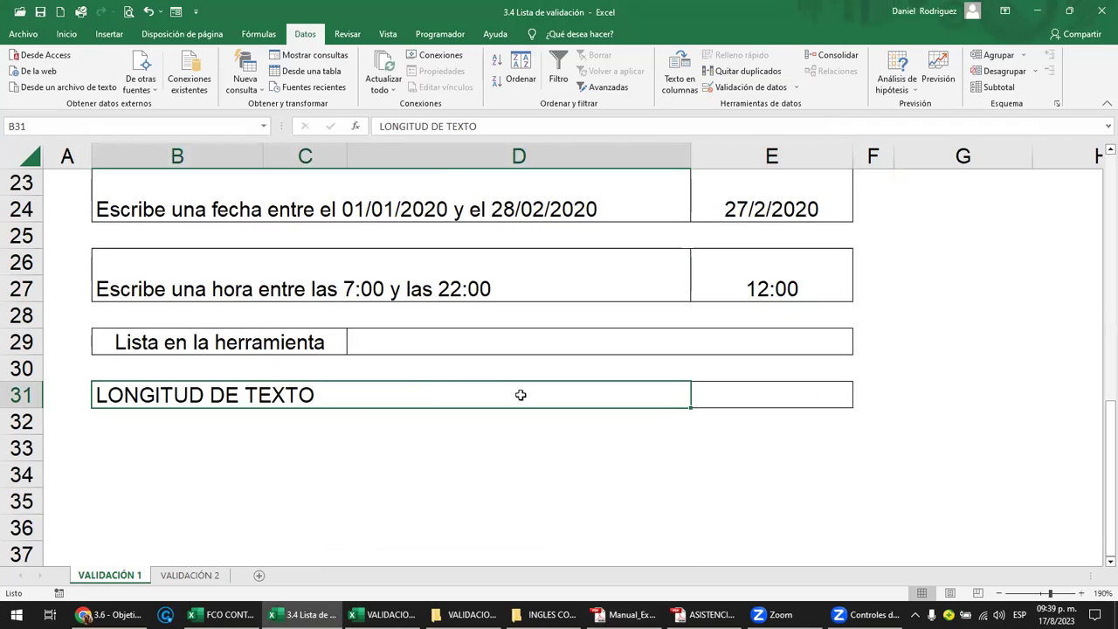
click(782, 394)
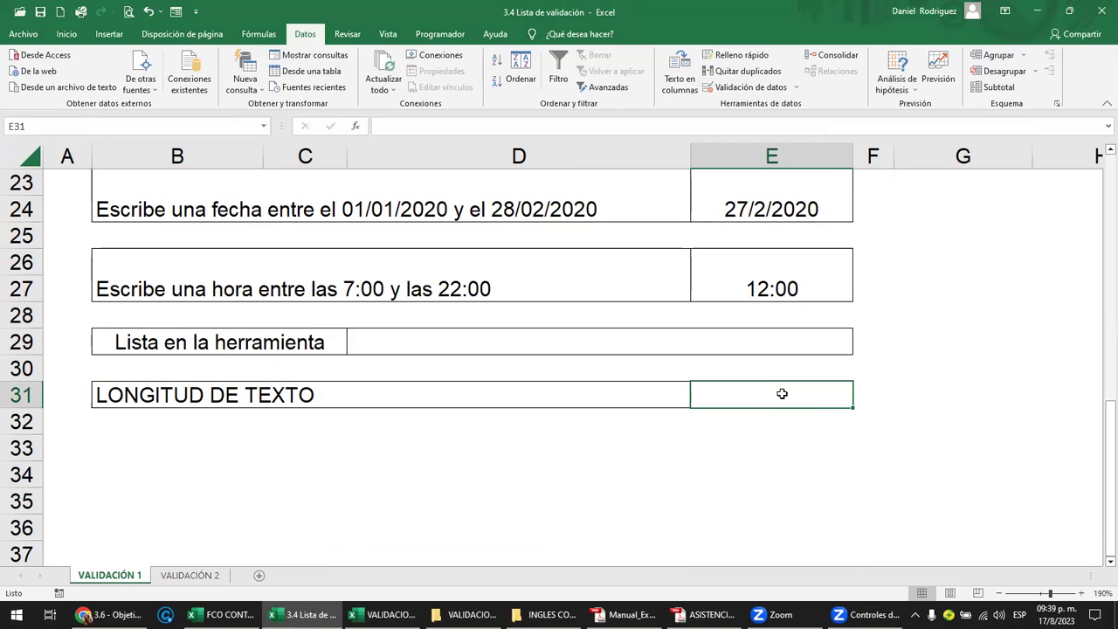
click(795, 87)
click(772, 104)
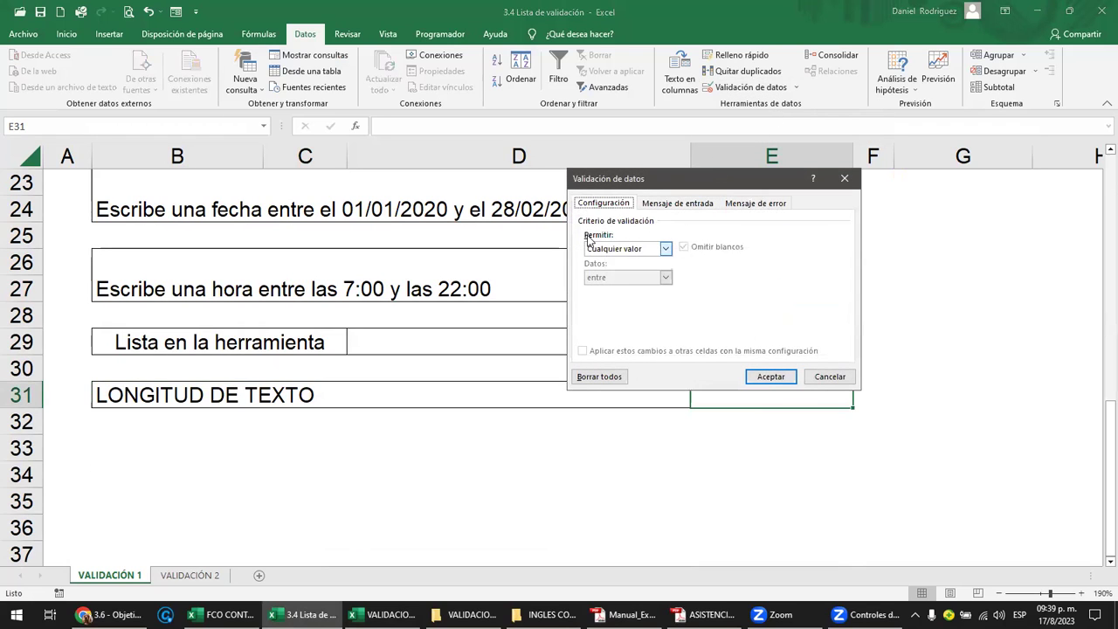
click(666, 249)
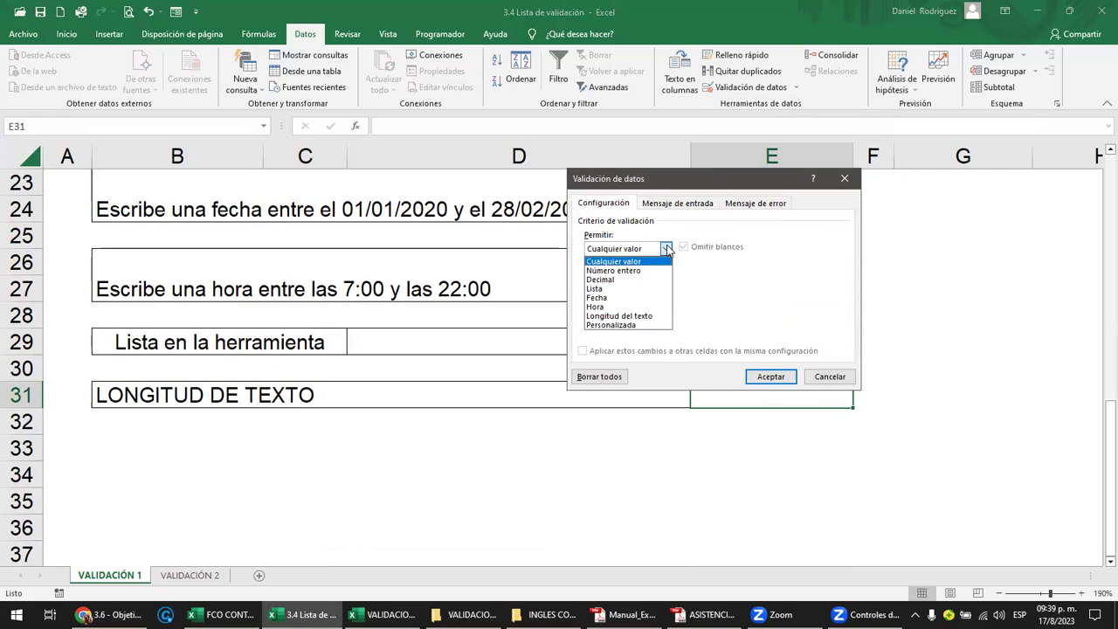
click(637, 317)
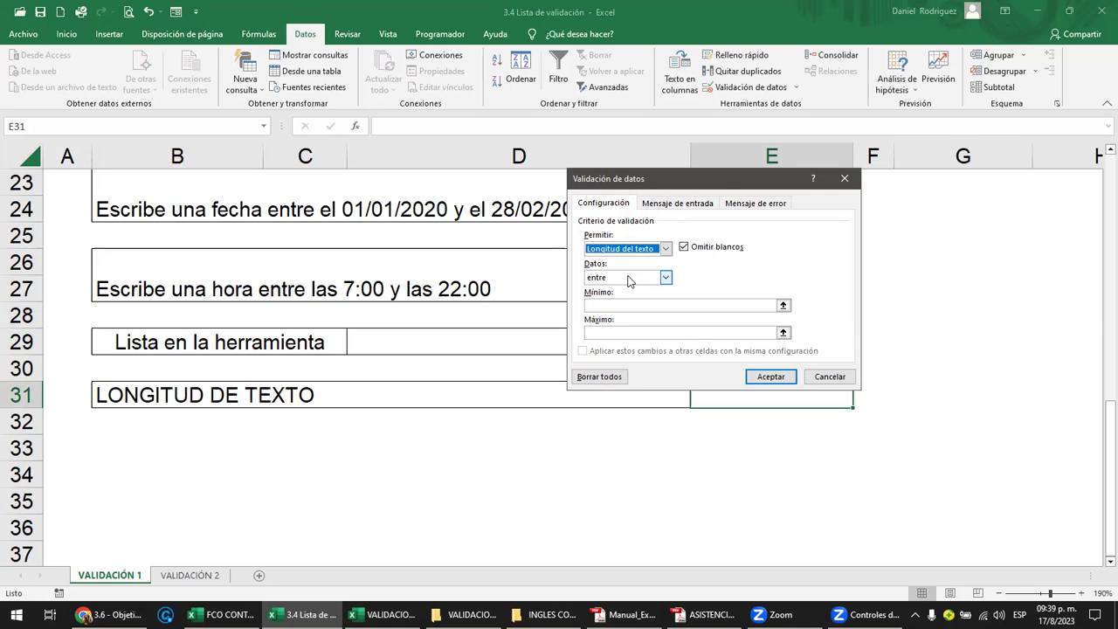
Step: Set the text length range to minimum 1 and maximum 10 characters and apply it
click(598, 304)
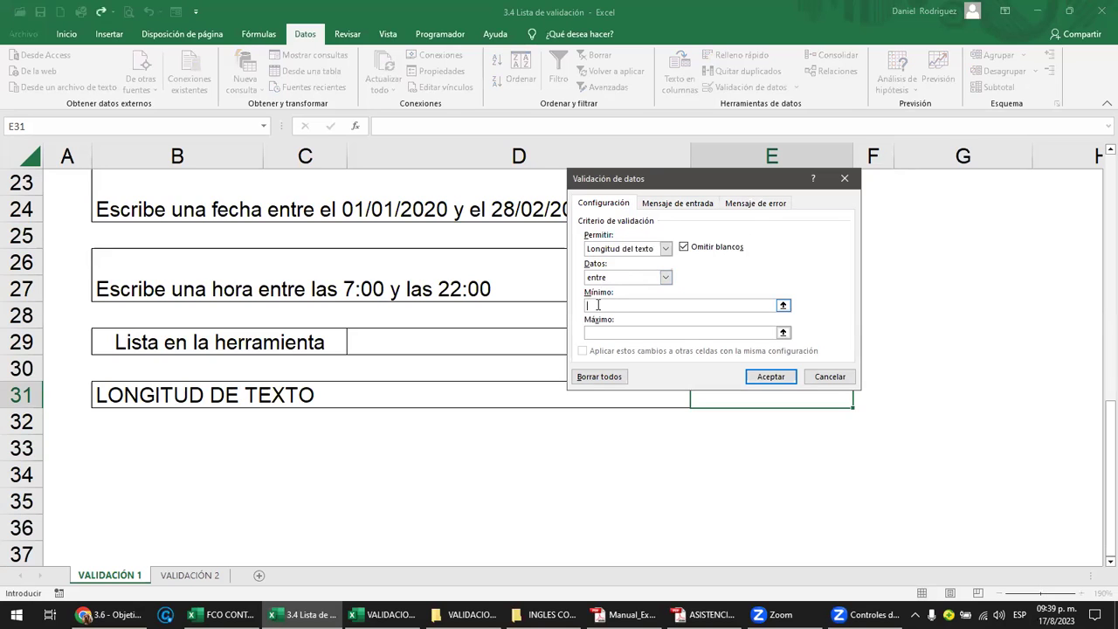
text(1)
click(609, 334)
text(10)
click(752, 377)
click(743, 438)
click(749, 408)
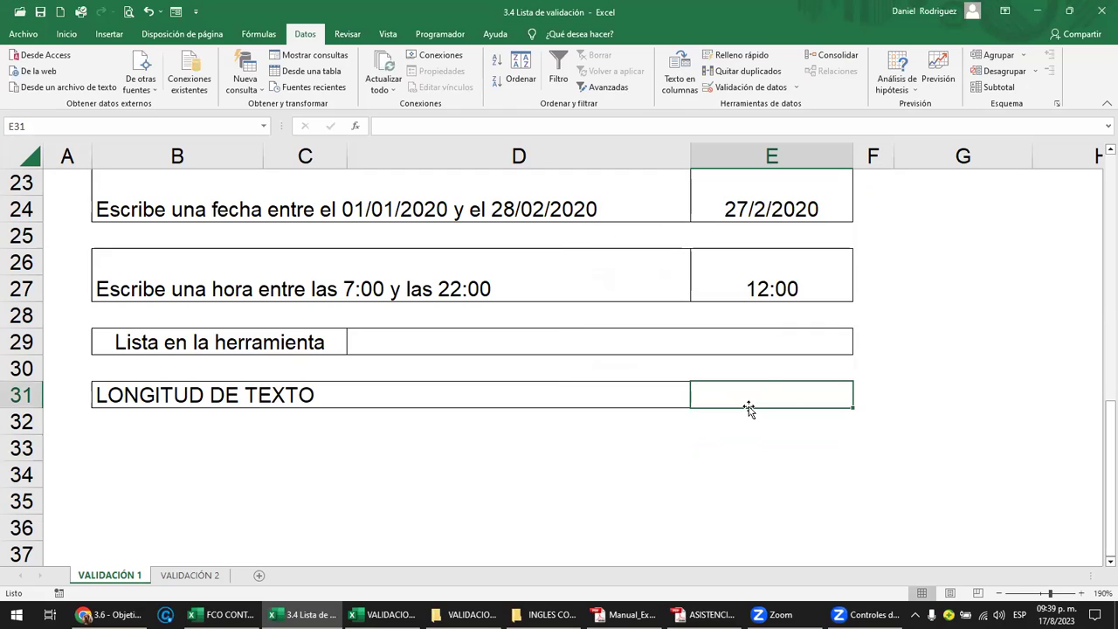
Step: Enter the ten-character code P000000001 in cell E31
text(P)
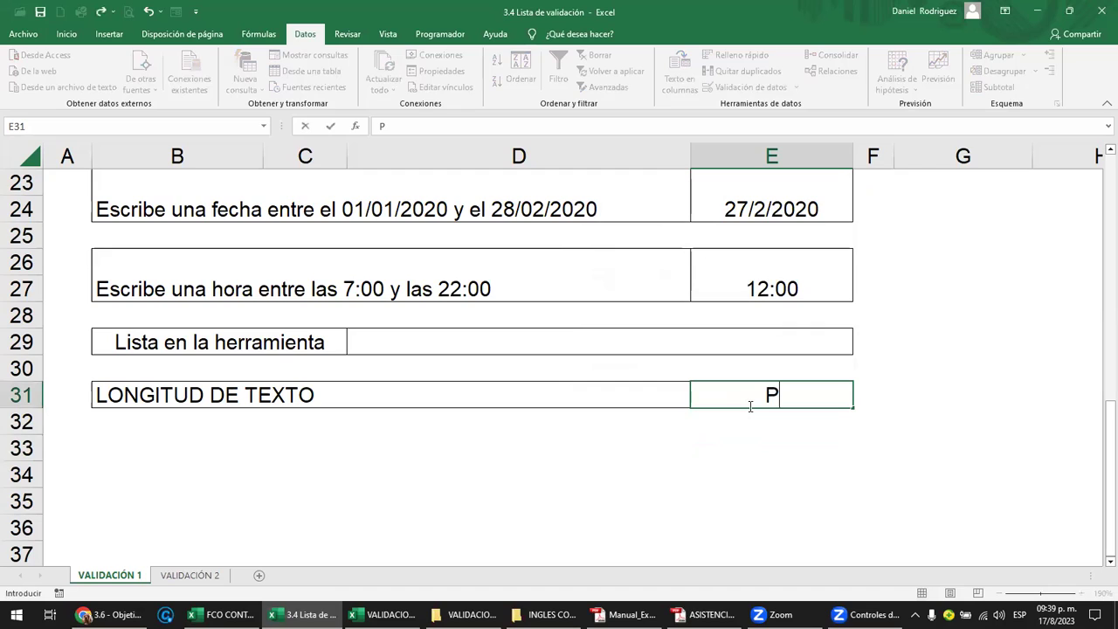
text(0000000)
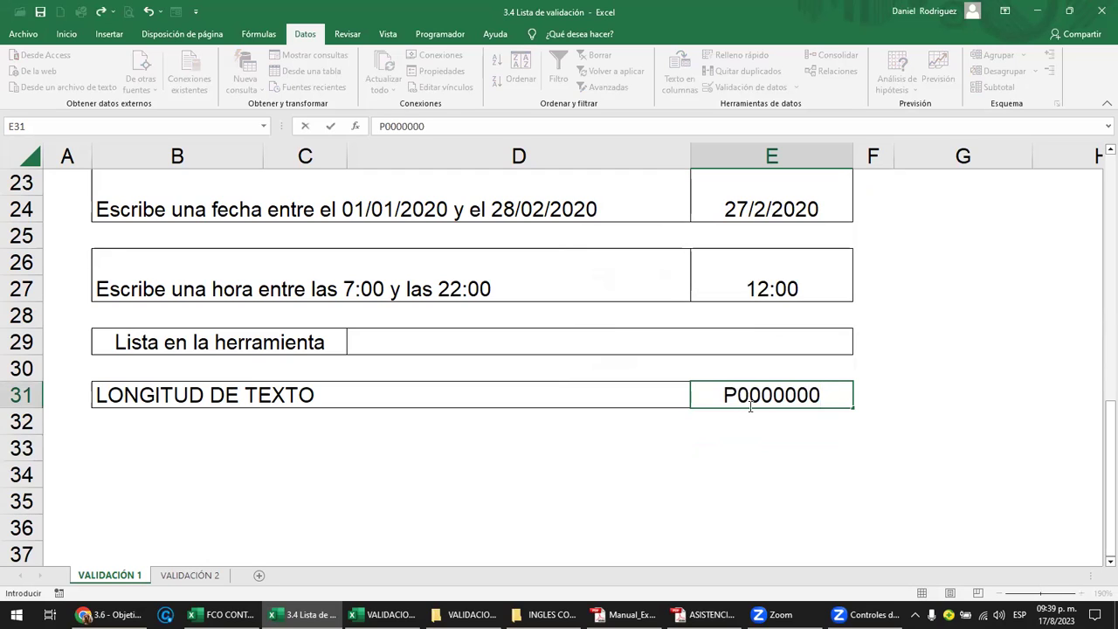
text(0)
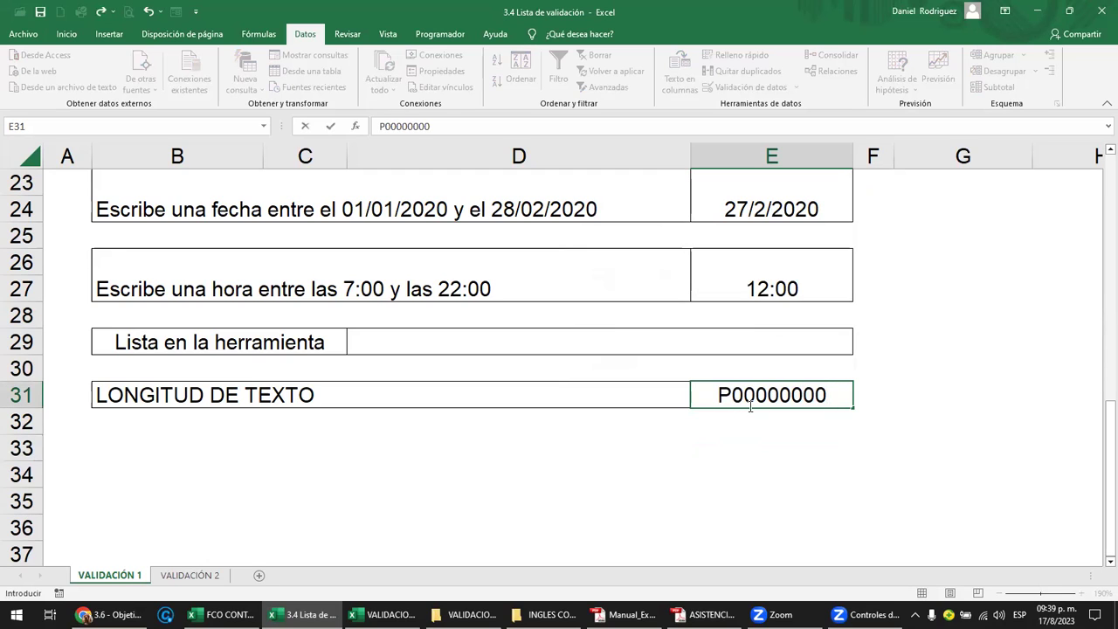
text(1)
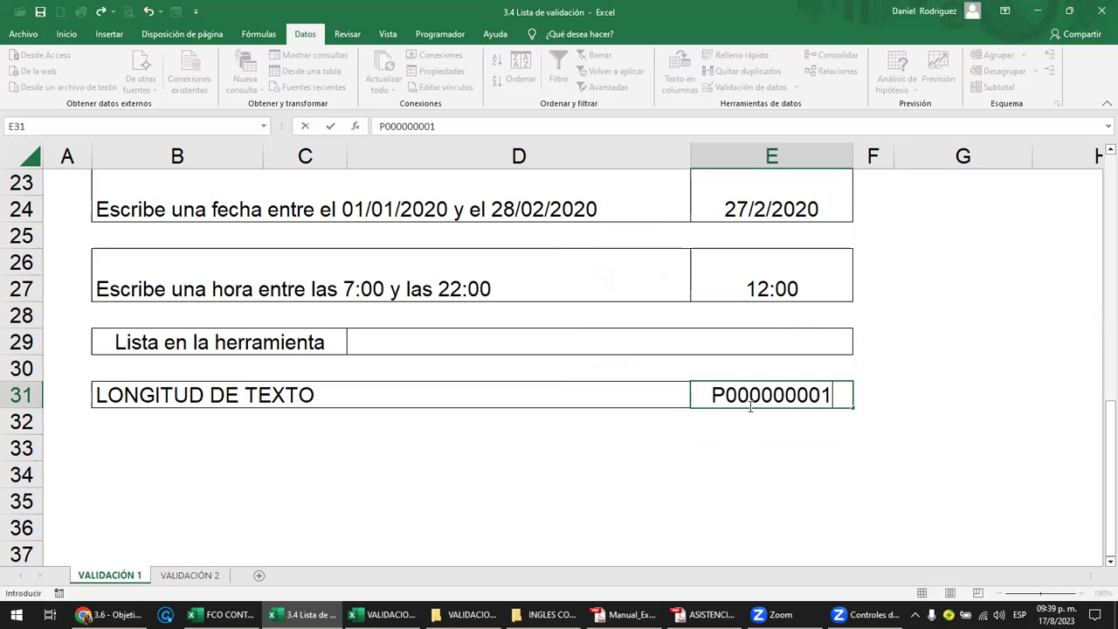
key(Return)
key(Up)
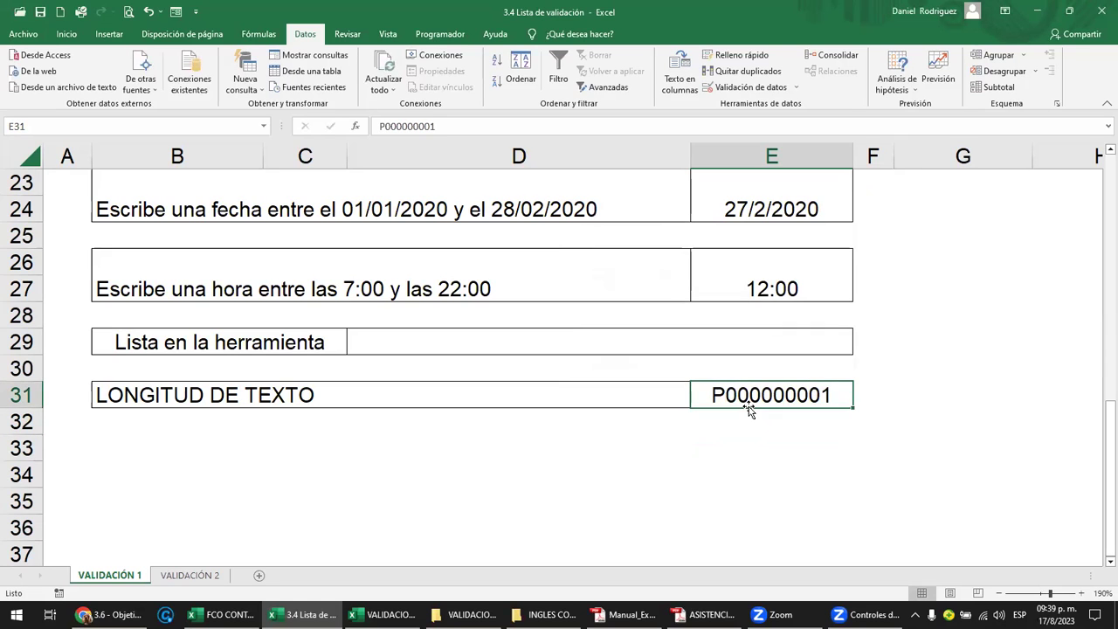
Step: Try the hyphenated code P-000000001 in E31 and dismiss the length error
key(F2)
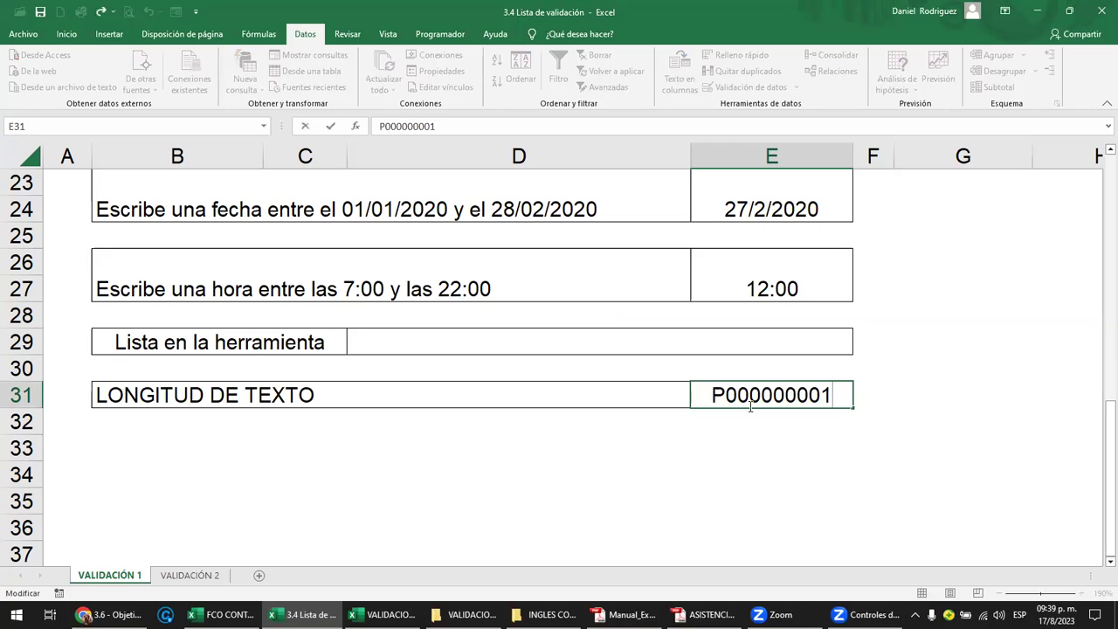
key(Left)
key(Left)
key(Left)
key(Left)
key(Left)
key(Left)
key(Left)
key(Left)
key(Left)
text(-)
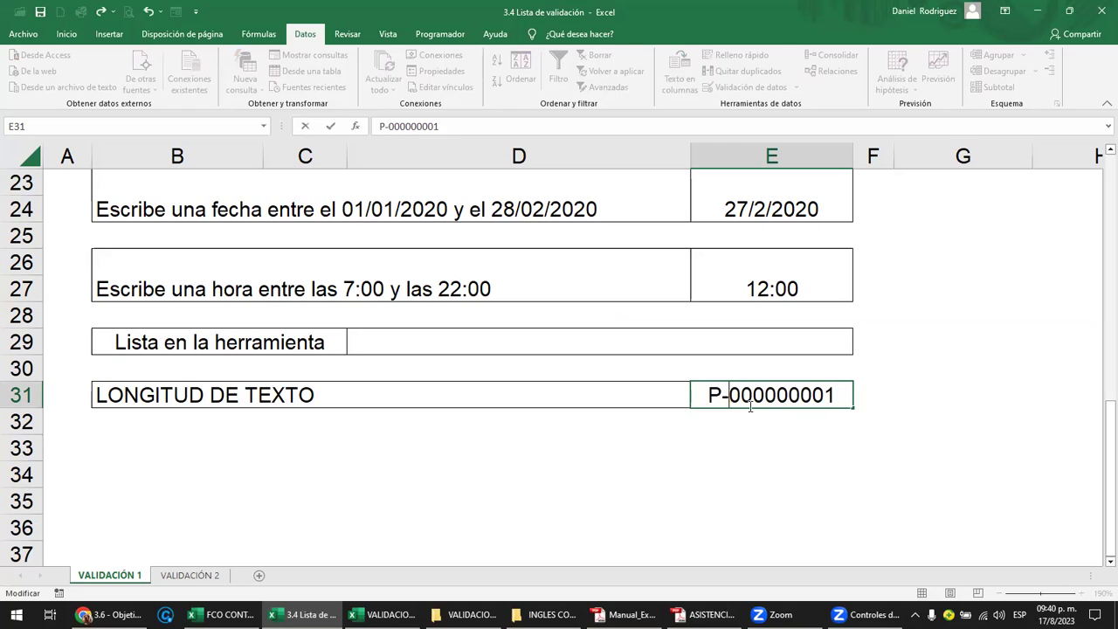
click(753, 413)
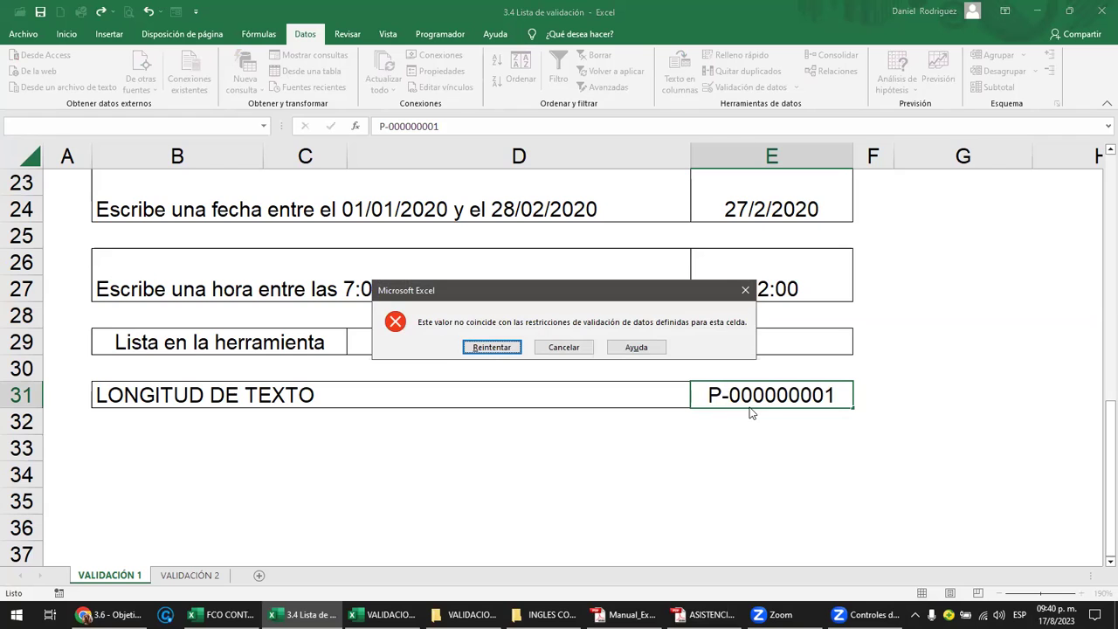
key(Escape)
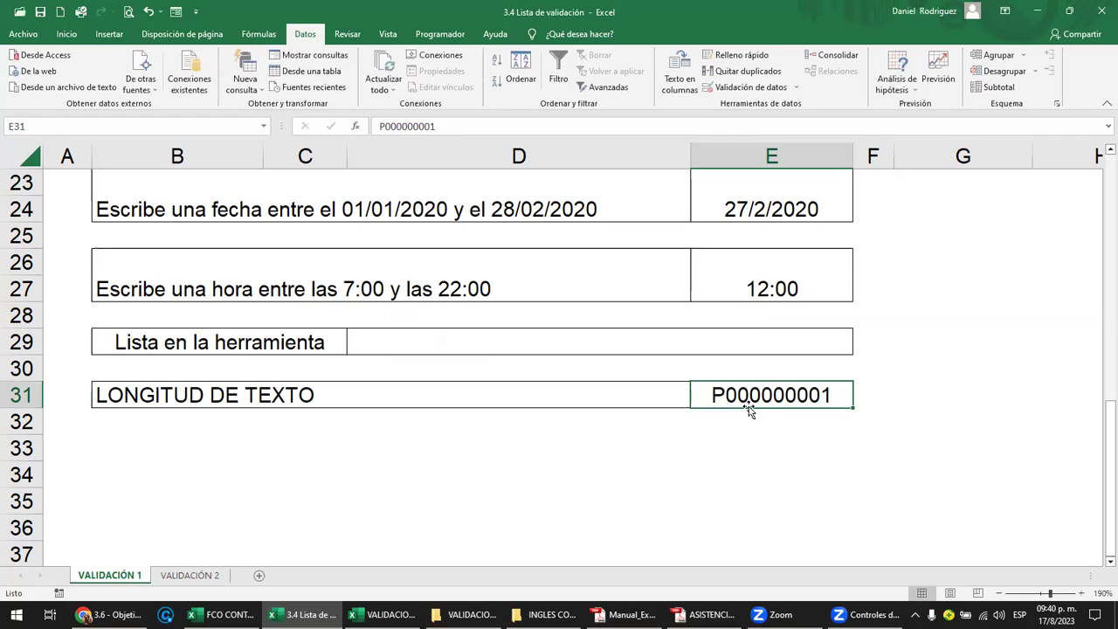
Step: Commit an edited E31 code again and cancel the rejected entry
key(F2)
key(Left)
key(Left)
key(Right)
key(Right)
key(Left)
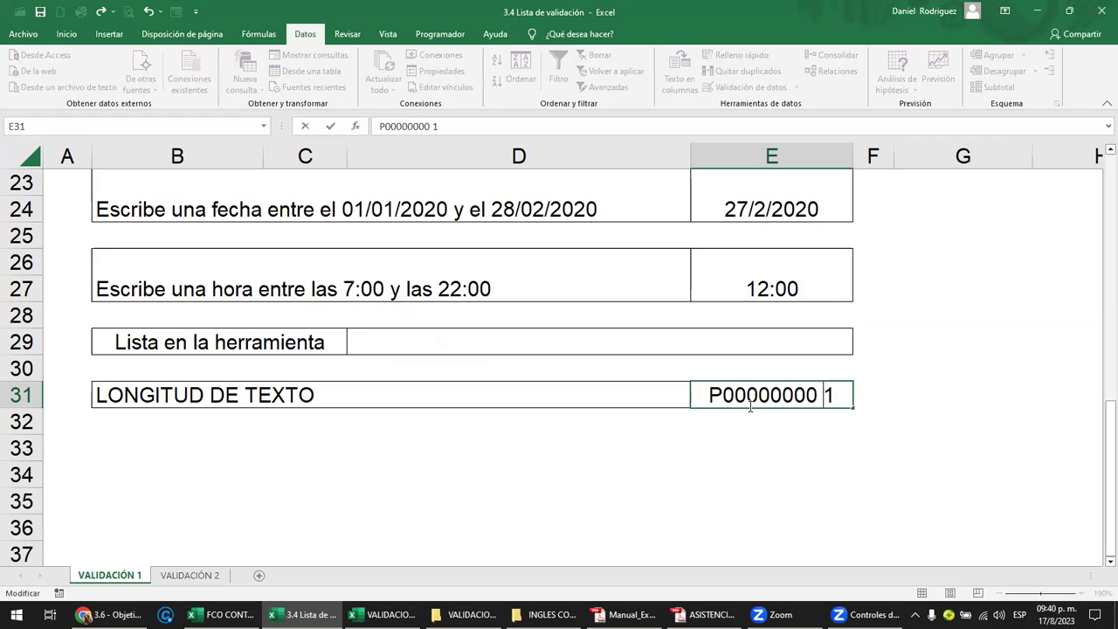
key(Return)
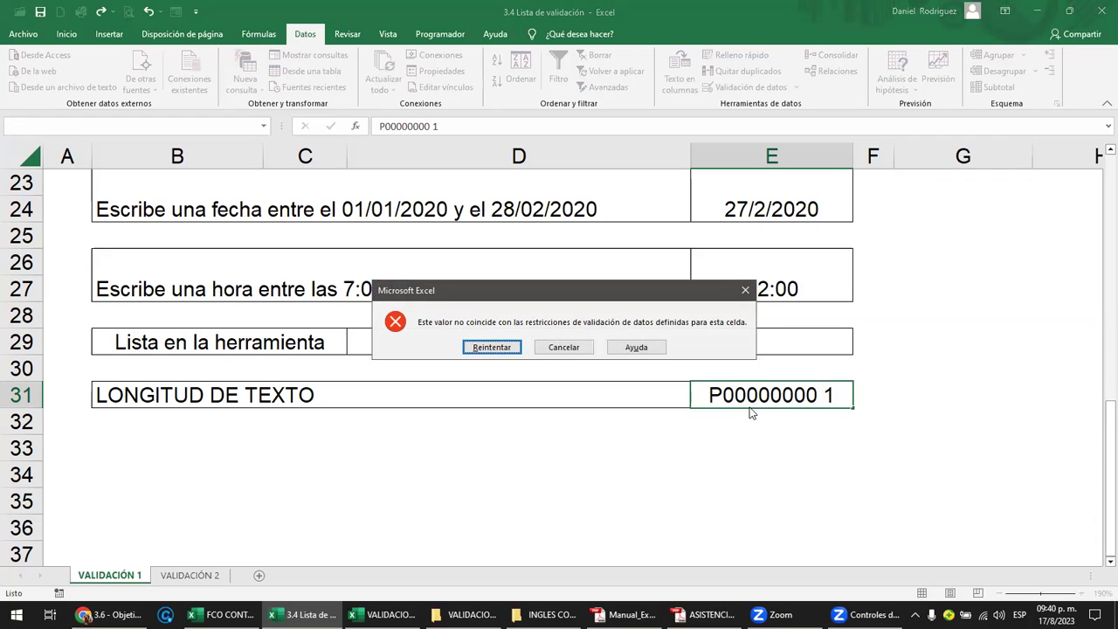
key(Return)
key(Return)
key(Tab)
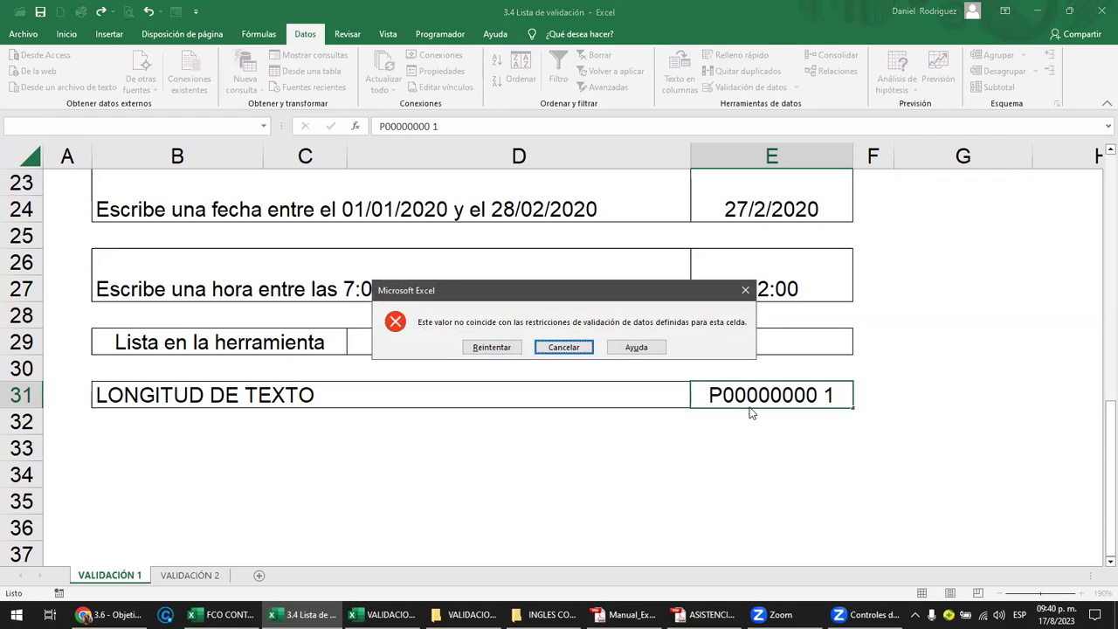
key(Return)
key(Left)
Step: Try the underscore variant P00000000_1, then restore P000000001 in E31
double_click(749, 405)
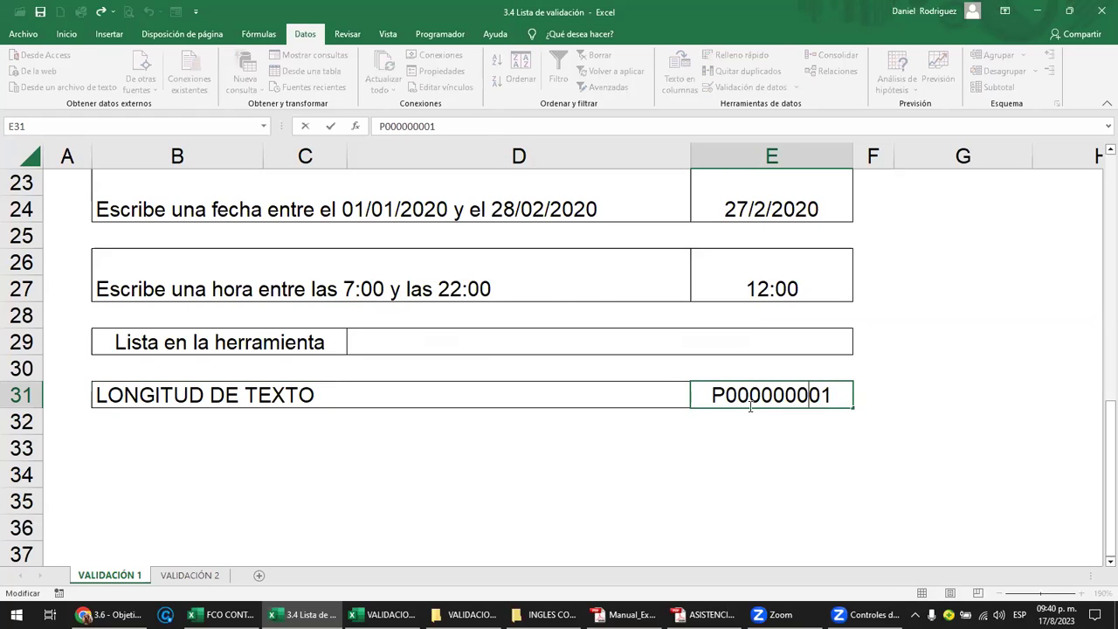
text(_)
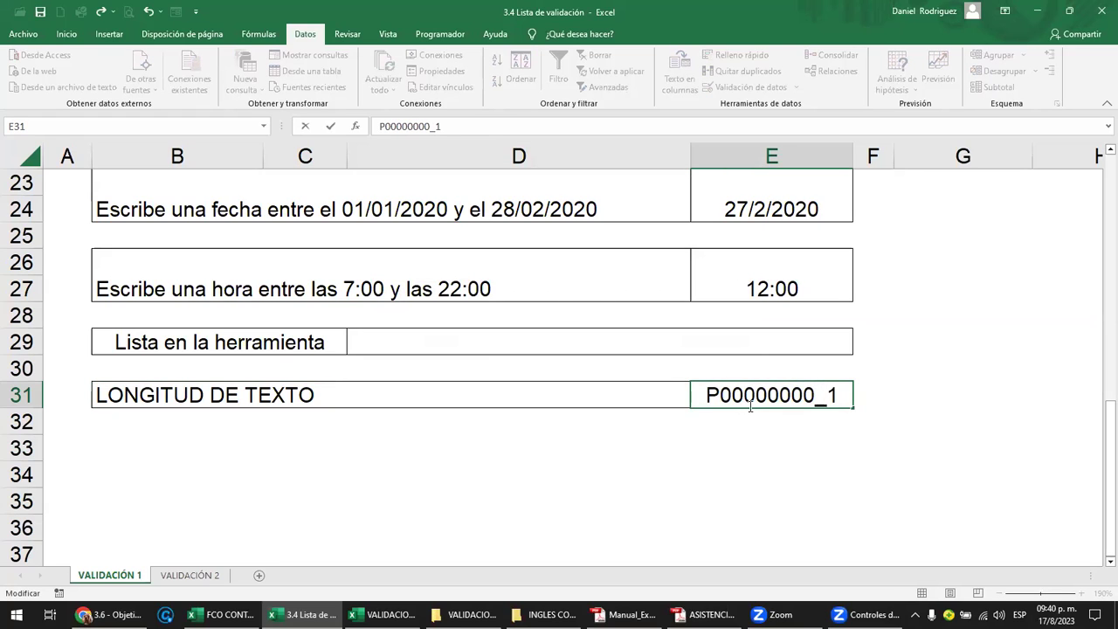
key(Return)
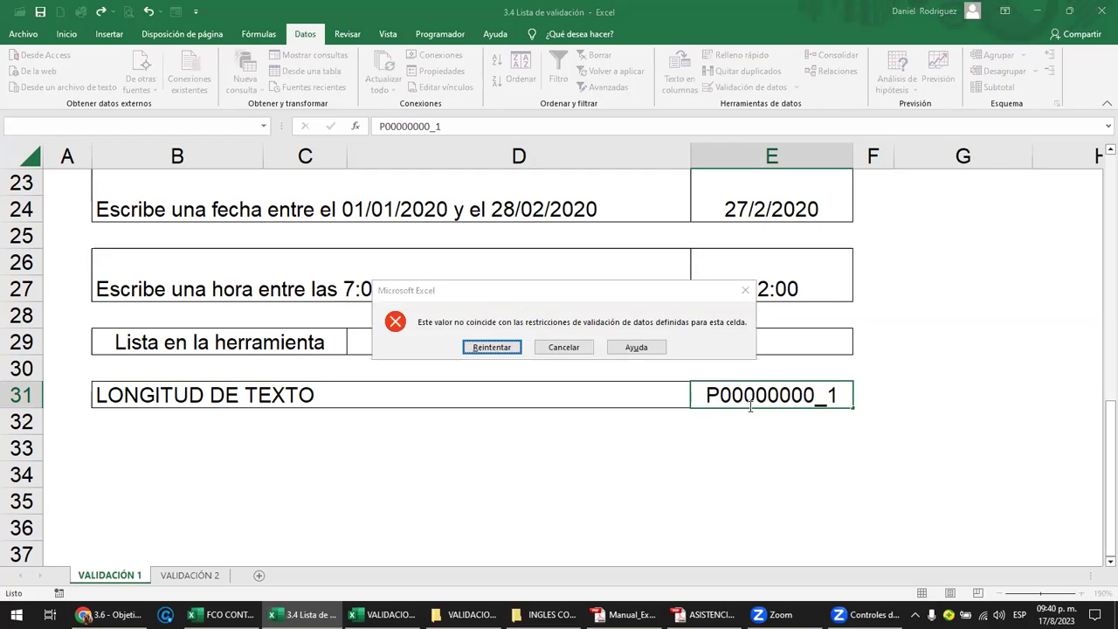
key(Return)
key(End)
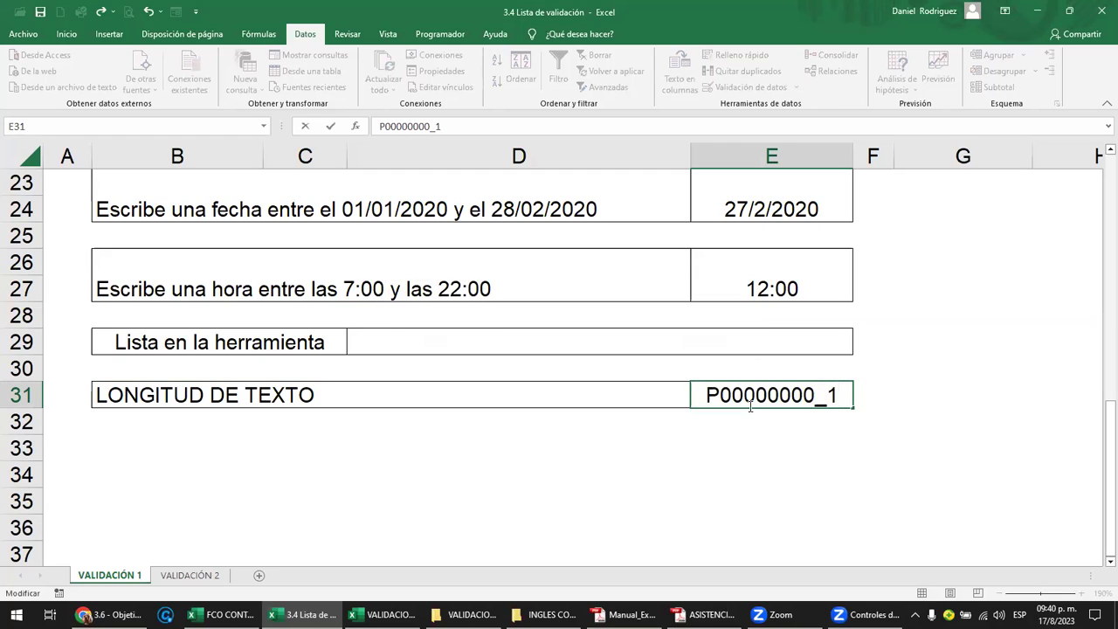
key(BackSpace)
key(BackSpace)
text(1)
key(Return)
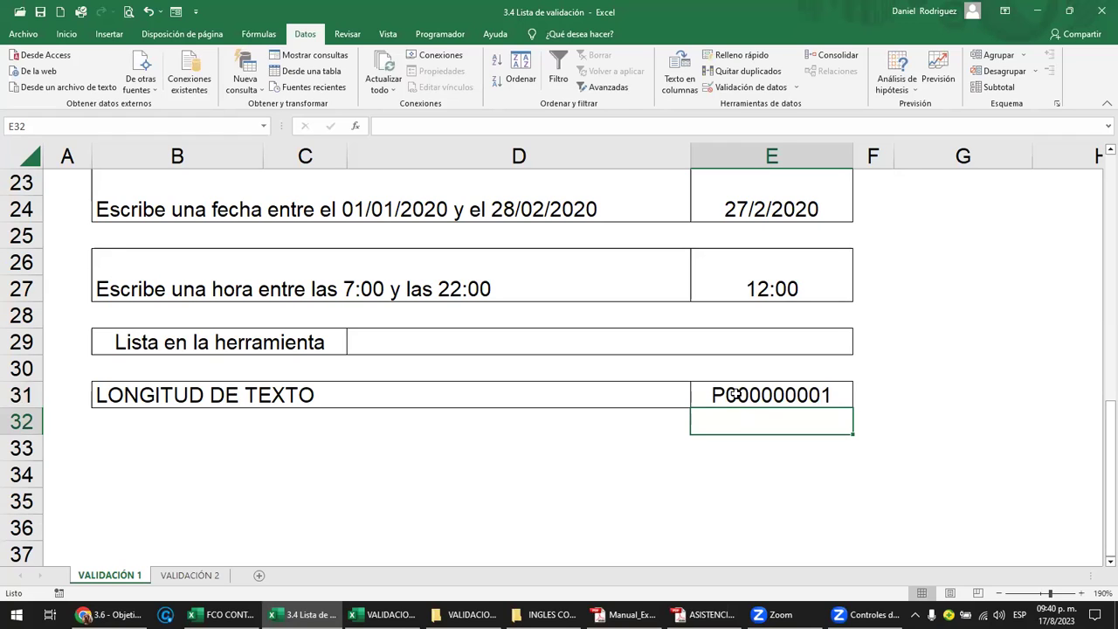
click(736, 394)
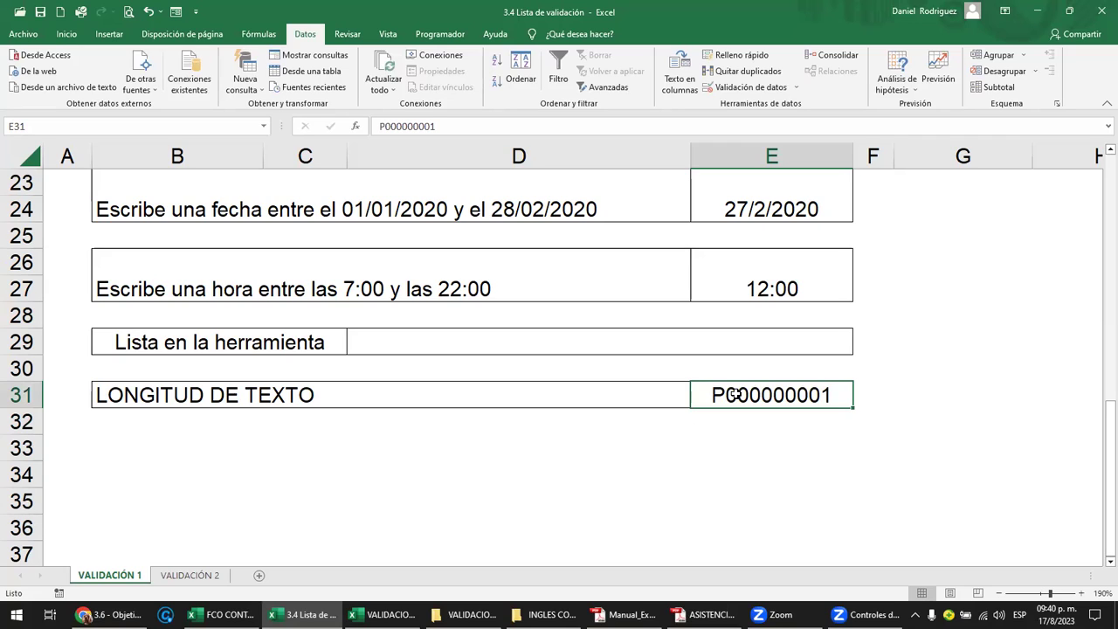
click(816, 440)
click(773, 395)
click(563, 399)
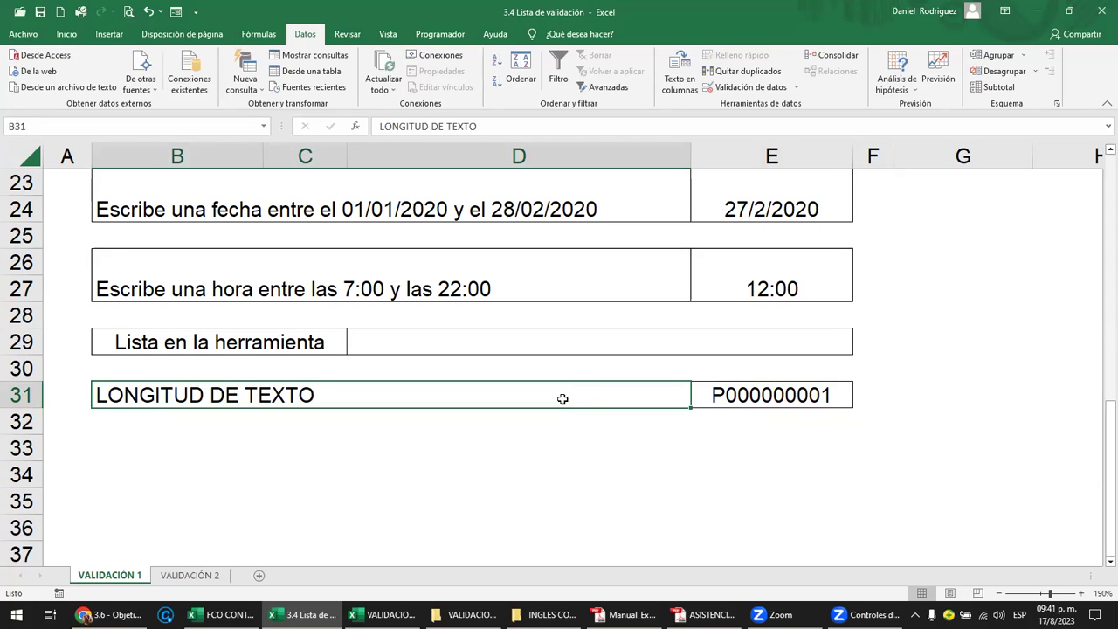
key(Tab)
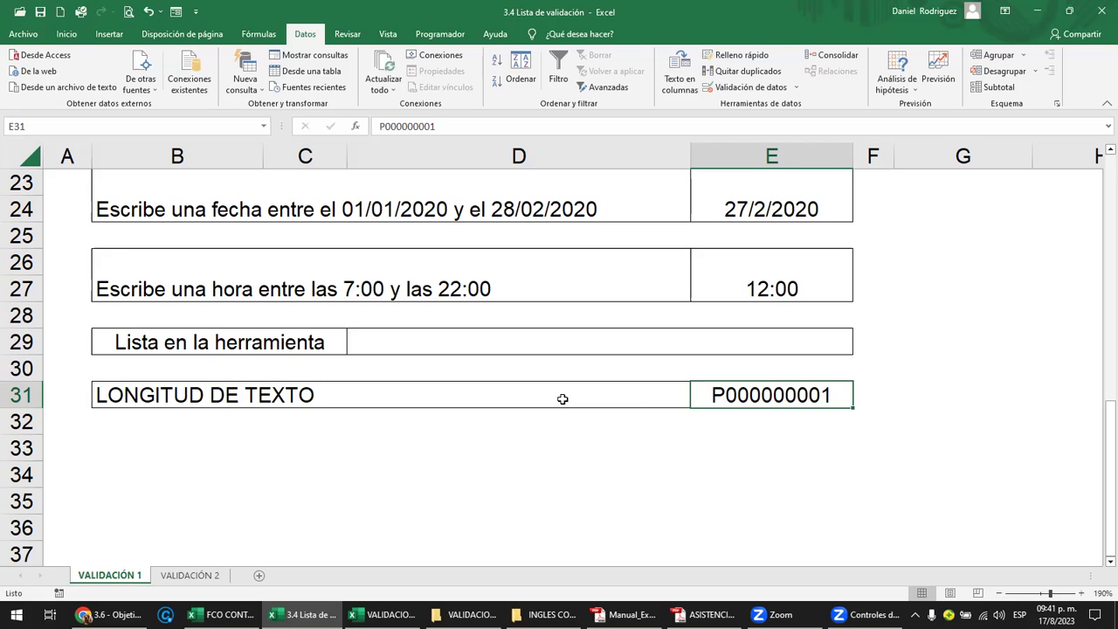
click(736, 420)
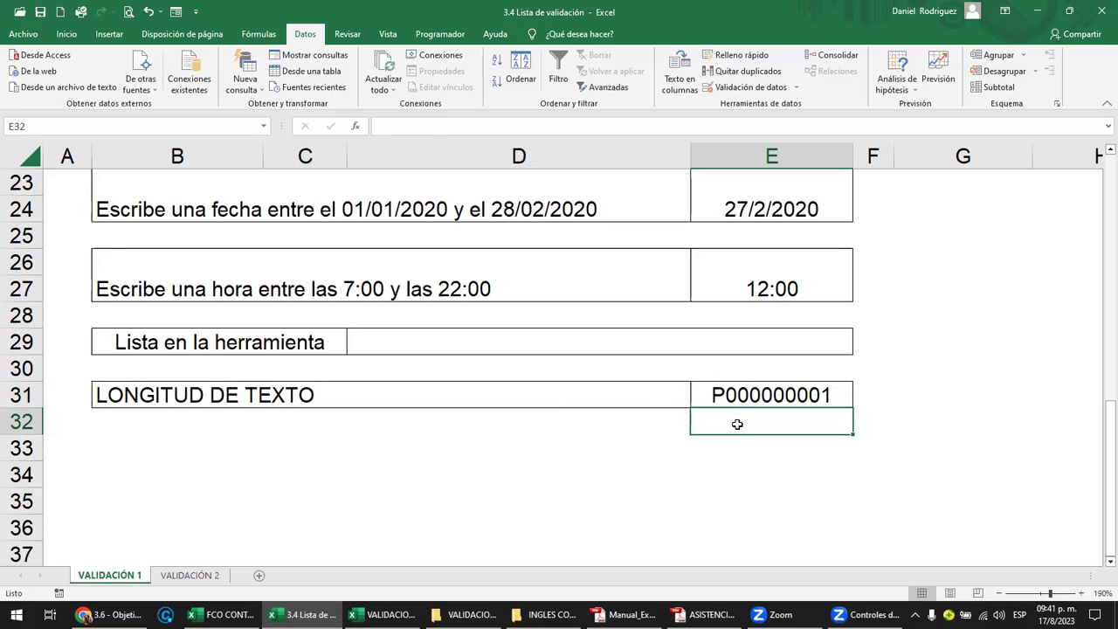
click(767, 395)
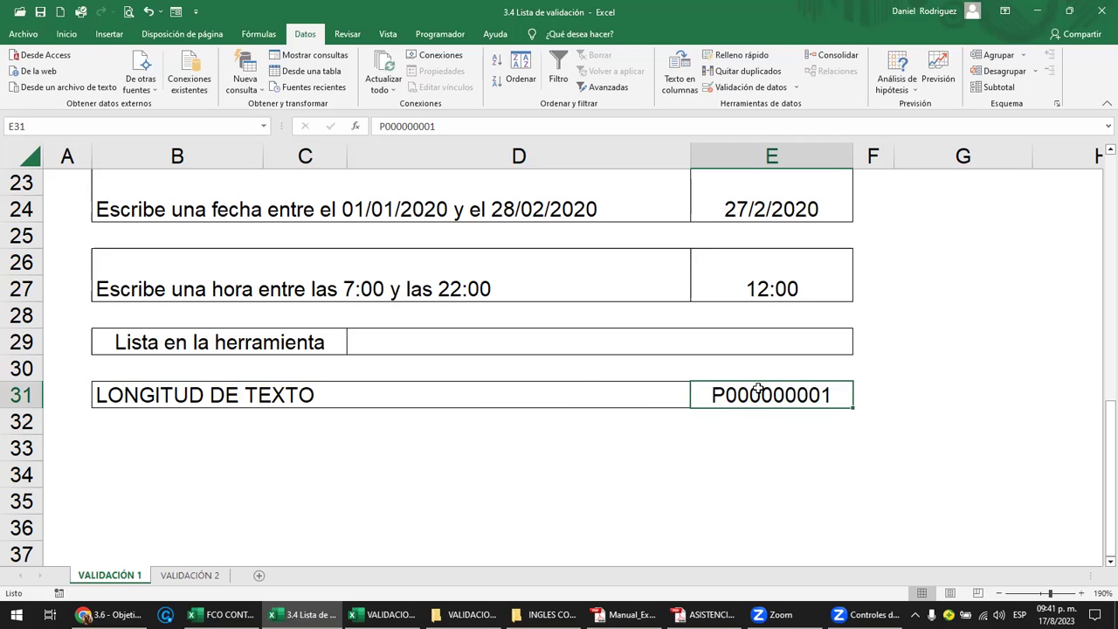
click(794, 89)
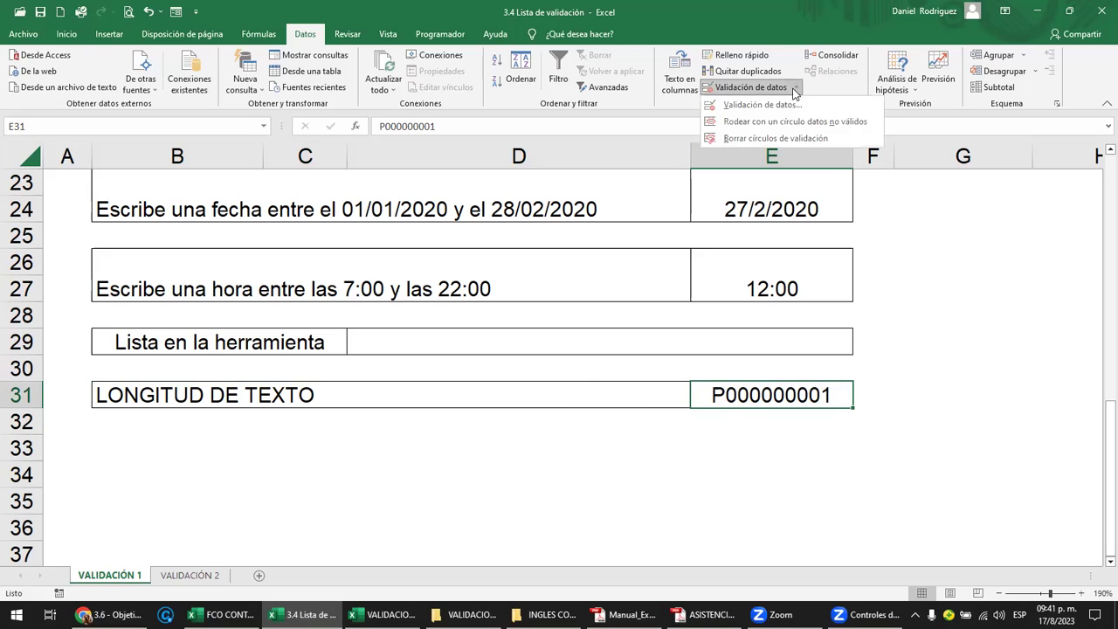
click(762, 104)
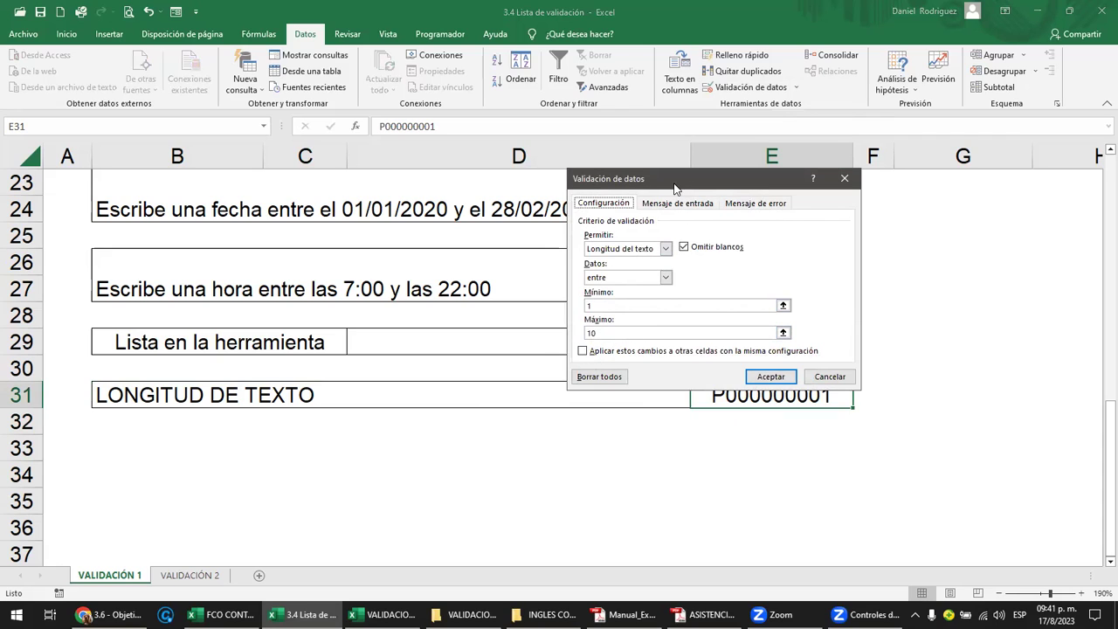
drag(683, 185, 573, 188)
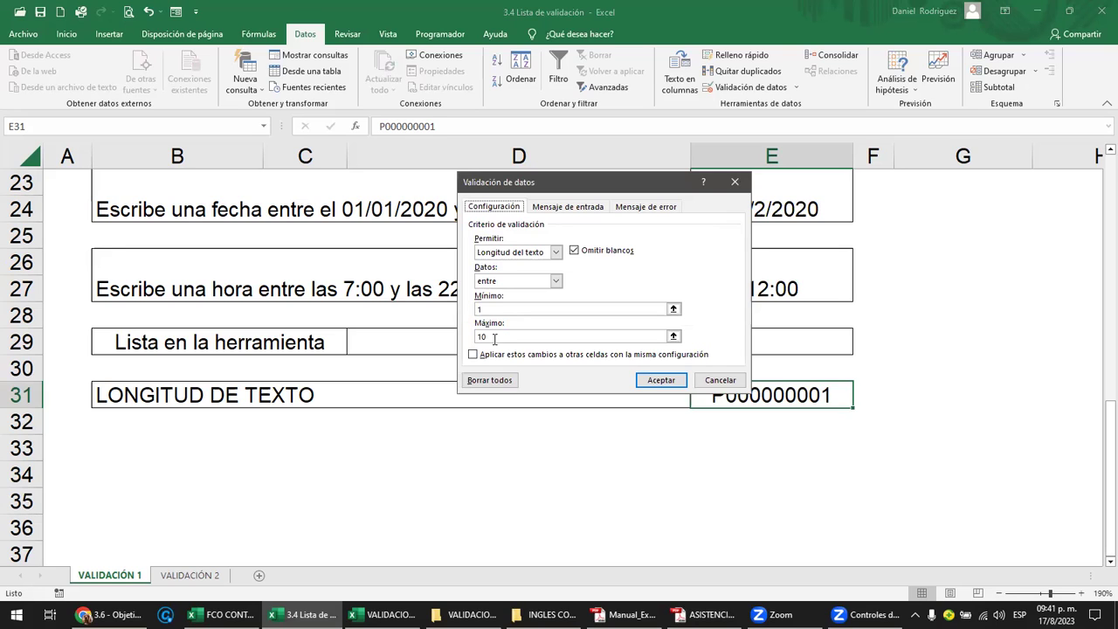
click(654, 381)
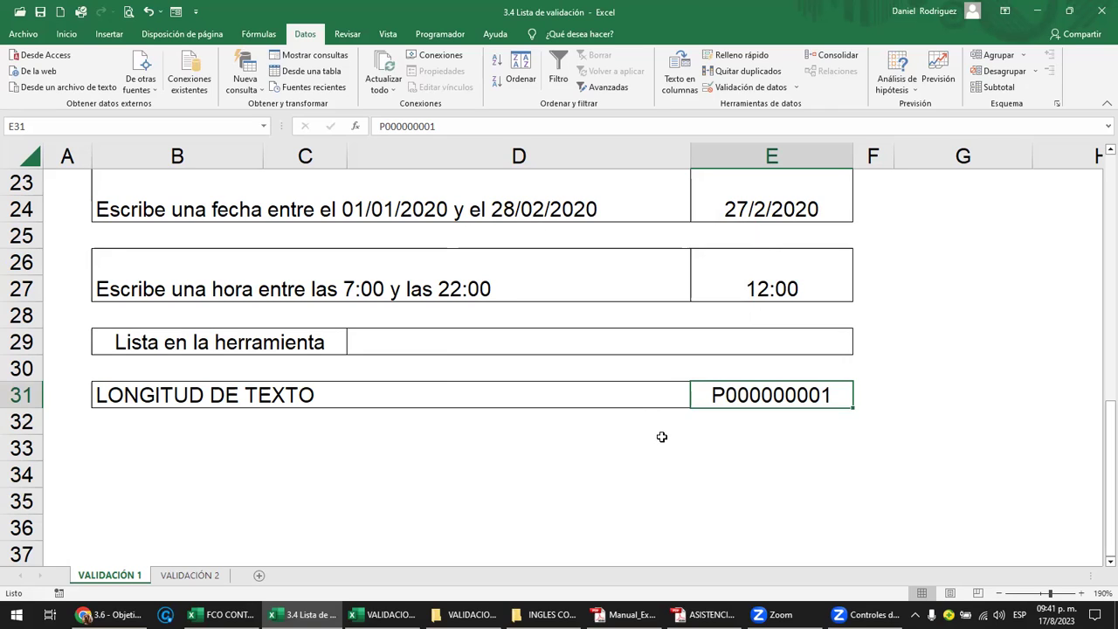
click(682, 430)
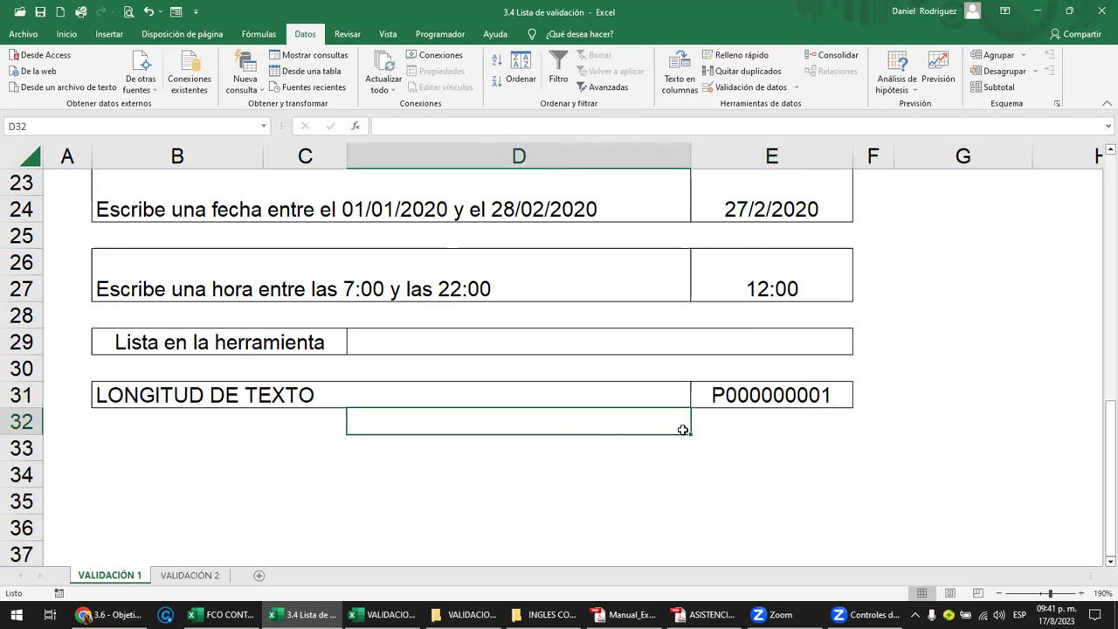
click(444, 345)
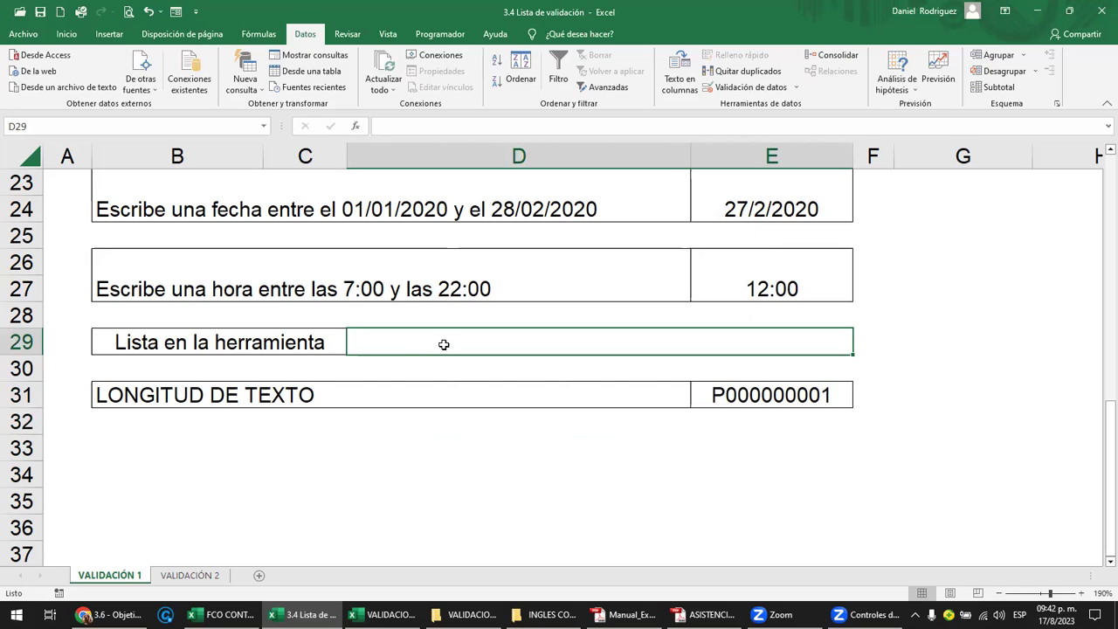
Step: Wrap 'en la herramienta' in parentheses so B29 reads 'Lista (en la herramienta)'
double_click(266, 343)
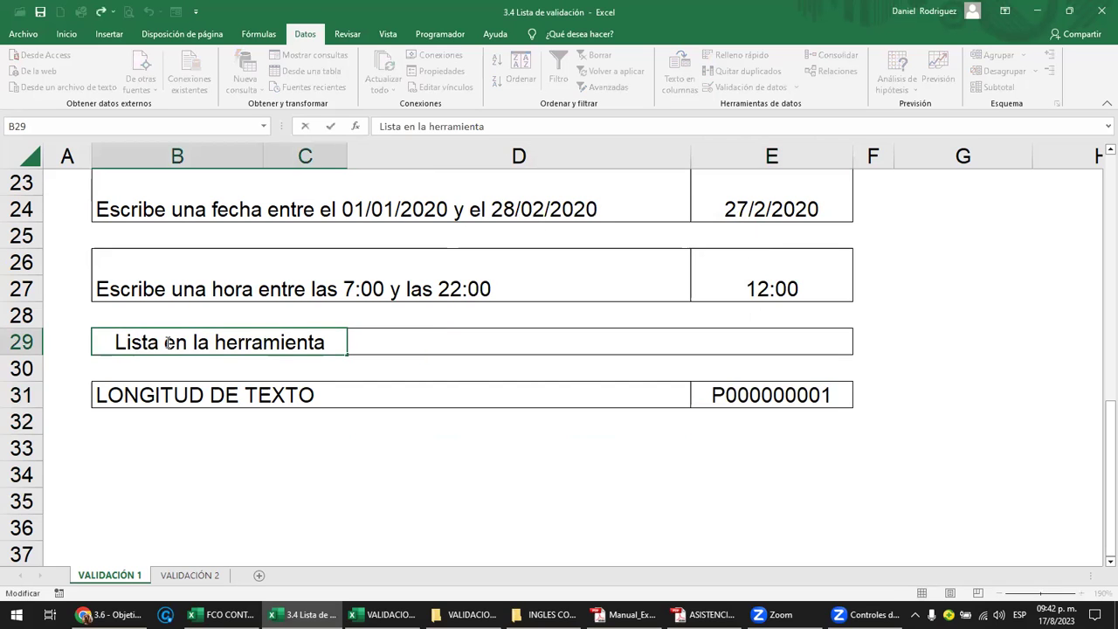
text(()
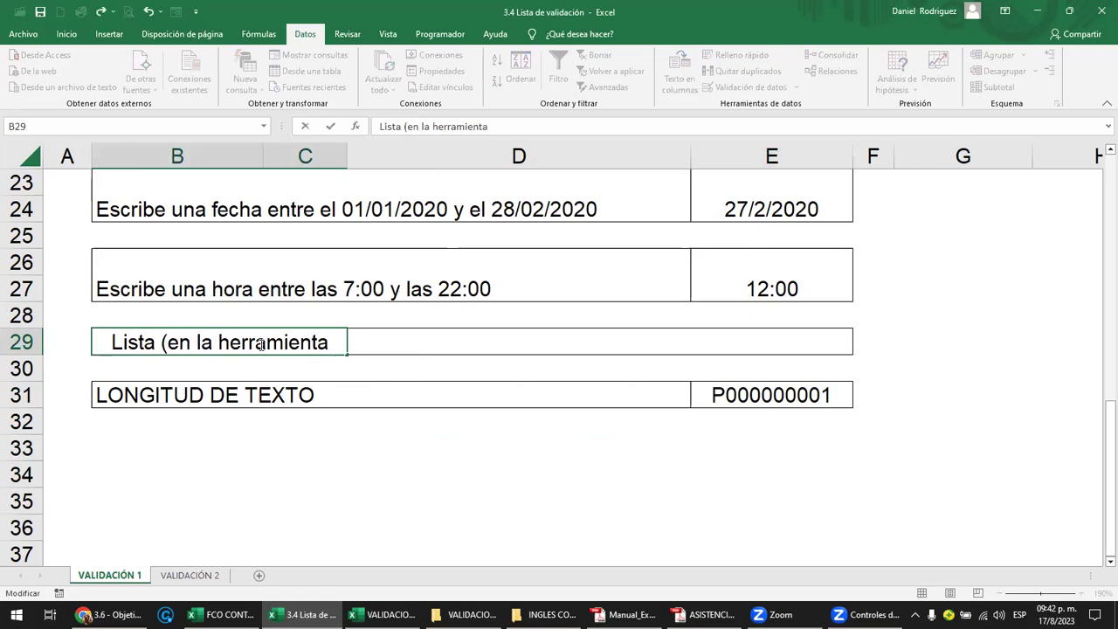
key(Right)
key(Right)
key(Right)
key(Right)
key(Right)
key(Right)
text())
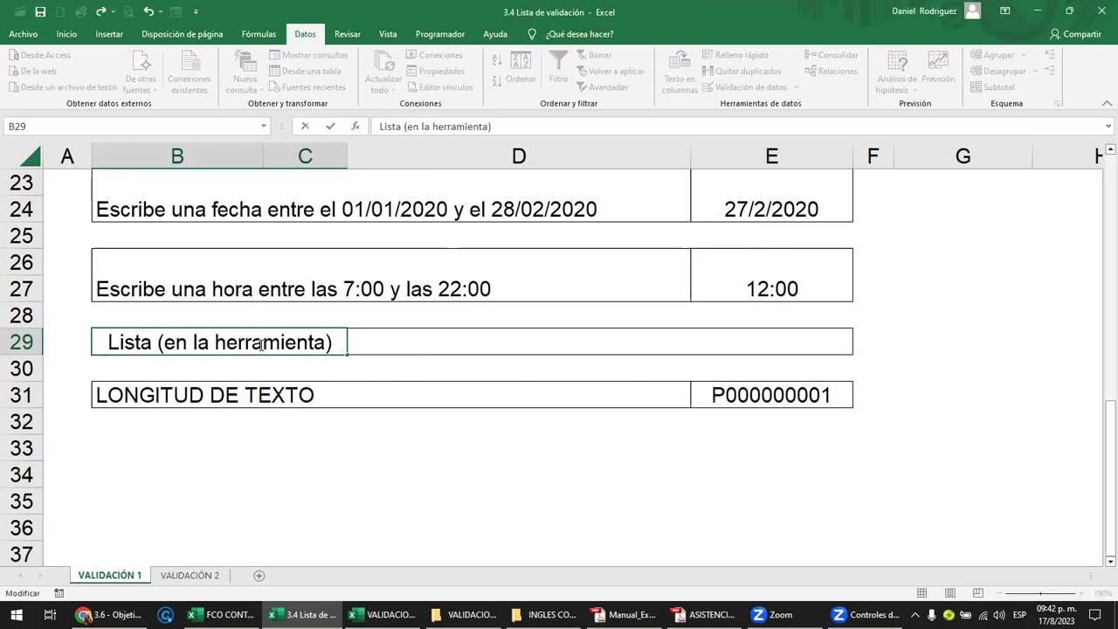
key(Return)
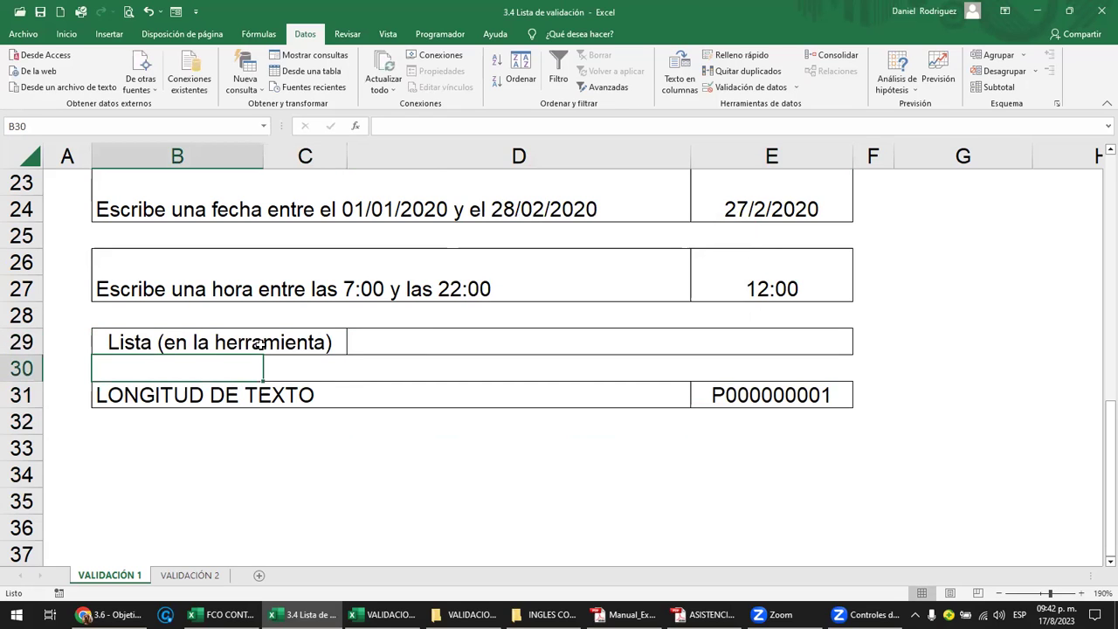
click(551, 346)
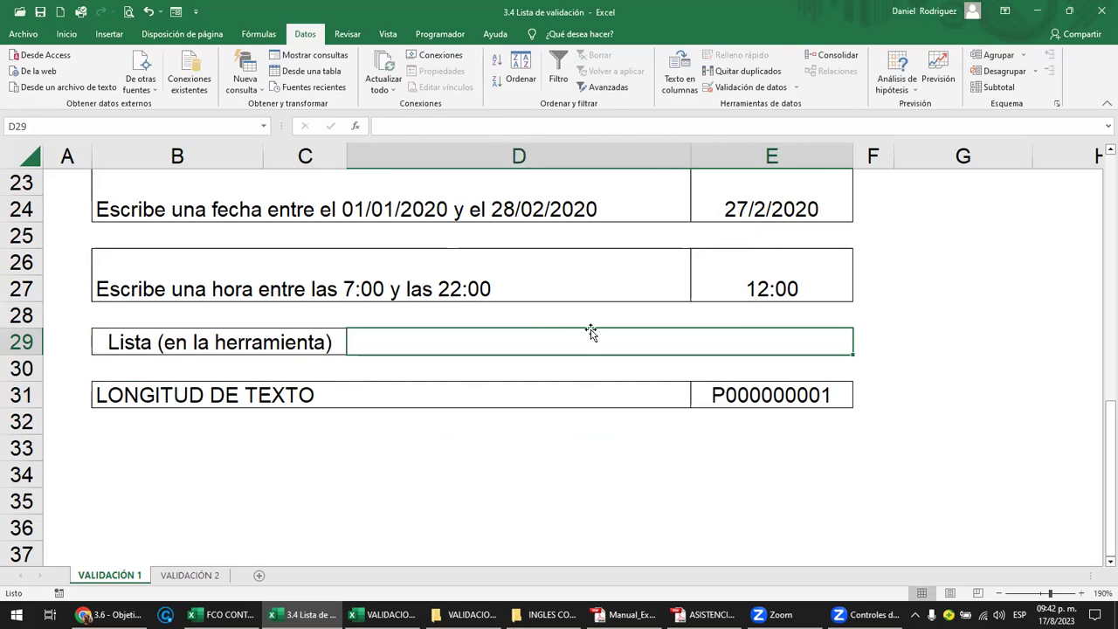
Step: Set D29's data validation to allow a Lista
click(796, 86)
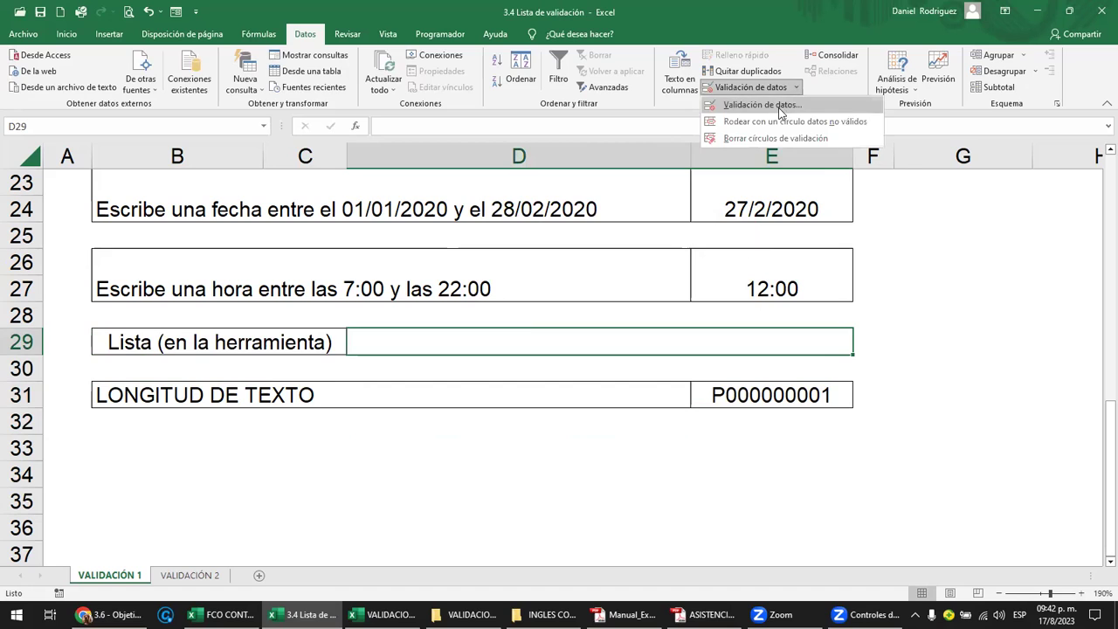
click(751, 106)
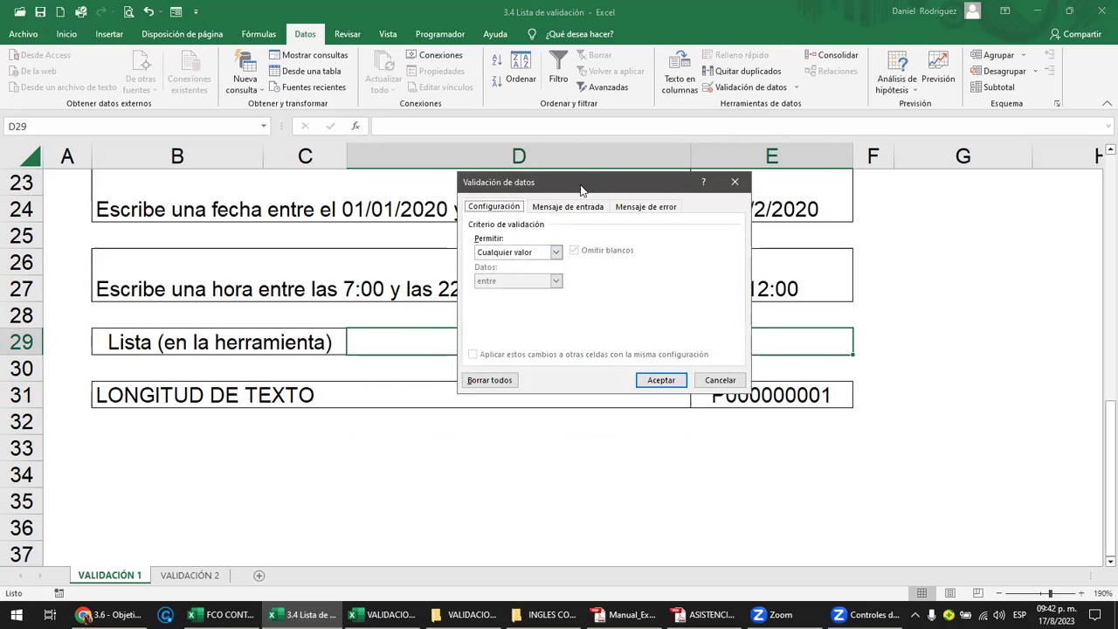
drag(585, 185, 639, 388)
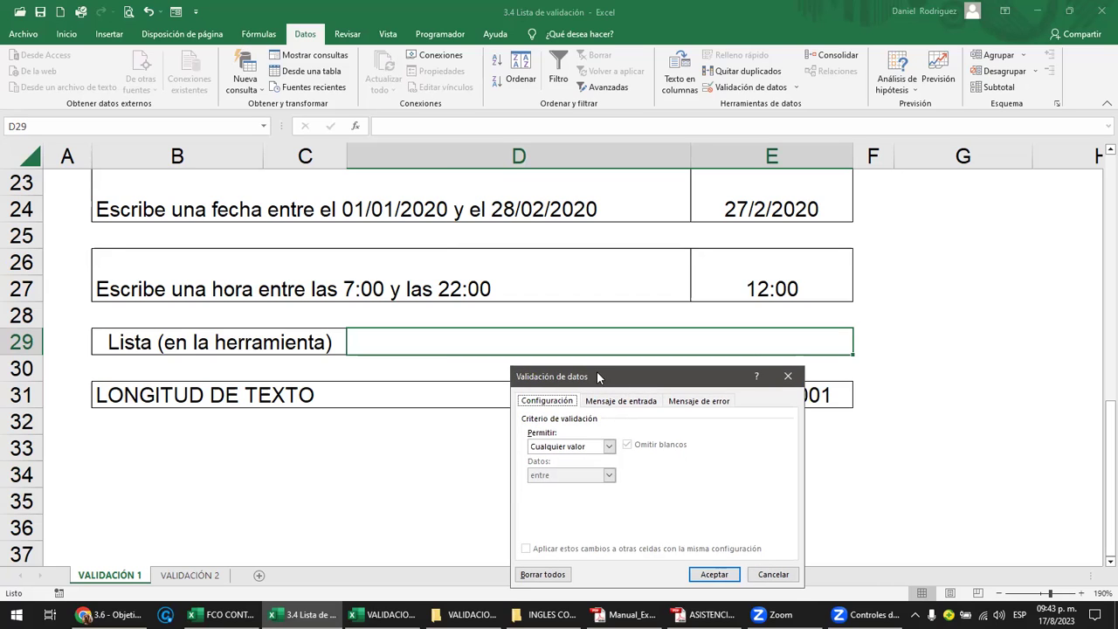
click(609, 446)
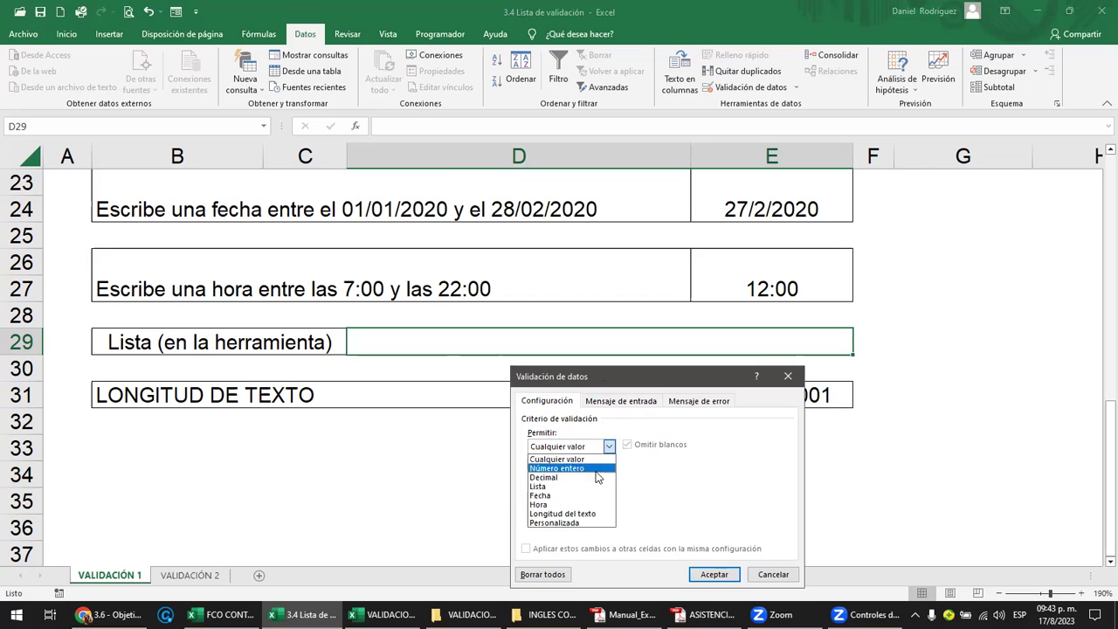
click(540, 488)
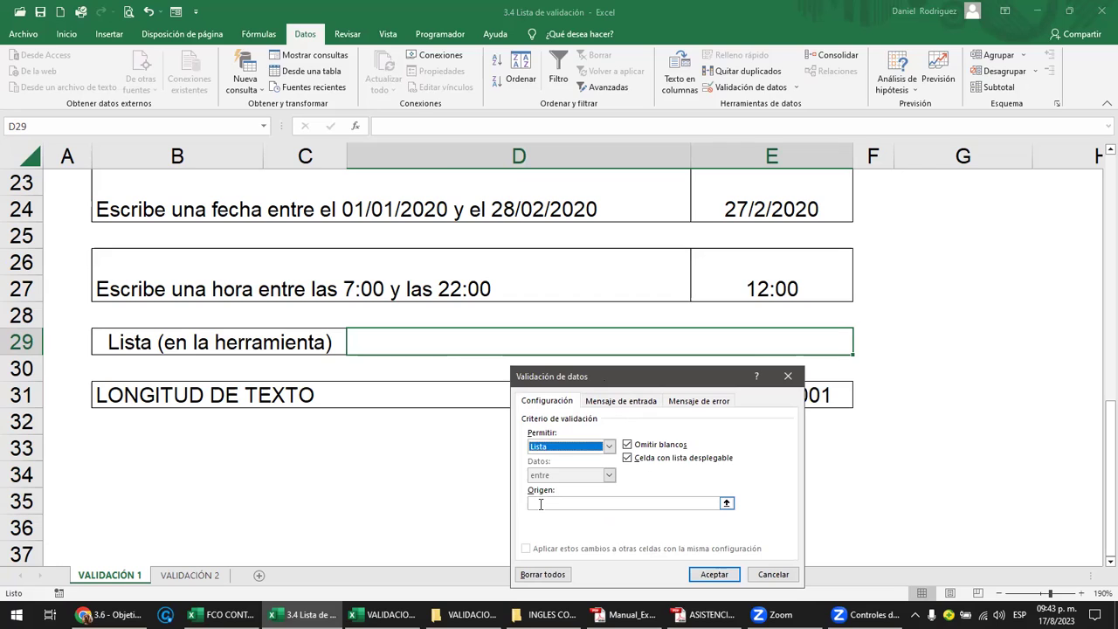
Step: Enter the list source SV;GT;HN and apply the validation with Aceptar
click(540, 504)
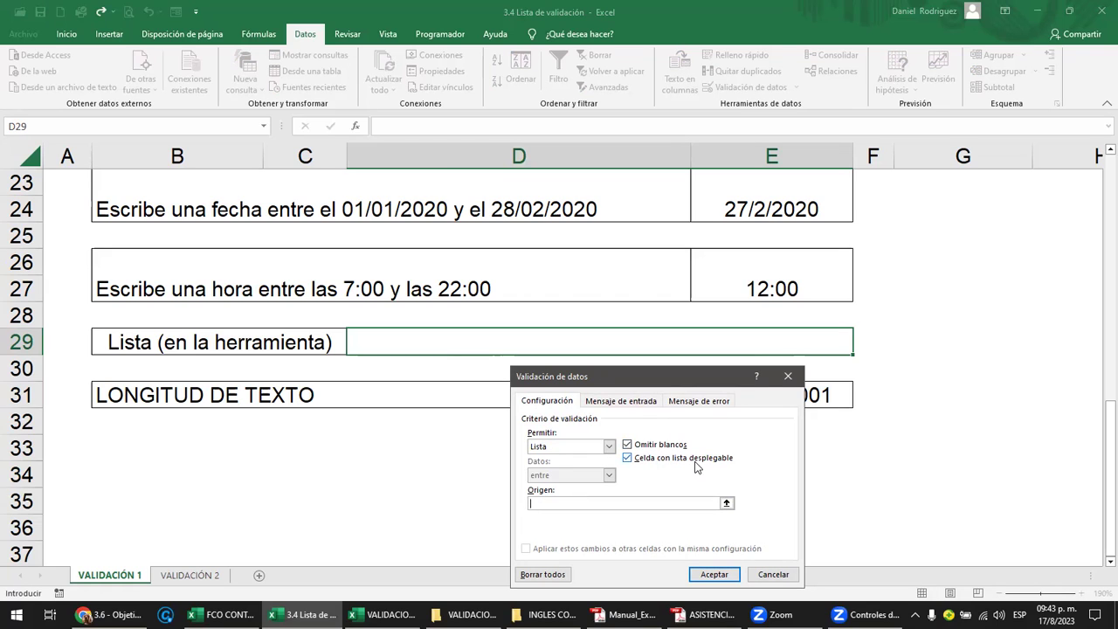
click(726, 504)
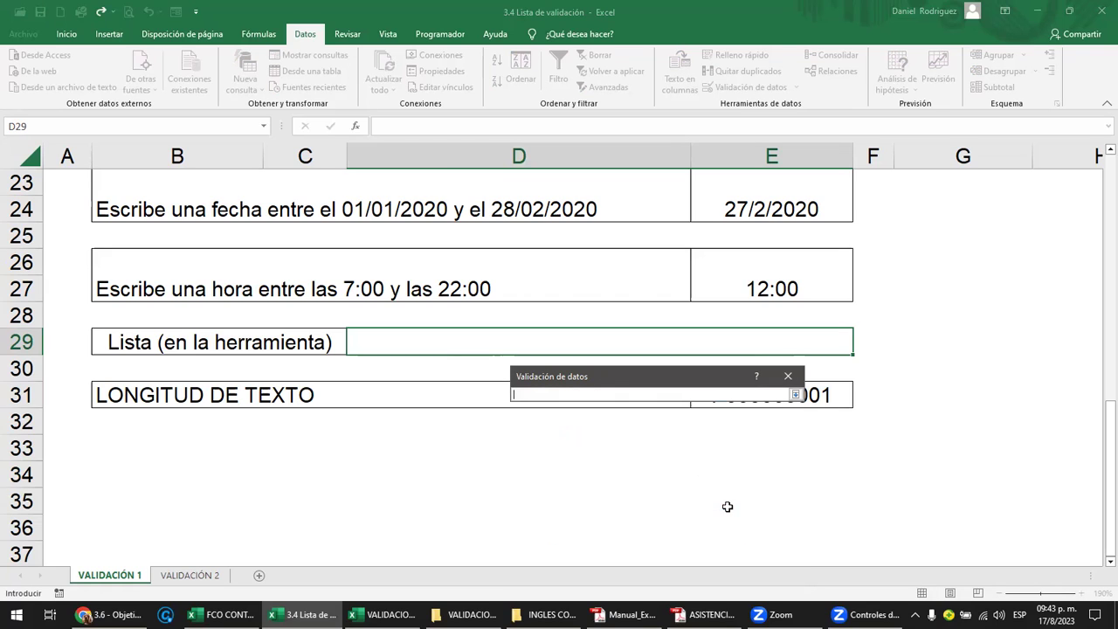
click(796, 395)
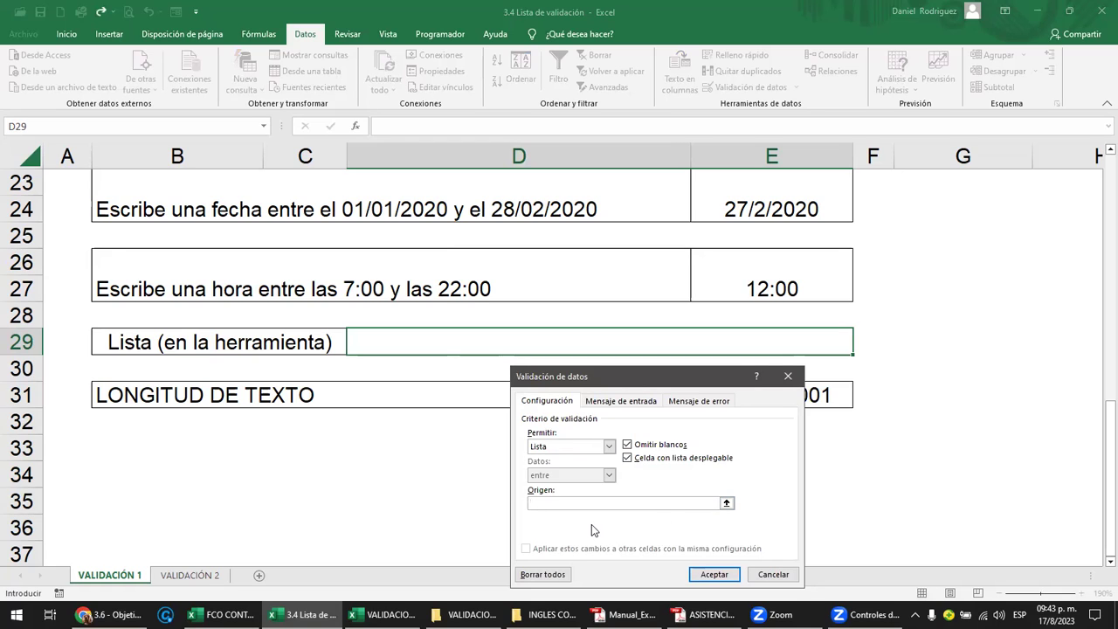
text(SV,GT;H)
click(625, 402)
click(678, 402)
click(634, 401)
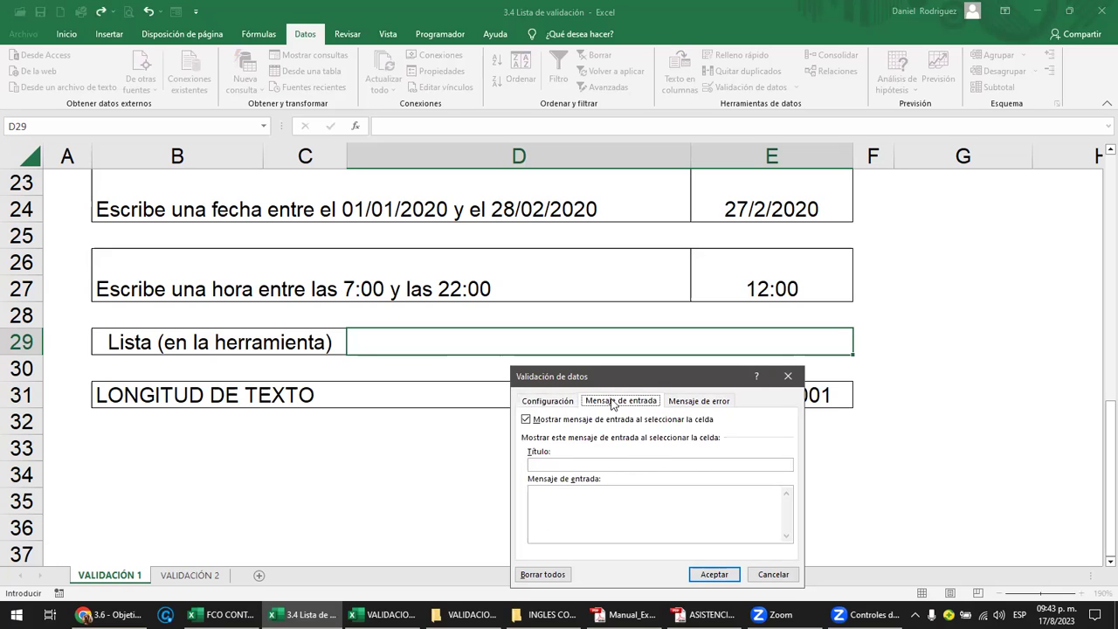
click(550, 402)
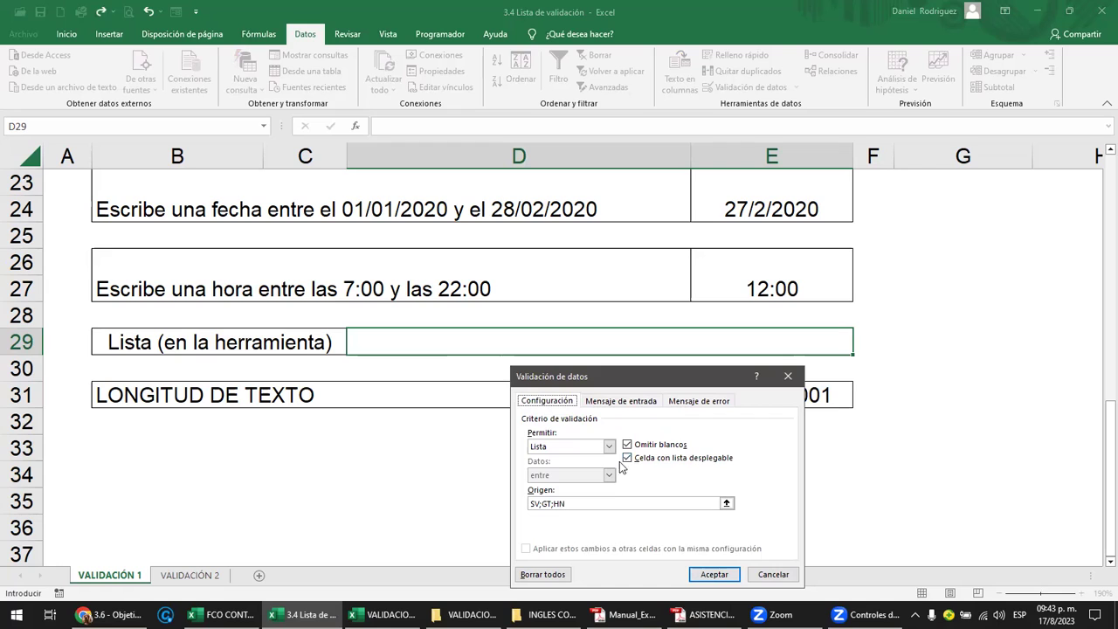
click(713, 574)
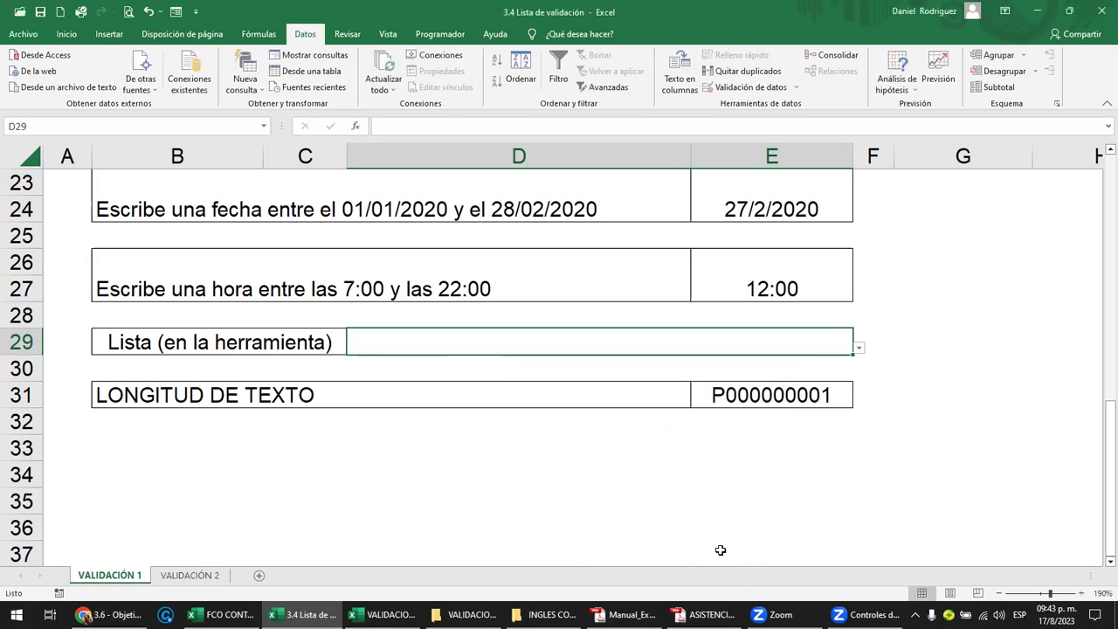
Step: Pick GT from D29's dropdown, then change it to HN
click(860, 349)
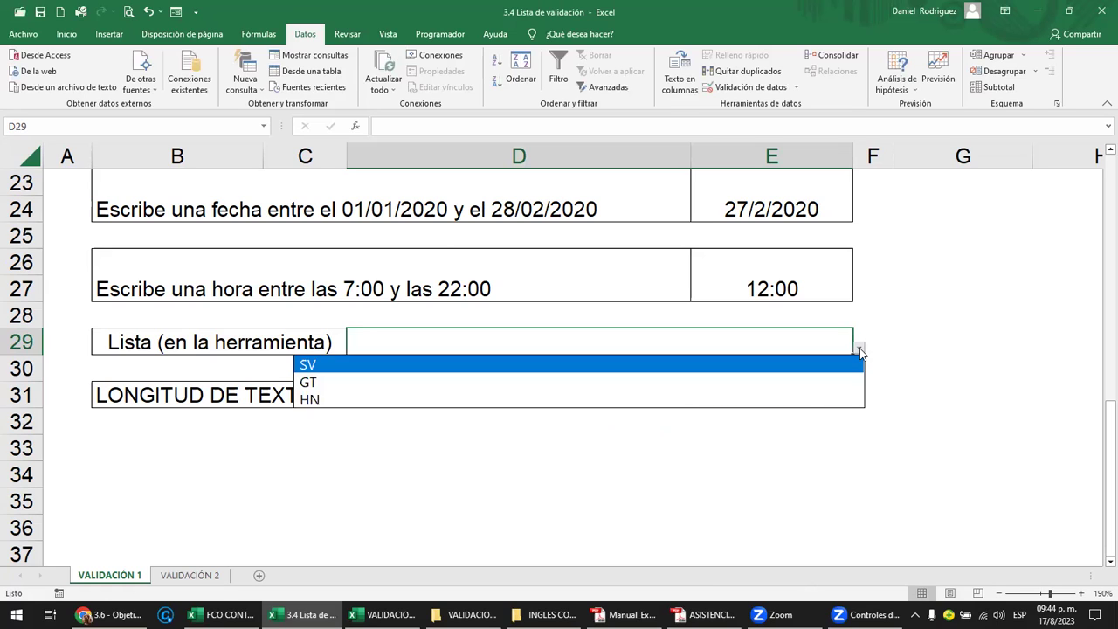
click(860, 351)
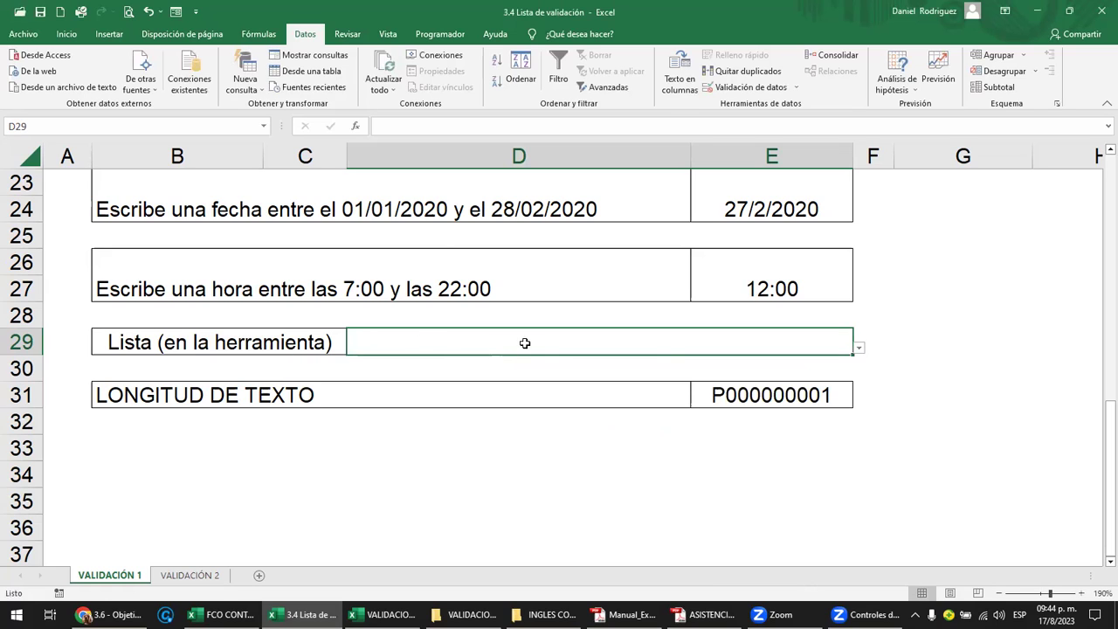
click(859, 350)
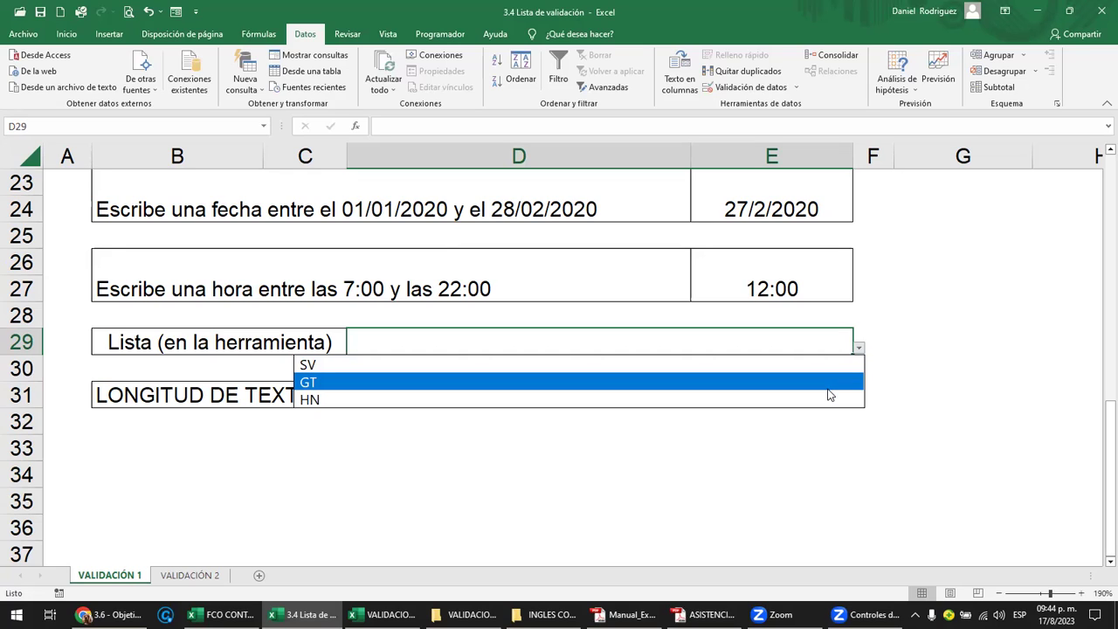
click(312, 382)
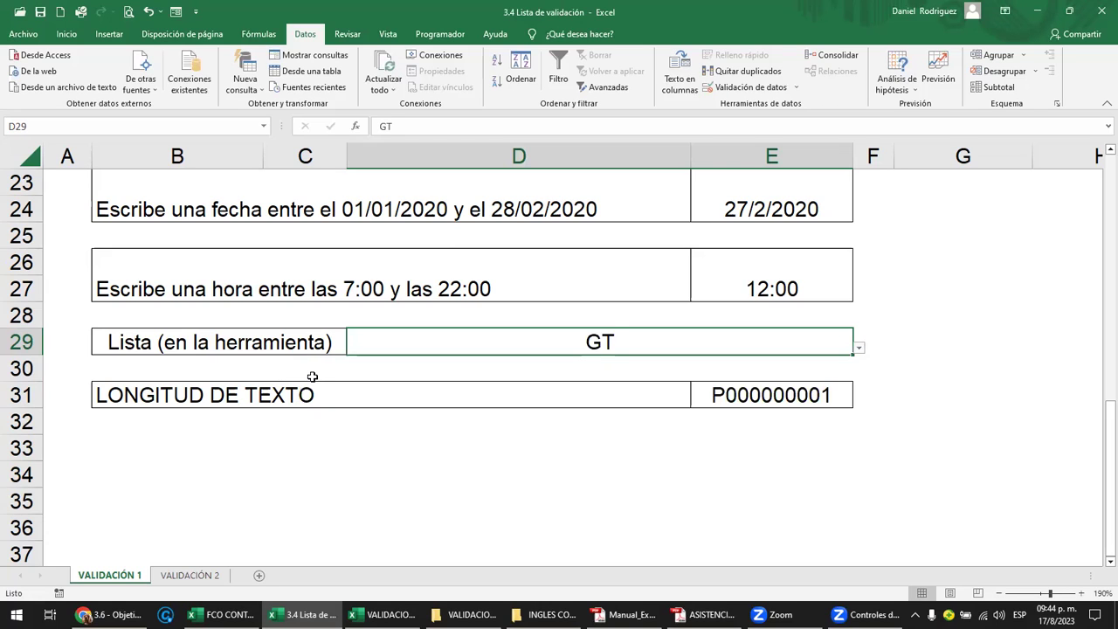
click(903, 360)
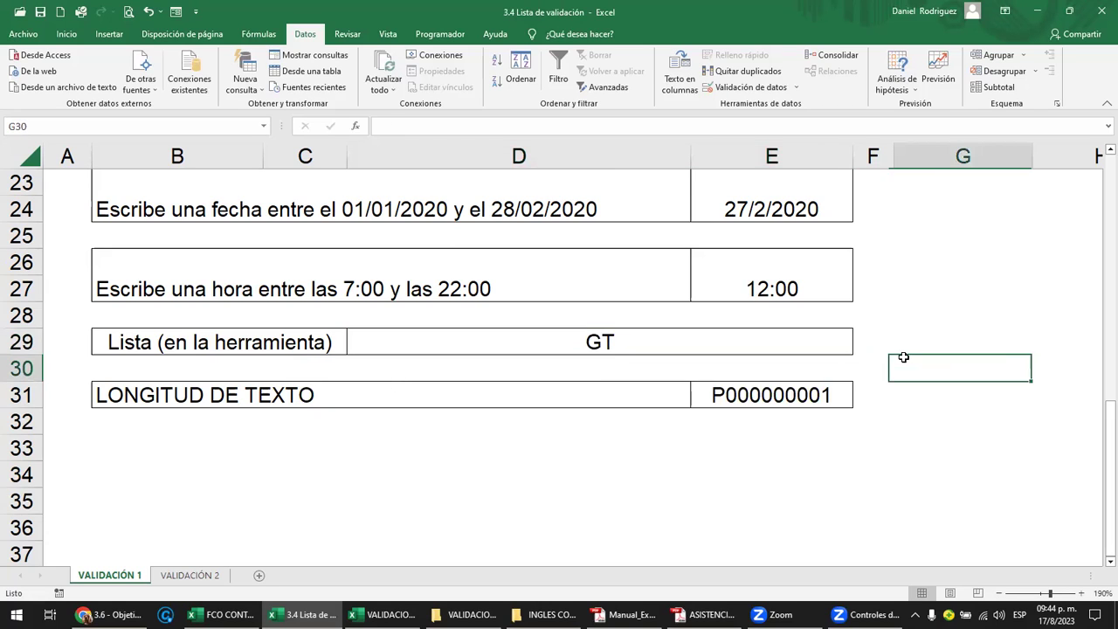
click(589, 341)
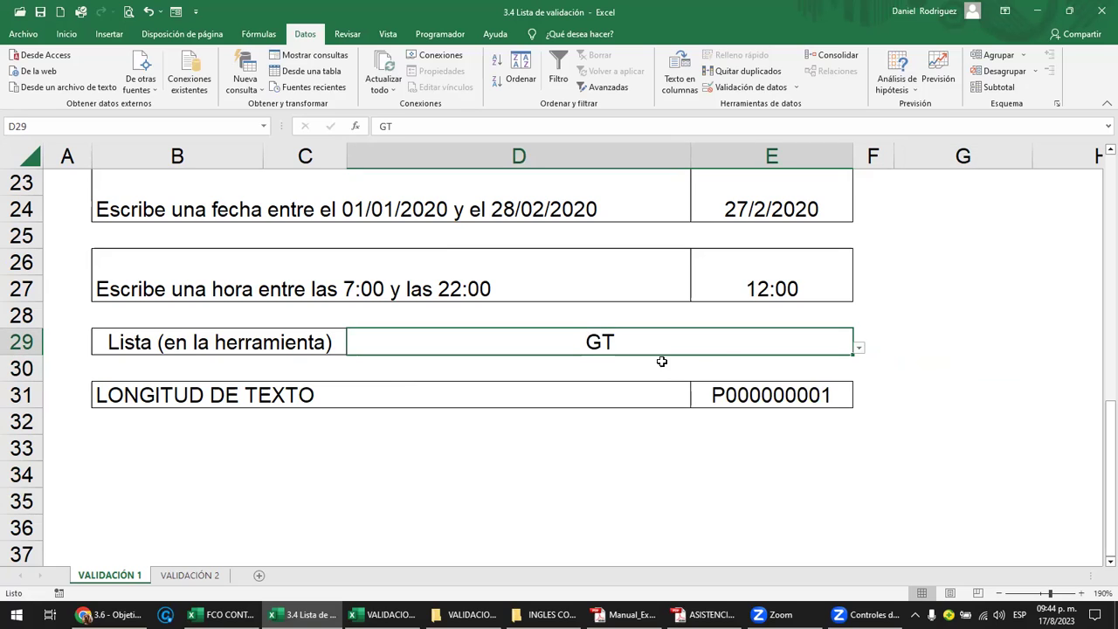
click(858, 351)
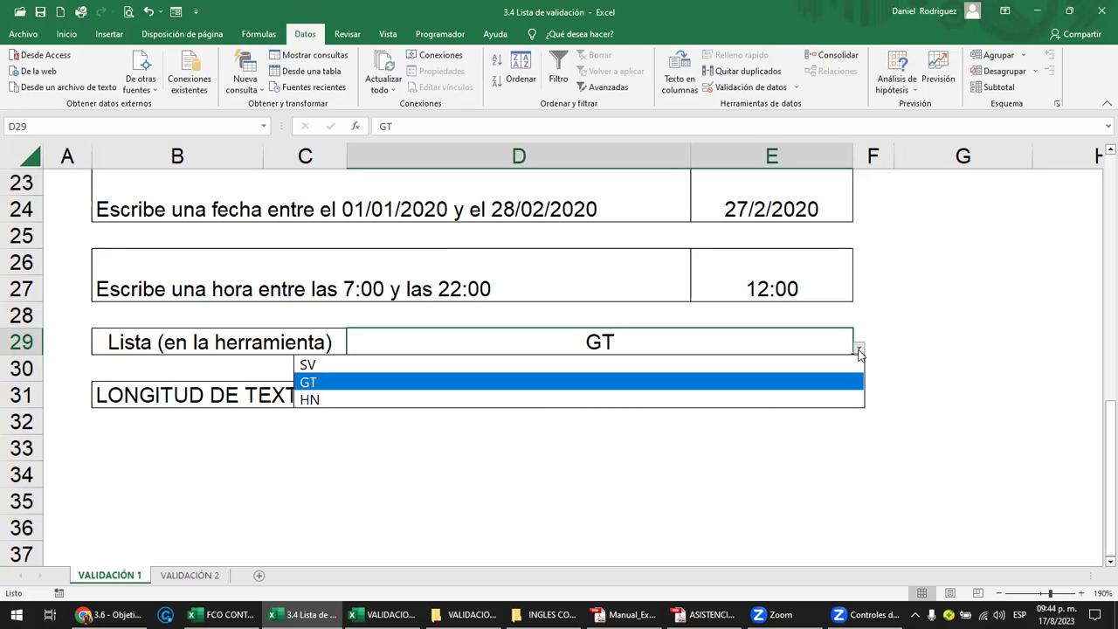
click(313, 399)
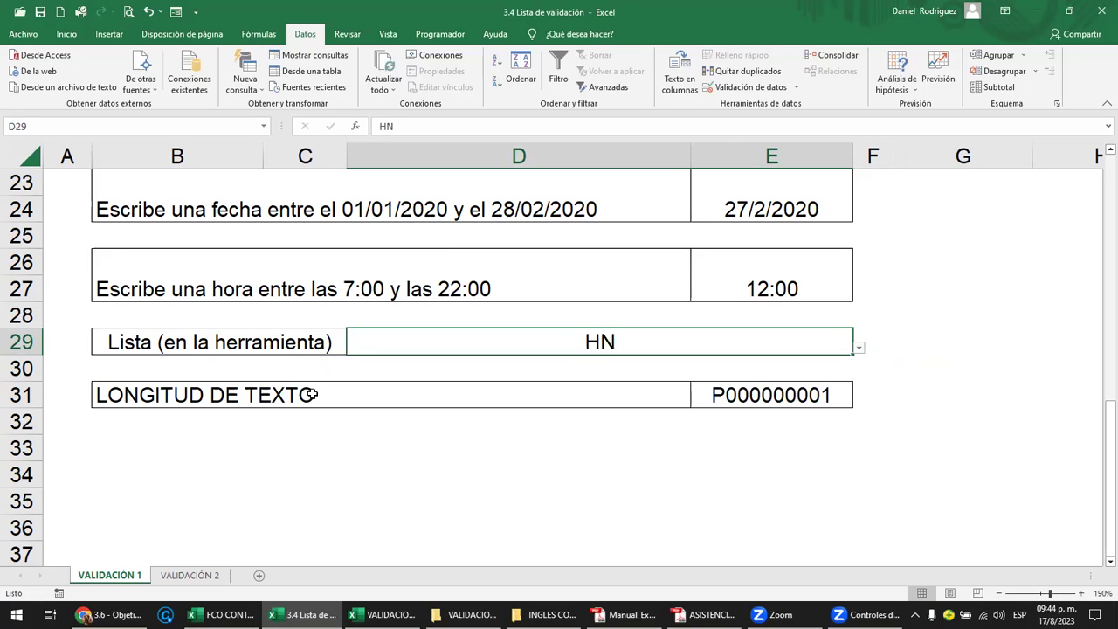
click(900, 395)
Step: Enter XXXXX in D29, cancel the rejection to keep HN, and check the dropdown
click(684, 346)
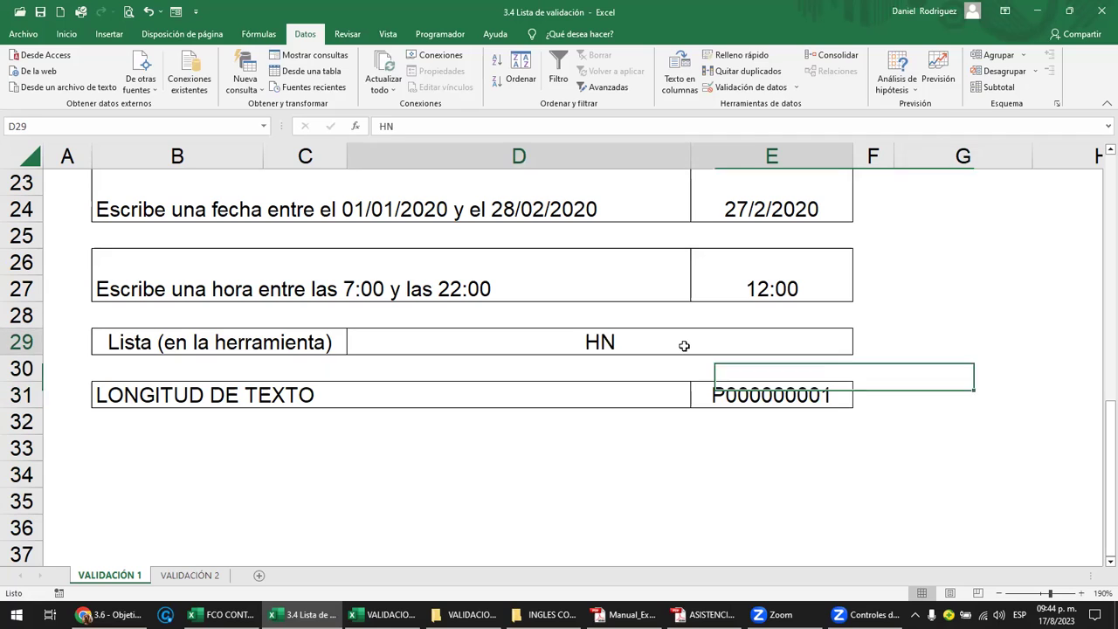
text(XXXXX)
key(Return)
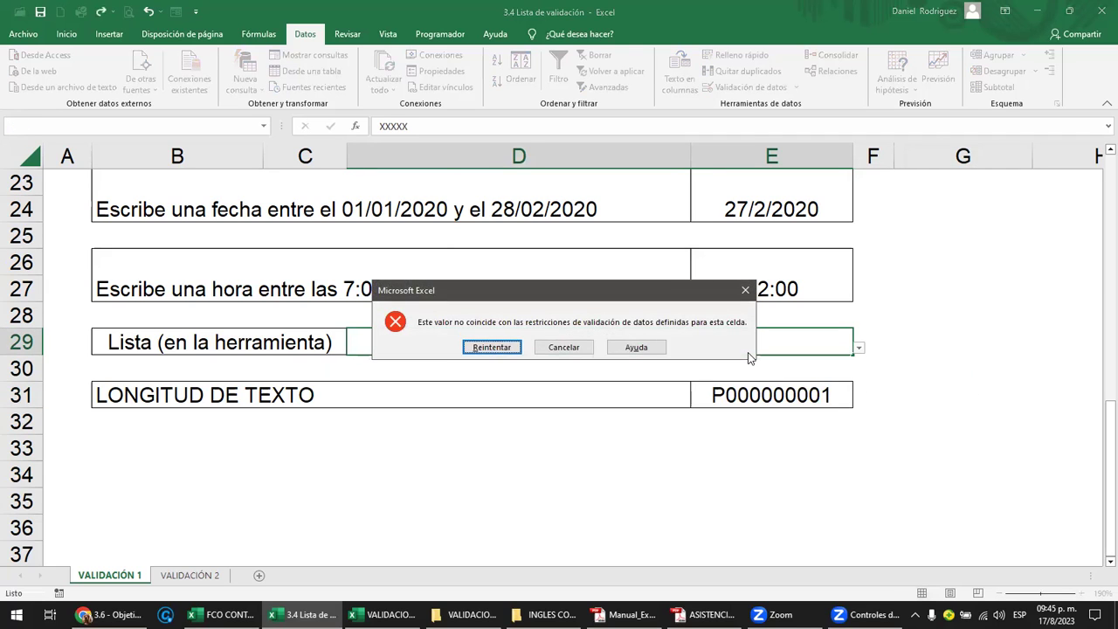
drag(647, 292, 661, 234)
key(Escape)
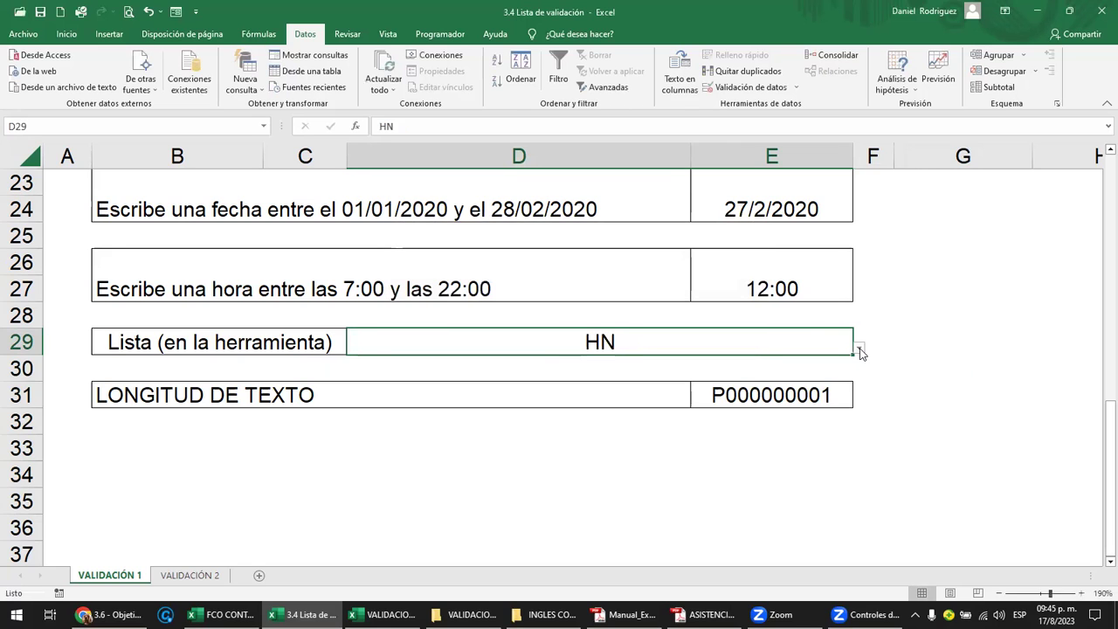
click(859, 347)
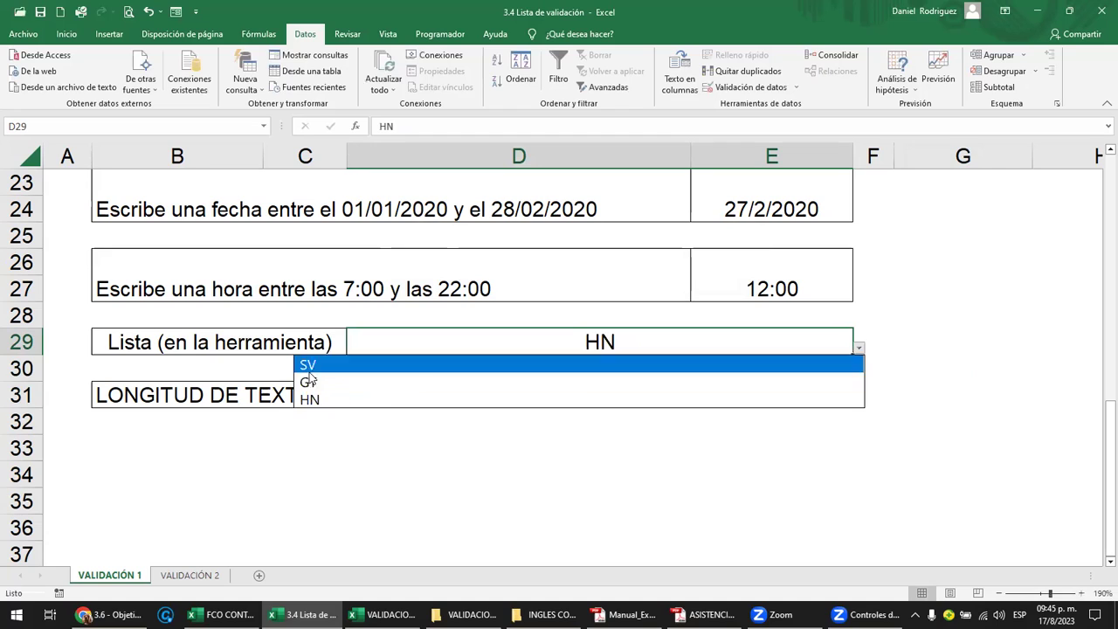
click(857, 351)
click(858, 350)
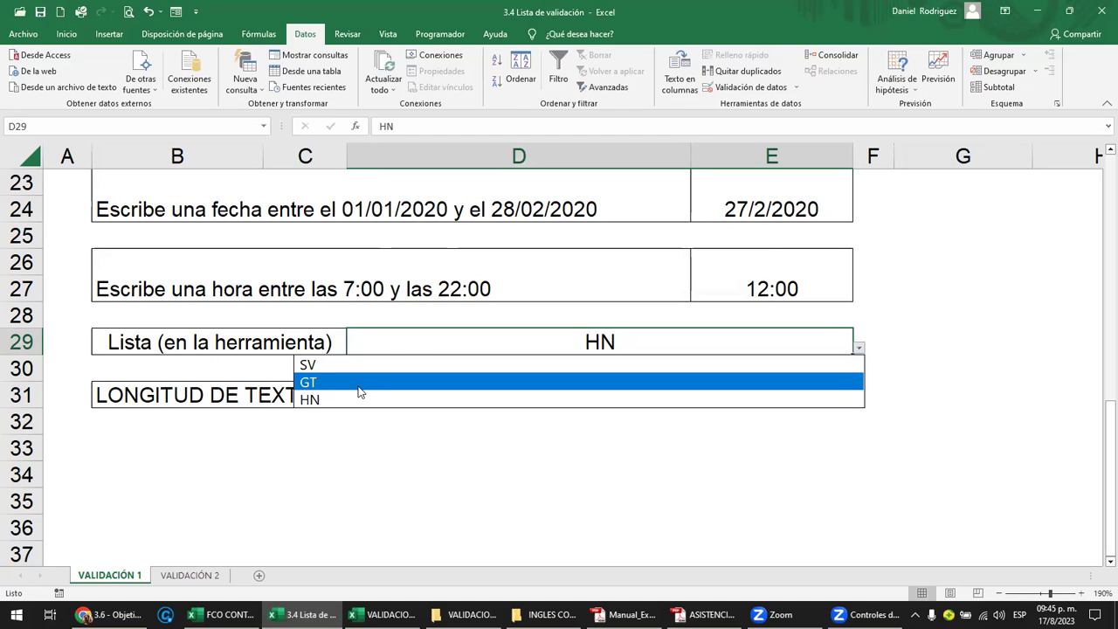
click(692, 344)
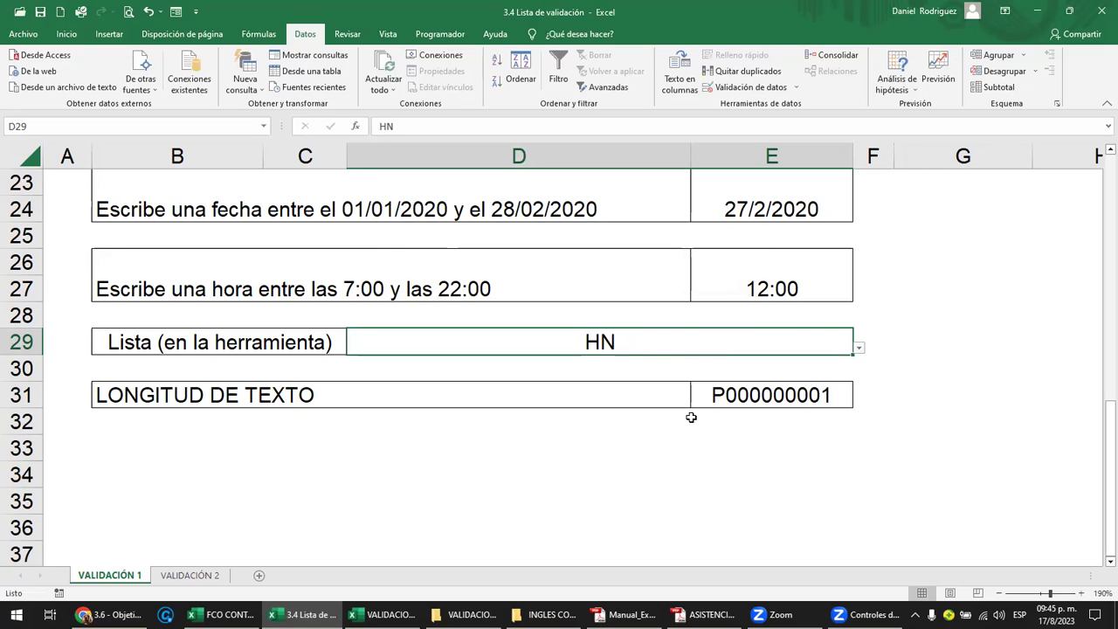
Step: Type SV, then GT, directly into D29
text(SV)
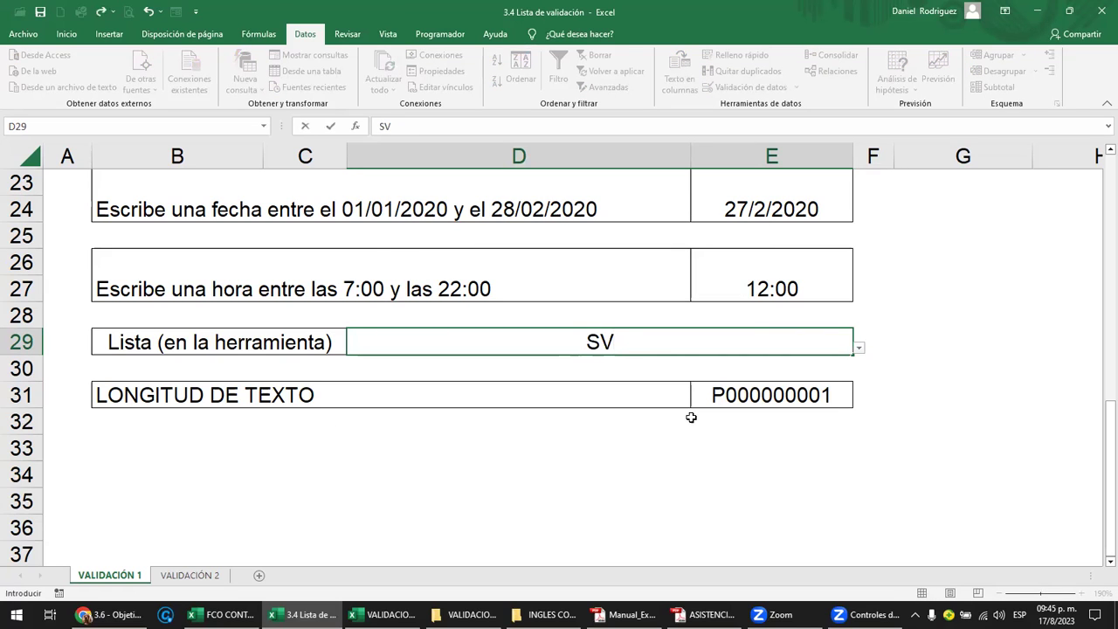
key(Return)
key(Down)
key(Up)
key(Up)
text(GT)
key(Return)
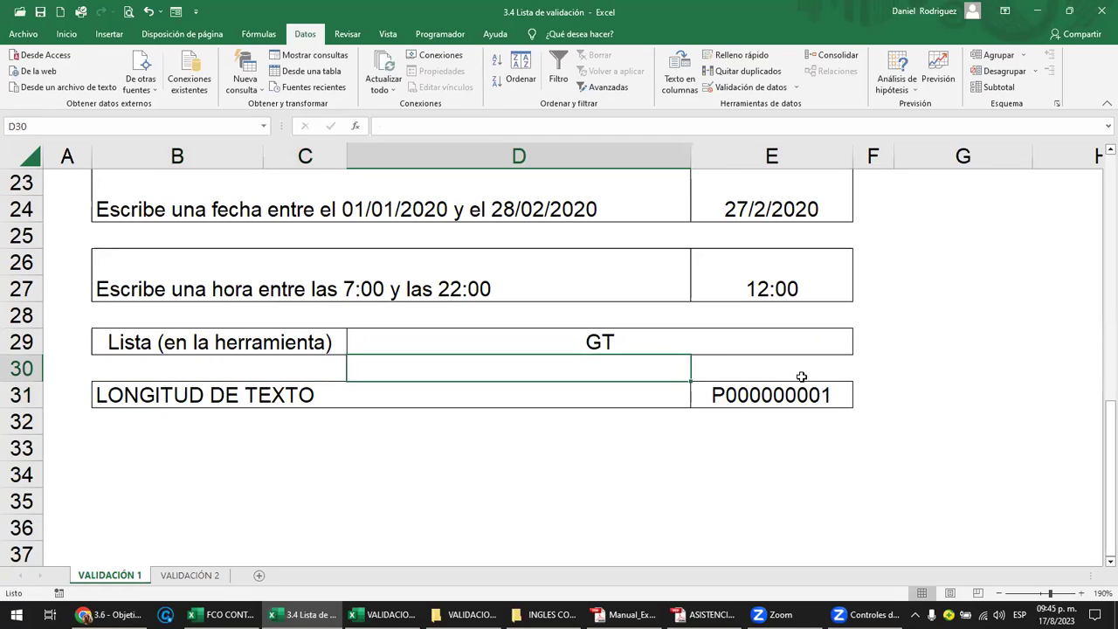
click(780, 341)
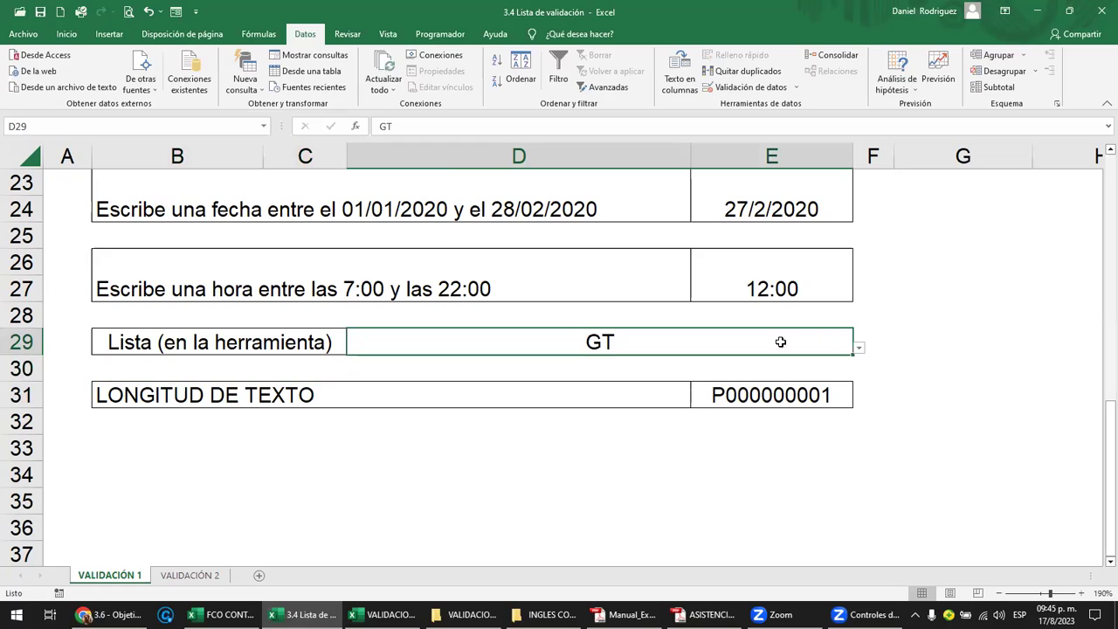
text(GUATEMAR)
key(BackSpace)
text(LA)
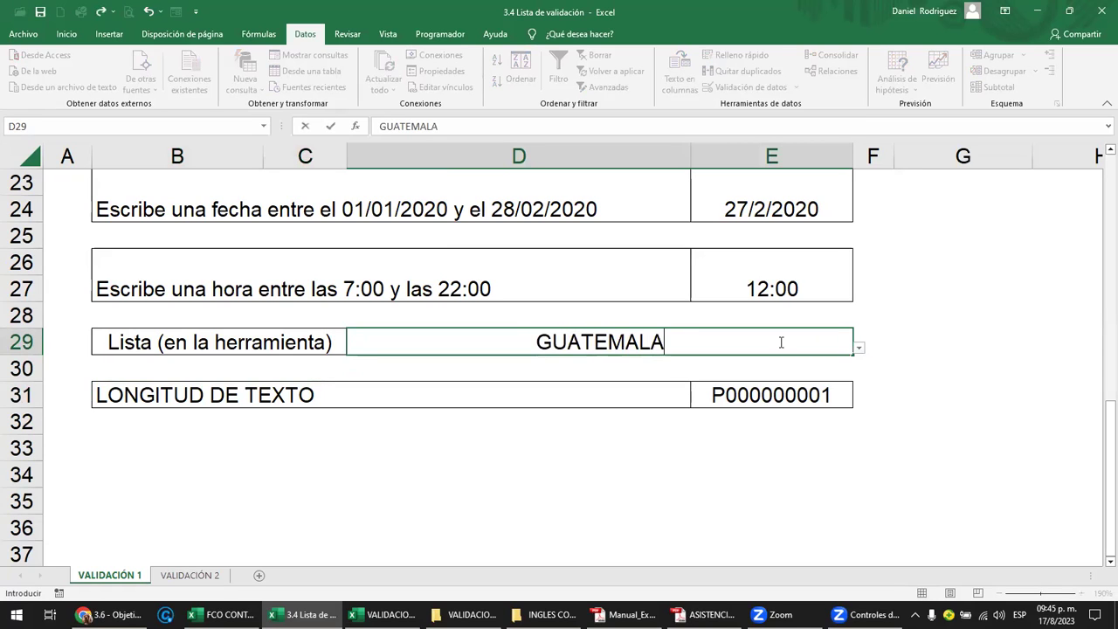
key(Return)
key(Escape)
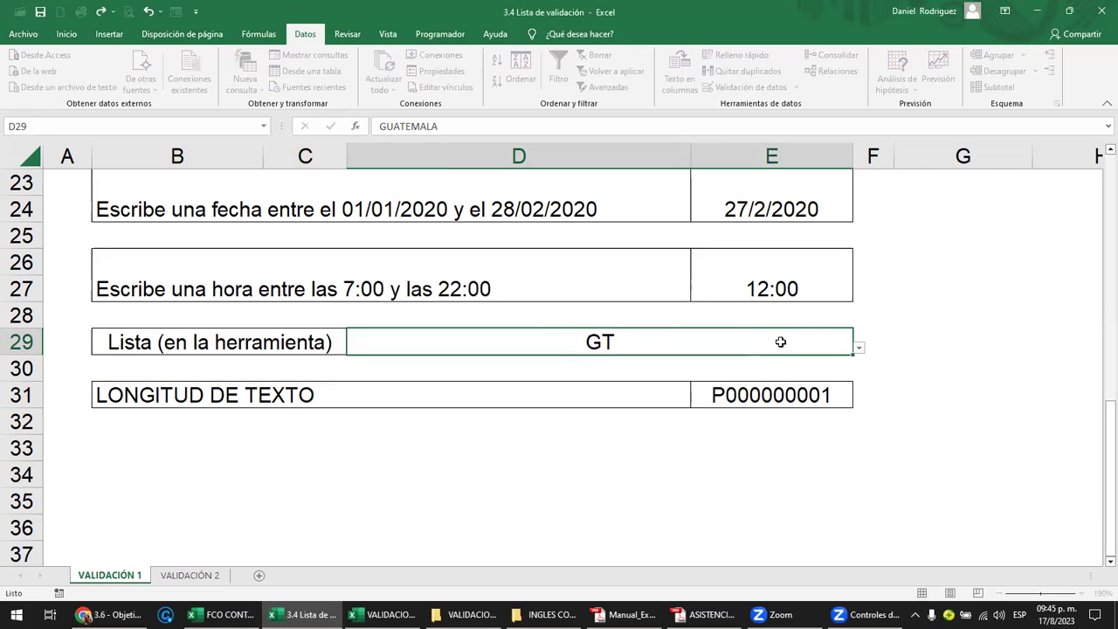
click(859, 350)
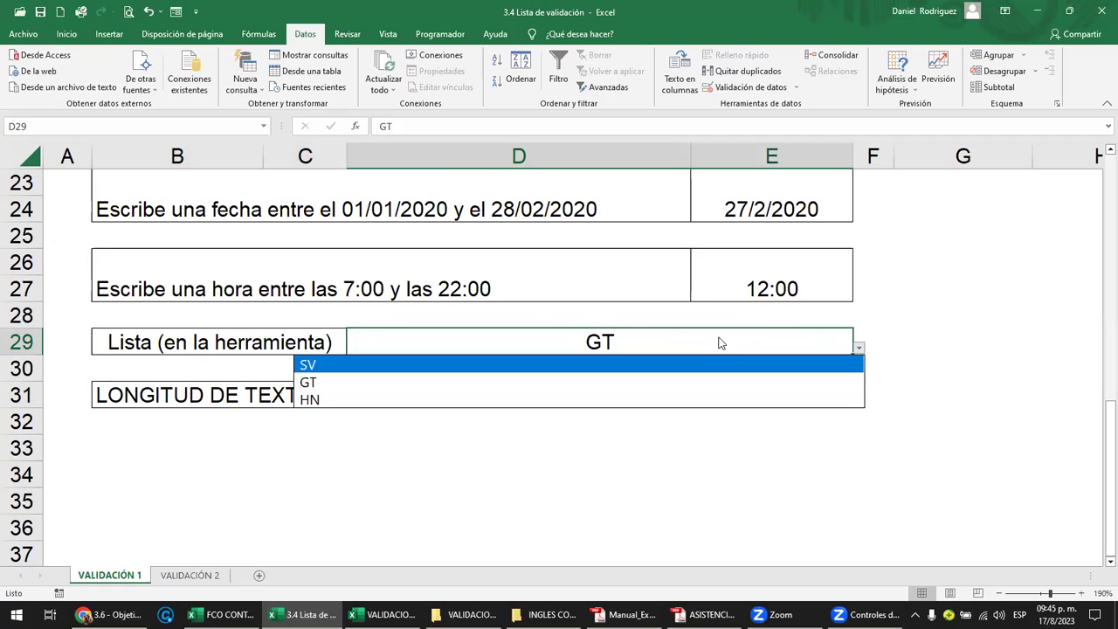
click(732, 338)
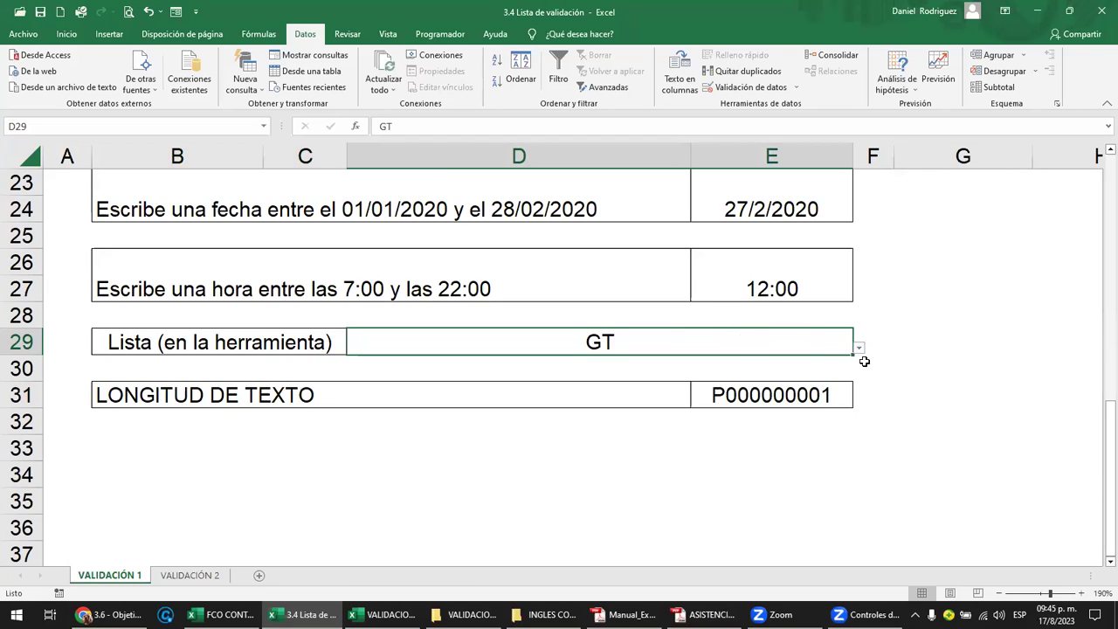
click(860, 348)
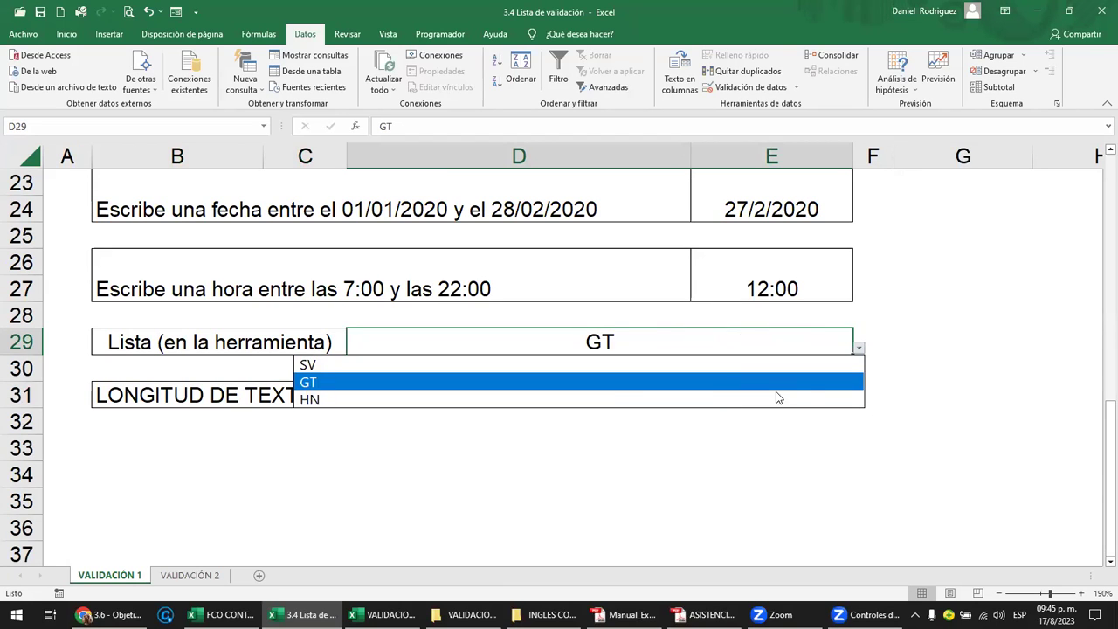
click(873, 382)
click(938, 365)
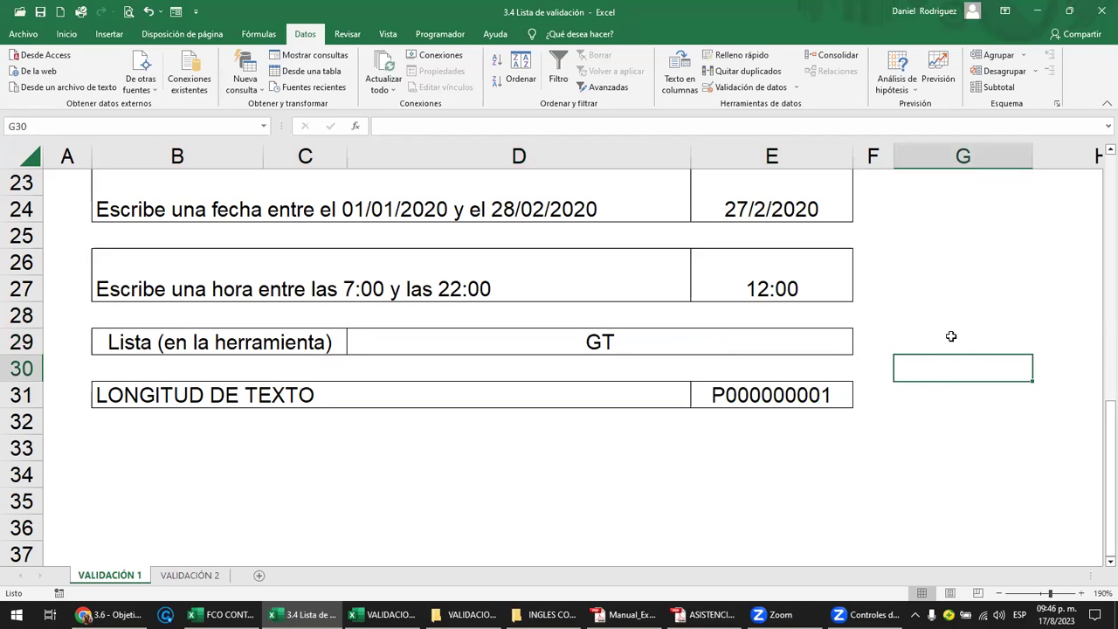
Step: Append MX to D29's list validation source
click(955, 337)
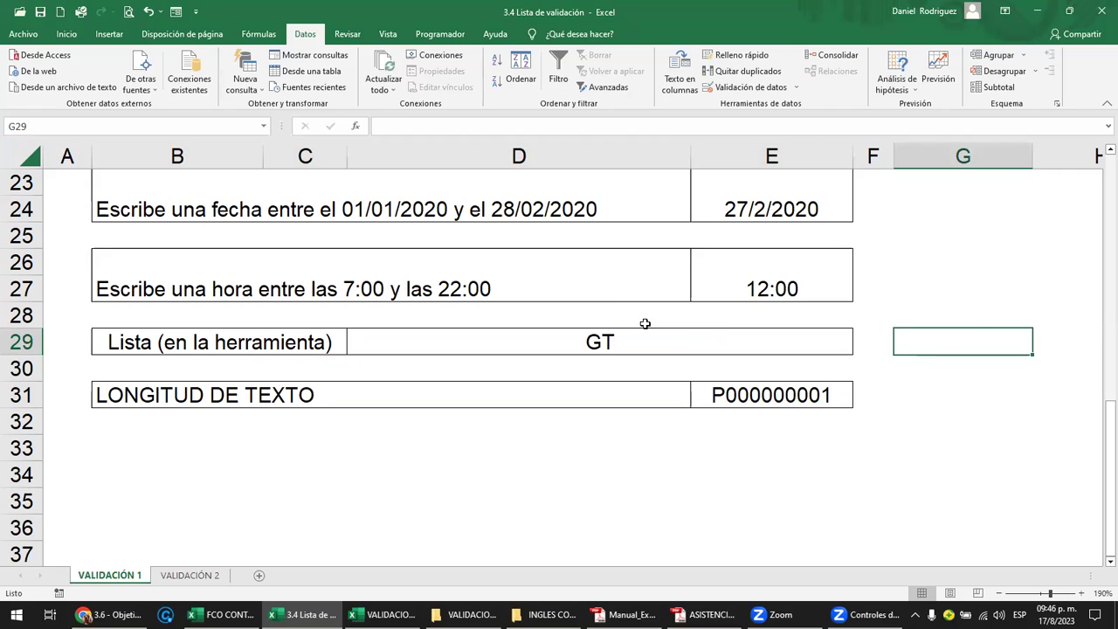
click(571, 341)
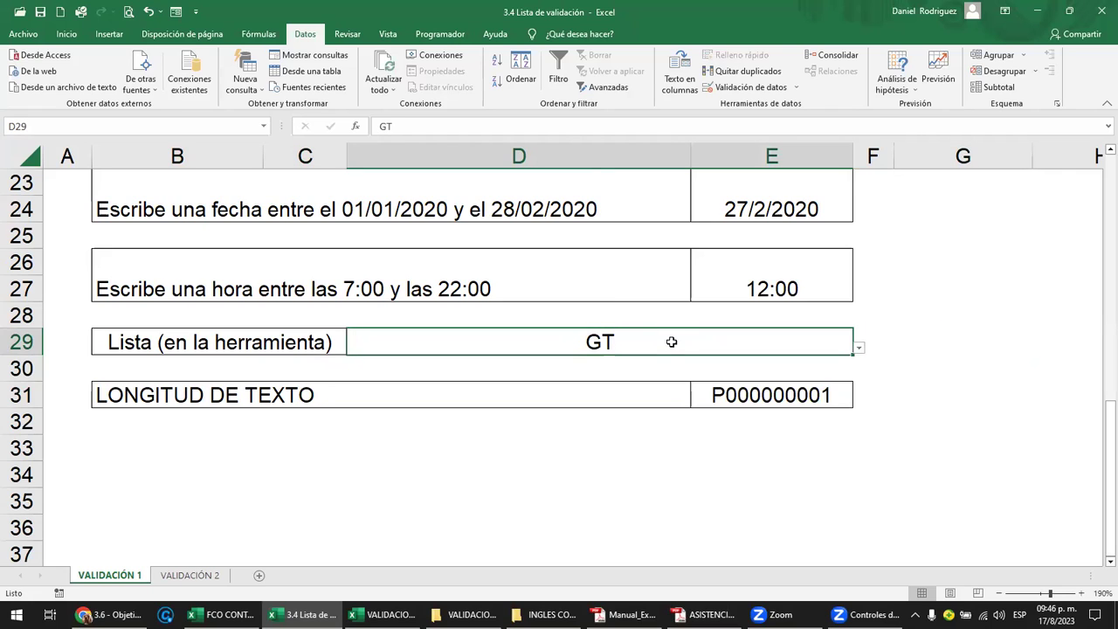
click(794, 89)
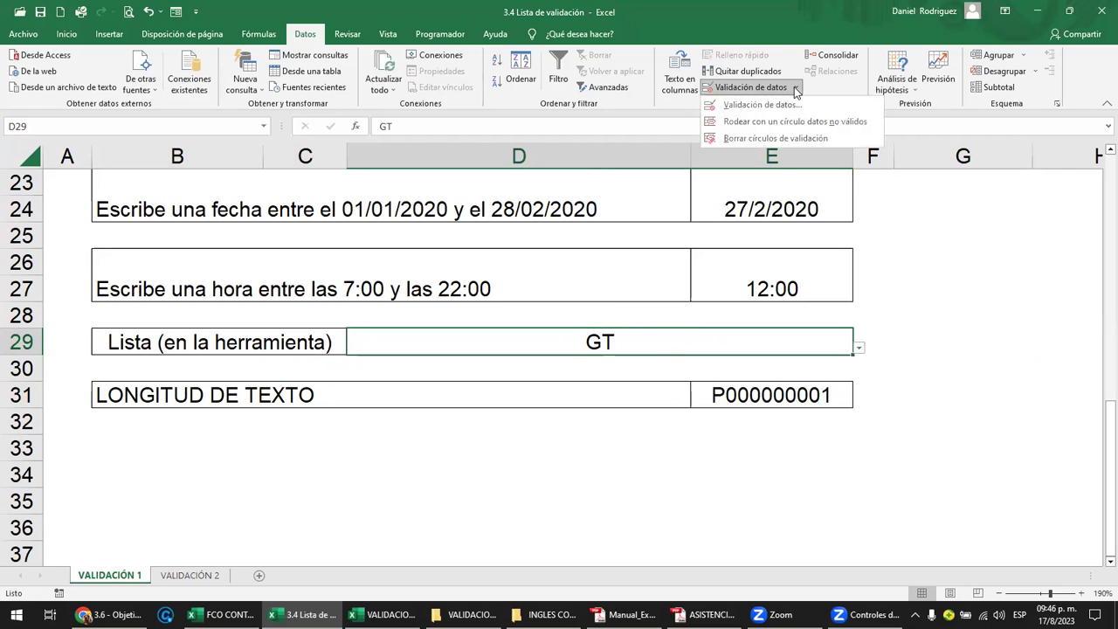
click(777, 103)
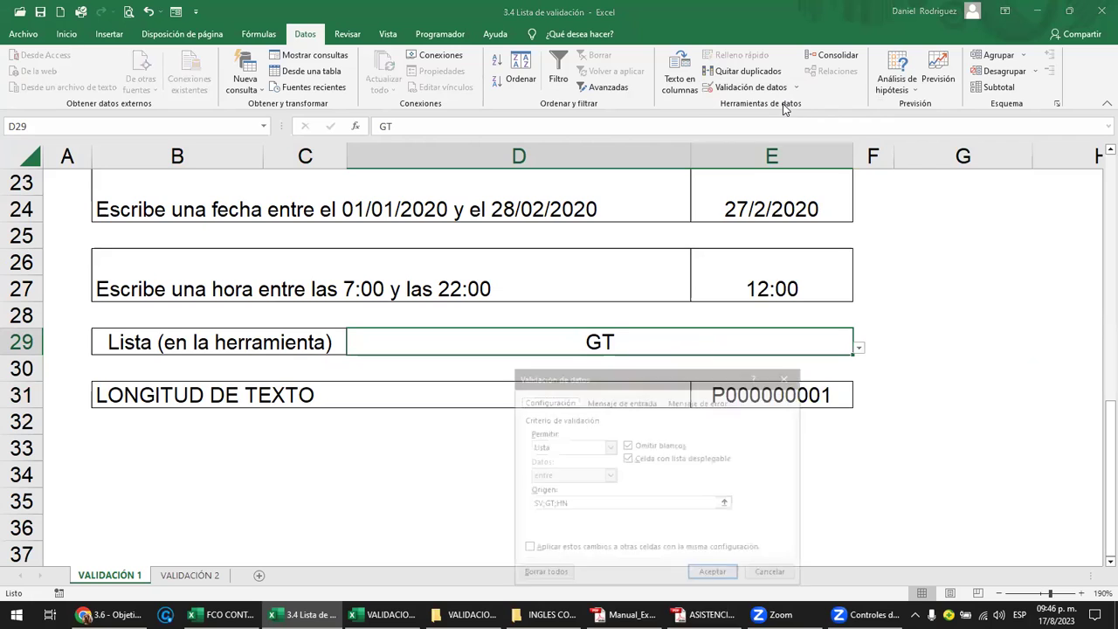
click(582, 505)
text(,MX)
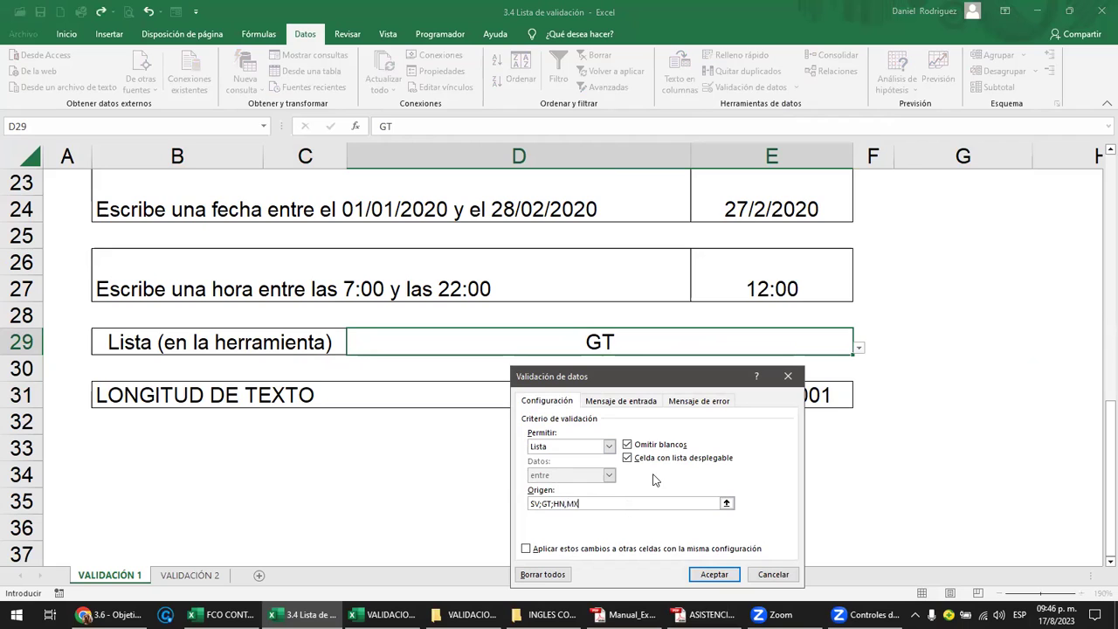
click(716, 575)
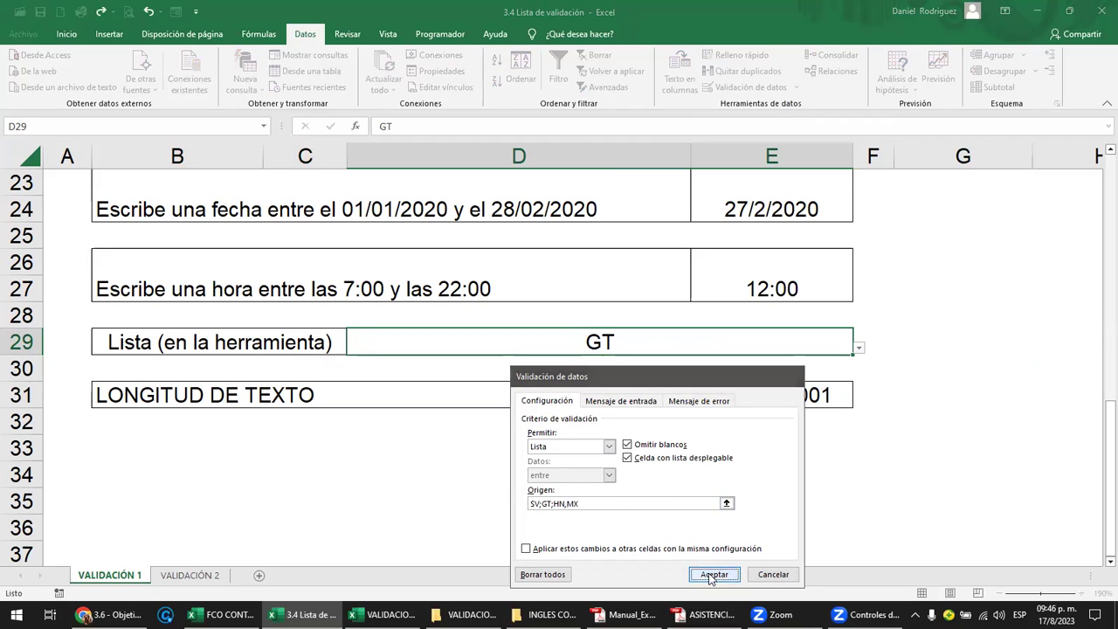
Step: Correct the source separator to SV;GT;HN;MX and choose MX from D29's dropdown
click(860, 346)
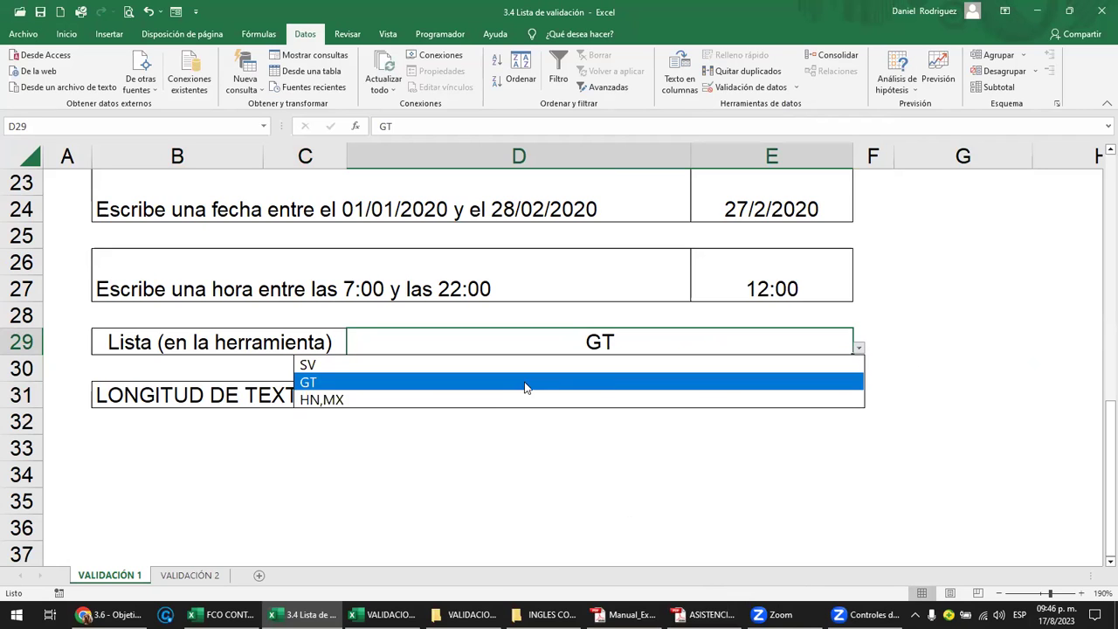
key(Escape)
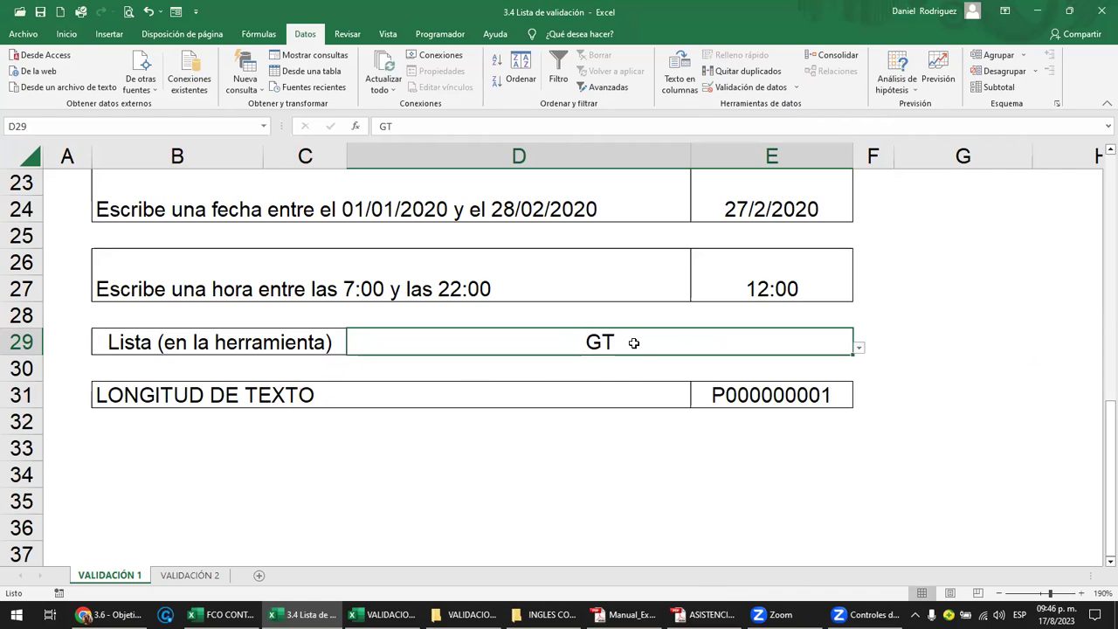
click(795, 88)
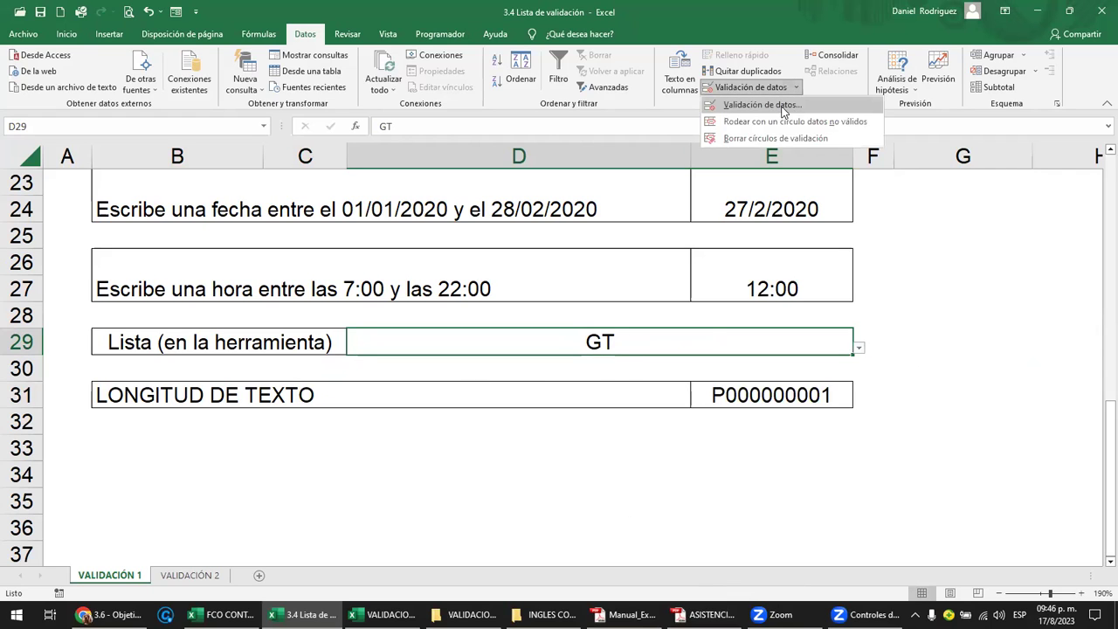
click(784, 109)
click(591, 504)
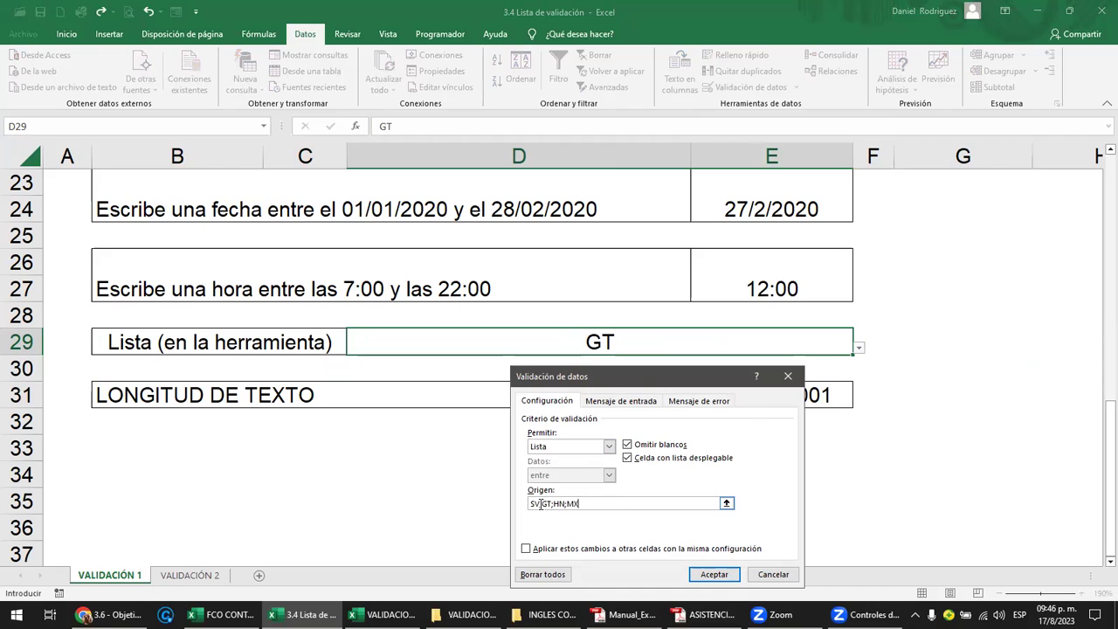
click(714, 573)
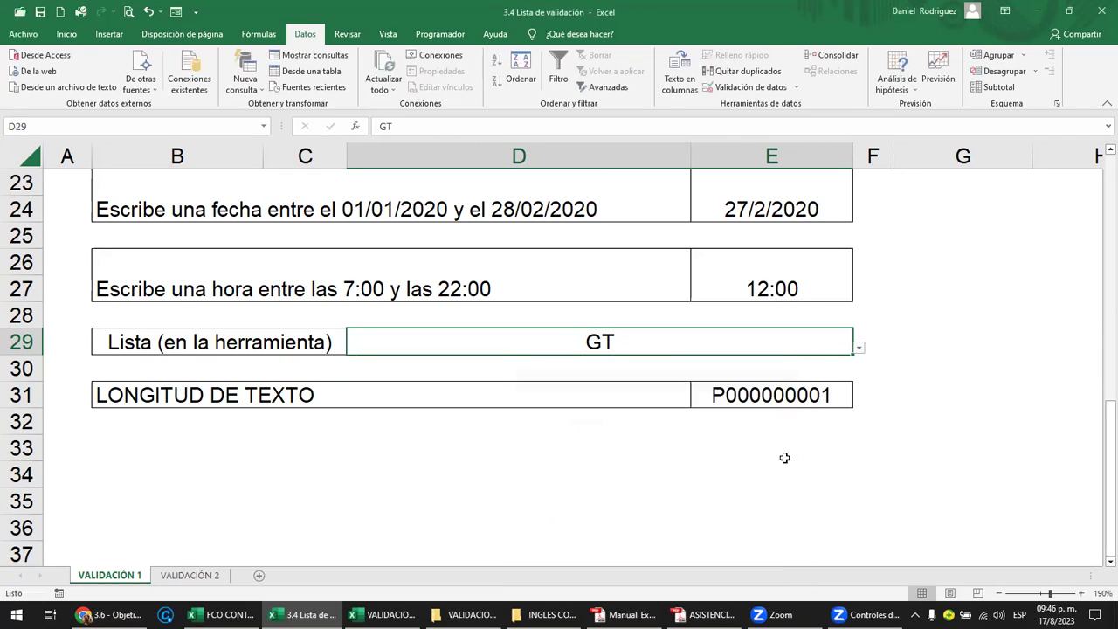
click(860, 351)
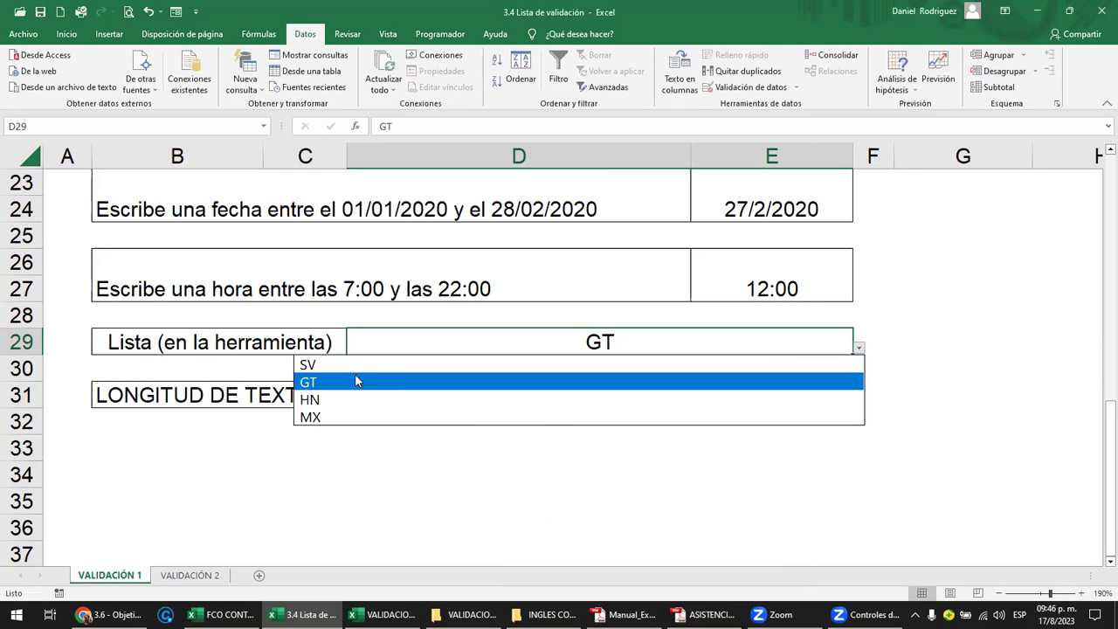
click(328, 417)
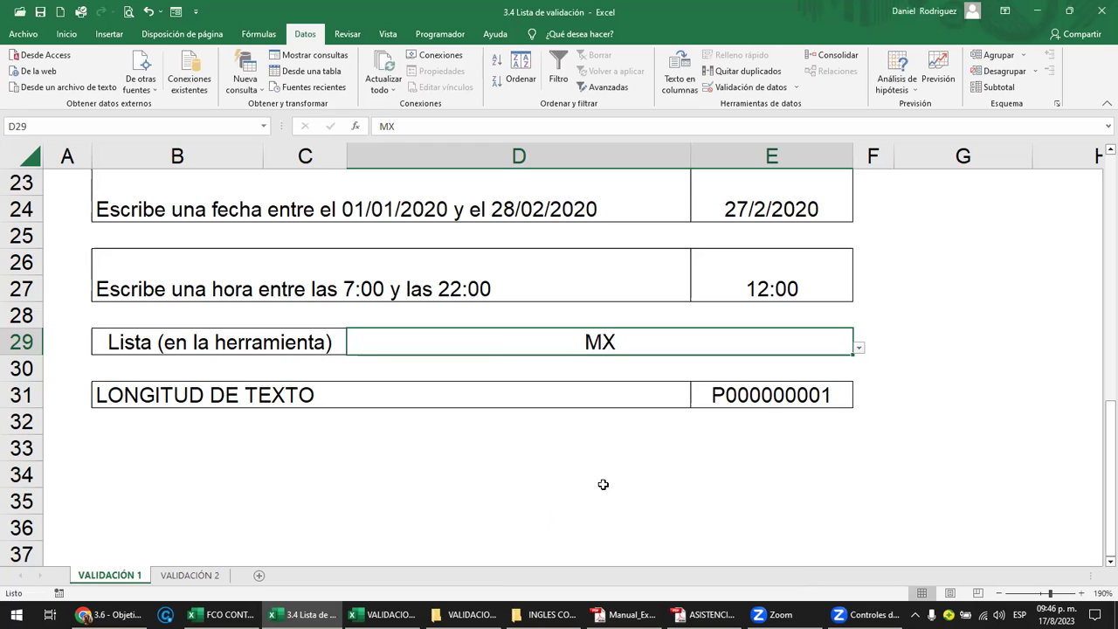
key(Return)
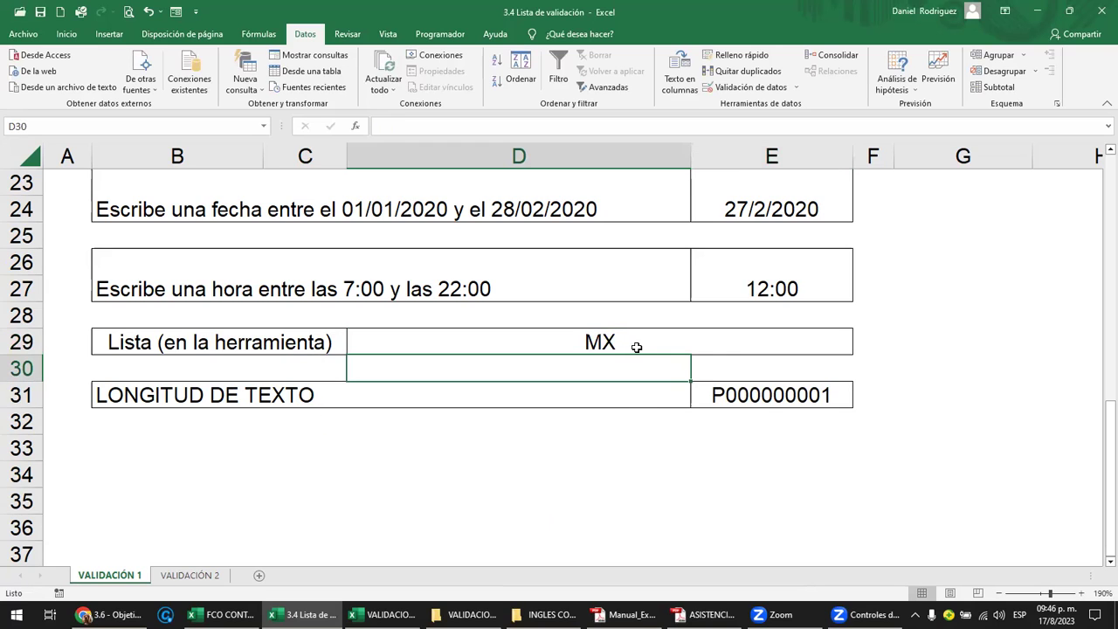
Step: Open D29's validation settings and review the list source SV;GT;HN;MX
click(605, 339)
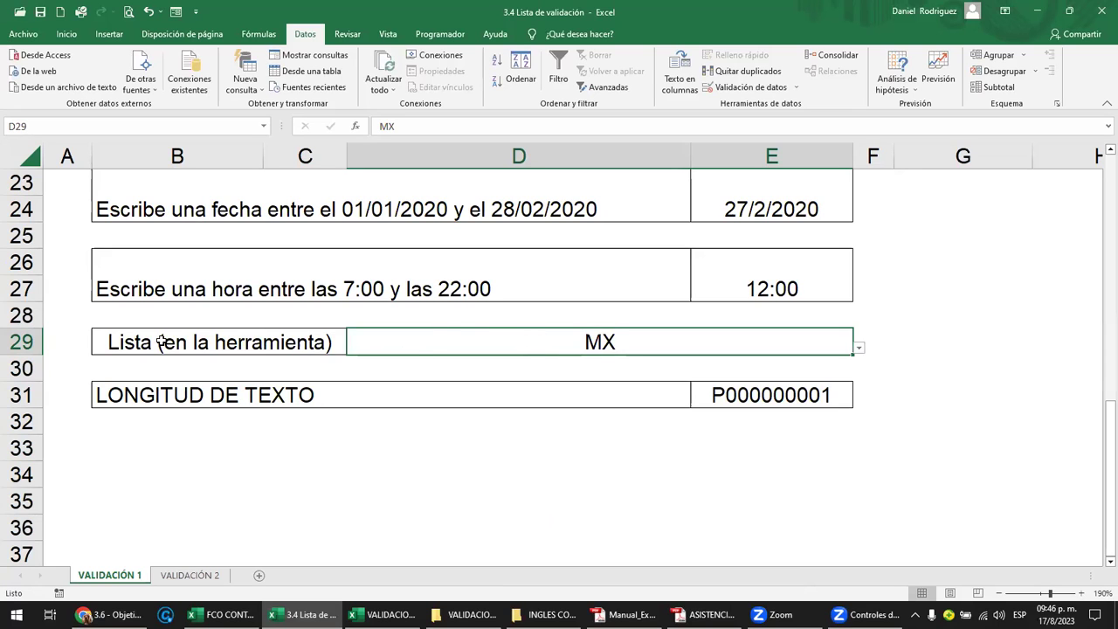
click(218, 343)
click(601, 341)
click(795, 89)
click(758, 104)
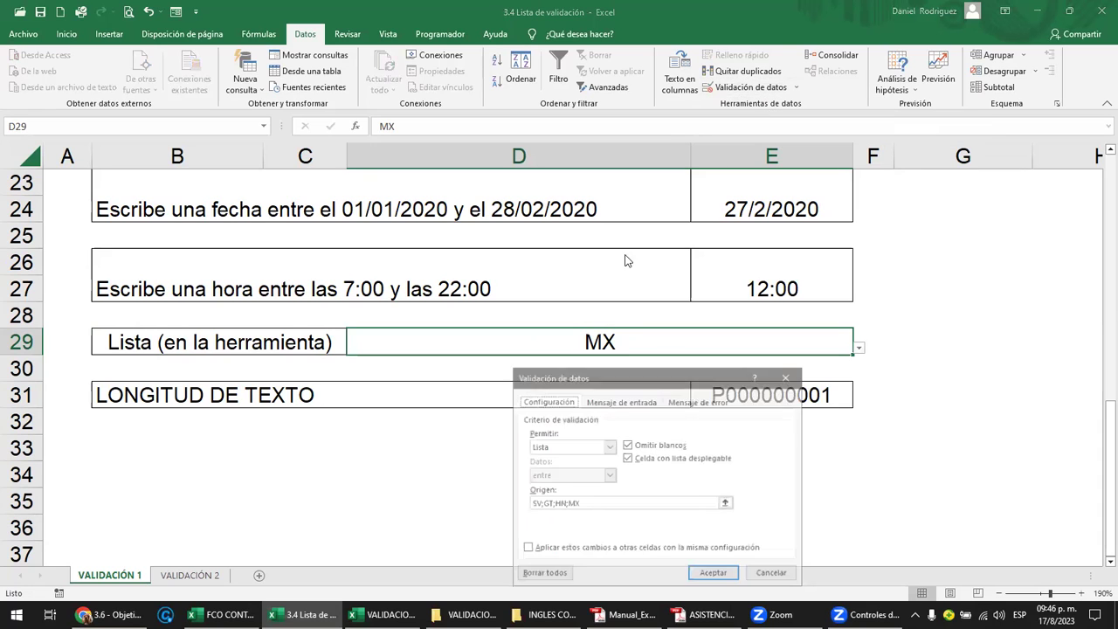
drag(580, 504, 528, 504)
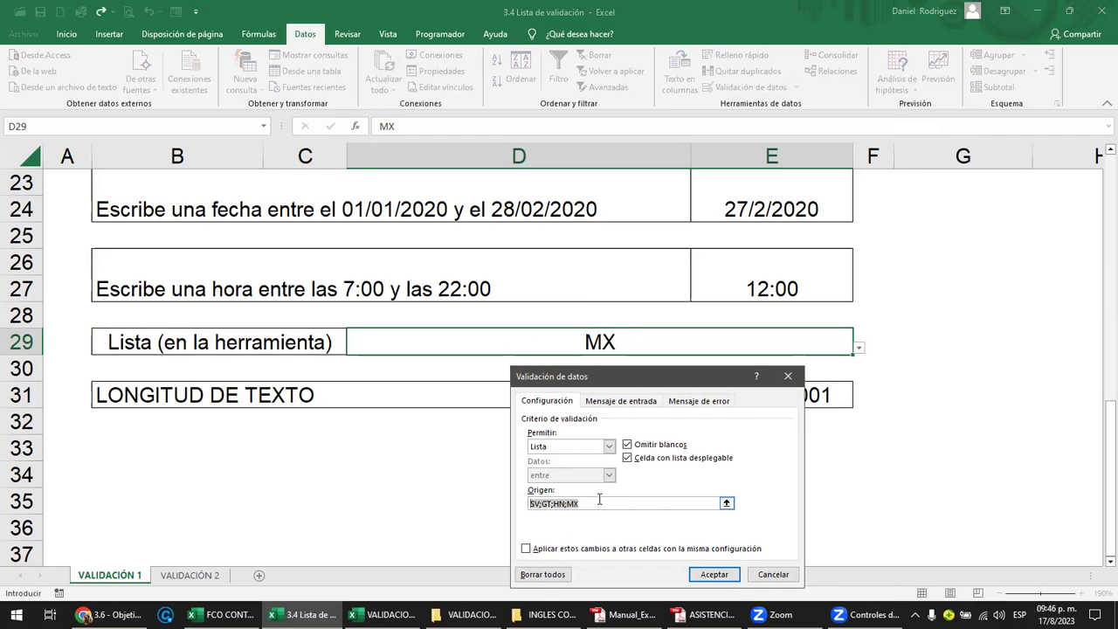
click(598, 504)
Step: Close the dialog, view the seller names on VALIDACIÓN 2, then return to VALIDACIÓN 1
key(Return)
click(219, 576)
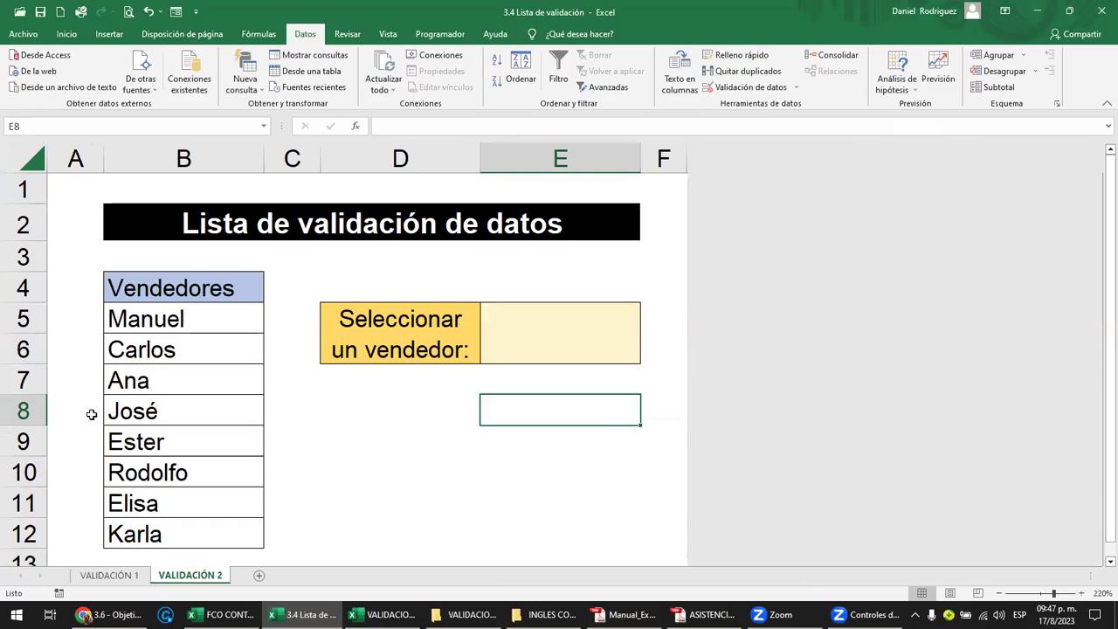
drag(176, 325, 213, 518)
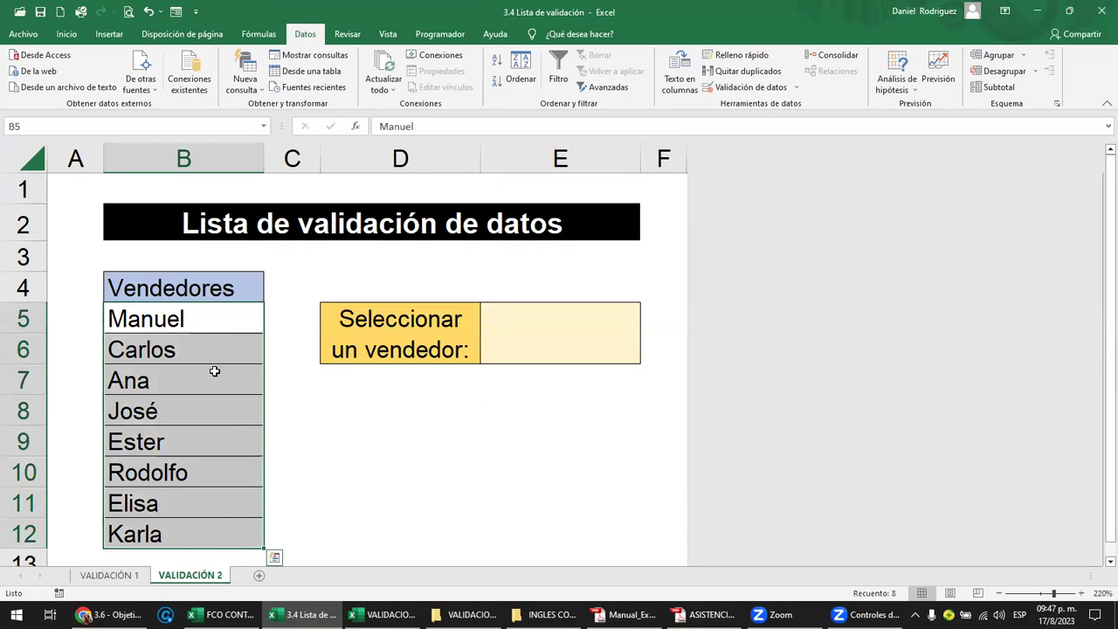
drag(201, 319, 222, 521)
click(207, 321)
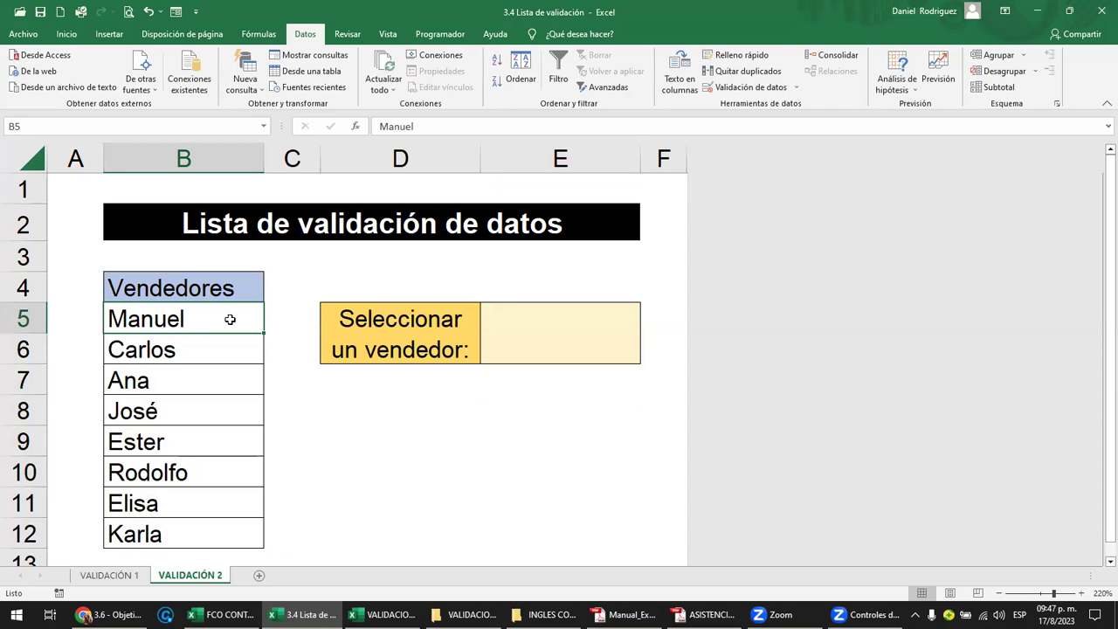
drag(182, 319, 212, 528)
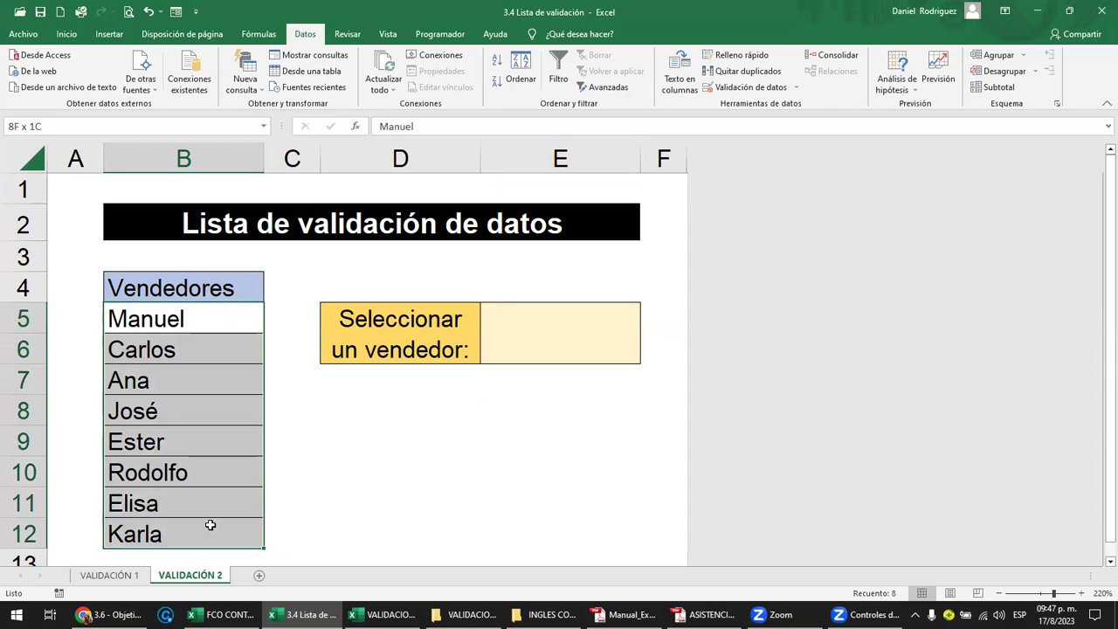
click(109, 575)
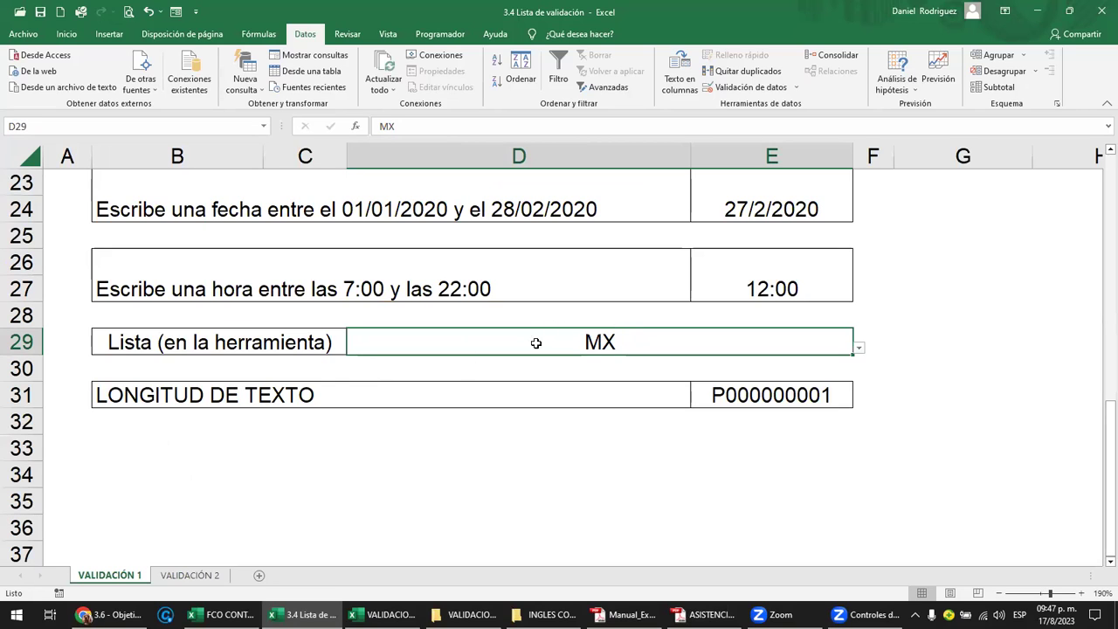
Step: Turn off the in-cell dropdown (Celda con lista desplegable) for D29
click(782, 87)
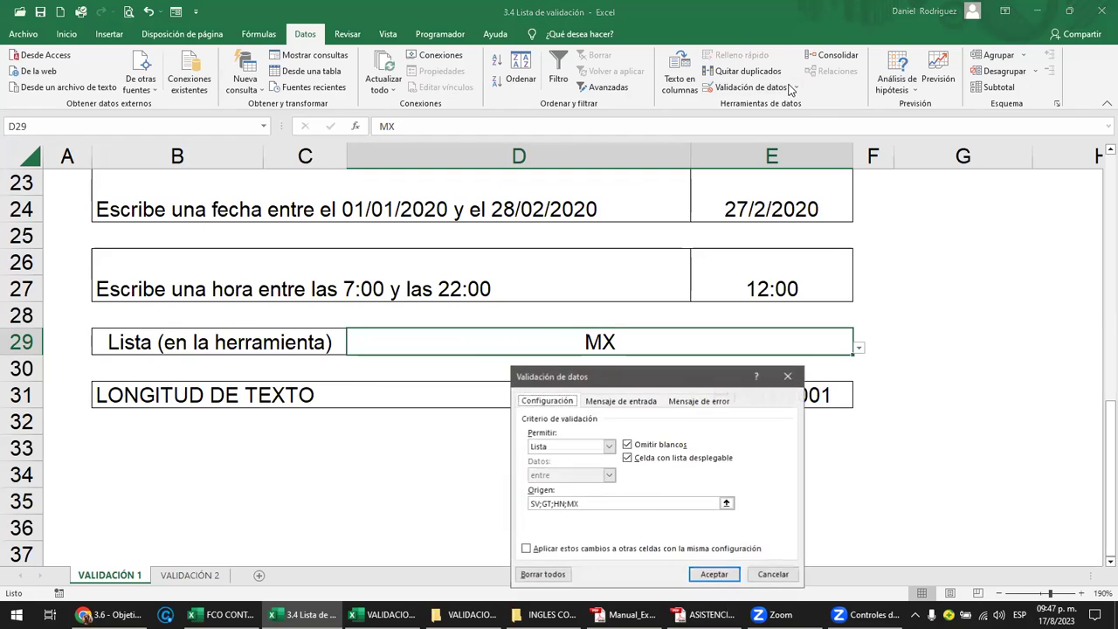
click(583, 504)
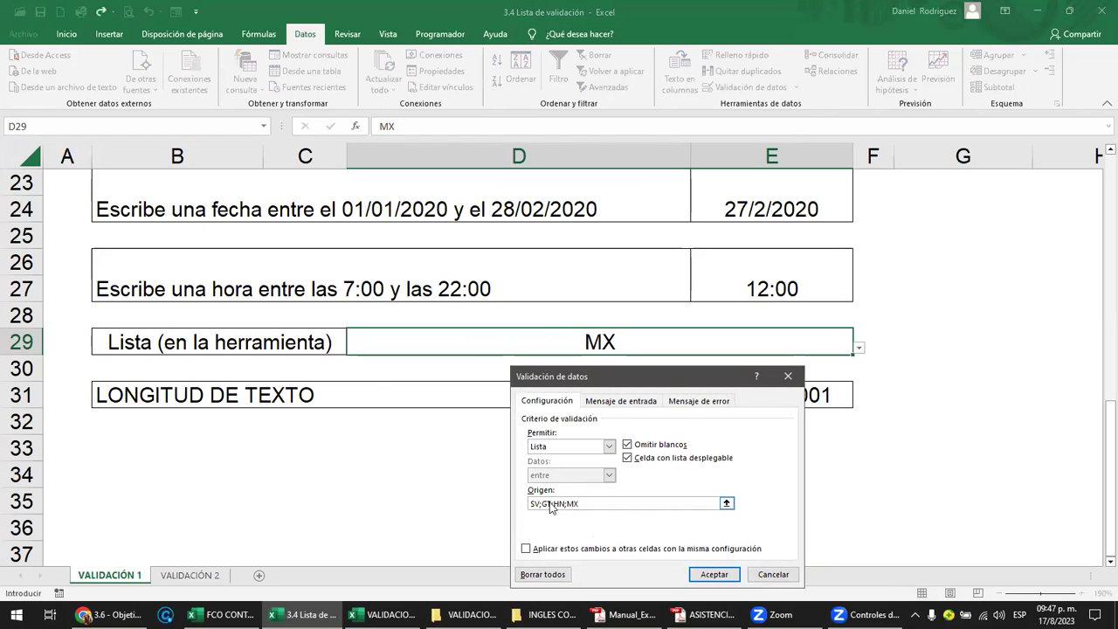
drag(643, 373, 620, 299)
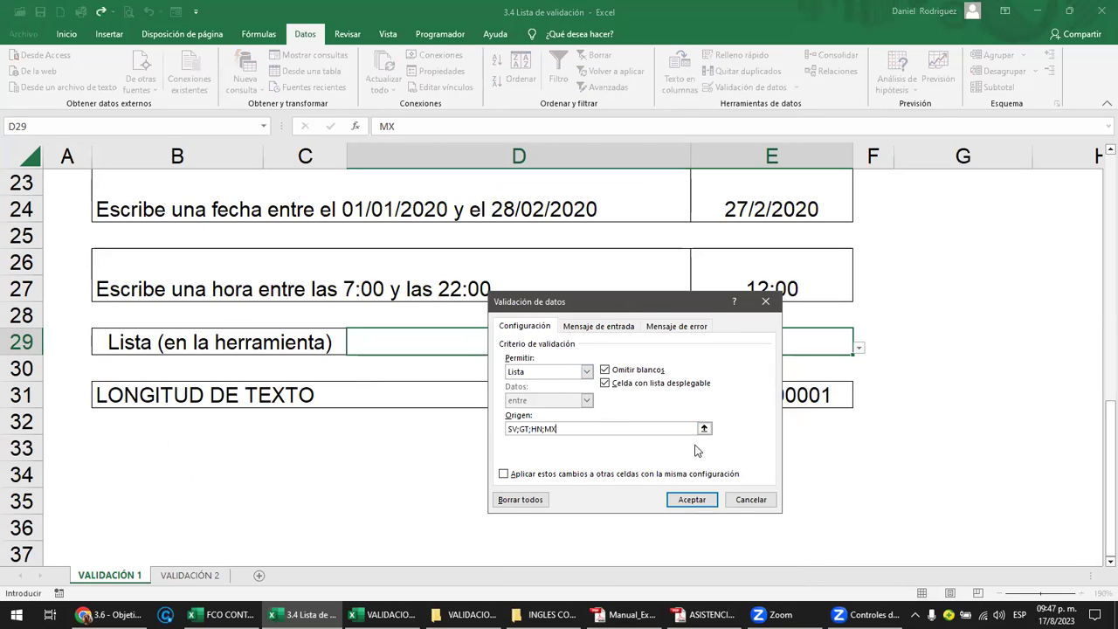
drag(649, 310, 669, 355)
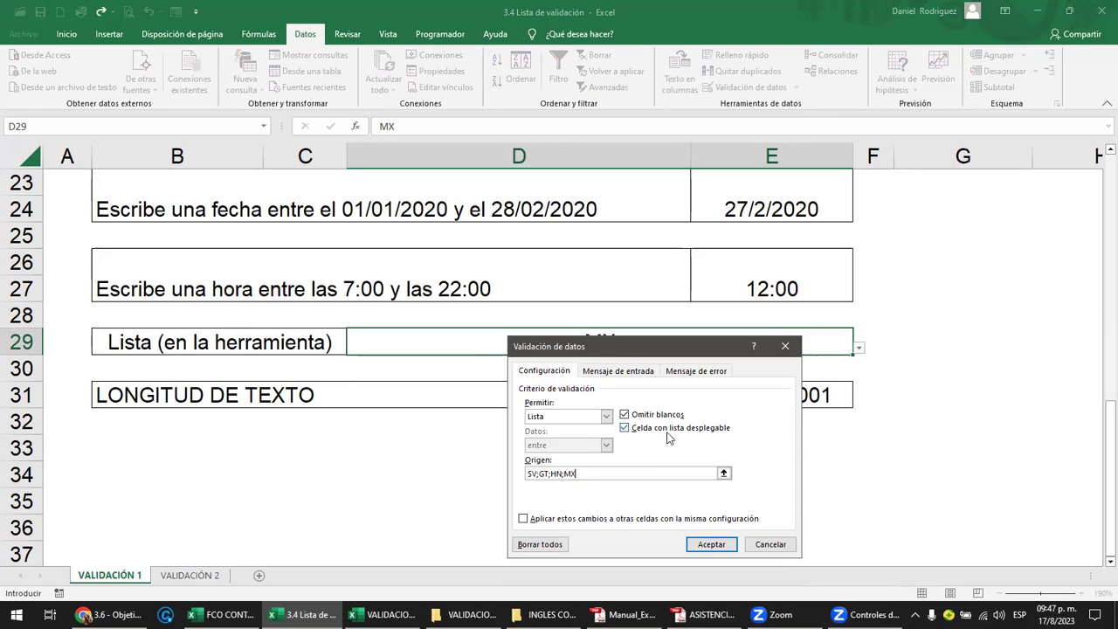
click(625, 429)
click(710, 545)
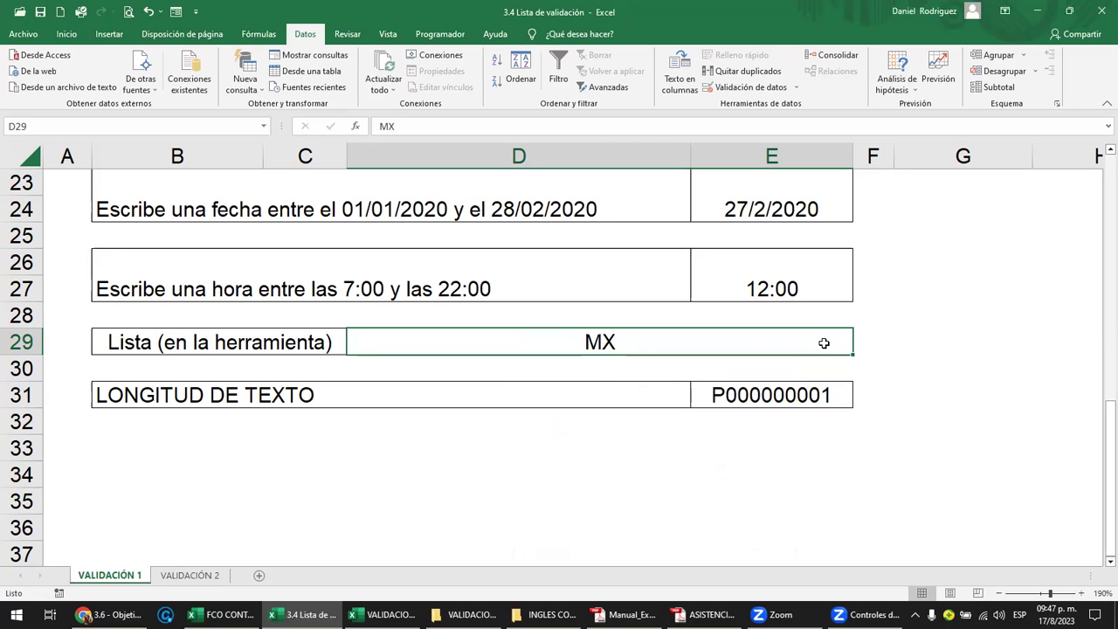
Step: Give D29 the input message GT;MX;SV;HN
click(760, 89)
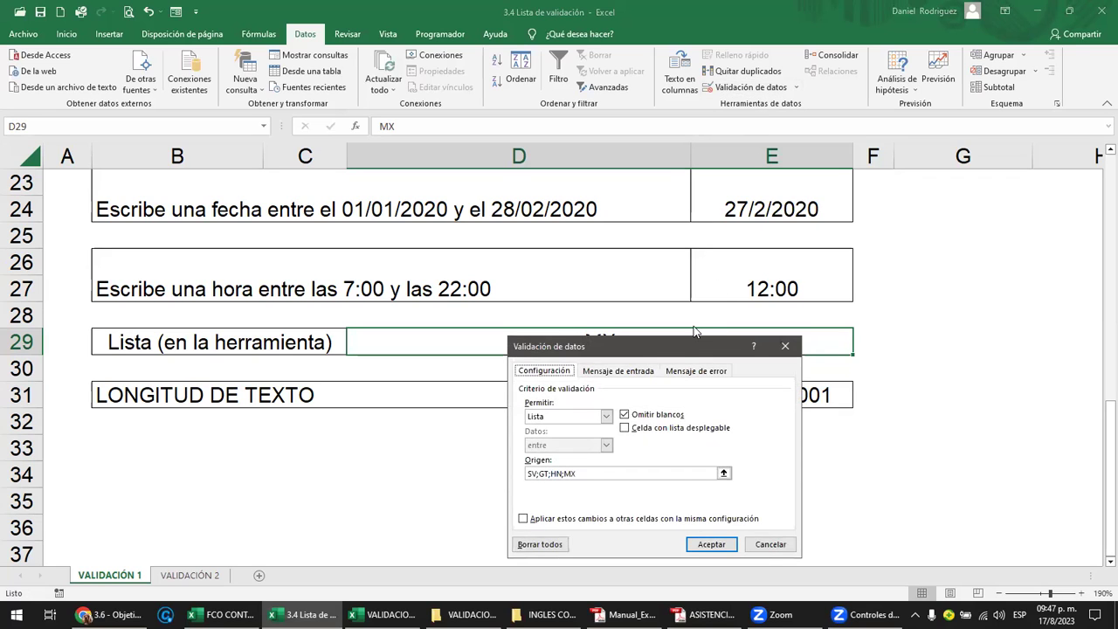
click(637, 376)
click(546, 461)
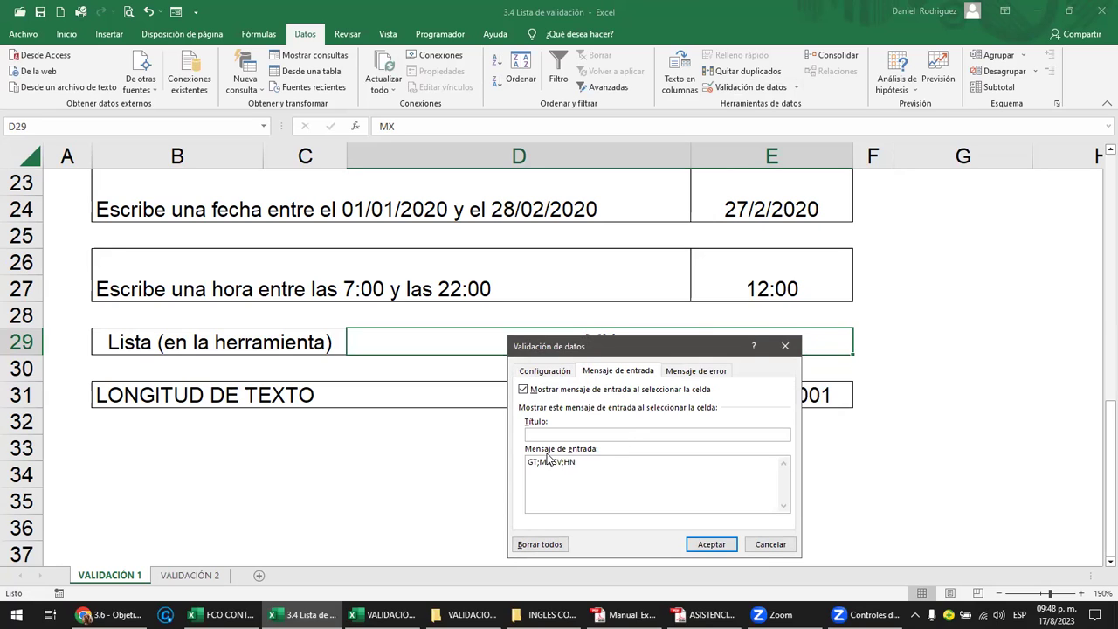
click(712, 544)
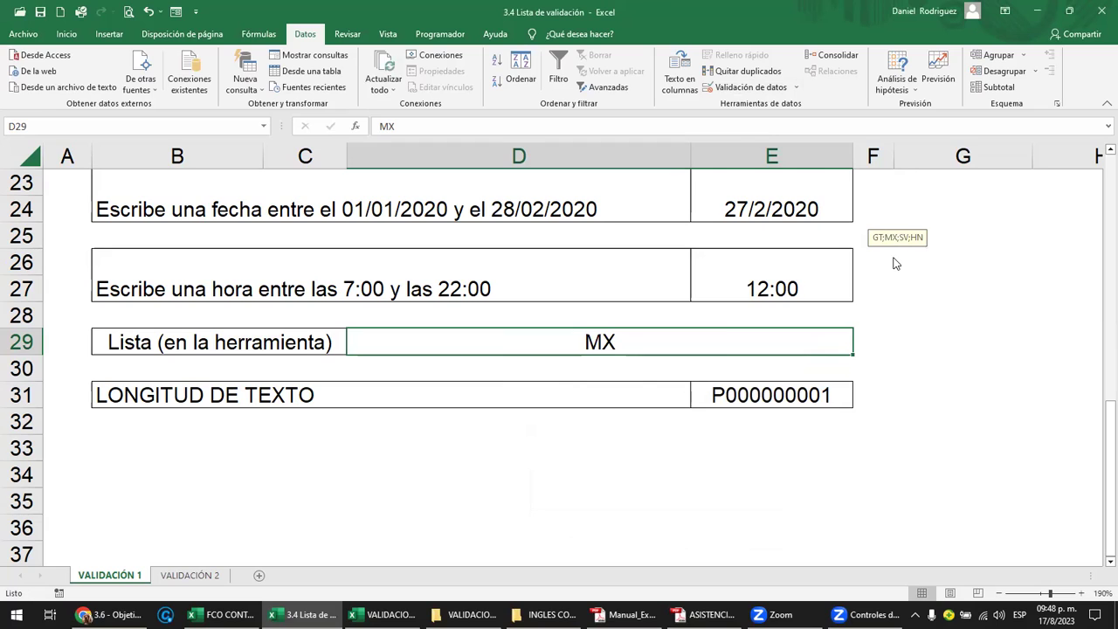
Step: Enter GT in D29 and reselect it to show the input message
click(880, 385)
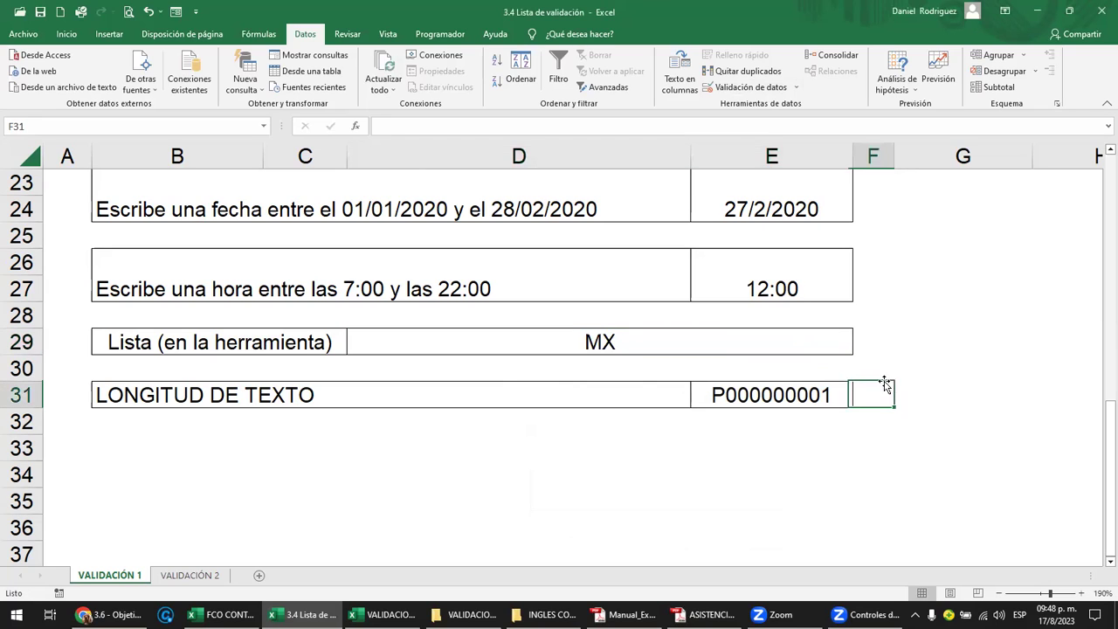
click(784, 344)
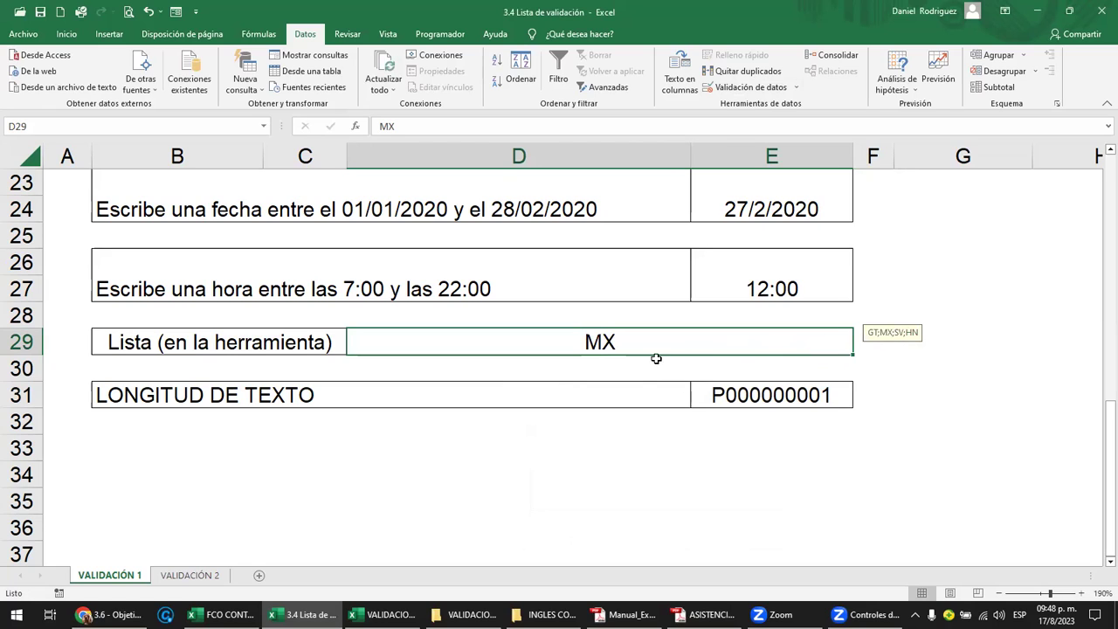
text(G)
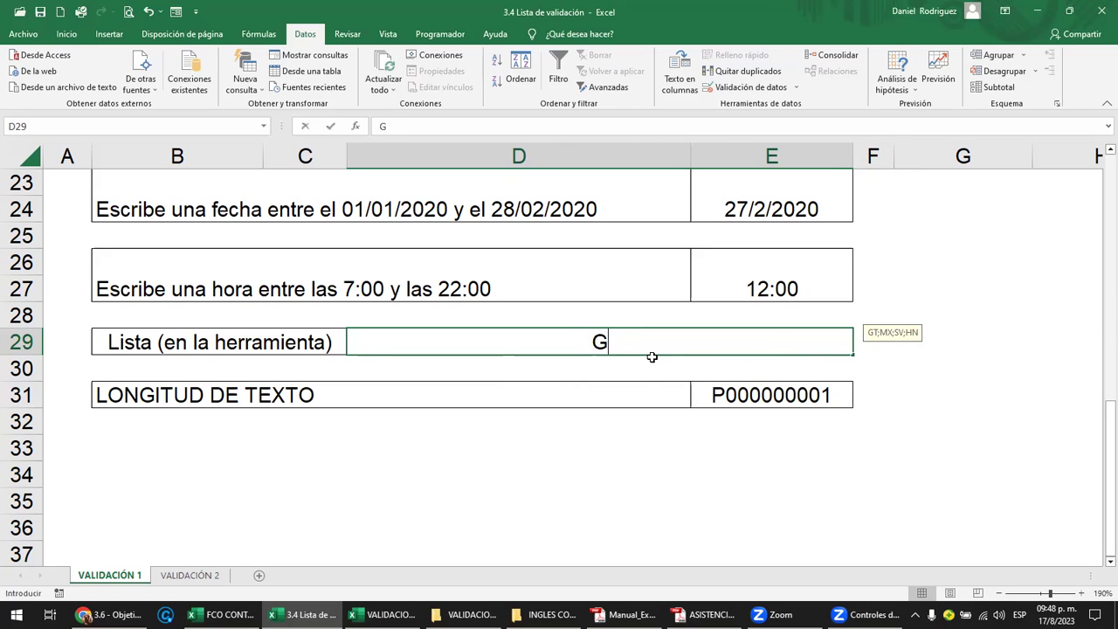
text(T)
key(Return)
click(698, 343)
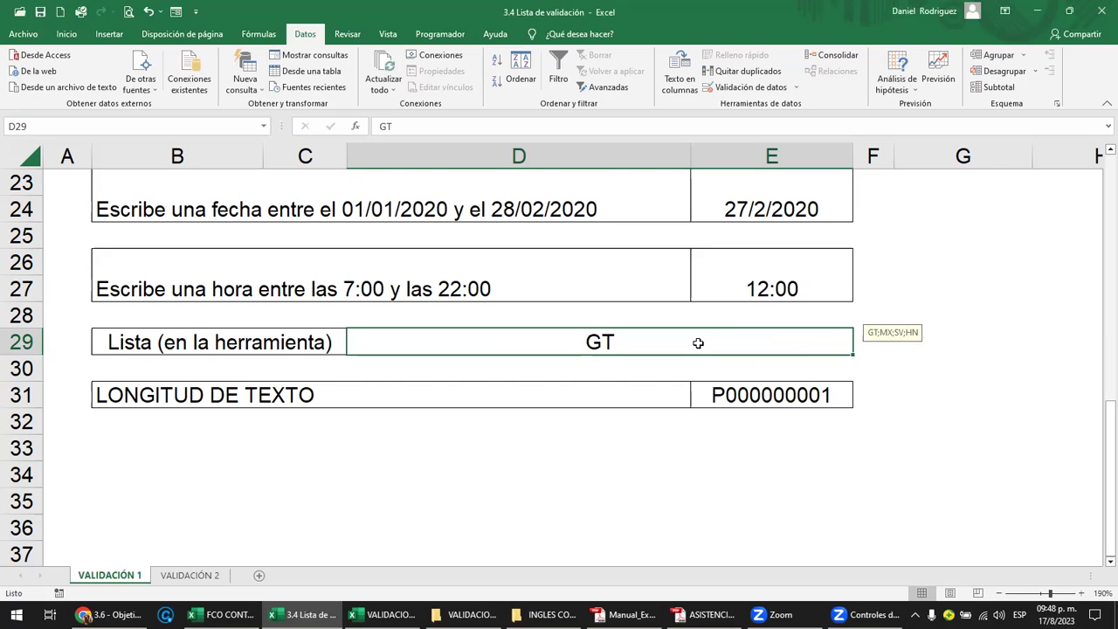
Step: Re-enable D29's in-cell dropdown and check it still offers the list values
click(797, 88)
click(762, 105)
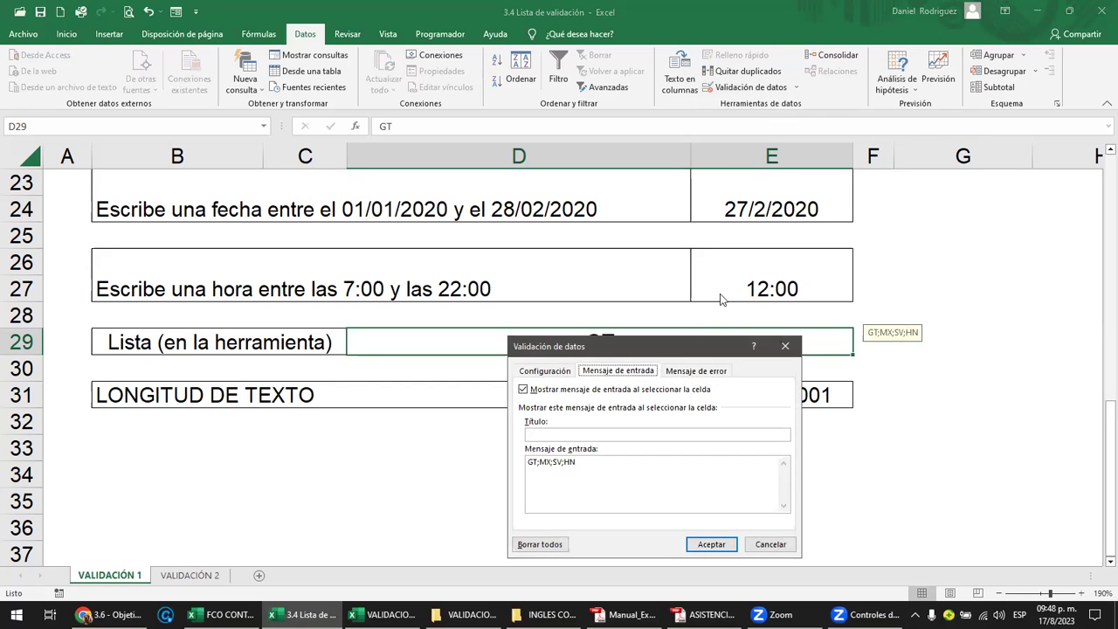
click(547, 374)
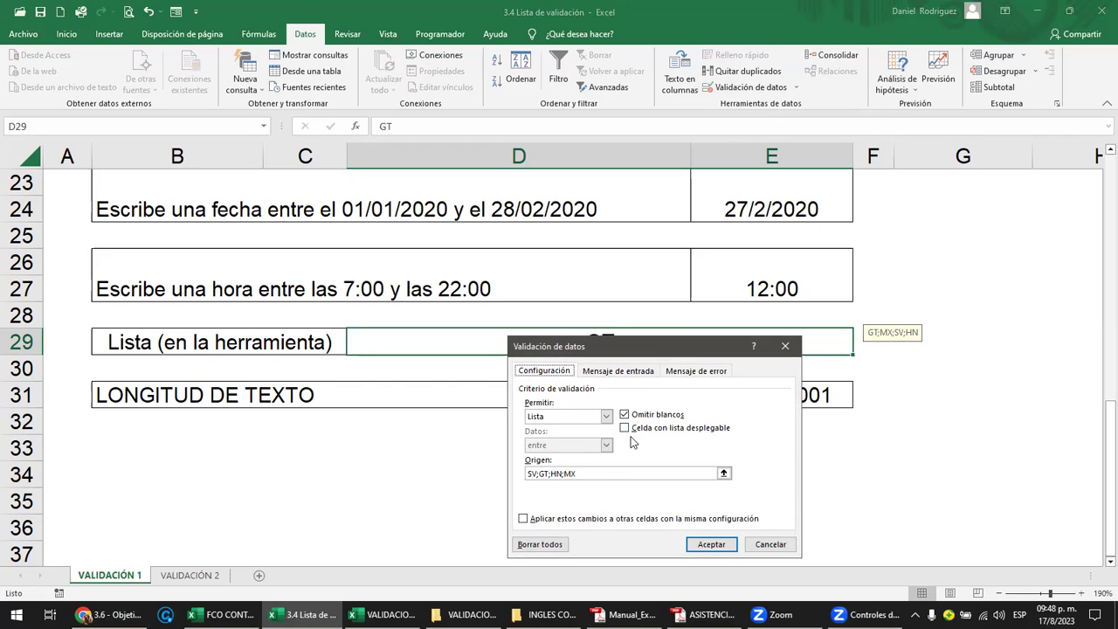
click(625, 430)
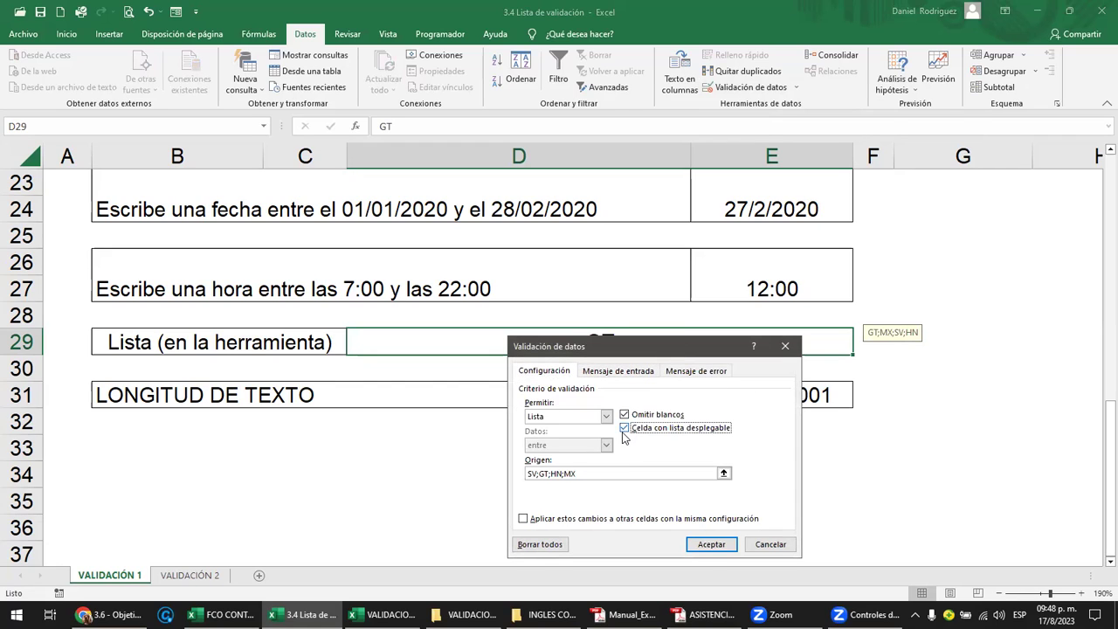
click(711, 544)
click(860, 350)
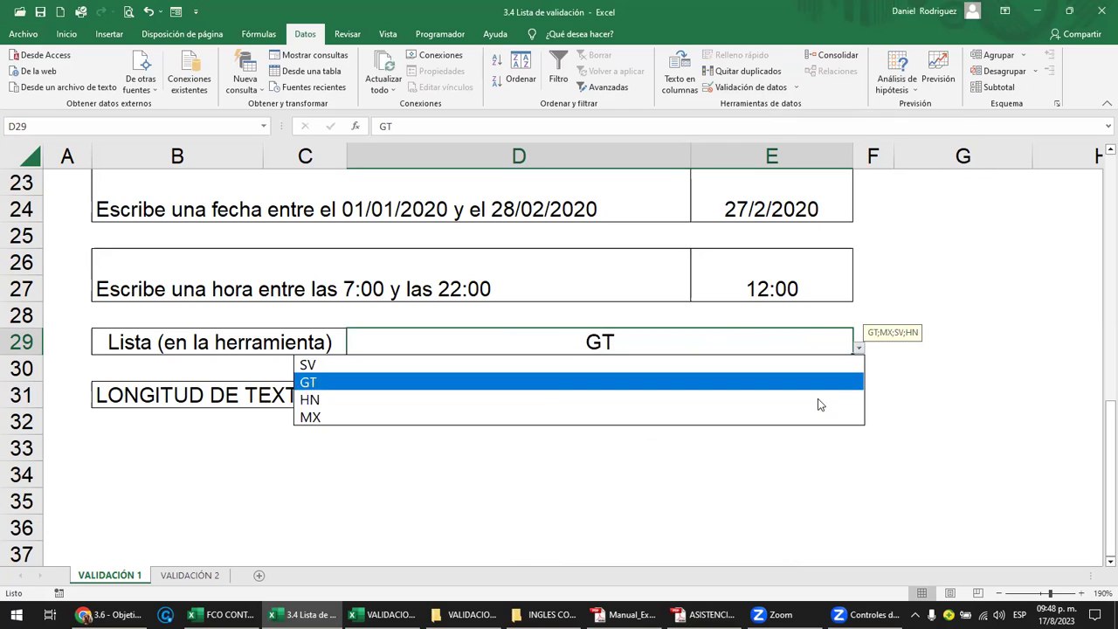
click(786, 382)
drag(889, 330, 922, 330)
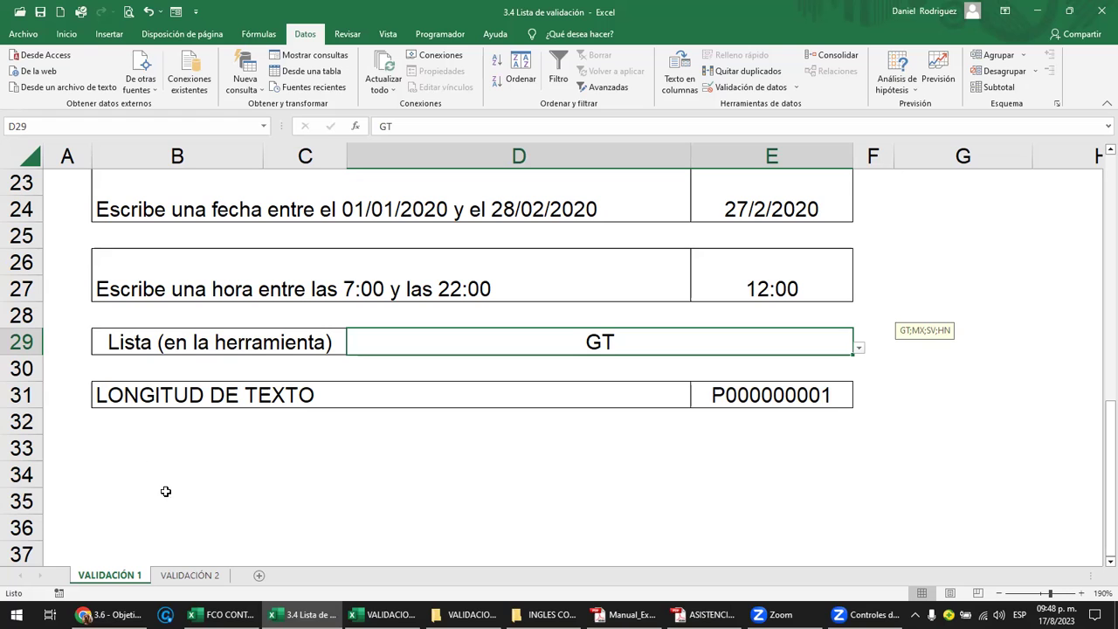
Step: Bring up the VALIDACION DATOS BASICA workbook and select the Números enteros cells A3:A16
mouse_move(384, 614)
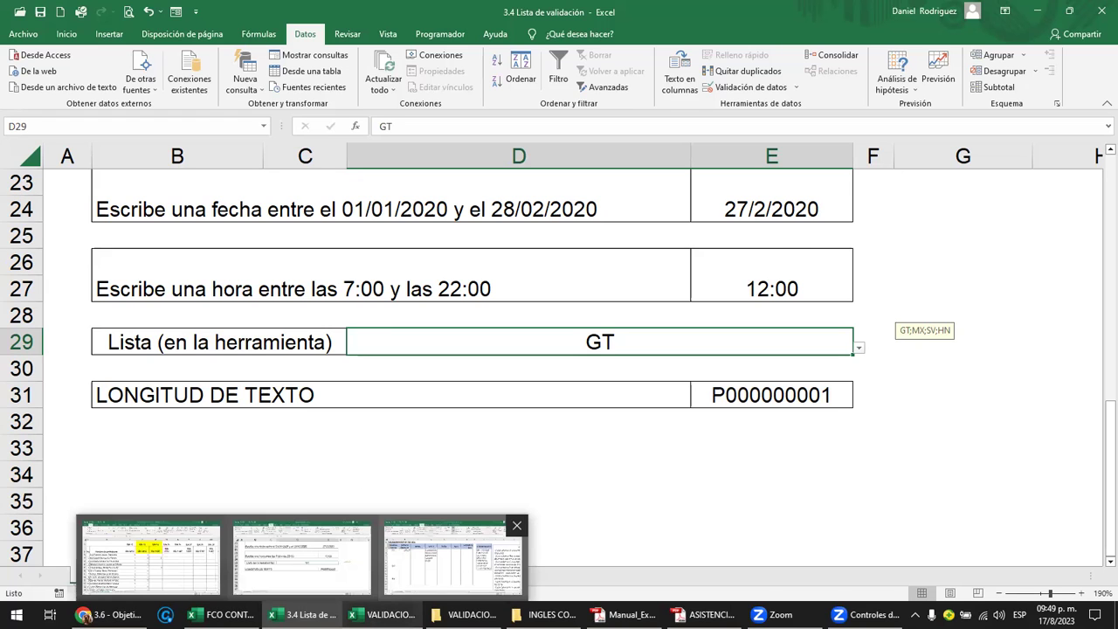
click(452, 559)
click(79, 241)
drag(79, 241, 87, 509)
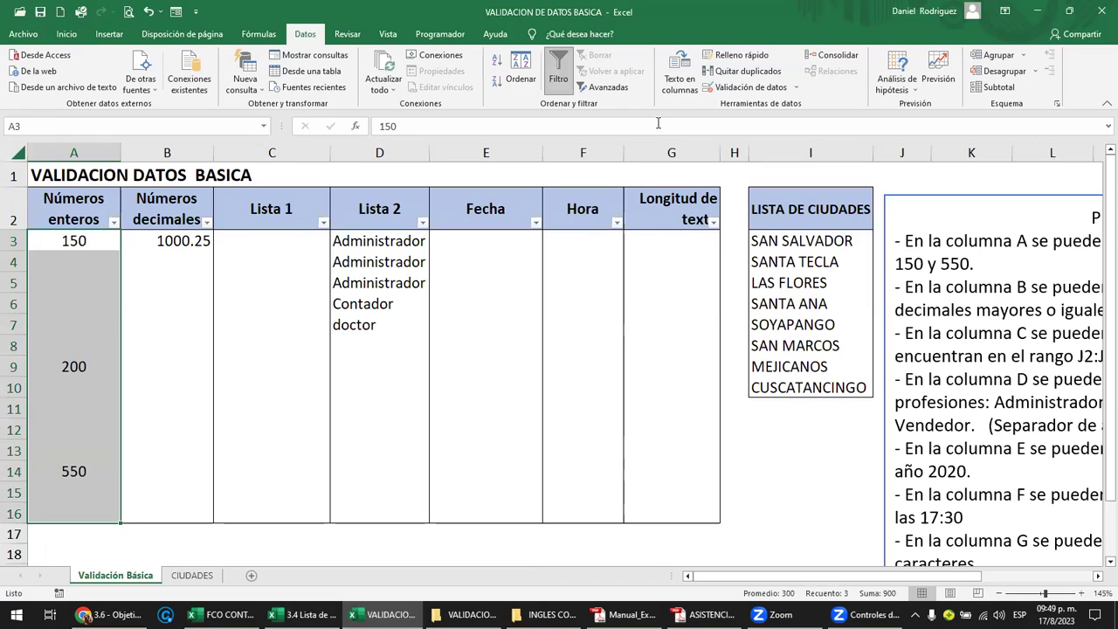
Step: Remove the whole-number 150–550 validation from A3:A16 with Borrar todos
click(796, 88)
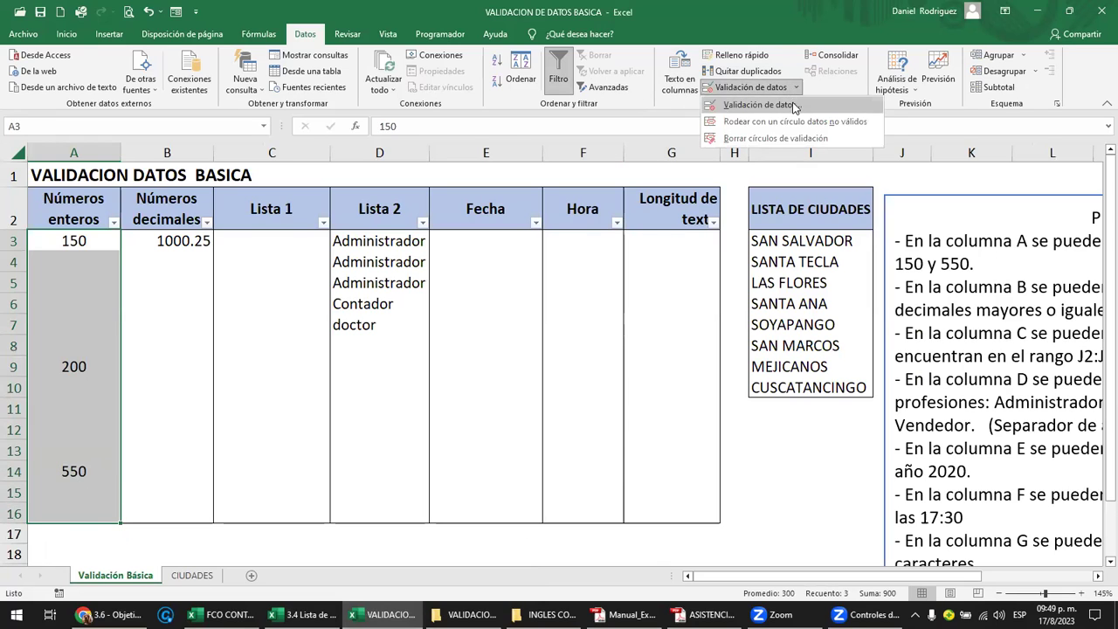
click(758, 105)
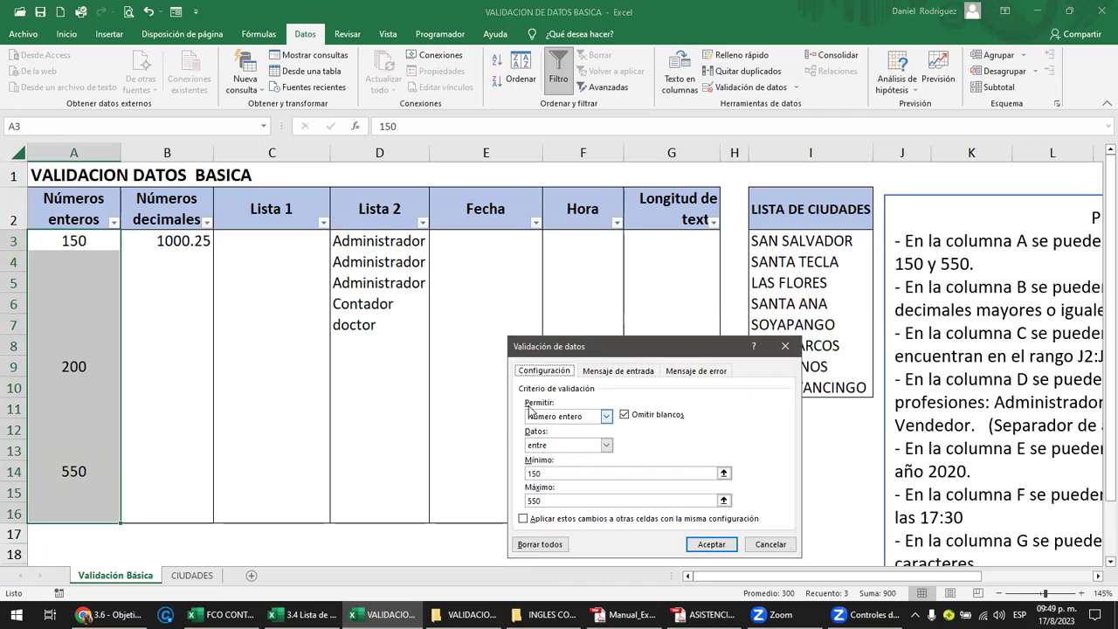
drag(603, 346, 615, 276)
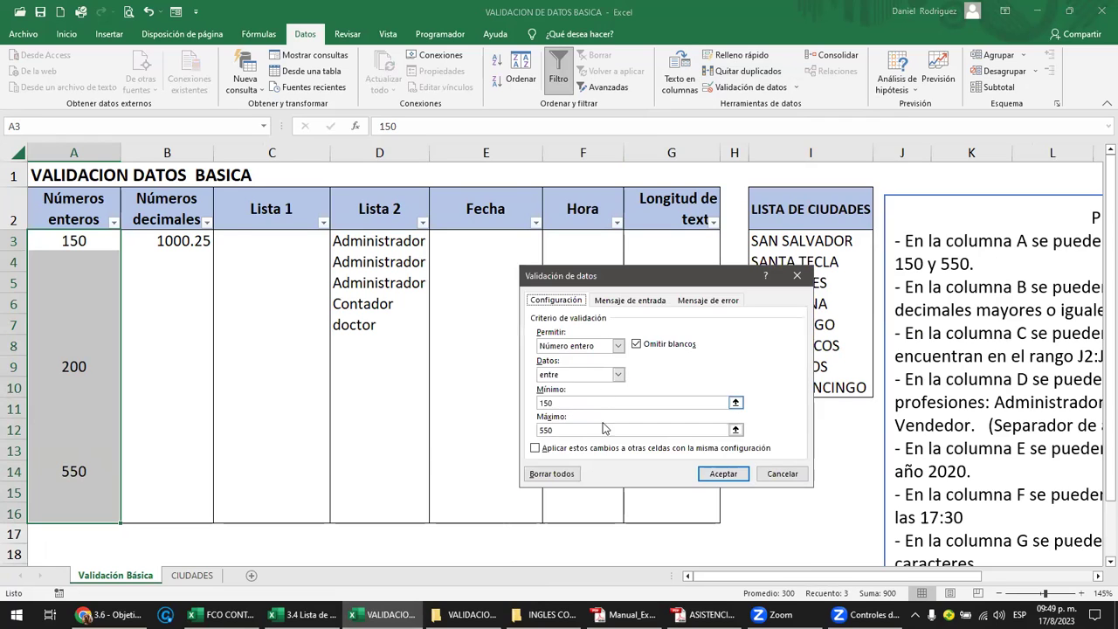
click(561, 474)
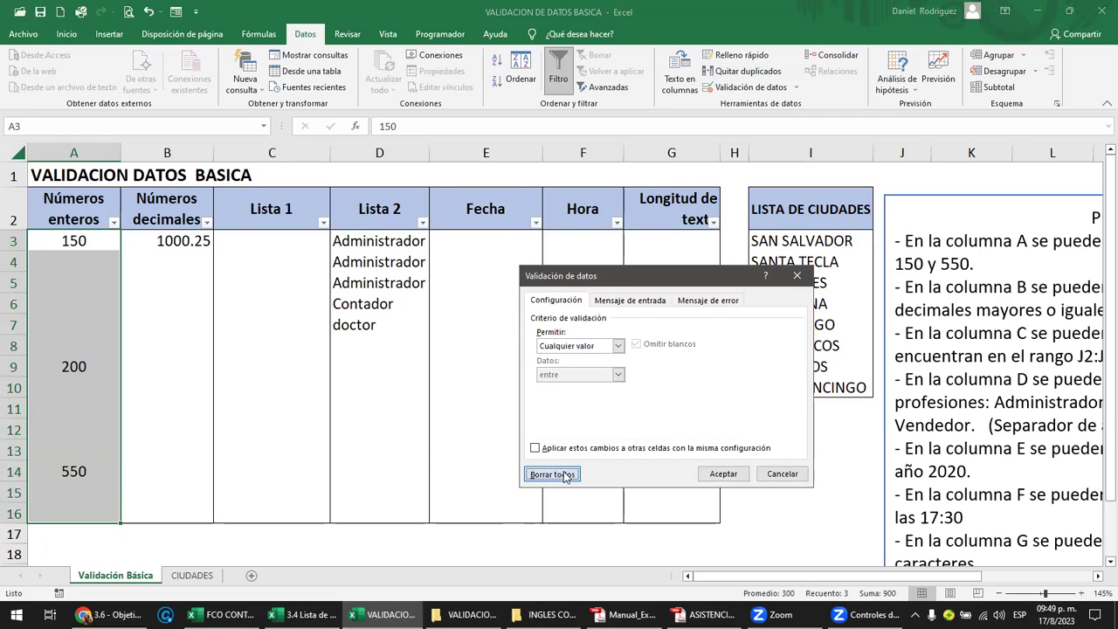
click(723, 473)
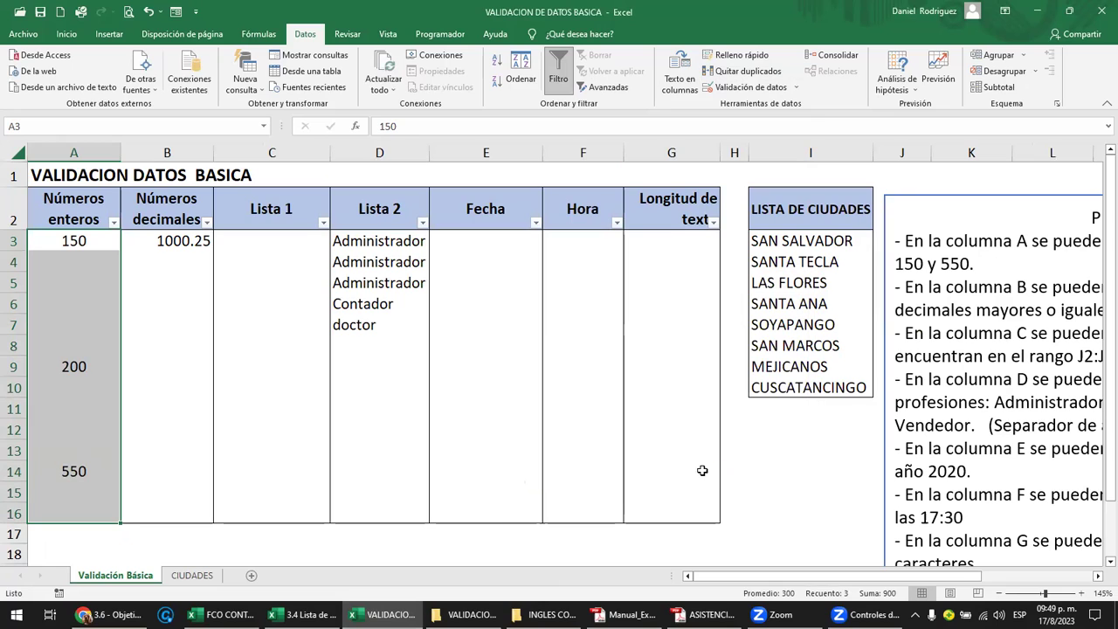
Step: Reselect cells in column A, then select the Números decimales cells in column B
click(75, 261)
drag(75, 240, 96, 502)
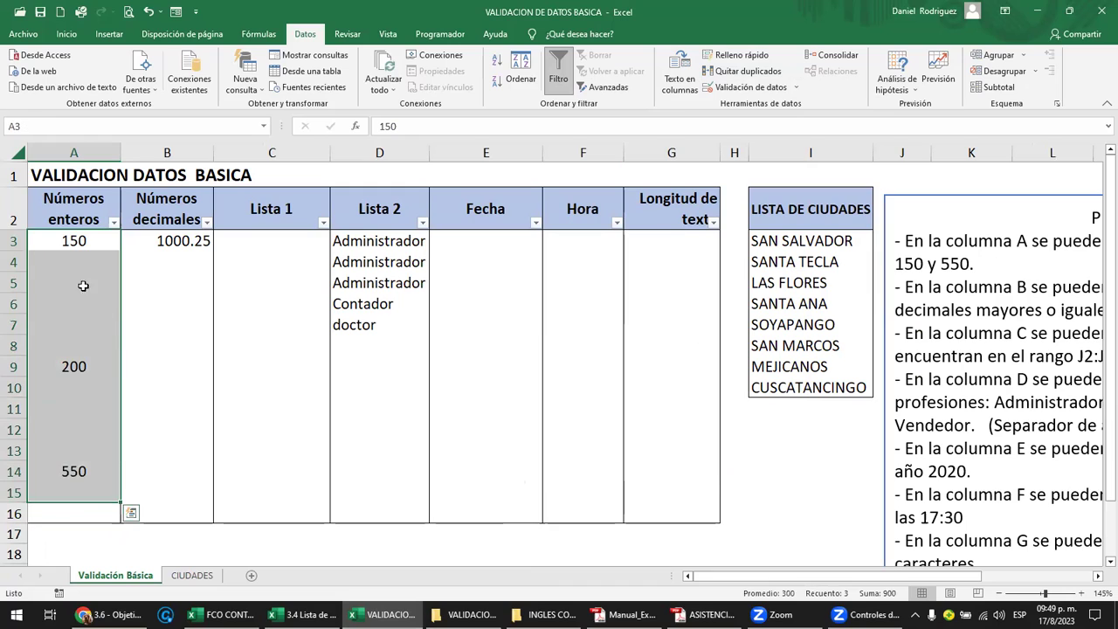
click(71, 277)
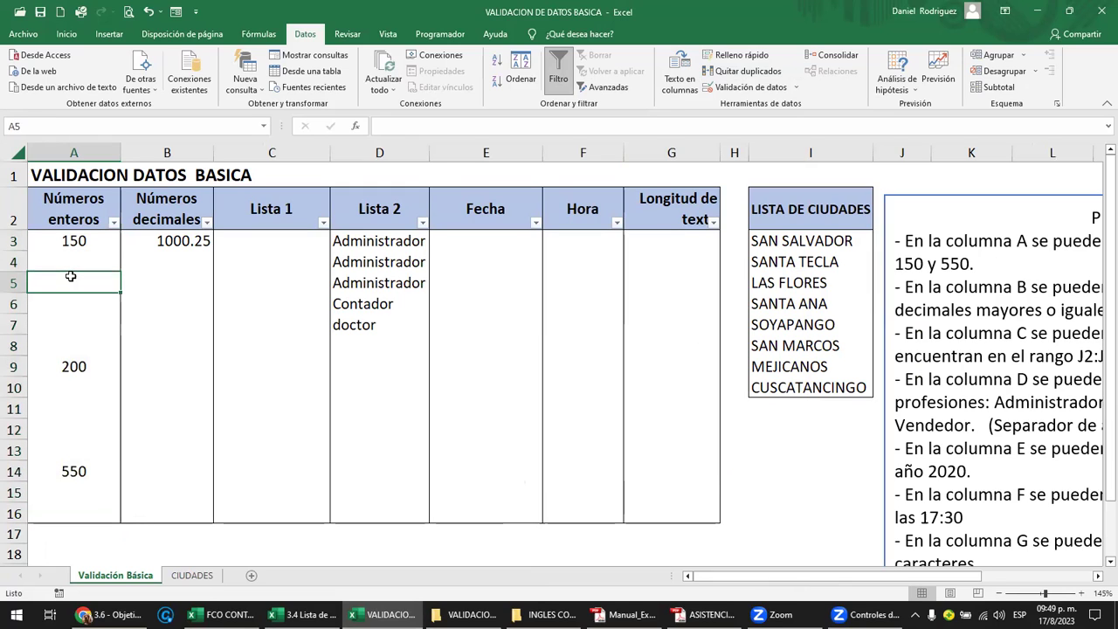
drag(73, 241, 71, 271)
drag(181, 240, 190, 514)
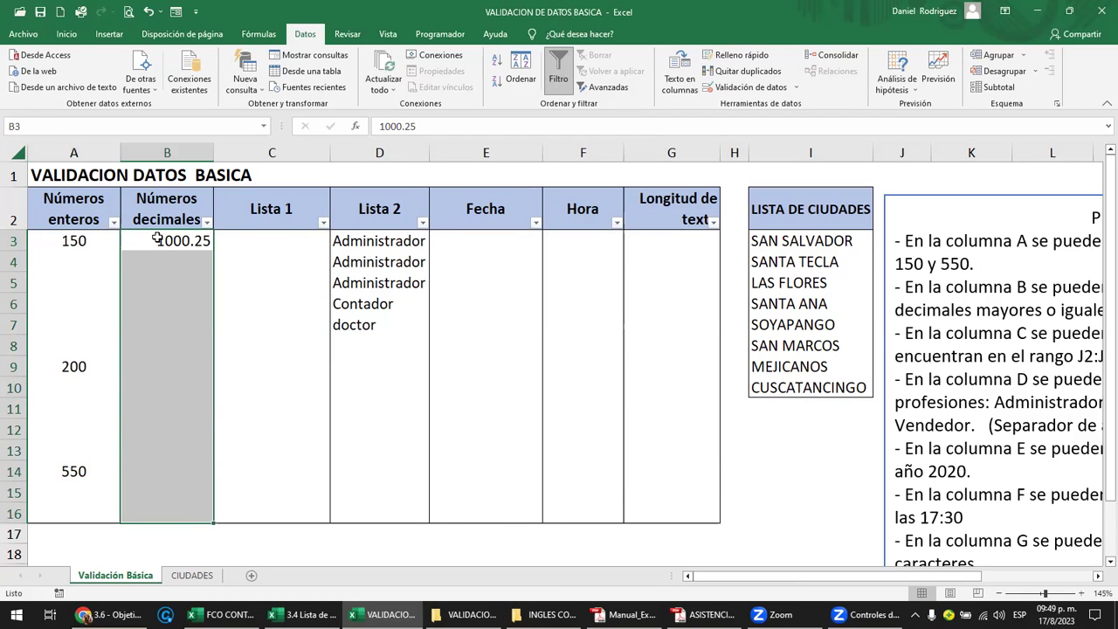
Step: Clear the decimal greater-than-1000 rule from the Números decimales cells
click(793, 89)
click(789, 105)
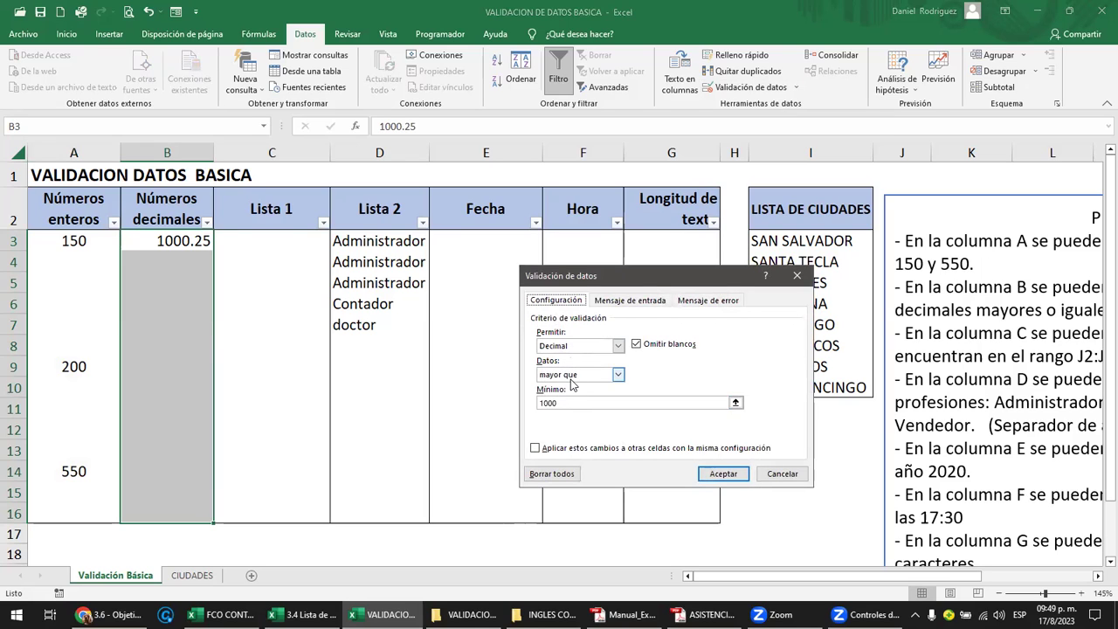
click(559, 474)
click(708, 476)
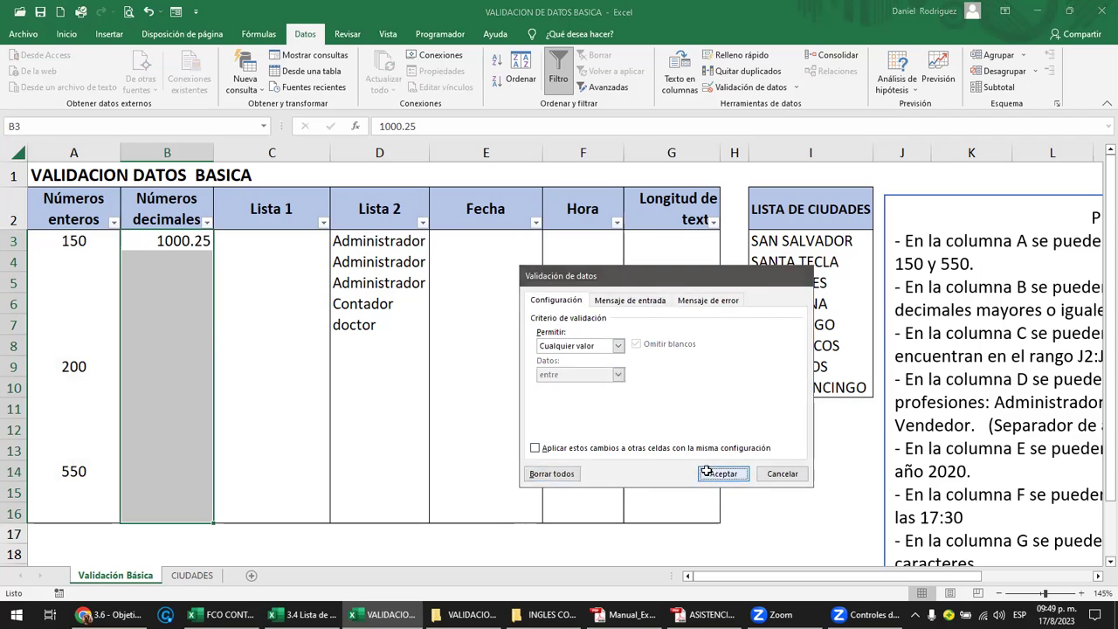
Step: Check the profession dropdown in D3 without changing its value
click(367, 242)
drag(367, 242, 371, 265)
click(402, 242)
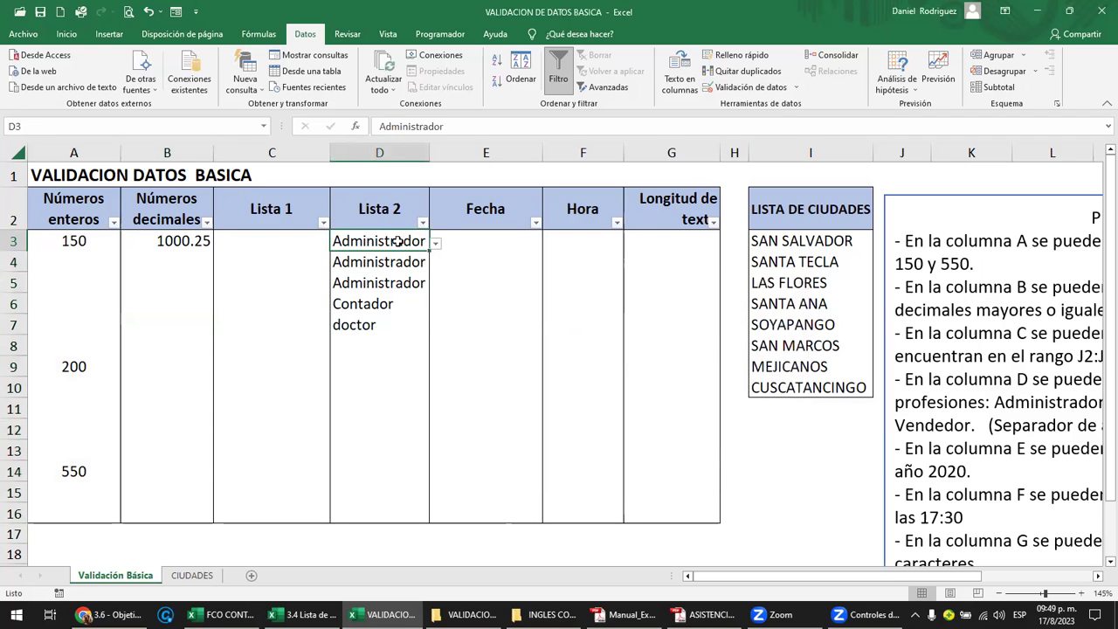
click(435, 245)
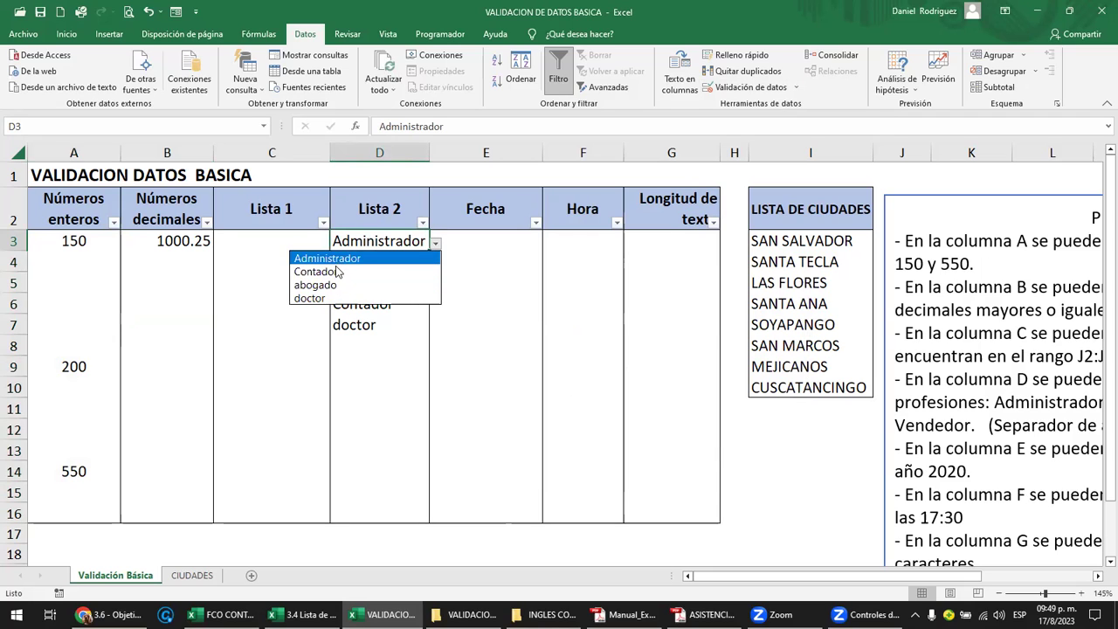
key(Escape)
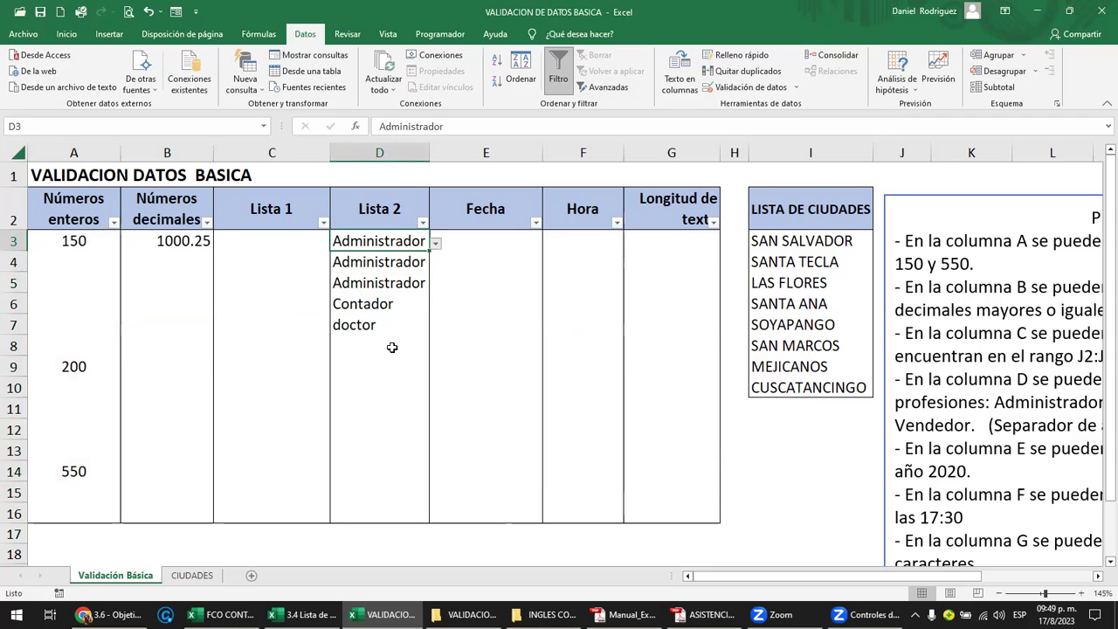
Step: Clear the profession list rule from the Lista 2 cells in column D
drag(386, 241, 417, 511)
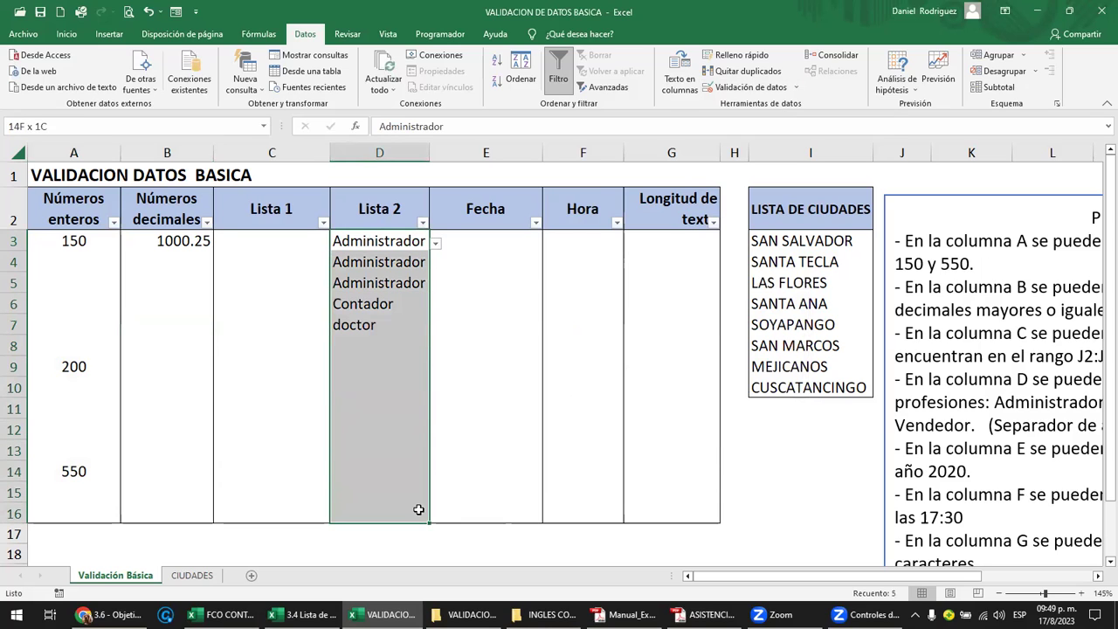
click(796, 88)
click(785, 103)
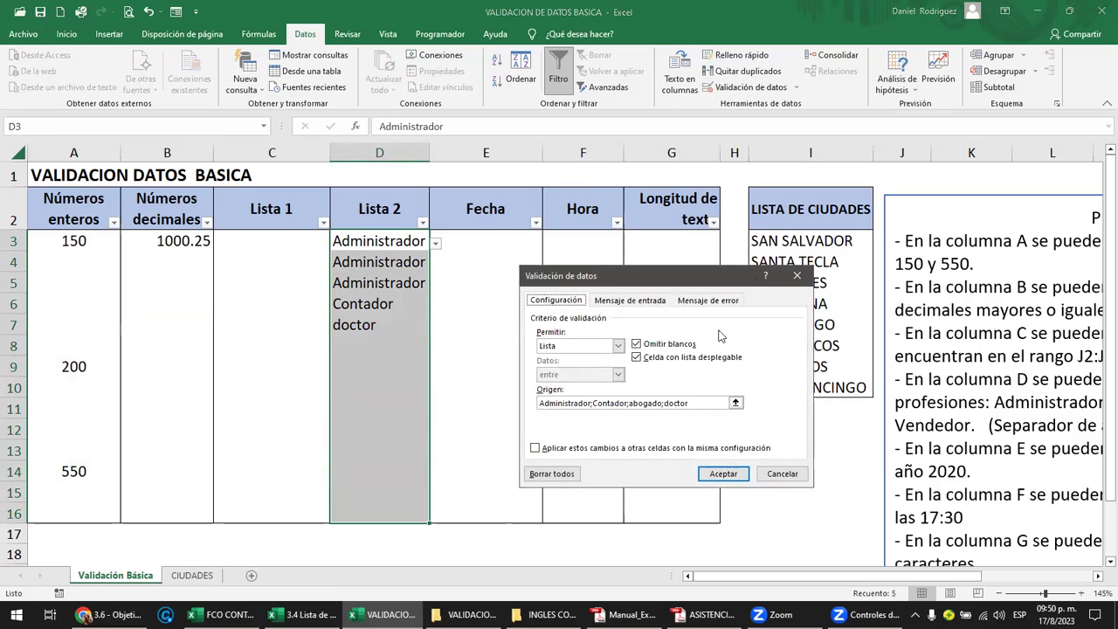
drag(690, 403, 643, 404)
click(620, 403)
key(ctrl+a)
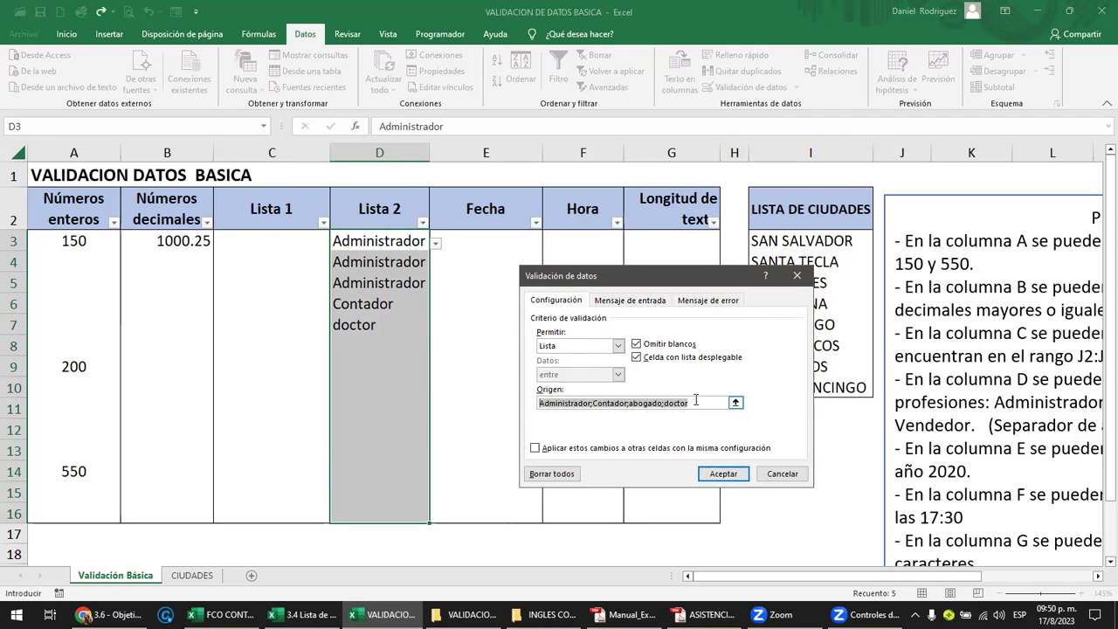
click(559, 473)
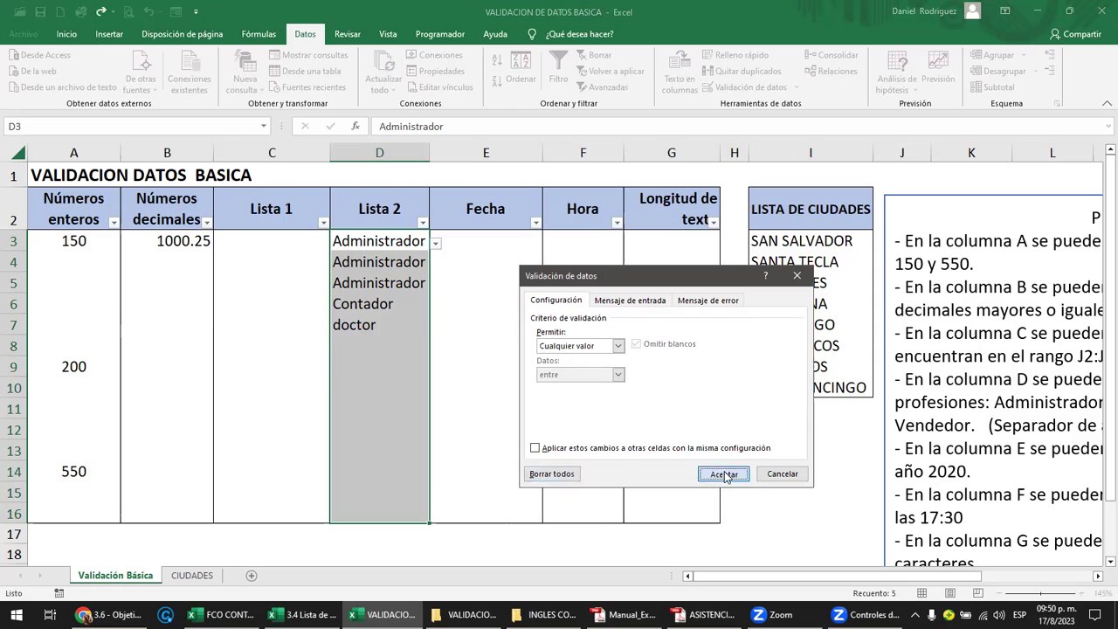
click(725, 474)
Step: Select A3:D16 and delete all its entries
drag(475, 392, 480, 408)
drag(70, 241, 418, 518)
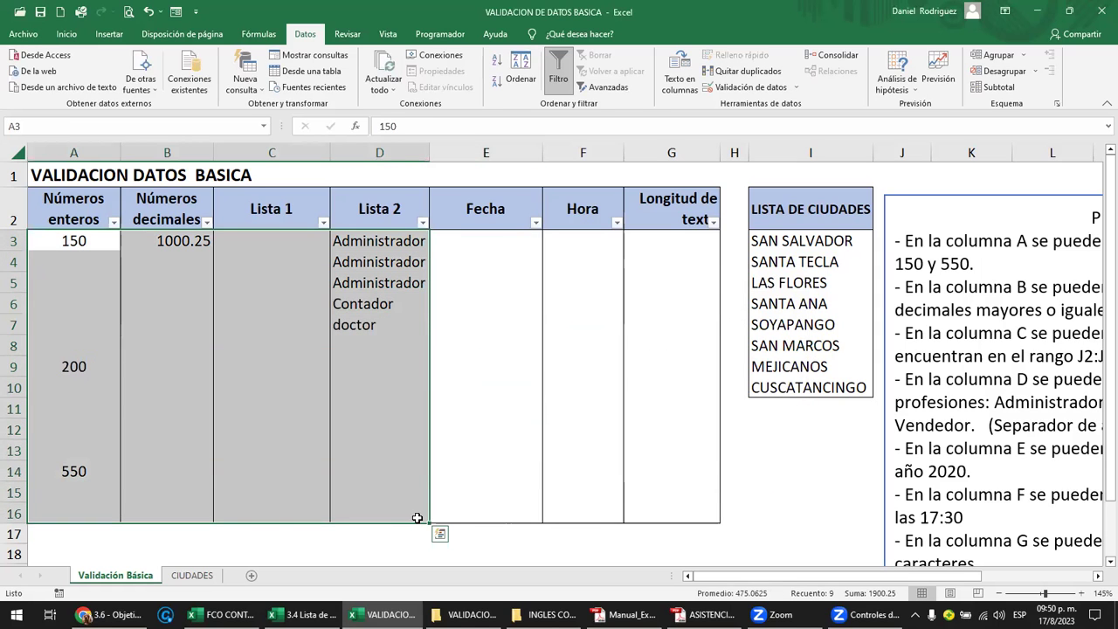
key(Delete)
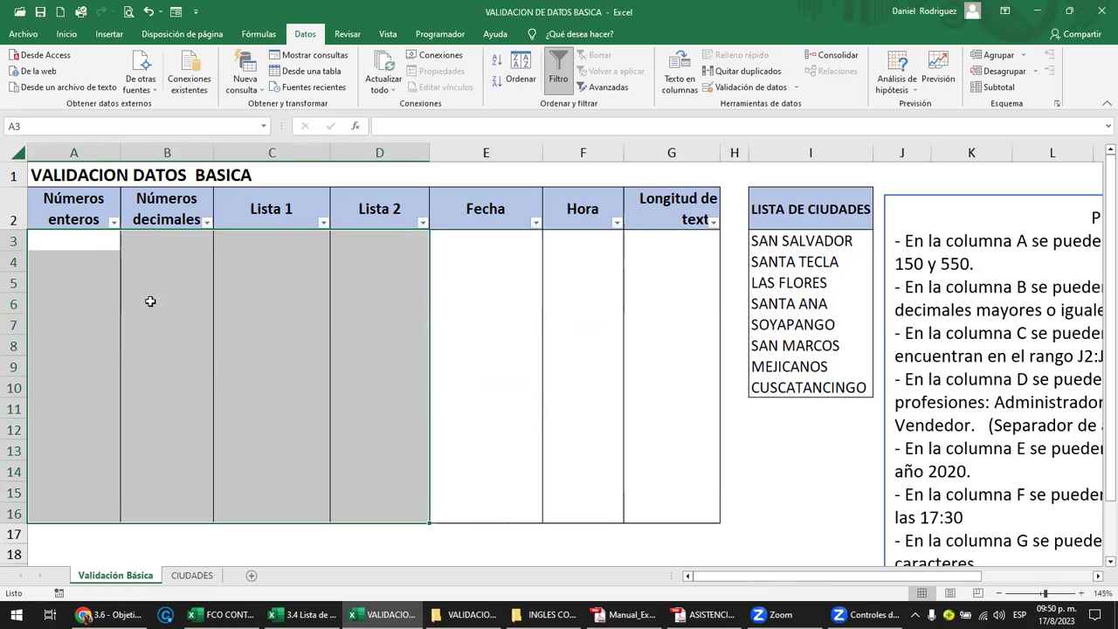
drag(76, 153, 645, 167)
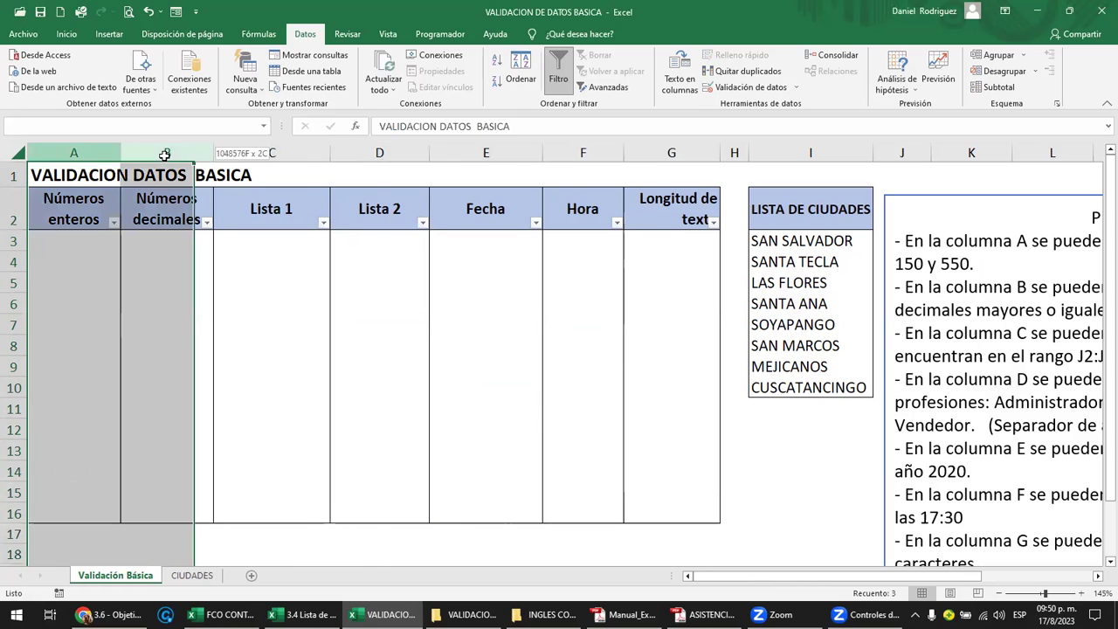
click(72, 243)
key(Right)
key(Right)
key(Right)
key(Right)
key(Right)
key(Right)
key(Right)
key(Right)
key(Right)
key(Right)
key(Right)
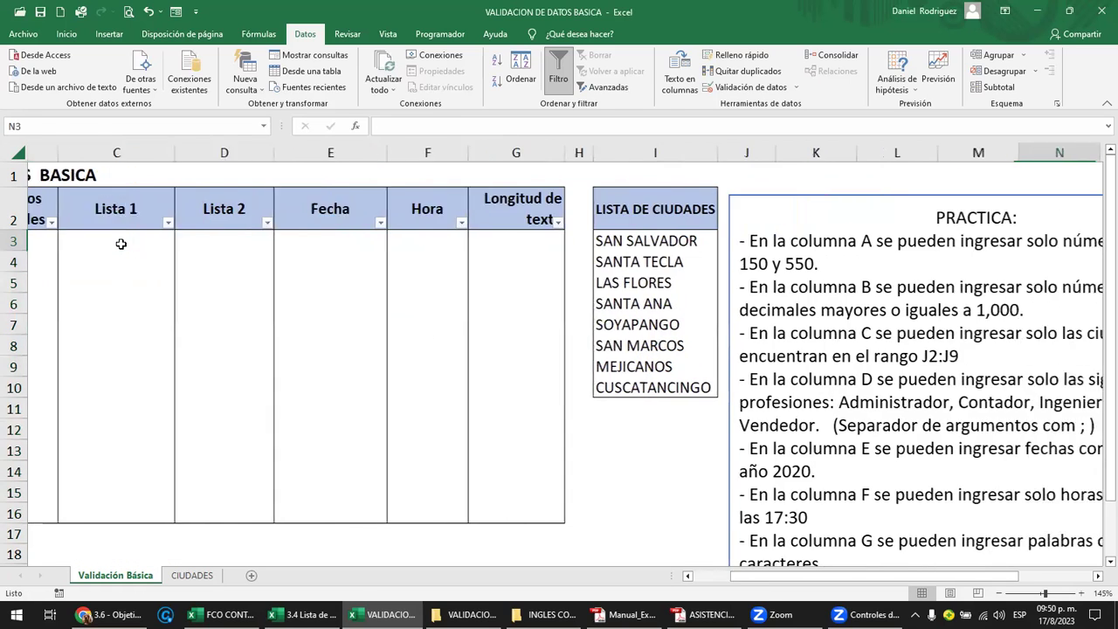
key(Right)
key(Right)
key(Right)
key(Right)
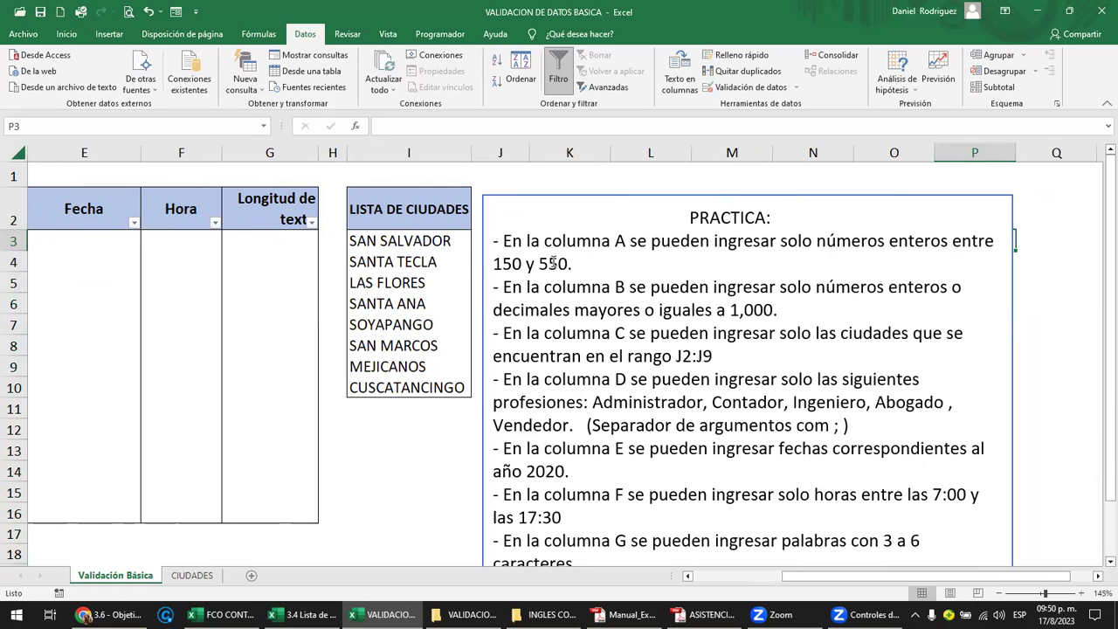
click(276, 252)
key(Left)
key(Left)
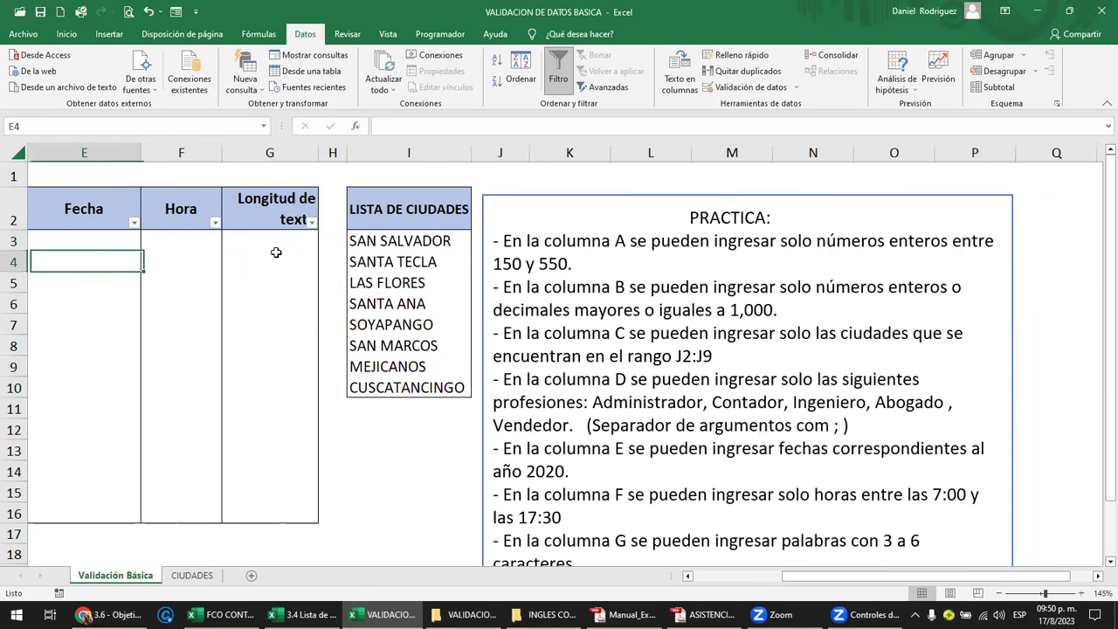
key(Left)
key(Left)
key(Left)
key(Left)
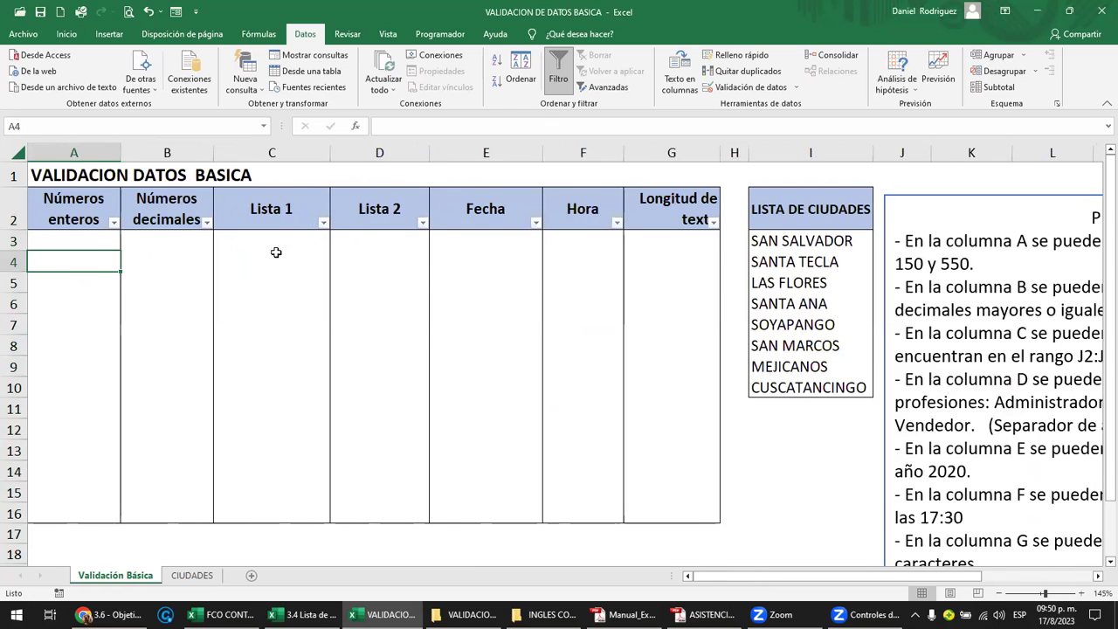
click(76, 150)
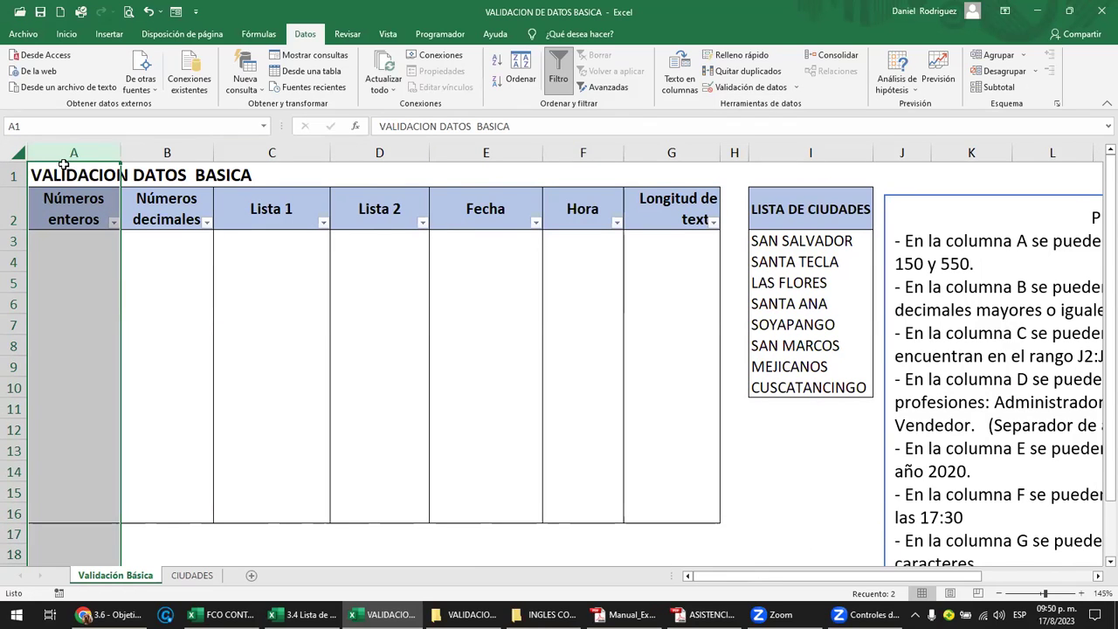
click(89, 238)
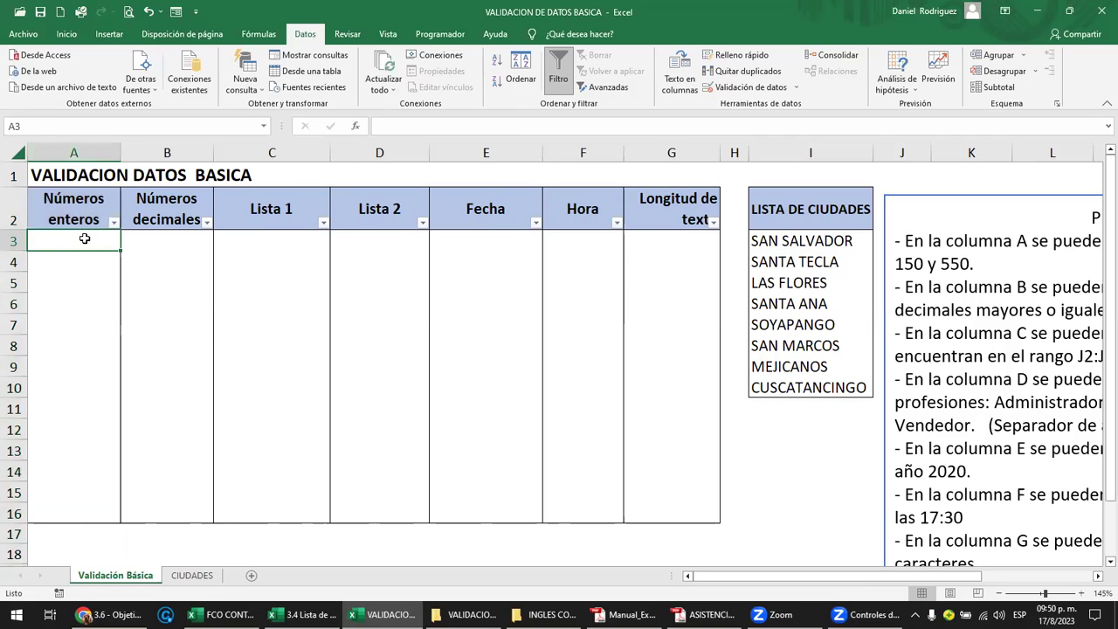
drag(84, 239, 79, 511)
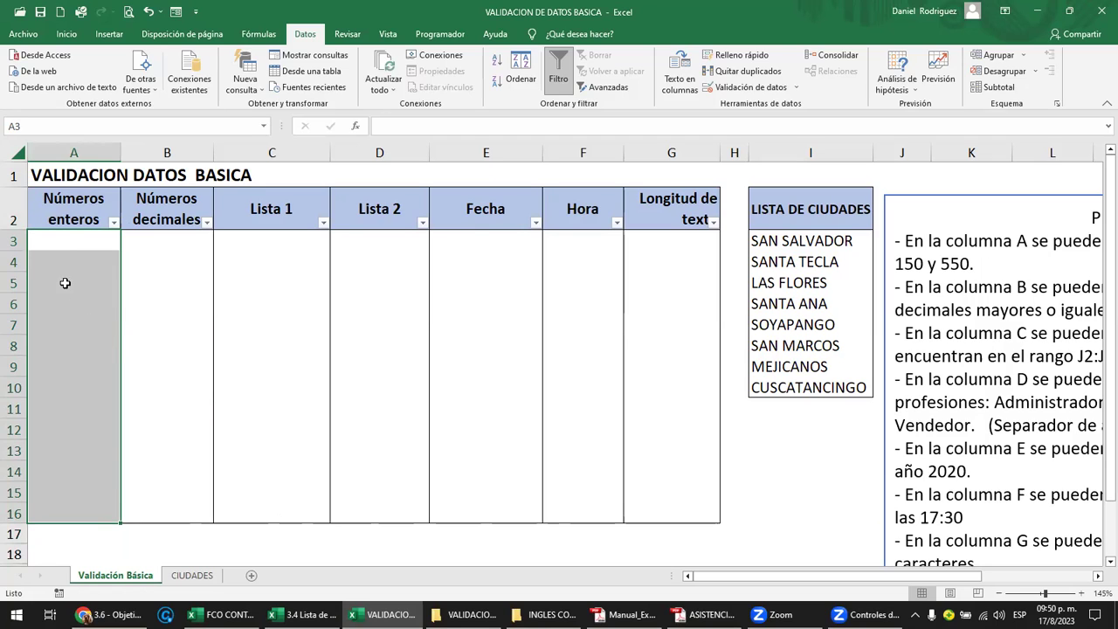
Step: Set A3:A16 validation to Número entero, entre, minimum 150 and maximum 550
click(796, 91)
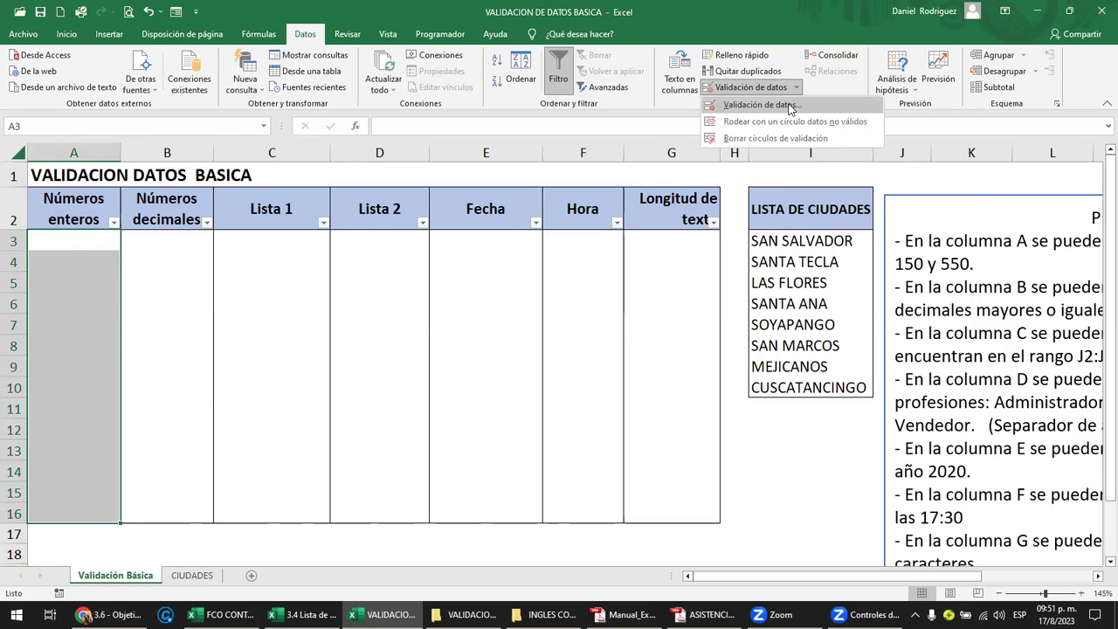
click(760, 105)
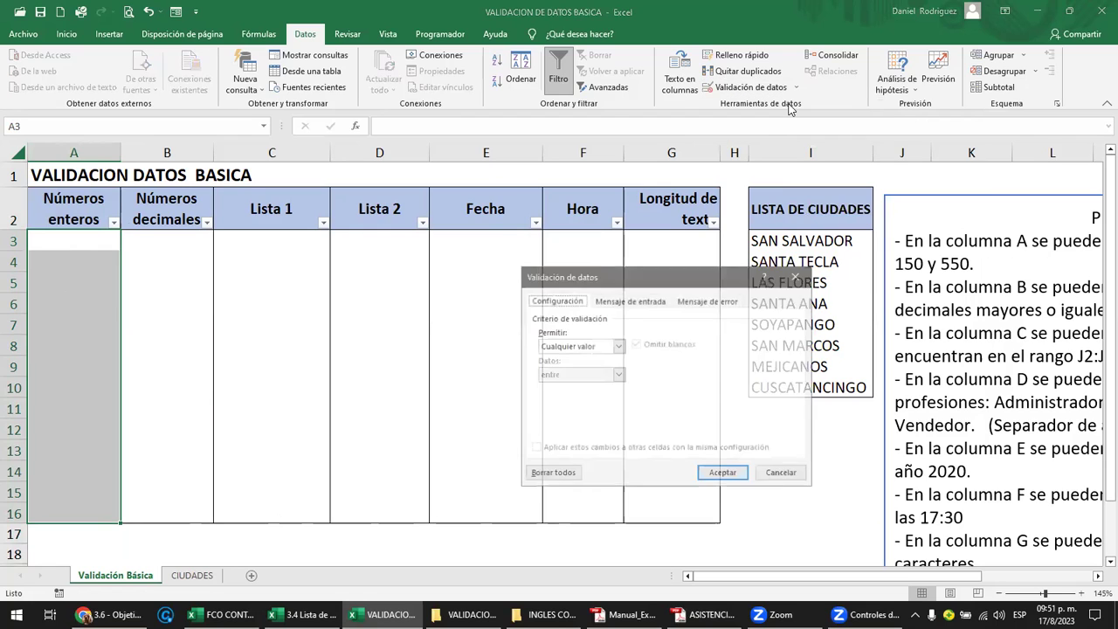
click(618, 346)
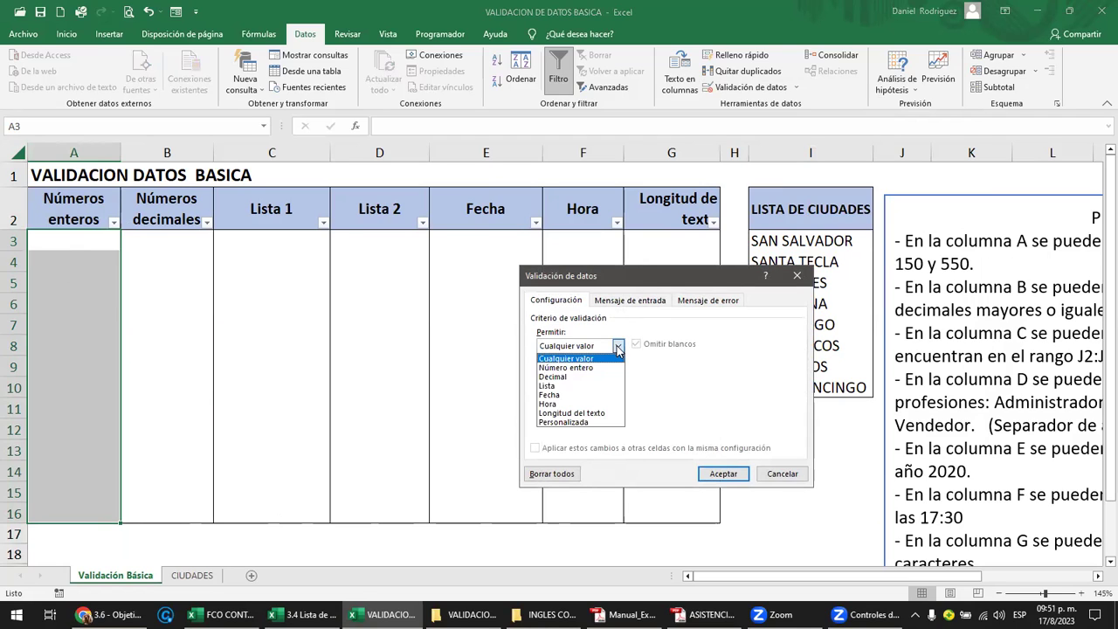
click(584, 368)
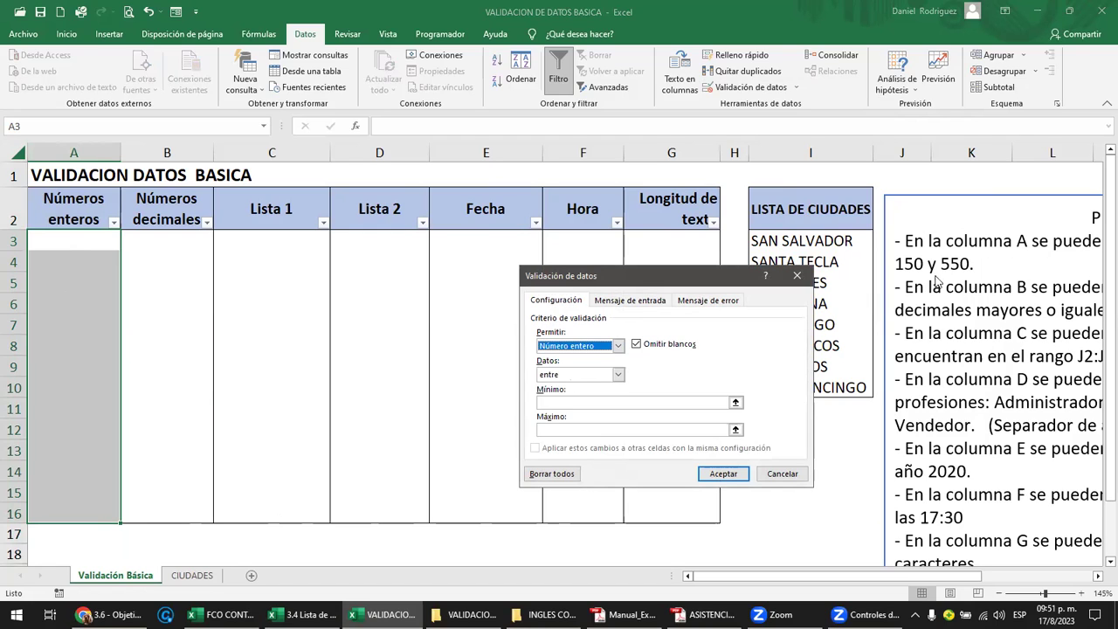
click(577, 401)
text(150)
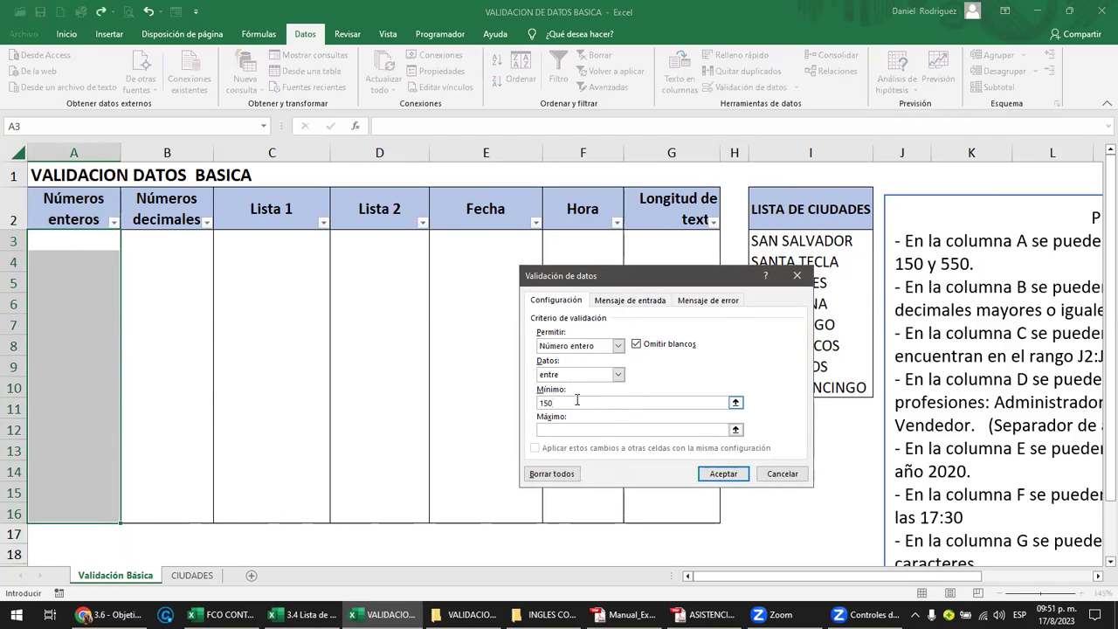
click(586, 429)
click(726, 474)
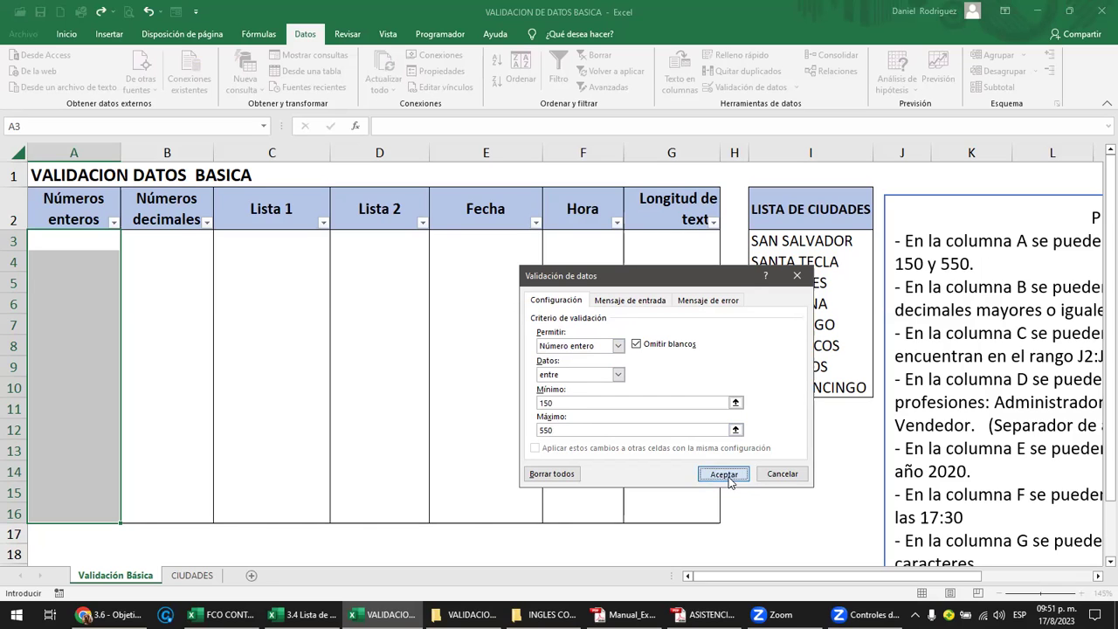
Step: Test A3 with 1, which is rejected, then enter 150
click(72, 259)
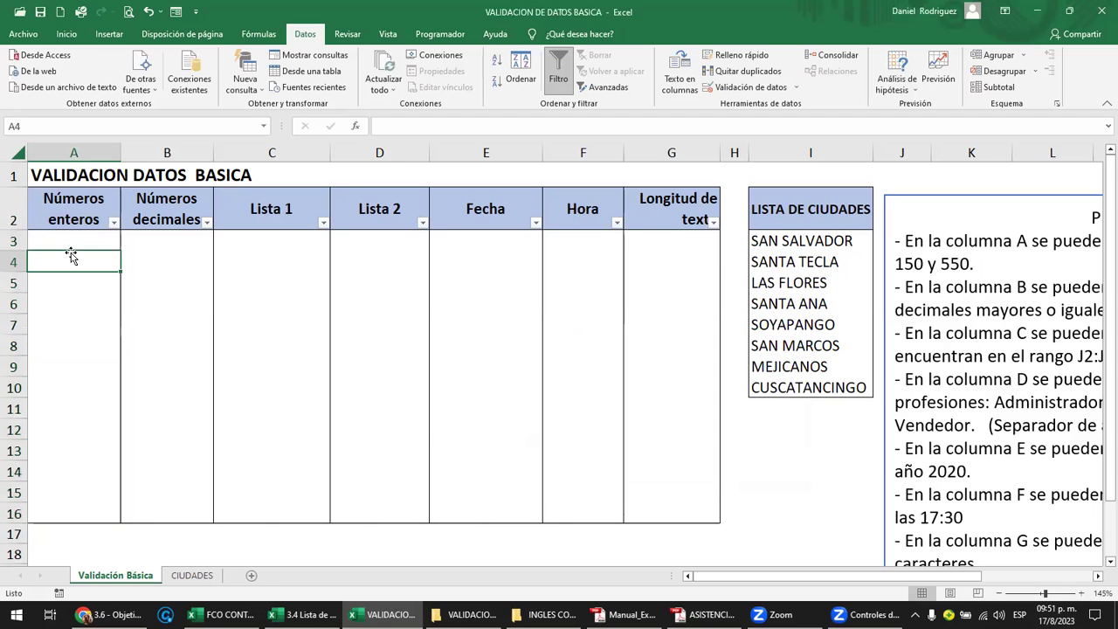
click(72, 247)
text(1)
key(Return)
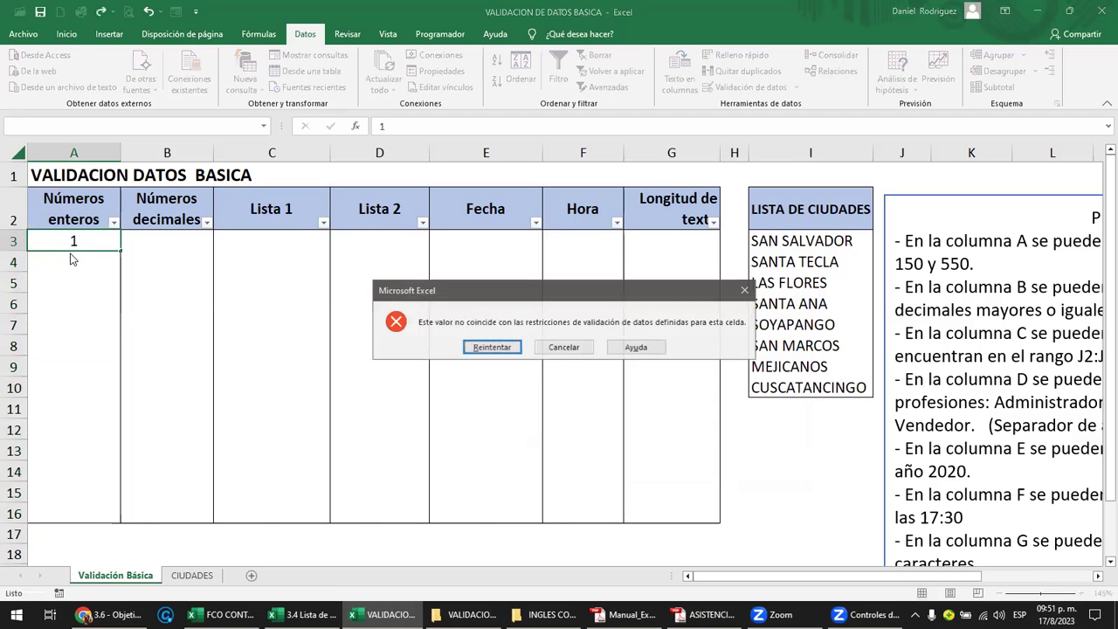
key(Escape)
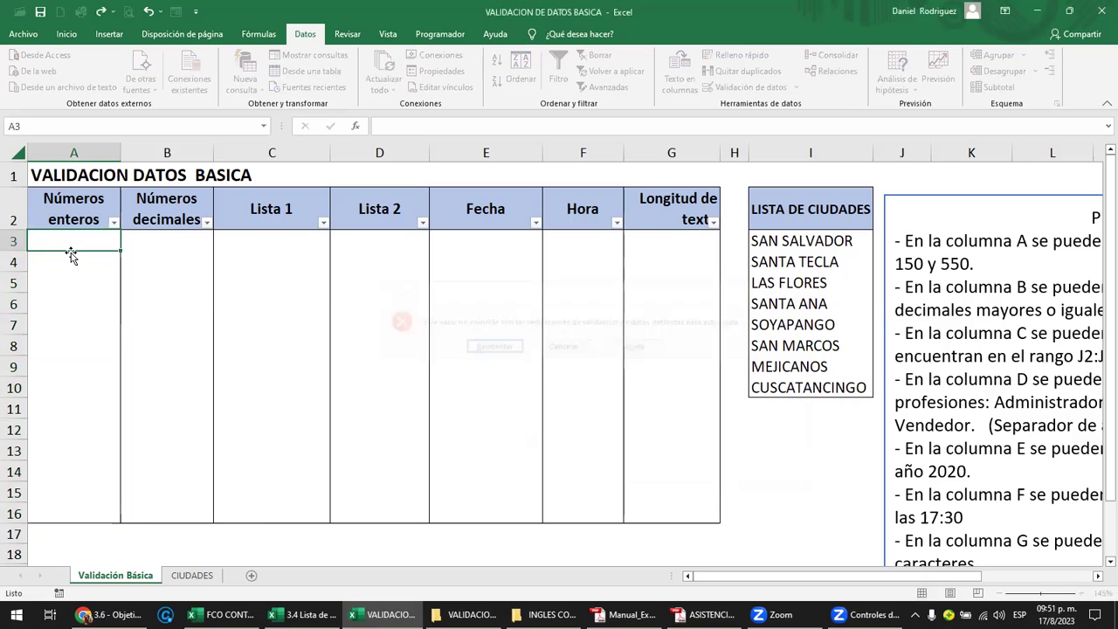
text(150)
key(Return)
key(Return)
Step: Enter 200, correct a rejected 3000 to 300, and replace a rejected 551 with 550
key(Return)
key(Return)
key(Return)
key(Return)
text(200)
key(Return)
key(Return)
key(Return)
text(3000)
key(Return)
key(Return)
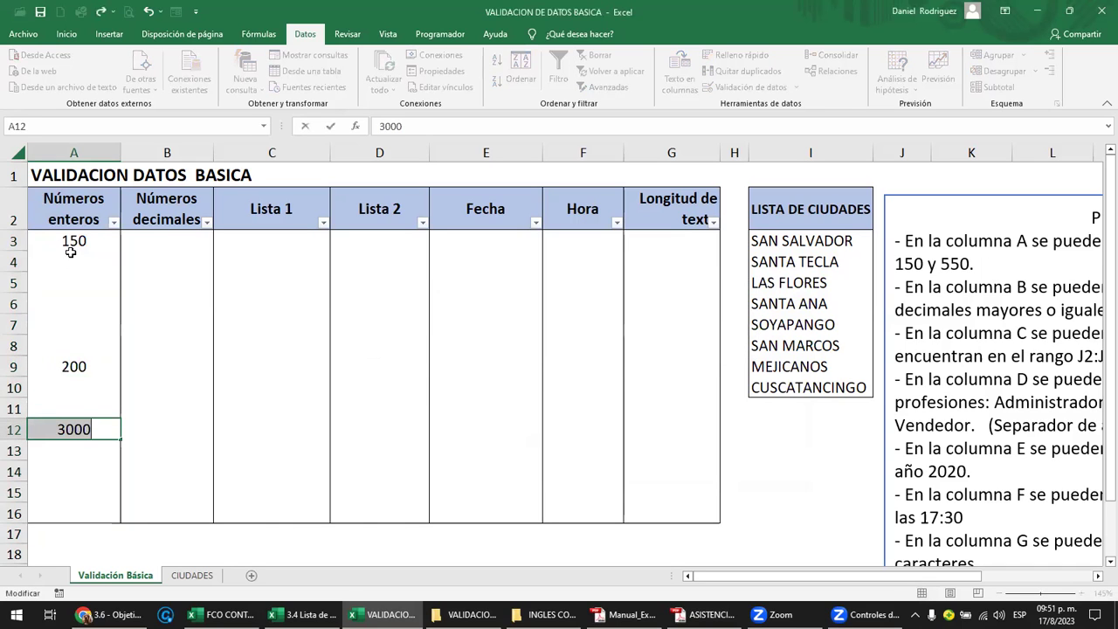
key(End)
key(BackSpace)
key(Return)
key(Down)
key(Down)
key(Down)
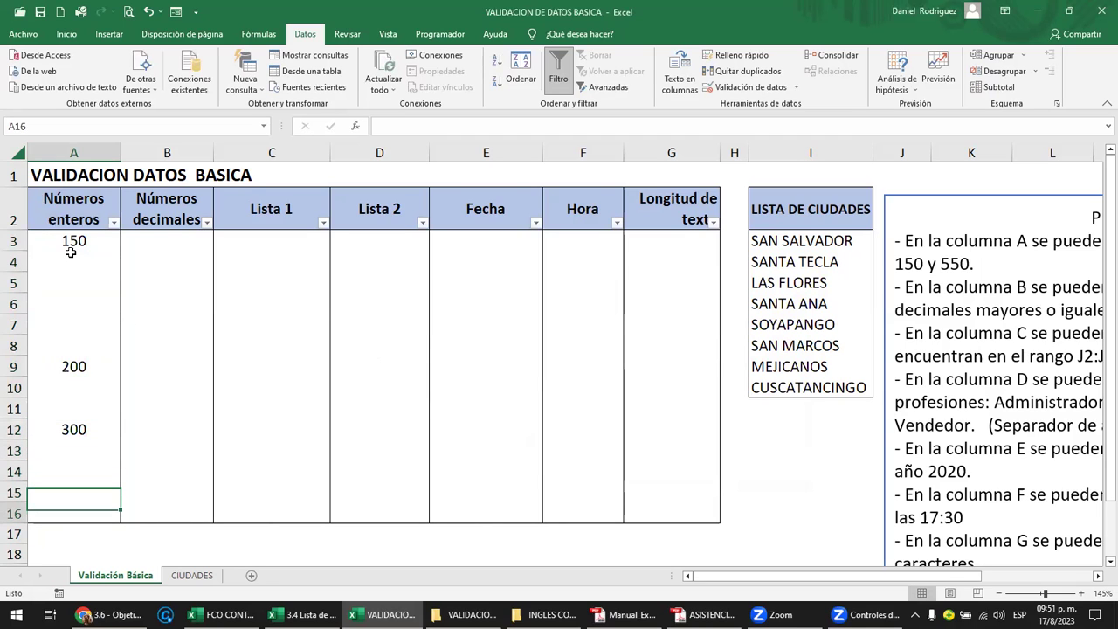
text(551)
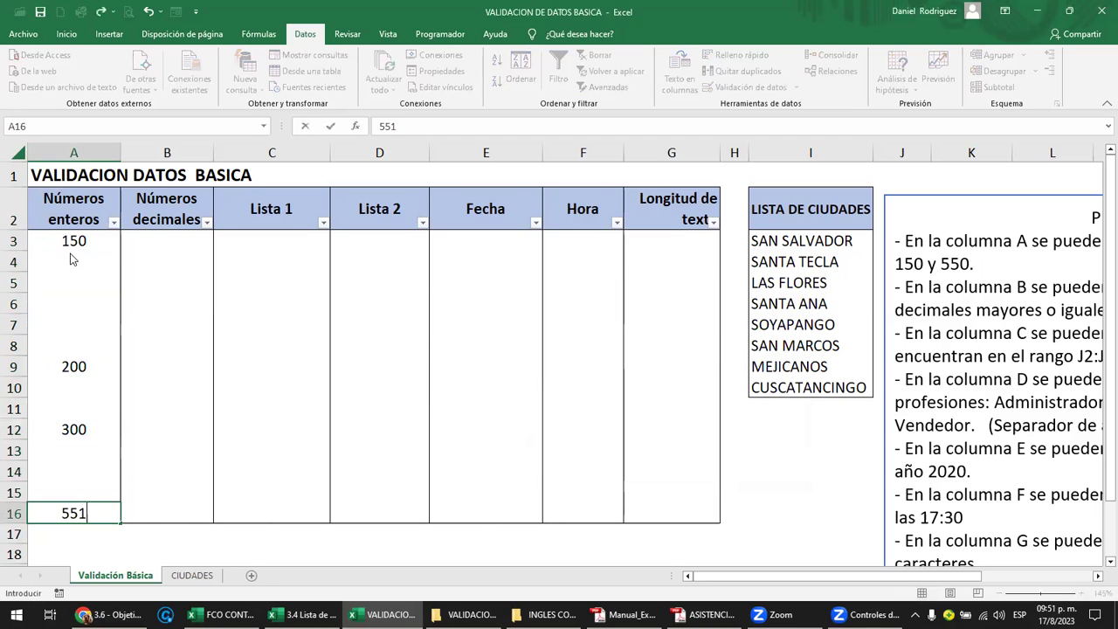
key(Return)
key(Return)
text(550)
key(Return)
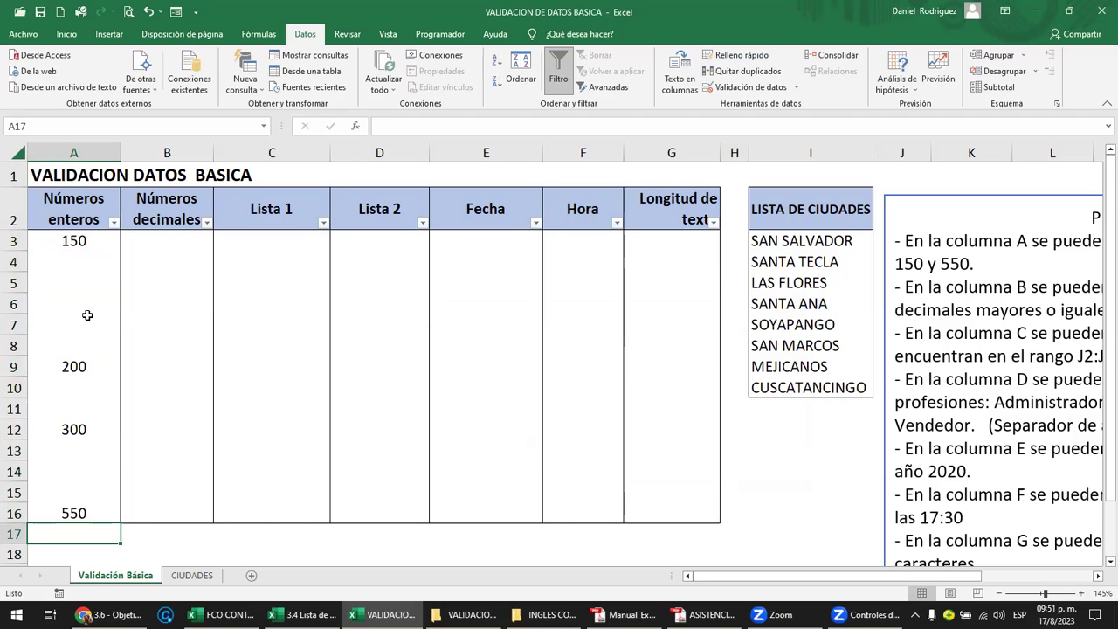
Step: Review the A3 and A16 values, then put 1 in A17 and clear it again
click(68, 513)
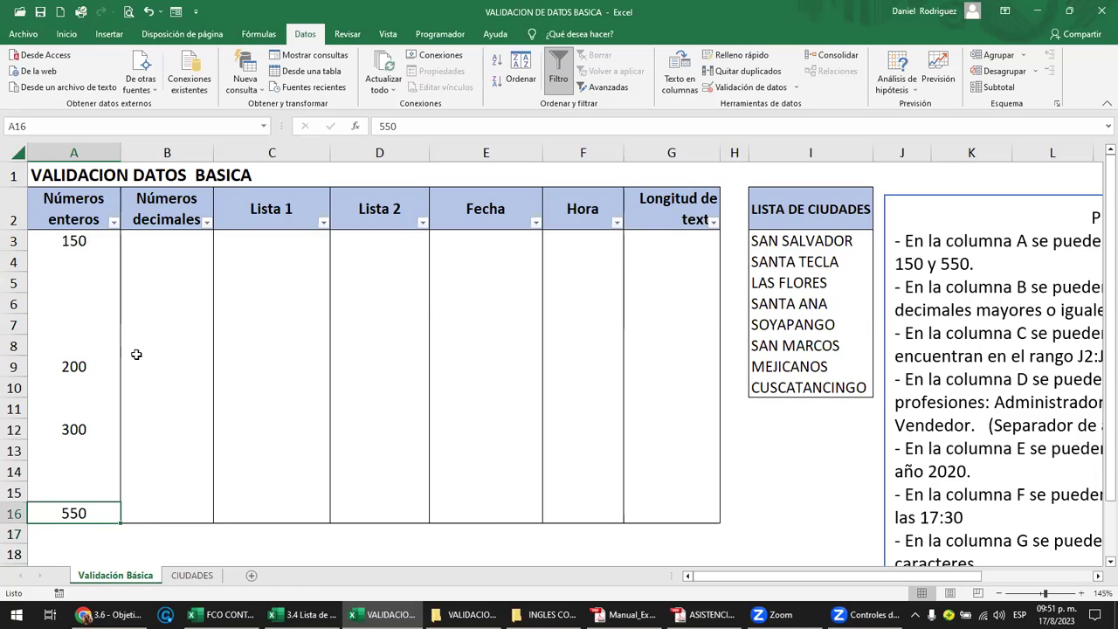
click(80, 244)
click(76, 504)
click(64, 535)
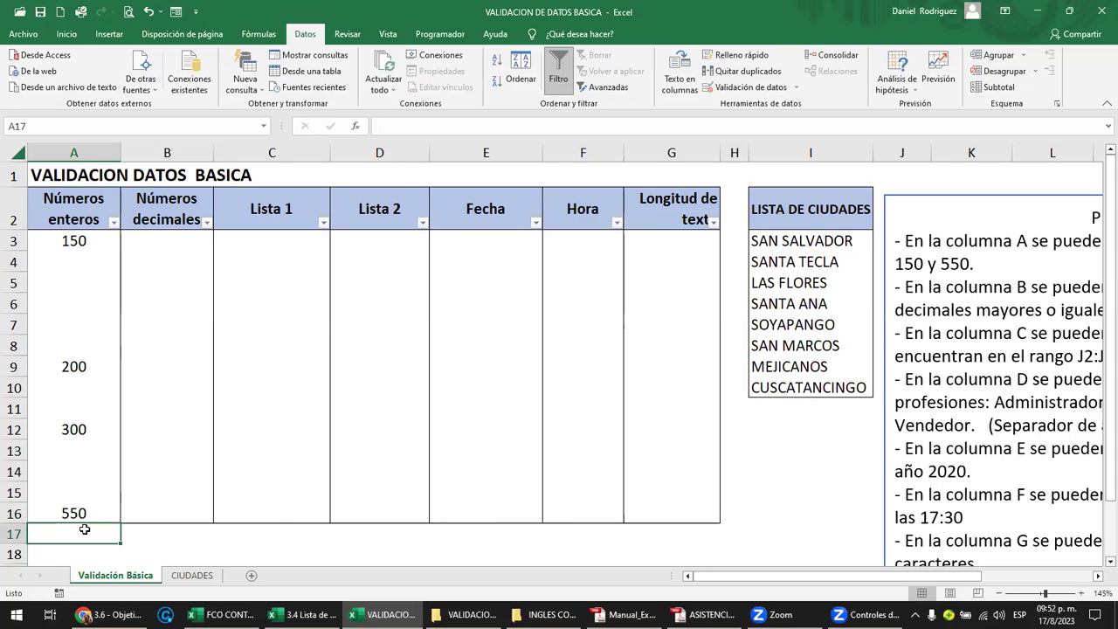
text(1)
key(Return)
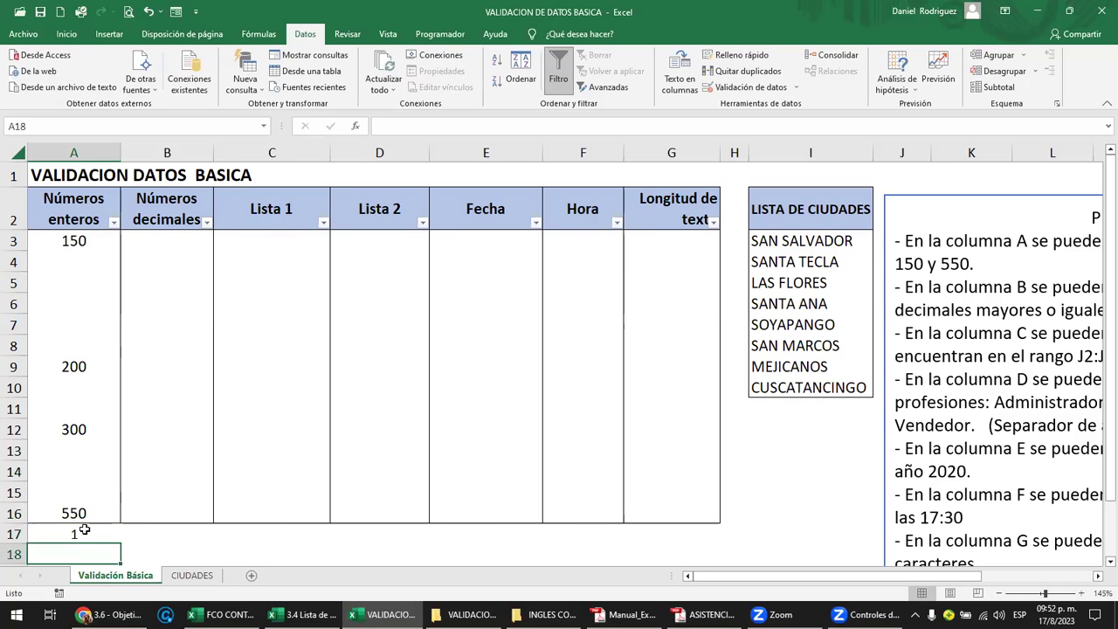
drag(75, 513, 79, 249)
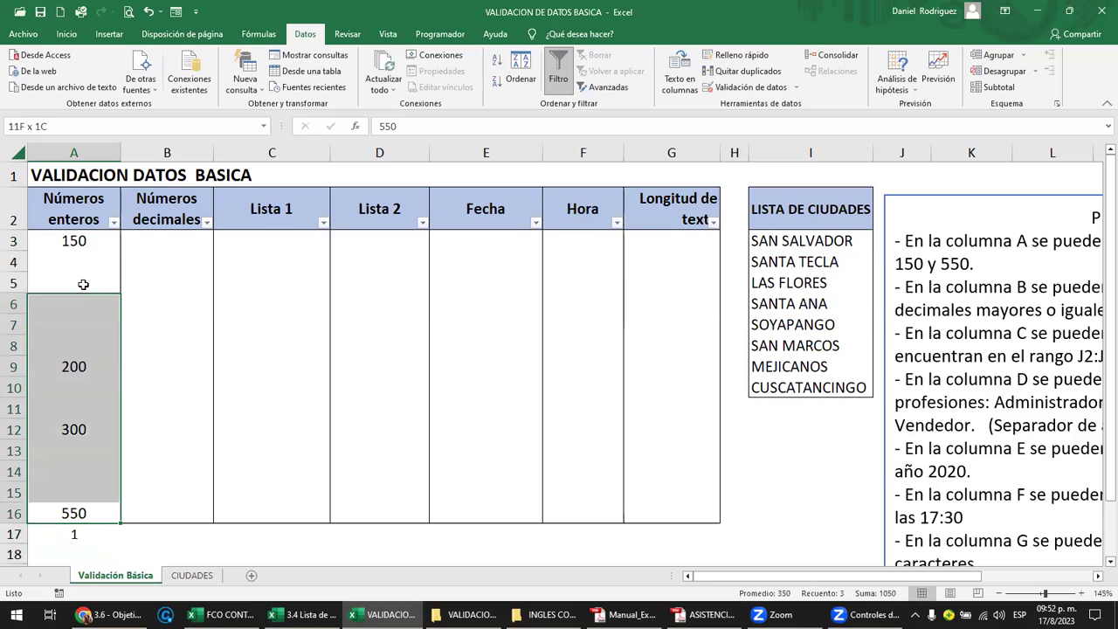
click(153, 508)
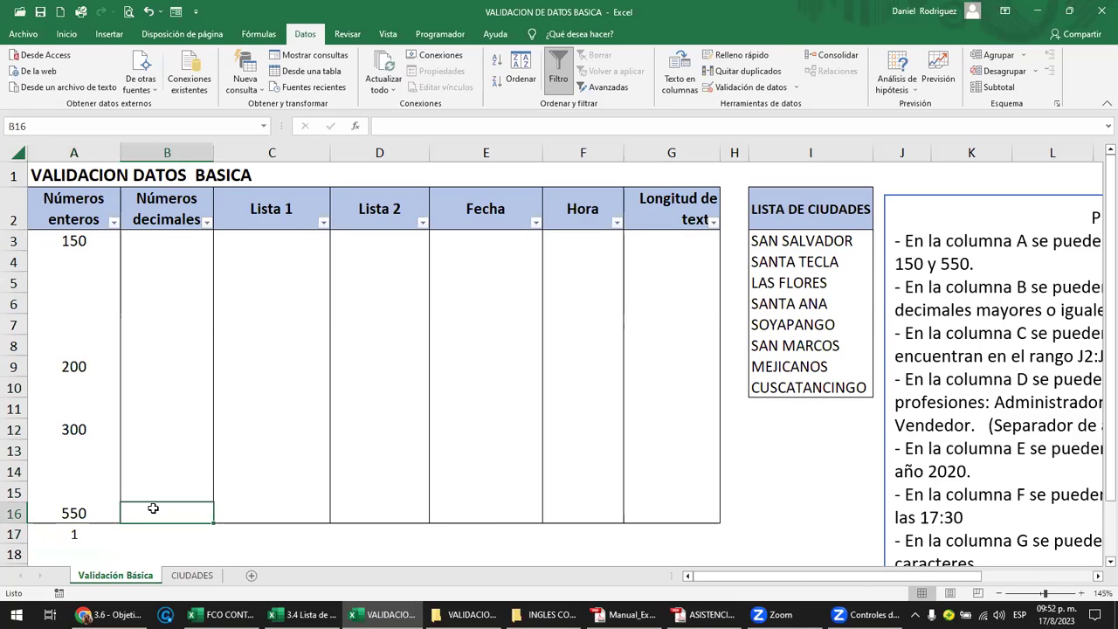
click(61, 536)
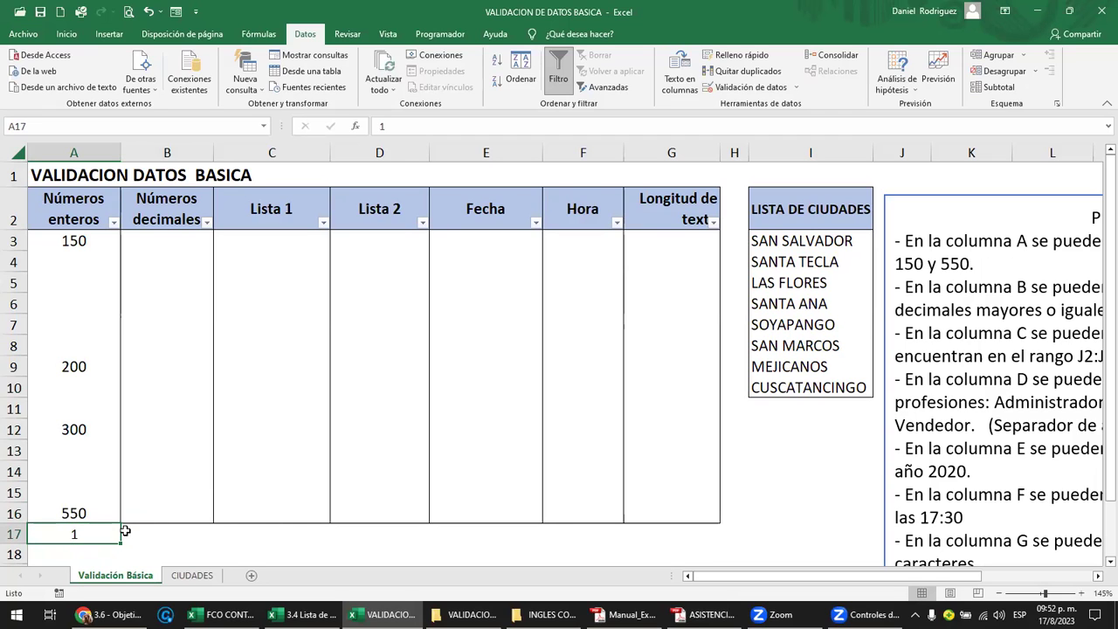
ctrl+scroll(127, 530, down, 1)
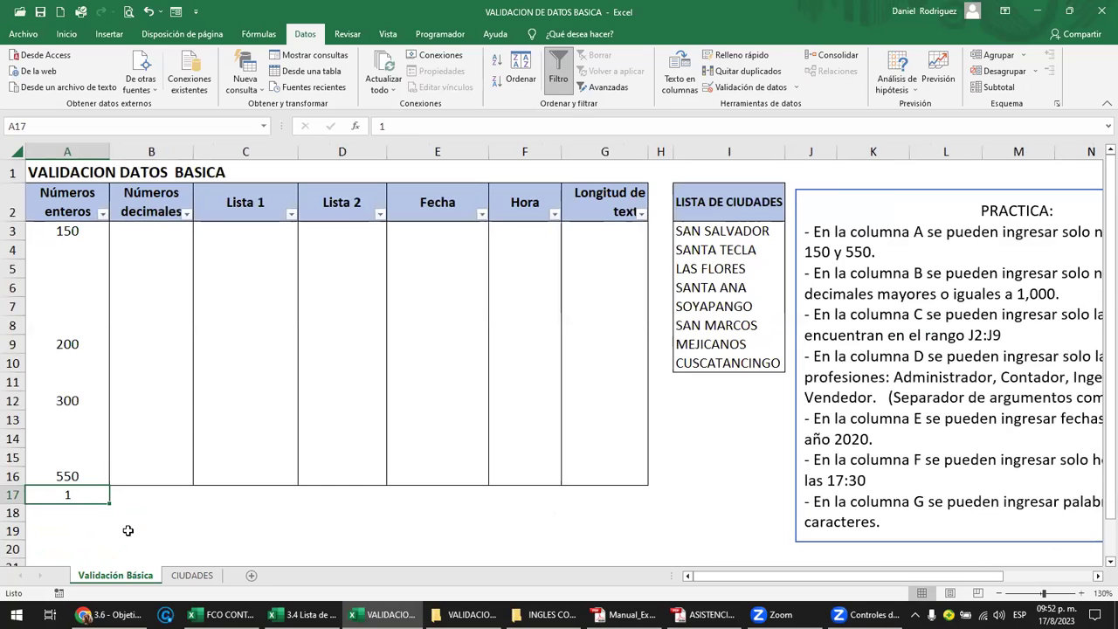
key(Delete)
Step: Select columns A and B, the table's first rows, and row 16 across the table
click(47, 476)
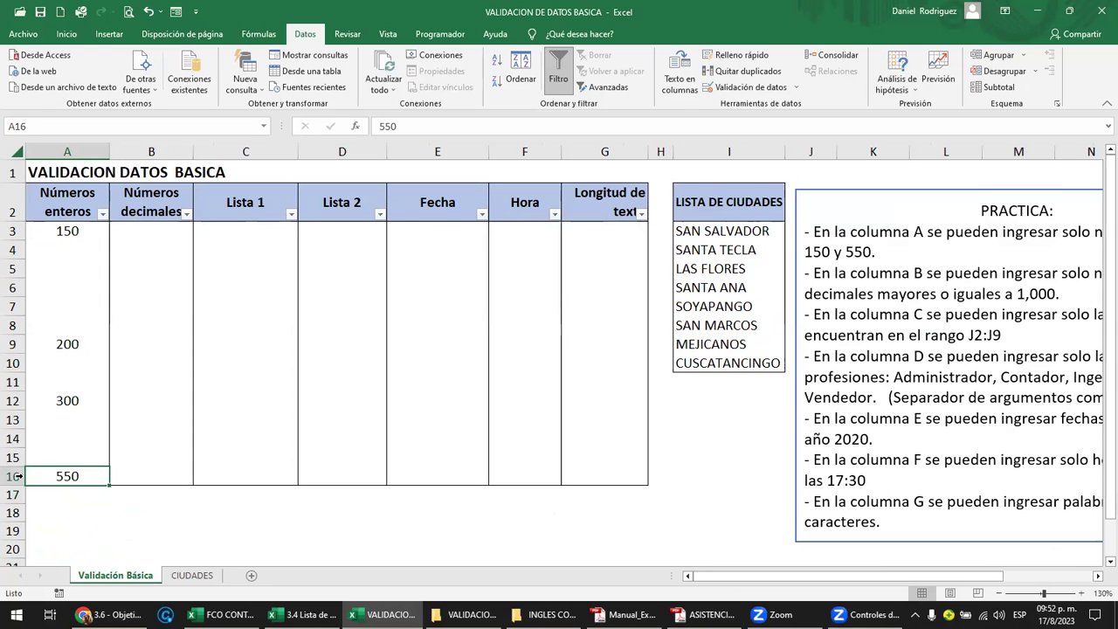
click(70, 152)
click(146, 152)
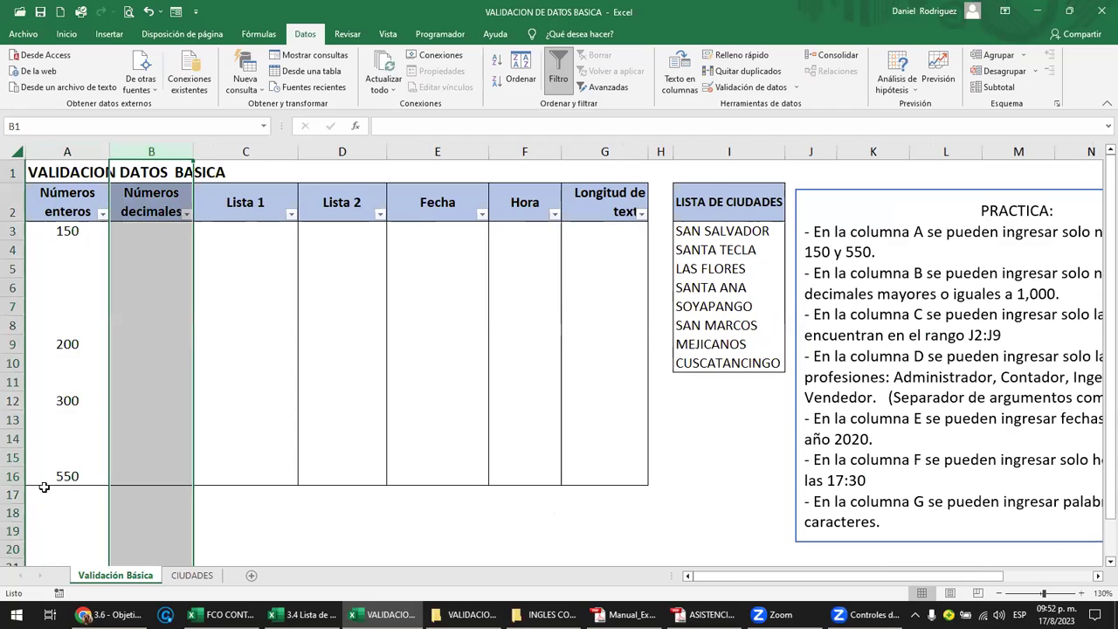
click(50, 476)
mouse_move(67, 214)
mouse_down()
mouse_move(673, 338)
mouse_move(639, 477)
mouse_move(227, 482)
mouse_up()
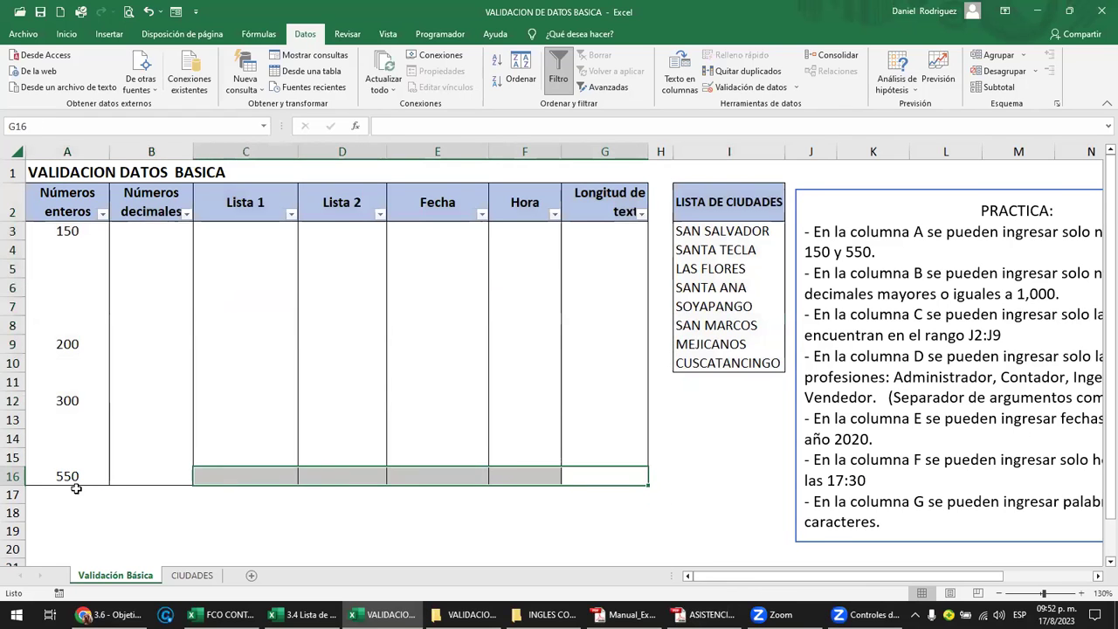
drag(67, 477, 586, 476)
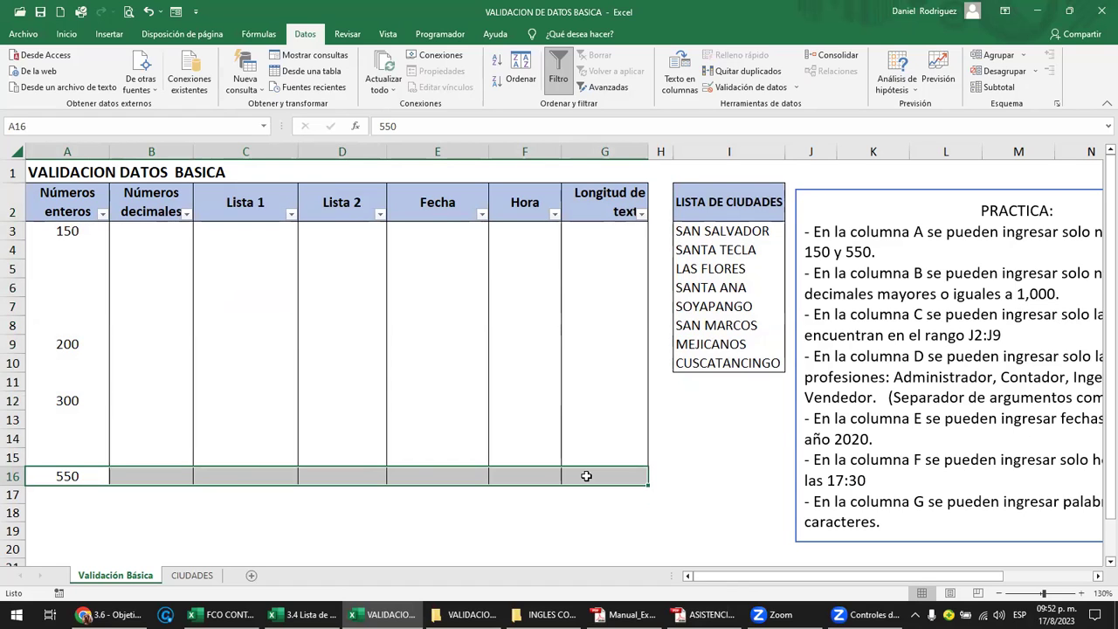
Step: Copy A3:G3 and paste only its validation into rows 17–19 with Pegado especial
key(ctrl+c)
key(Escape)
drag(70, 233, 625, 233)
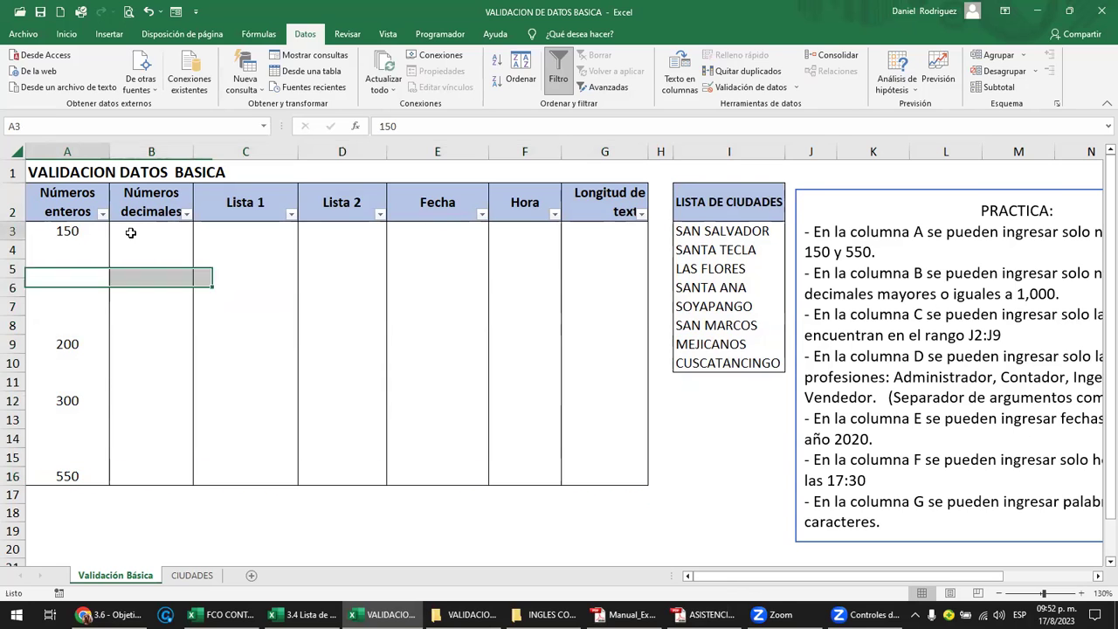
key(ctrl+c)
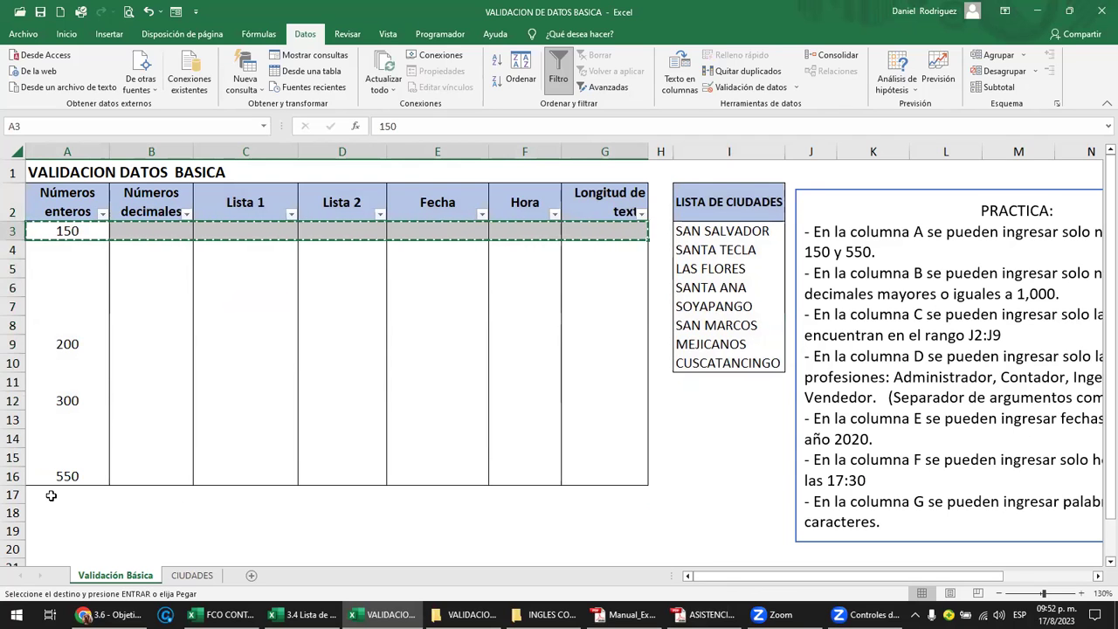
click(50, 495)
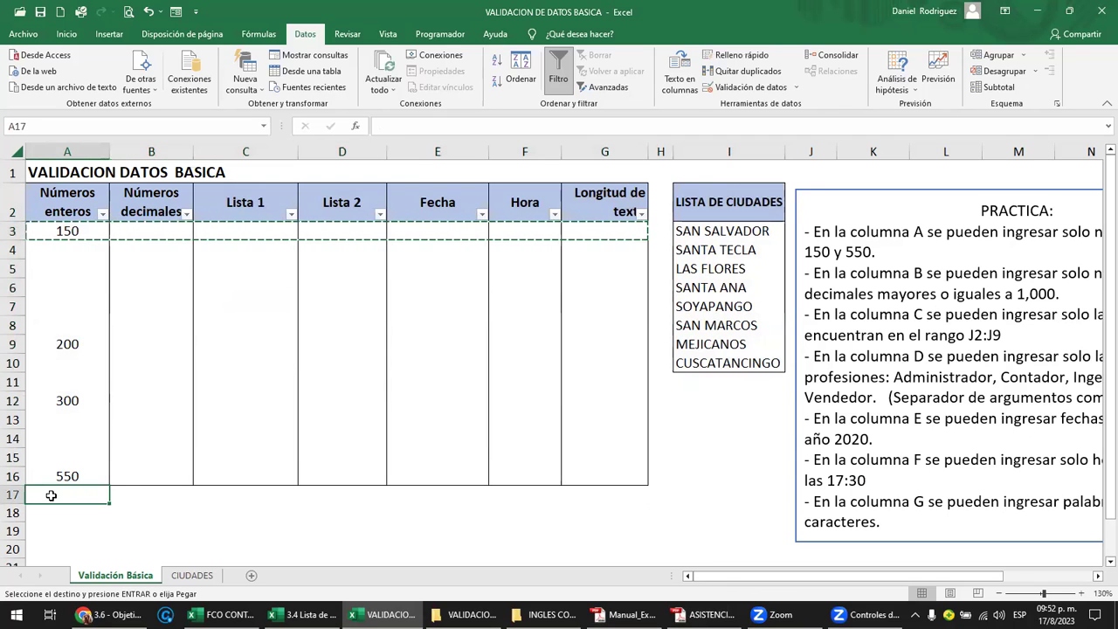
drag(51, 495, 50, 529)
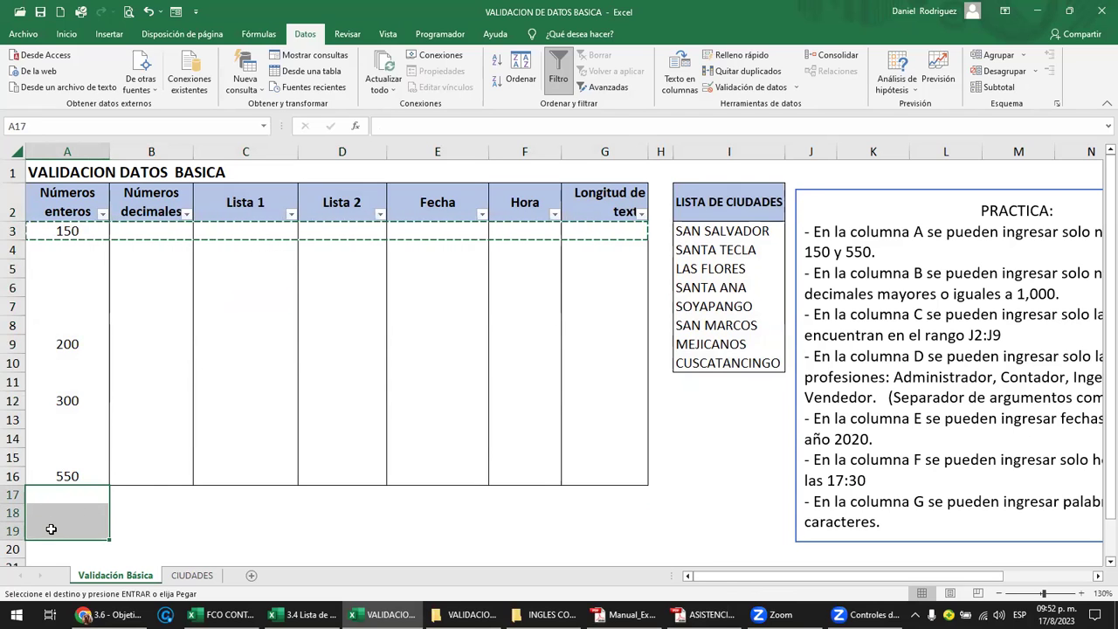
right_click(88, 504)
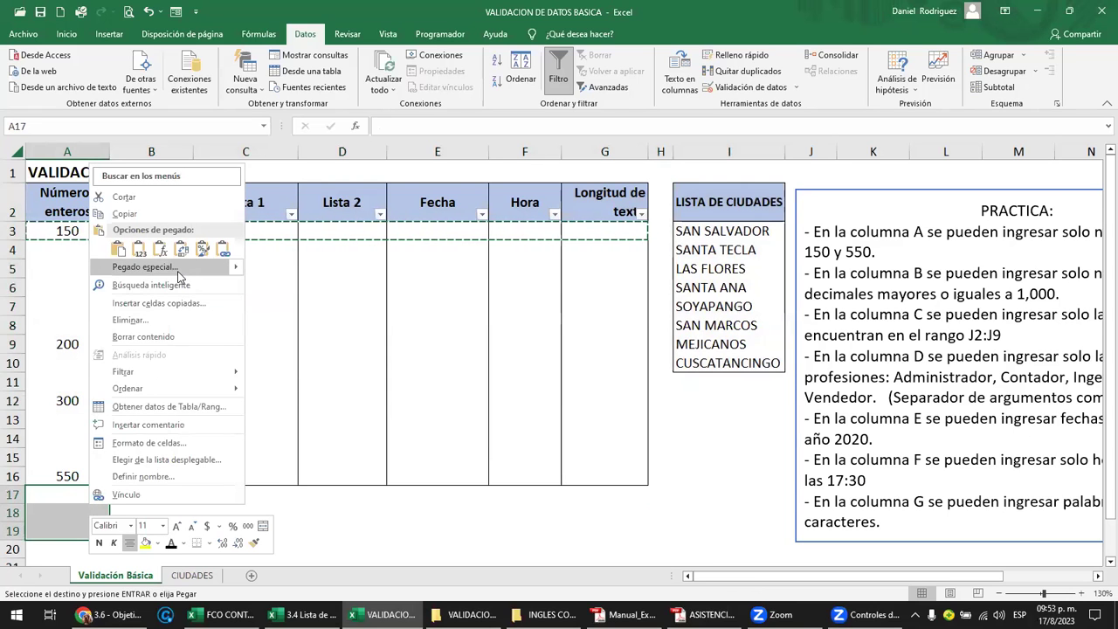
click(179, 269)
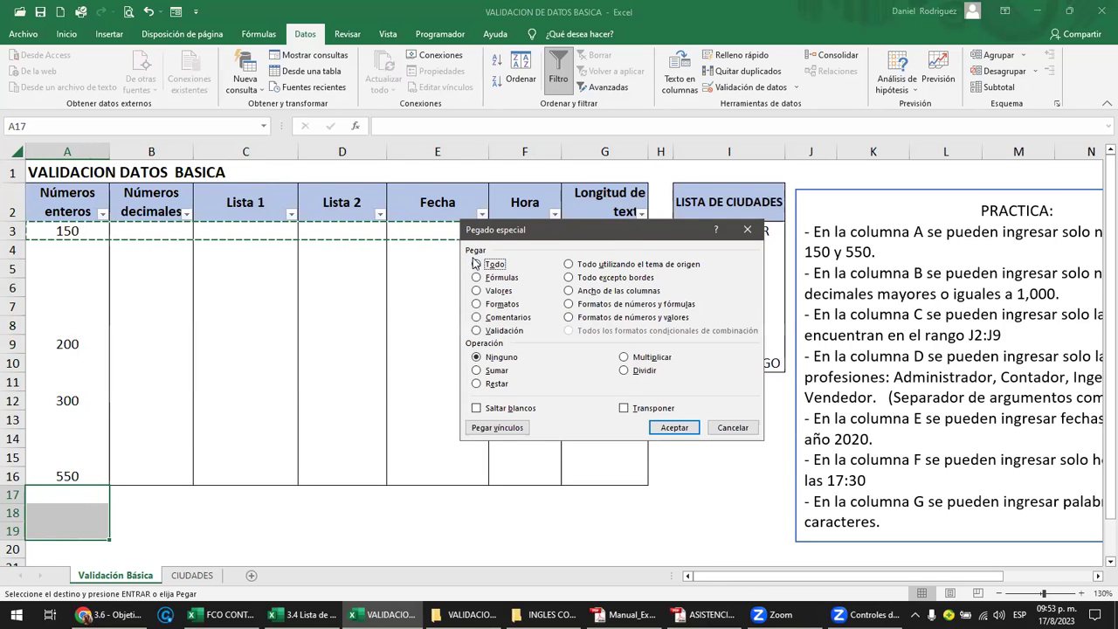
click(477, 332)
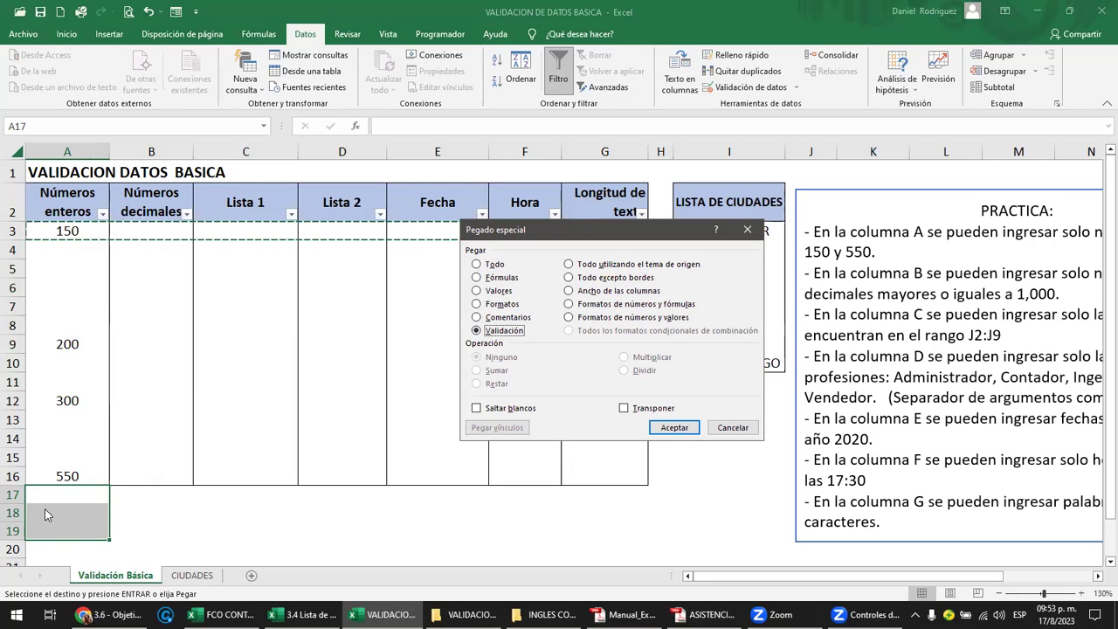
click(660, 427)
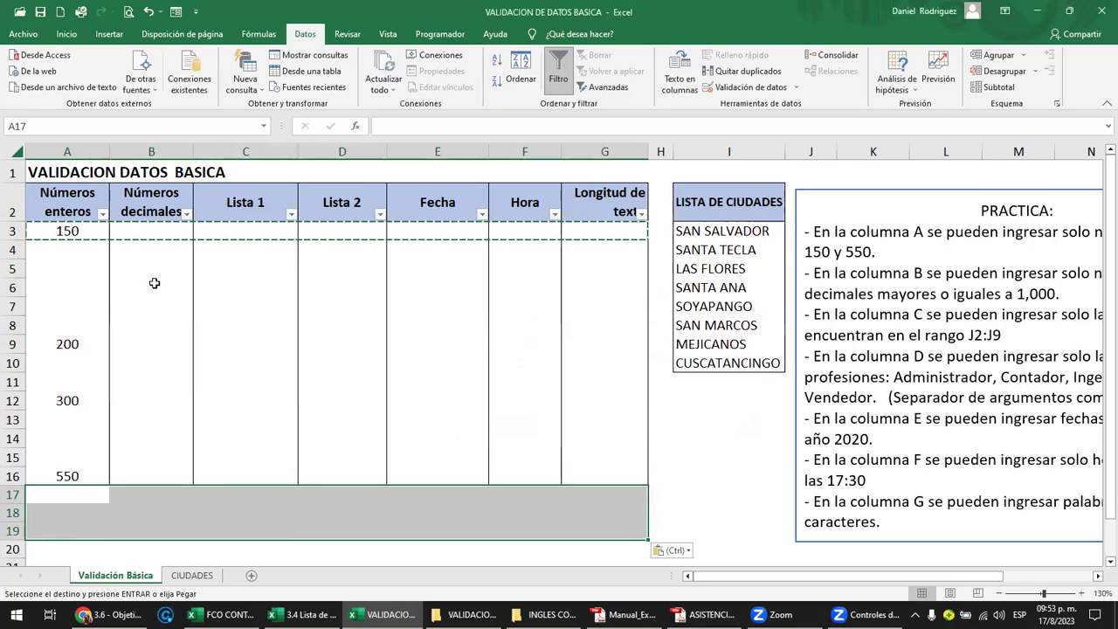
Step: Try entering 1 in A17 and A18; the copied rule rejects it both times
click(69, 500)
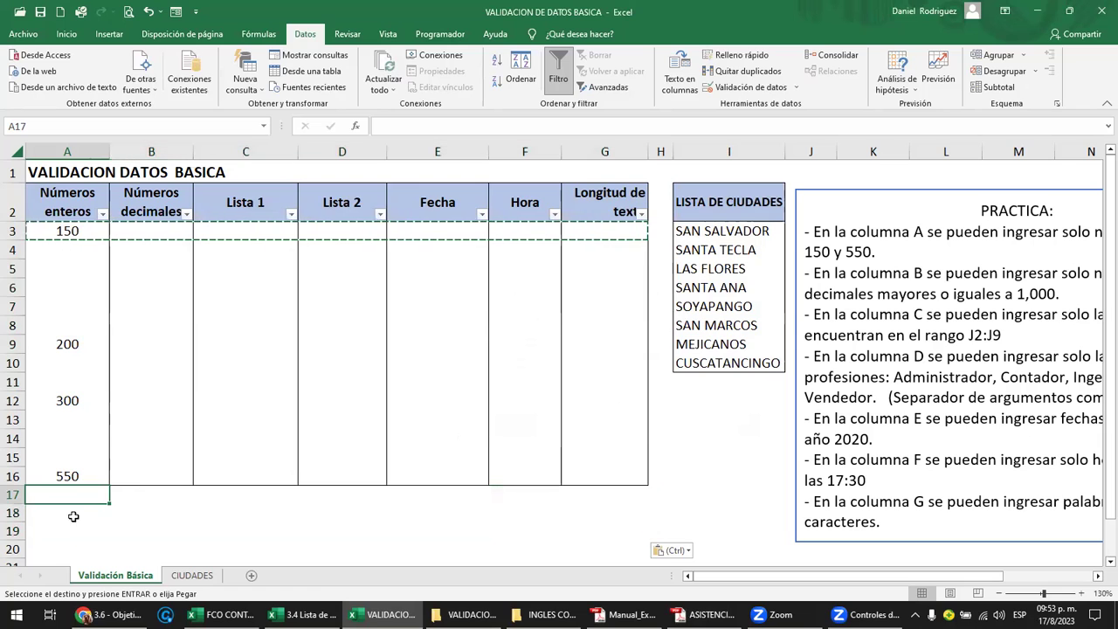
text(1)
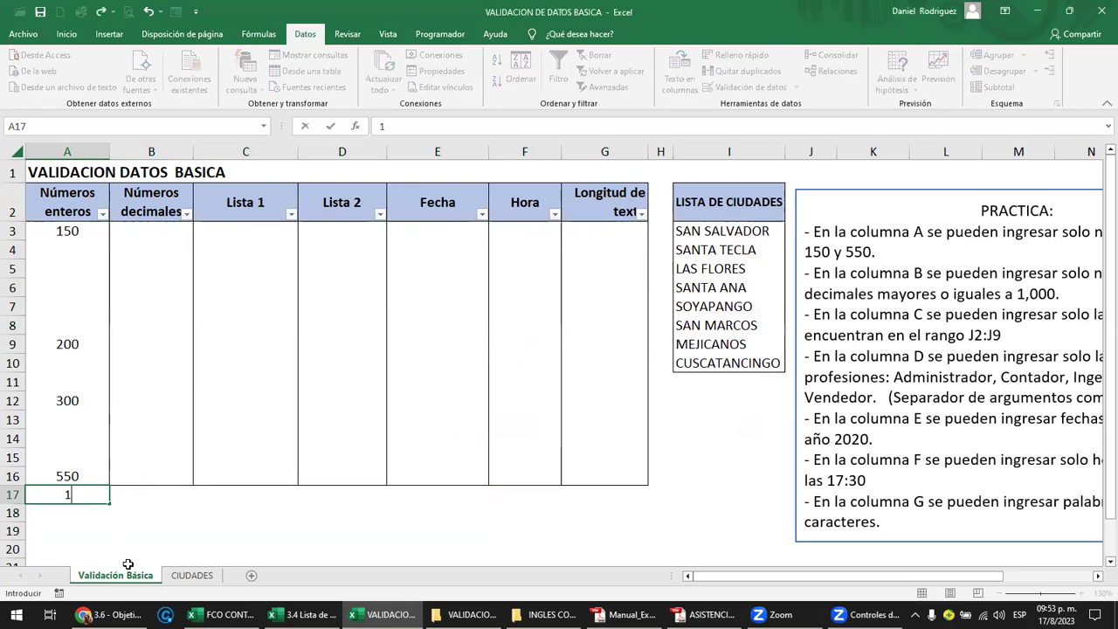
key(Return)
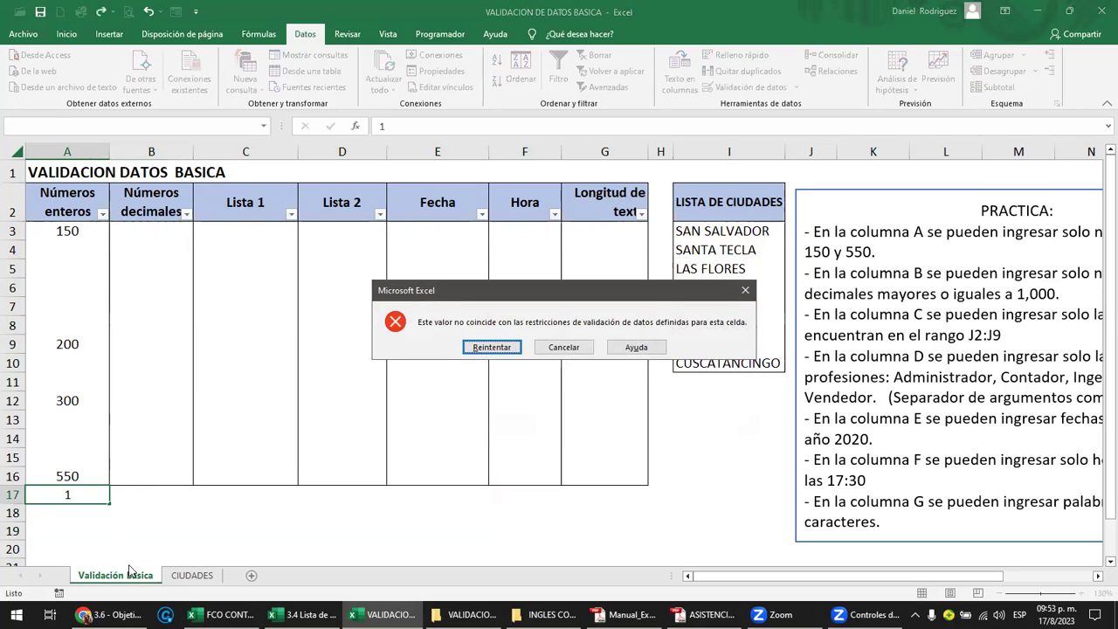
key(Escape)
click(51, 512)
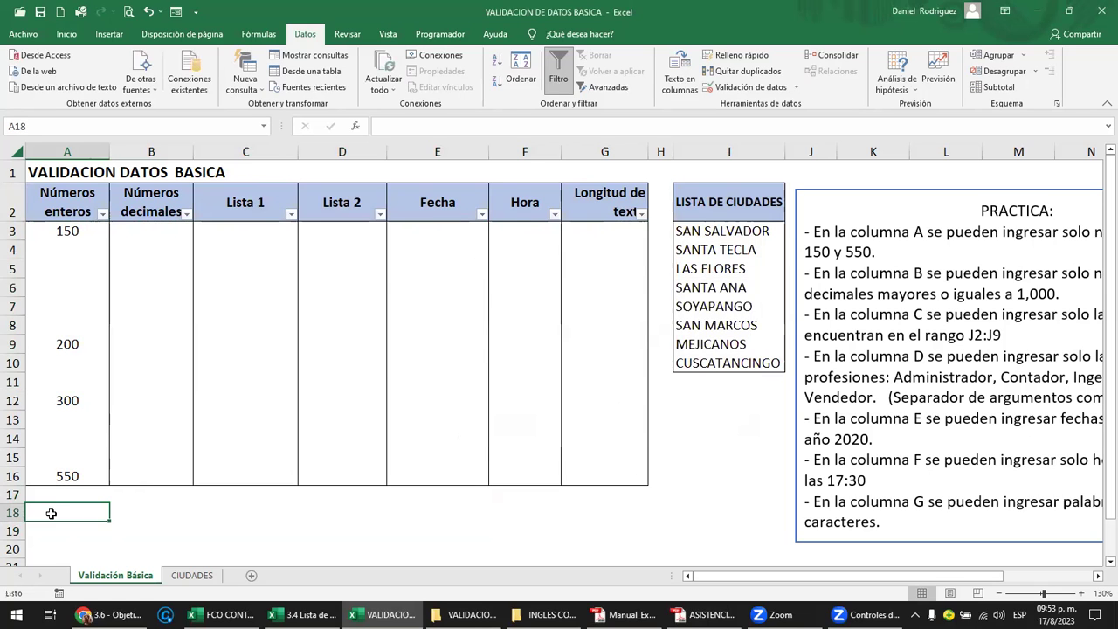
text(1)
key(Return)
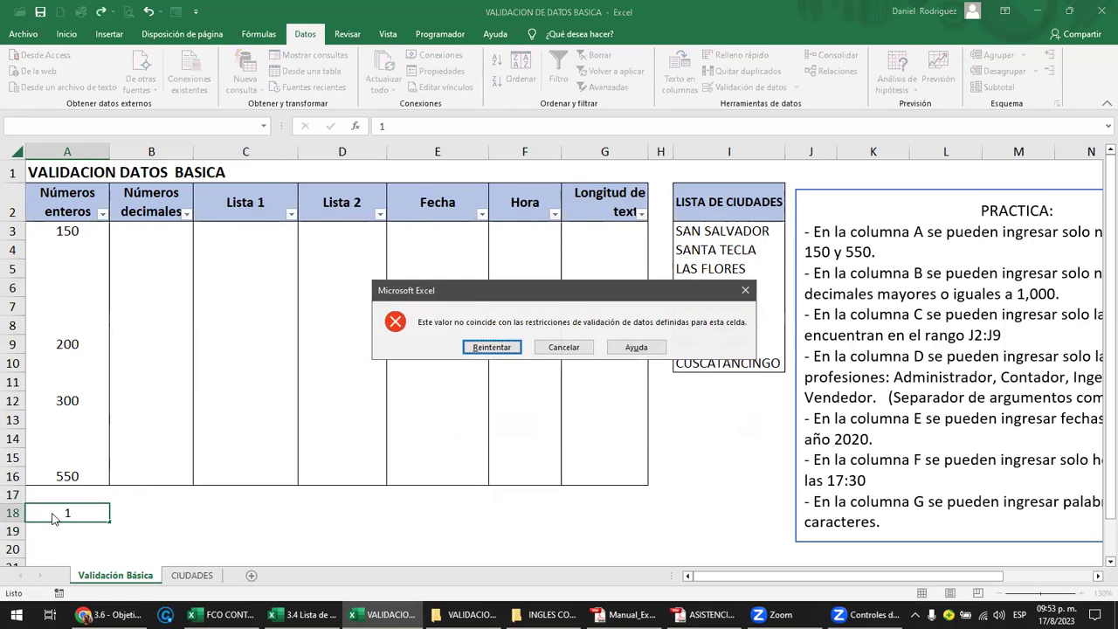
key(Return)
key(Return)
key(Escape)
Step: Try 1 in A19, which is rejected, then enter 1 in A20, which accepts it
key(Return)
text(1)
key(Return)
key(Return)
key(Escape)
key(Return)
text(1)
key(Return)
key(Up)
key(Return)
key(Up)
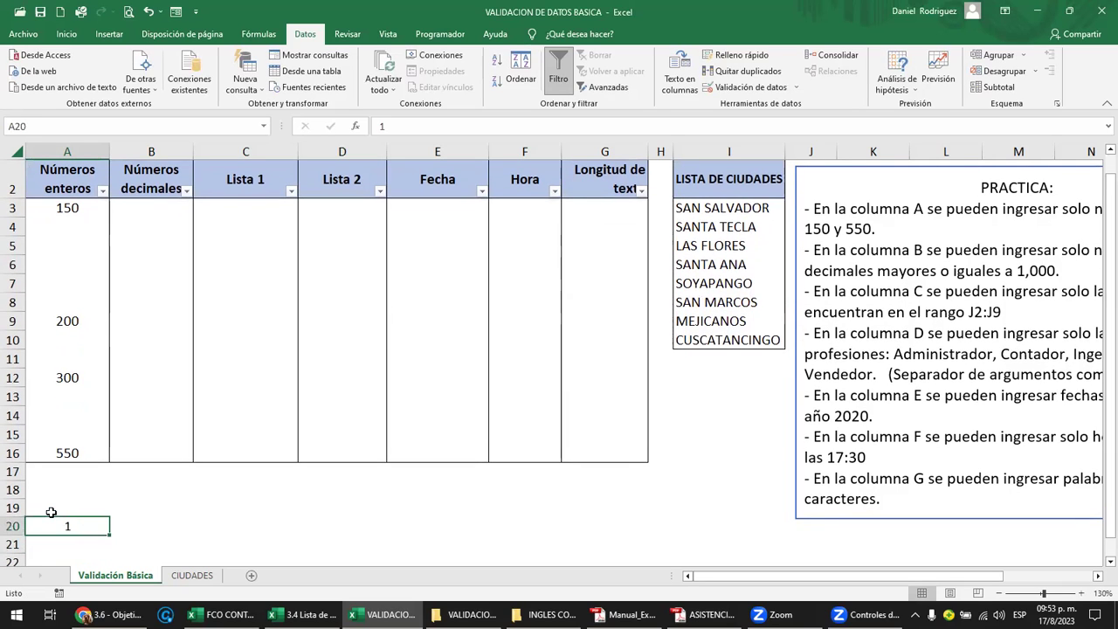
Step: Remove all validation from A17:A19 with Borrar todos
click(56, 453)
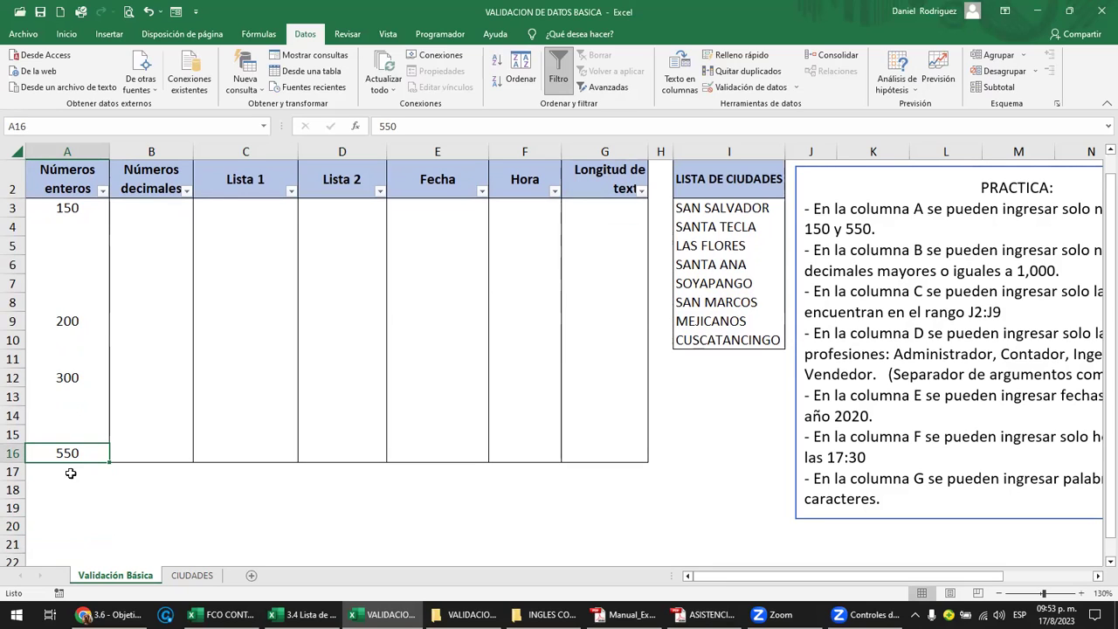
drag(61, 472, 54, 506)
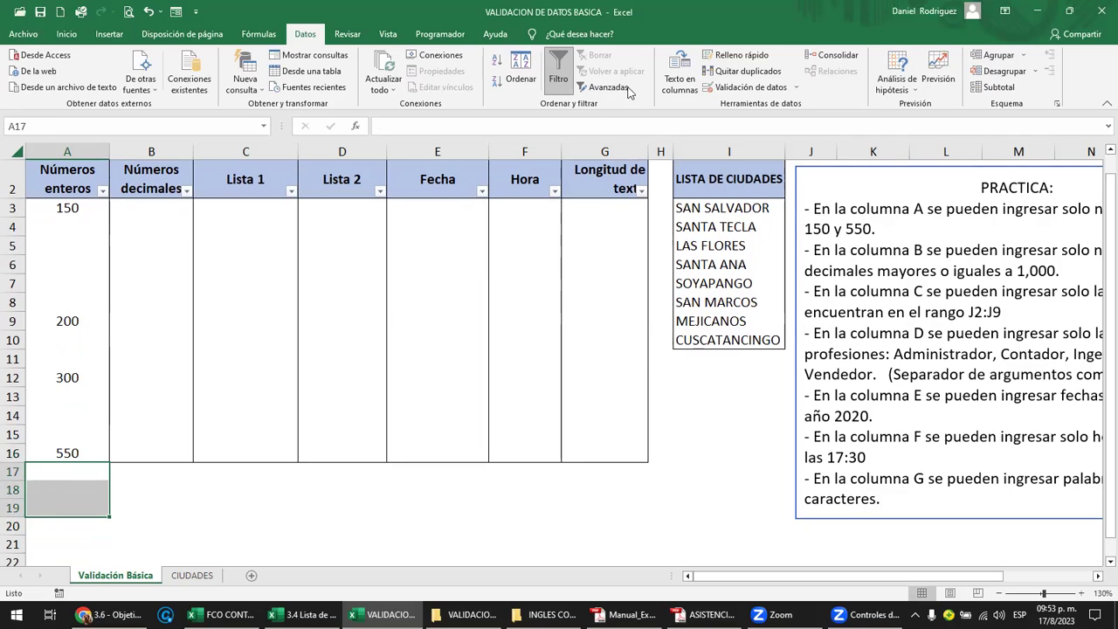
click(795, 88)
click(769, 104)
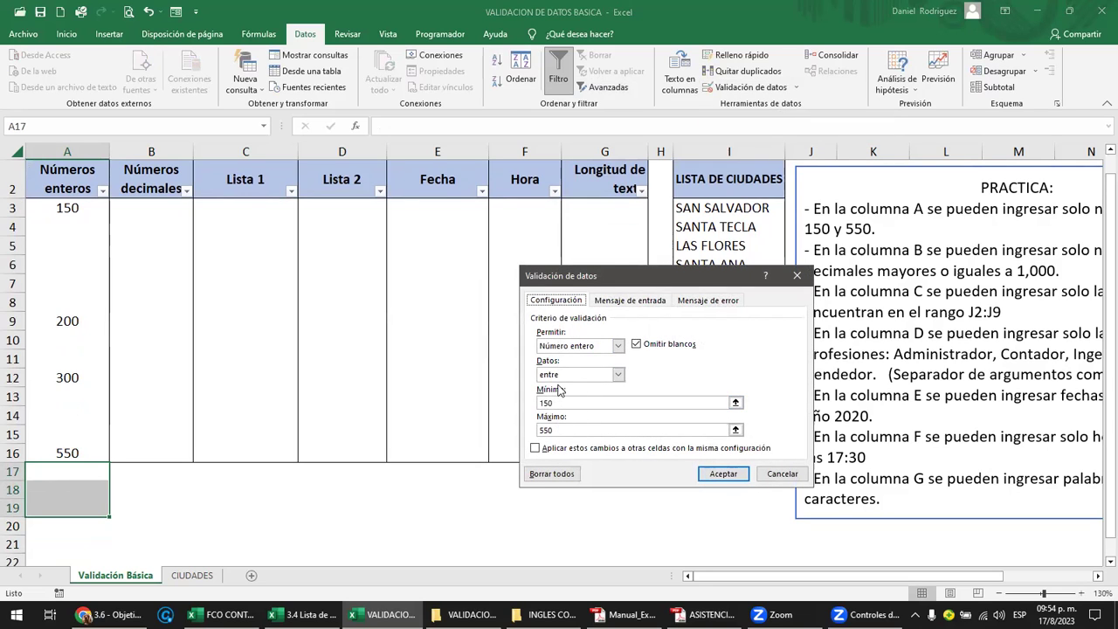
click(551, 474)
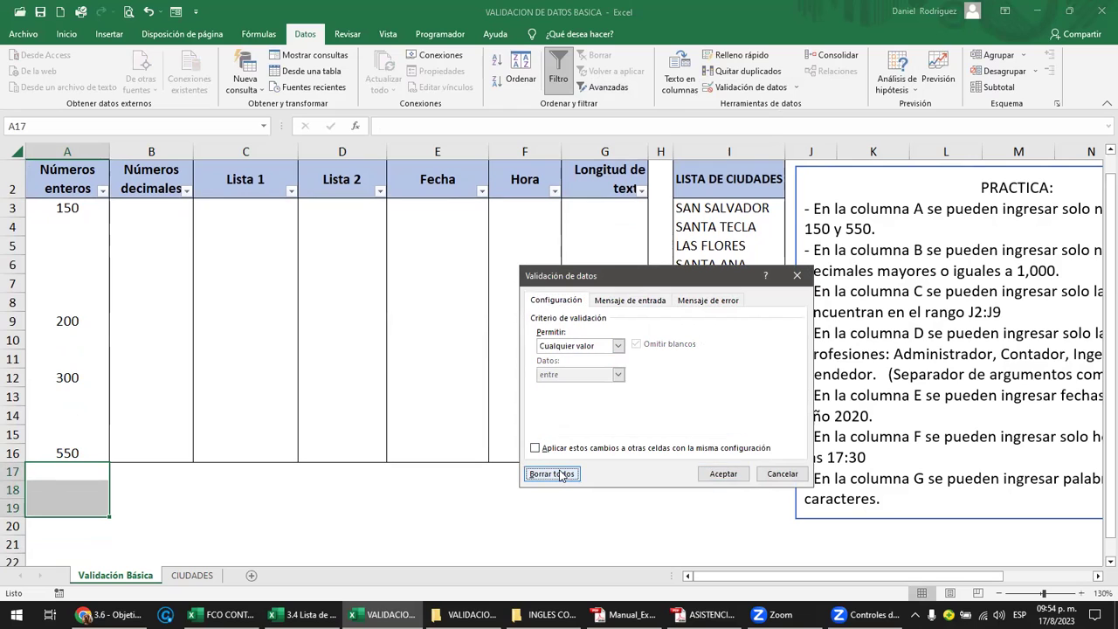
click(723, 473)
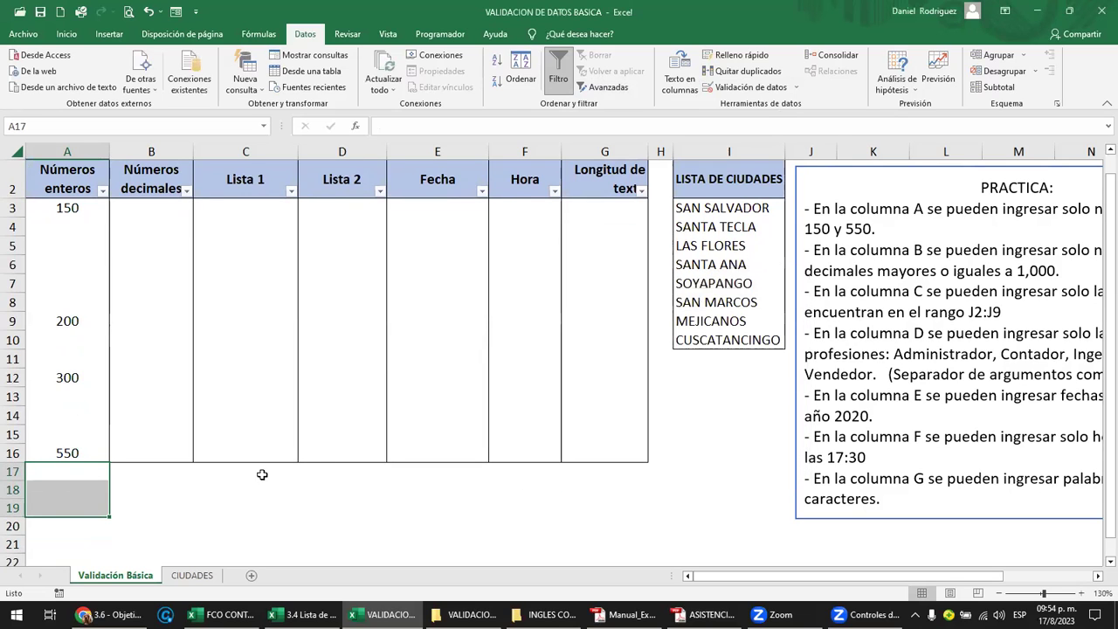
Step: Enter 1 in A17, A18 and A19, then delete the three test values
click(82, 476)
text(1)
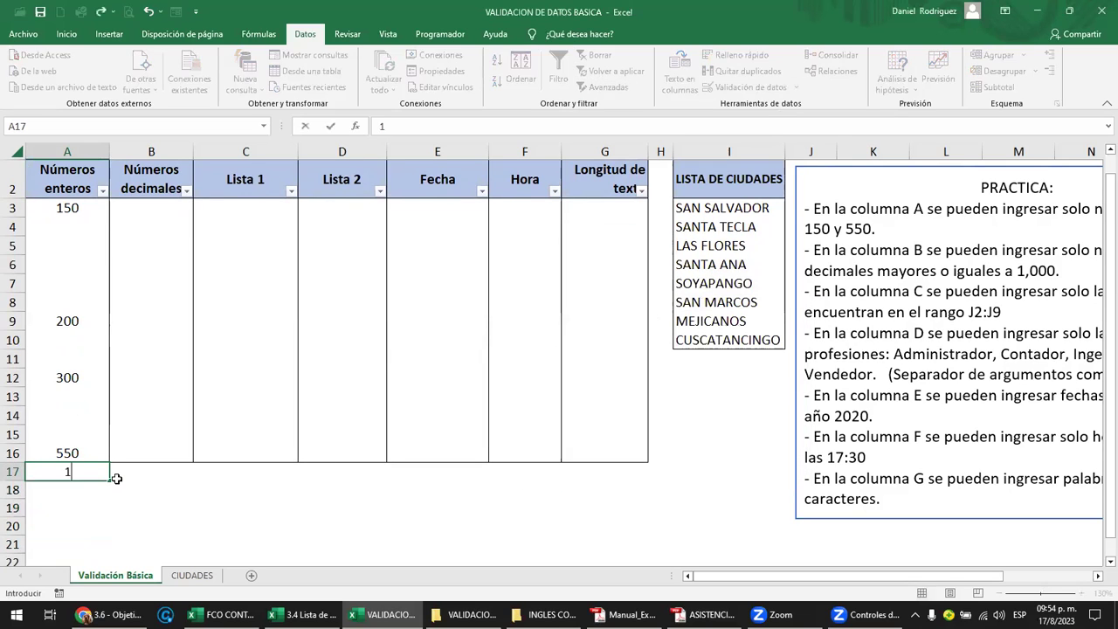
key(Return)
text(1)
key(Return)
text(1)
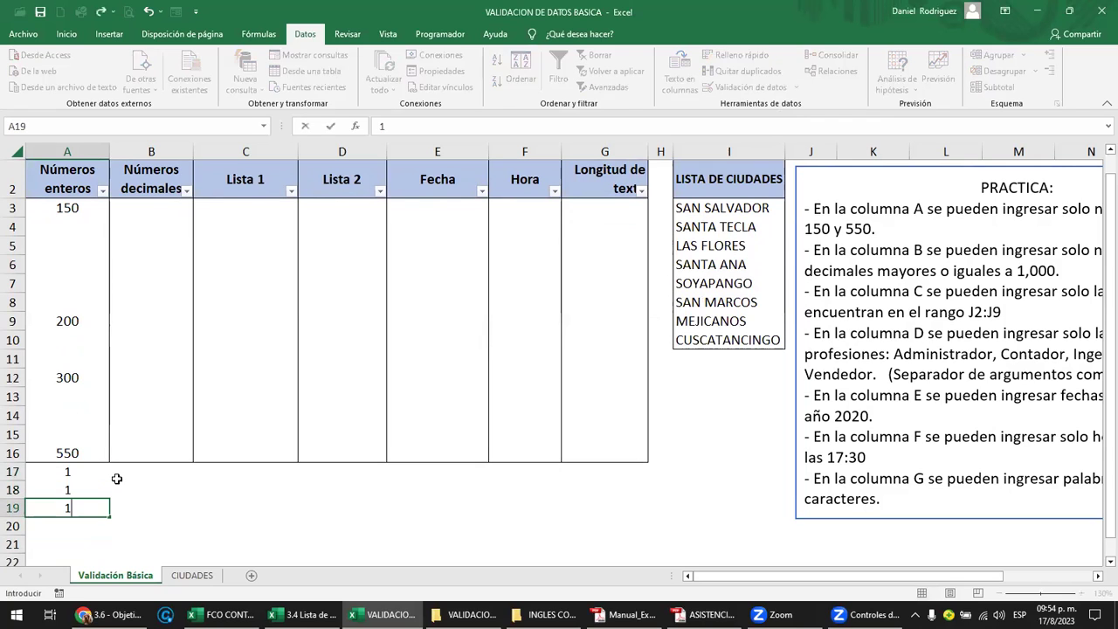
key(Return)
key(Up)
key(shift+Up)
key(shift+Up)
key(Delete)
click(74, 453)
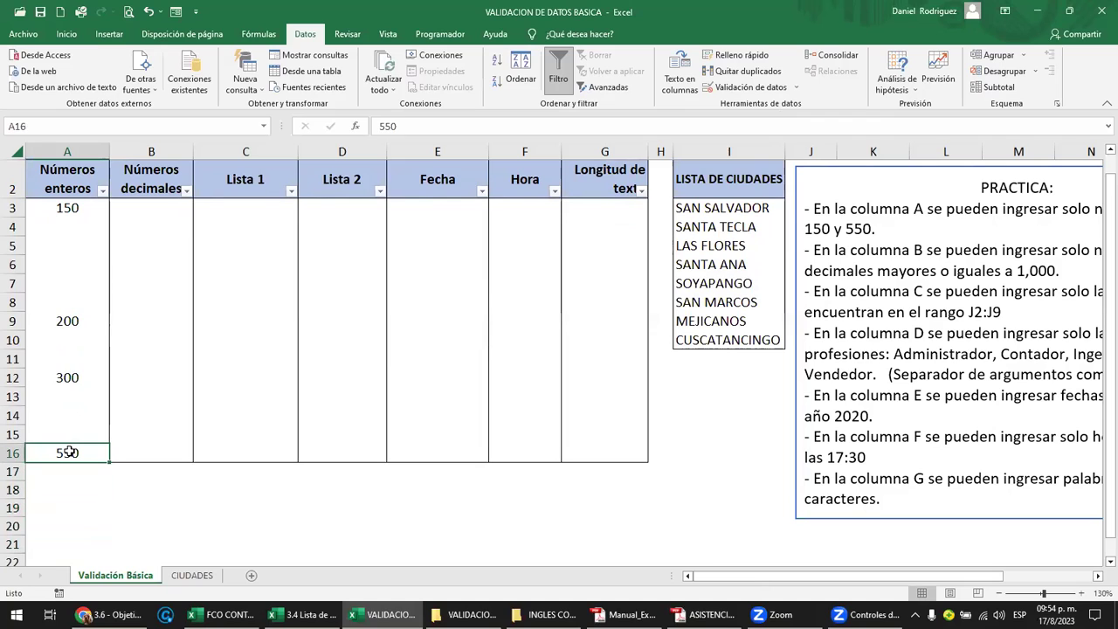
drag(46, 453, 611, 453)
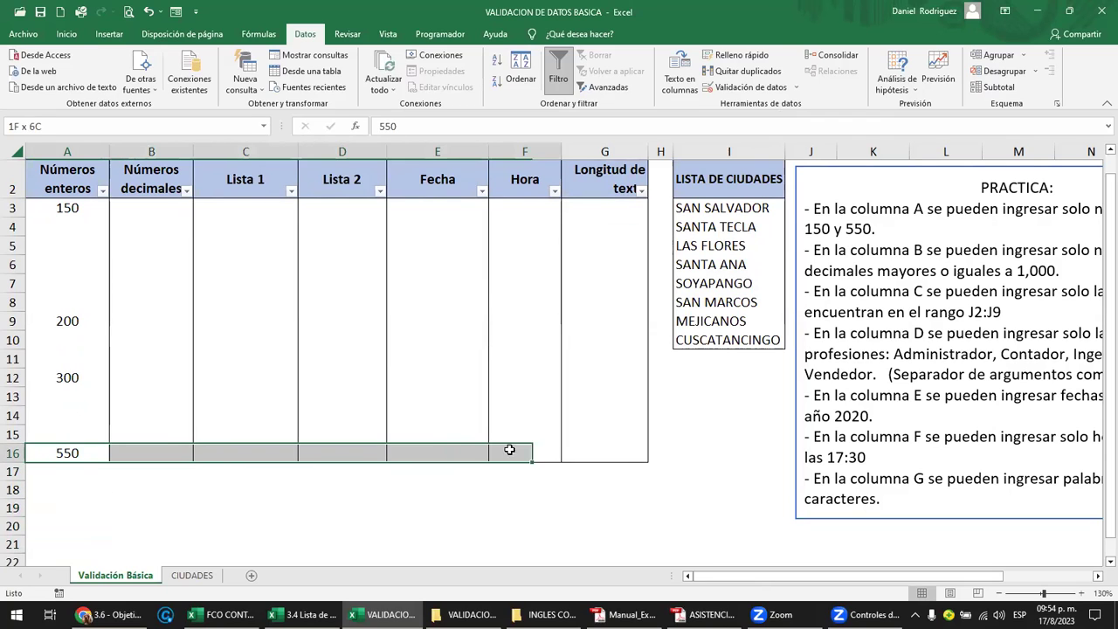
key(ctrl+c)
drag(67, 471, 63, 535)
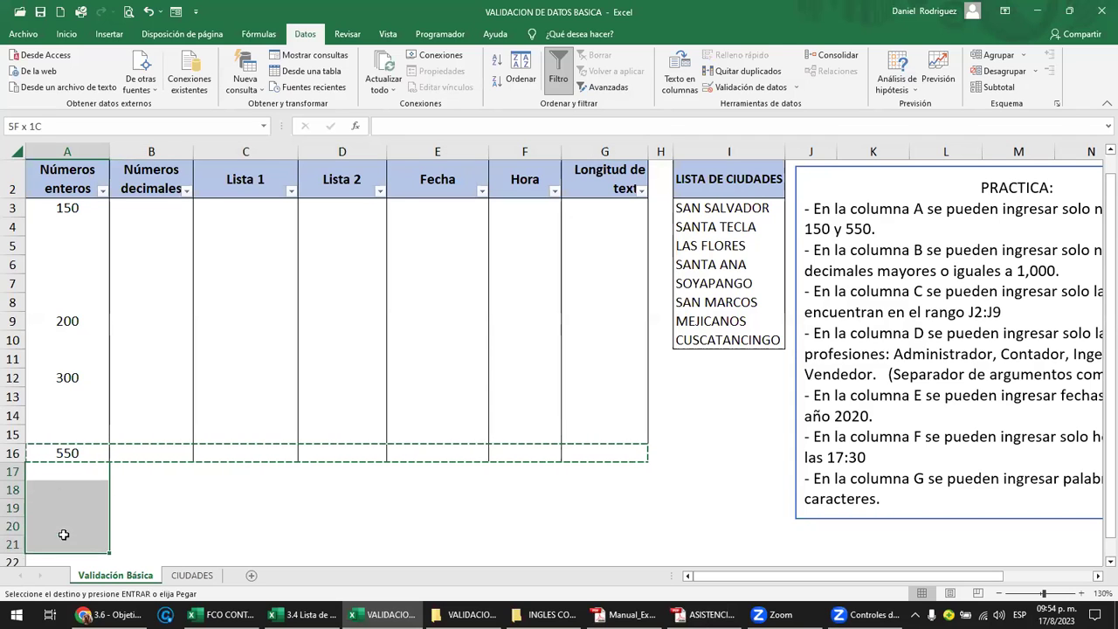
right_click(61, 484)
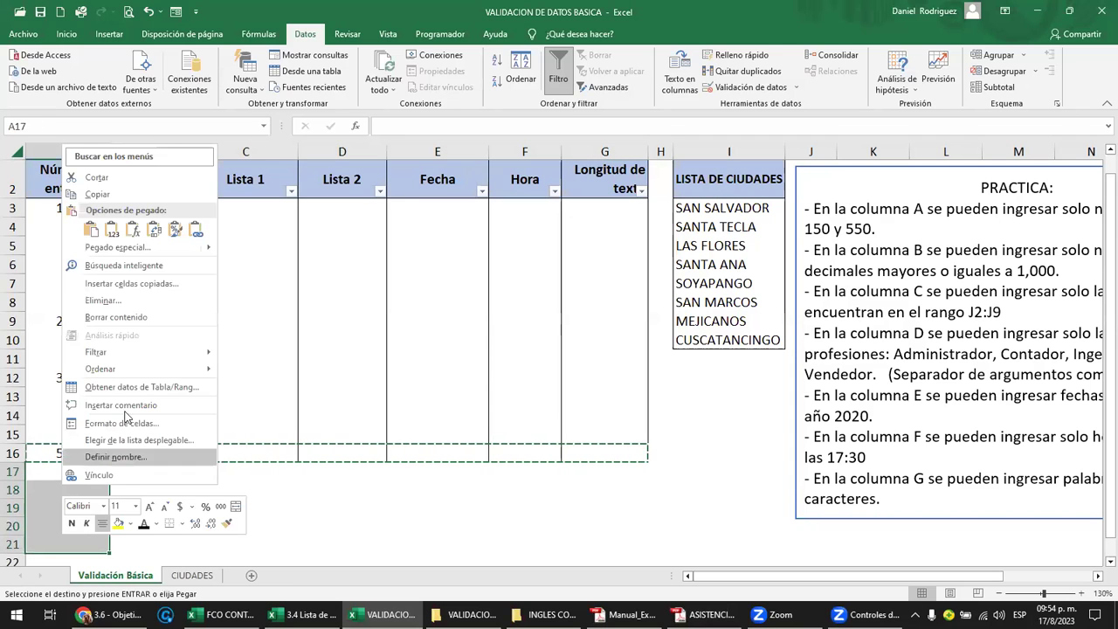
click(178, 254)
click(61, 265)
drag(157, 170, 356, 194)
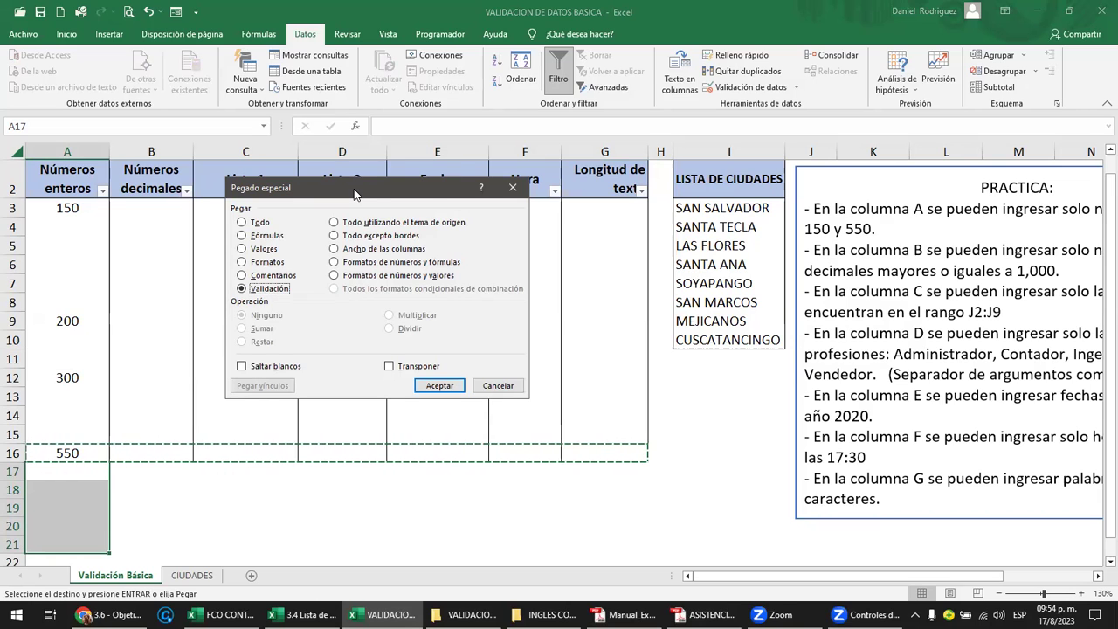
click(498, 386)
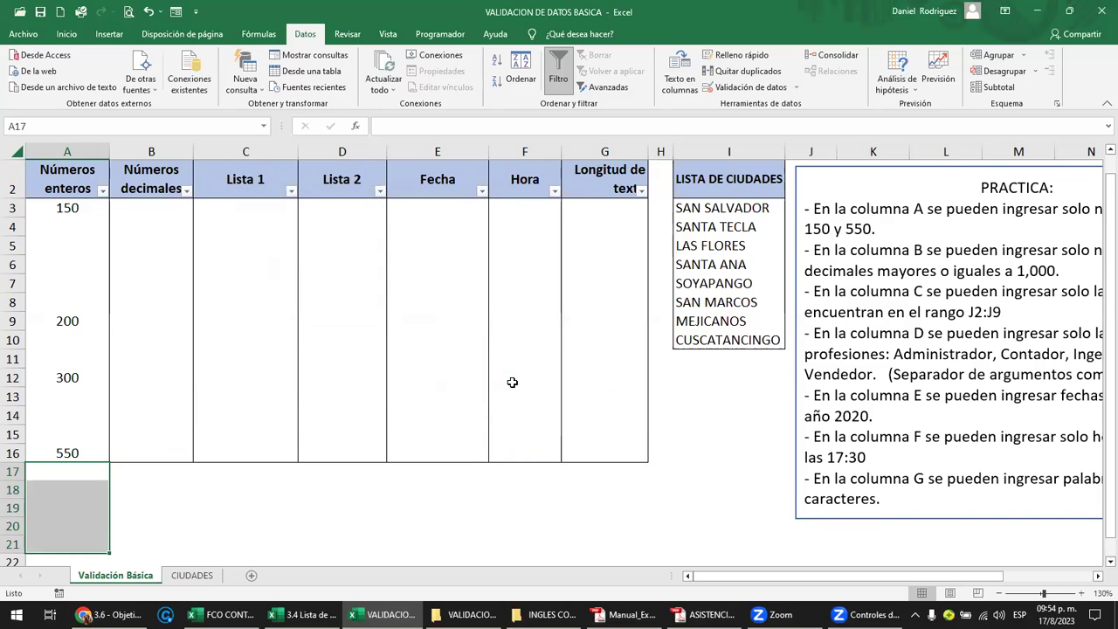
Step: Select the Números decimales cells B3:B16 and open Validación de datos
click(139, 207)
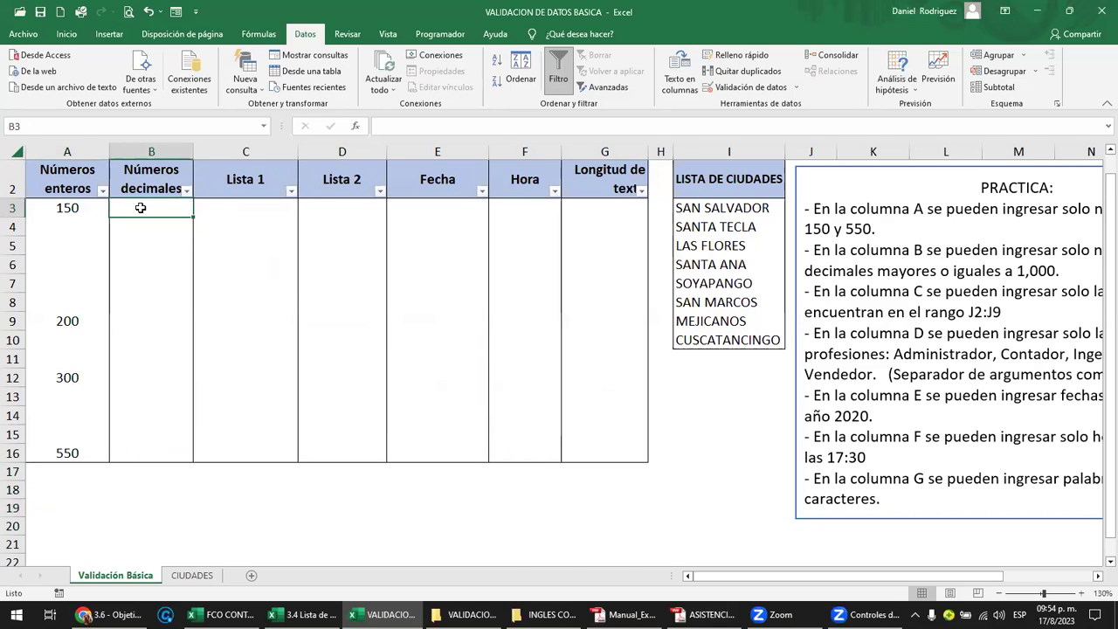
mouse_move(165, 210)
mouse_down()
mouse_move(164, 452)
mouse_move(152, 455)
mouse_up()
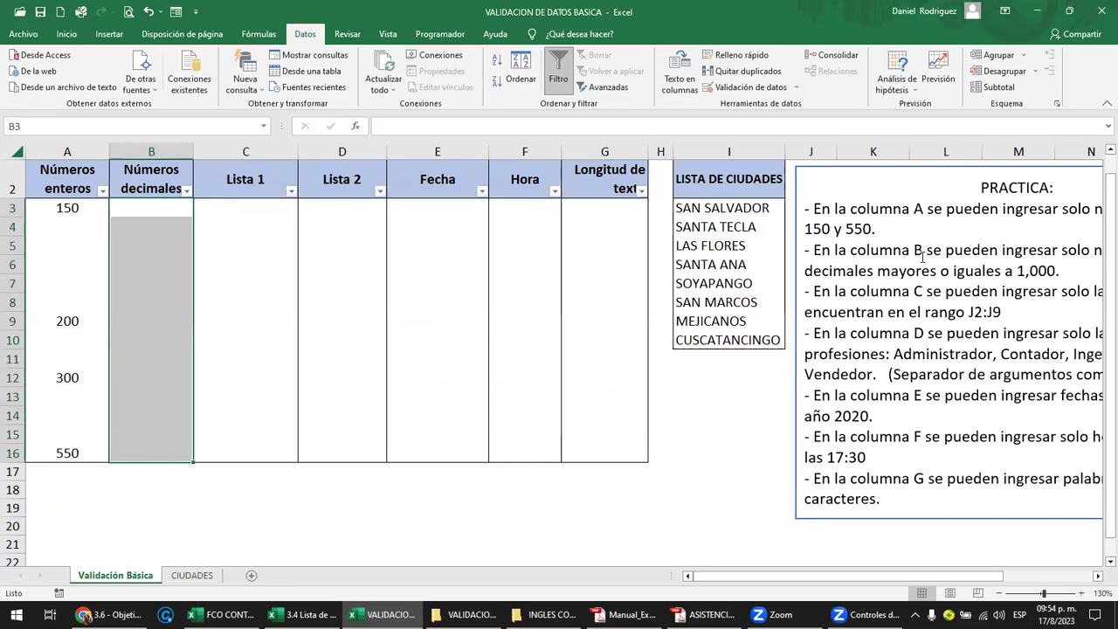
drag(861, 577, 906, 576)
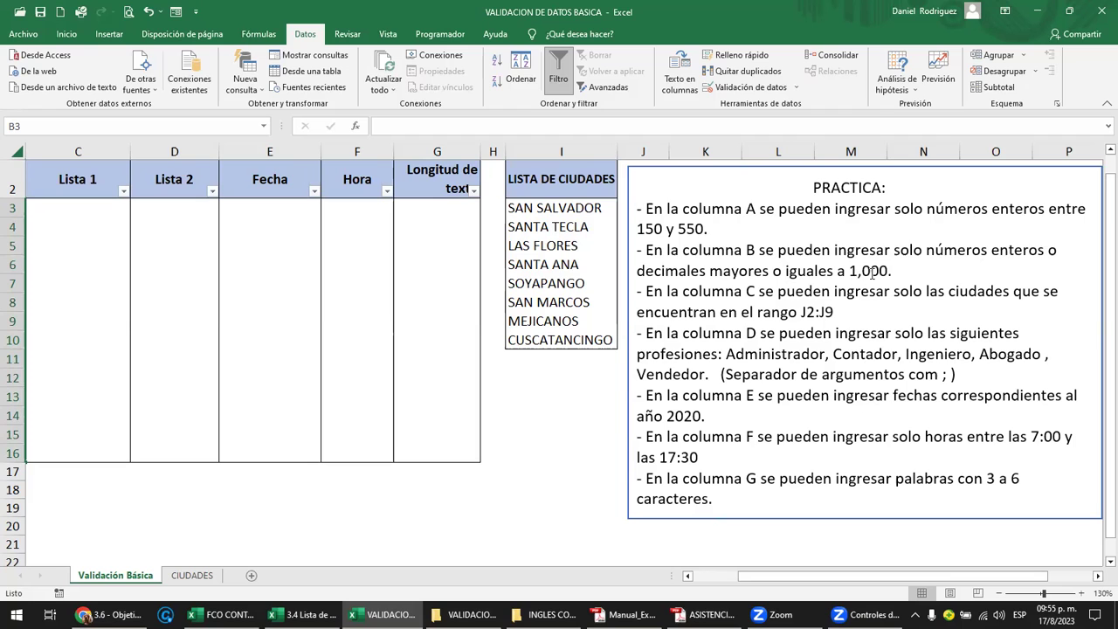
click(439, 261)
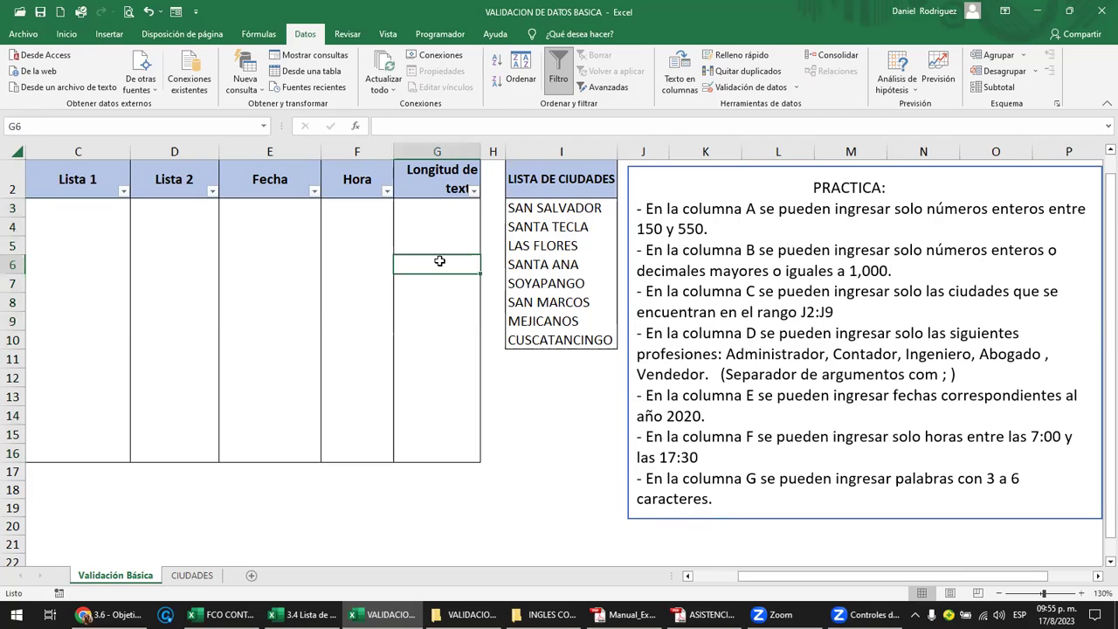
key(Left)
key(Left)
key(Left)
key(Left)
key(Left)
key(Left)
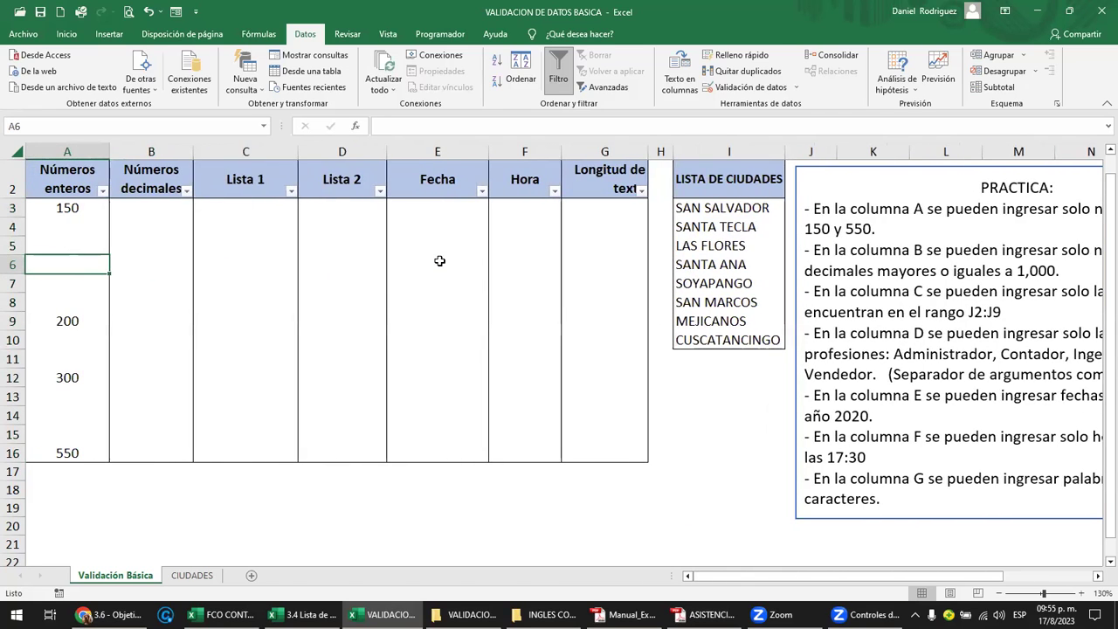
mouse_move(155, 207)
mouse_down()
mouse_move(150, 422)
mouse_move(138, 445)
mouse_up()
click(788, 92)
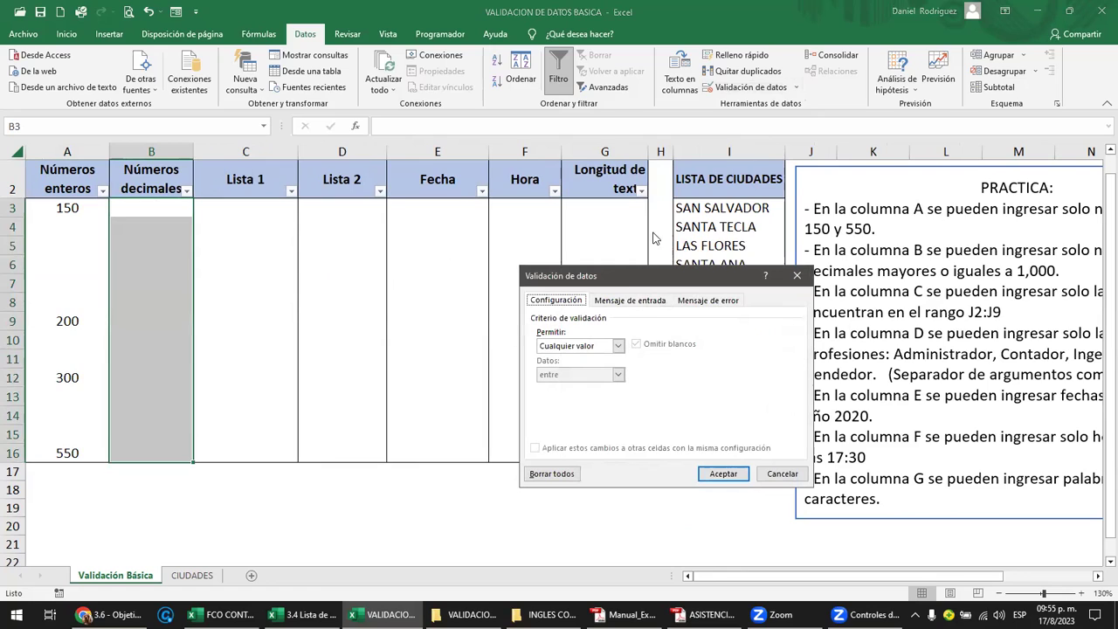
Step: Set the B3:B16 rule to Decimal, mayor o igual que, with minimum 1000
click(615, 346)
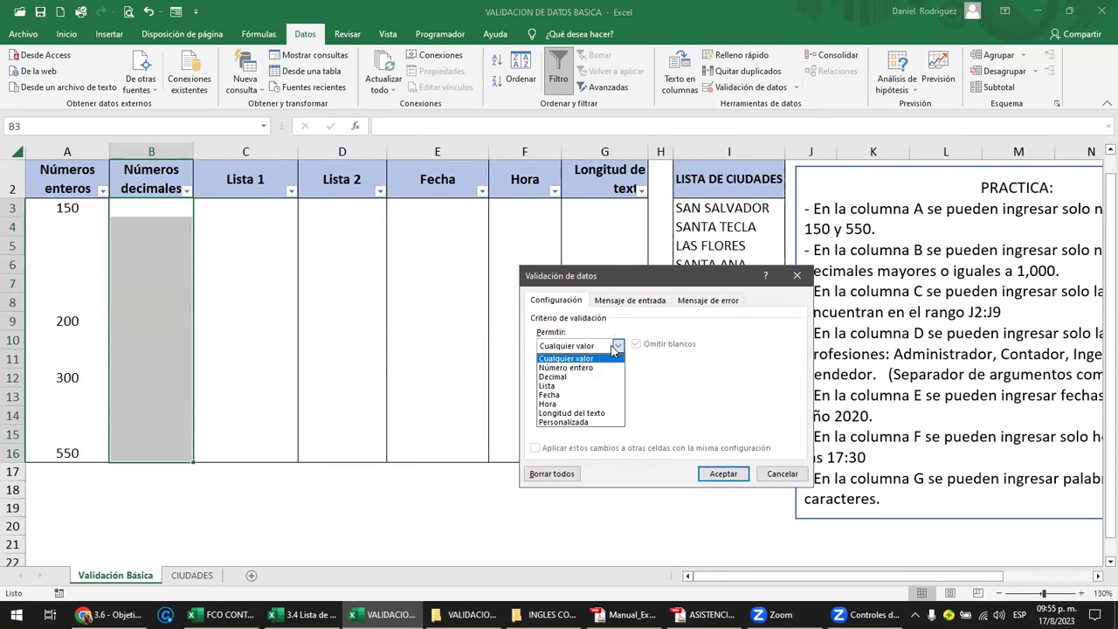
click(578, 376)
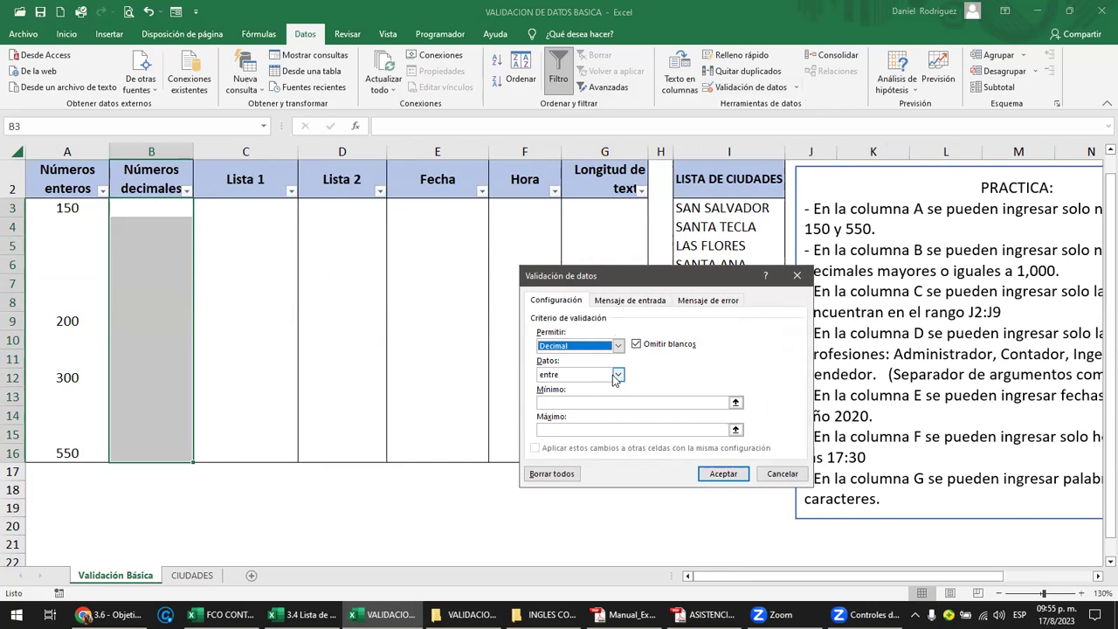
click(615, 376)
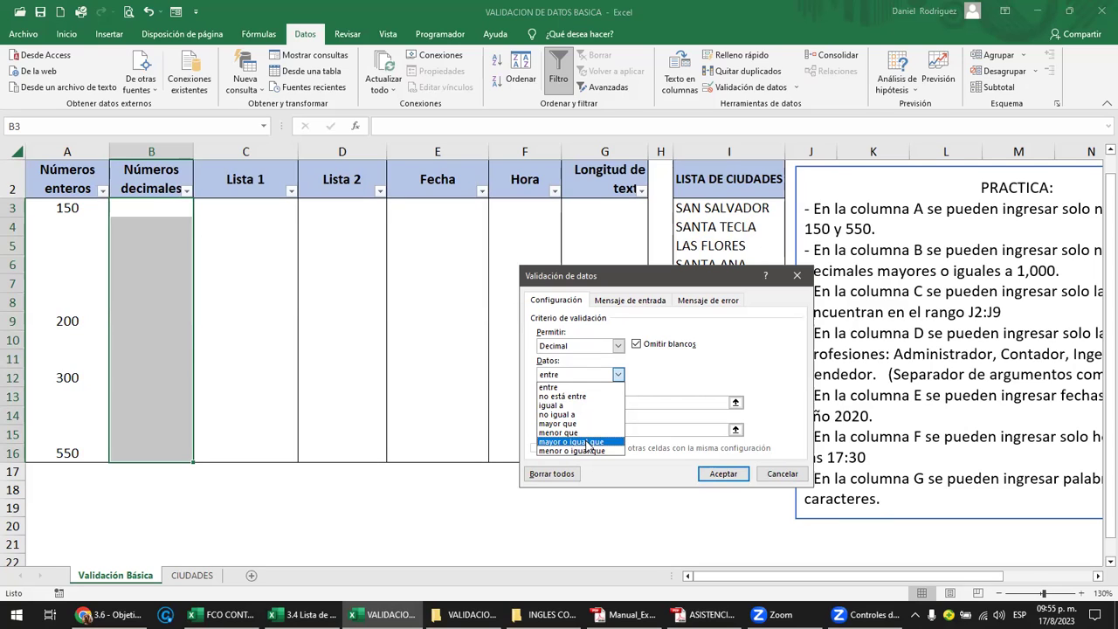
click(588, 443)
click(550, 402)
text(1000)
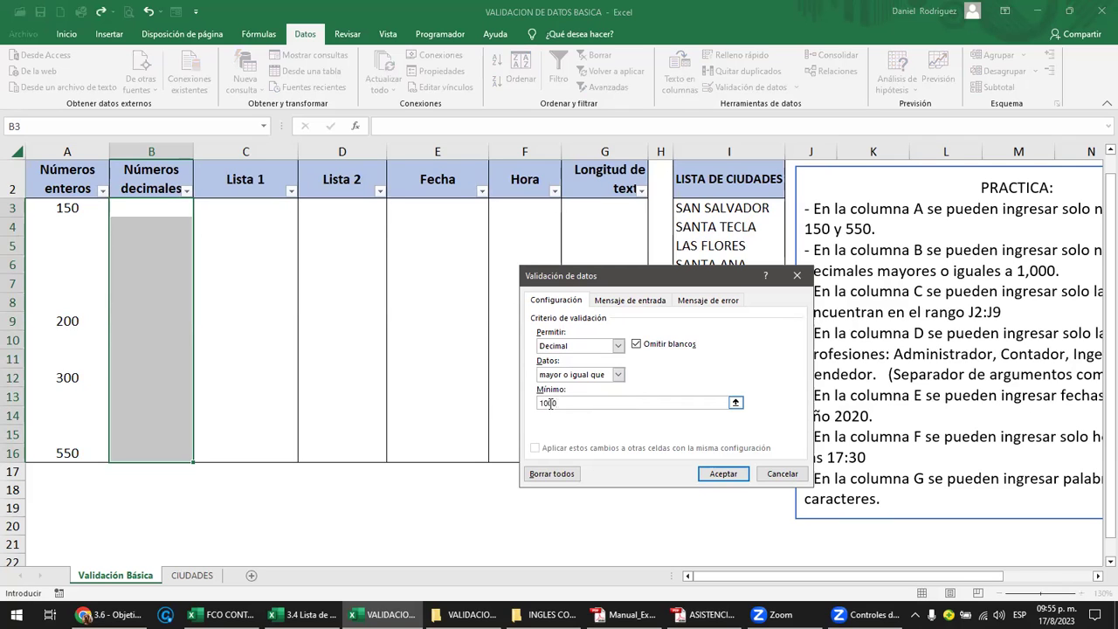
click(721, 474)
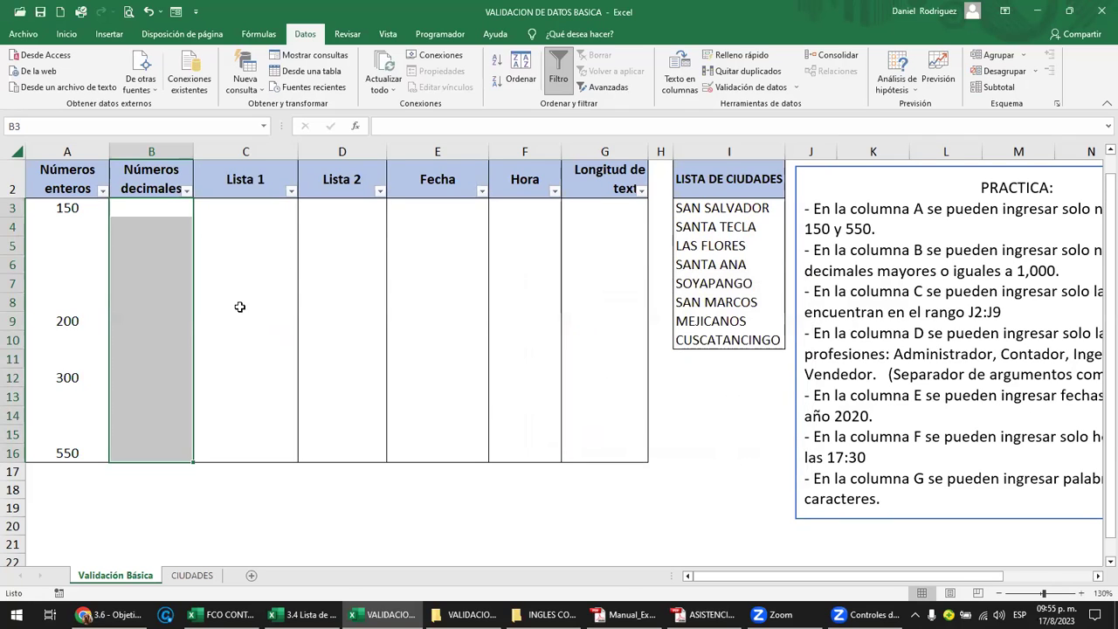
Step: Enter 1000, 1000.50 and 15000000 in B3:B5 to test the decimal rule
click(146, 209)
text(1)
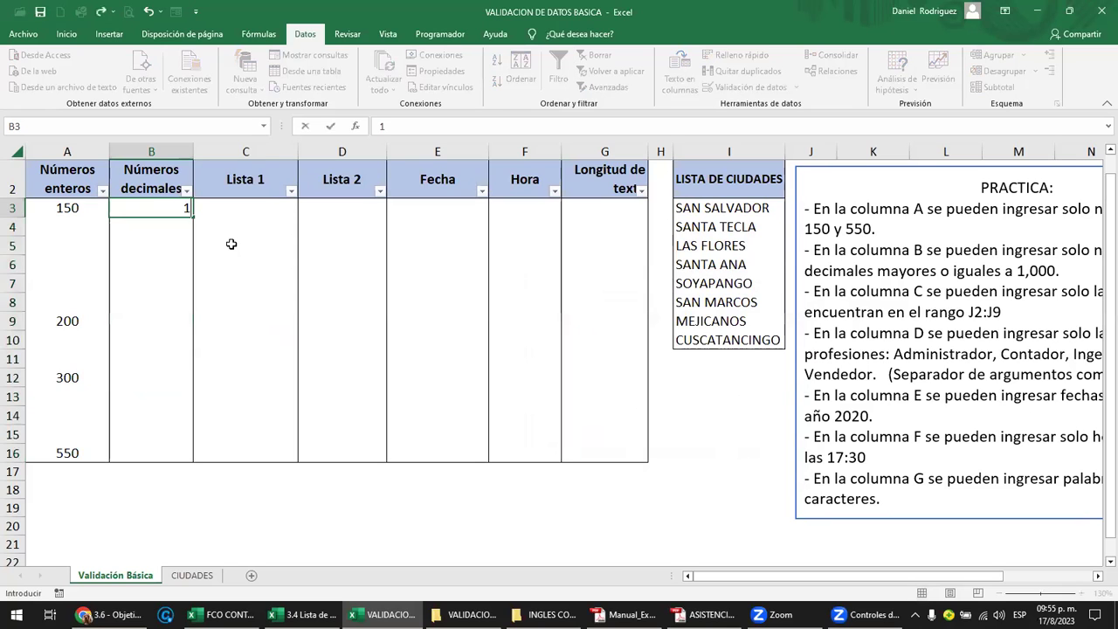
key(Return)
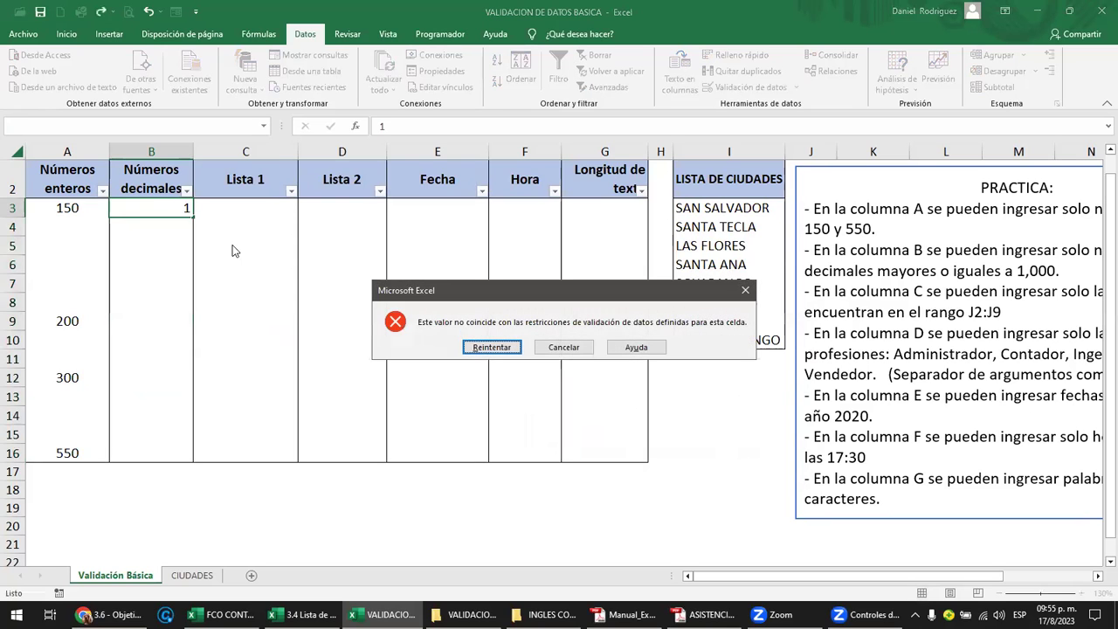
key(Return)
text(000)
key(Return)
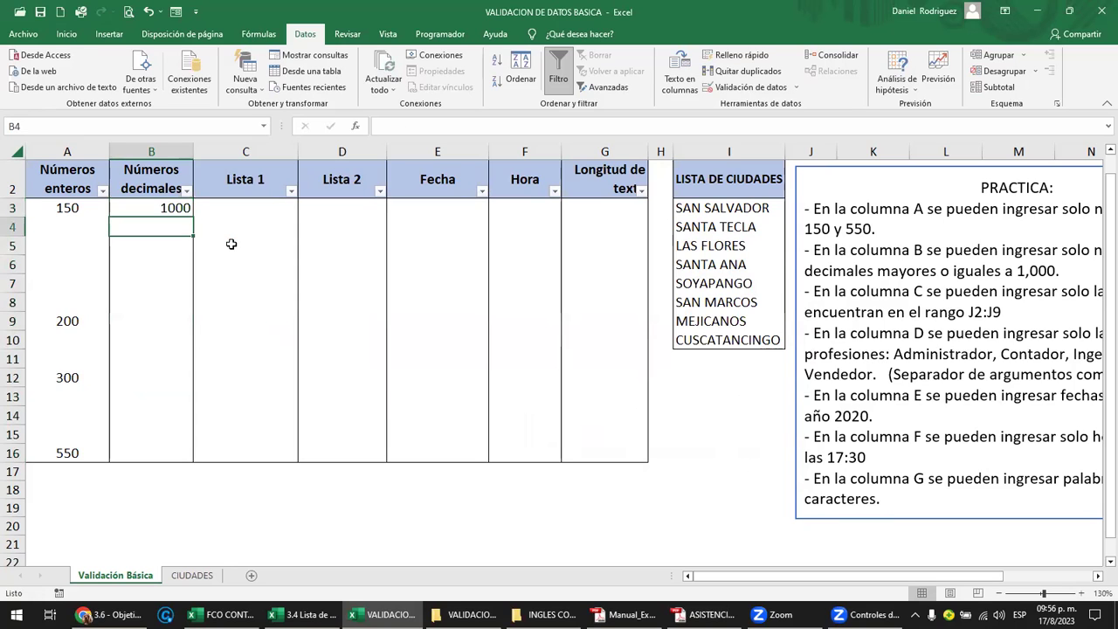
text(1000.50)
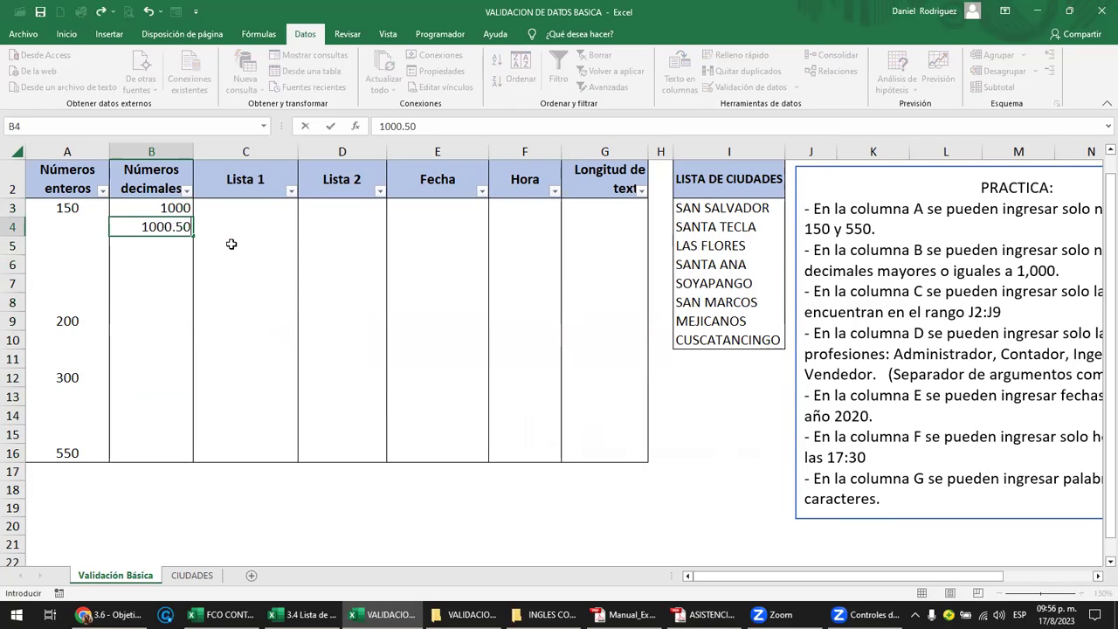
key(Return)
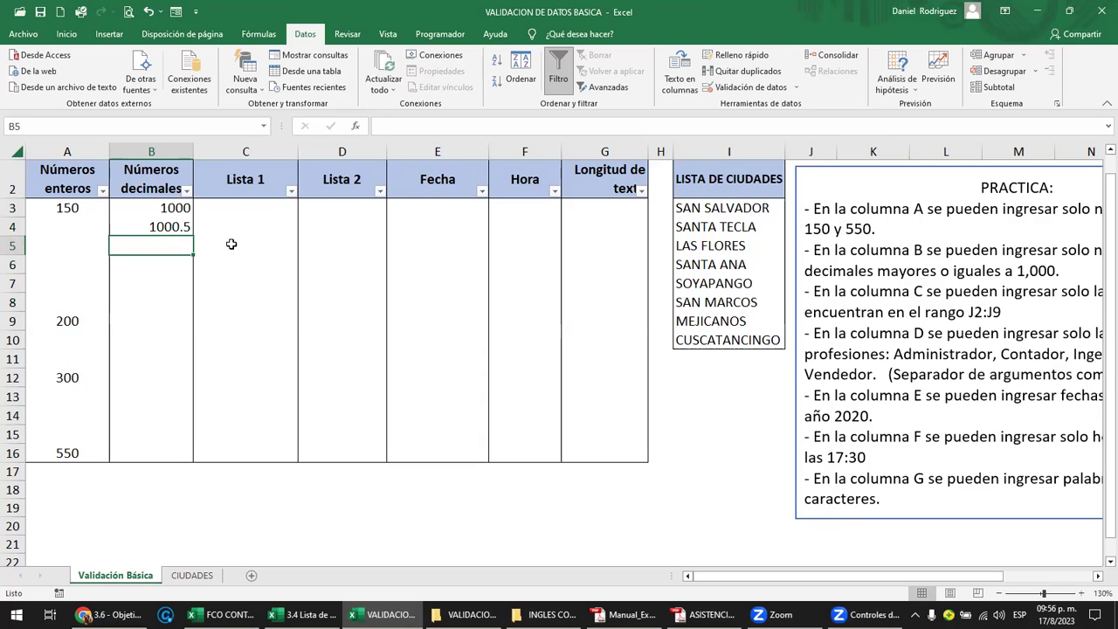
text(1500000)
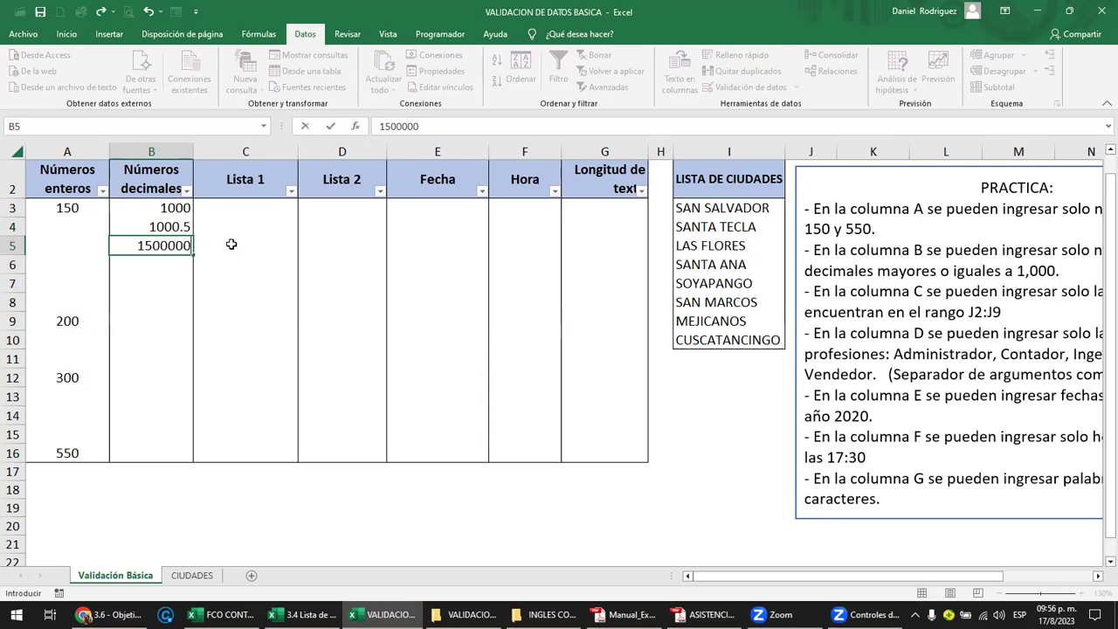
text(0)
key(Return)
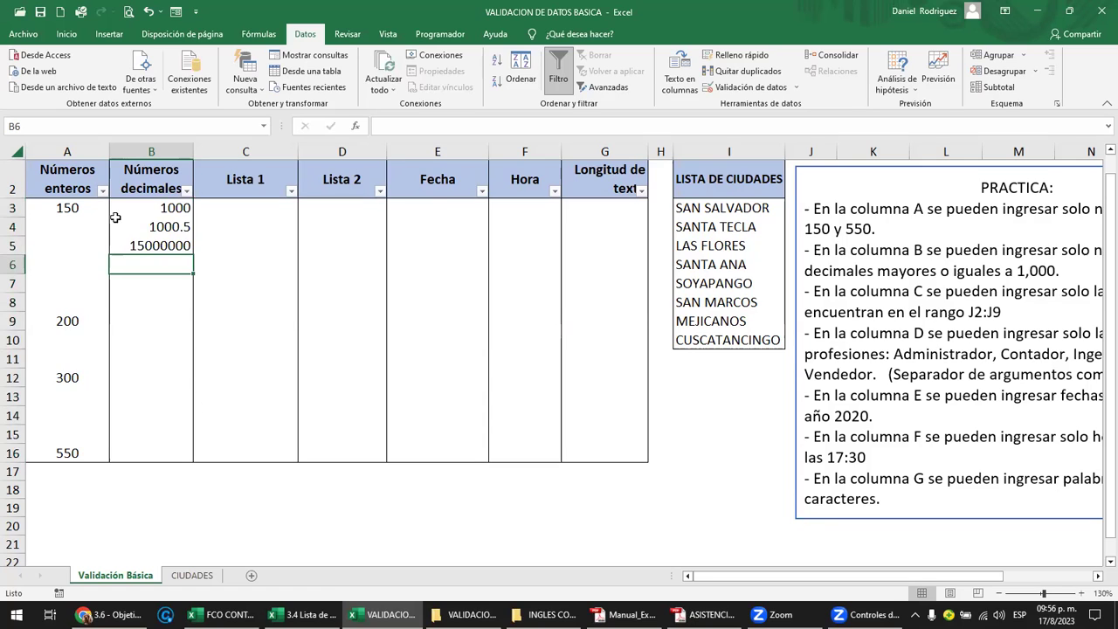
Step: Try the value 1 in B17 below the table, then undo it
drag(153, 209, 163, 247)
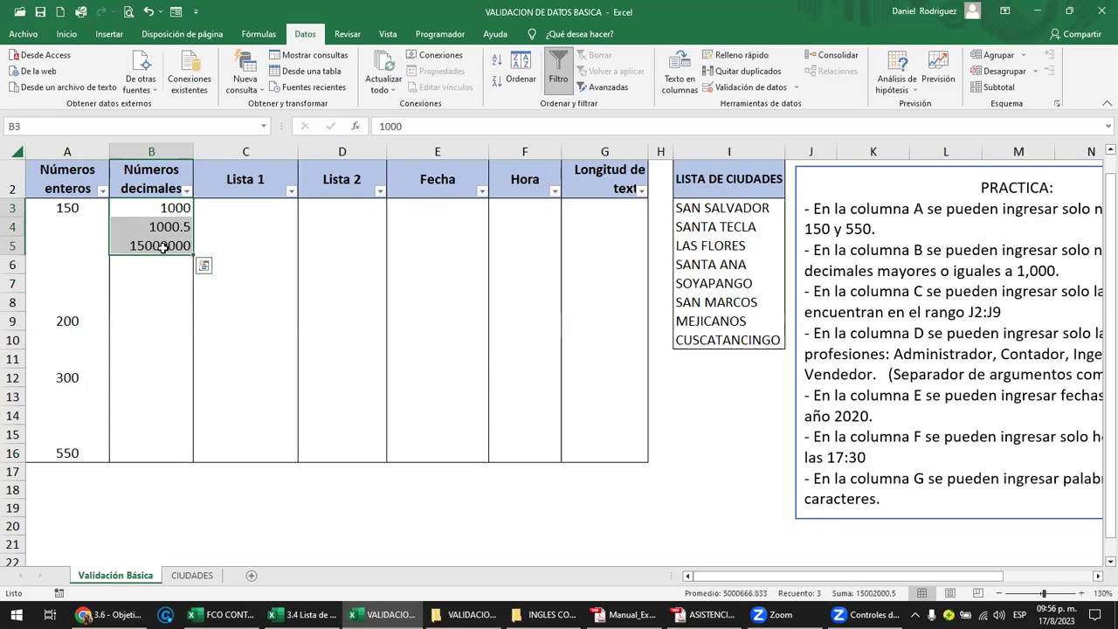
click(147, 450)
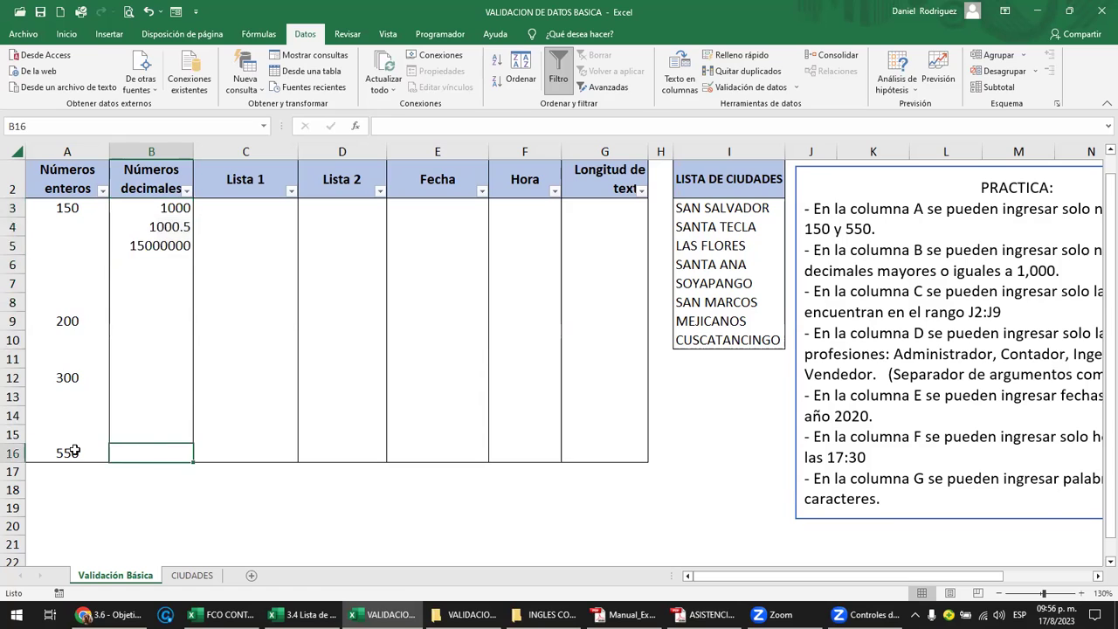
click(153, 469)
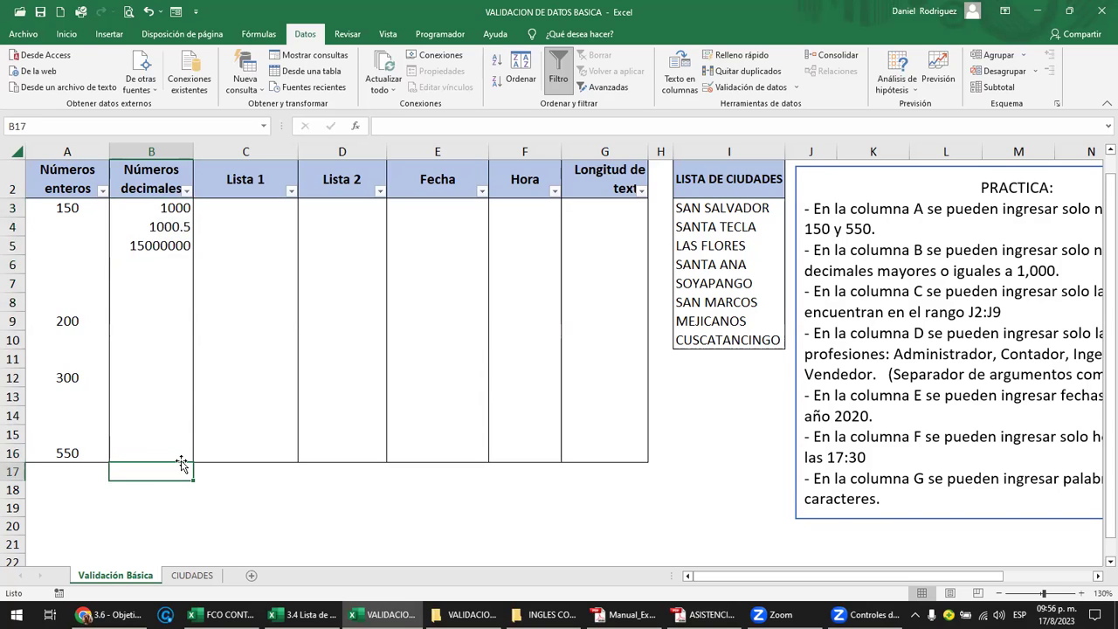
text(1)
key(Return)
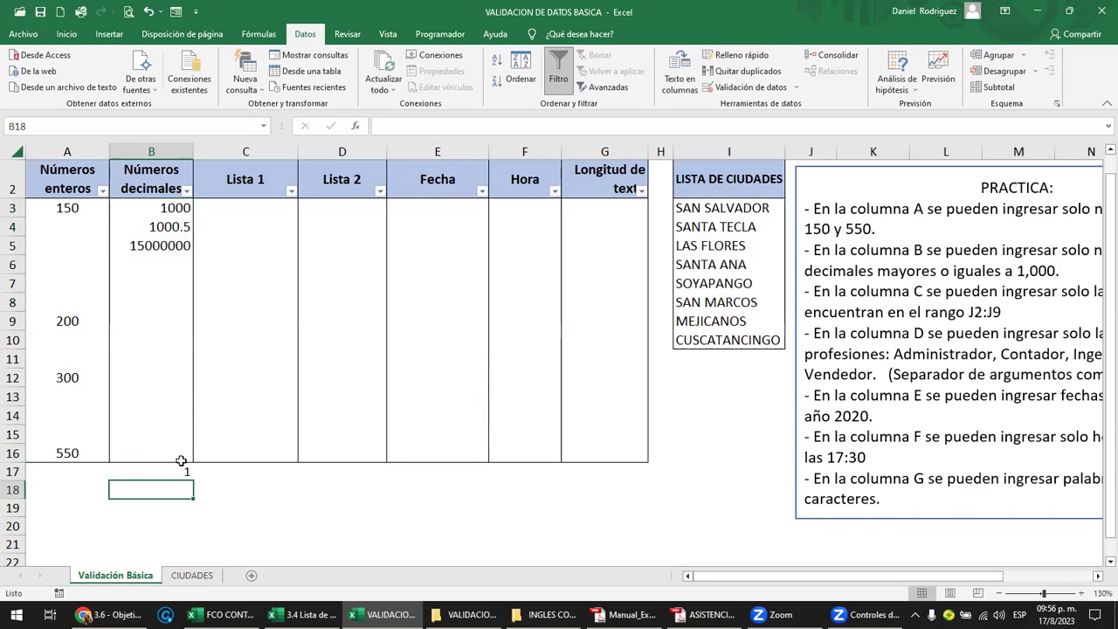
key(ctrl+z)
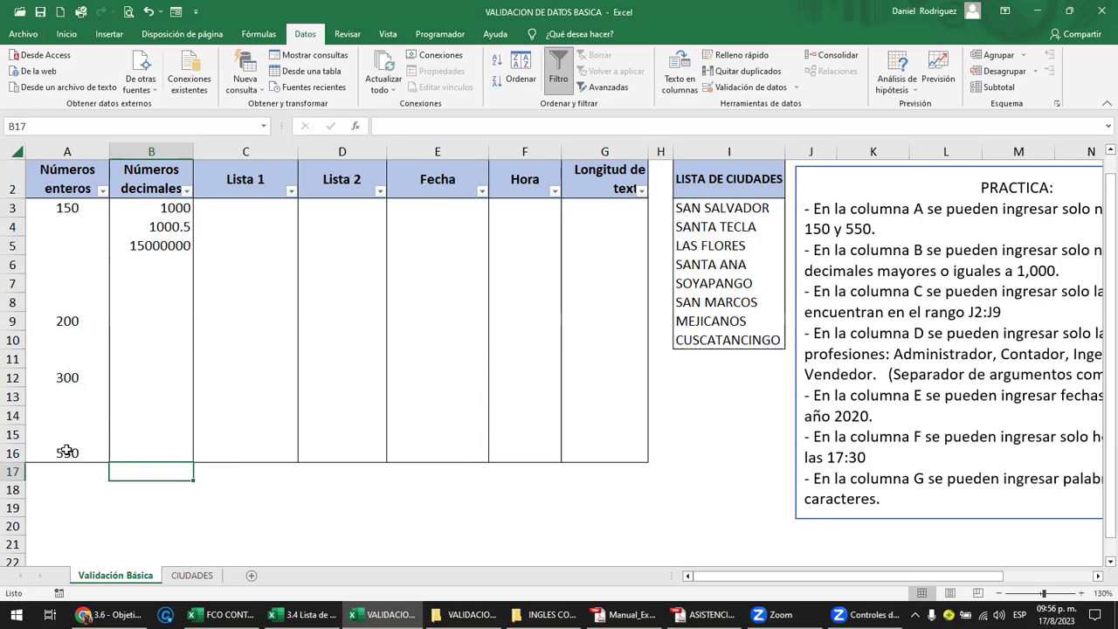
drag(66, 450, 127, 453)
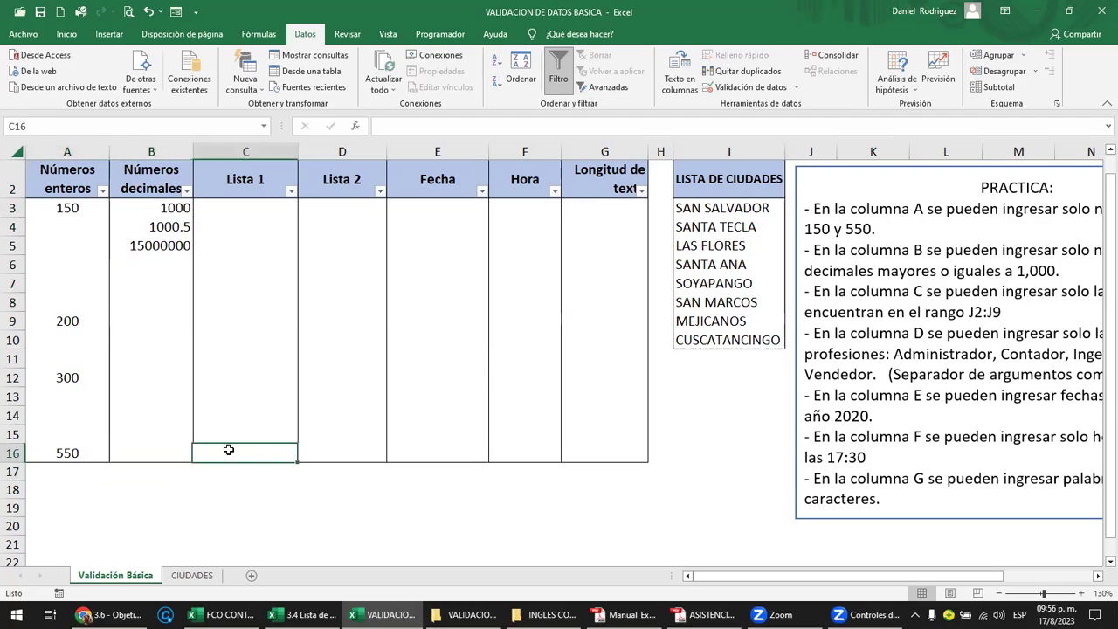
drag(212, 453, 576, 452)
Step: Copy A16:B16 and paste only its validation into the cells from A17 down
drag(42, 453, 113, 457)
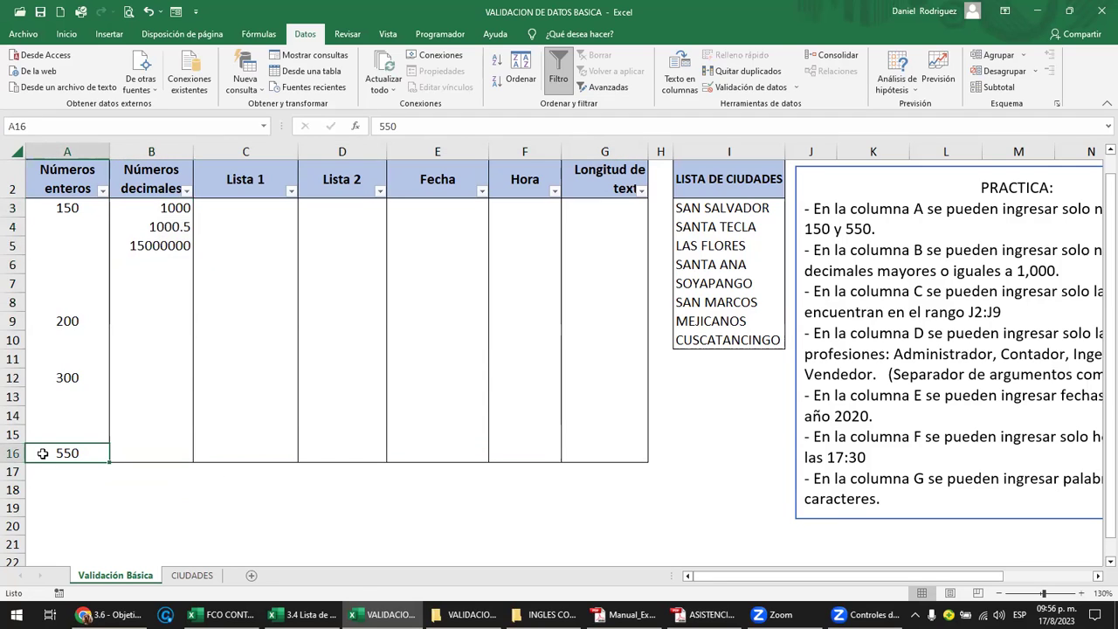
key(ctrl+c)
drag(60, 470, 59, 501)
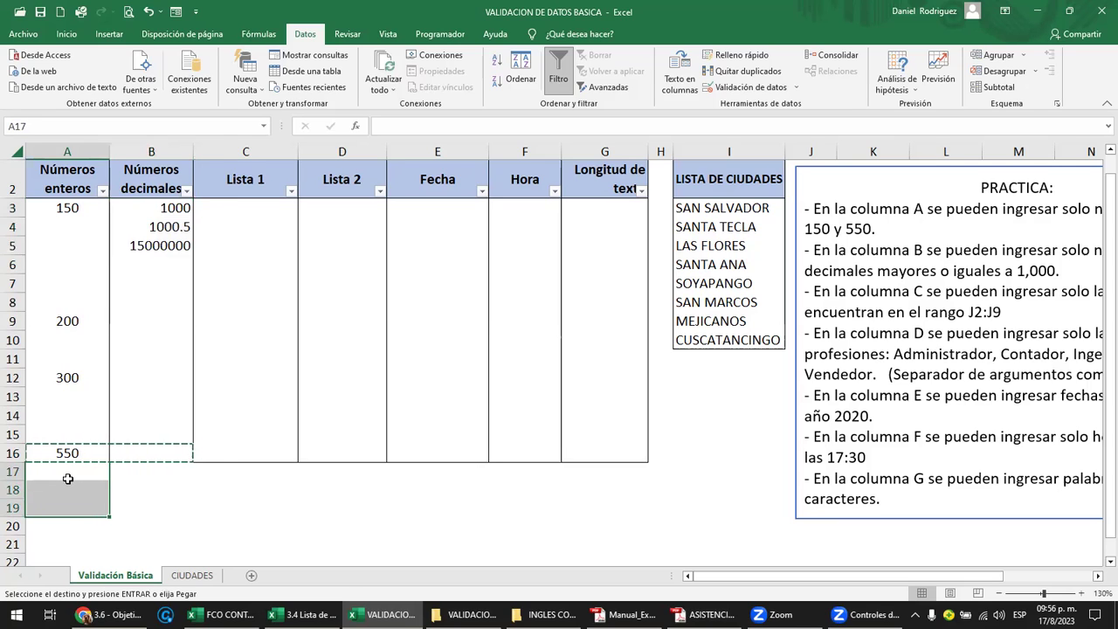
right_click(75, 477)
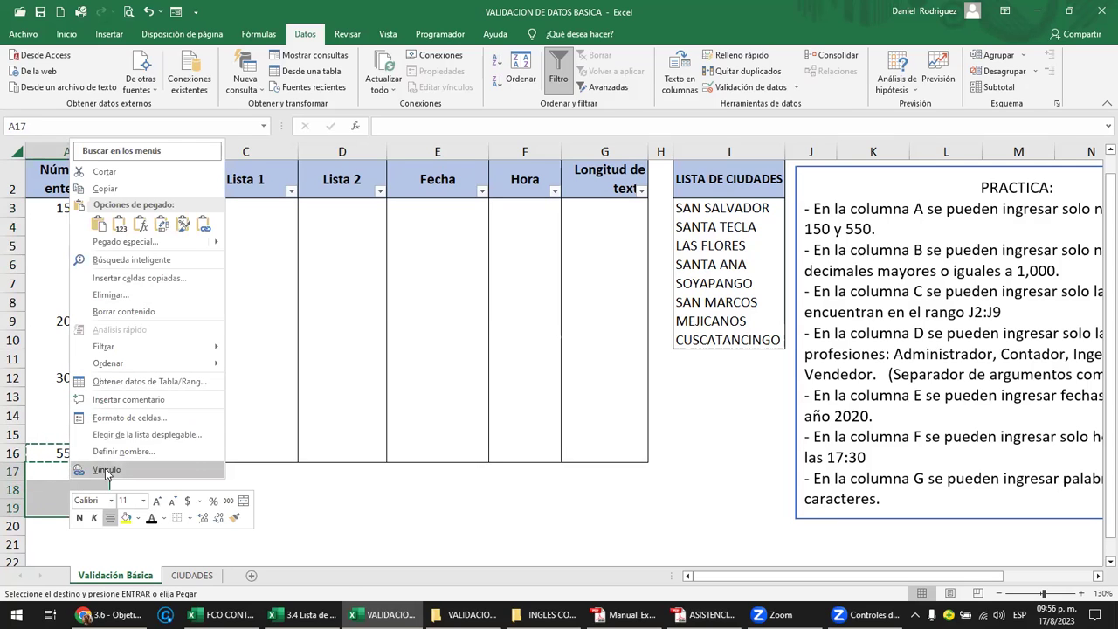
click(125, 242)
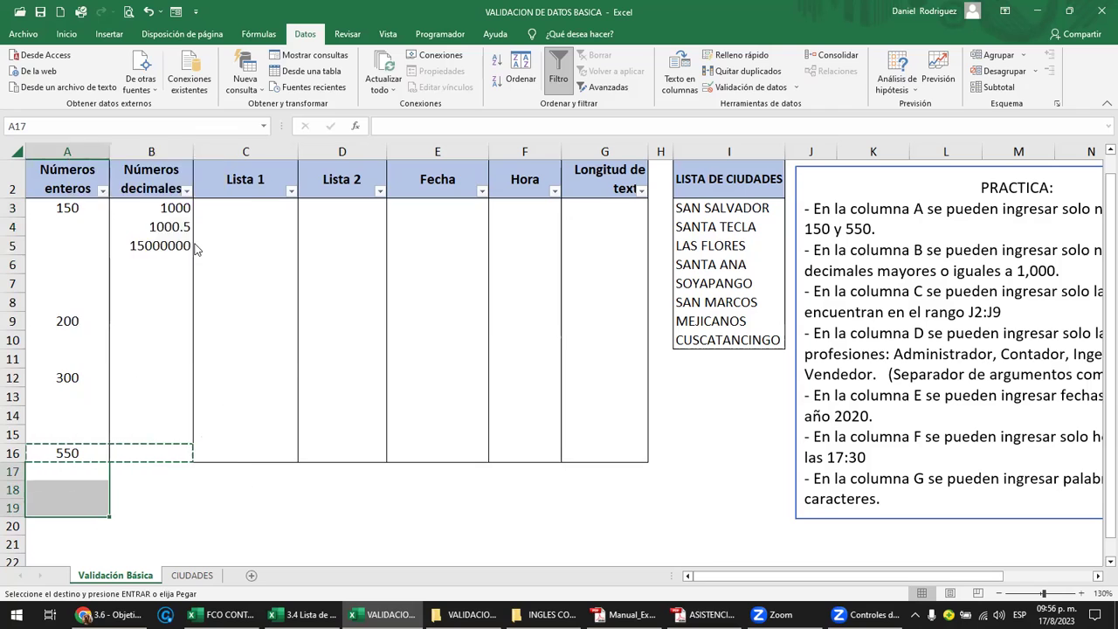
click(80, 258)
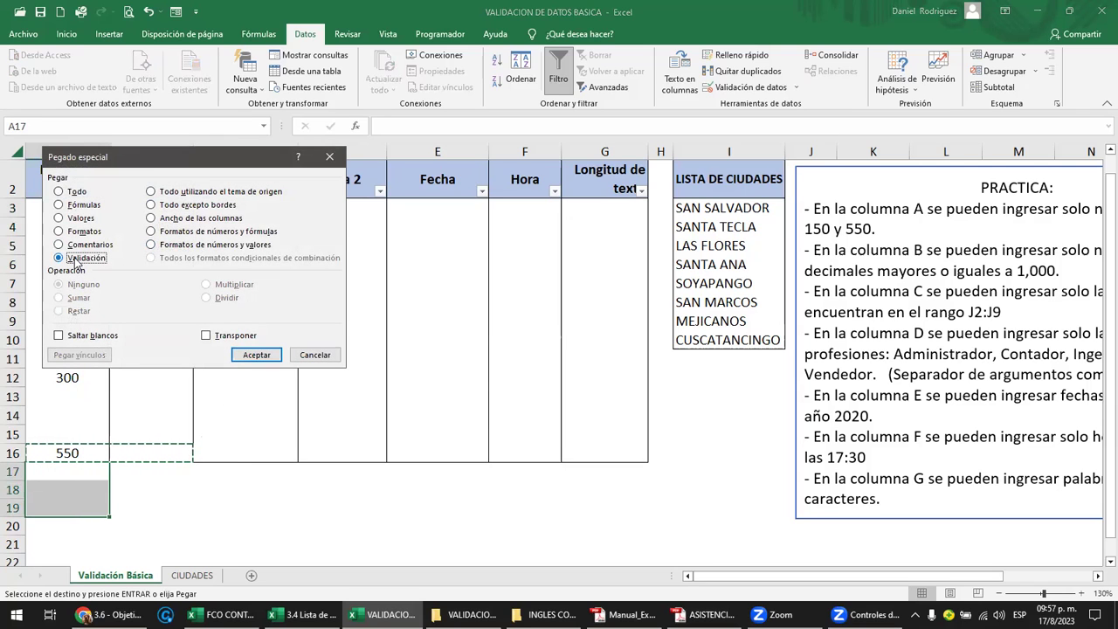
drag(122, 158, 315, 160)
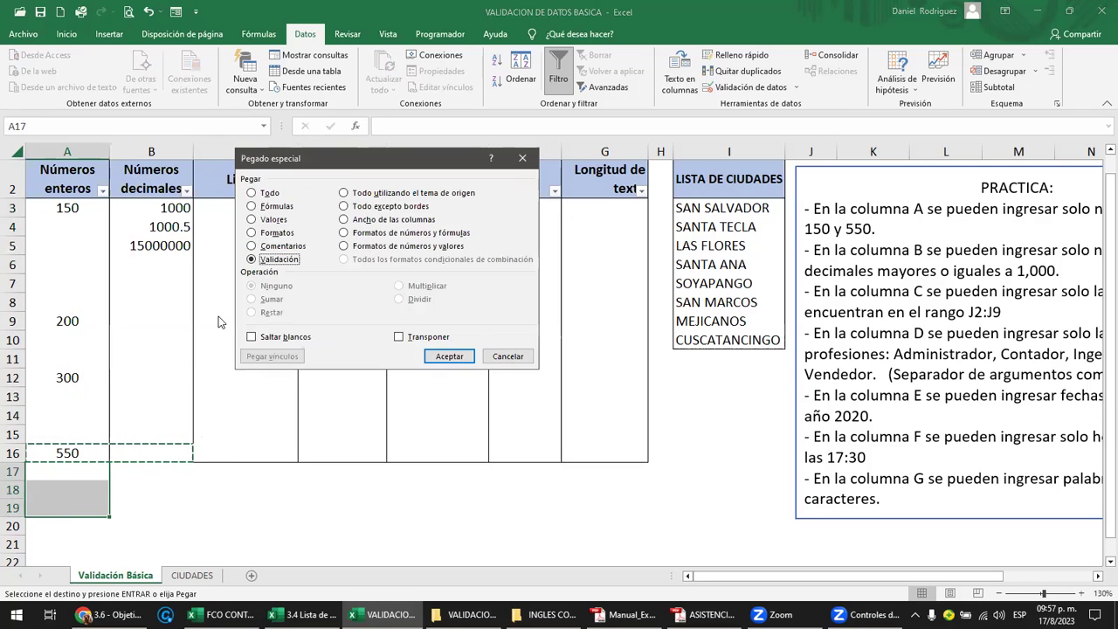
click(440, 359)
click(82, 476)
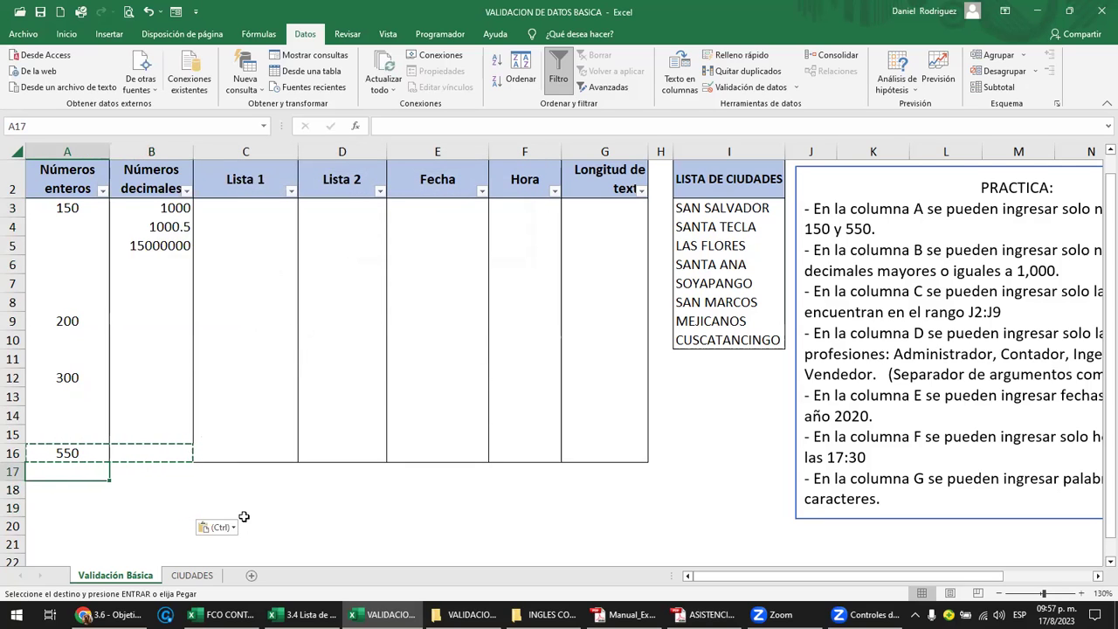
key(Escape)
Step: Test A17 with the value 1, which validation rejects twice, then reselect A16:B16
text(1)
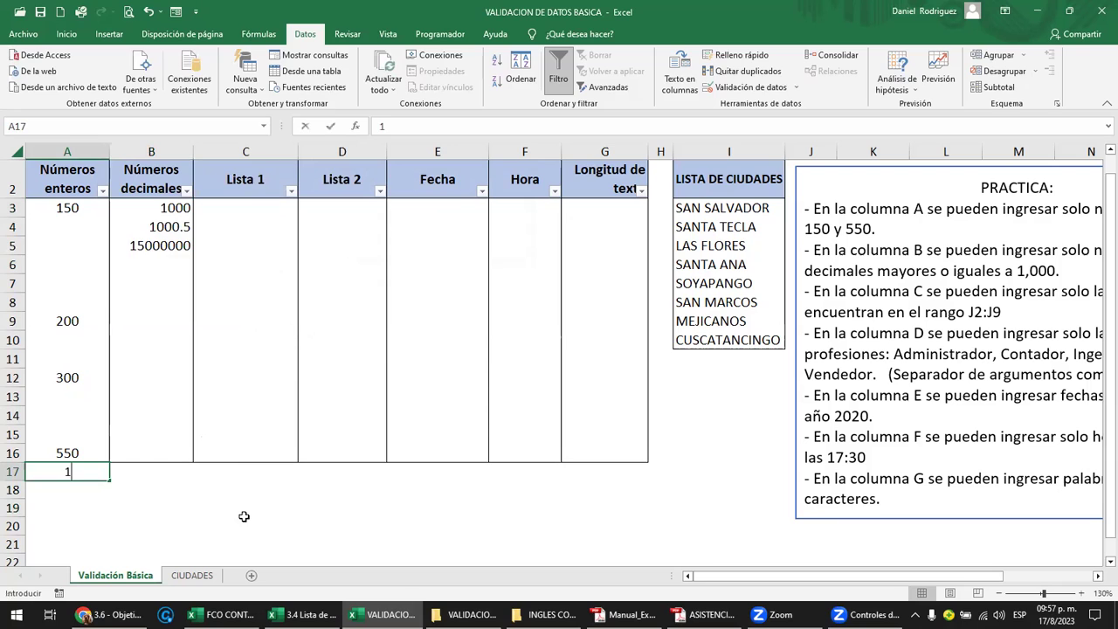
key(Return)
key(Escape)
text(1)
key(Return)
key(Escape)
key(ctrl+z)
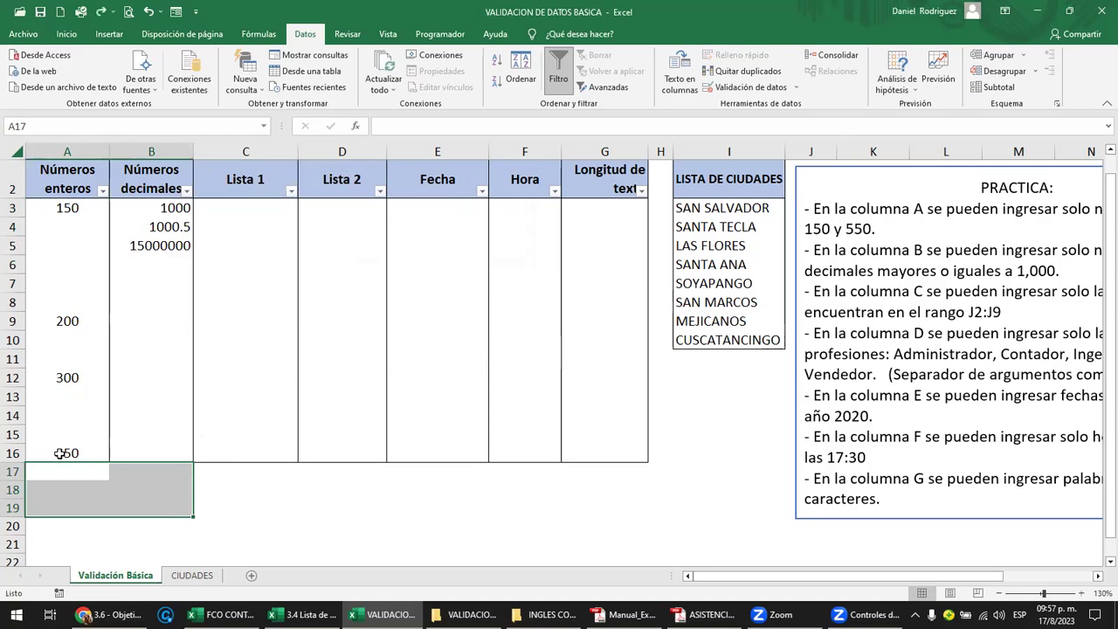
click(60, 453)
click(137, 457)
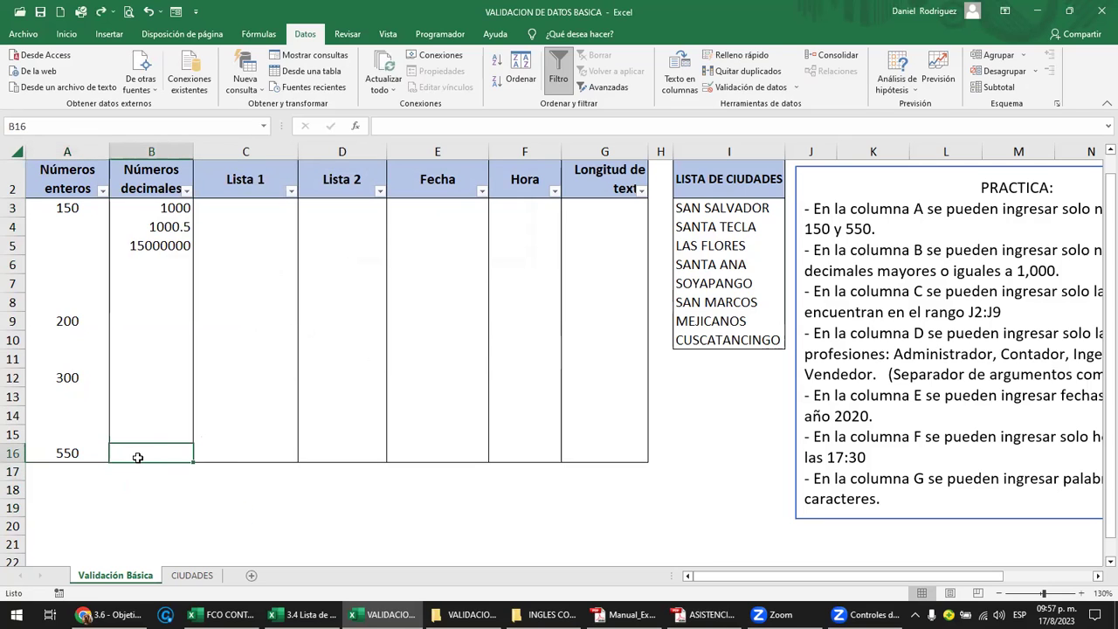
Step: Enter 1000 in B16, copy A16:B16 into rows 17–19, then clear the pasted values
text(100)
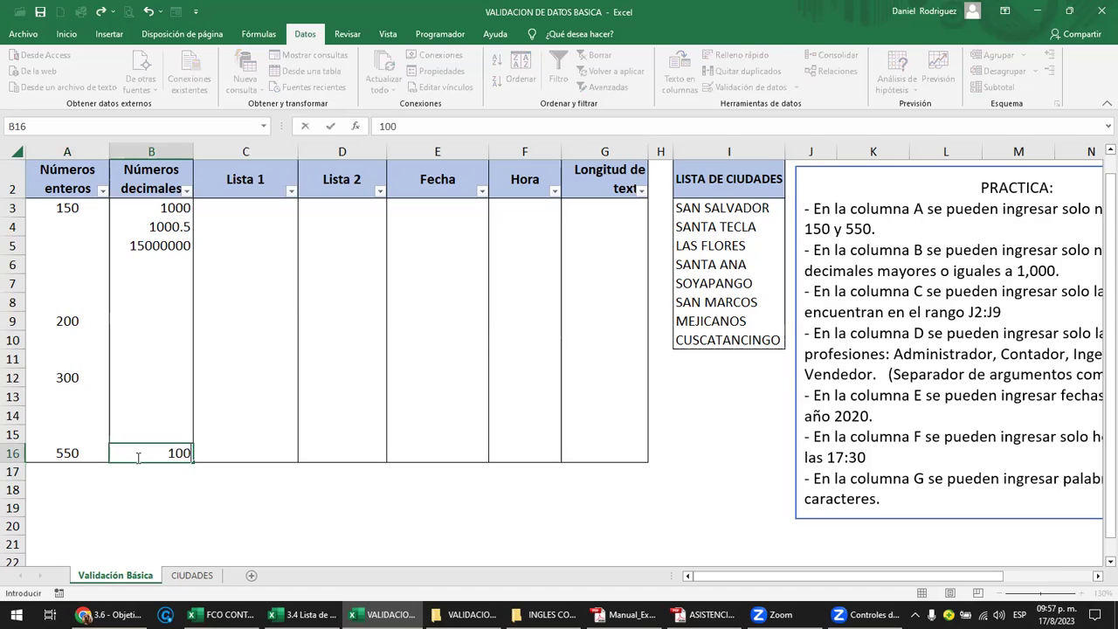
text(0)
key(Return)
drag(77, 453, 142, 453)
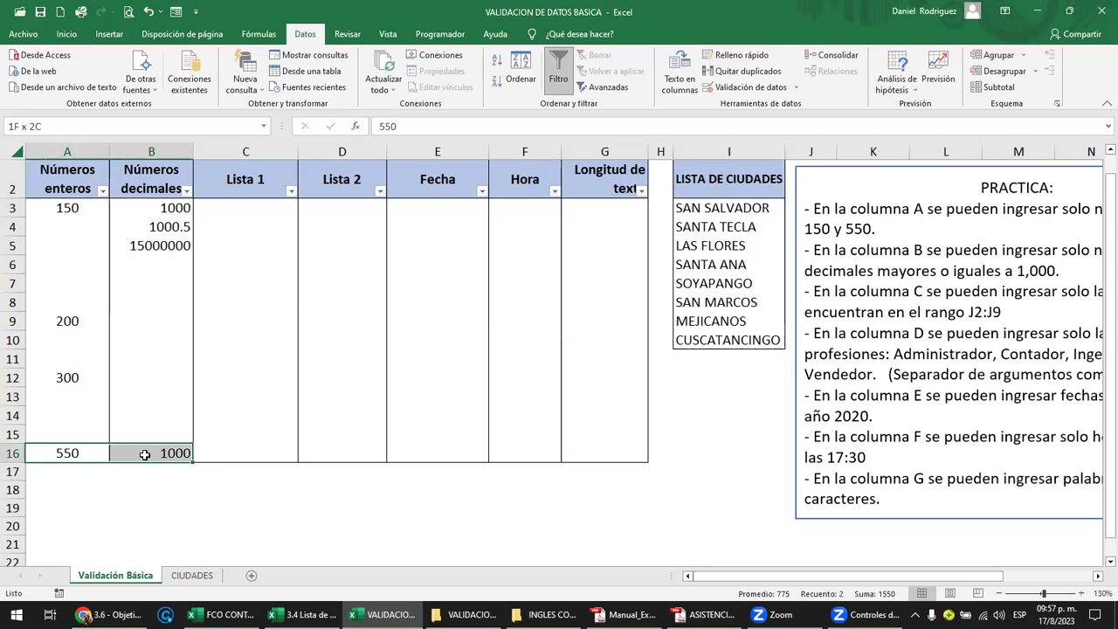
key(ctrl+c)
drag(60, 472, 62, 509)
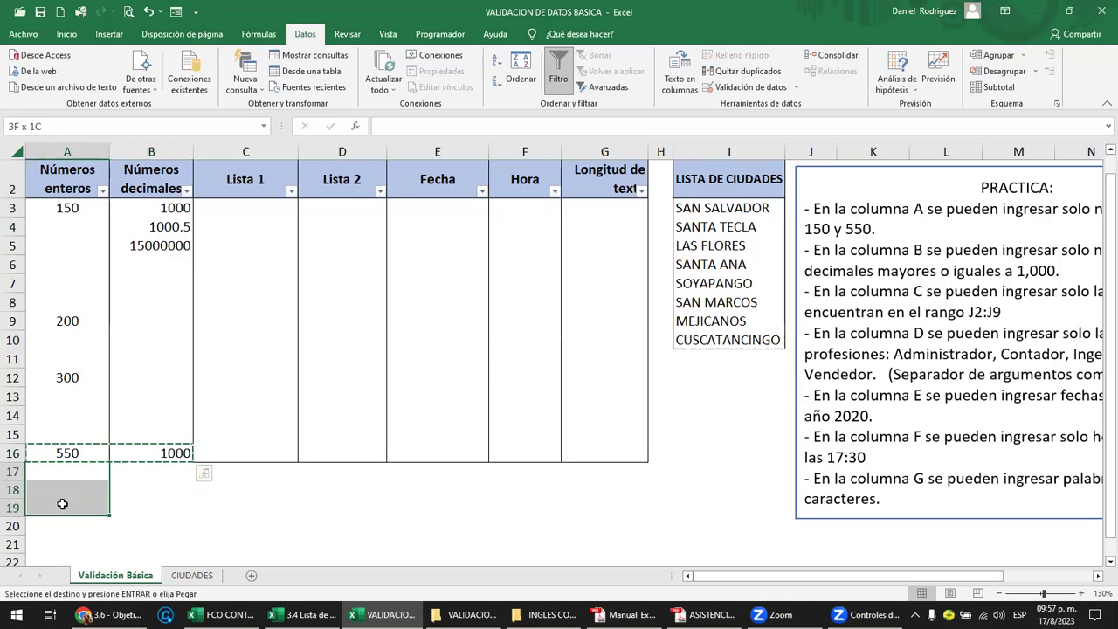
key(Return)
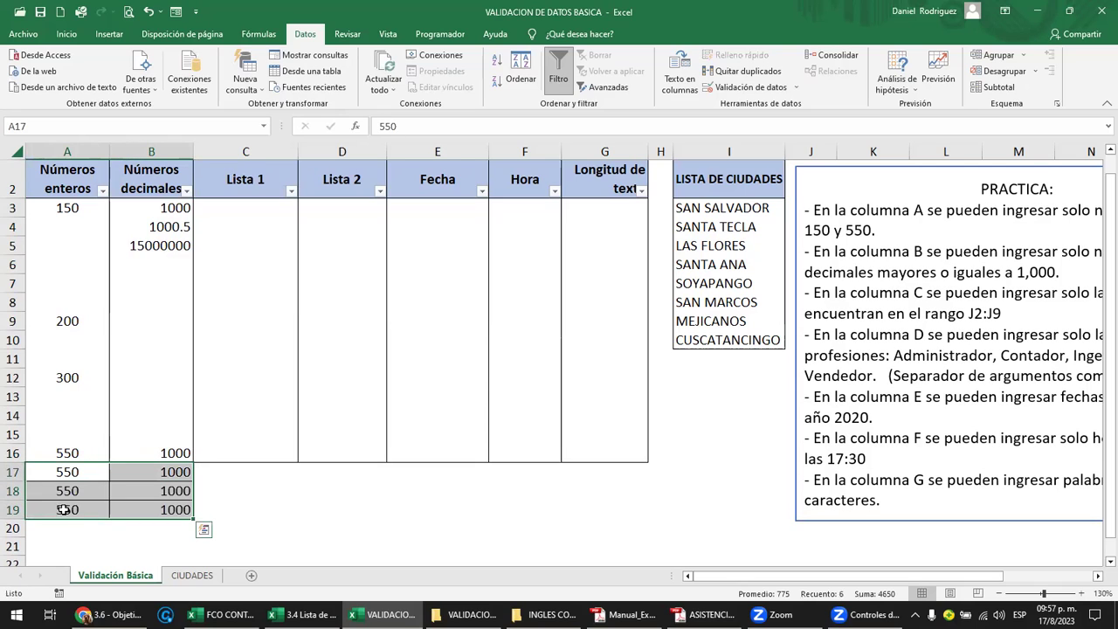
click(67, 471)
drag(67, 472, 158, 506)
key(Delete)
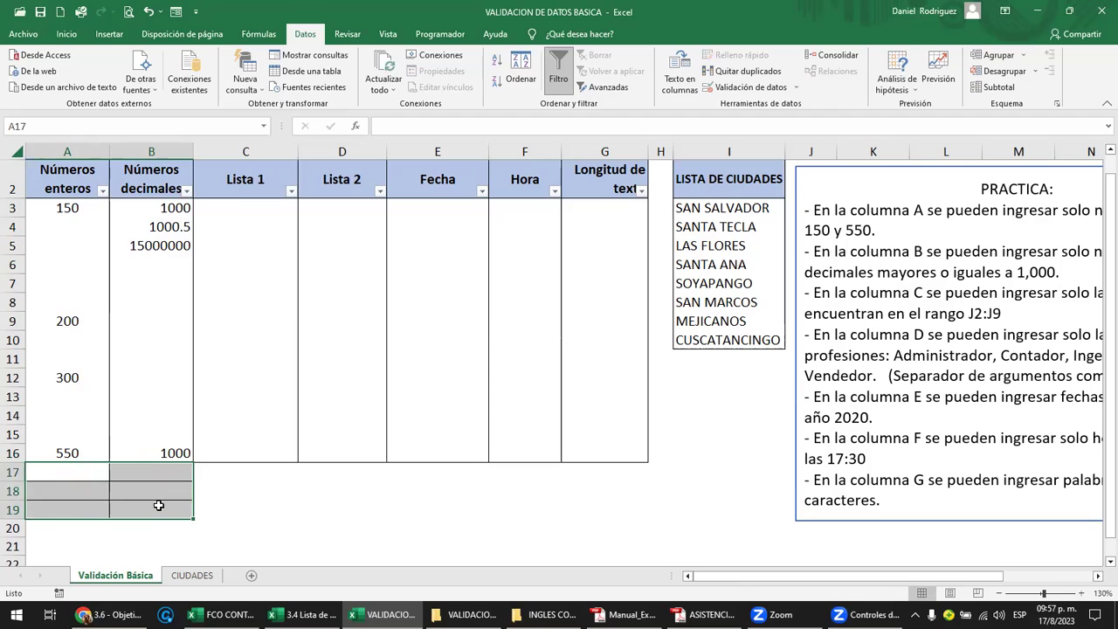
key(shift+BackSpace)
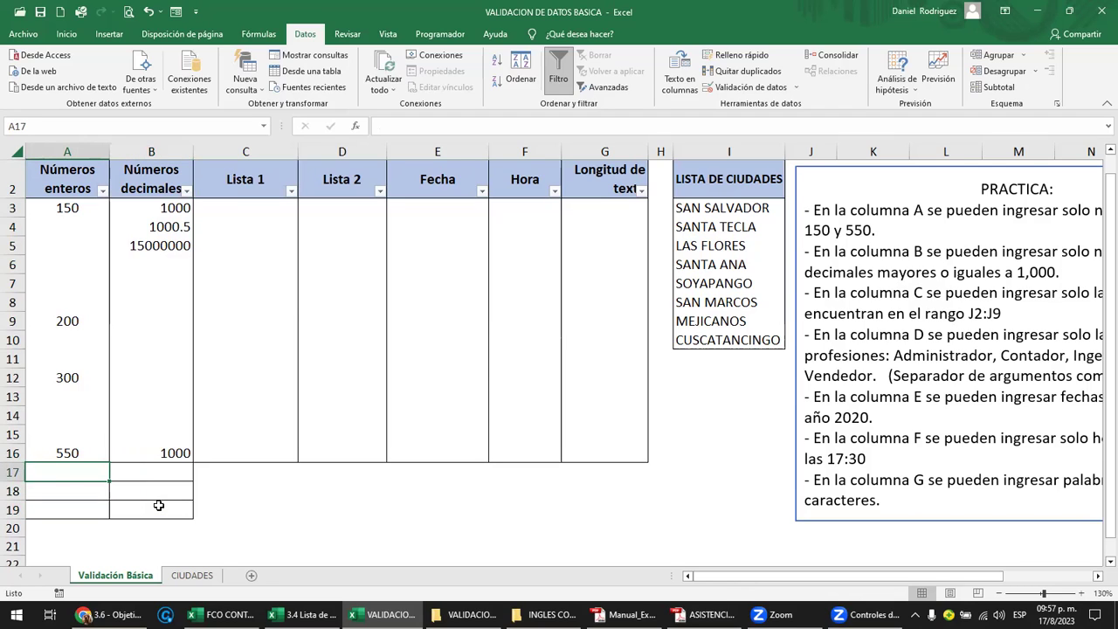
Step: Test 1 in A17 and B17; both entries are rejected and dismissed
text(1)
key(Return)
key(Escape)
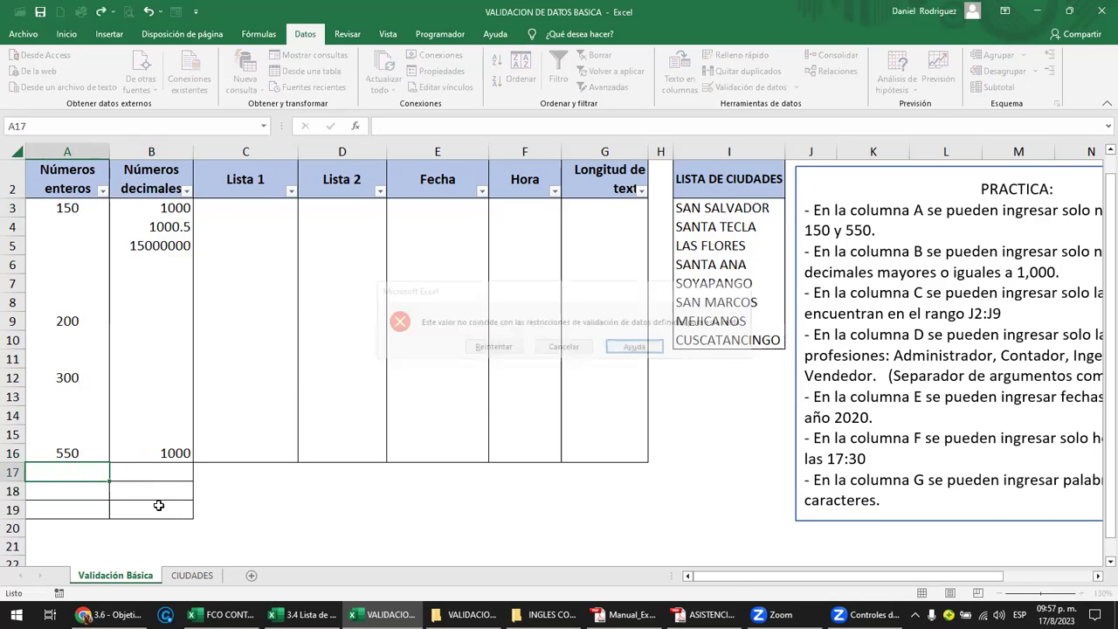
key(Right)
text(1)
key(Return)
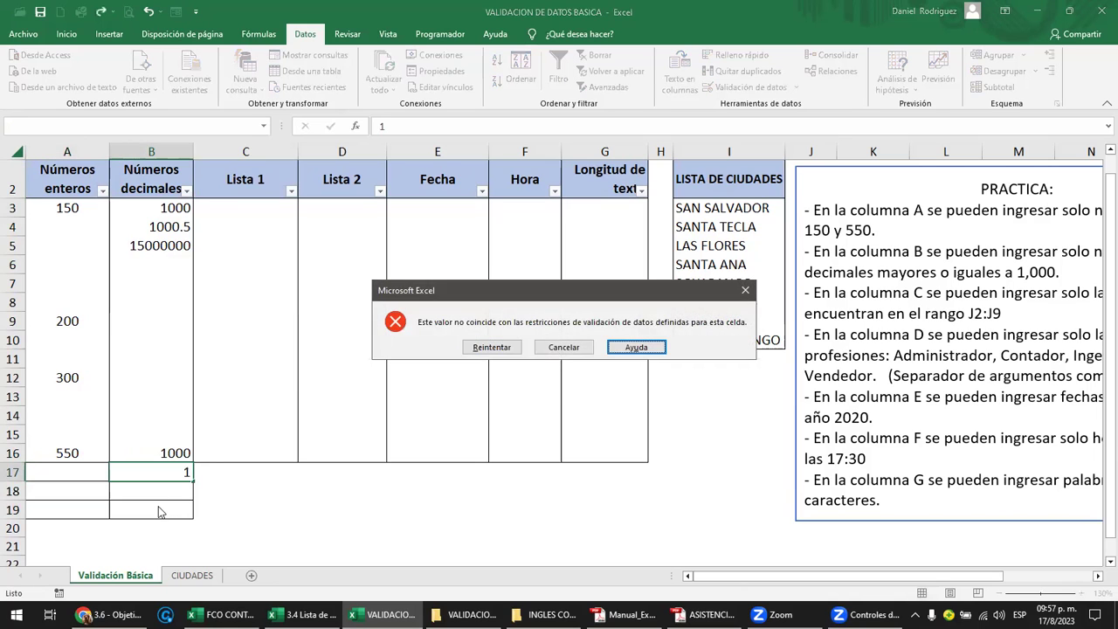
key(Escape)
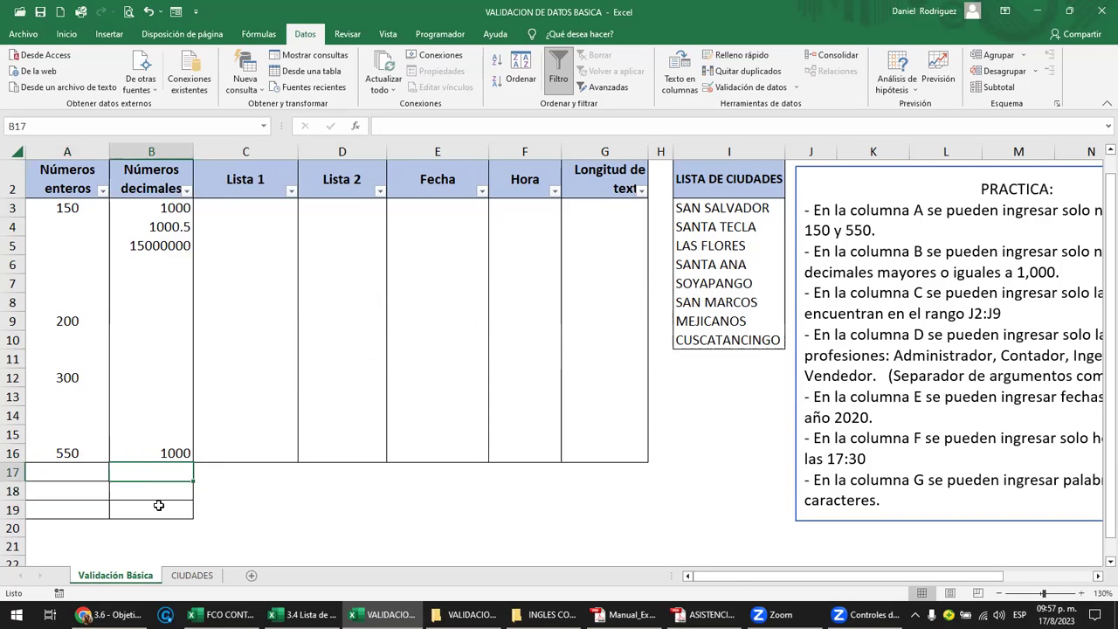
Step: Paste 550 and 1000 into rows 17–19 again, then undo the paste and cancel the copy
drag(63, 453, 146, 452)
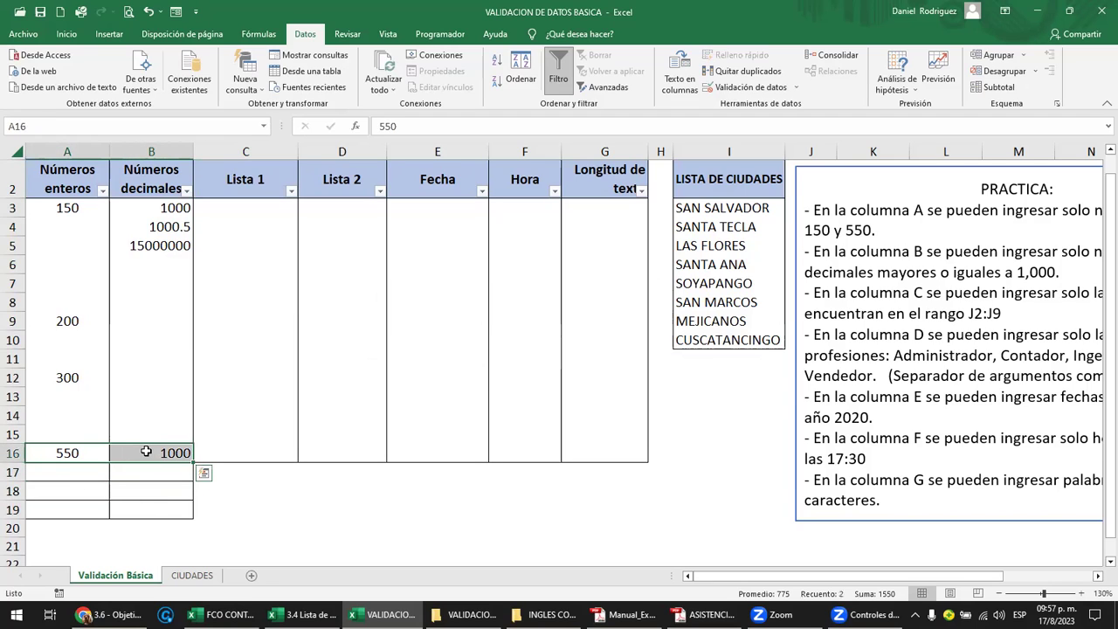
key(ctrl+c)
drag(68, 471, 152, 506)
key(Return)
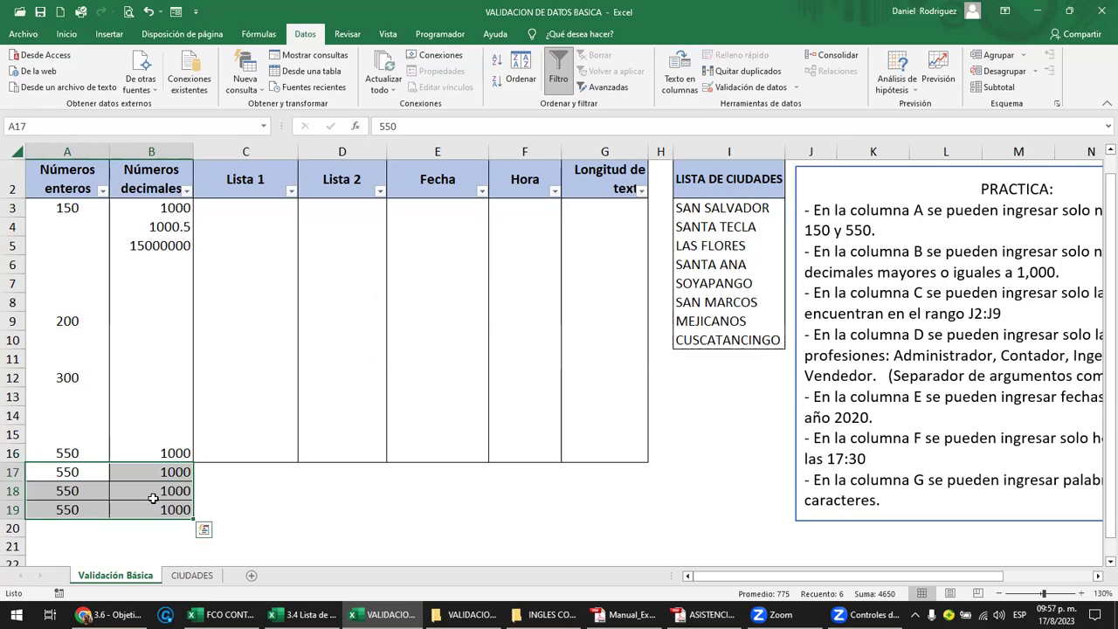
key(Delete)
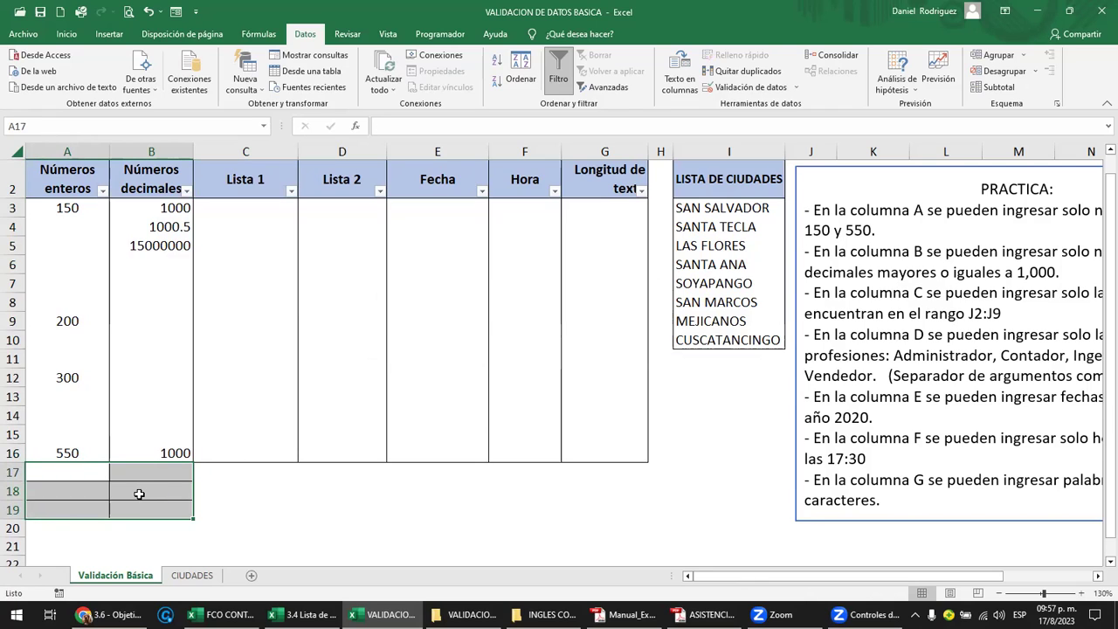
key(ctrl+z)
key(ctrl+z)
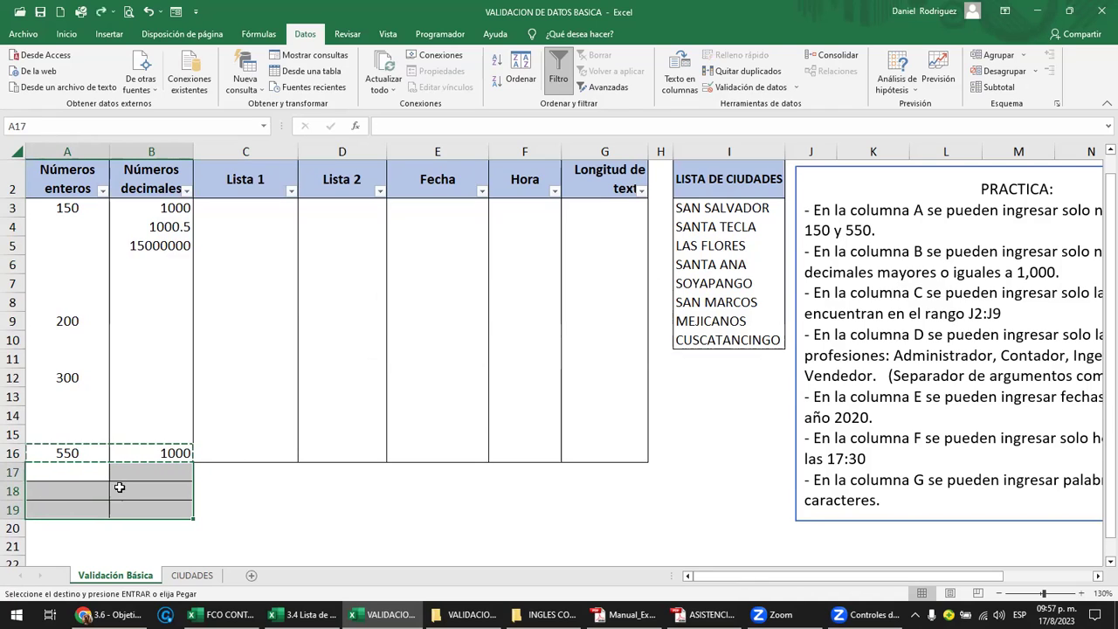
key(ctrl+v)
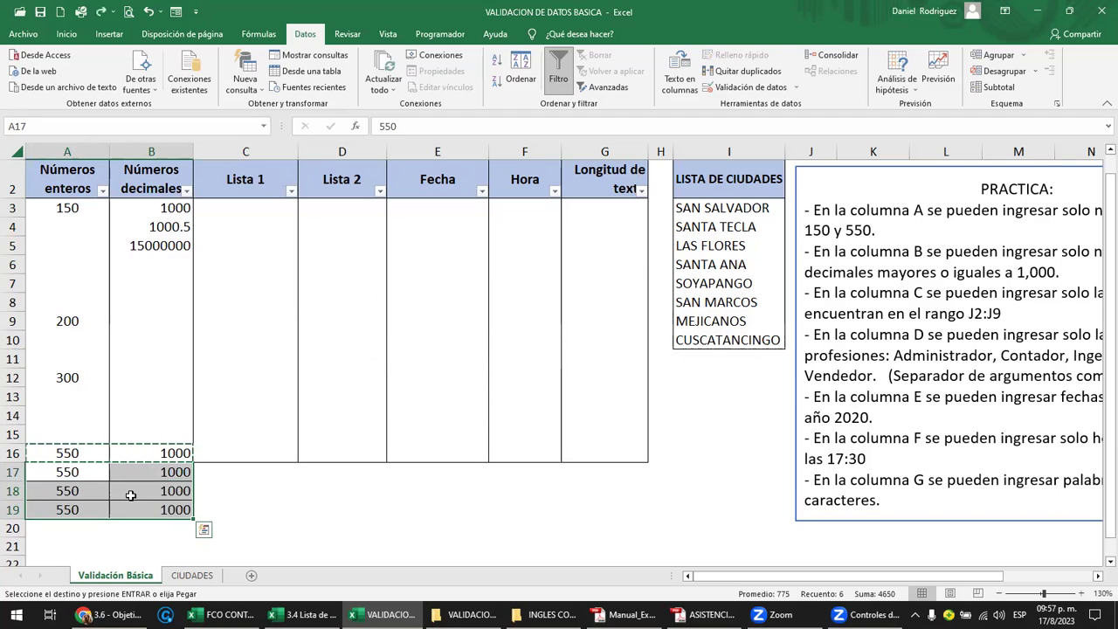
key(ctrl+z)
key(Escape)
Step: Copy A16:B16 again and select A17:A20 as the paste destination
drag(70, 452, 155, 452)
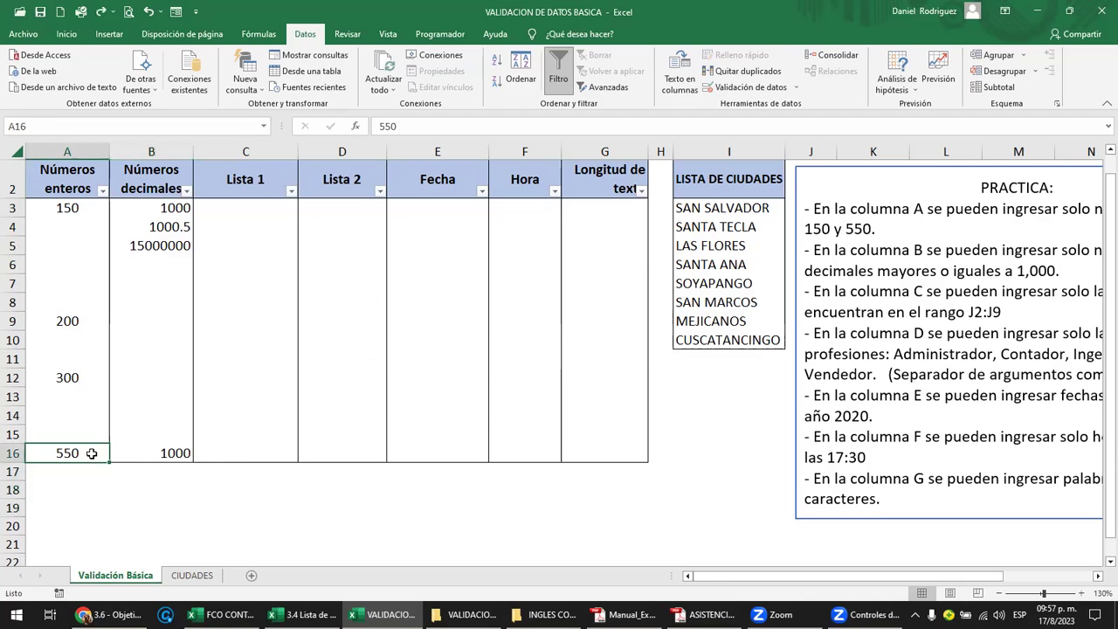
key(ctrl+c)
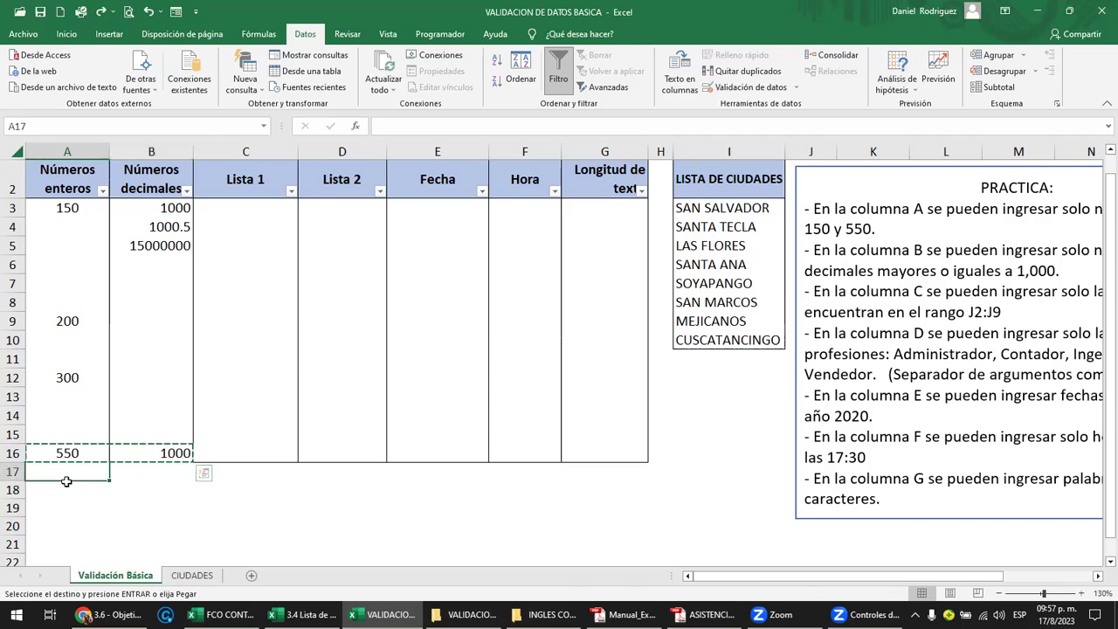
drag(75, 475, 73, 524)
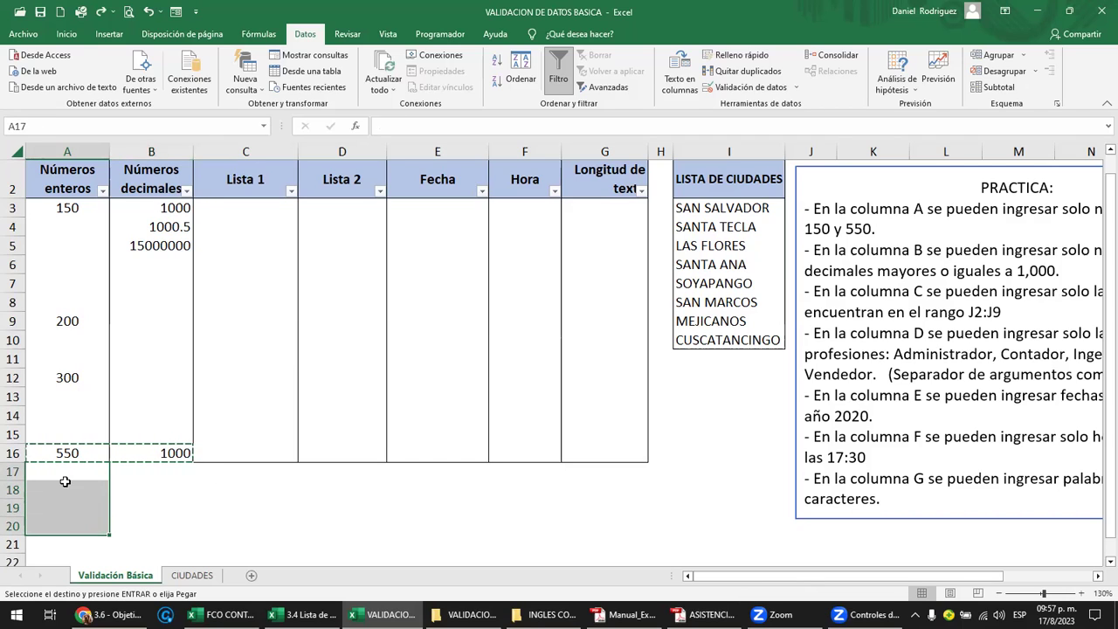
drag(66, 481, 155, 524)
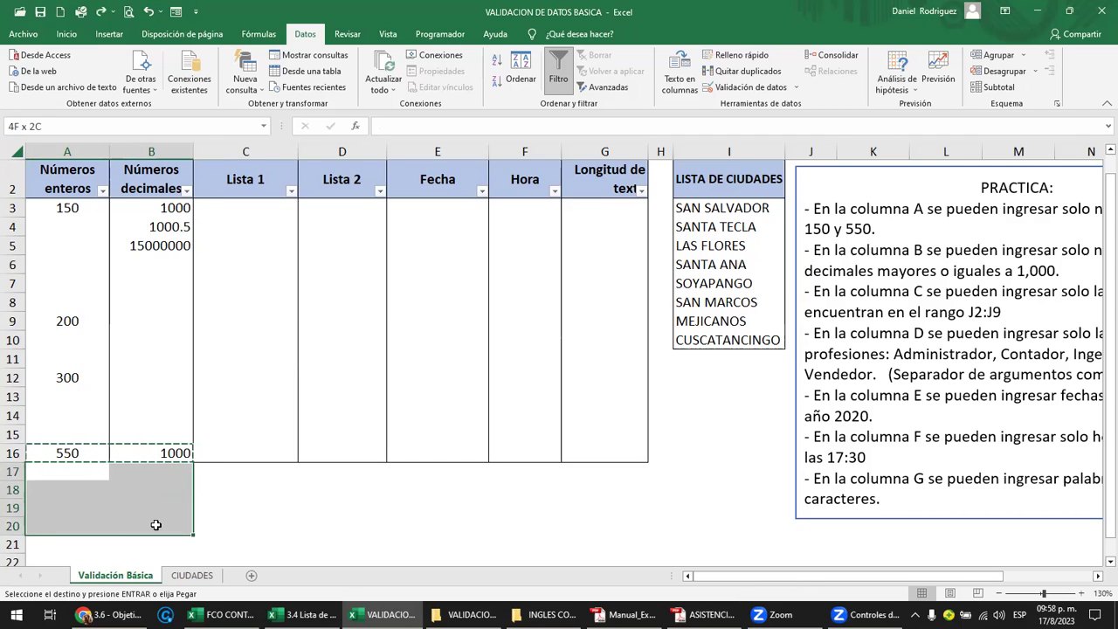
drag(66, 478, 69, 531)
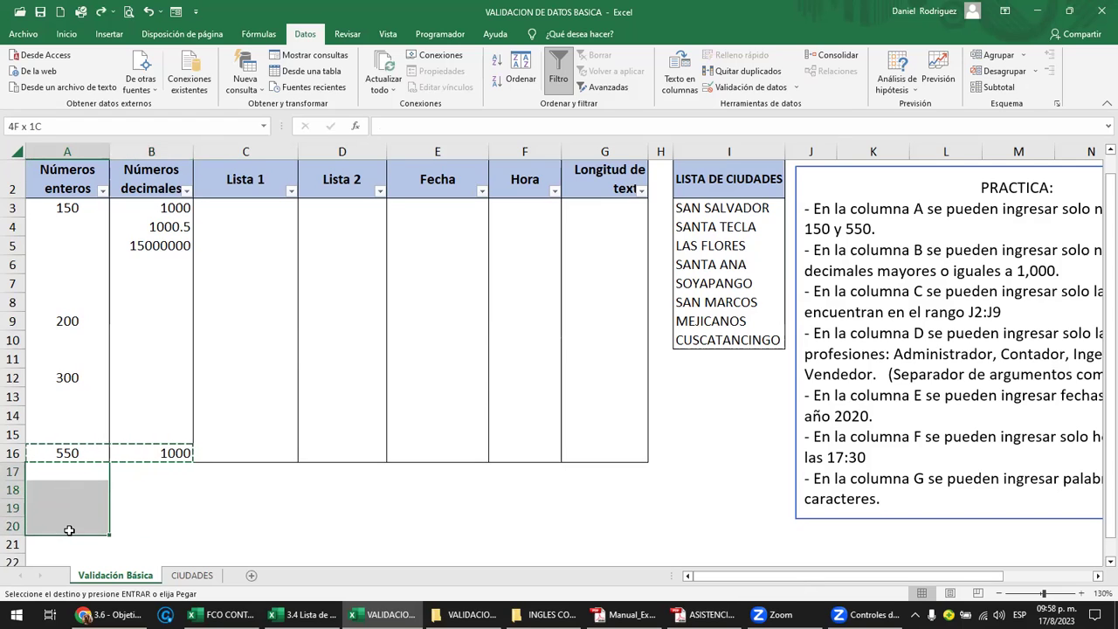
Step: Paste only row 16's validation rules into A17:B20 via Pegado especial > Validación
right_click(88, 478)
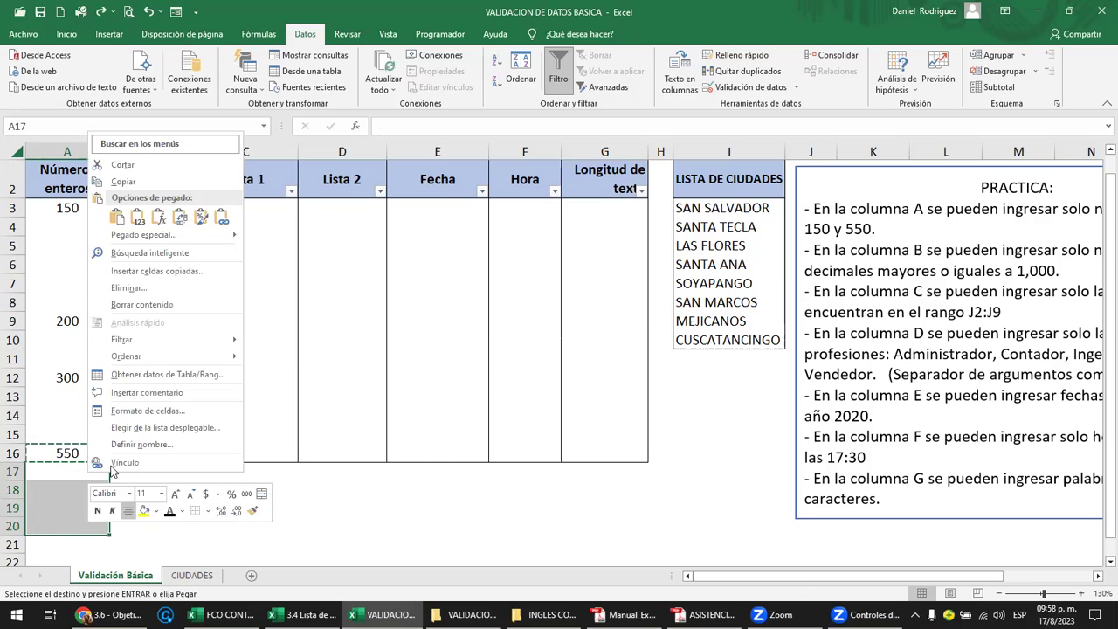
click(140, 218)
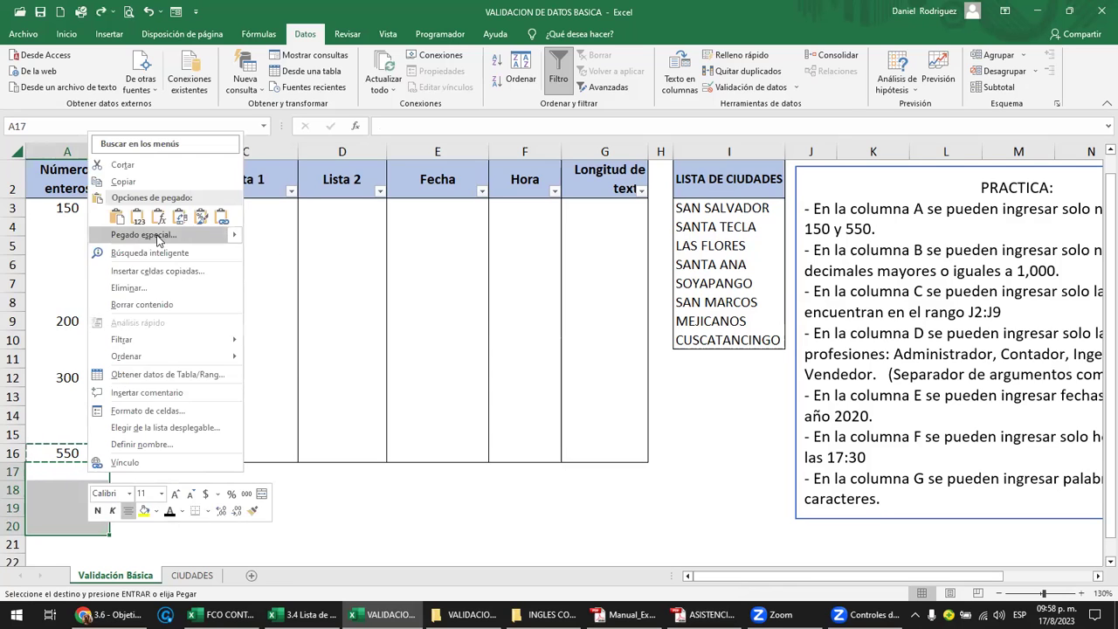
click(157, 235)
click(49, 251)
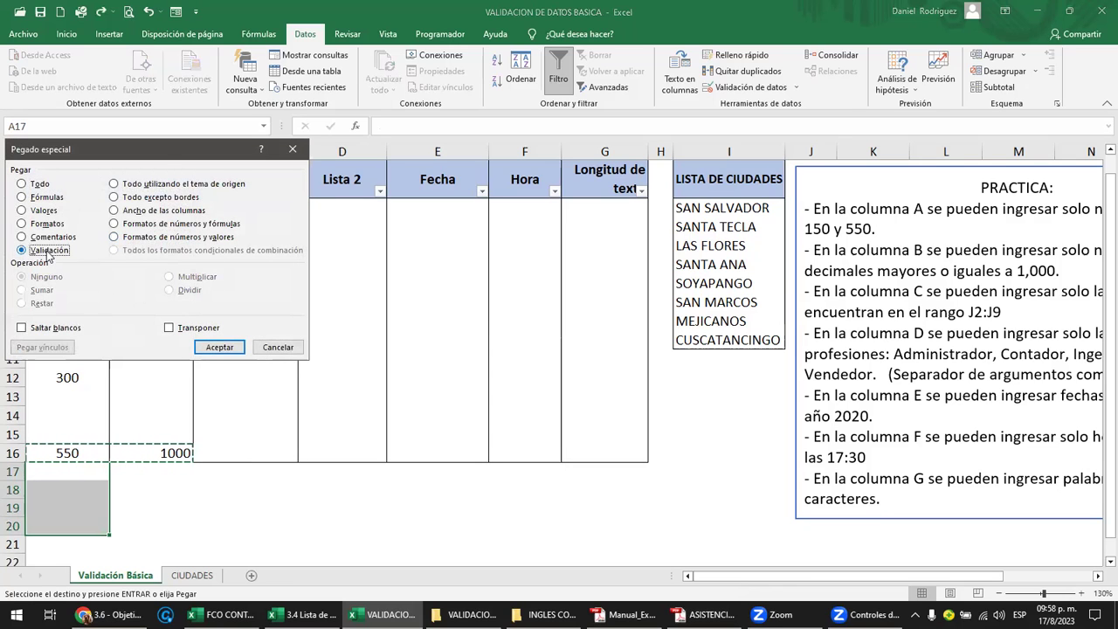
drag(168, 158, 486, 196)
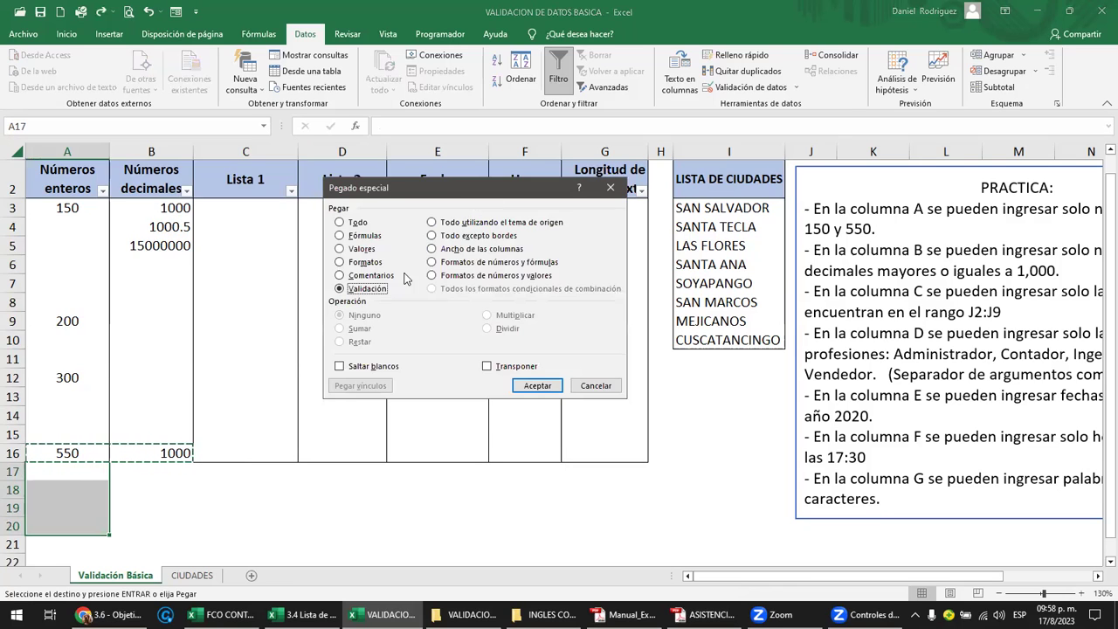
click(340, 289)
click(537, 387)
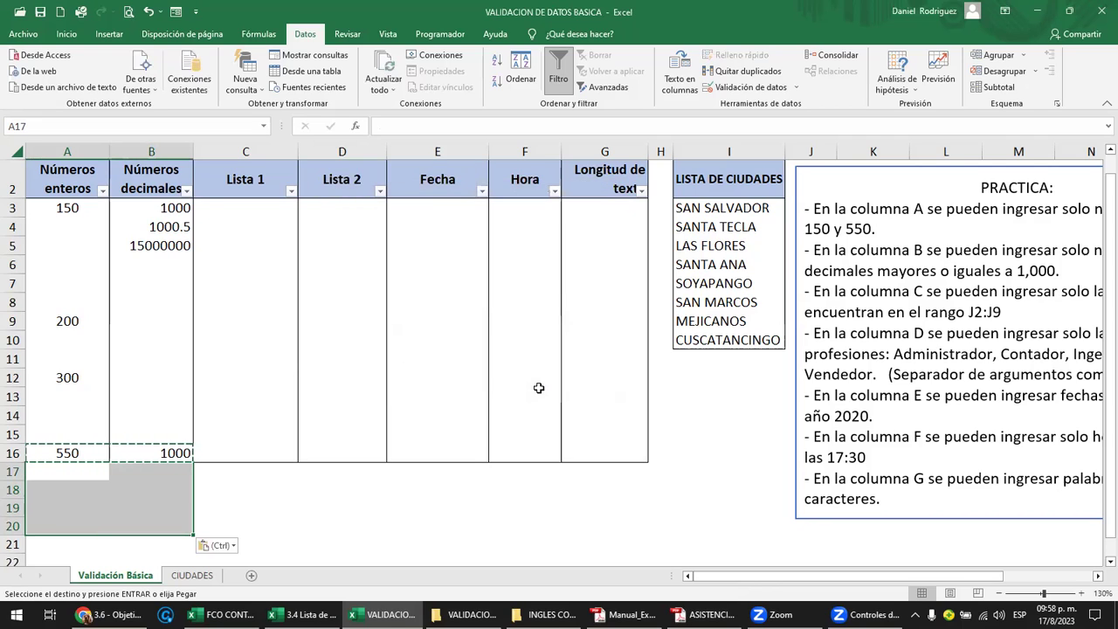
click(86, 481)
key(Escape)
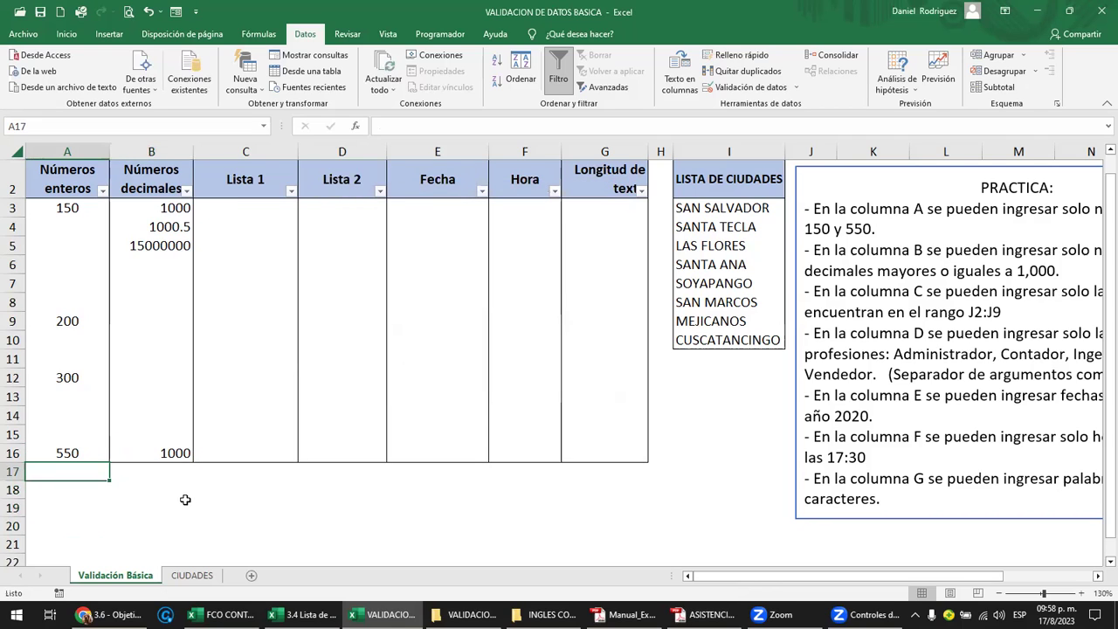
Step: Test A17 with 1, which is rejected, then view its validation rules without changes
text(1)
key(Return)
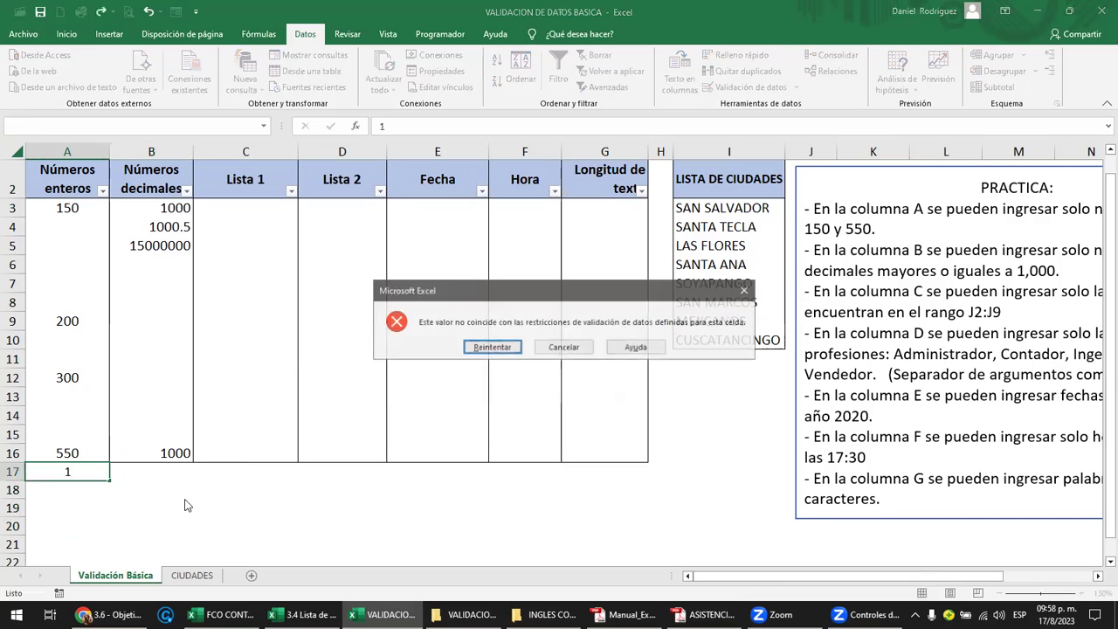
key(Return)
key(Escape)
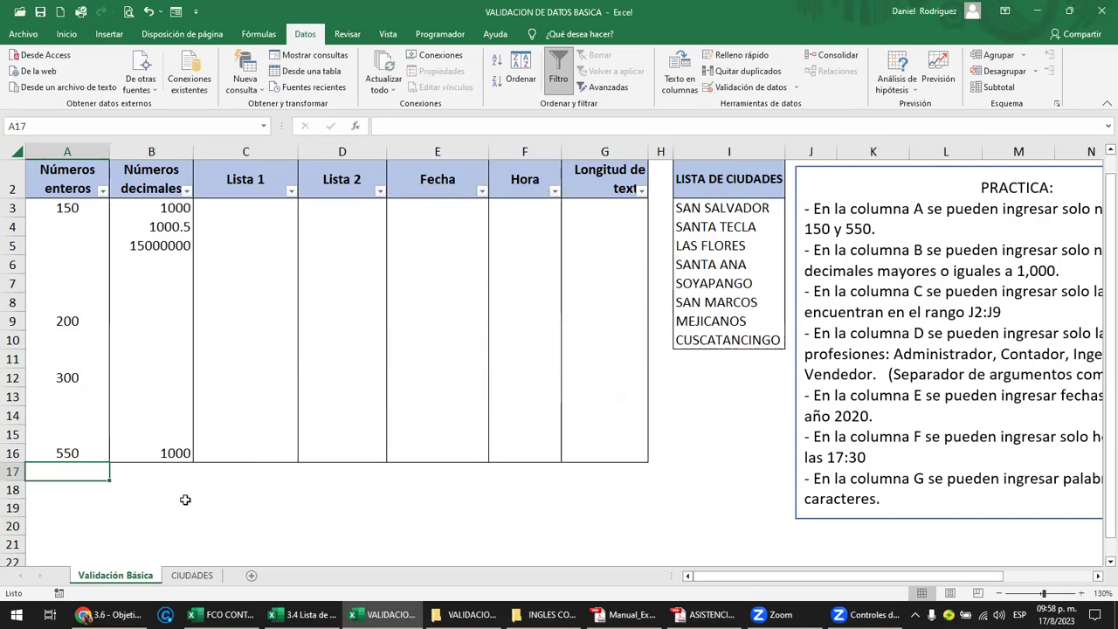
key(ctrl+z)
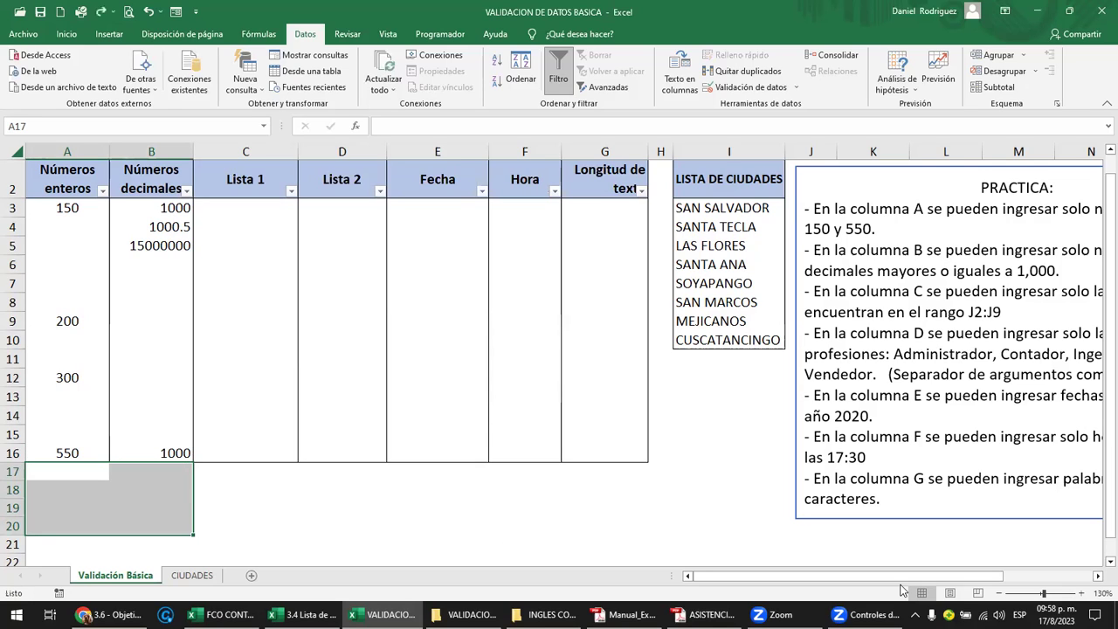
mouse_move(68, 472)
mouse_down()
mouse_move(142, 499)
mouse_move(144, 521)
mouse_up()
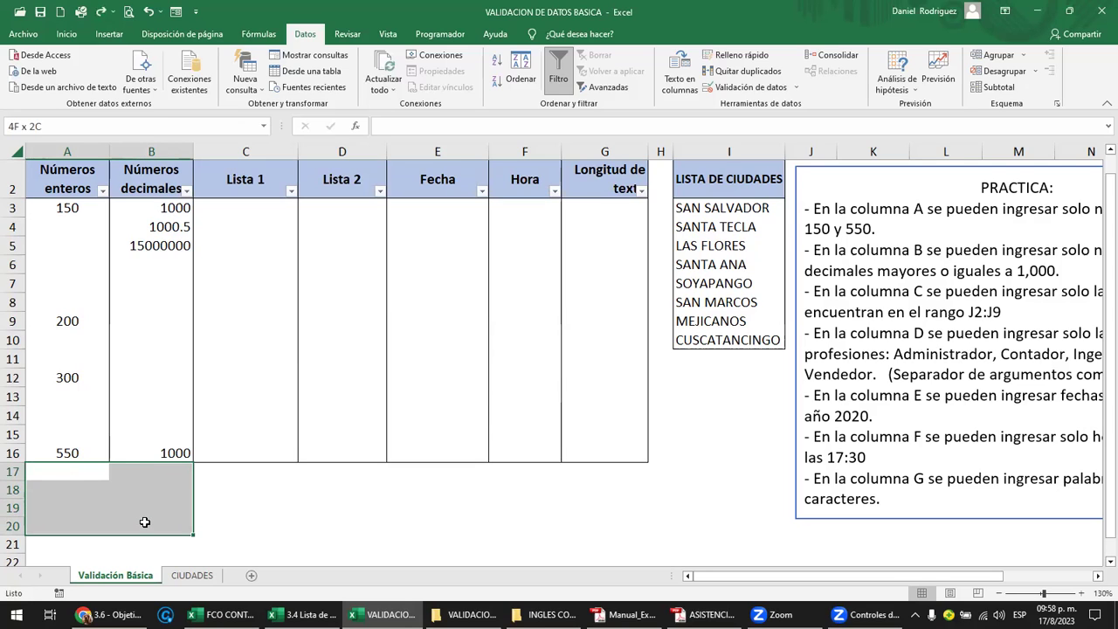
click(78, 474)
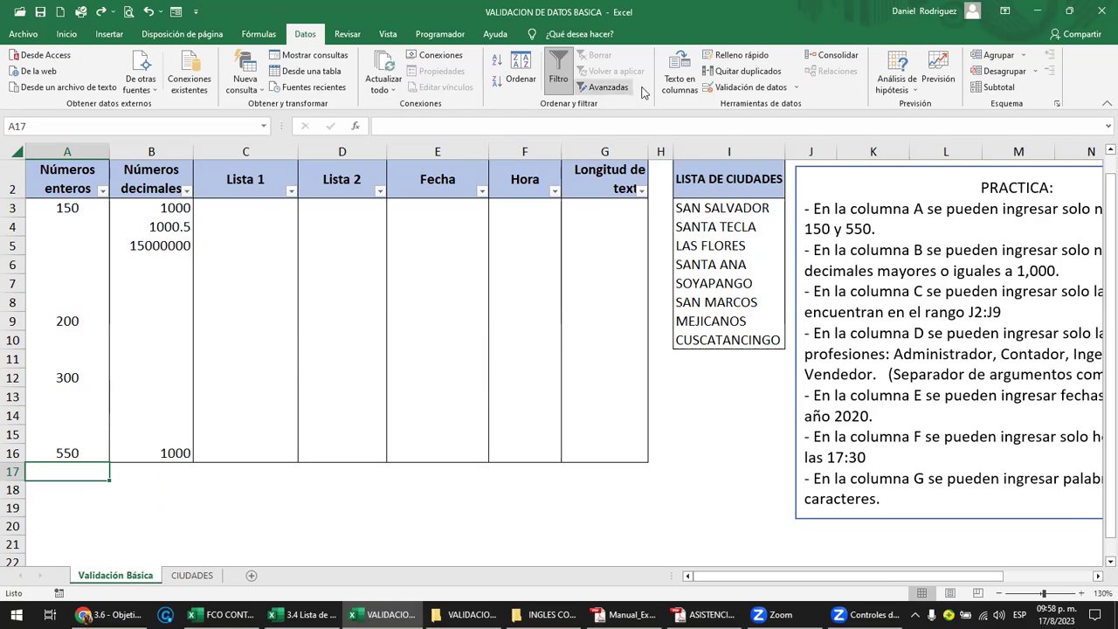
click(751, 88)
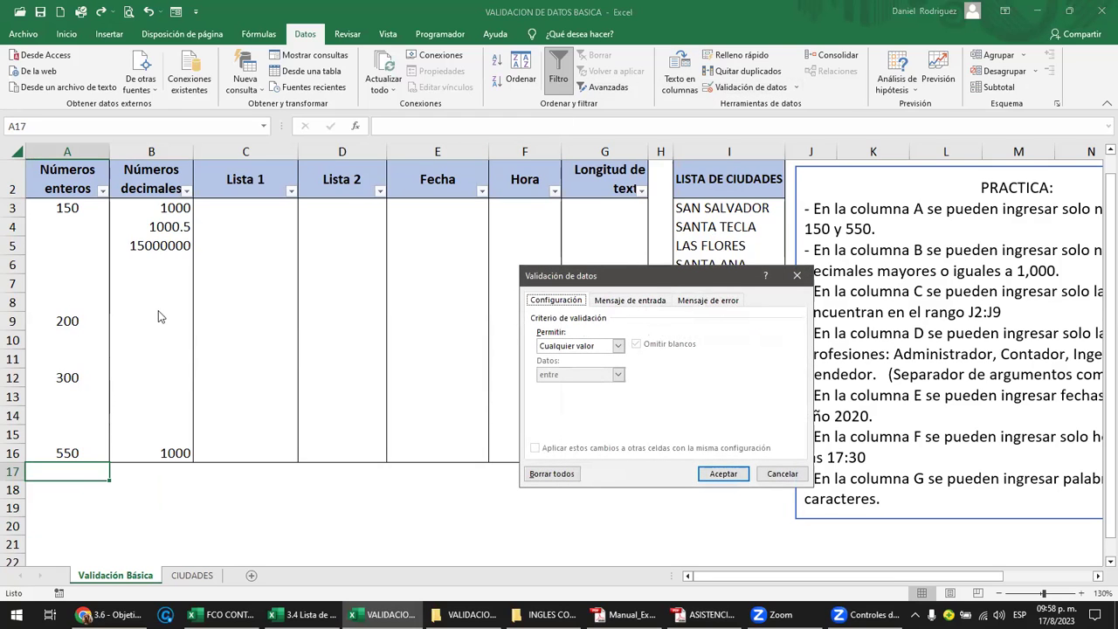
key(Escape)
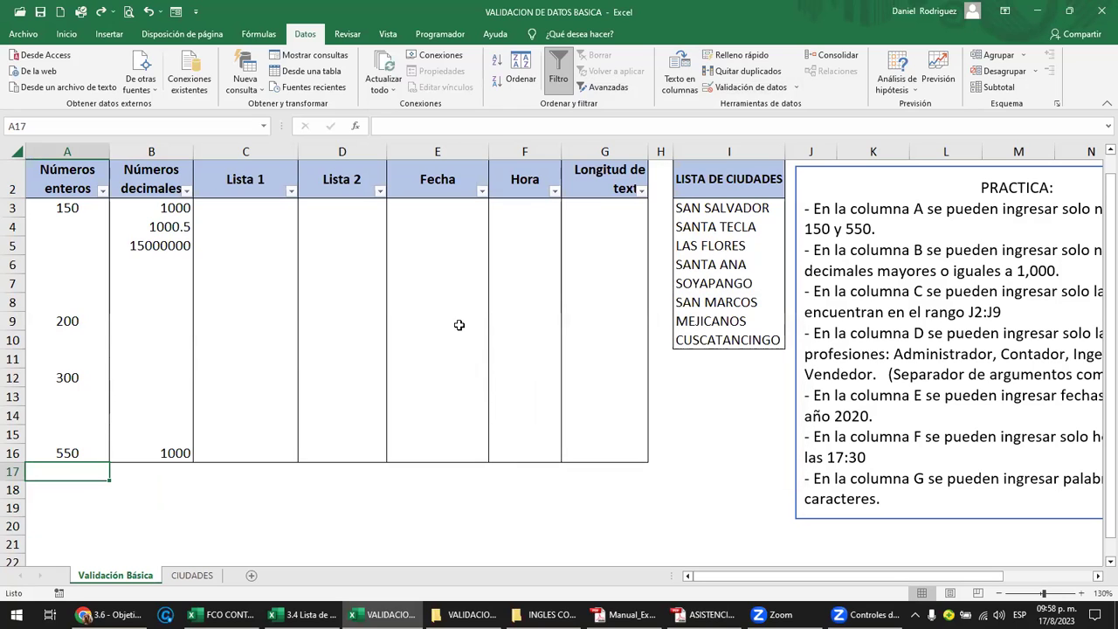
click(238, 306)
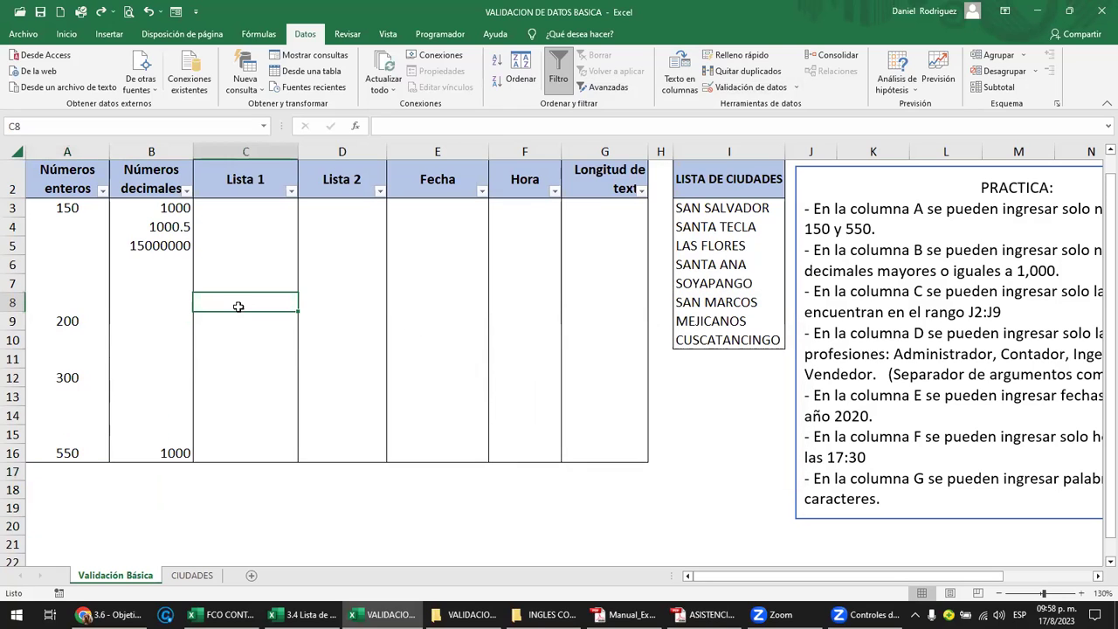
Step: Highlight the column D profession instructions in the PRACTICA text box
click(360, 206)
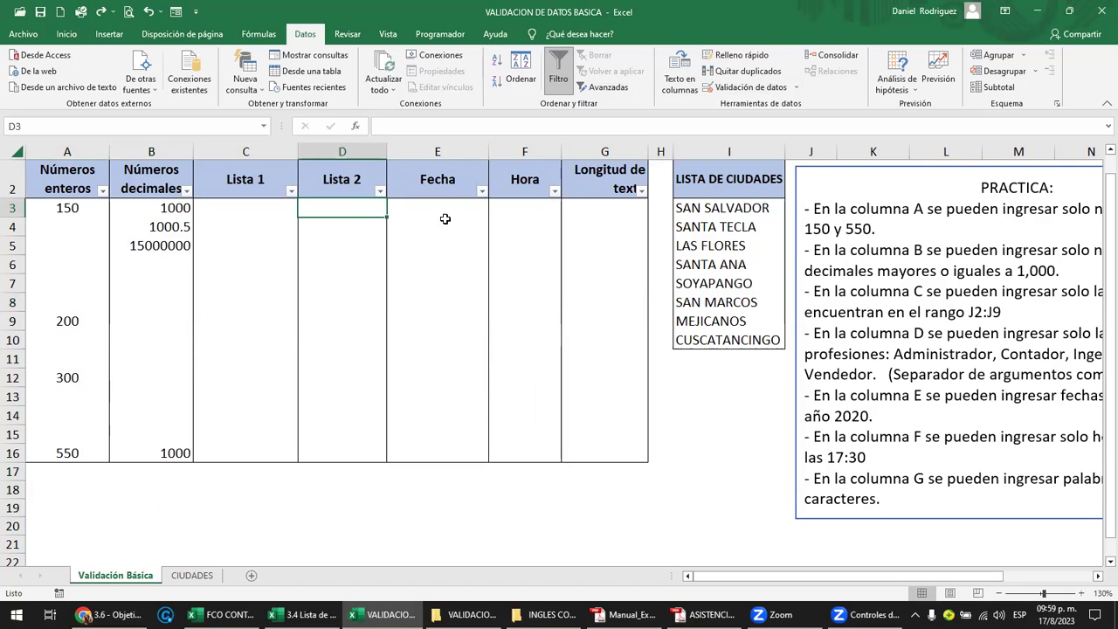
click(891, 194)
click(719, 416)
key(Right)
key(Right)
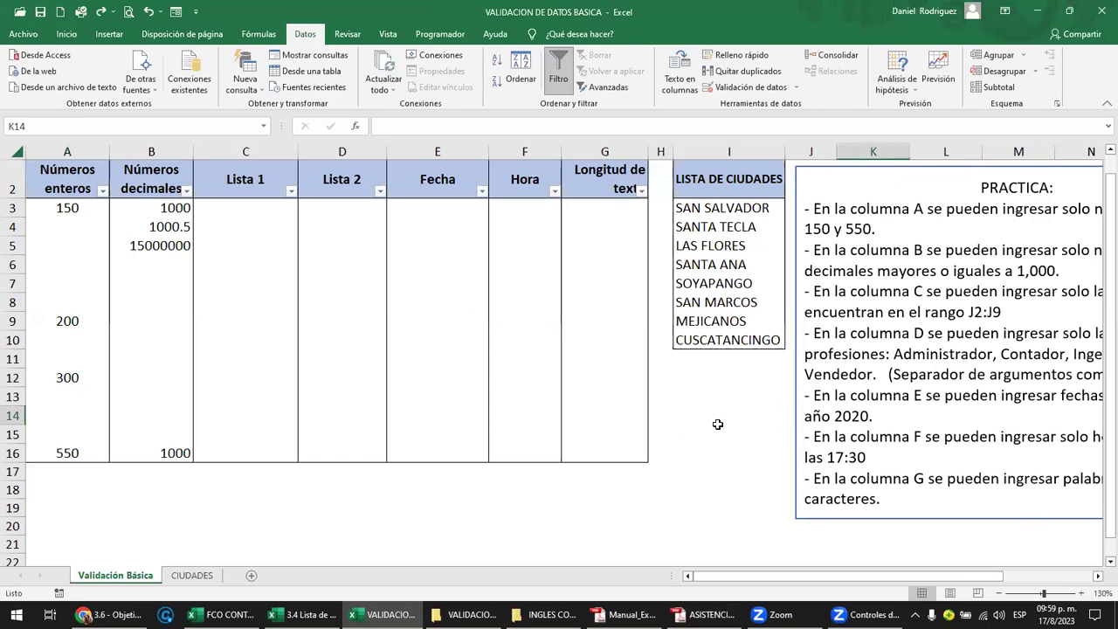
key(Right)
key(Right)
key(Right)
key(Right)
key(Right)
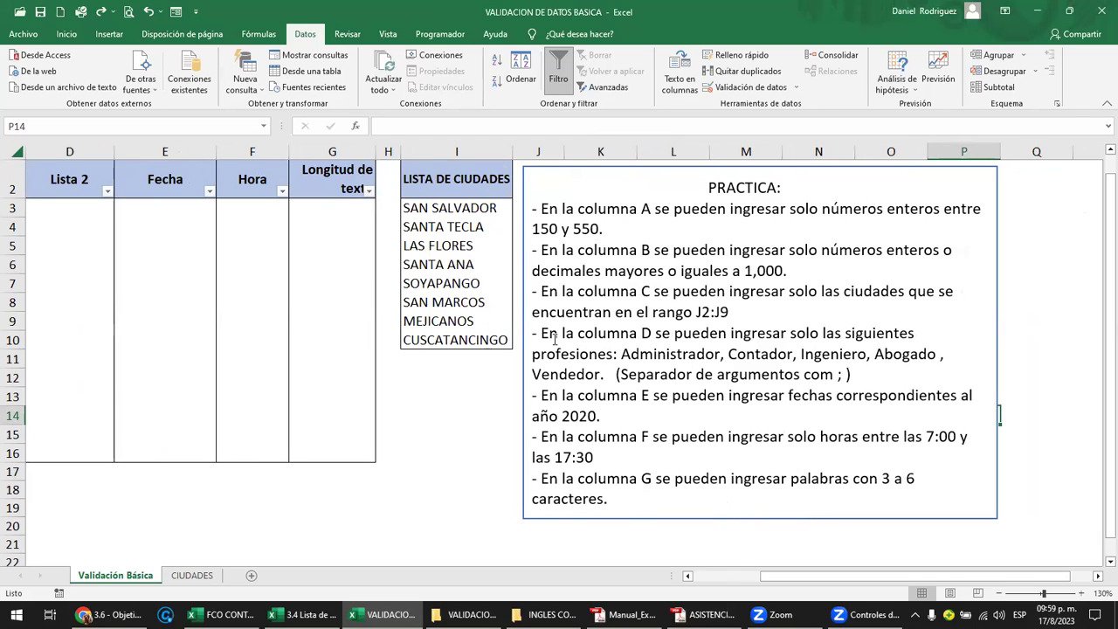
drag(543, 334, 940, 356)
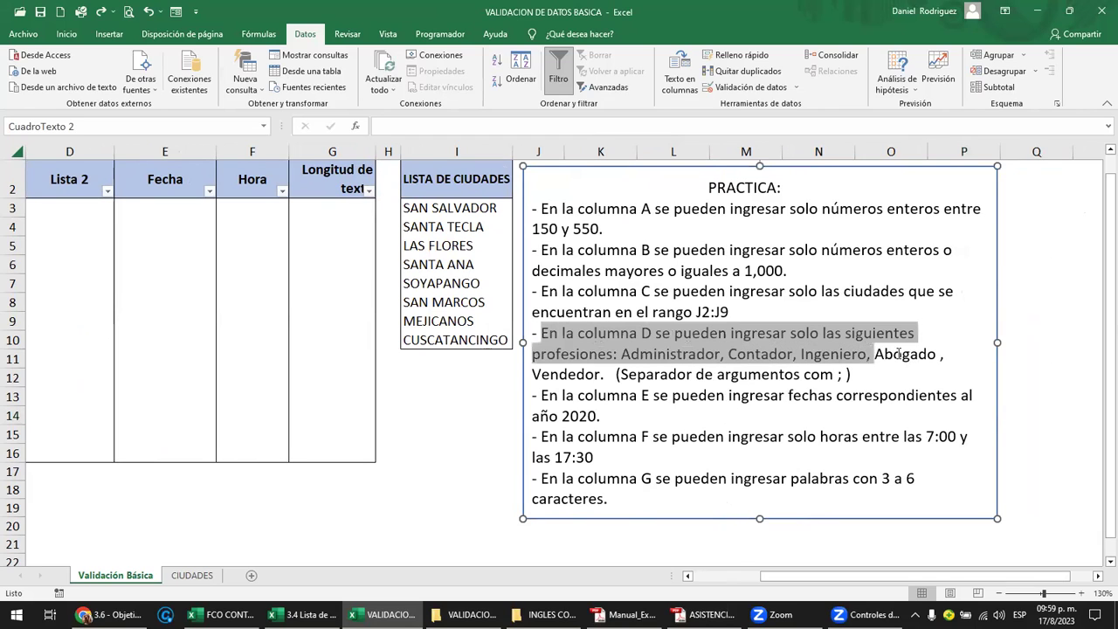
drag(940, 356, 946, 374)
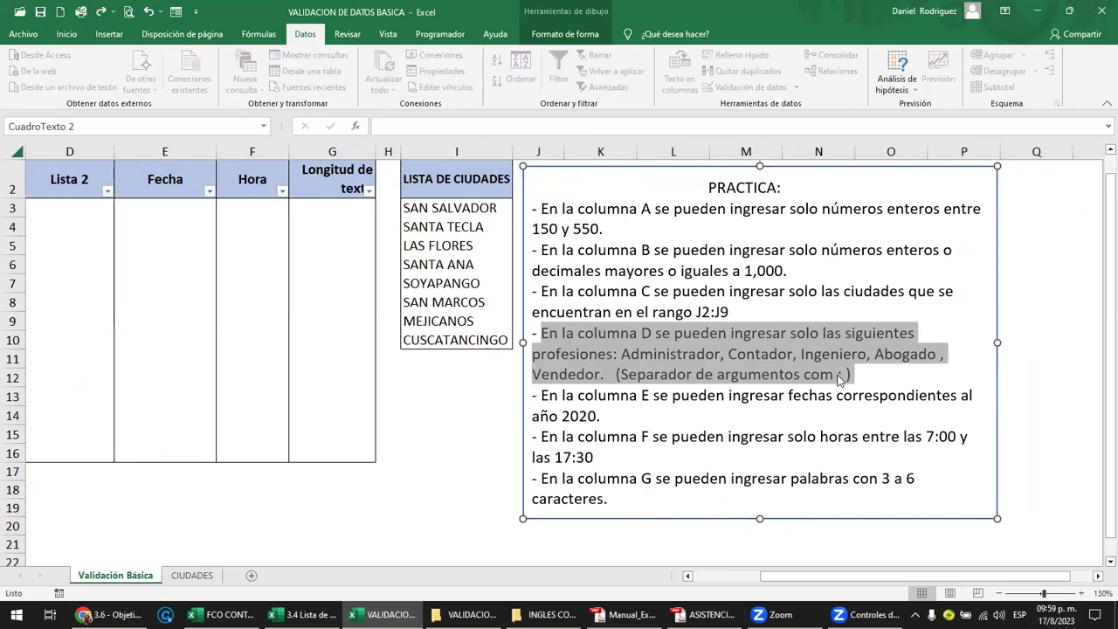
Step: Return to the table and select the Lista 2 cells D3:D16
click(470, 363)
key(Left)
key(Left)
key(Left)
key(Left)
key(Left)
key(Left)
key(Left)
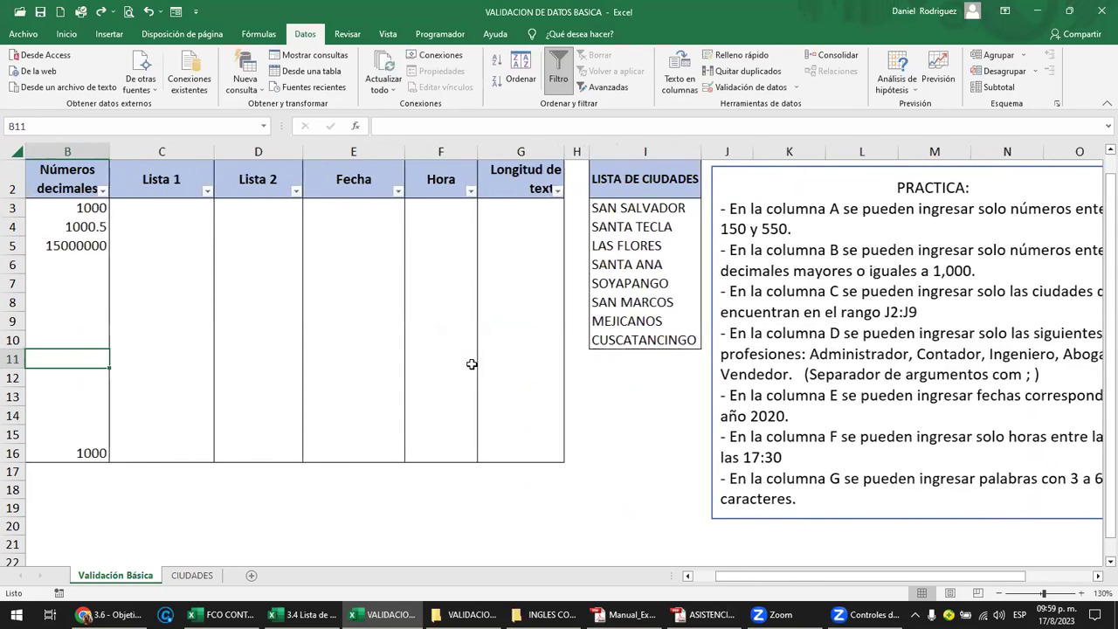
key(Left)
click(372, 160)
drag(342, 211, 318, 450)
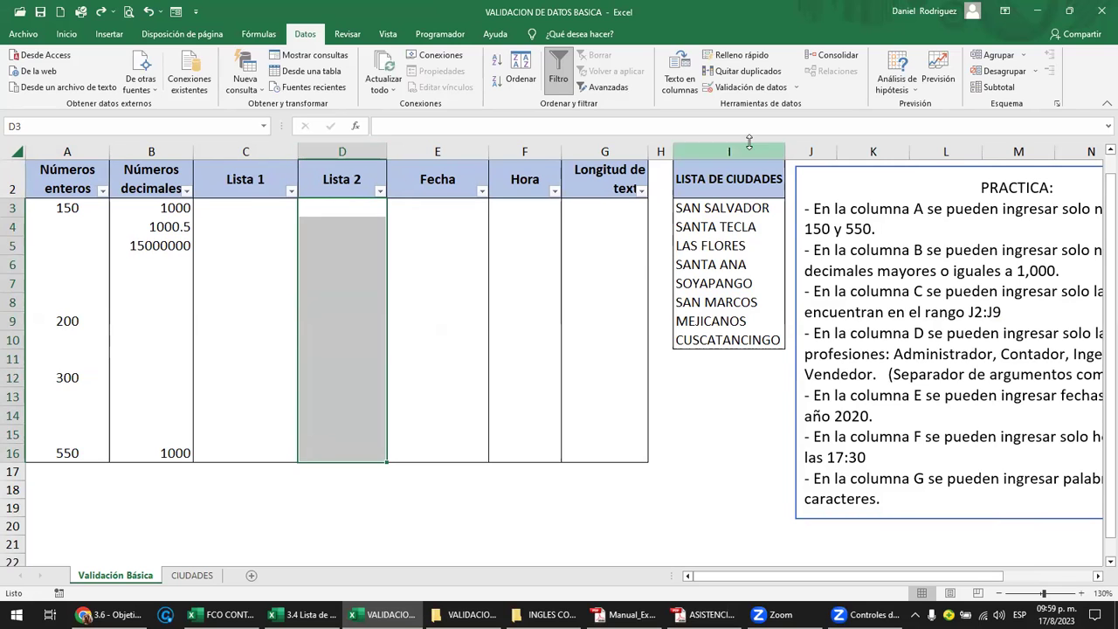
Step: Give D3:D16 a Lista validation: Administrador;doctor;abogado;Contador;ingeniero
click(791, 91)
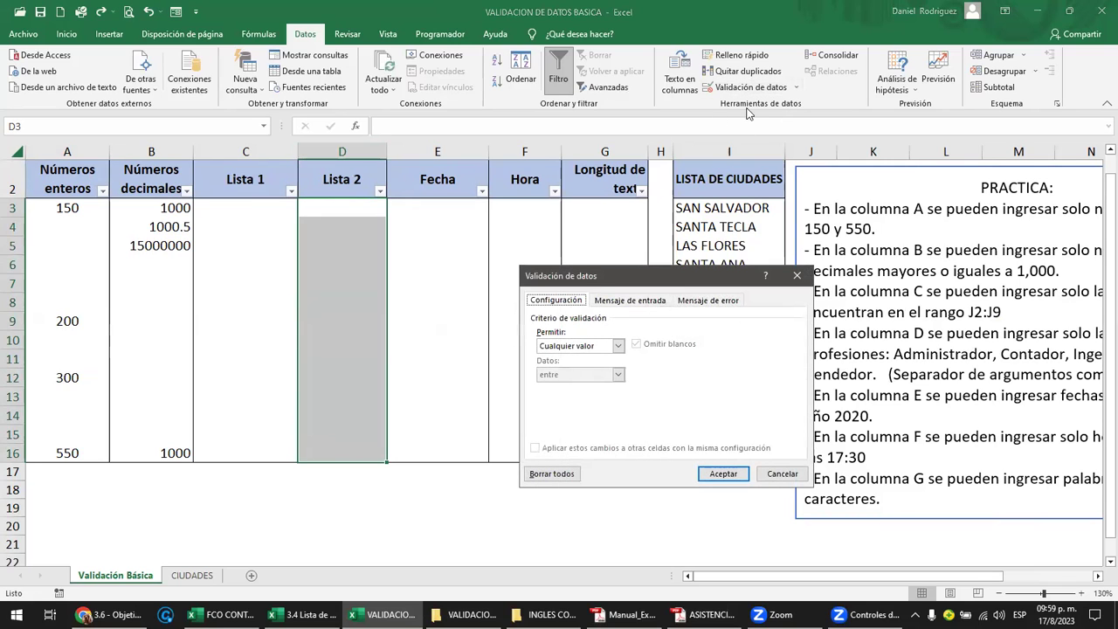
click(618, 348)
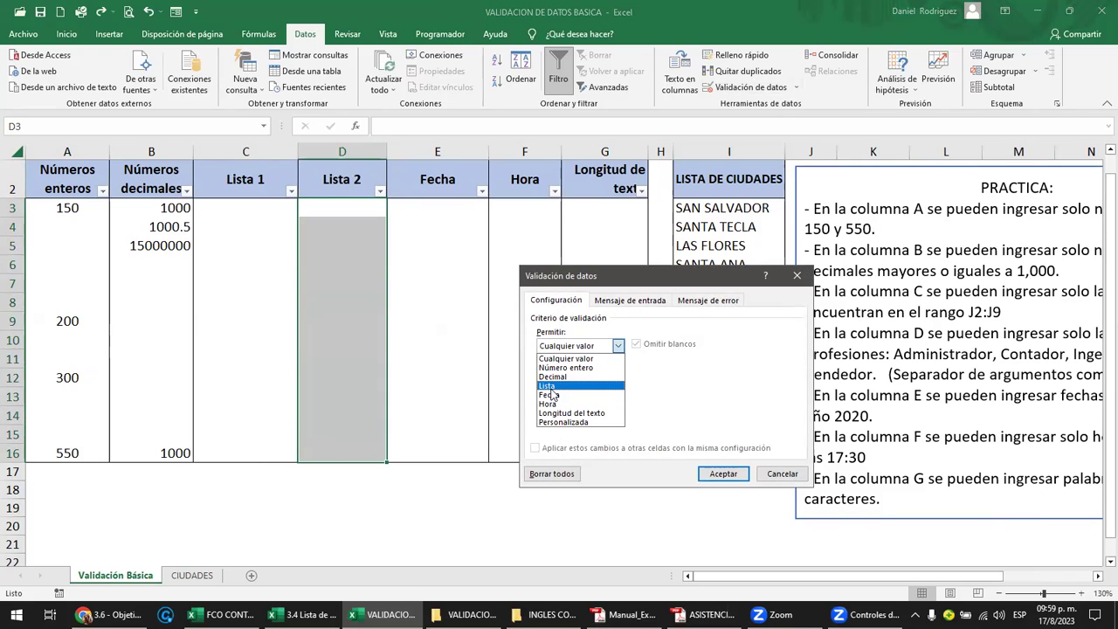
click(549, 386)
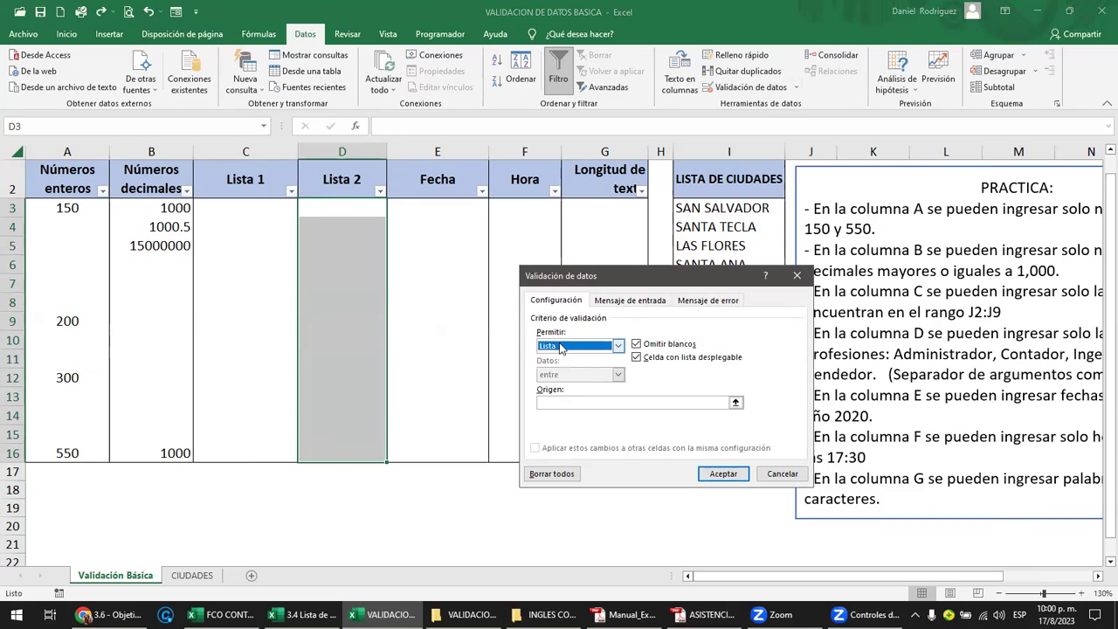
click(544, 404)
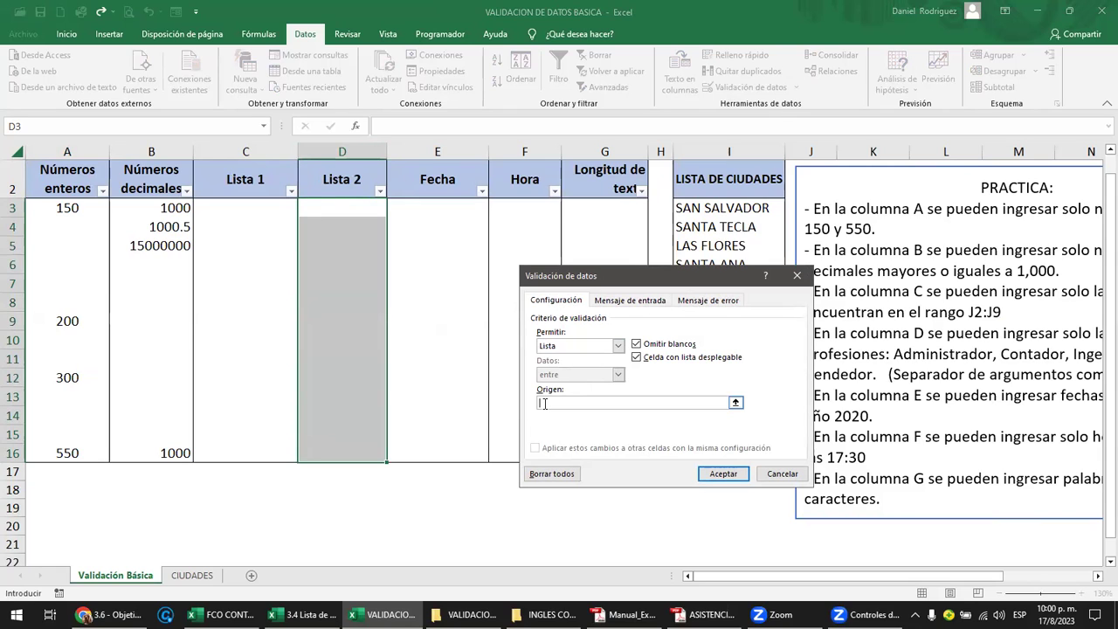
text(a)
key(BackSpace)
text(dministrador;)
text(doctor;abogado;)
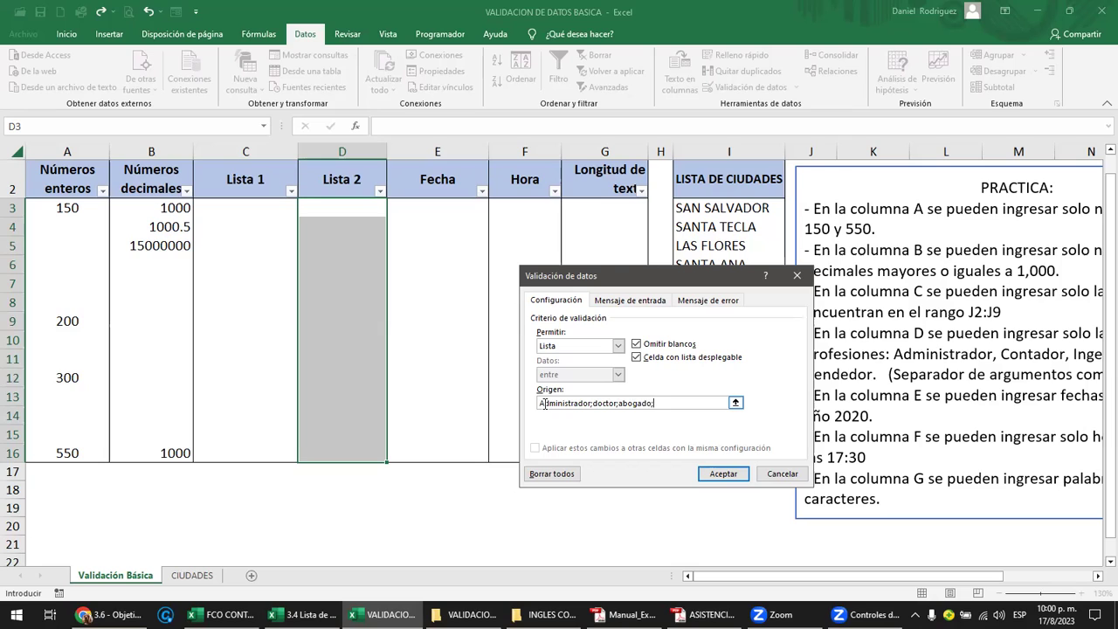
text(Contador;ingen)
key(BackSpace)
text(niero)
click(719, 477)
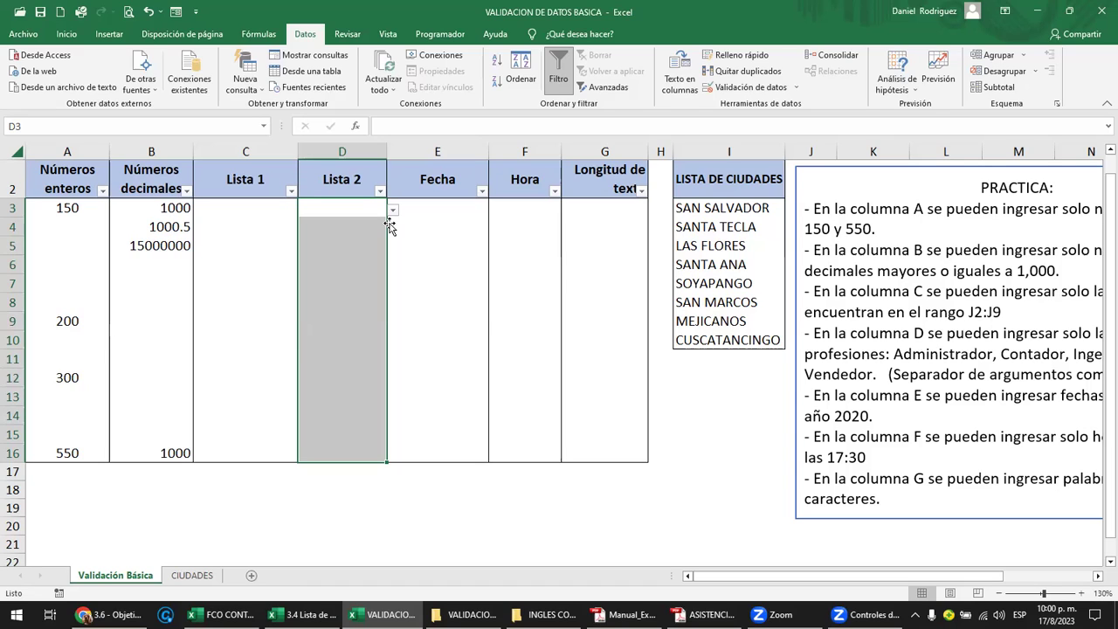
Step: Choose ingeniero for D3 from its profession dropdown
click(349, 211)
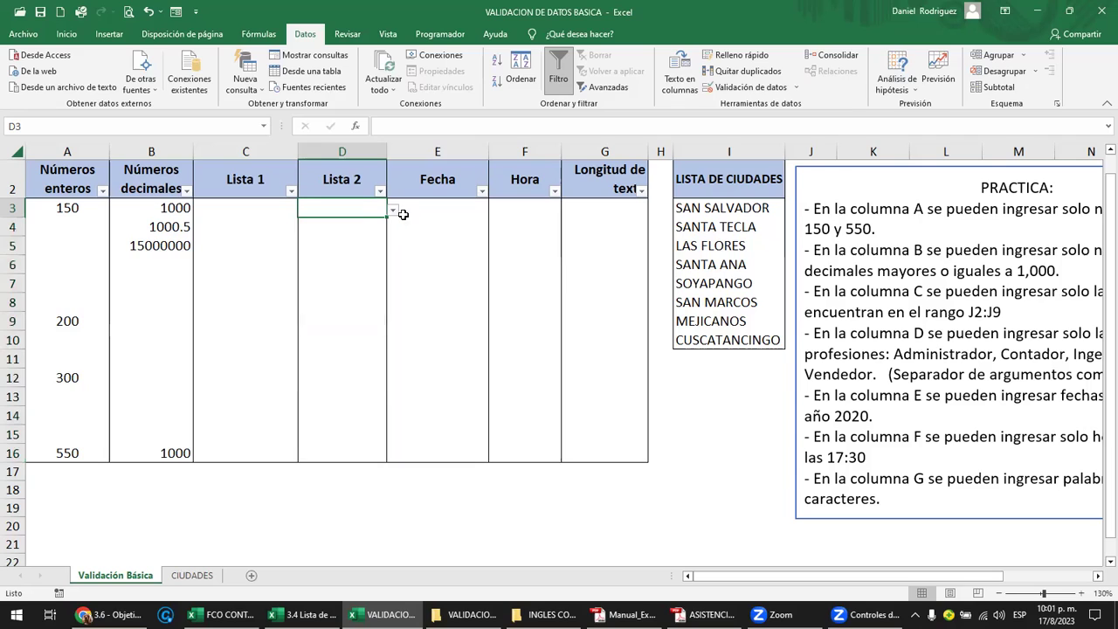
click(393, 210)
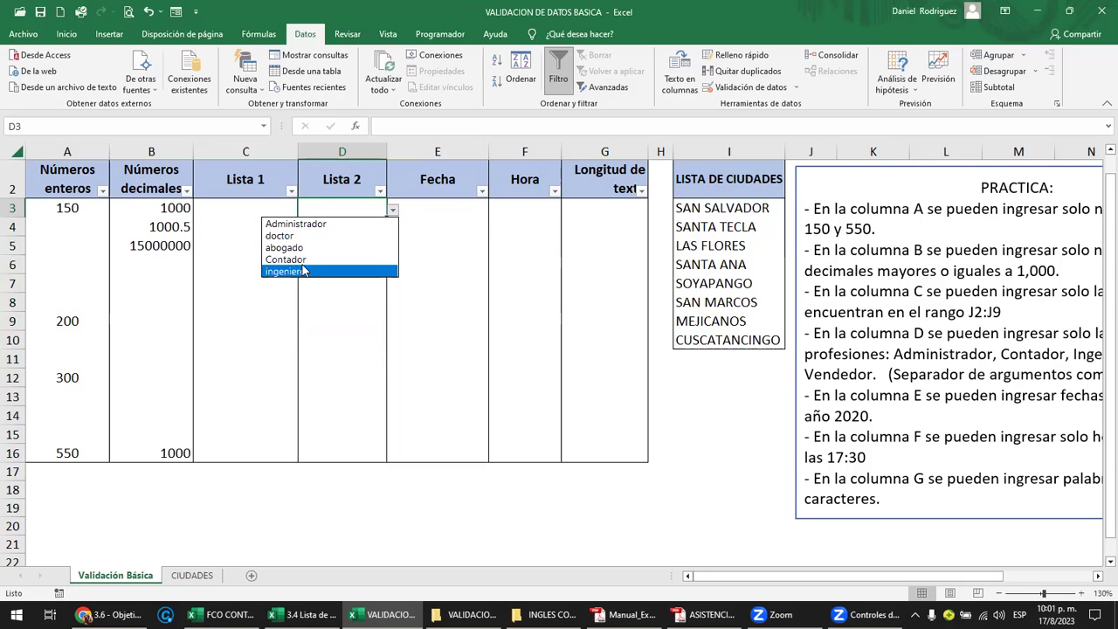
click(303, 271)
click(346, 230)
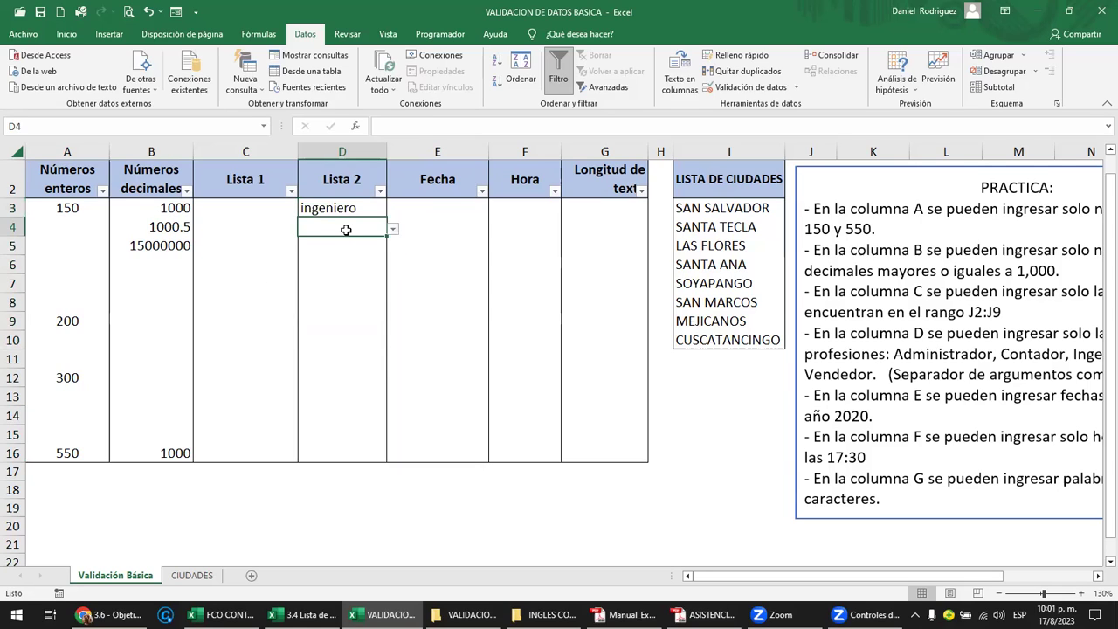
click(342, 212)
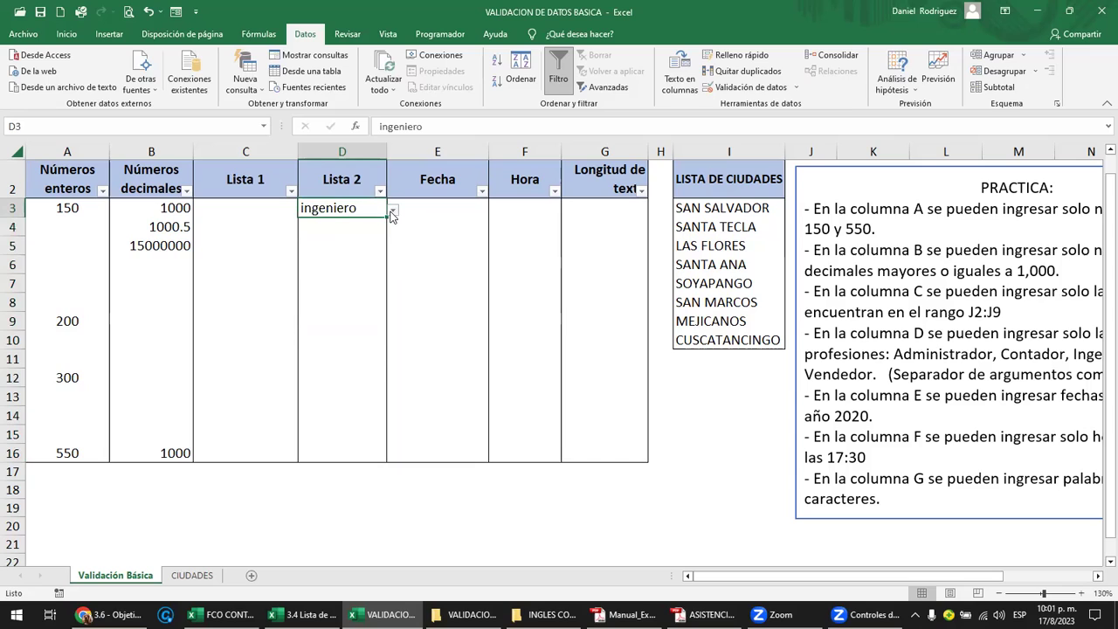
click(392, 213)
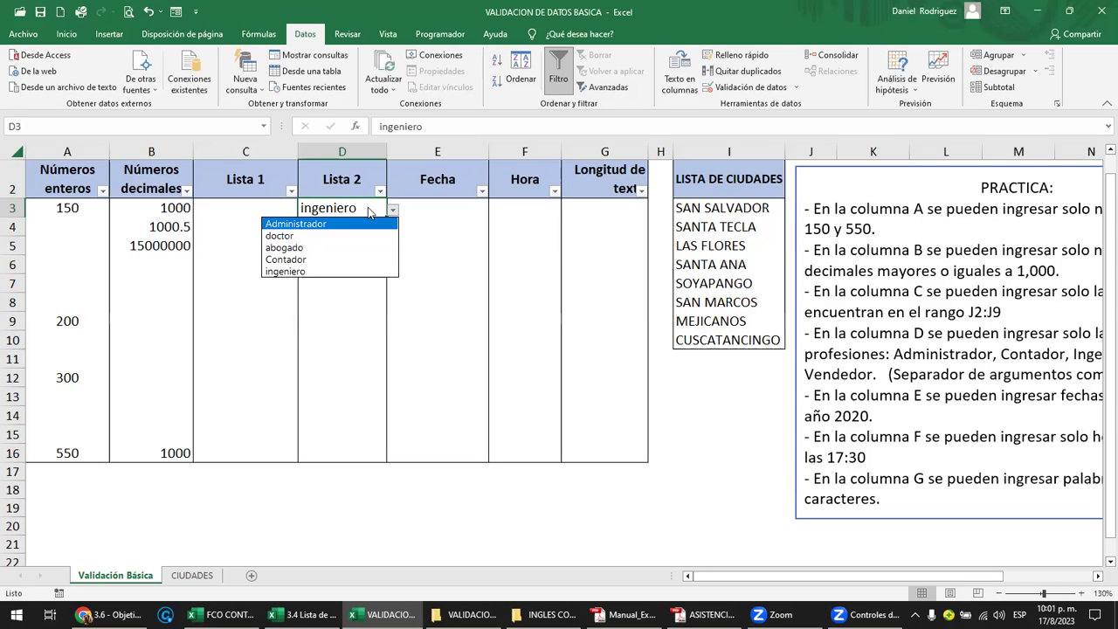
click(366, 209)
click(394, 213)
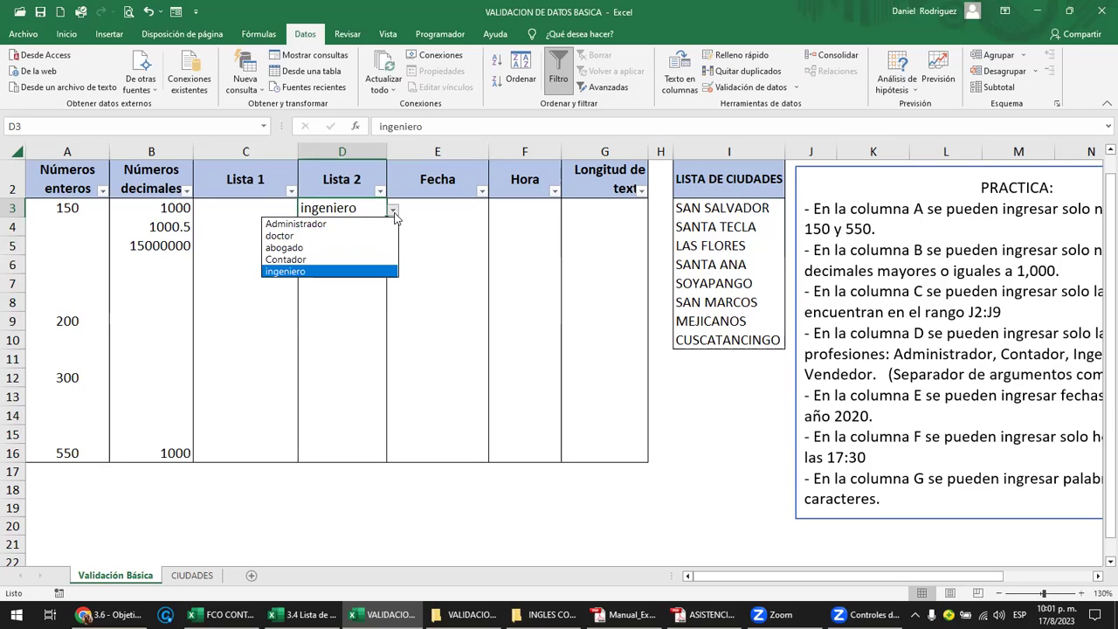
click(354, 272)
click(334, 231)
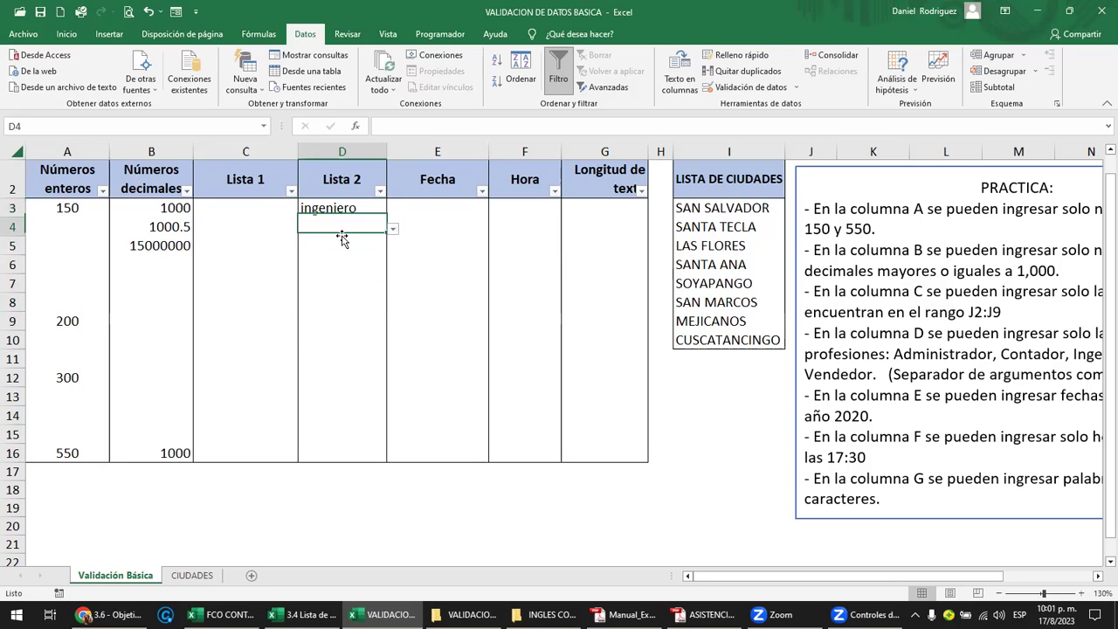
Step: Fill D4:D7 with ingeniero and enter doctor in D8
text(i)
key(Return)
text(i)
key(Return)
text(i)
key(Return)
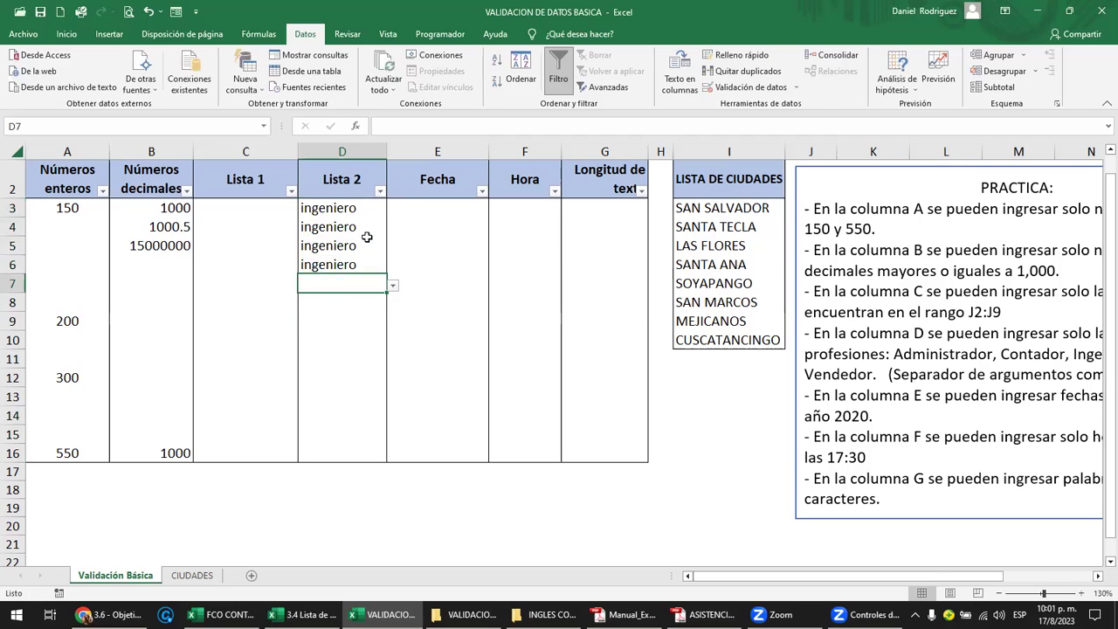
text(i)
key(Return)
text(do)
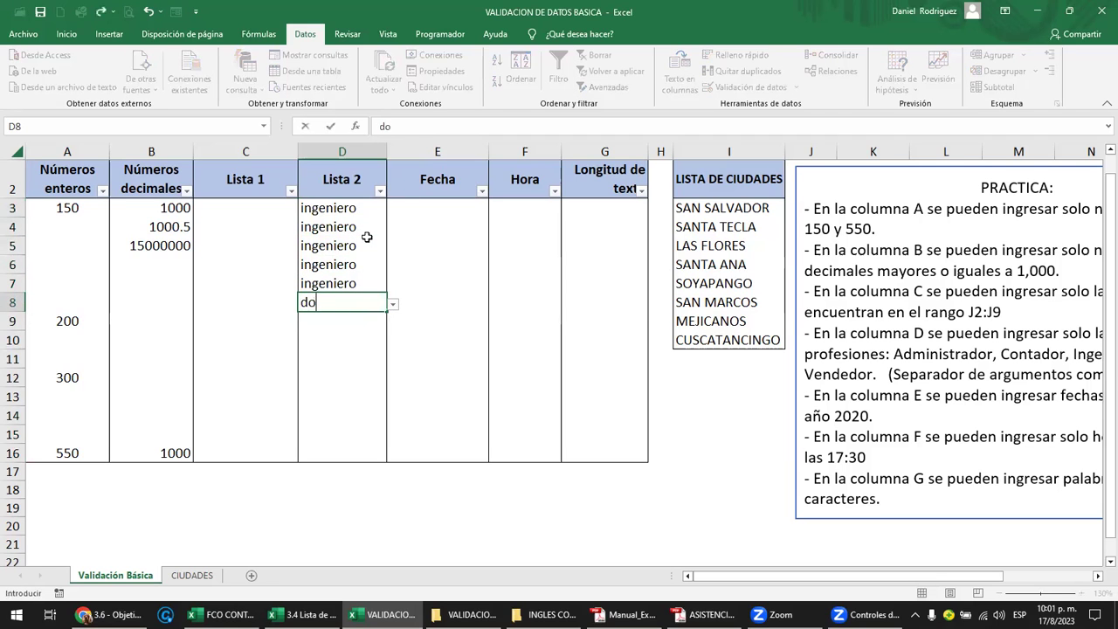
text(ctor)
key(Return)
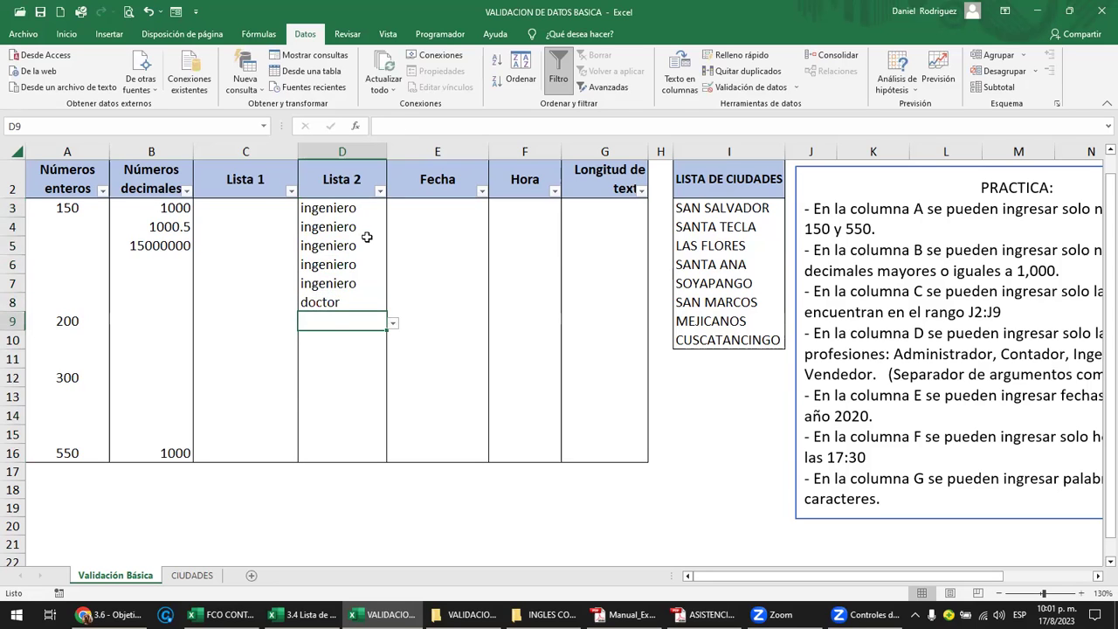
Step: Enter doctor in D9, see uppercase DOCTOR rejected in D10, then enter doctor there
text(Doc)
key(Return)
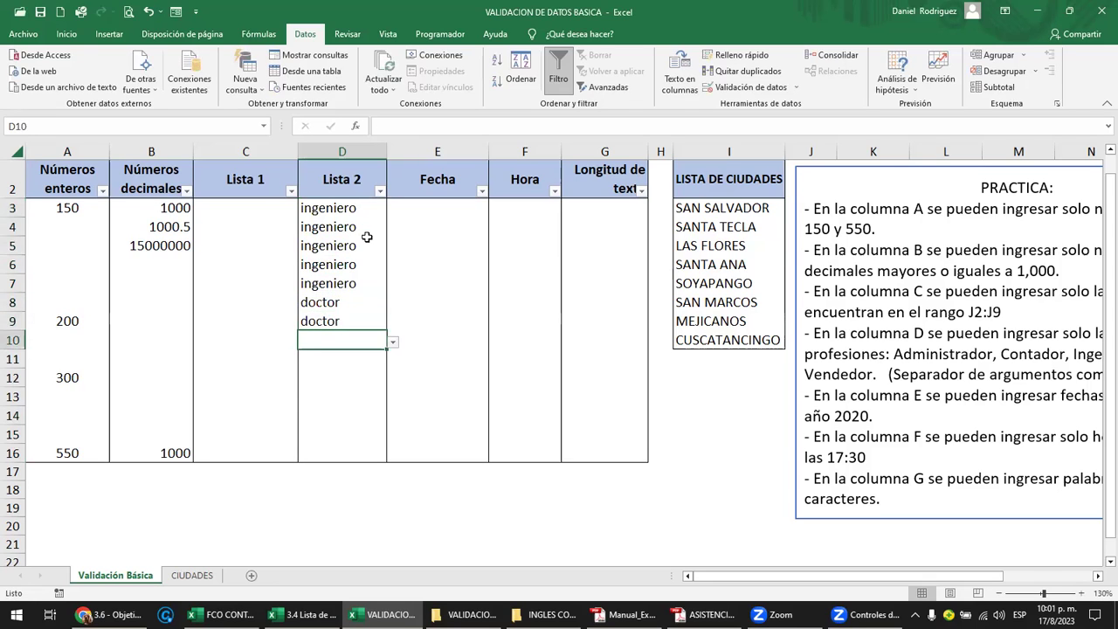
text(DOCTIOR)
key(BackSpace)
key(BackSpace)
key(BackSpace)
text(Or)
key(BackSpace)
text(R)
key(Return)
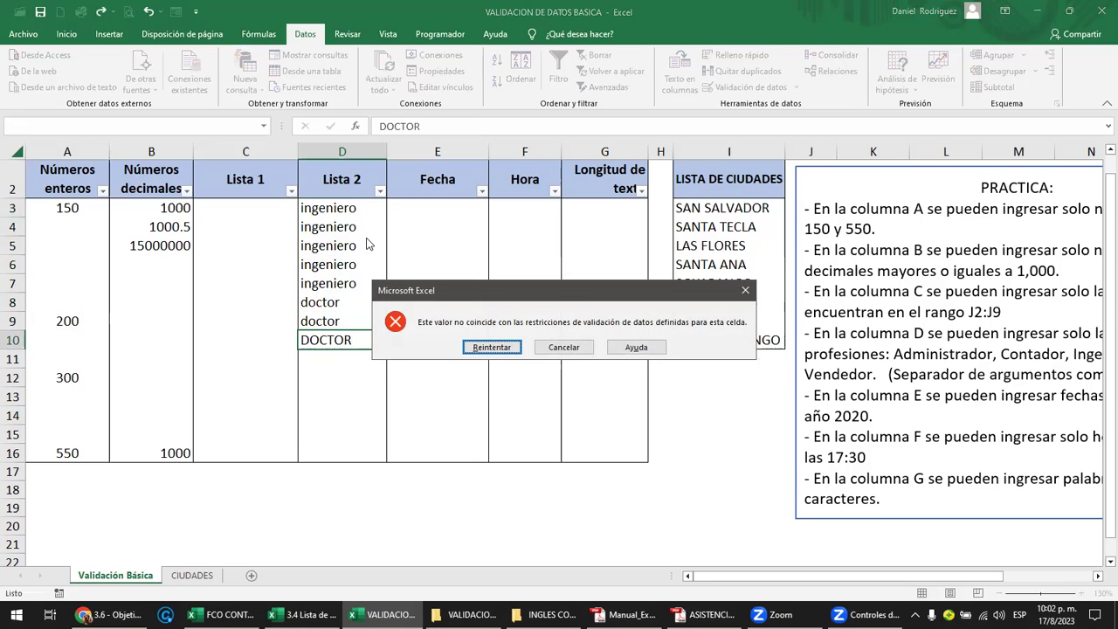
key(Escape)
text(doctor)
key(Return)
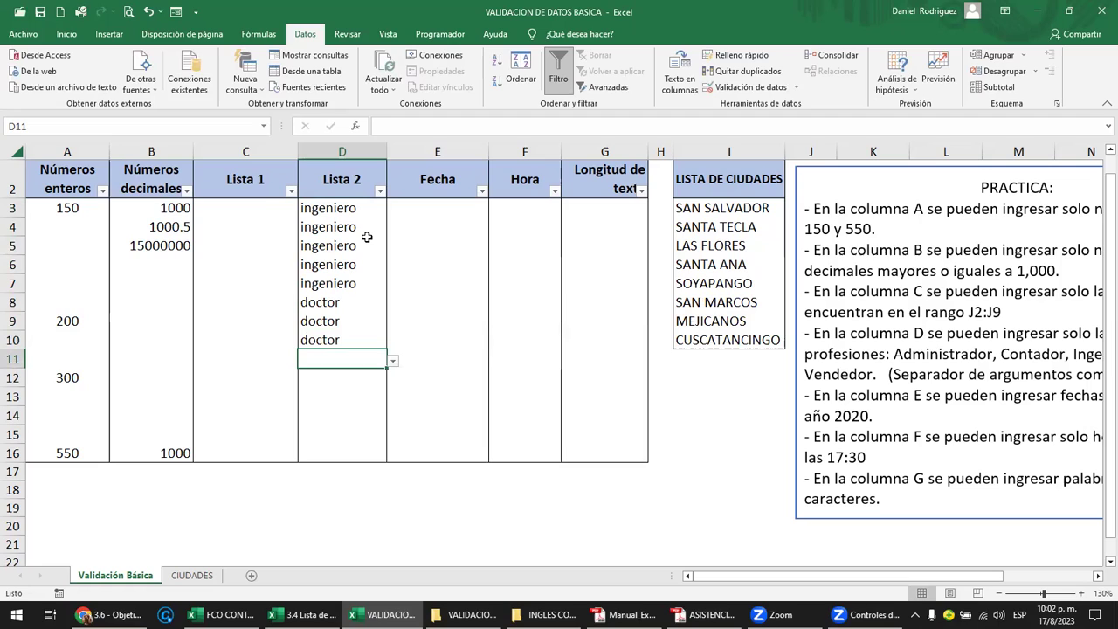
click(343, 211)
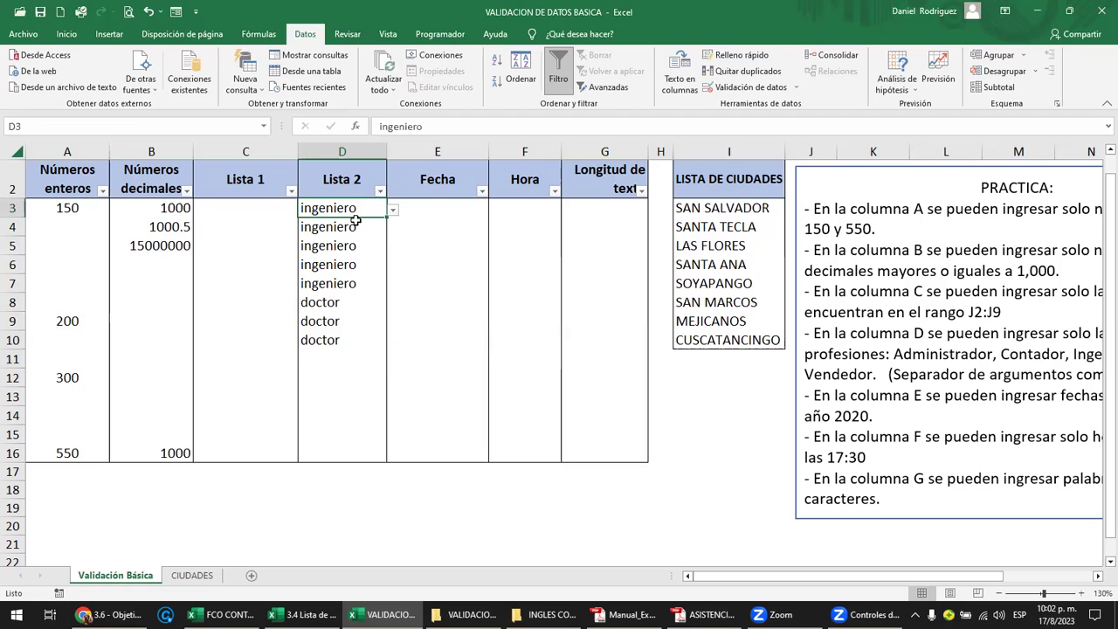
click(393, 214)
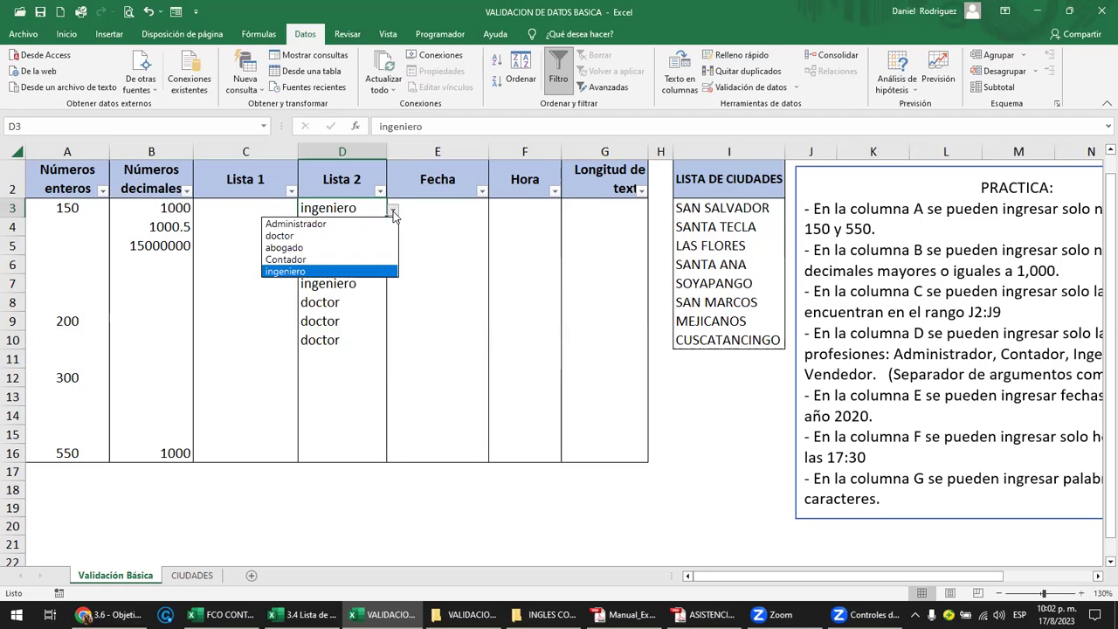
key(Escape)
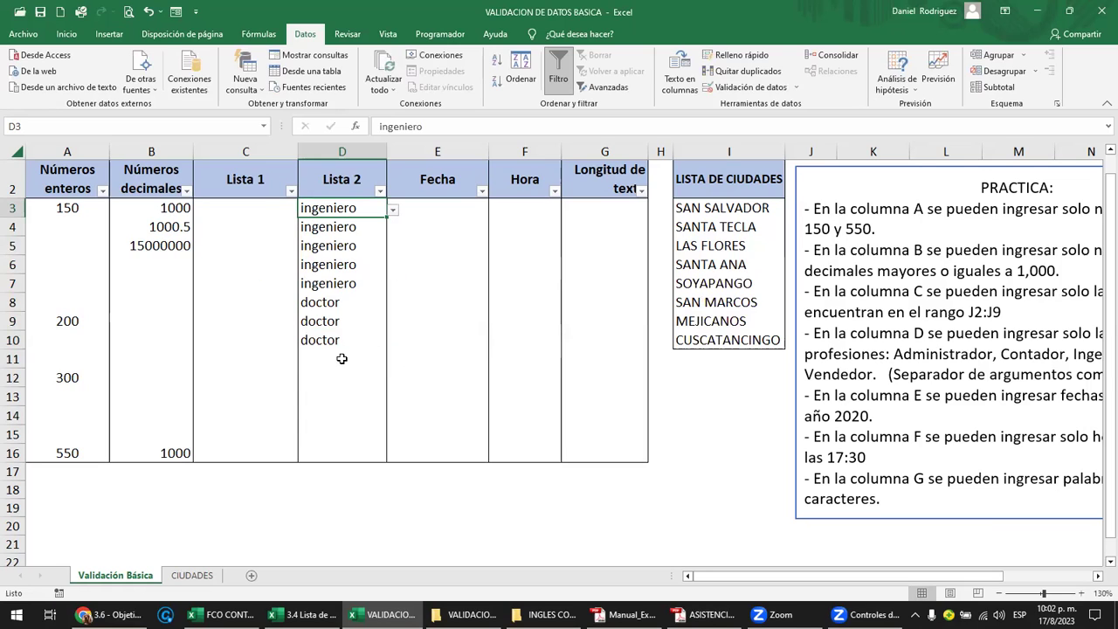
click(481, 507)
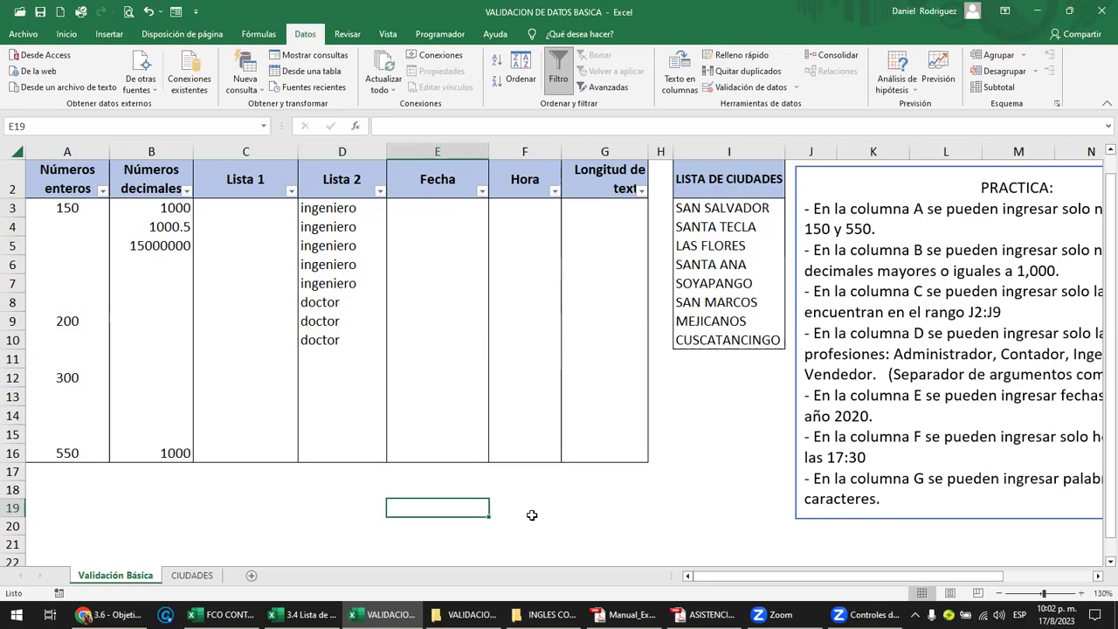
text(DOCTOR)
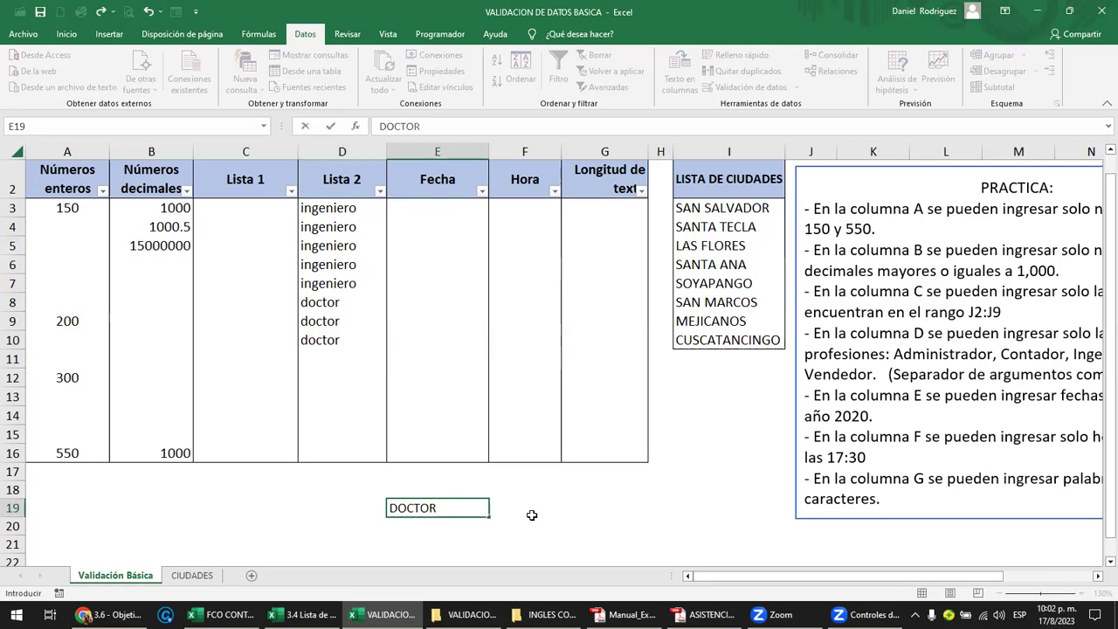
key(ctrl+Return)
key(ctrl+c)
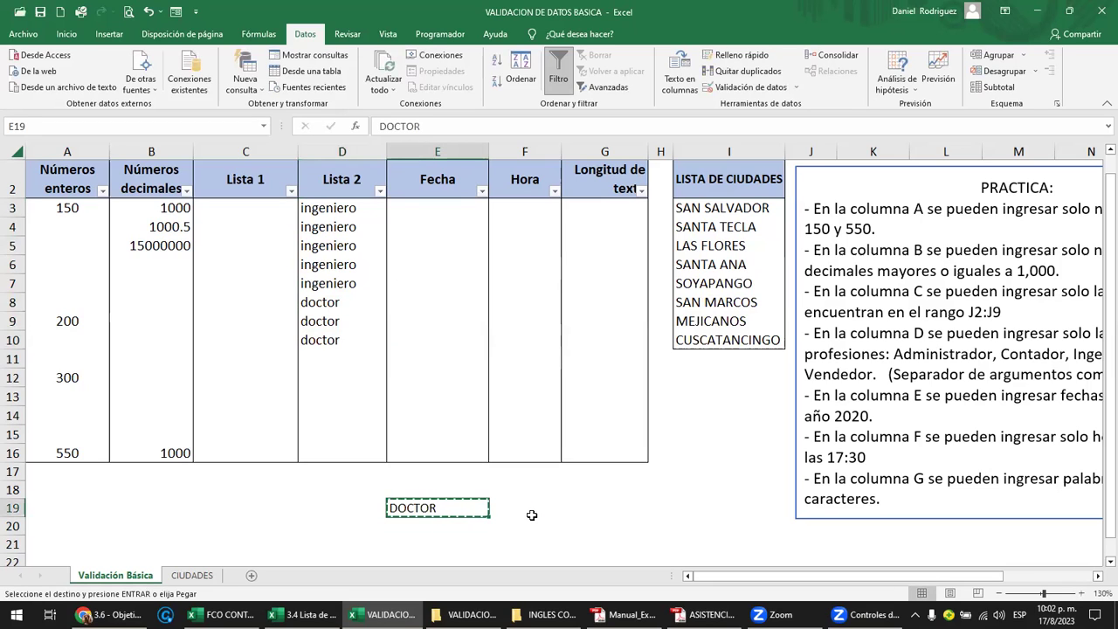
click(311, 354)
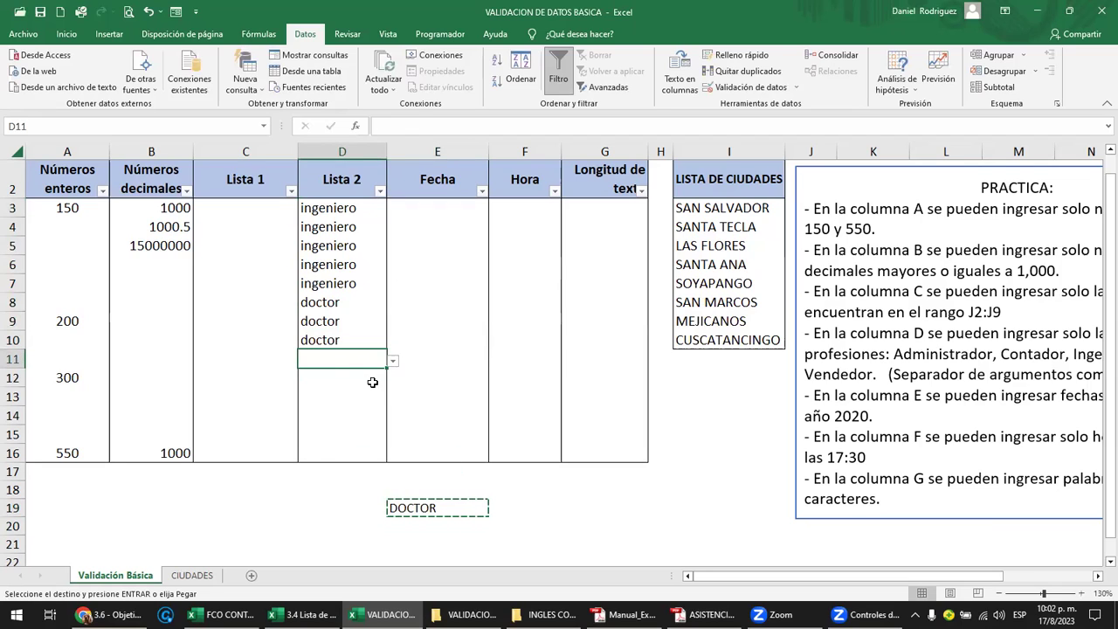
key(ctrl+v)
key(Escape)
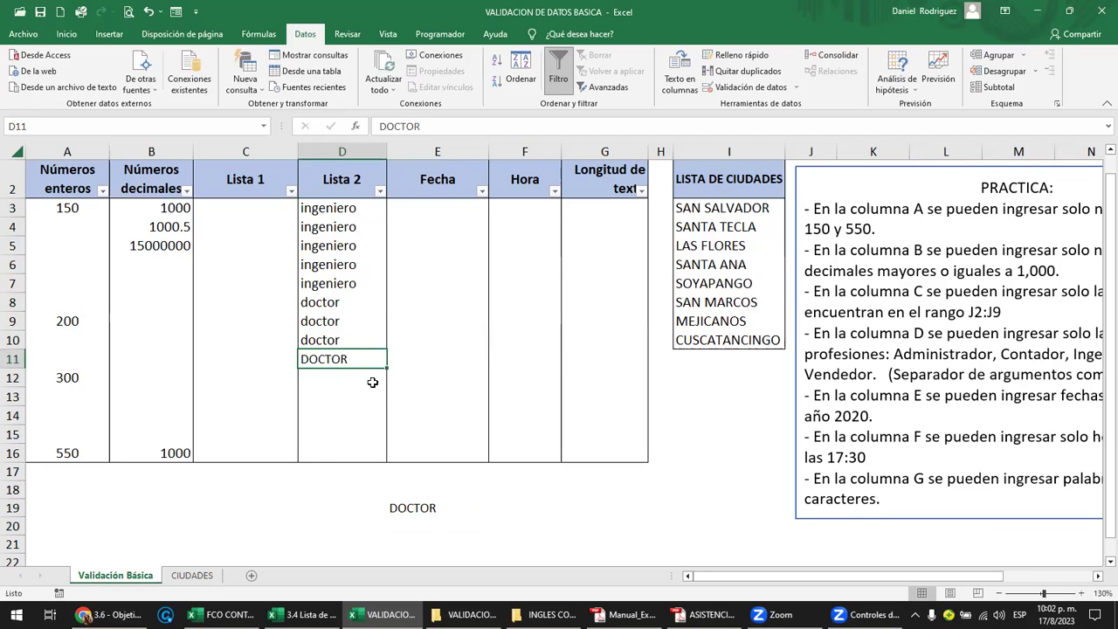
key(Down)
key(Down)
key(Up)
key(Up)
key(Up)
key(Down)
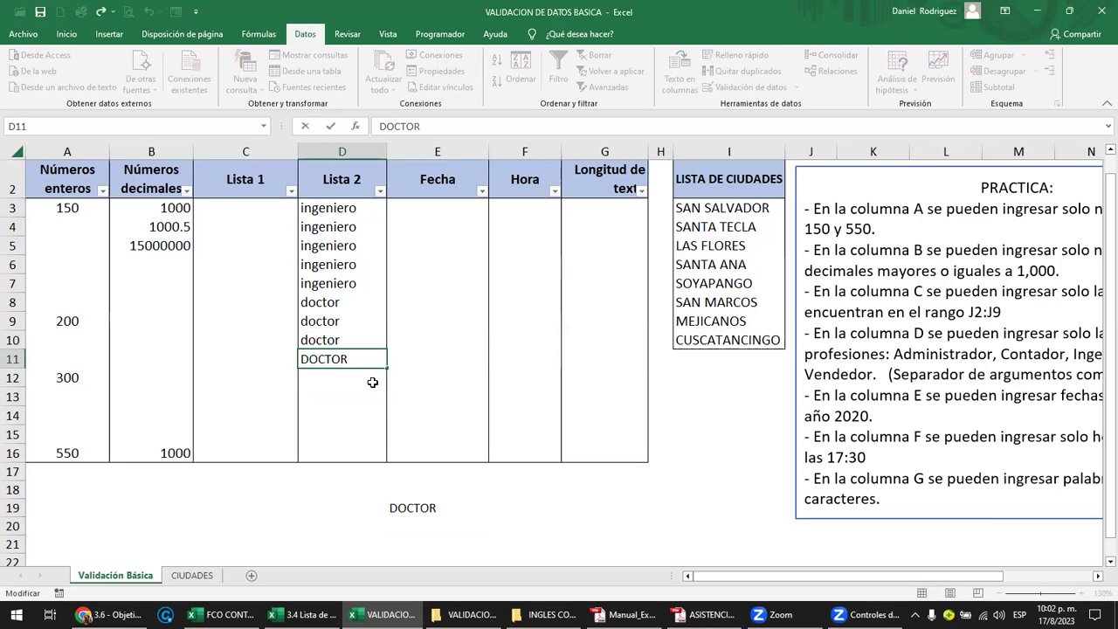
click(328, 336)
click(367, 358)
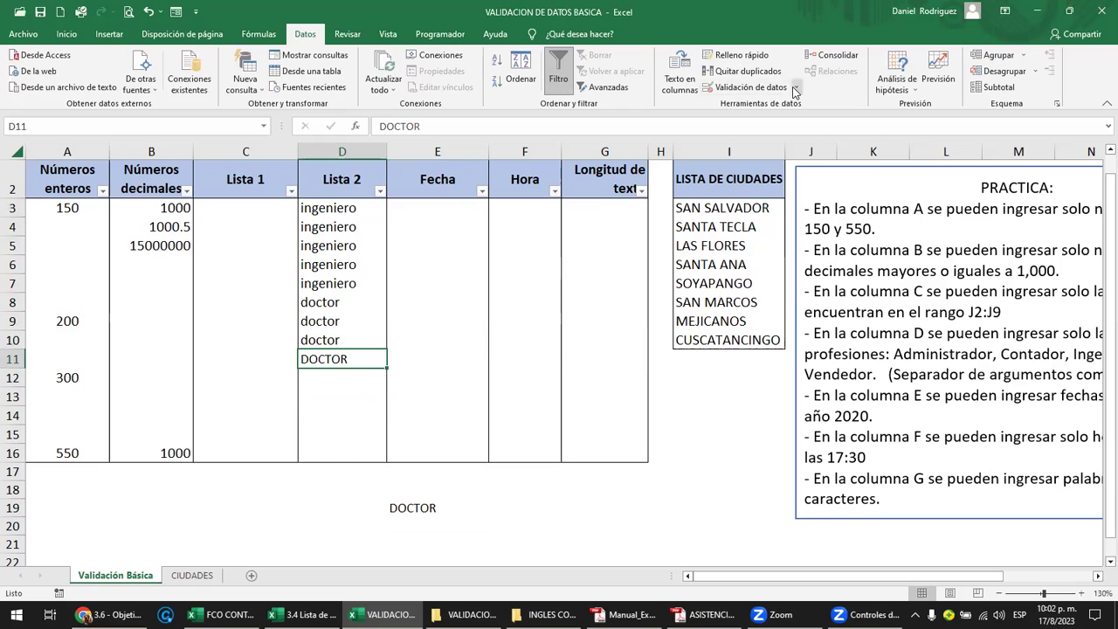
click(749, 87)
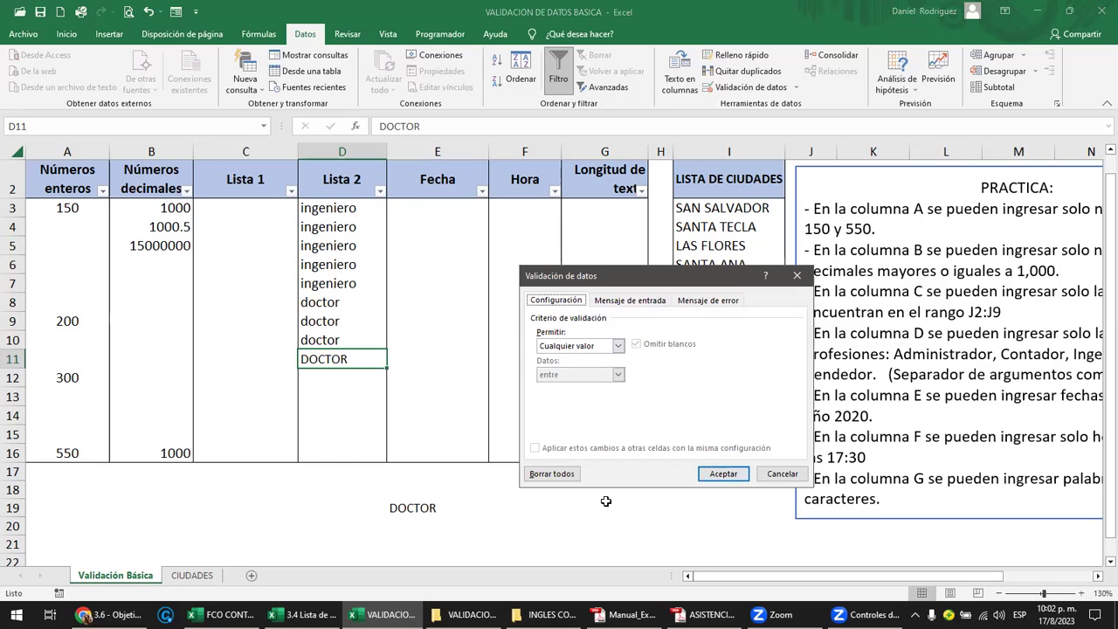
key(Escape)
click(417, 512)
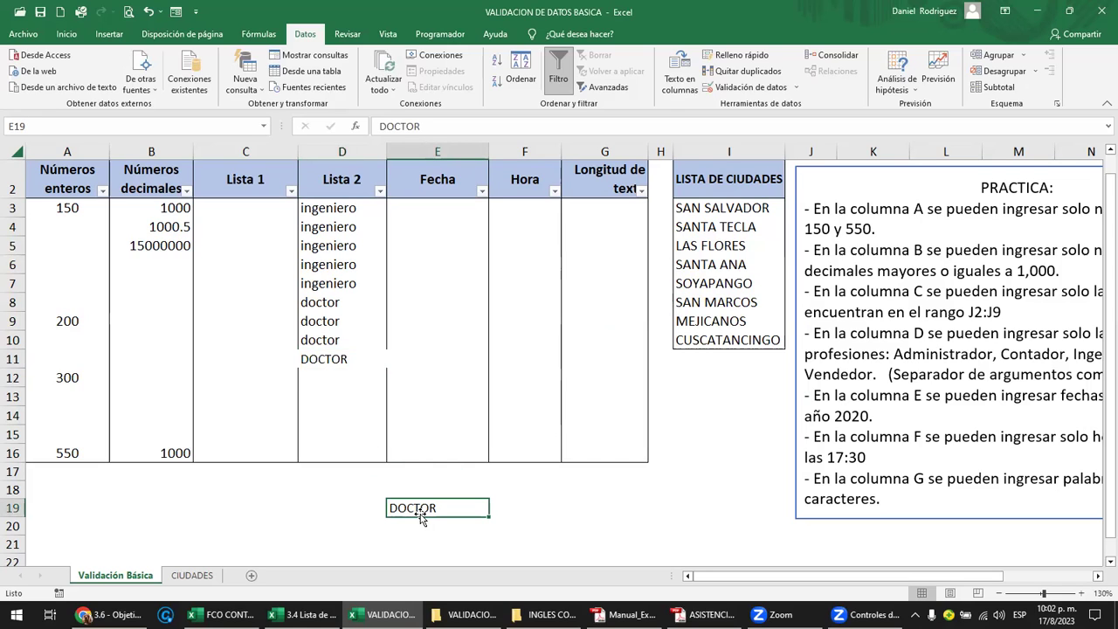
click(325, 361)
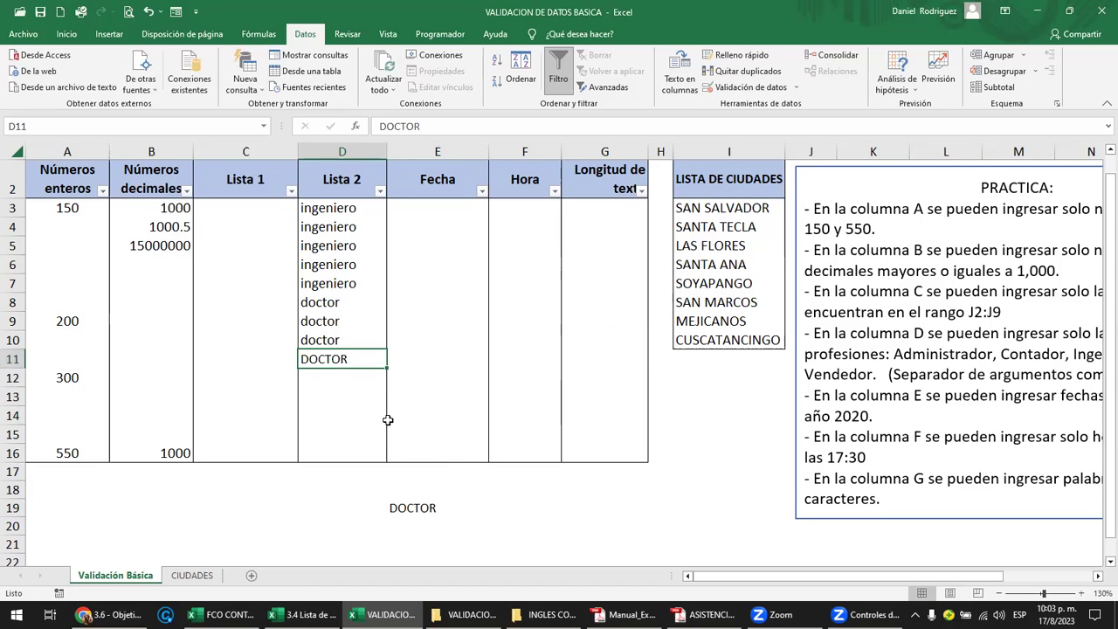
click(330, 341)
click(330, 361)
key(ctrl+z)
key(ctrl+z)
key(Escape)
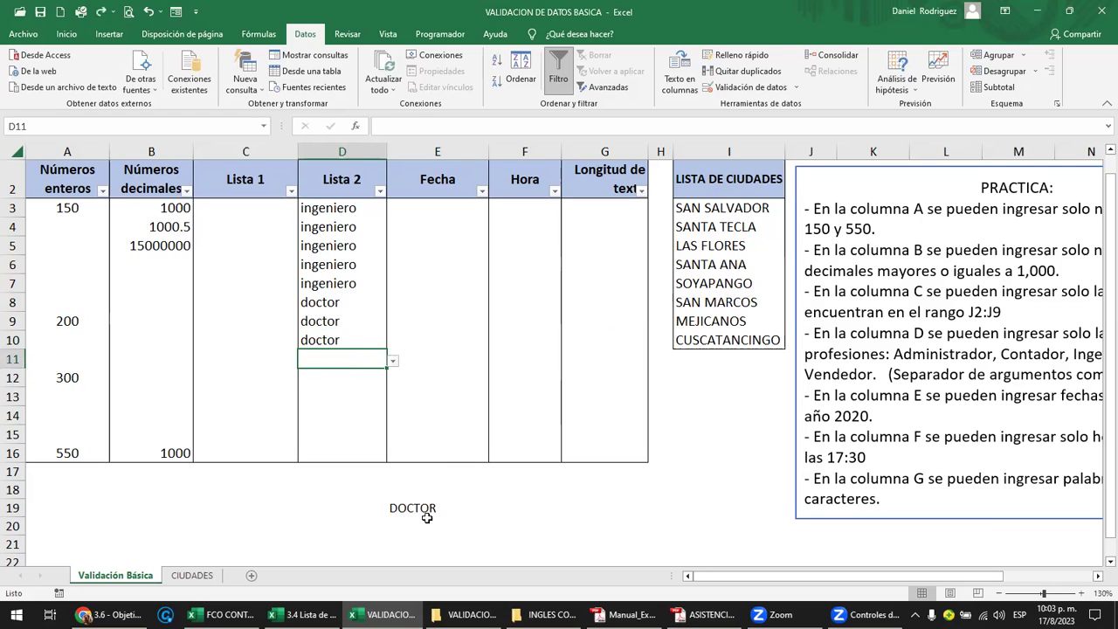
click(423, 516)
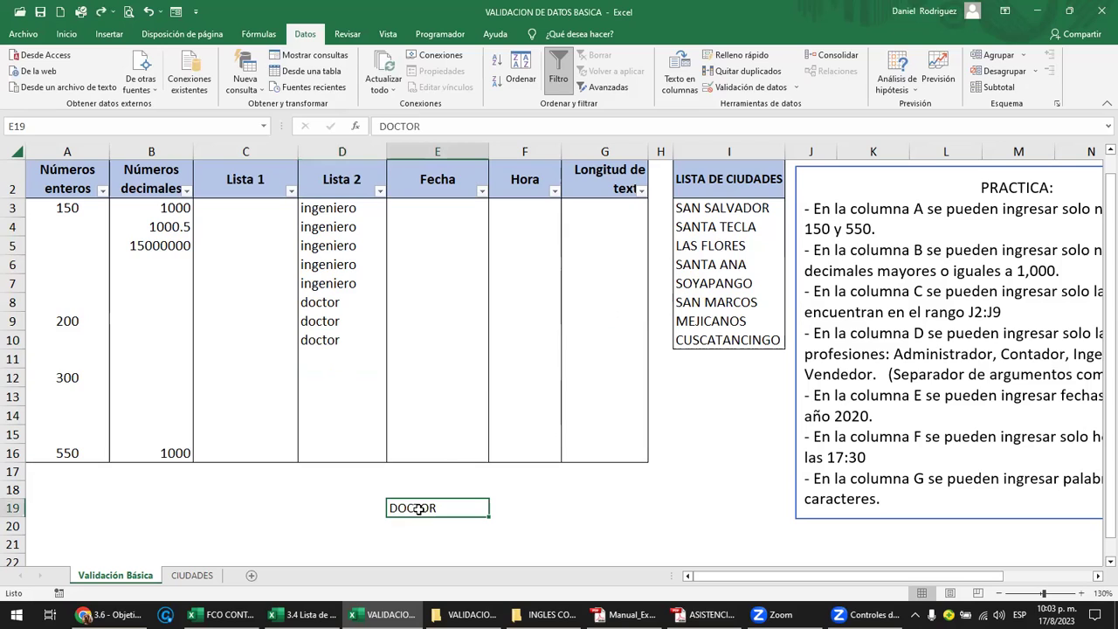
key(Delete)
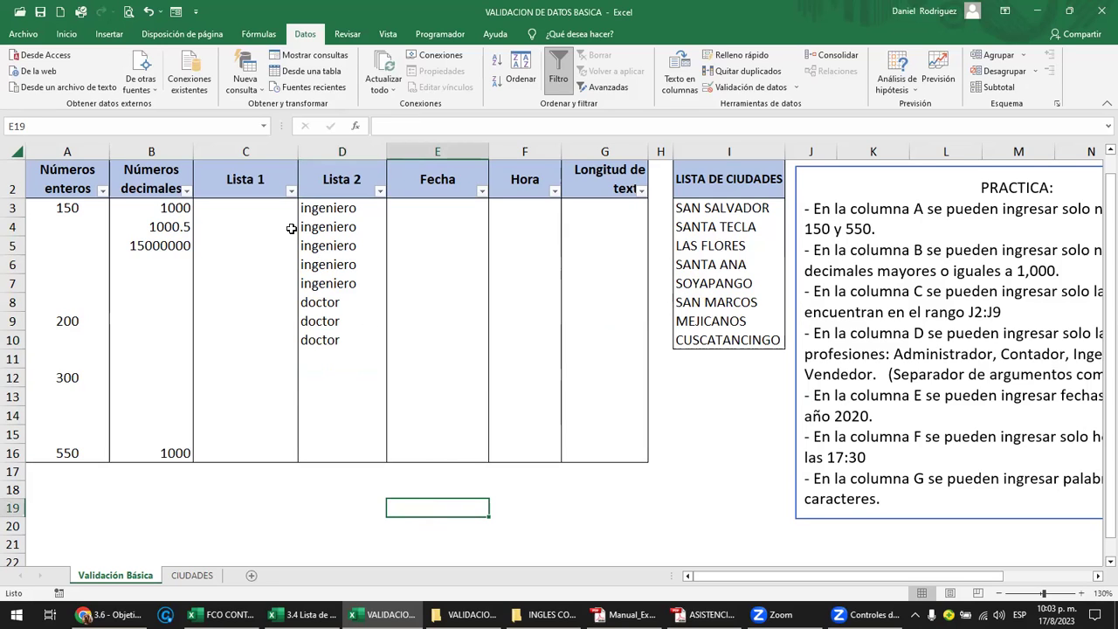
click(439, 194)
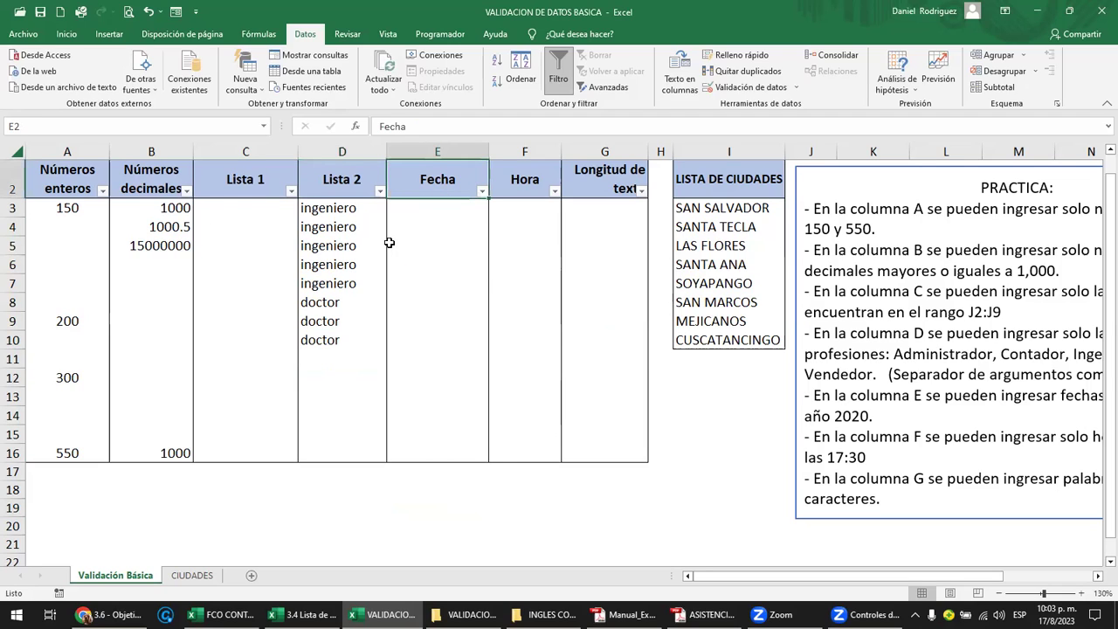